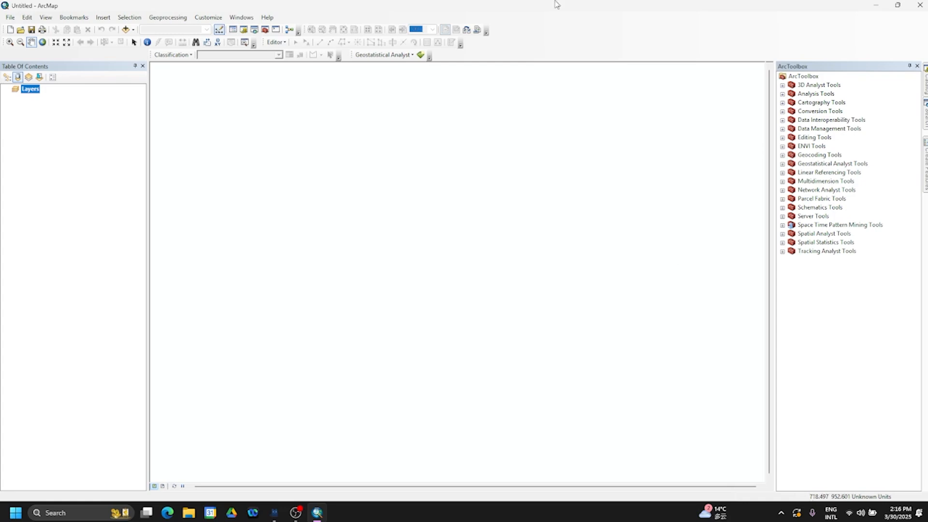
Add the AMA shapefile from the nested AMA folder inside RSData to the map.
left_click(125, 30)
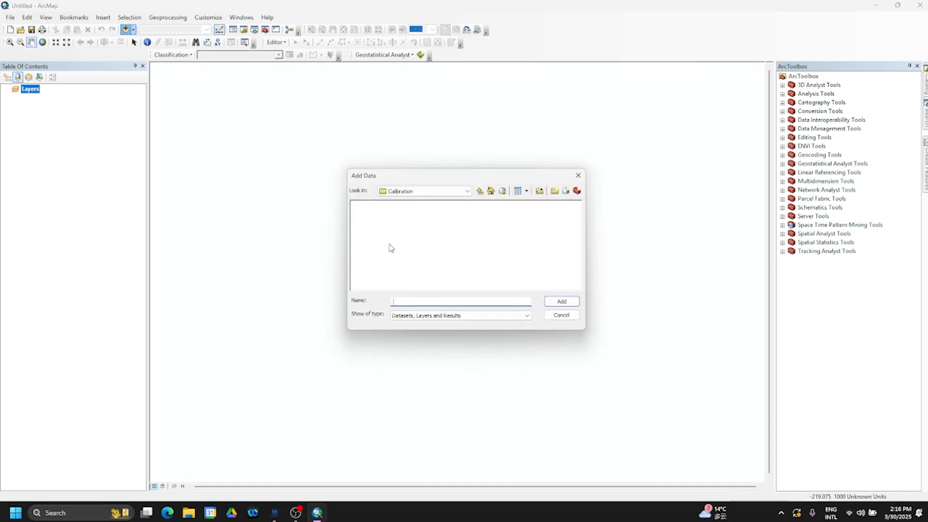
left_click(484, 193)
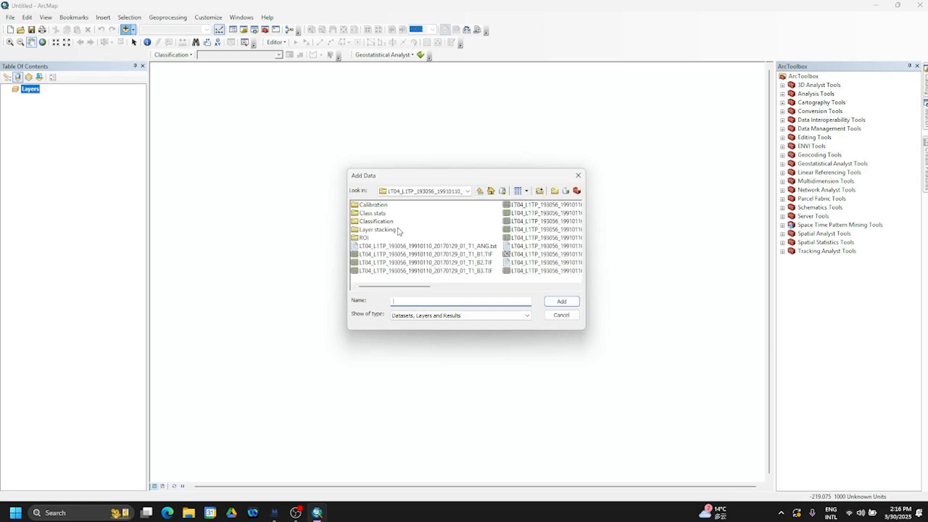
scroll(398, 231, "down", 3)
scroll(398, 231, "up", 3)
left_click(479, 193)
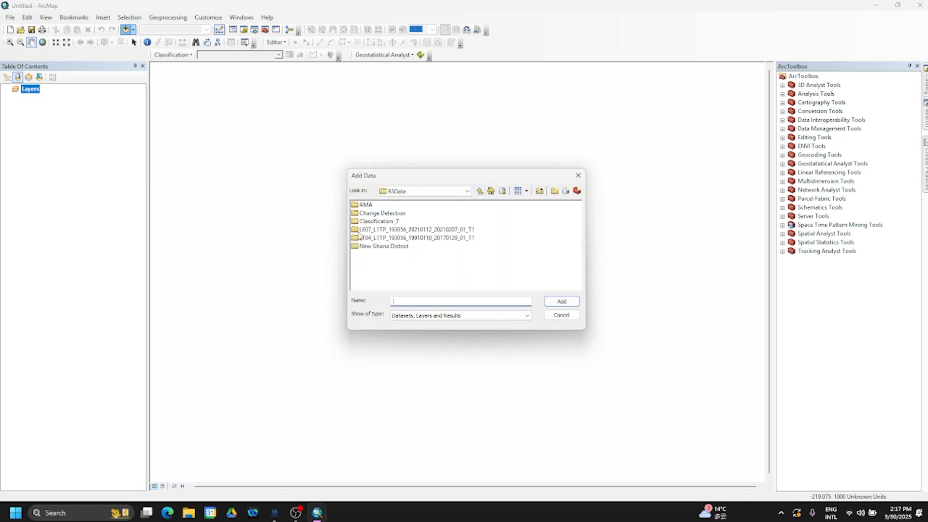
double_click(369, 206)
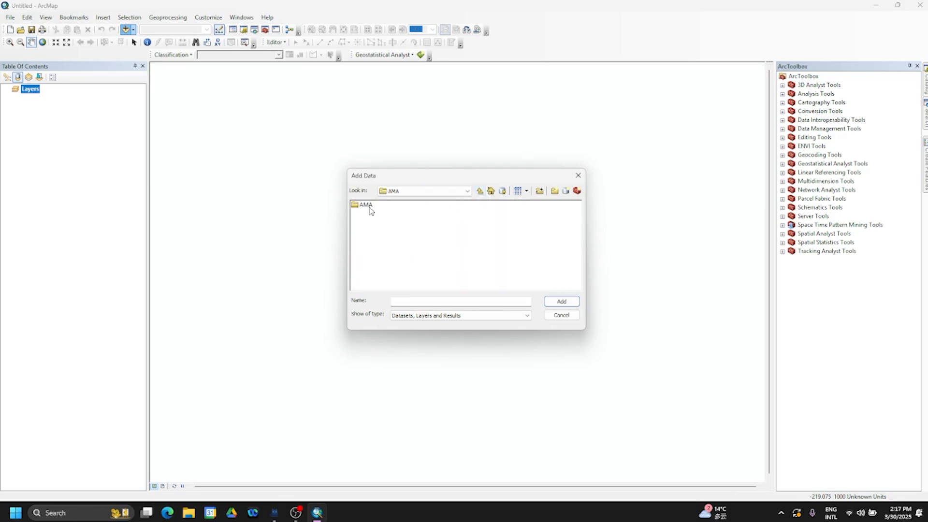
double_click(367, 205)
double_click(374, 204)
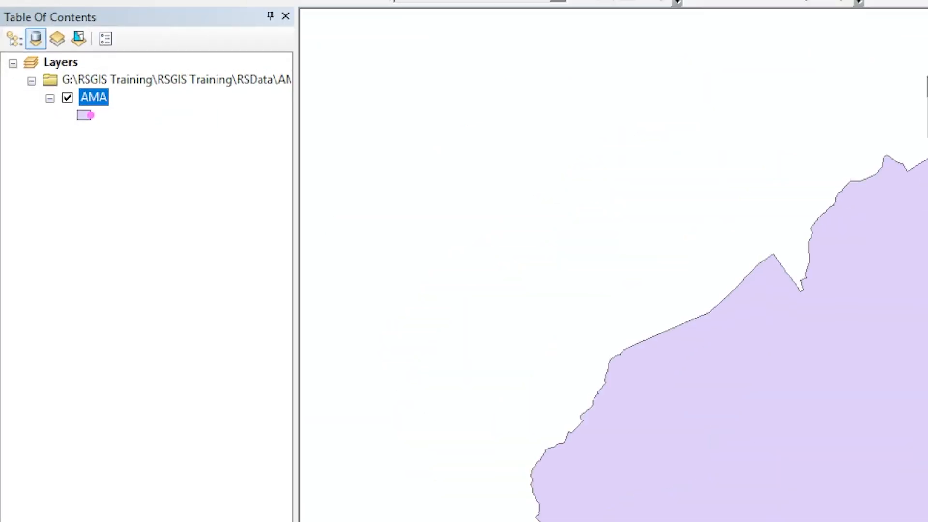
Change the AMA layer's symbol to Hollow with an outline width of 2.
left_click(83, 113)
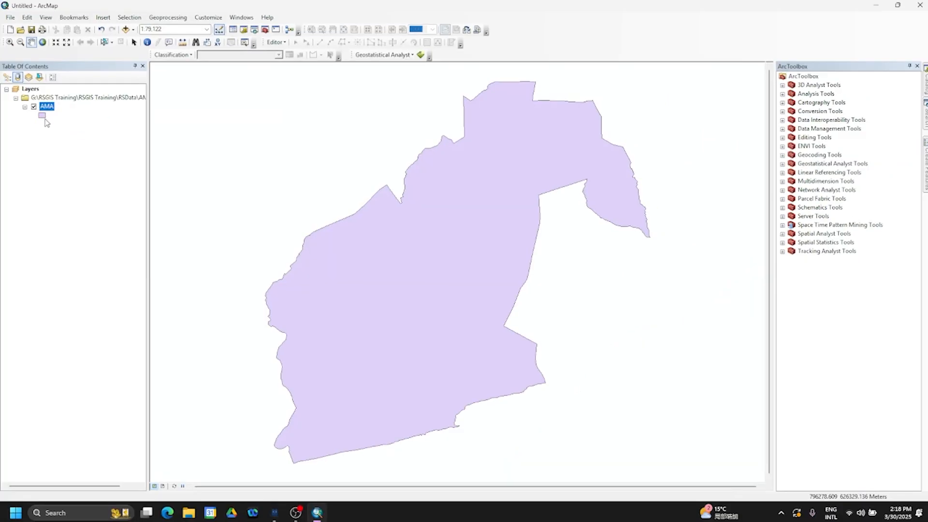
left_click(43, 116)
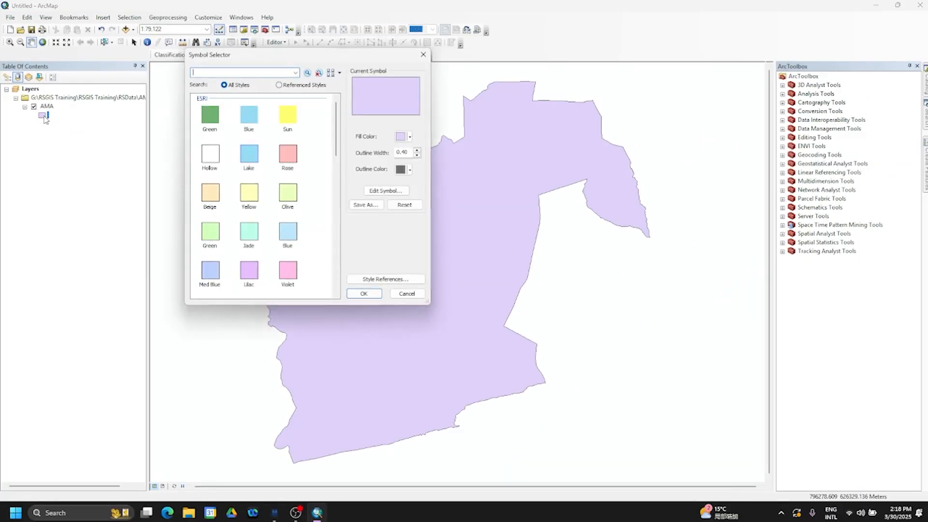
left_click(208, 165)
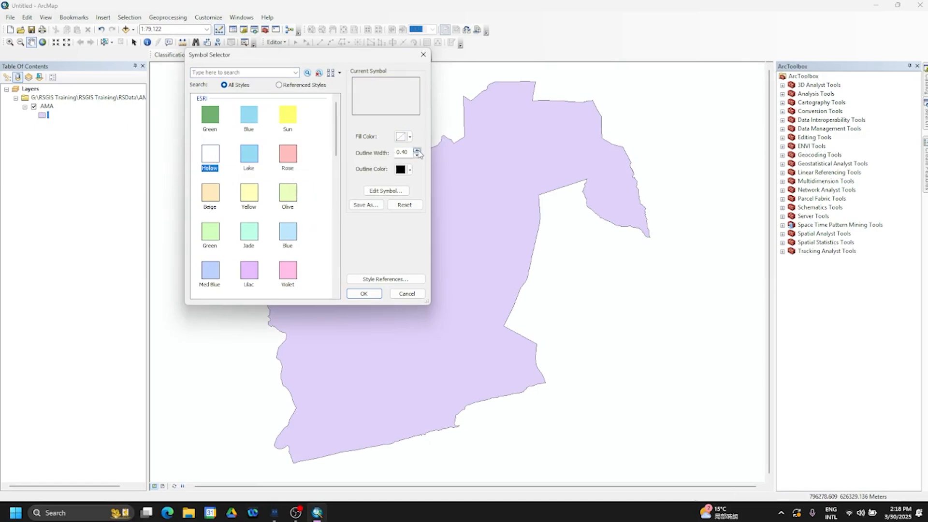
left_click(417, 151)
left_click(416, 151)
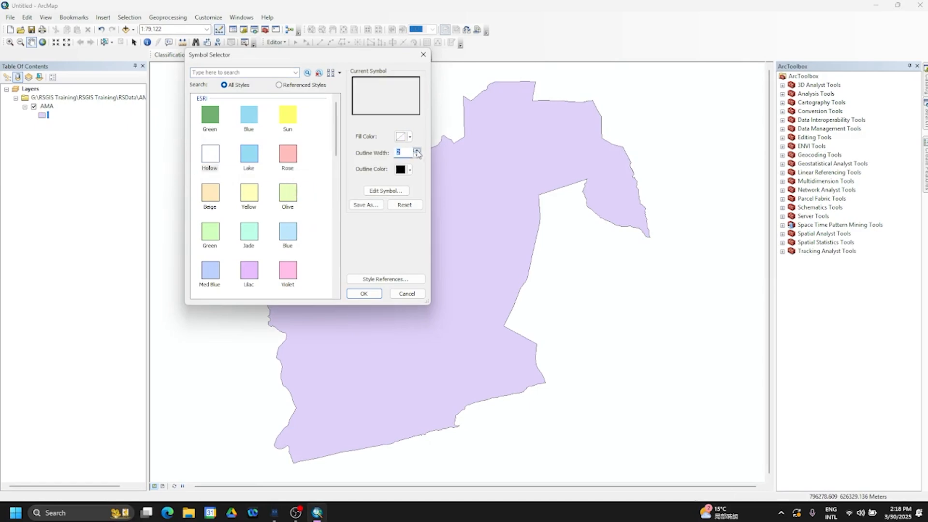
left_click(363, 293)
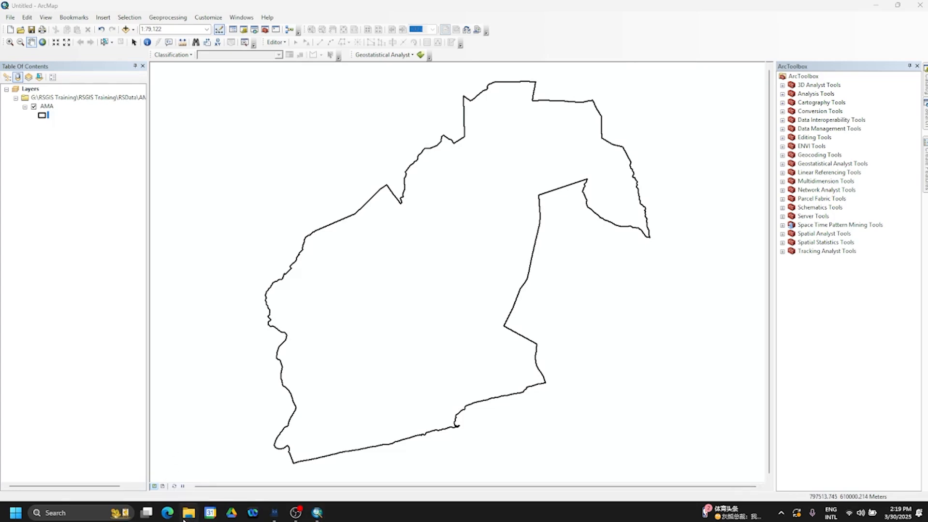
Switch to File Explorer and open the Ghana-Shapefile folder on the G: drive.
left_click(189, 515)
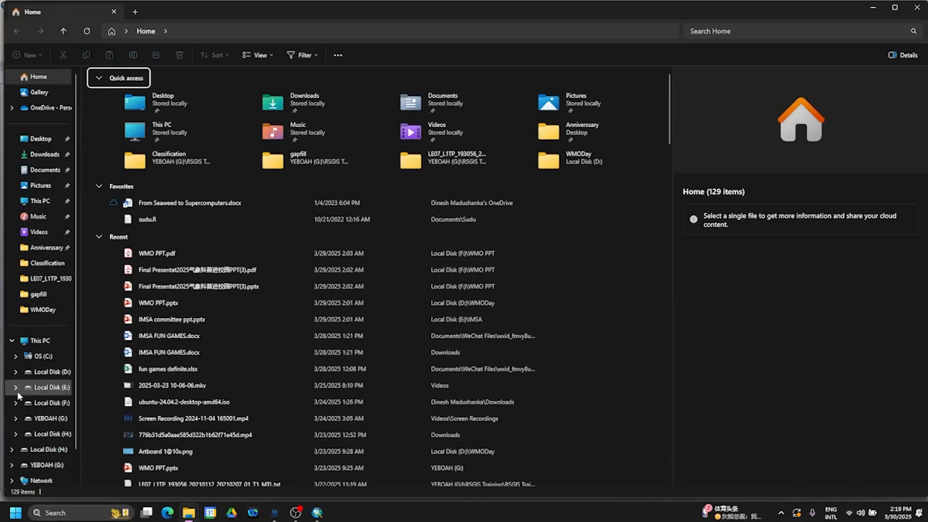
left_click(51, 373)
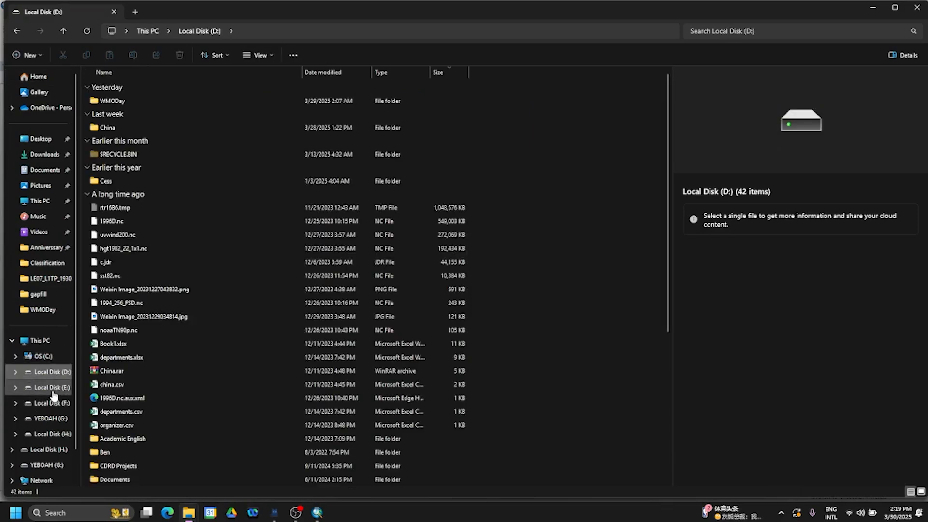
left_click(52, 391)
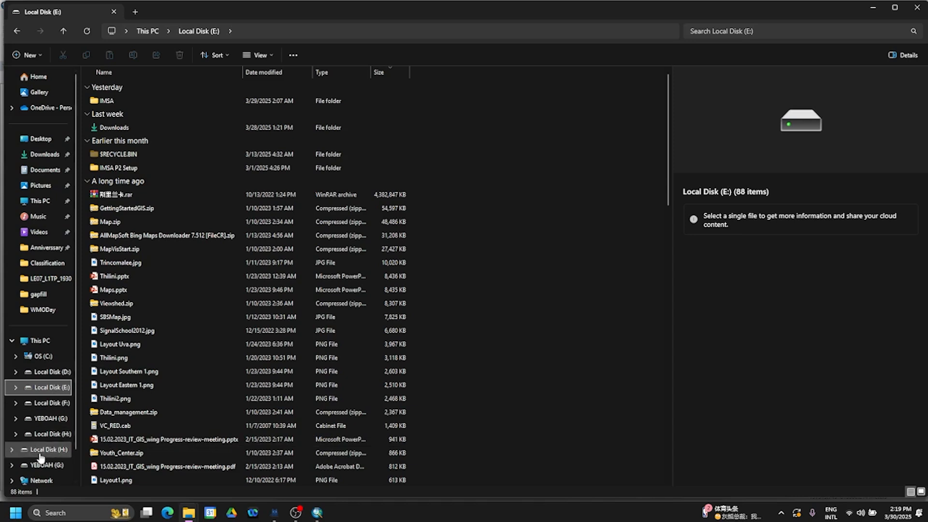
scroll(42, 458, "down", 1)
left_click(48, 431)
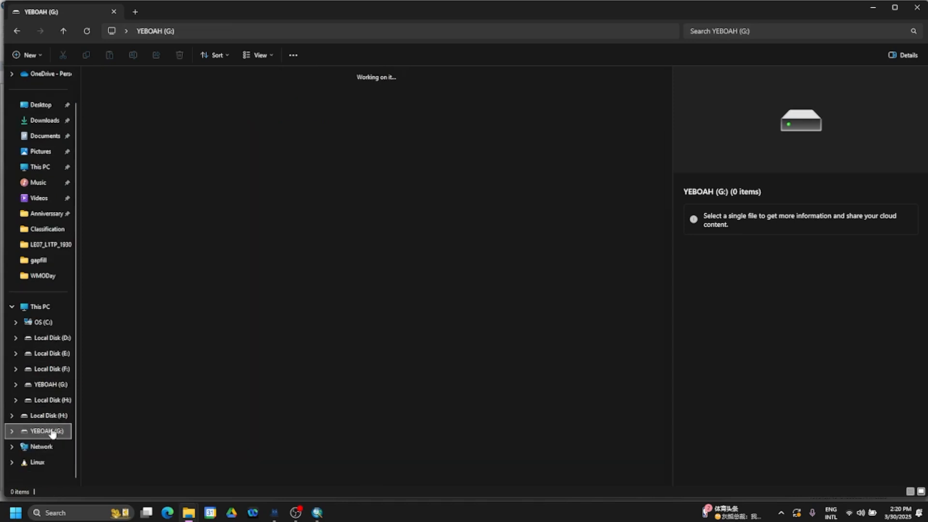
scroll(236, 246, "down", 7)
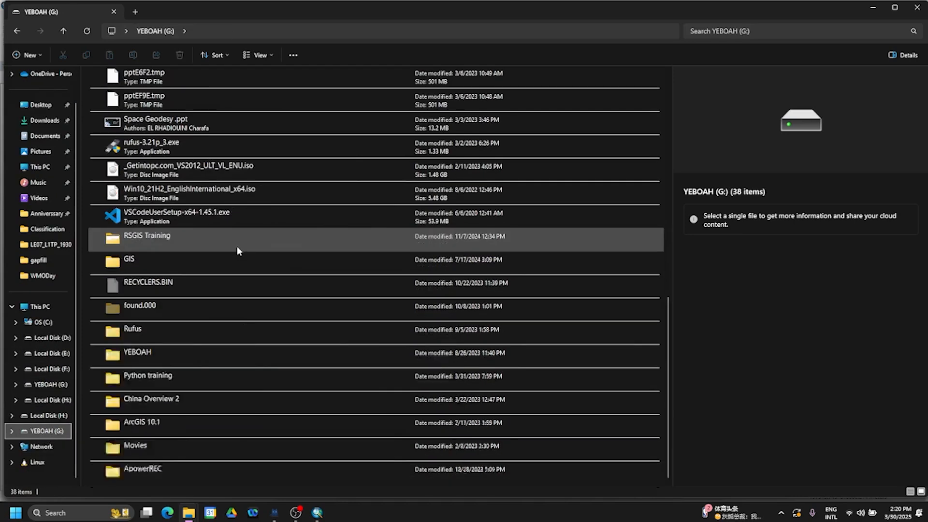
left_click(153, 356)
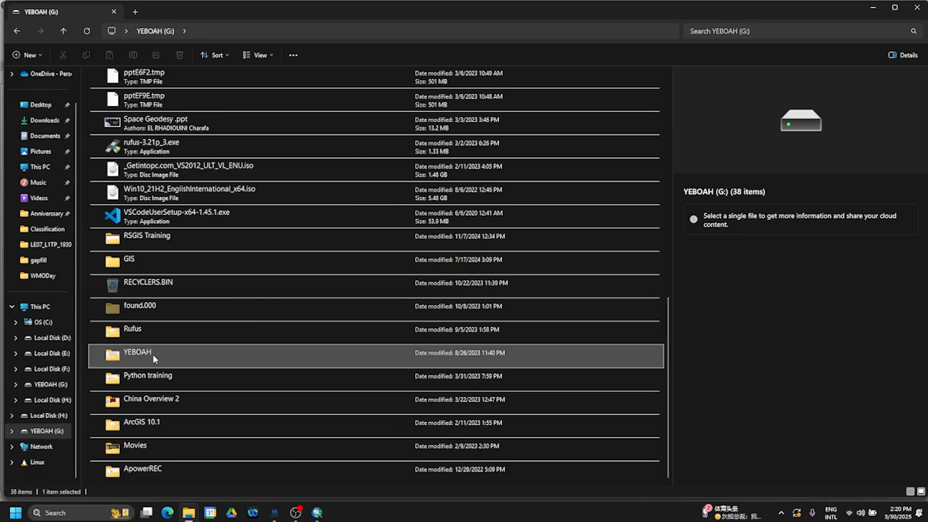
double_click(128, 357)
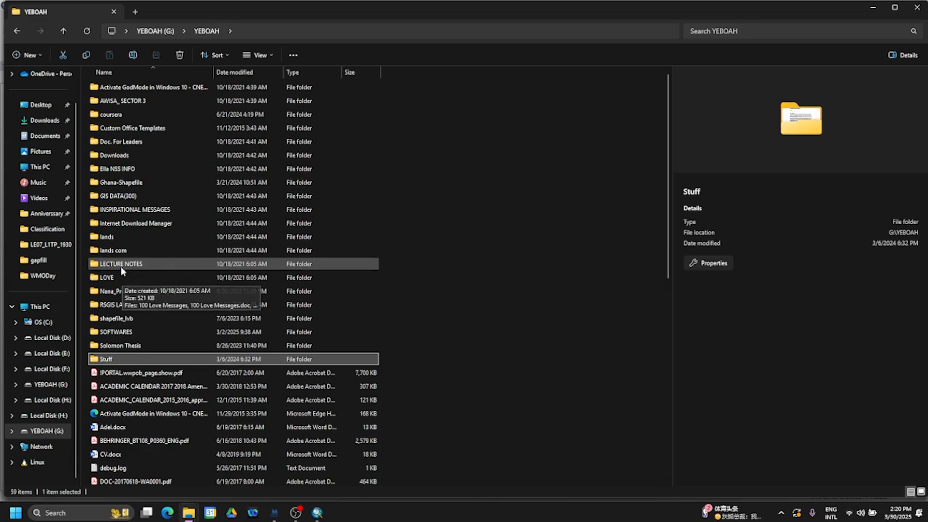
double_click(127, 184)
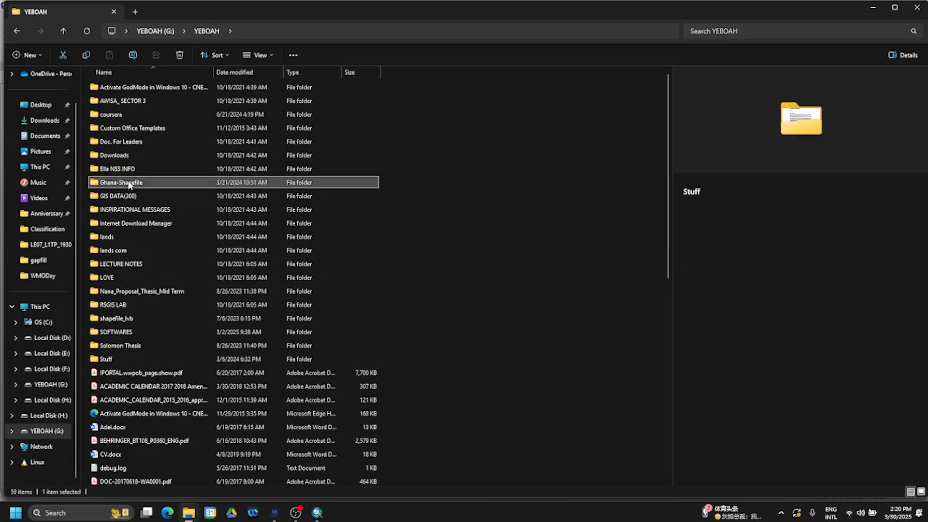
Examine the files inside the AMA folder and return to the Ghana-Shapefile folder.
scroll(175, 219, "down", 5)
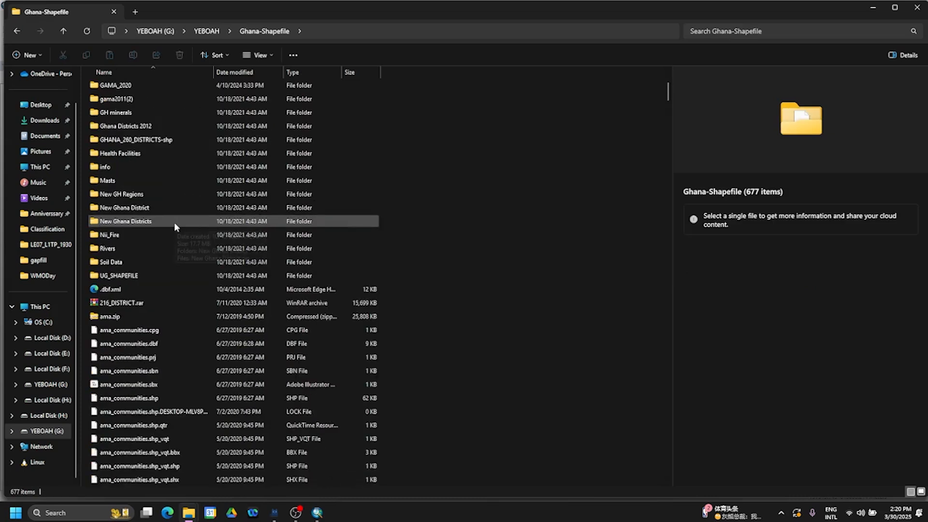
scroll(173, 221, "up", 5)
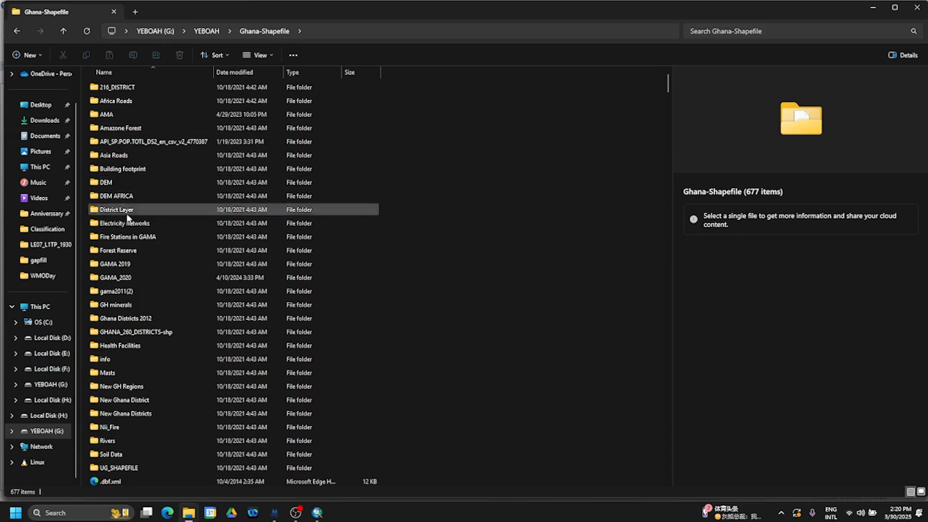
left_click(106, 118)
double_click(106, 115)
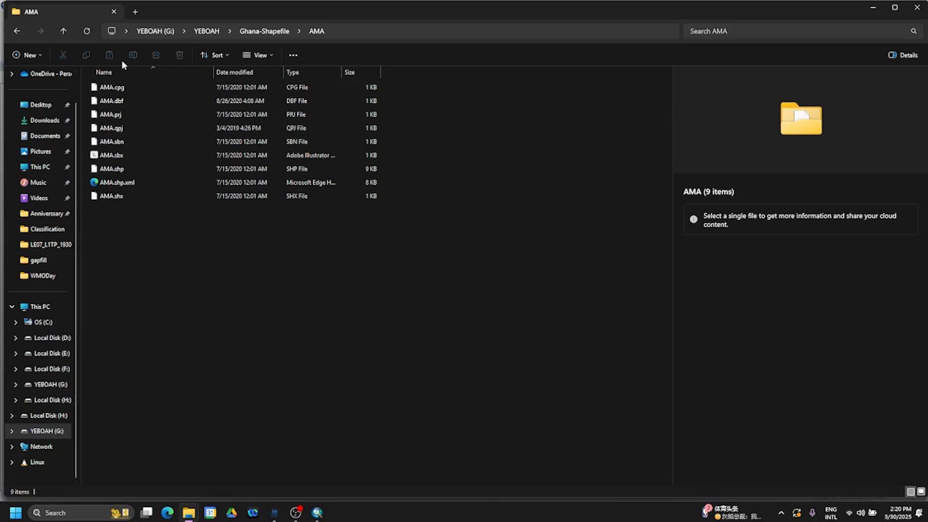
left_click(66, 29)
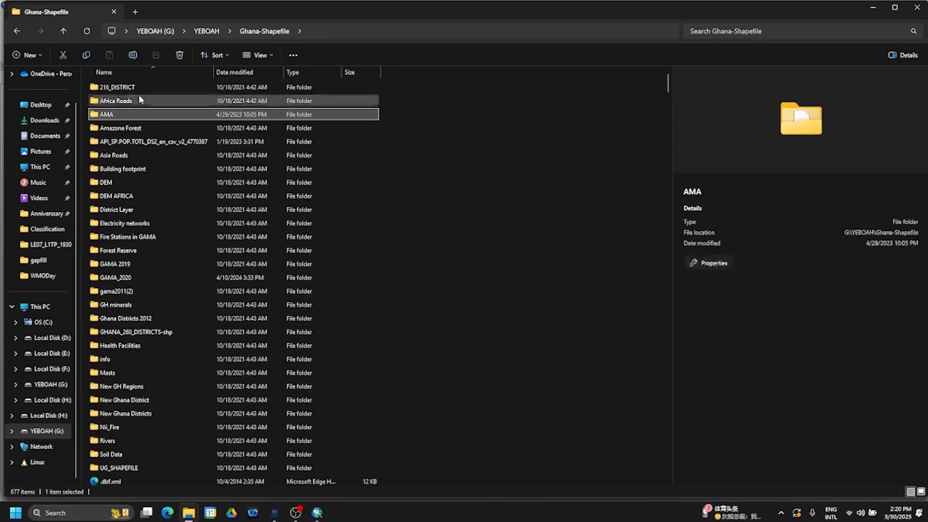
Look through the Ghana-Shapefile folder for the AMA data and select the ama.zip archive.
scroll(155, 176, "down", 5)
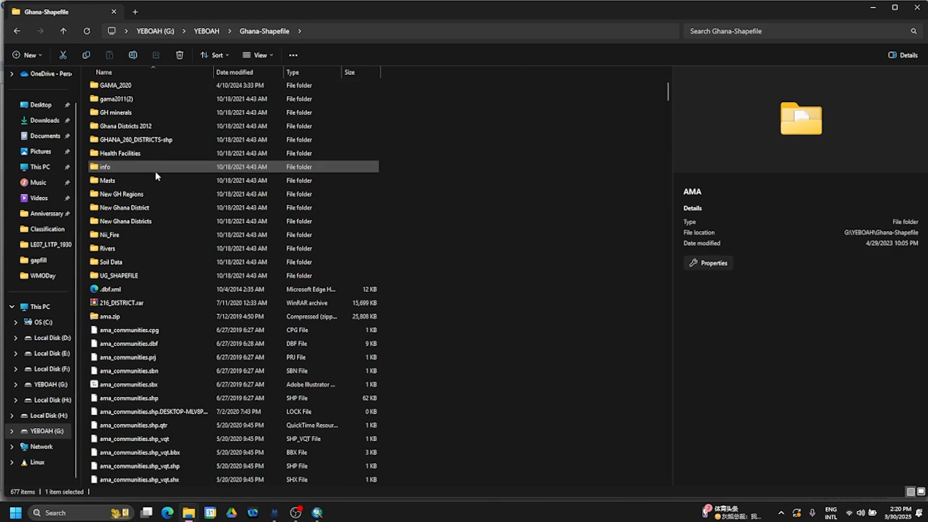
scroll(155, 171, "up", 5)
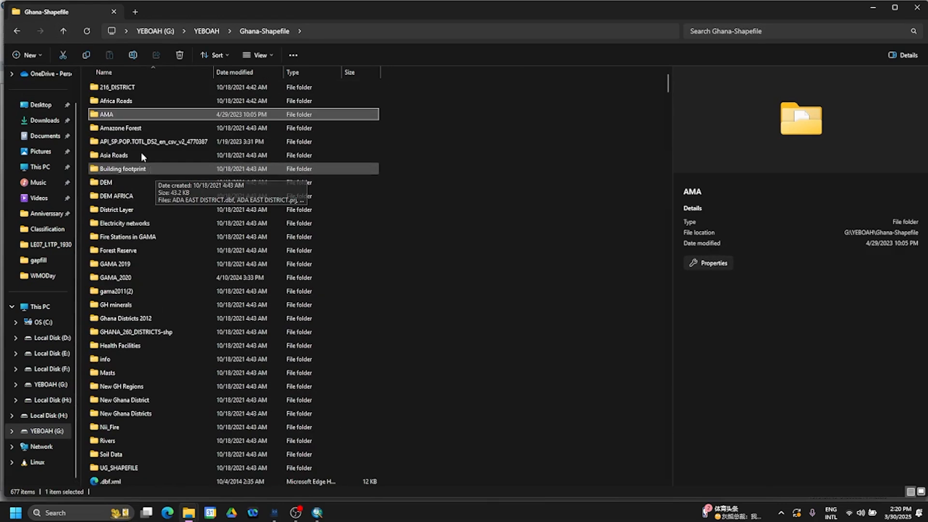
right_click(114, 114)
left_click(372, 212)
left_click(372, 211)
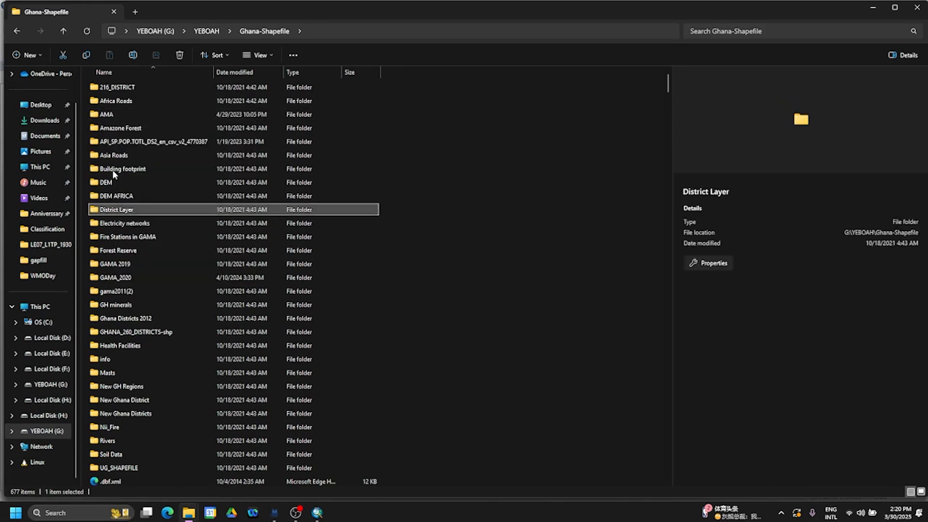
left_click(107, 115)
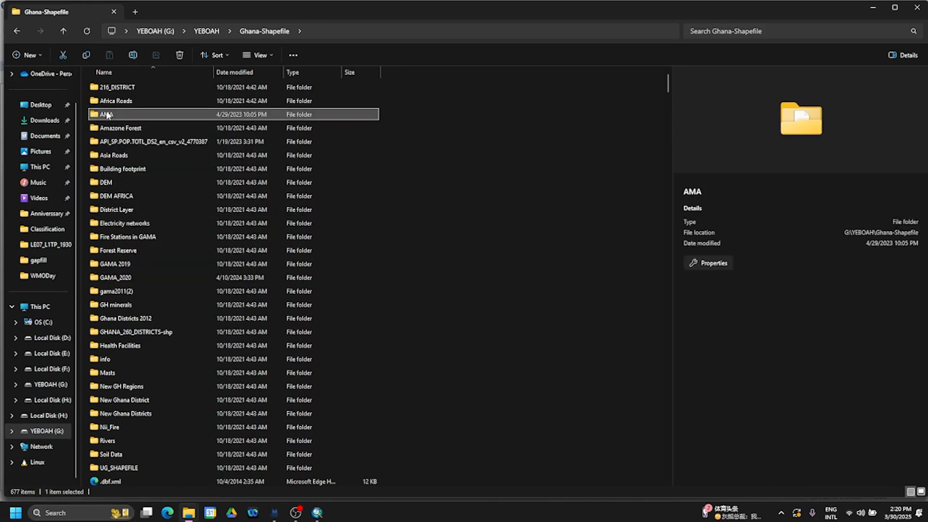
key("a")
key("a")
key("a")
key("a")
key("a")
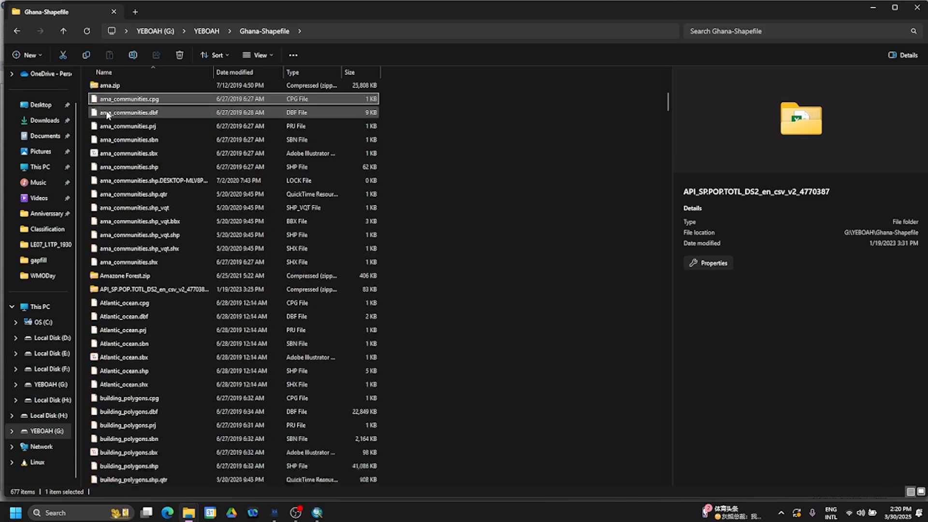
scroll(106, 110, "up", 5)
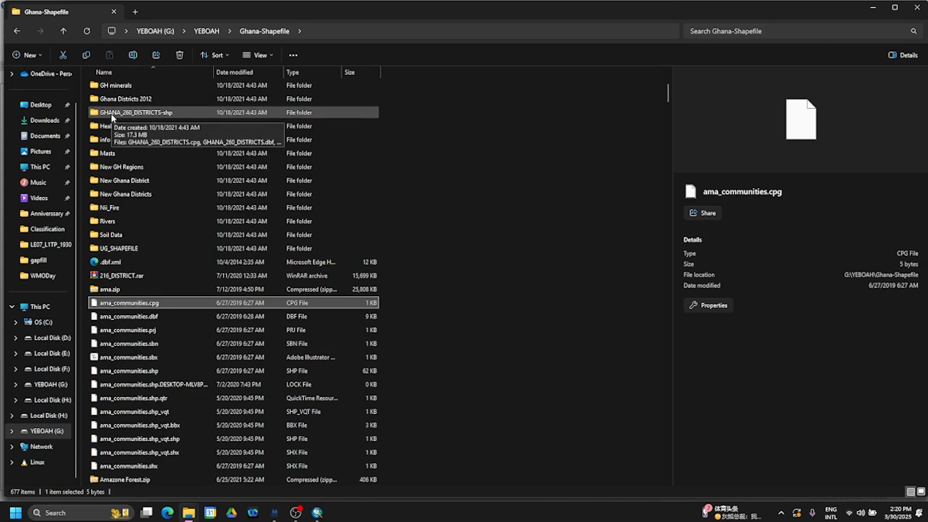
left_click(107, 290)
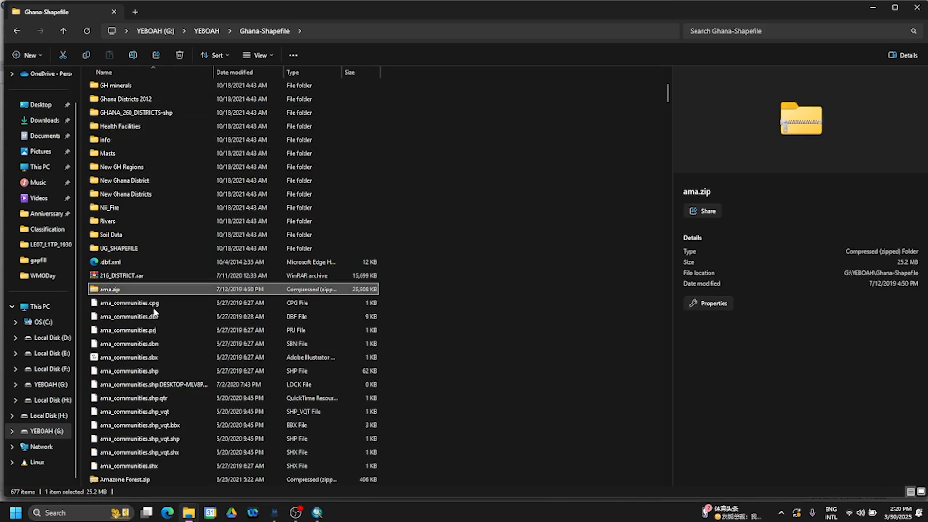
Switch to WeChat, enter it with the saved account and look through the chat list.
left_click(91, 506)
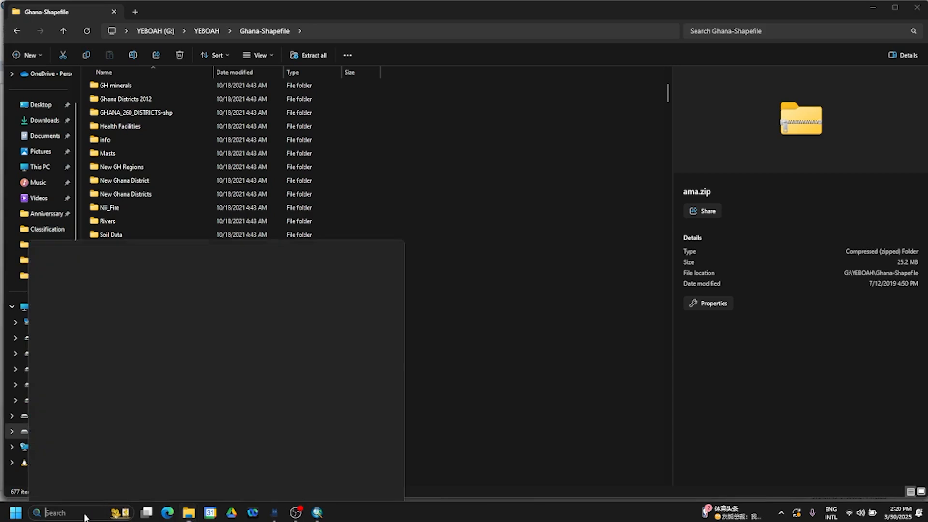
type("we")
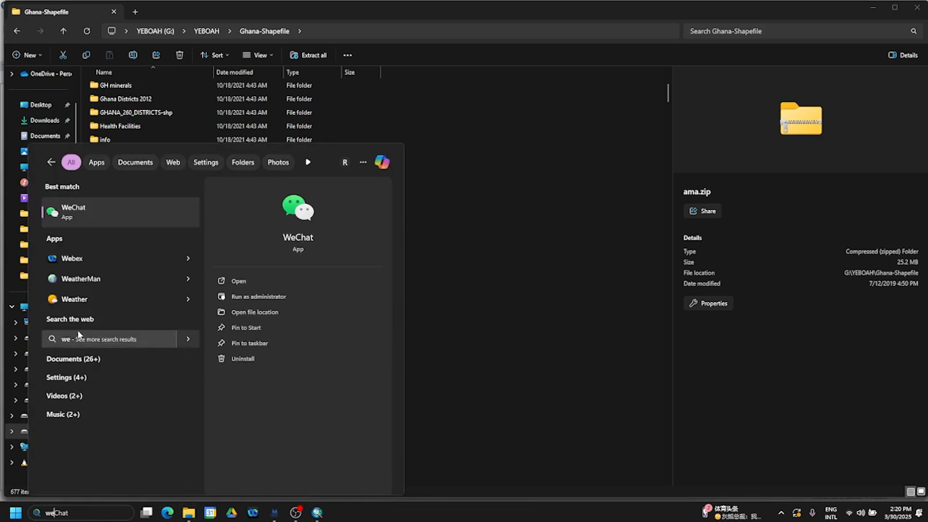
left_click(97, 210)
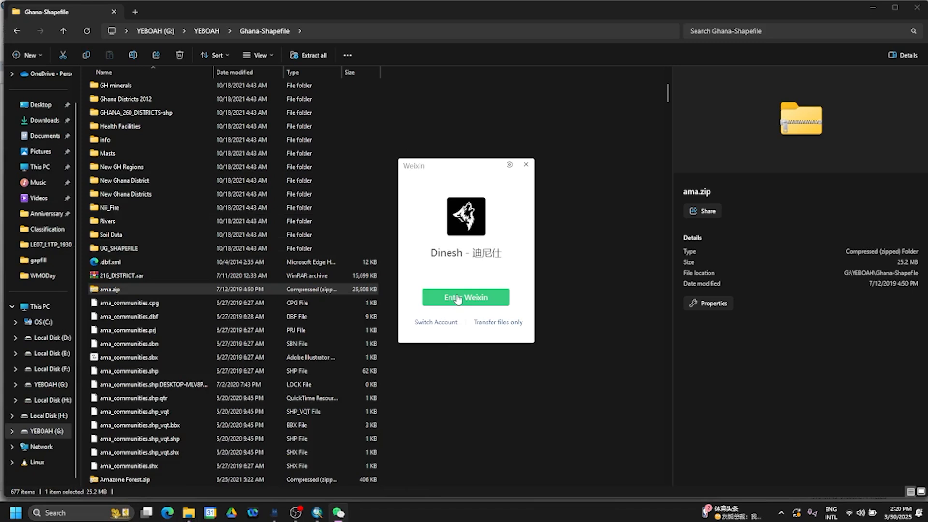
left_click(457, 299)
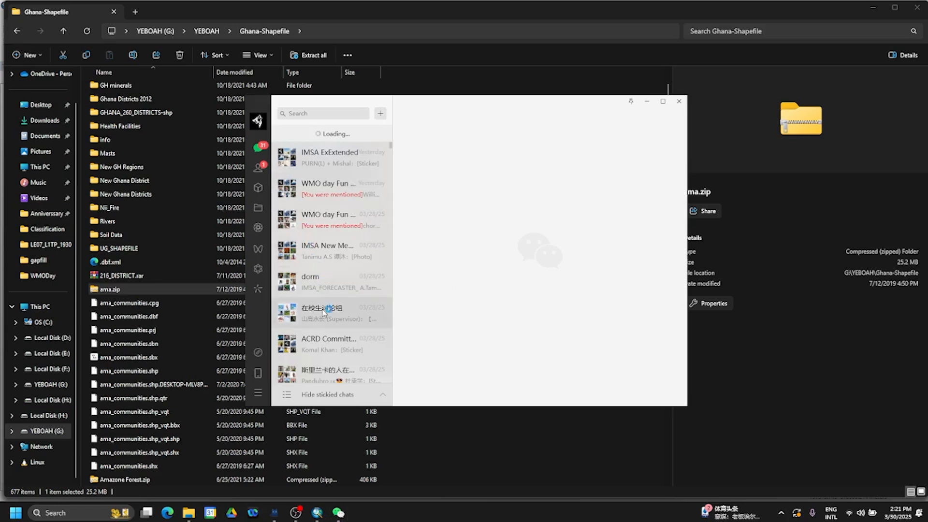
scroll(327, 257, "down", 2)
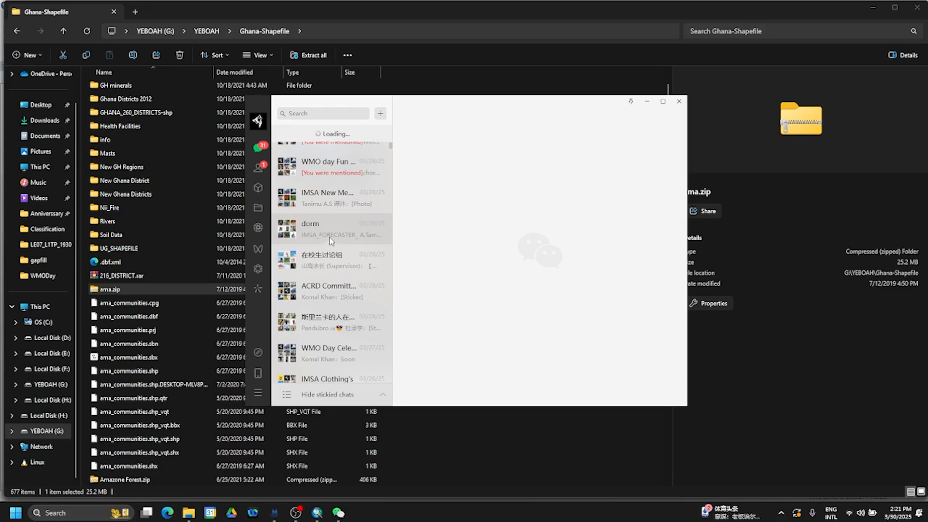
scroll(331, 240, "up", 2)
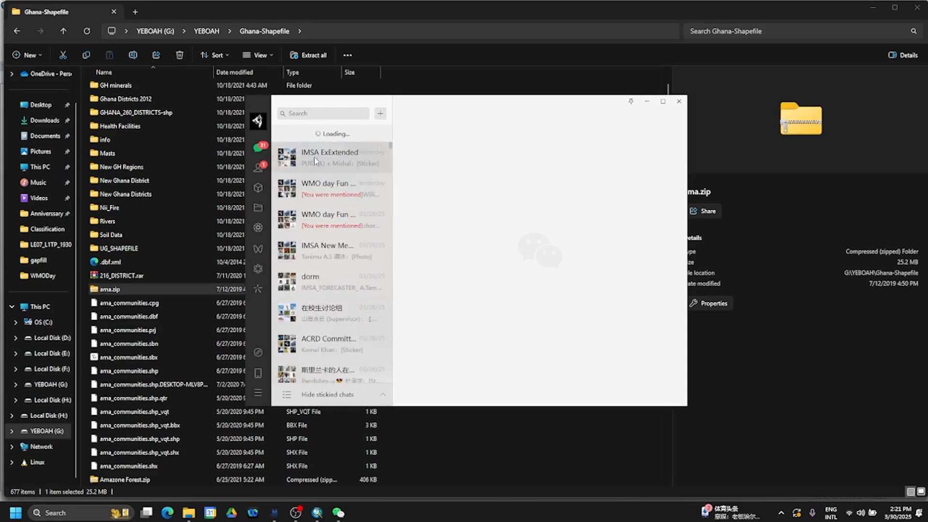
Search the chats for imsa, open the IMSA SWT P2 RS&GIS group and send ama.zip to it.
scroll(342, 330, "down", 1)
scroll(341, 330, "down", 3)
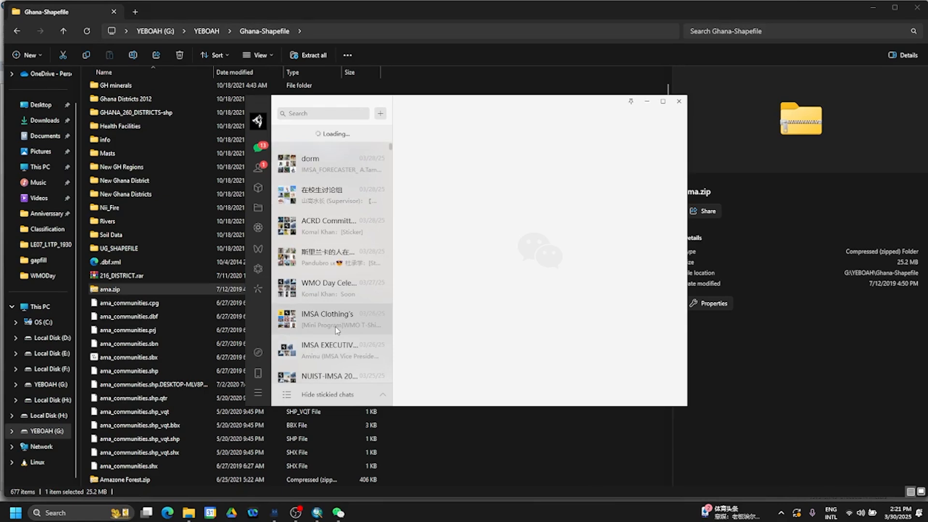
scroll(336, 331, "down", 3)
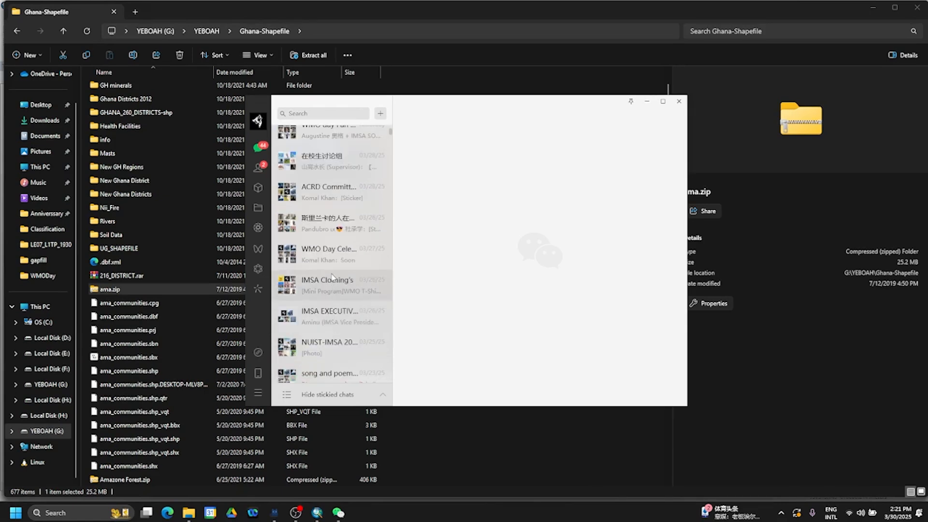
scroll(326, 343, "down", 5)
scroll(323, 333, "down", 3)
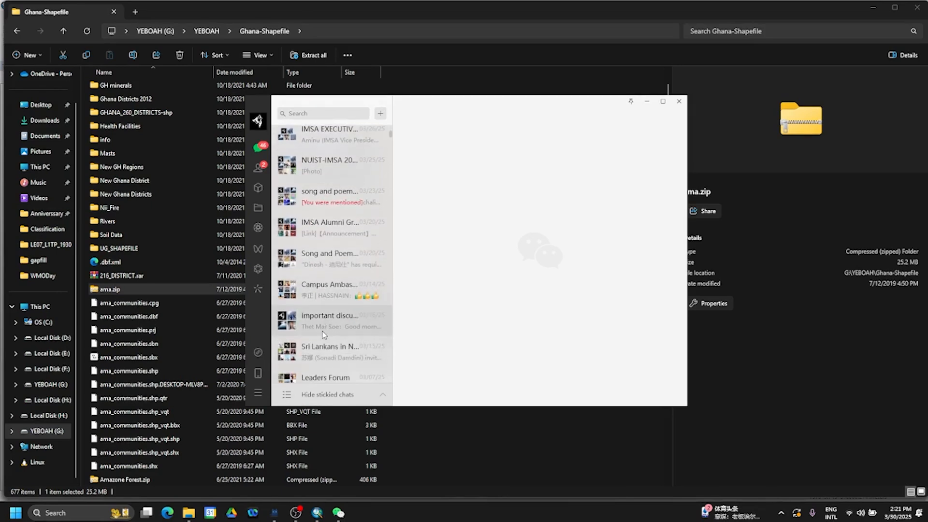
left_click(322, 113)
type("imsa")
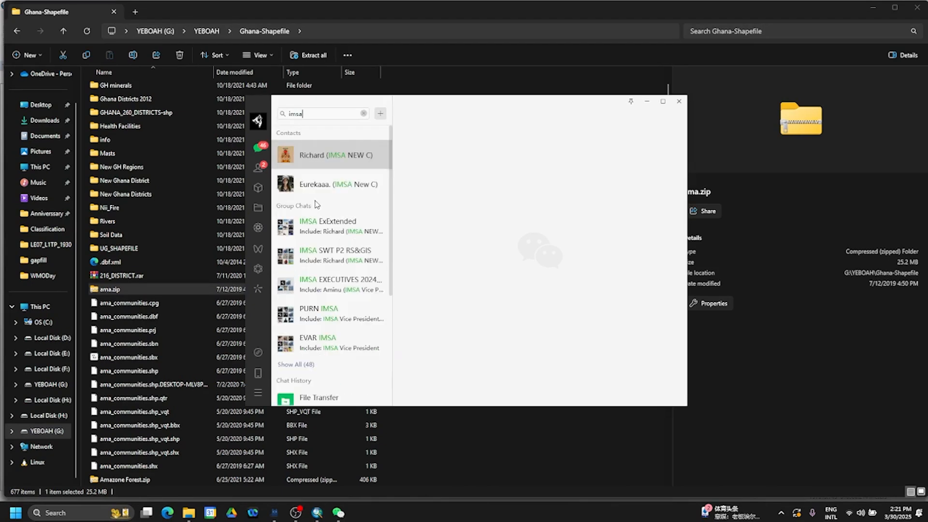
left_click(332, 263)
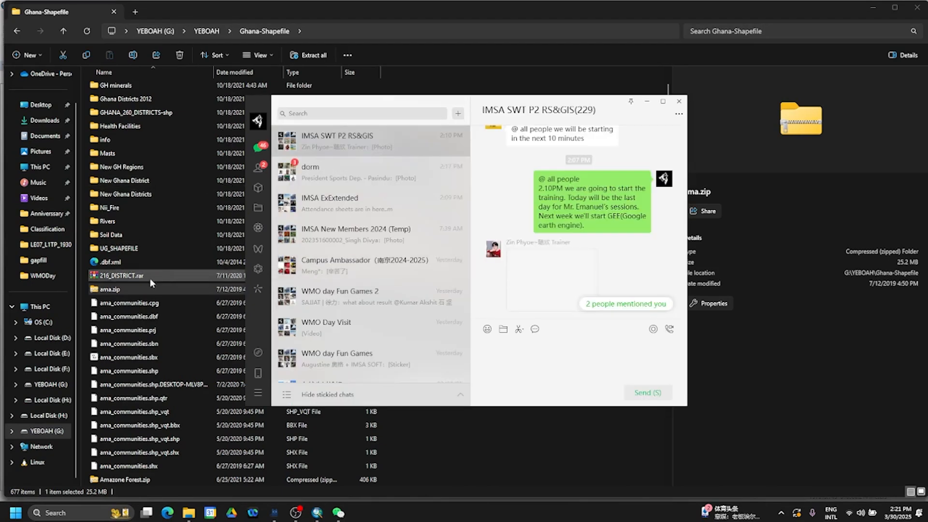
left_click_drag(271, 276, 559, 268)
left_click(444, 339)
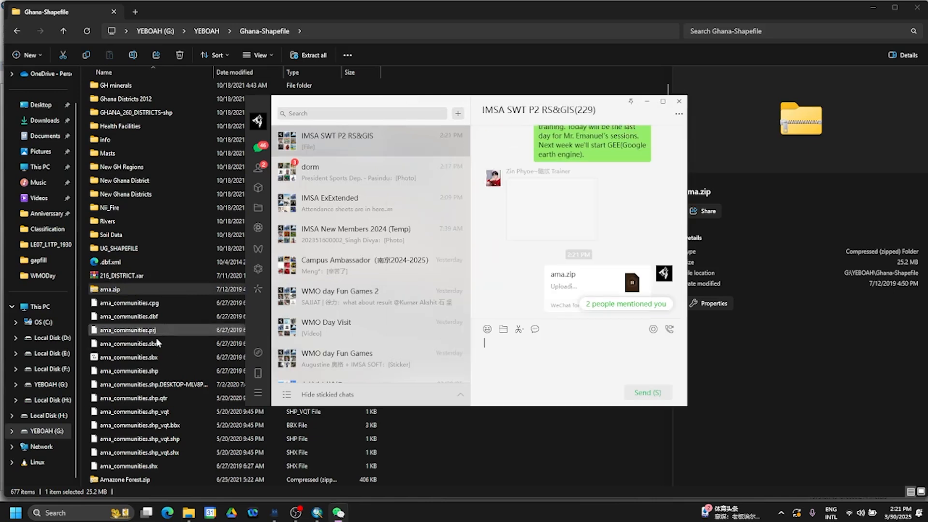
Look through the Ghana-Shapefile folder for more shapefiles to share, from the building files to the Ghana_district files.
scroll(155, 338, "down", 10)
scroll(143, 355, "down", 15)
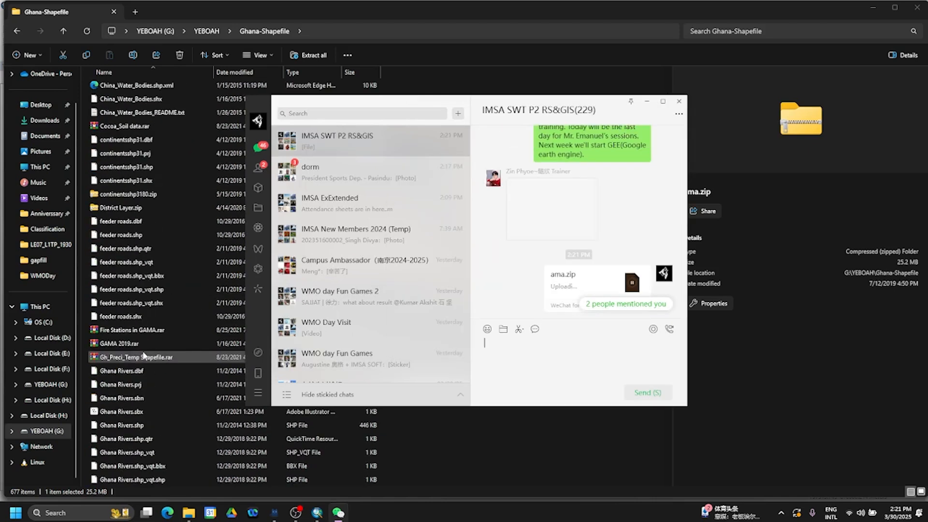
scroll(143, 355, "down", 20)
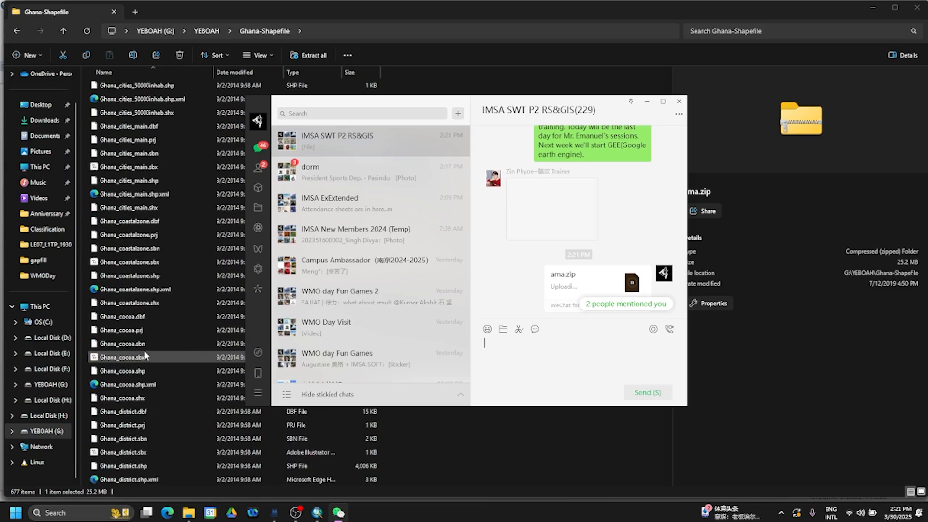
scroll(147, 322, "up", 20)
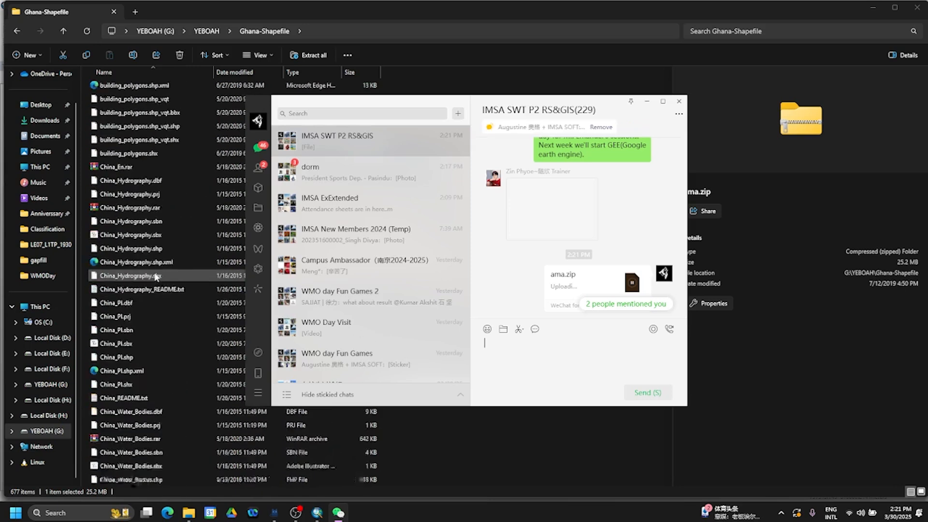
scroll(140, 271, "down", 10)
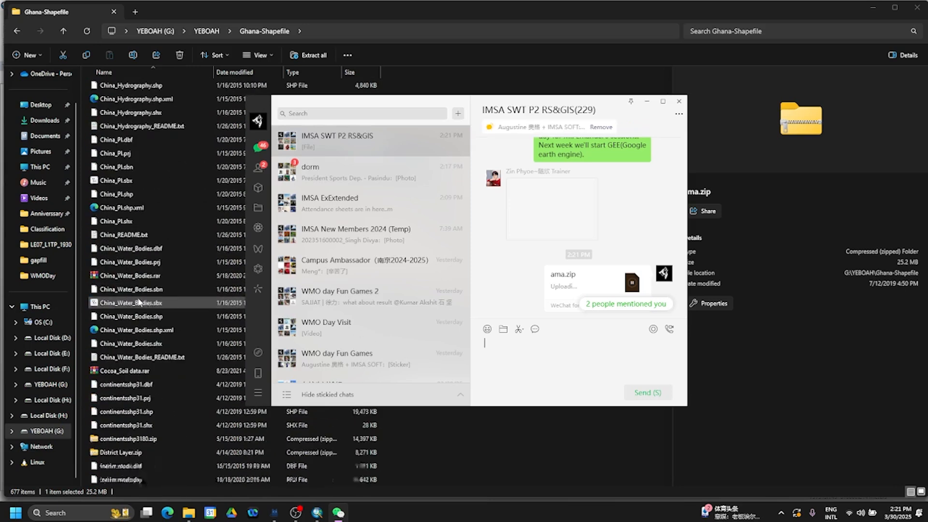
scroll(139, 299, "down", 11)
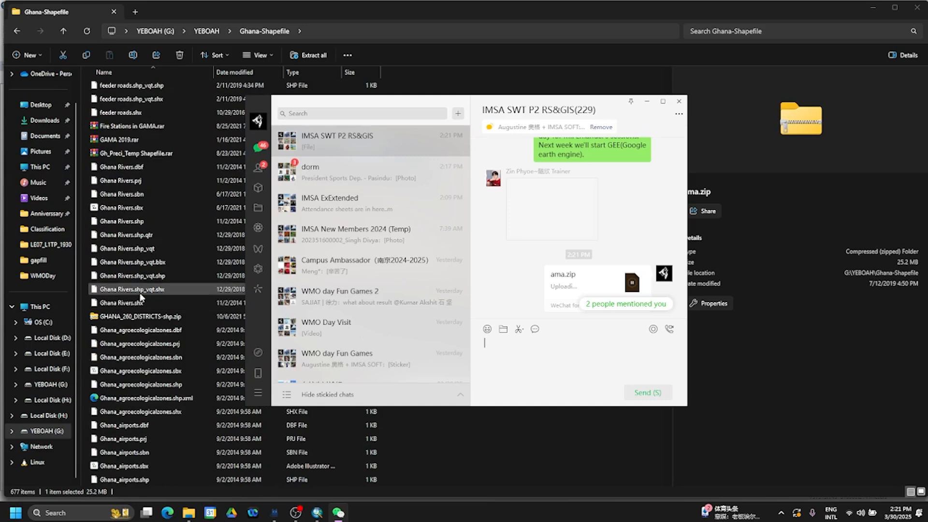
scroll(140, 277, "down", 2)
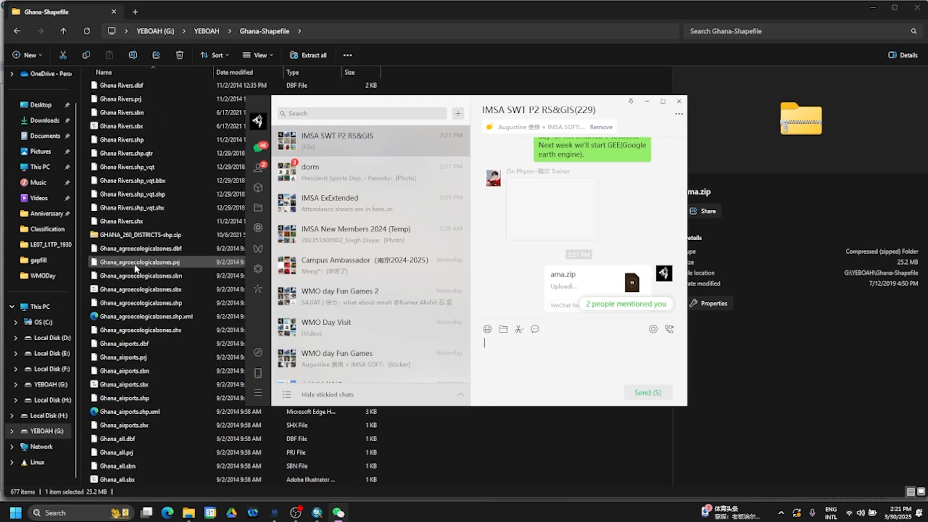
scroll(140, 277, "up", 3)
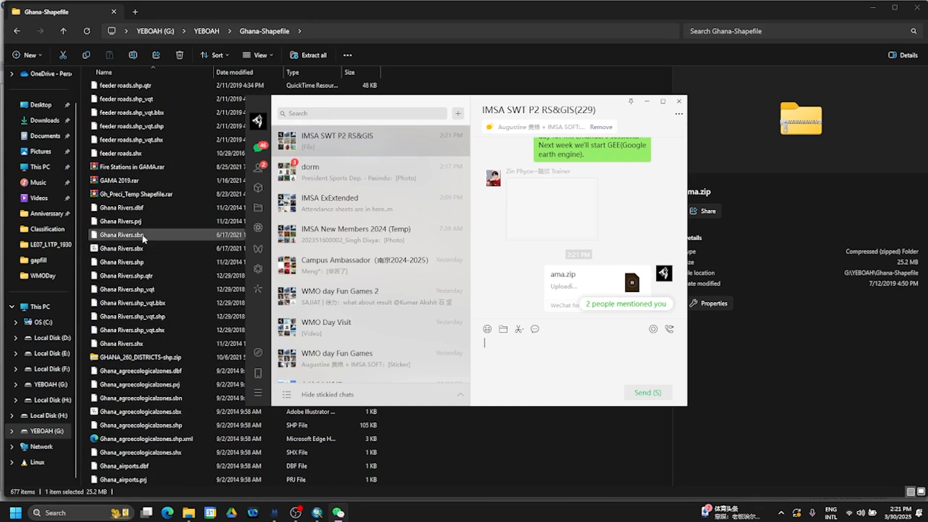
Return to File Explorer, check the entries starting with W and locate the Ghana_wetlands files.
left_click(123, 207)
key("w")
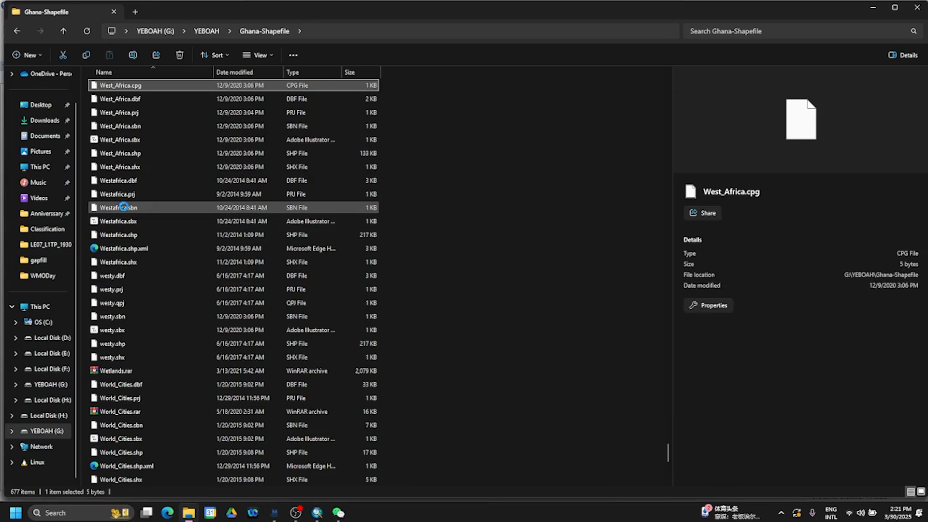
scroll(145, 275, "down", 7)
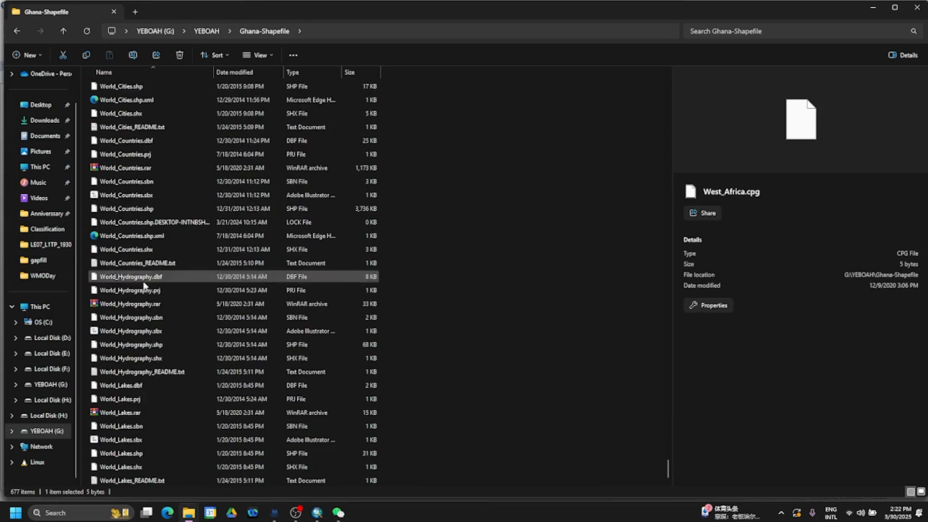
scroll(134, 327, "up", 1)
scroll(132, 321, "up", 20)
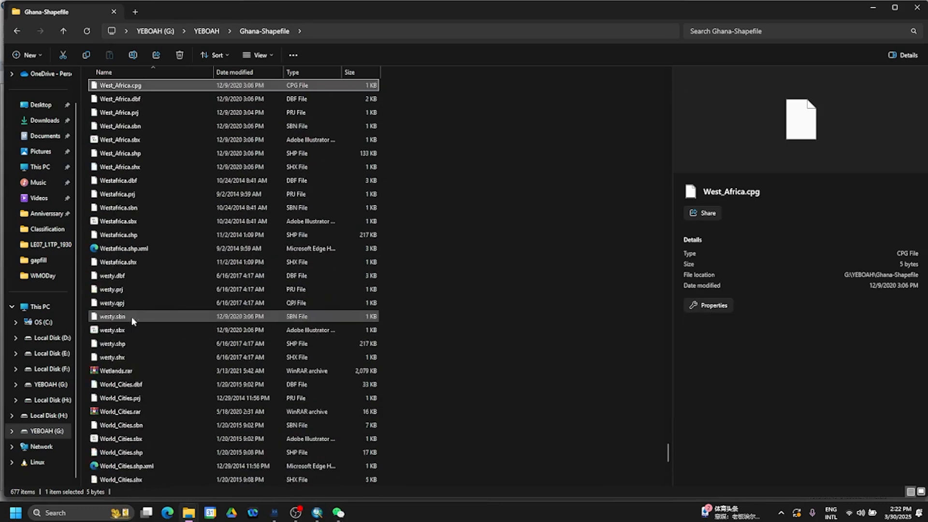
scroll(131, 315, "up", 20)
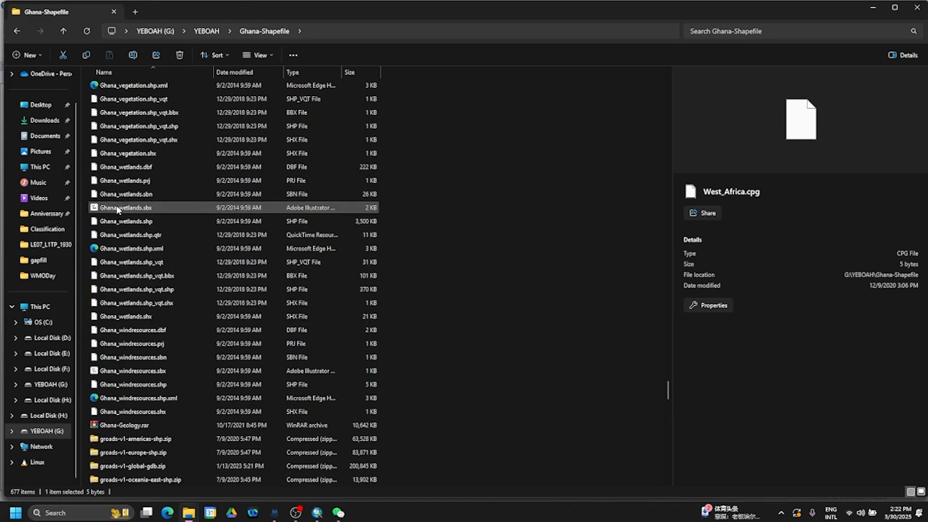
scroll(208, 268, "up", 1)
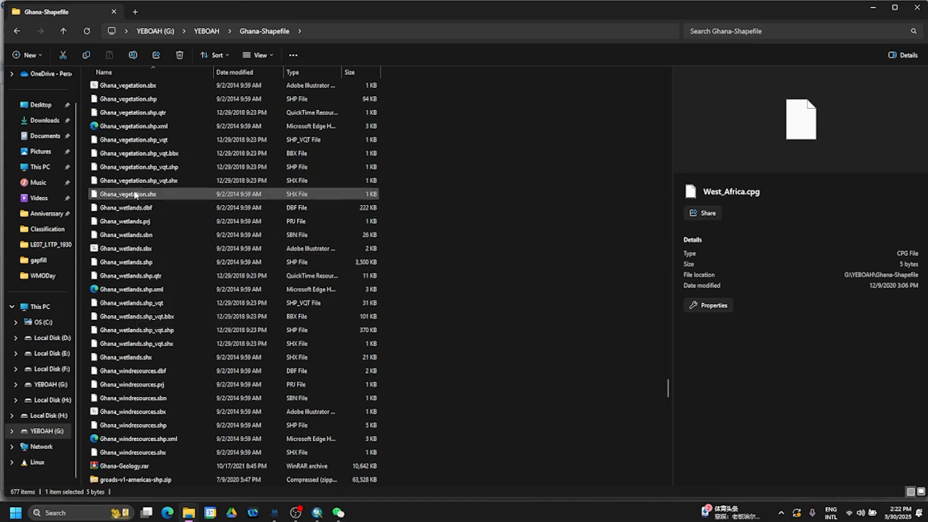
left_click(138, 208)
key("shift+Down")
key("shift+Down")
key("shift+Down")
key("shift+Down")
key("shift+Down")
key("shift+Down")
key("shift+Down")
key("shift+Down")
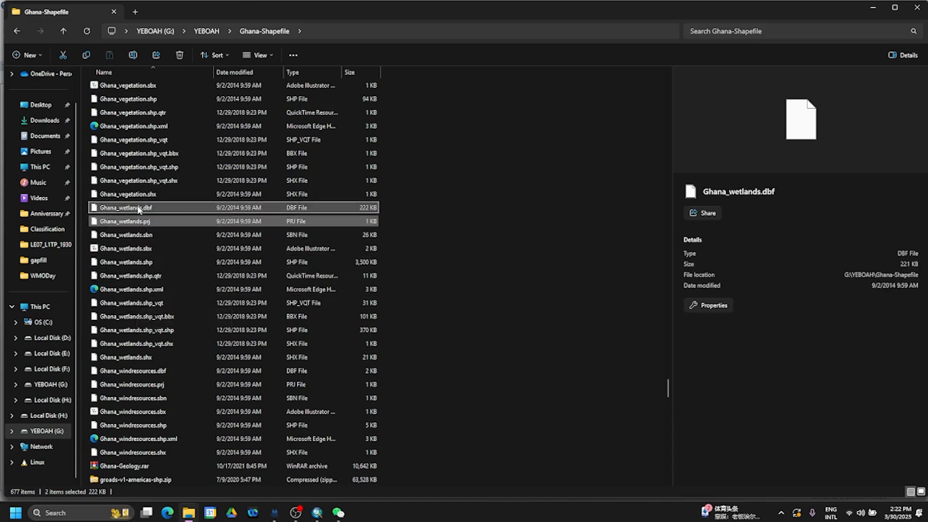
key("shift+Down")
key("shift+Down")
key("shift+Down")
key("shift+Down")
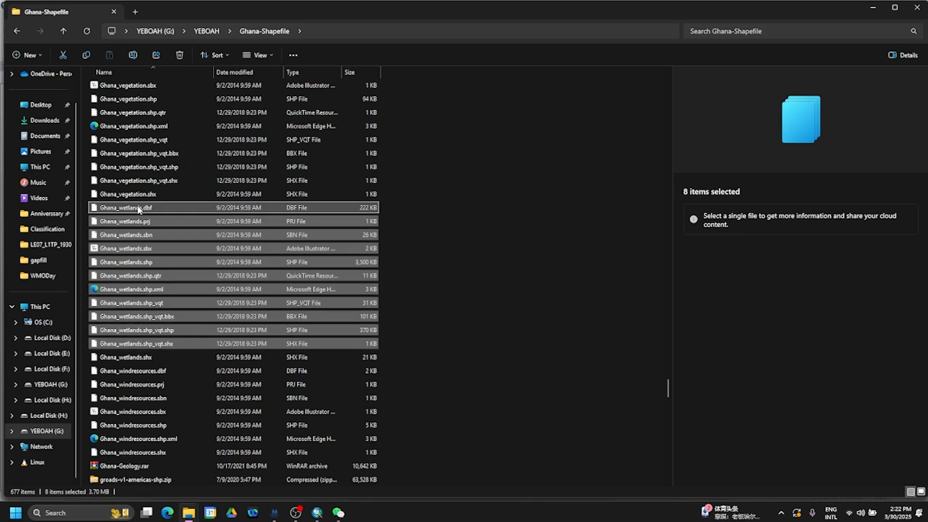
key("shift+Up")
key("shift+Up")
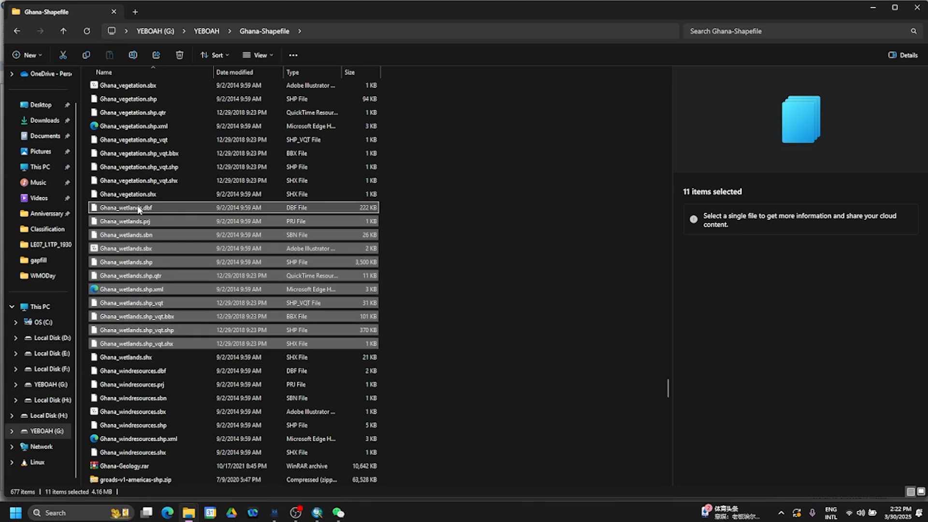
key("shift+Down")
right_click(143, 212)
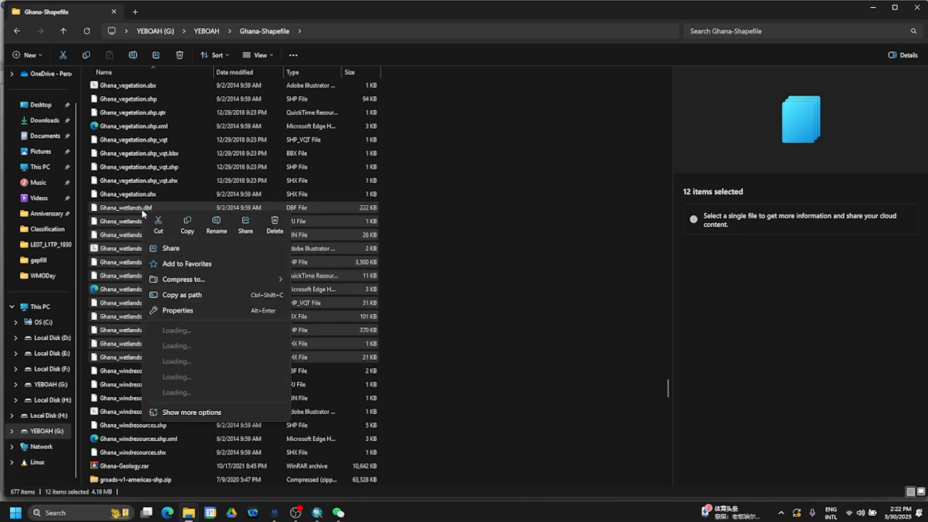
left_click(175, 415)
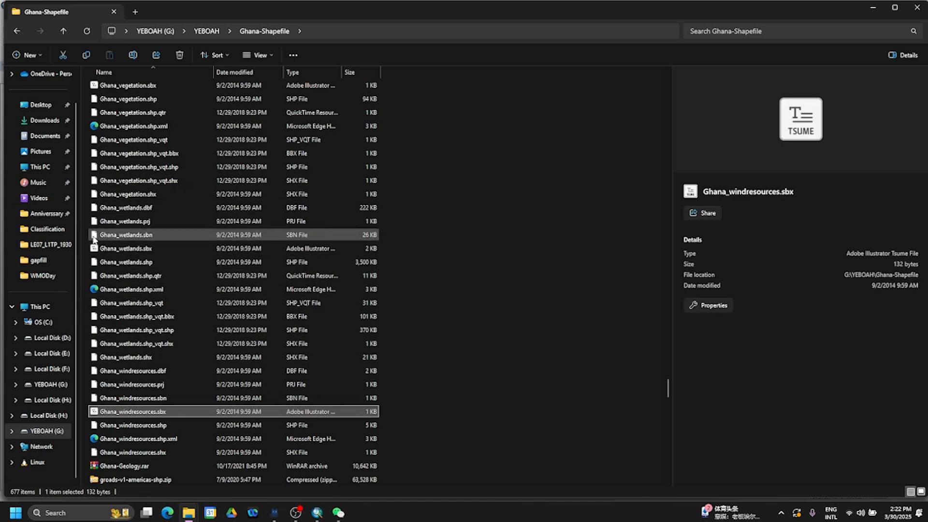
Select the Ghana_wetlands files from the .dbf to the .shp_vqt and compress them into a RAR archive named wetlands.
left_click_drag(84, 205, 131, 306)
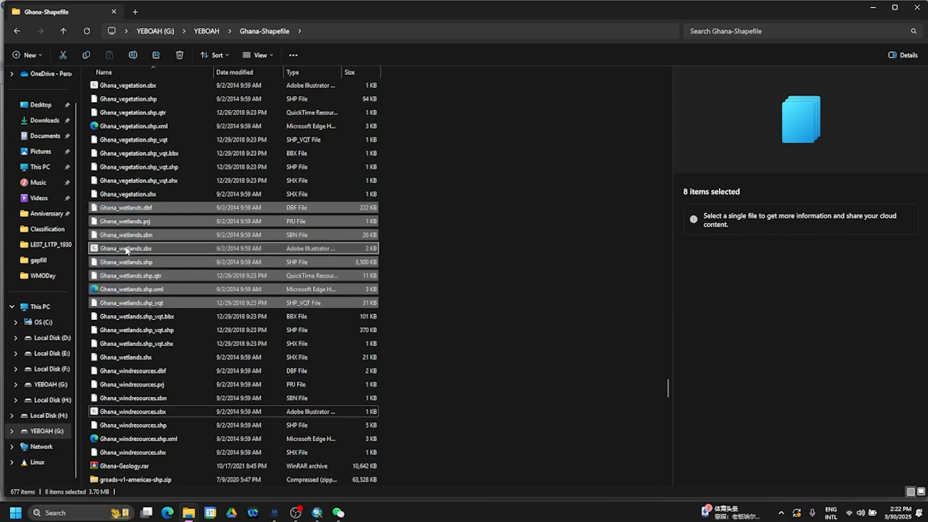
right_click(117, 208)
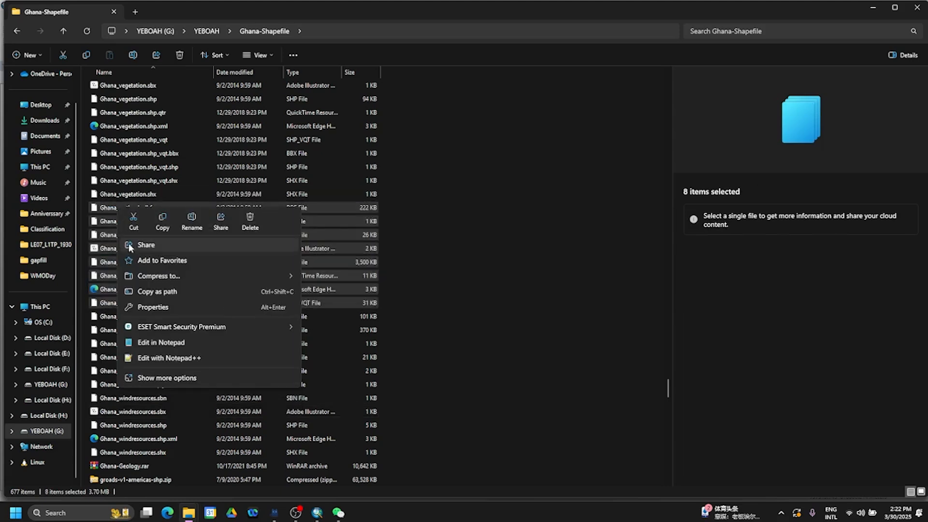
left_click(154, 377)
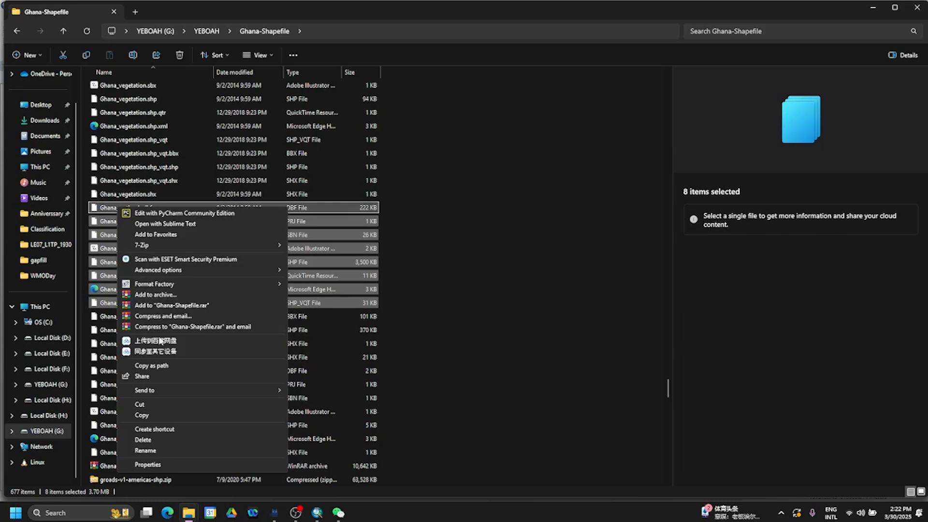
left_click(156, 294)
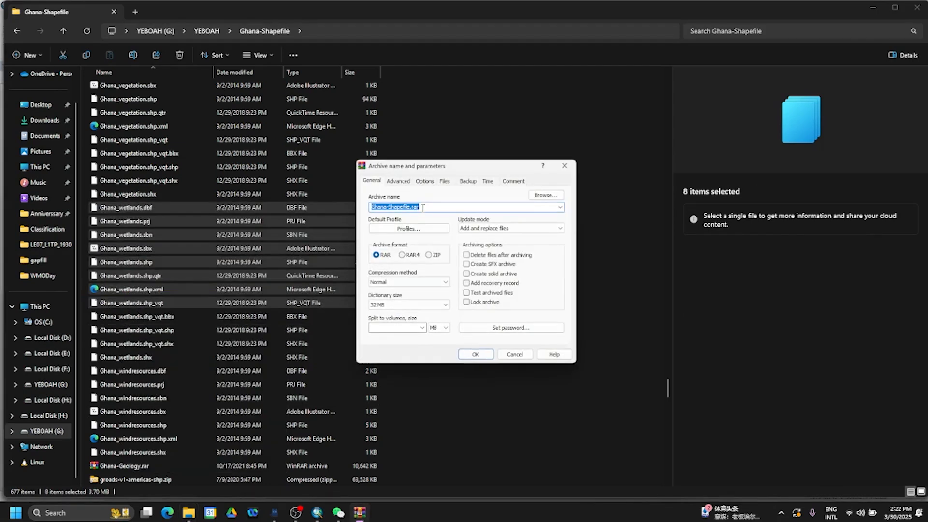
type("wetlands")
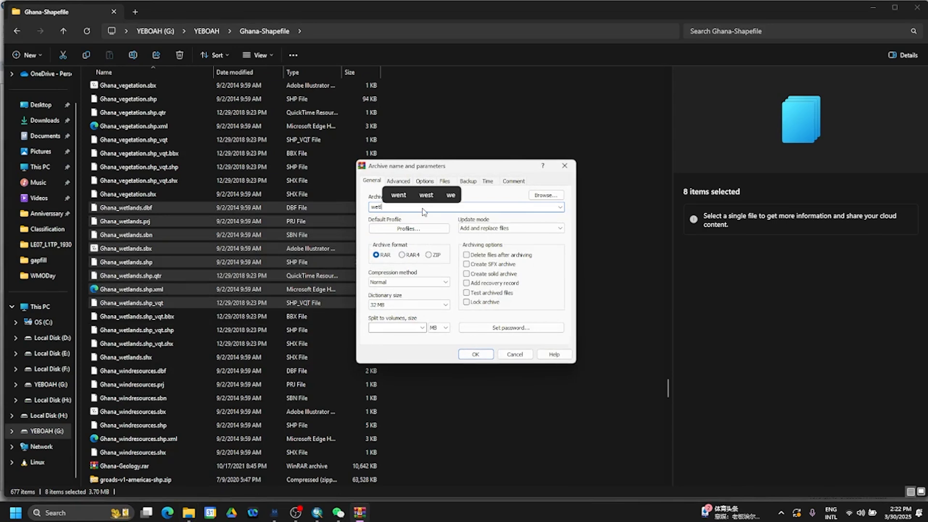
left_click(479, 354)
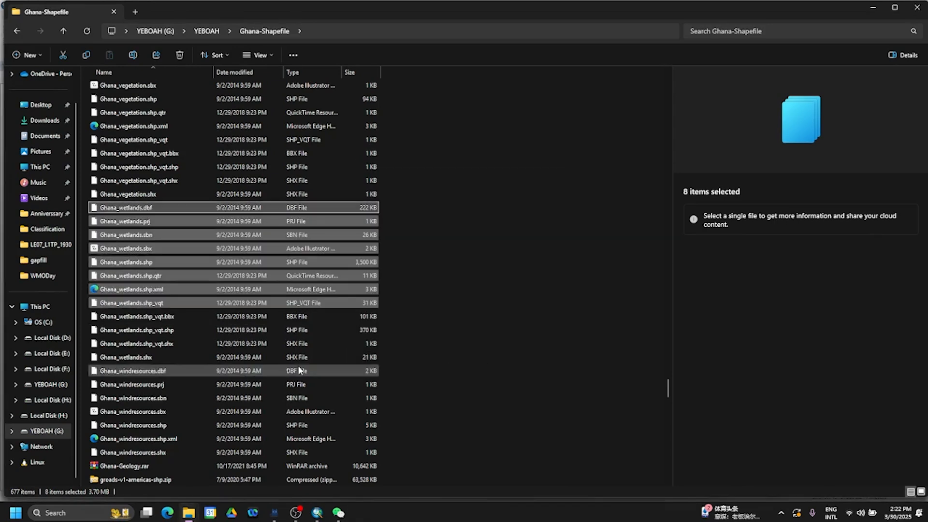
Select the files from Ghana_roads.dbf through Ghana_roadsmain.prj and compress them into a RAR archive named roads.
scroll(219, 396, "down", 2)
scroll(219, 394, "up", 4)
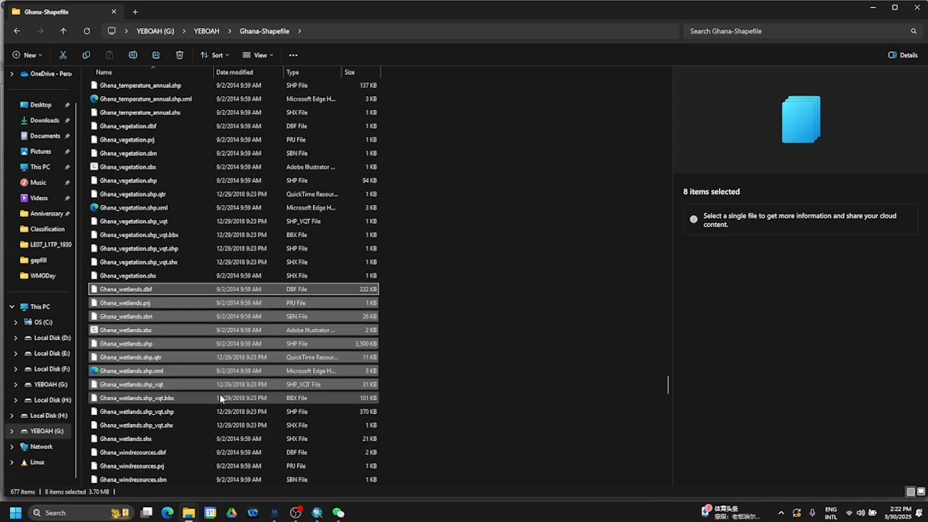
scroll(220, 392, "up", 13)
scroll(221, 386, "up", 9)
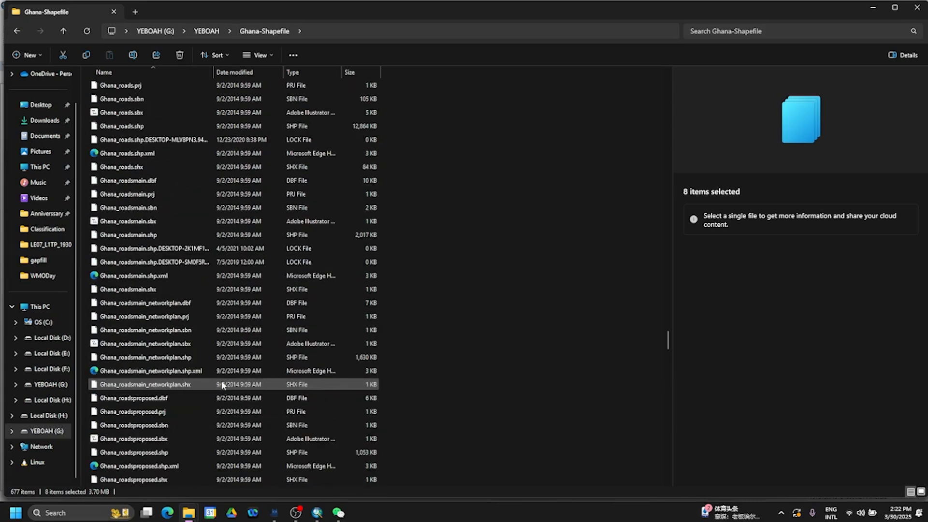
scroll(141, 193, "up", 2)
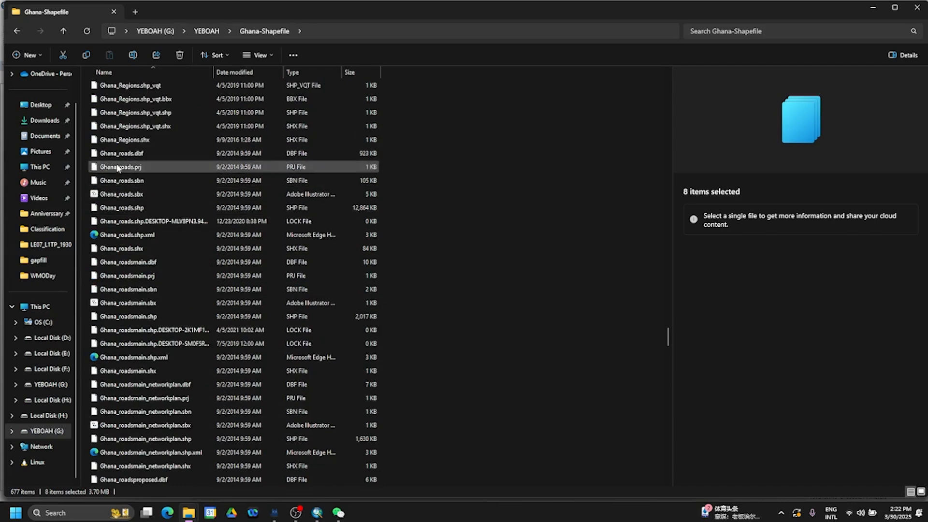
left_click(127, 155)
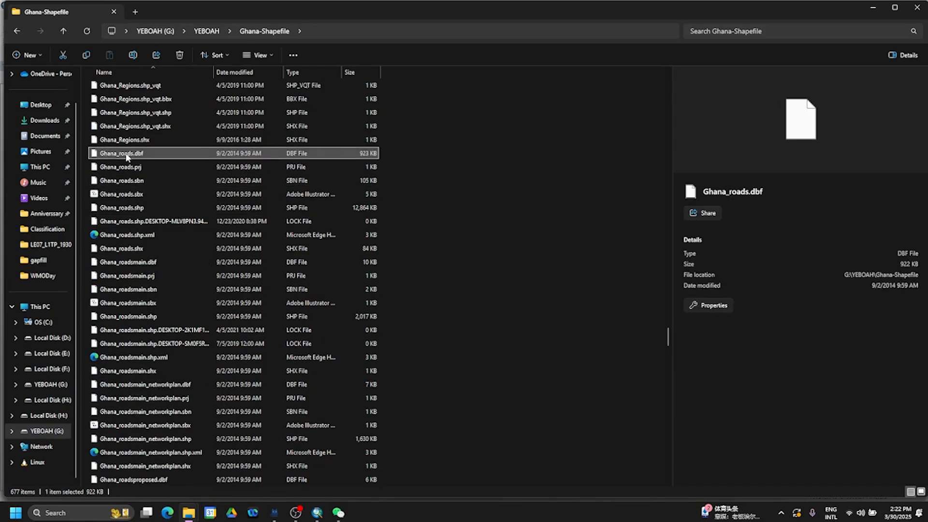
key("shift+Down")
key("shift+Down")
key("shift+Down")
key("shift+Down")
key("shift+Down")
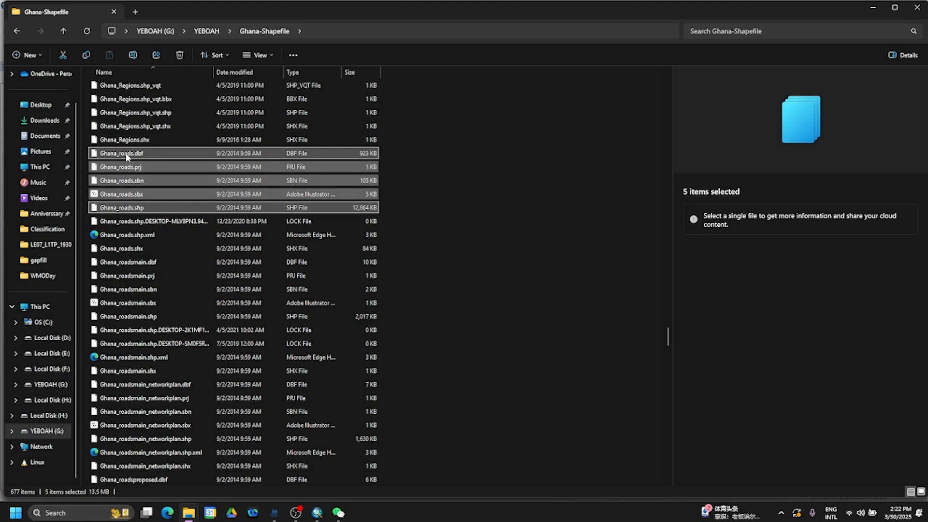
key("shift+Down")
key("shift+Down")
key("shift+Down")
key("shift+Down")
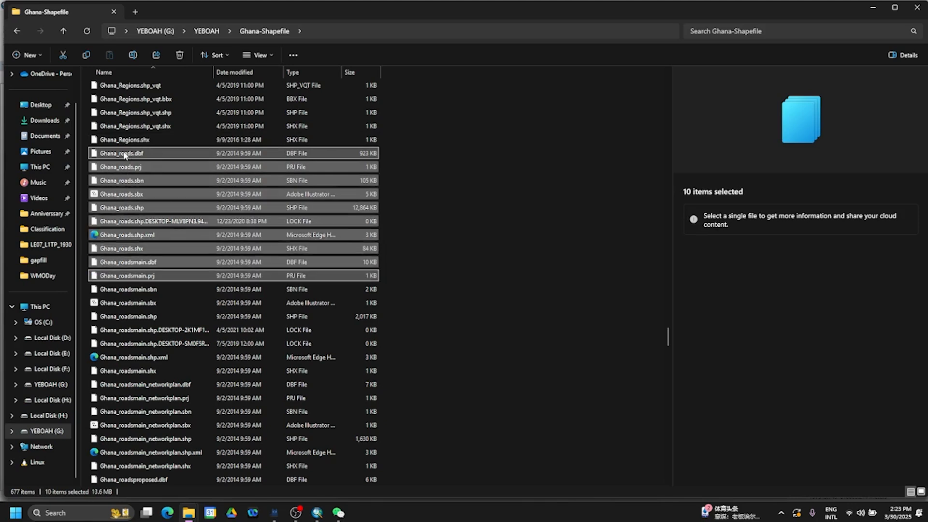
right_click(124, 154)
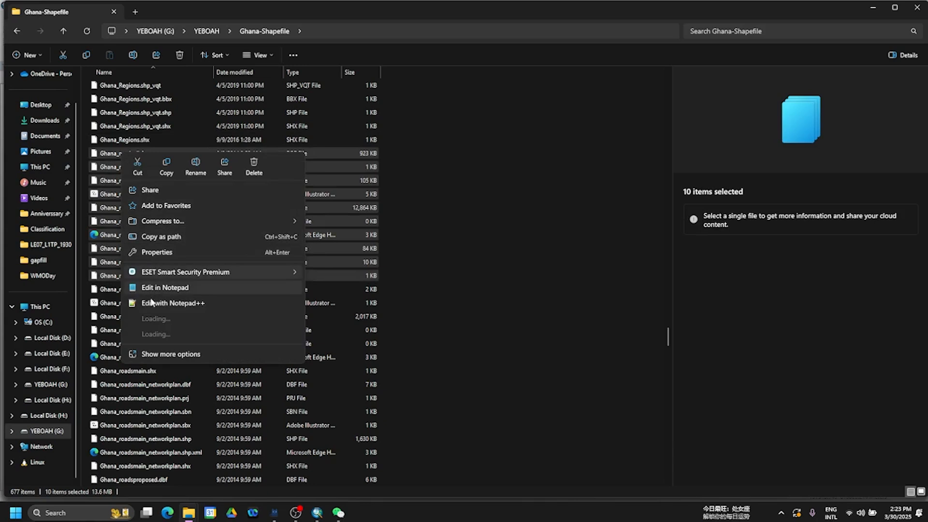
left_click(163, 321)
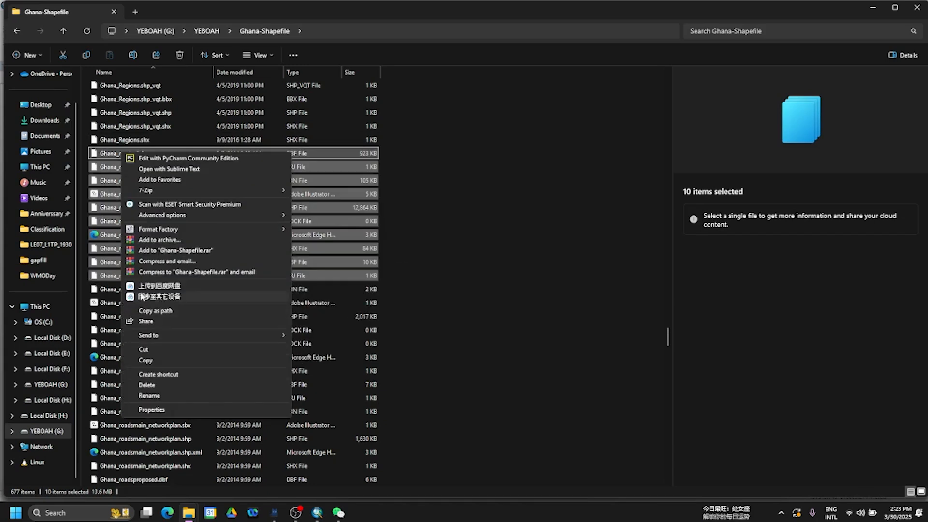
left_click(156, 240)
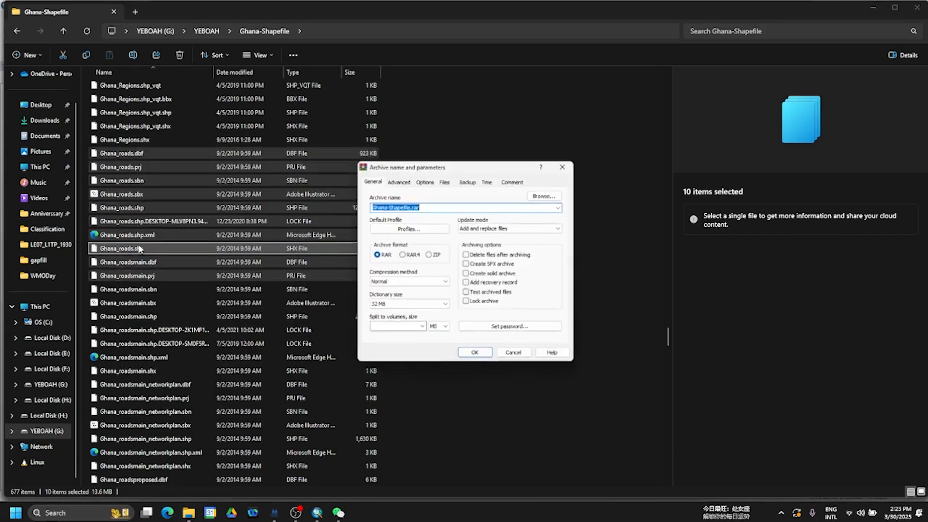
scroll(139, 249, "up", 2)
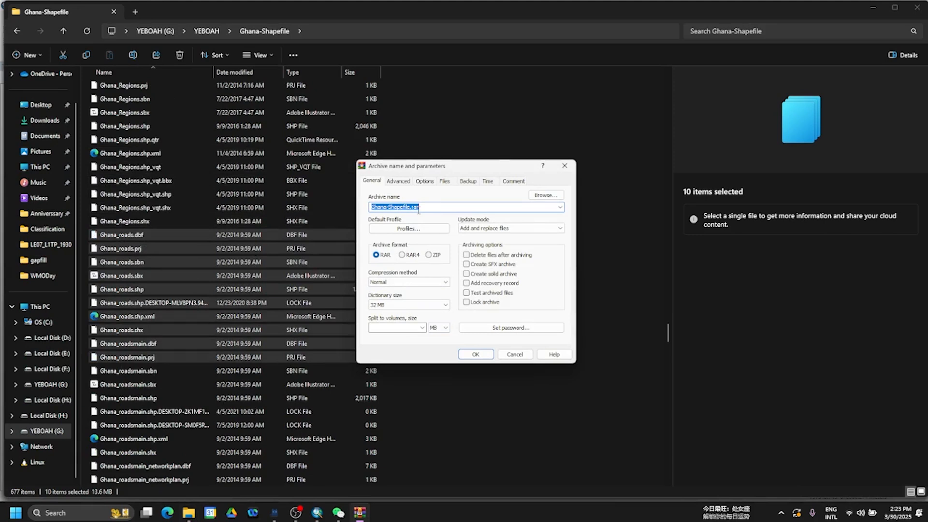
type("roads")
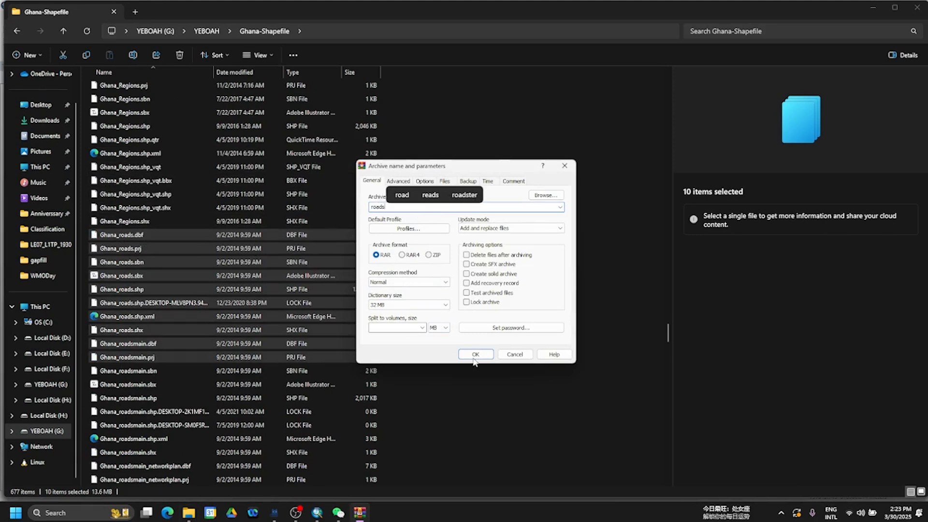
left_click(475, 354)
Look through the Ghana-Shapefile folder for further shapefiles to share, checking the land use, outline, population and settlement files.
scroll(224, 225, "up", 2)
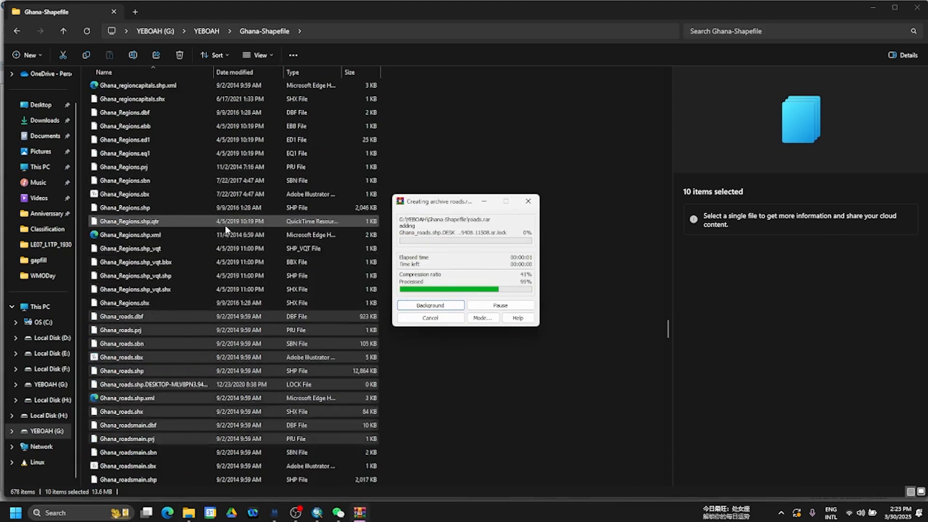
scroll(207, 223, "up", 13)
scroll(208, 223, "up", 12)
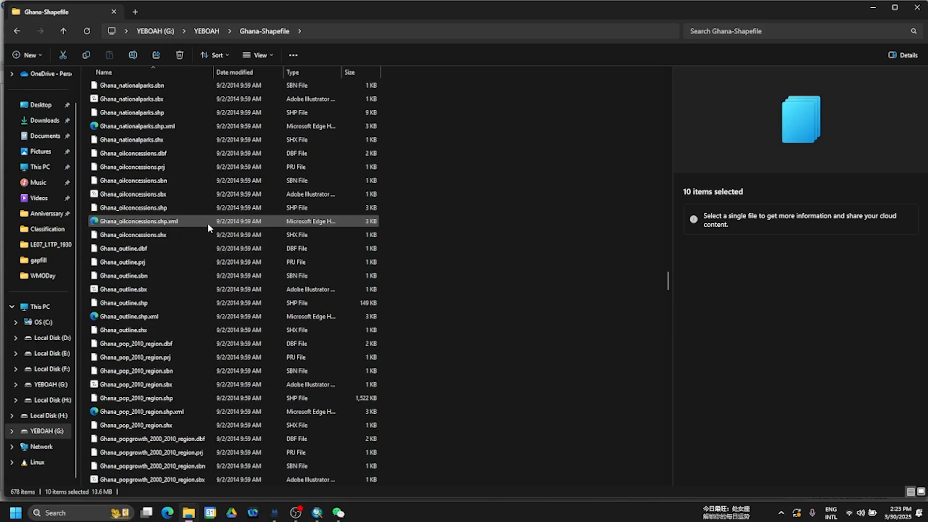
scroll(207, 223, "up", 10)
scroll(207, 223, "up", 3)
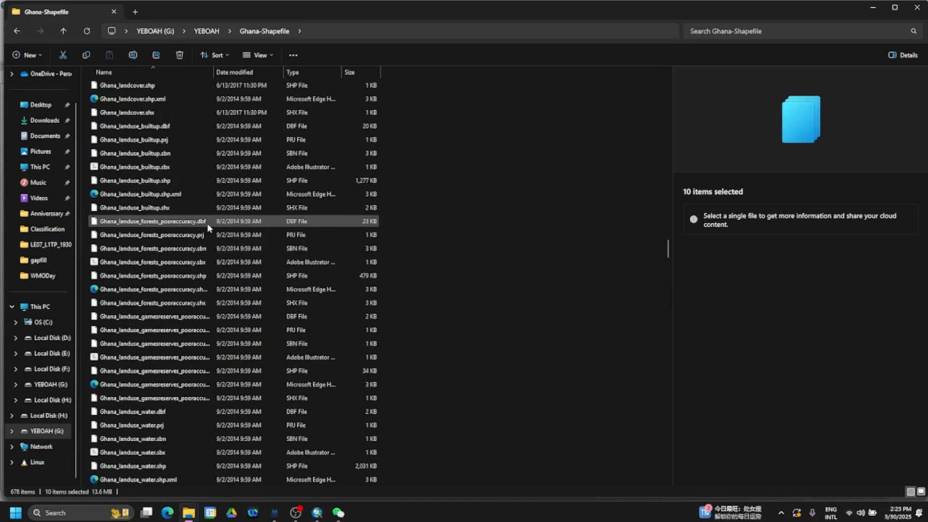
scroll(207, 224, "up", 5)
scroll(207, 223, "up", 5)
scroll(205, 225, "up", 3)
scroll(206, 226, "down", 15)
scroll(206, 235, "down", 20)
scroll(205, 236, "down", 20)
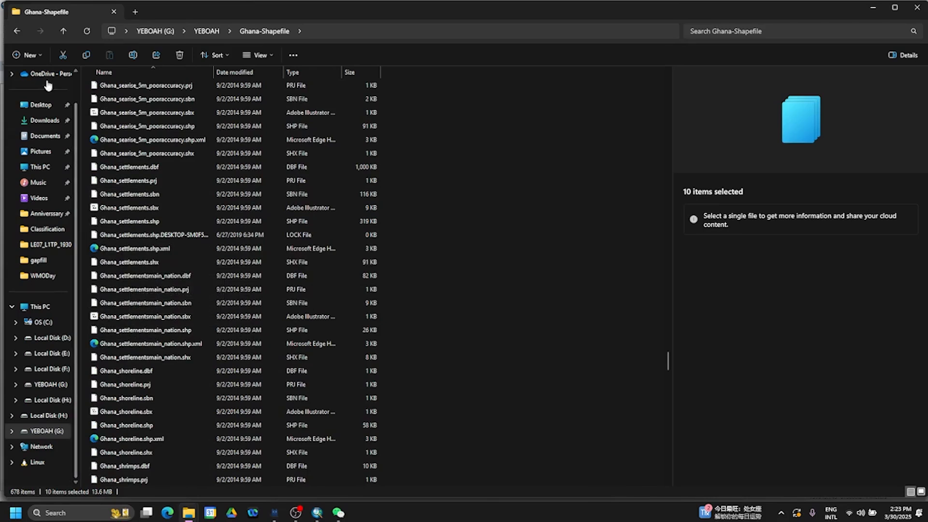
Go up to the parent folder, open the GIS DATA(300) folder and select the LINES.rar archive.
left_click(66, 33)
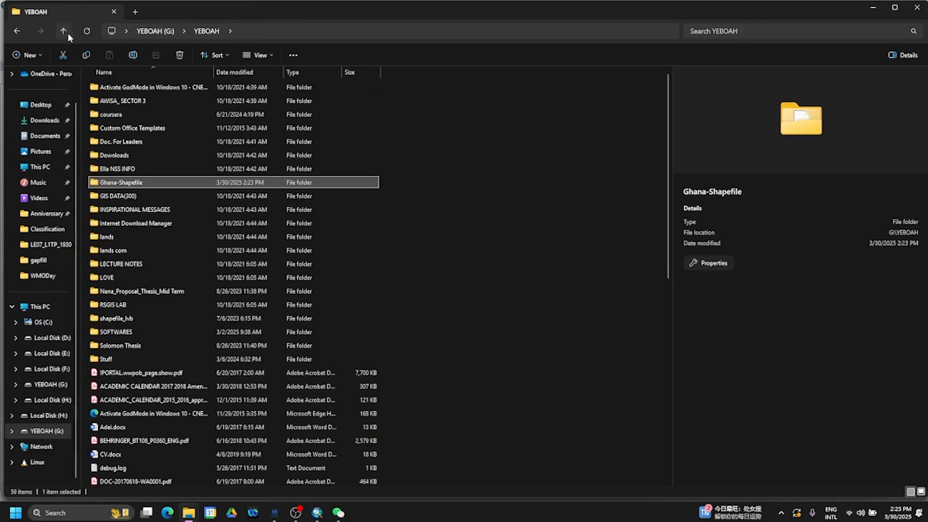
double_click(130, 197)
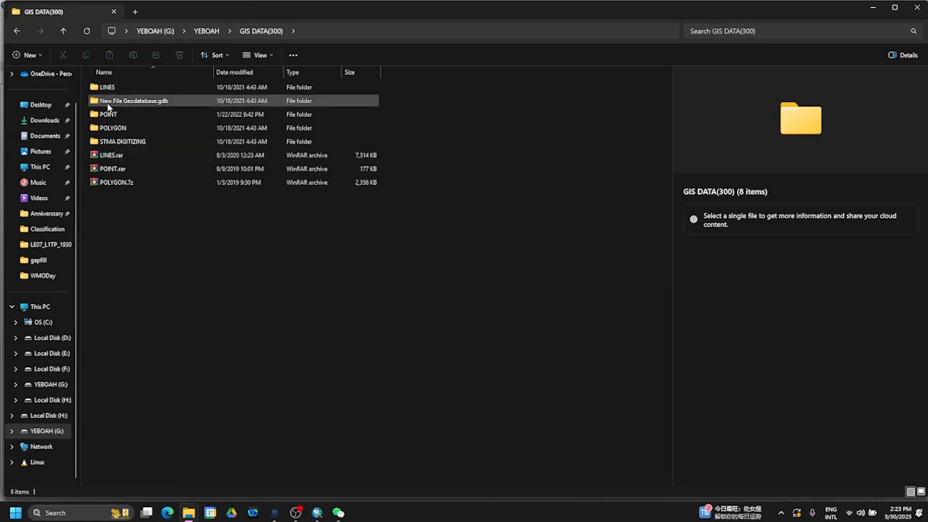
left_click(107, 88)
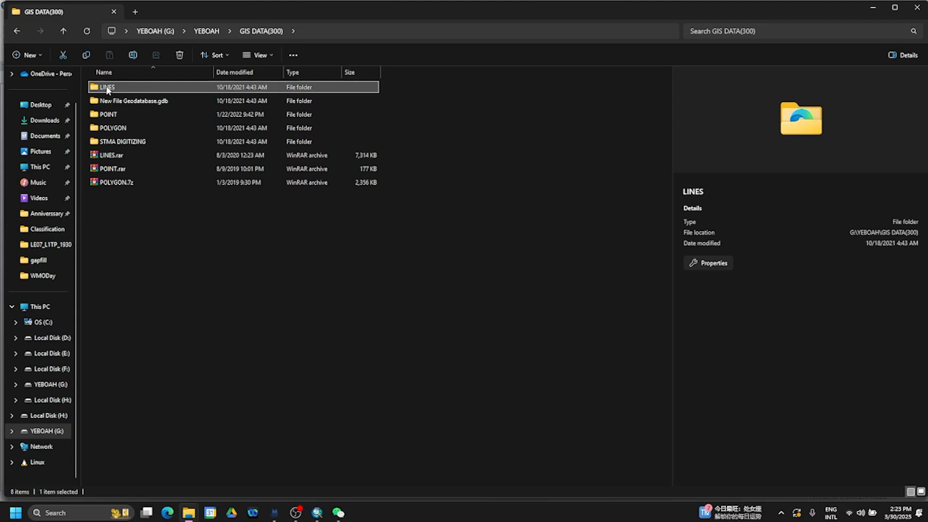
right_click(107, 88)
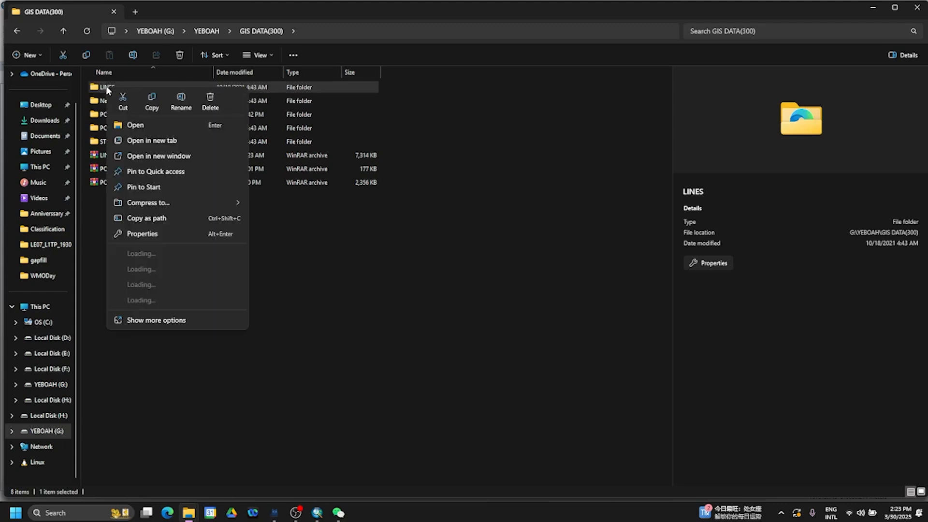
left_click(100, 157)
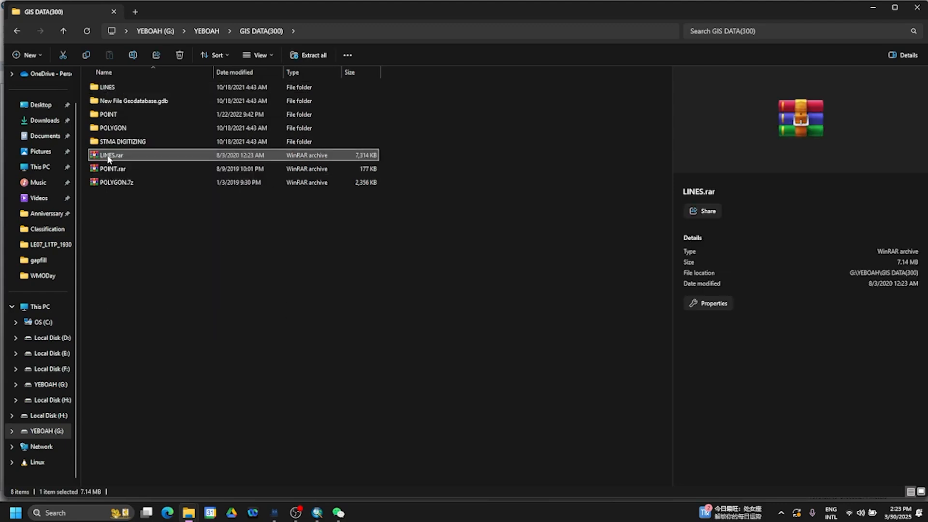
Rename POINT.rar as Towns.rar and send it to the IMSA SWT P2 RS&GIS group in WeChat.
left_click(109, 156)
left_click(109, 172)
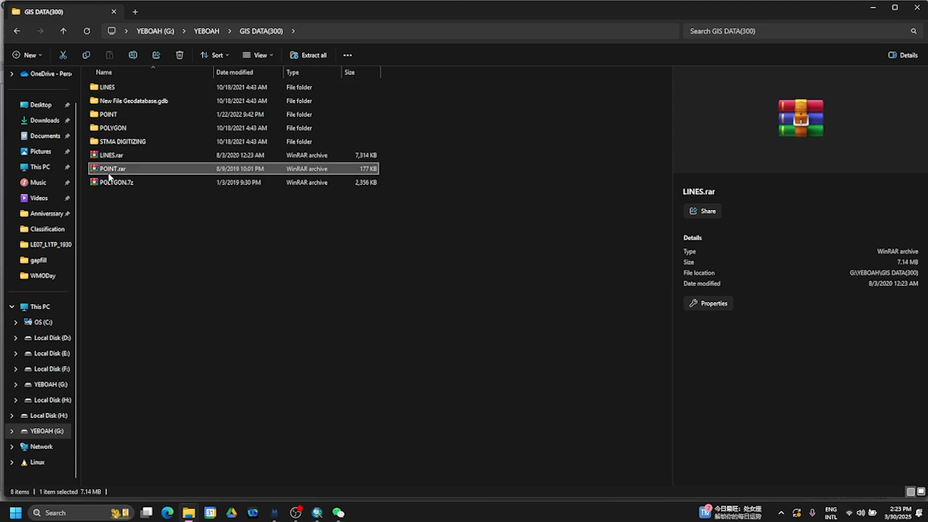
left_click(109, 174)
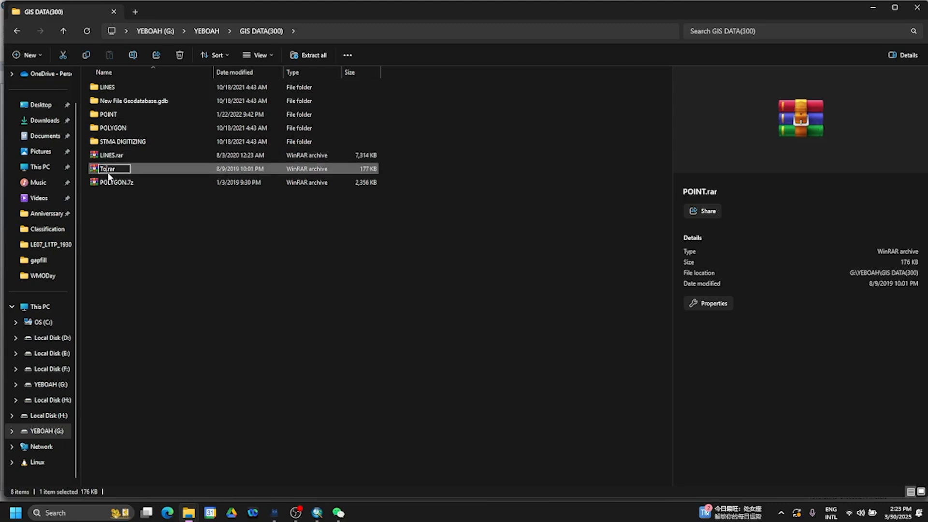
left_click(172, 268)
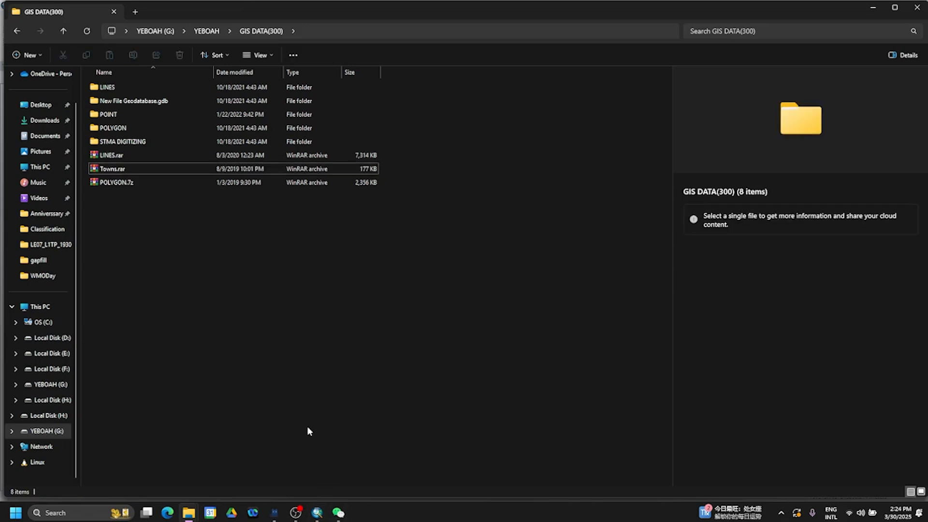
left_click(337, 512)
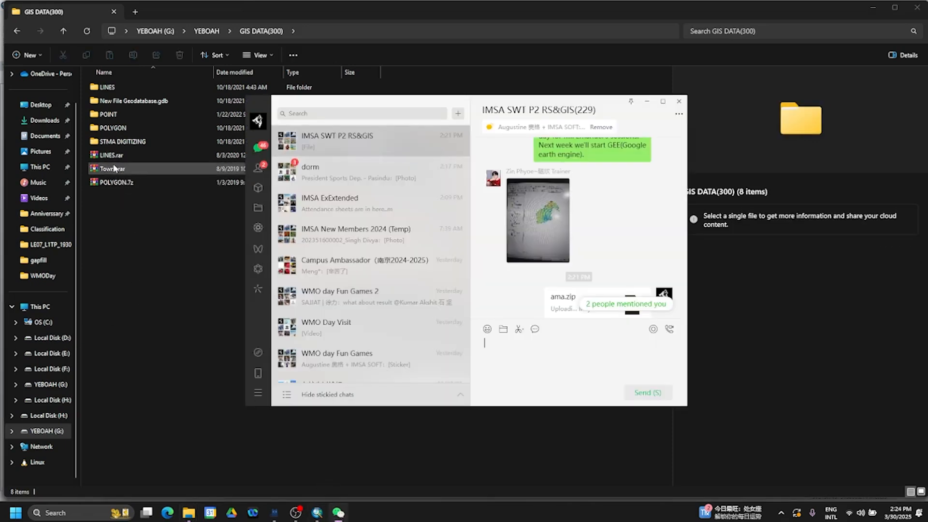
left_click_drag(113, 168, 500, 338)
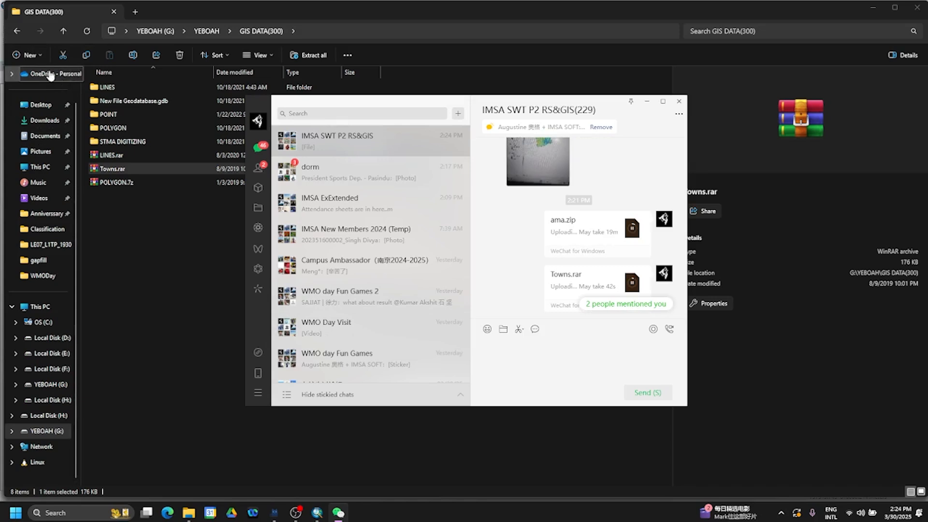
Go back to the parent folder in File Explorer and group its contents by date modified.
left_click(19, 30)
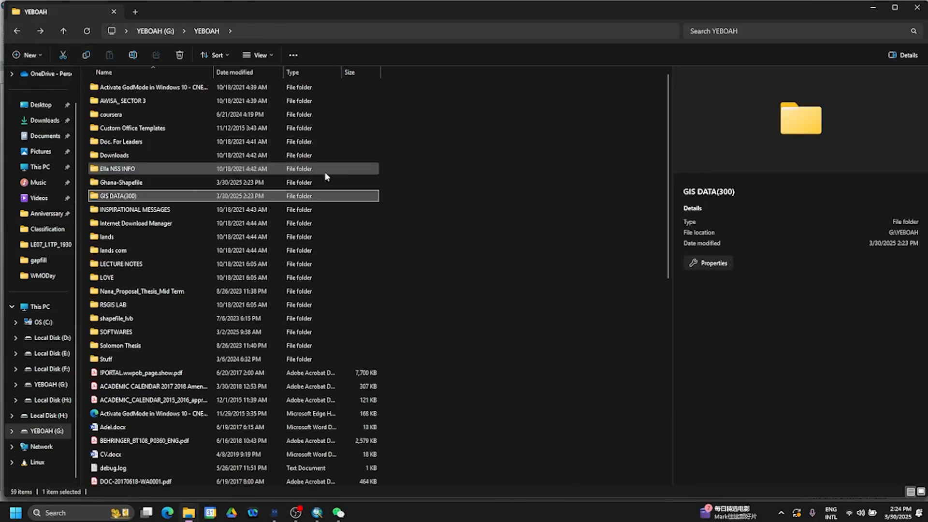
right_click(575, 132)
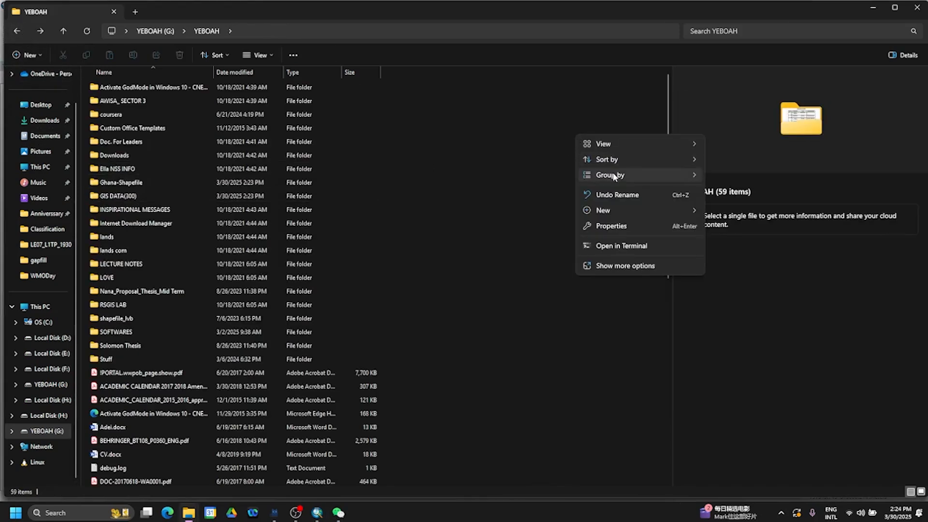
mouse_move(666, 175)
left_click(722, 190)
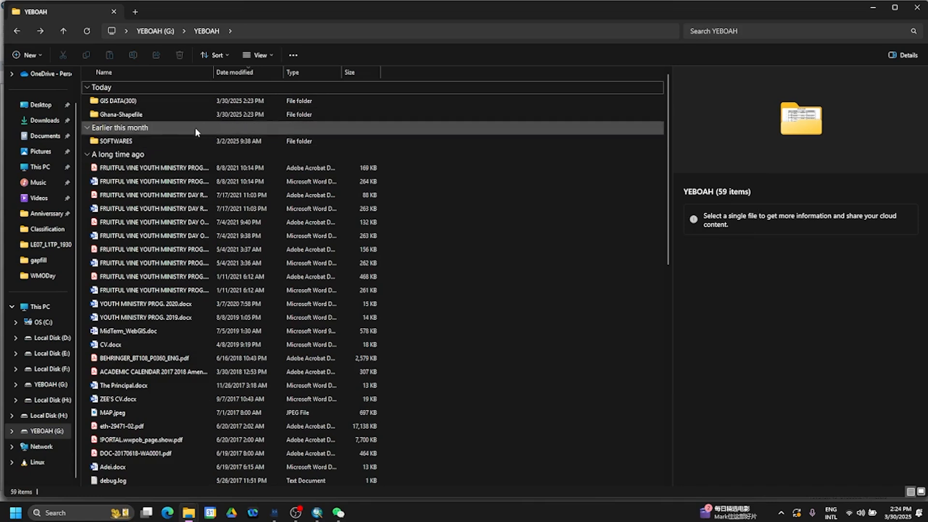
scroll(317, 196, "down", 3)
scroll(475, 143, "up", 3)
Clear the group selection and sort the folder's contents by date modified in ascending order.
left_click(539, 154)
right_click(540, 153)
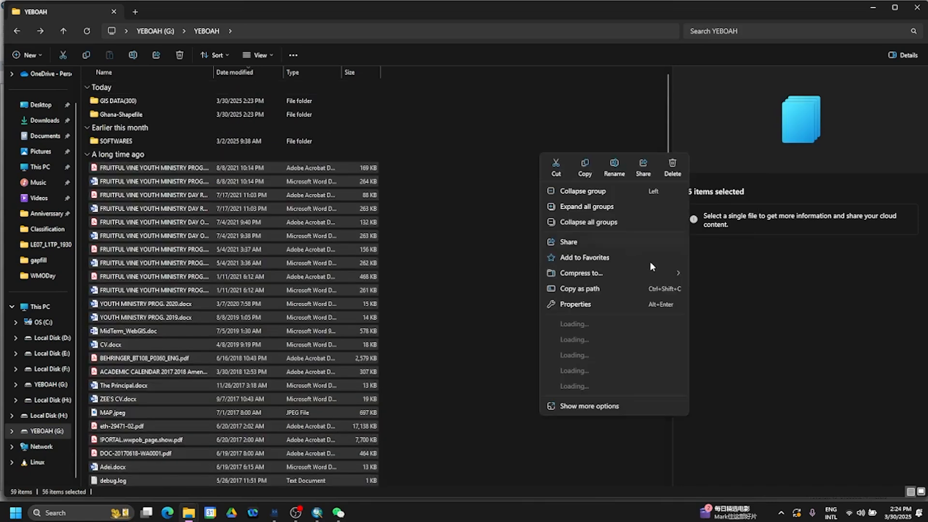
left_click(505, 210)
right_click(506, 213)
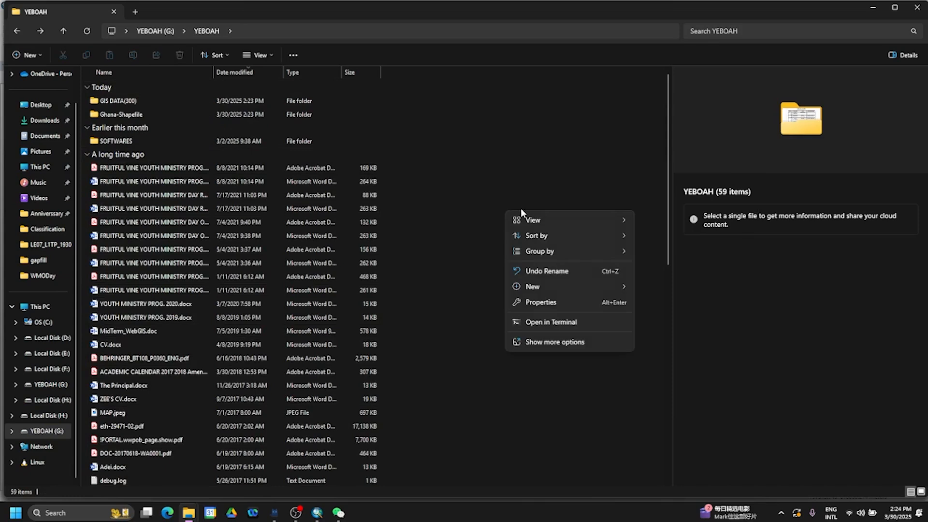
mouse_move(617, 239)
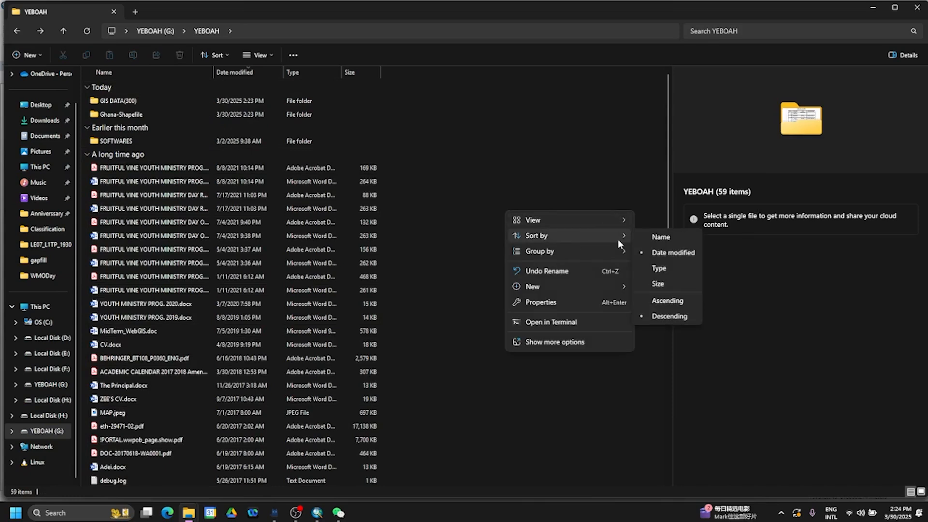
left_click(660, 253)
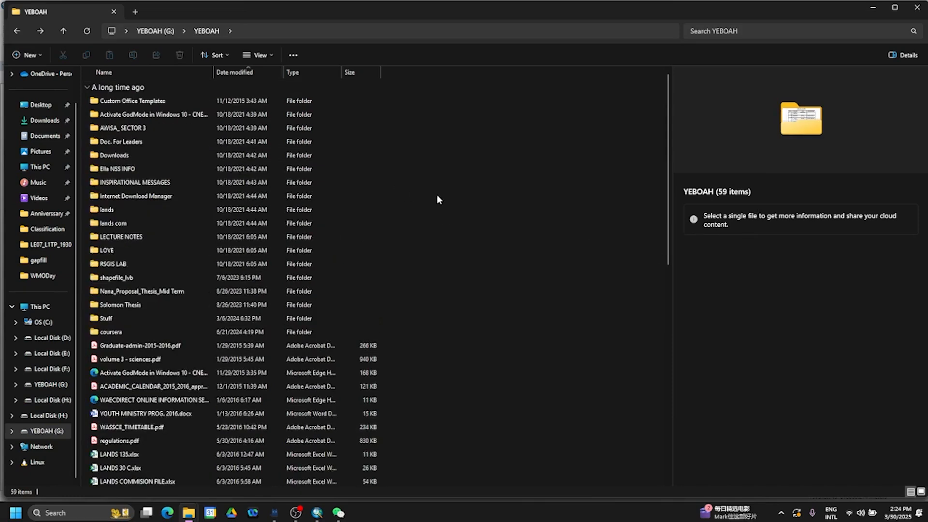
Go through the folder entries starting with S and select the shapefile_lvb folder.
scroll(437, 194, "down", 10)
scroll(386, 174, "up", 10)
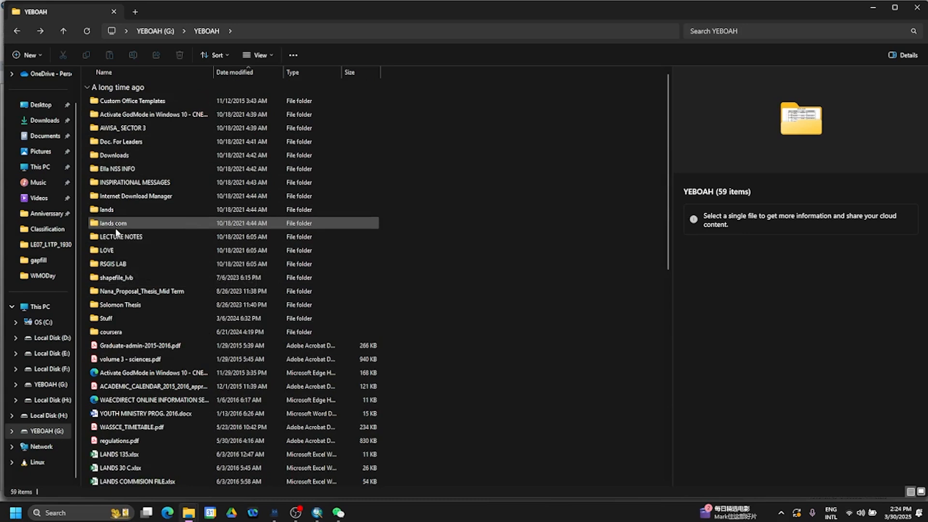
left_click(125, 144)
key("s")
key("s")
key("s")
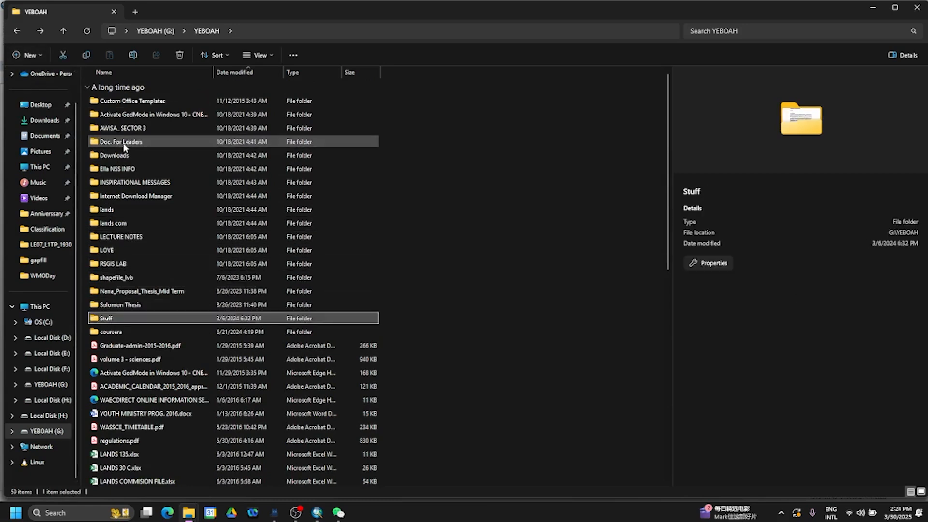
key("s")
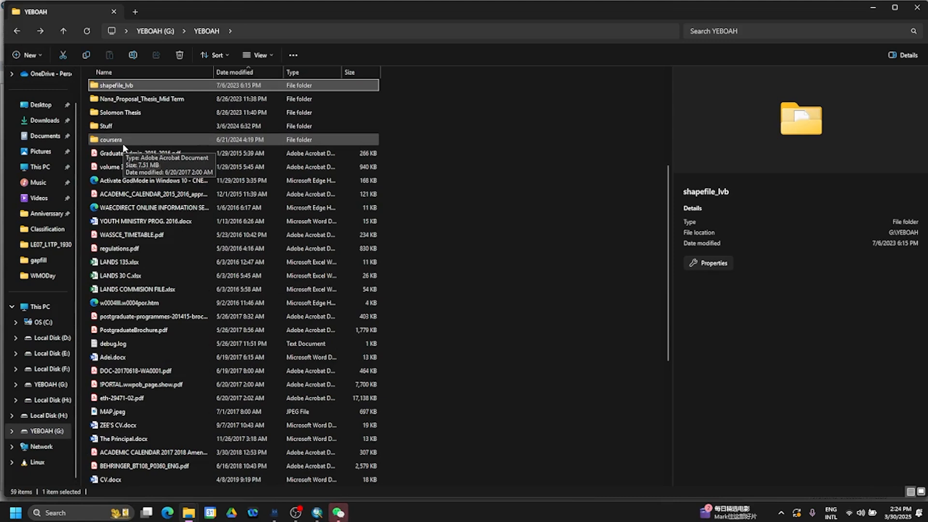
Go through the remaining entries starting with S and open the Ghana-Shapefile folder.
key("s")
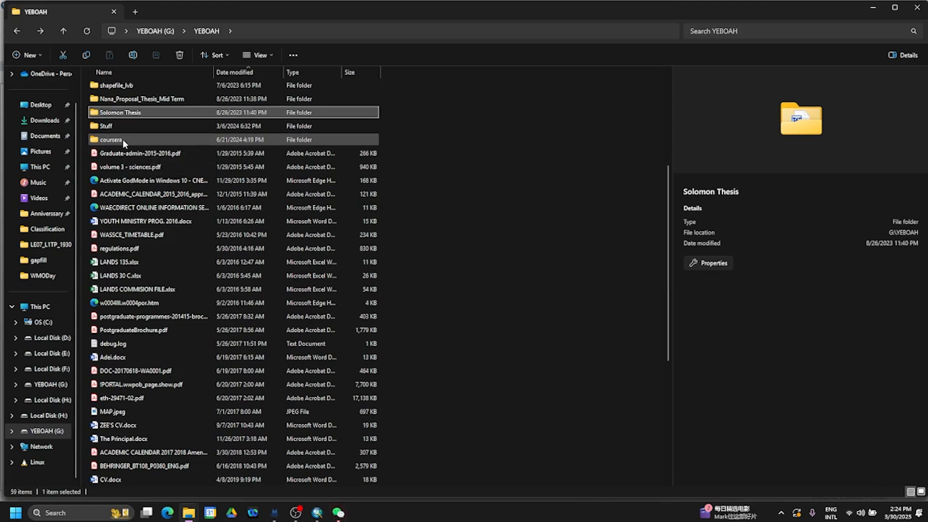
key("s")
key("s")
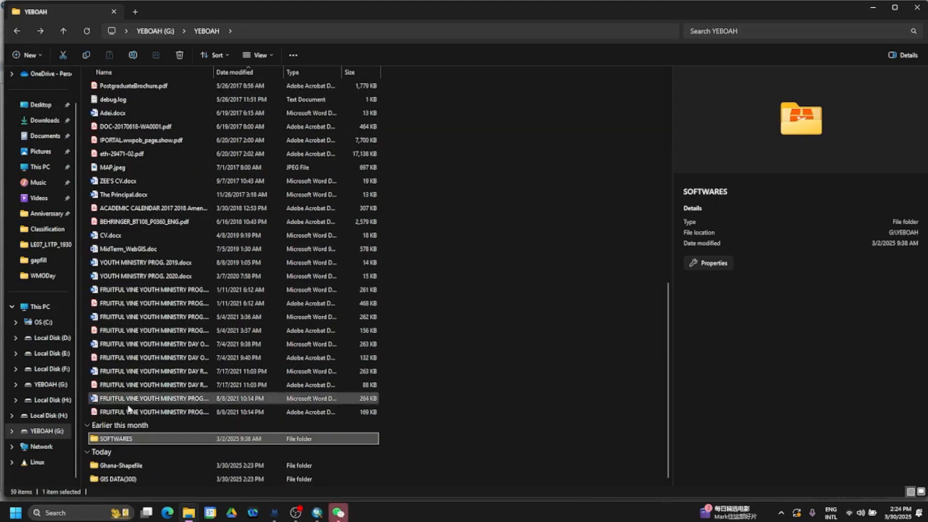
double_click(118, 465)
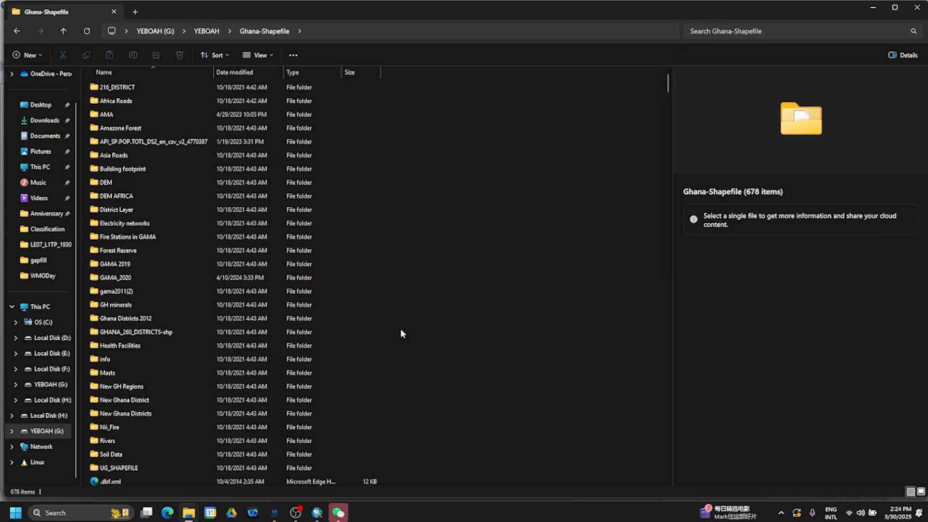
Group the contents of the Ghana-Shapefile folder by date modified.
right_click(459, 296)
mouse_move(553, 341)
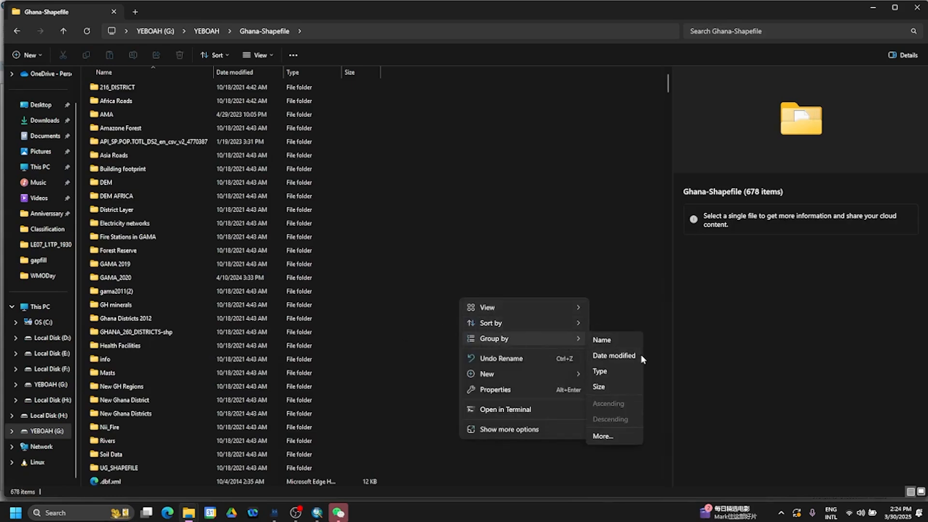
left_click(634, 353)
Send roads.rar and wetlands.rar to the IMSA SWT P2 RS&GIS group in WeChat and return to File Explorer.
left_click(112, 101)
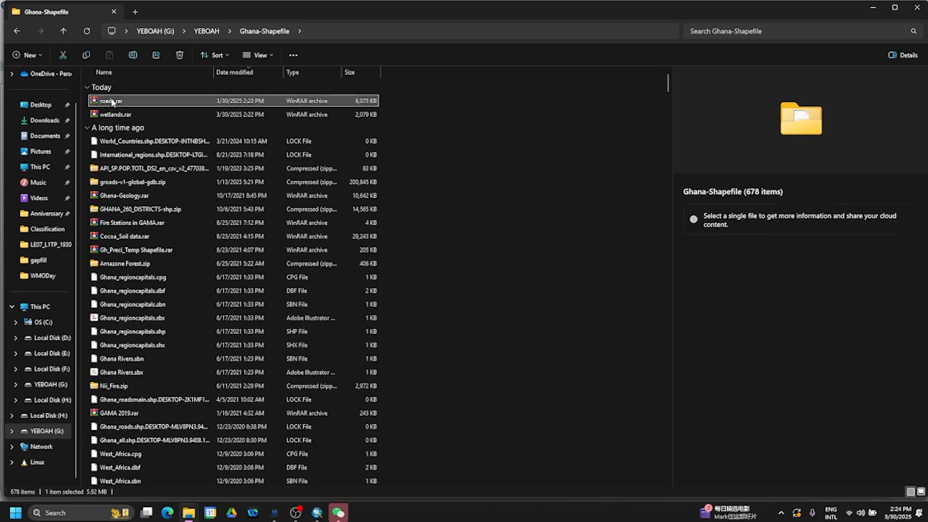
left_click_drag(105, 105, 587, 276)
left_click(438, 337)
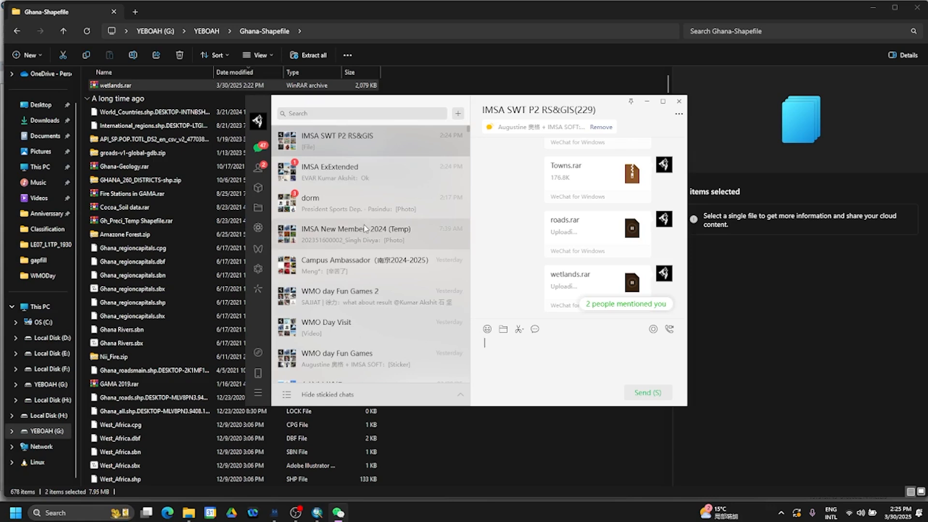
left_click(529, 463)
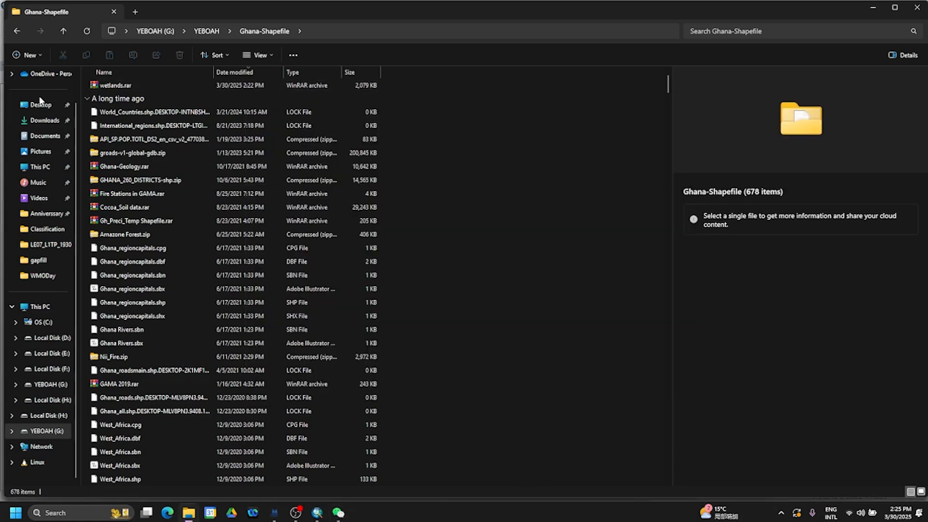
Find the Rivers folder inside Ghana-Shapefile and open it.
left_click(104, 173)
scroll(103, 173, "down", 20)
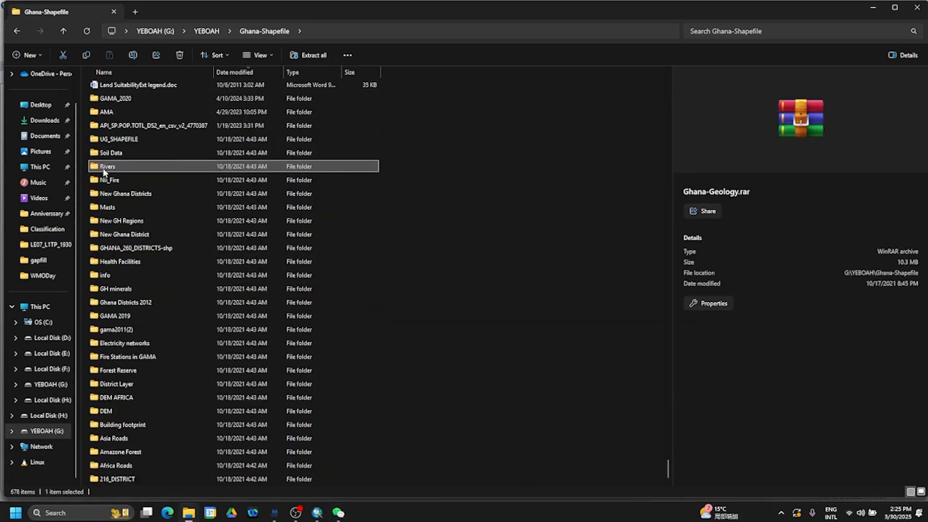
left_click(103, 173)
double_click(103, 167)
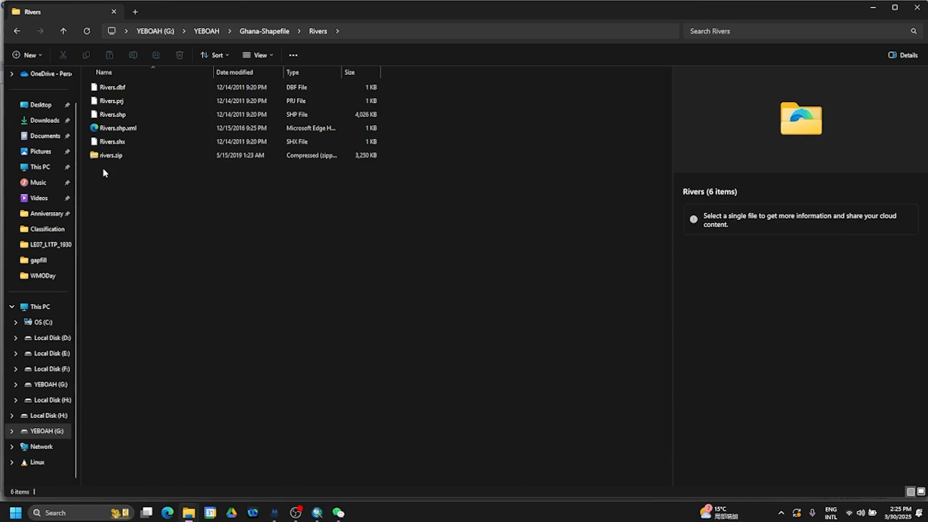
Reopen the Rivers folder from Ghana-Shapefile and add Rivers.shp to the map in ArcMap.
left_click(17, 31)
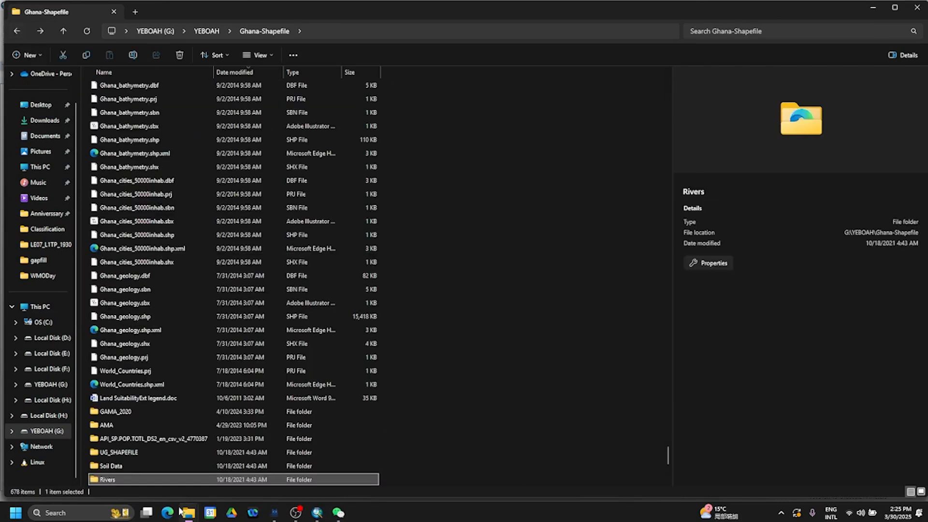
double_click(111, 481)
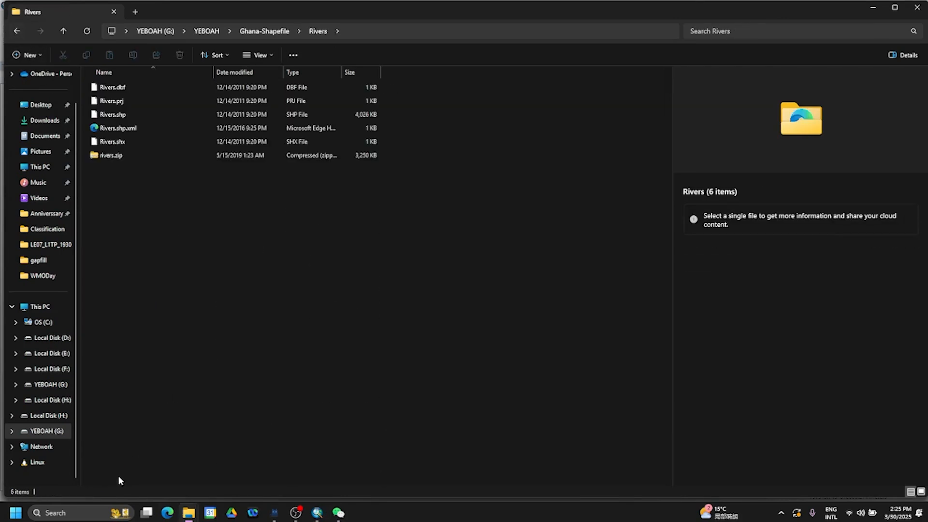
left_click(110, 116)
left_click_drag(314, 513, 377, 358)
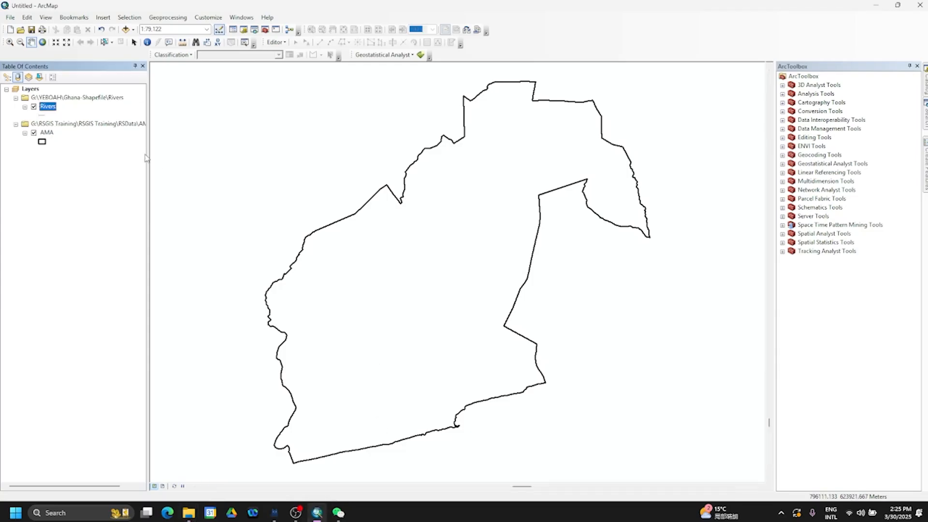
Remove the Rivers layer from the map and minimise ArcMap to return to File Explorer.
right_click(54, 107)
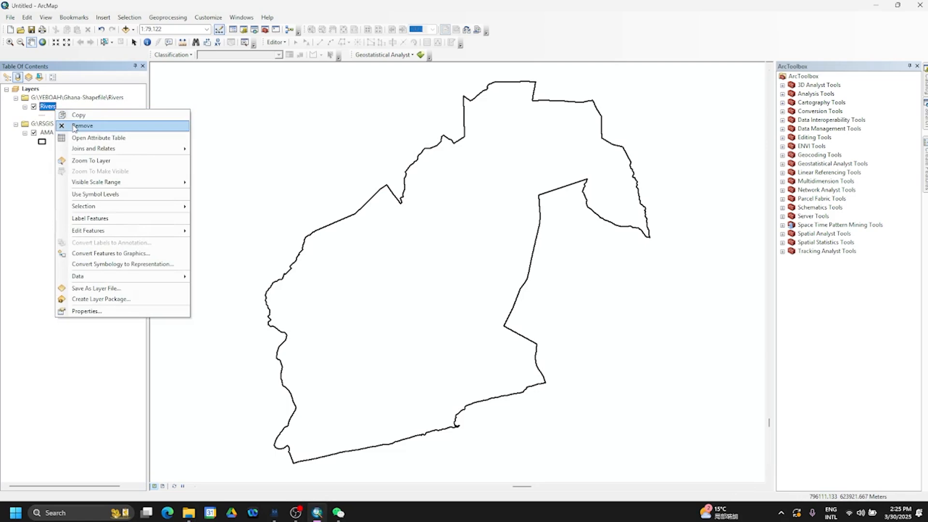
left_click(70, 126)
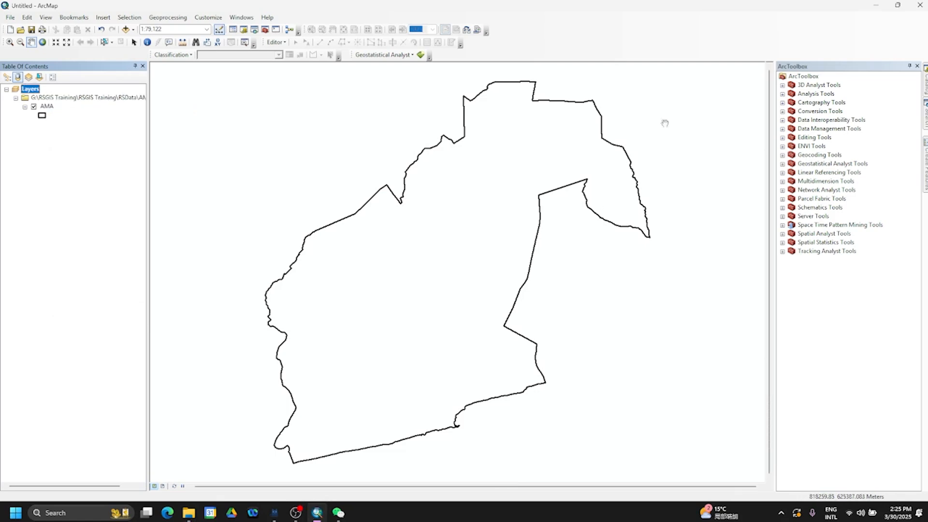
left_click(875, 5)
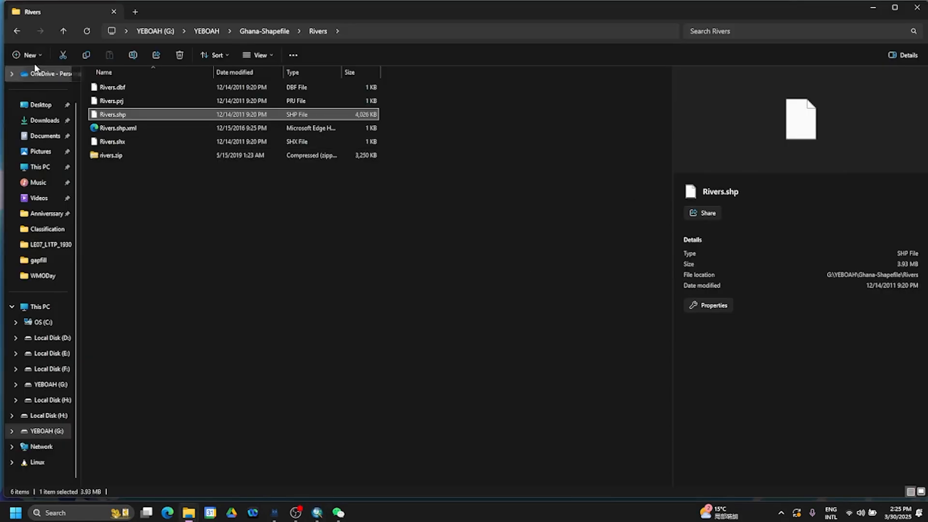
Go back to the Ghana-Shapefile folder and look through its listed shapefiles and archives for rivers data.
left_click(17, 31)
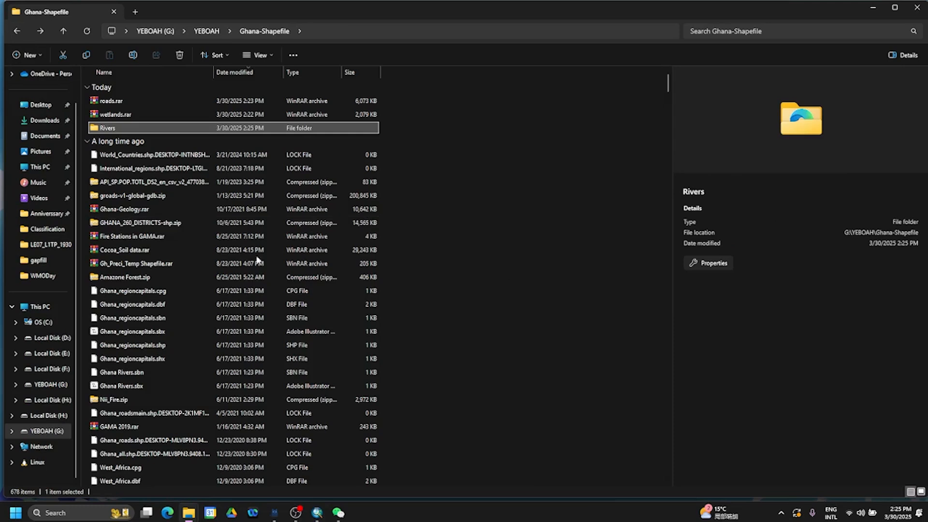
scroll(258, 279, "down", 15)
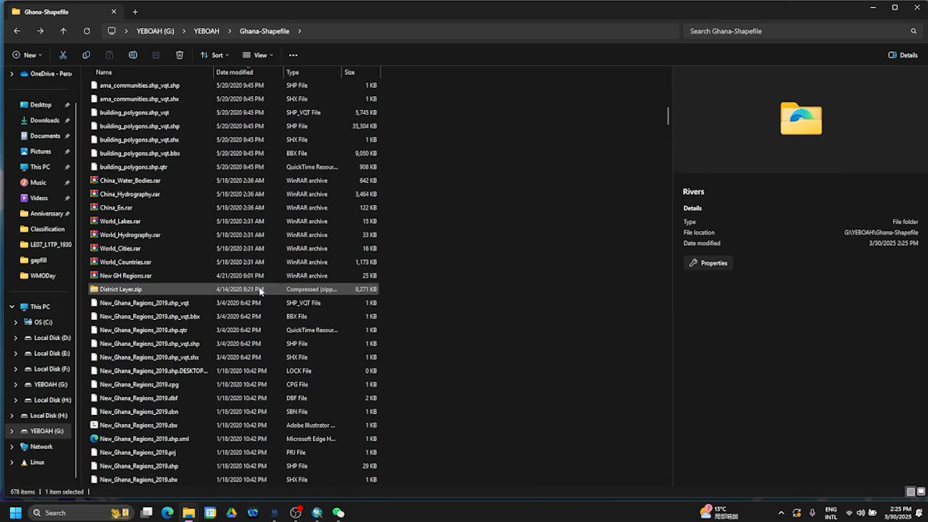
scroll(259, 290, "down", 15)
scroll(260, 290, "down", 8)
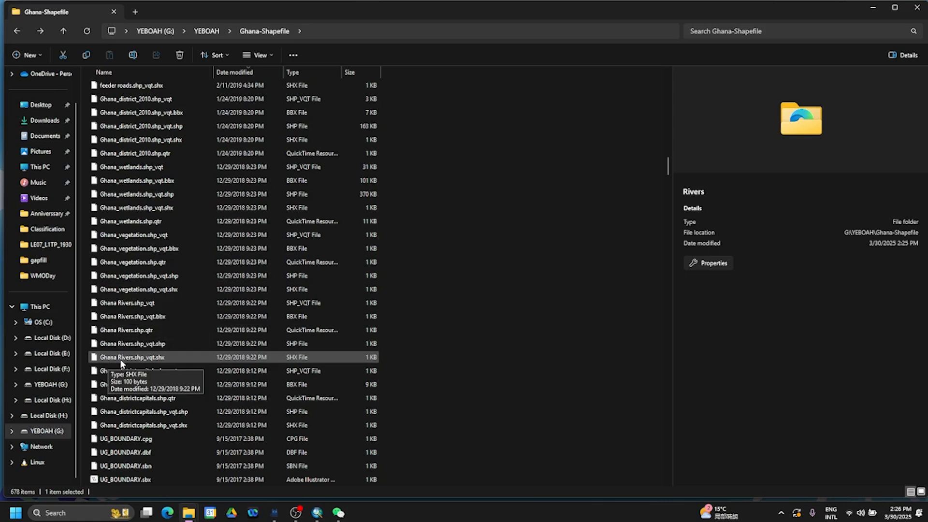
scroll(120, 359, "up", 8)
scroll(121, 358, "up", 10)
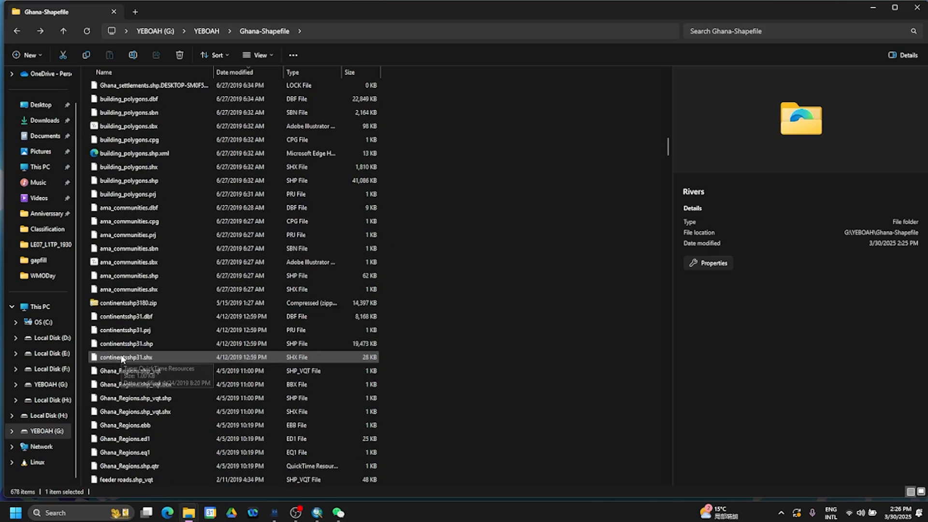
scroll(121, 358, "up", 9)
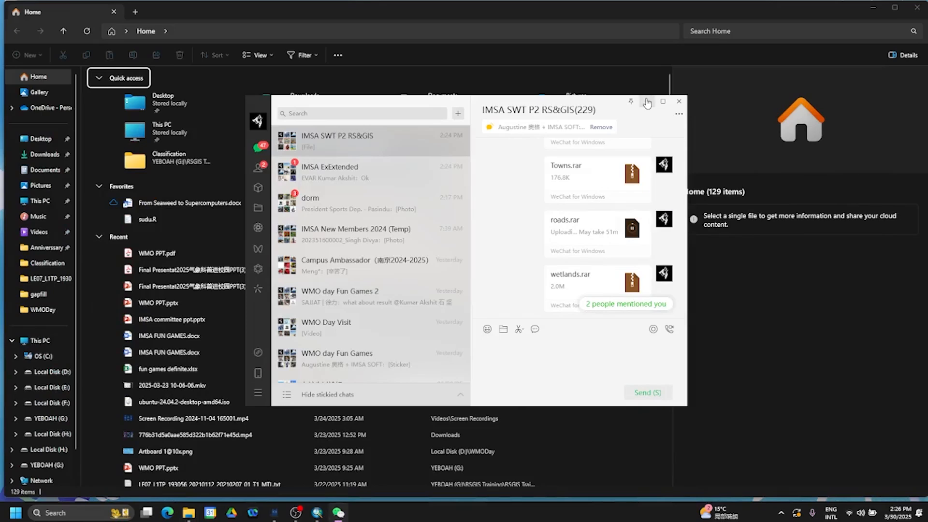
Minimise WeChat and the File Explorer Home window and switch to ArcMap.
left_click(646, 100)
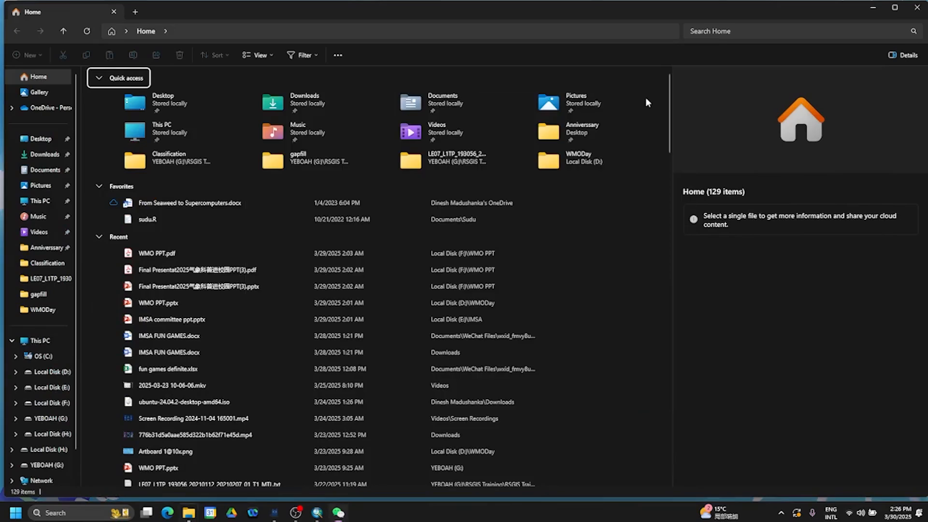
left_click(875, 11)
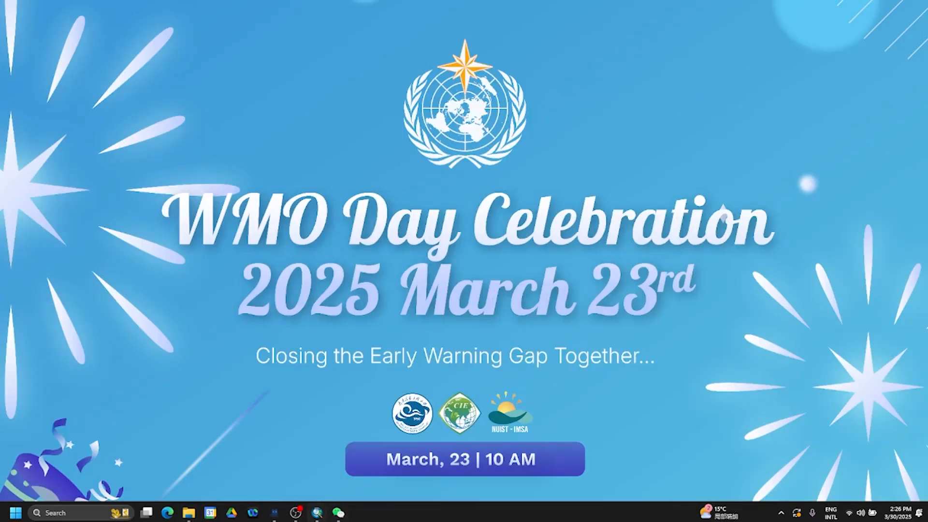
left_click(317, 512)
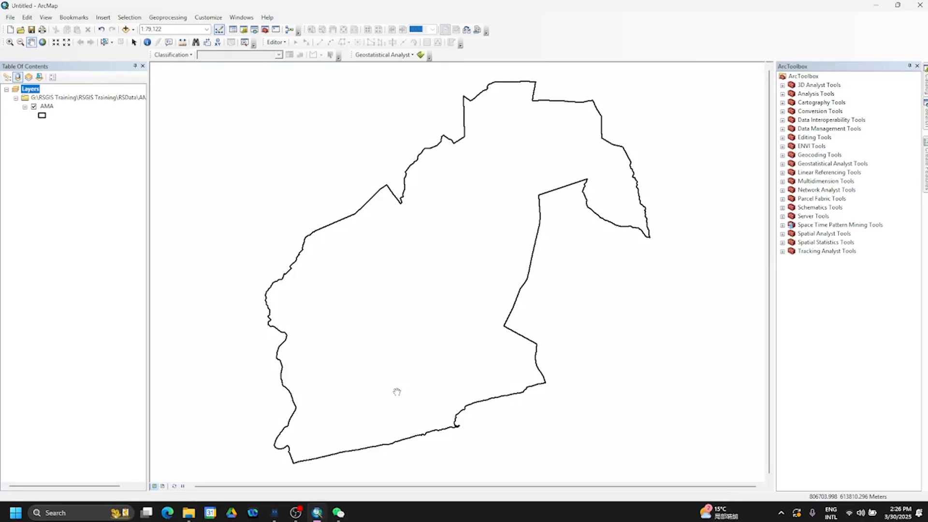
Check the sent files in the WeChat group chat and return to the start of the Ghana-Shapefile folder listing.
left_click(344, 515)
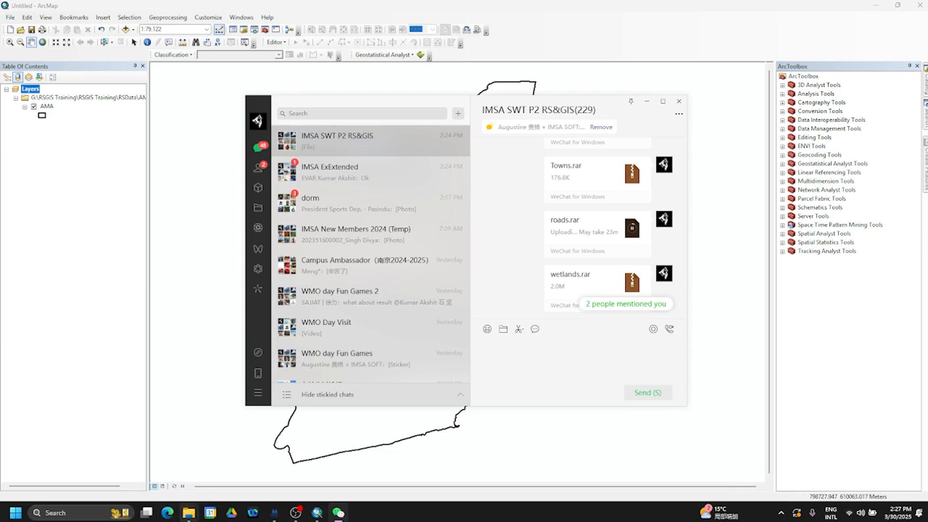
mouse_move(189, 512)
left_click(262, 473)
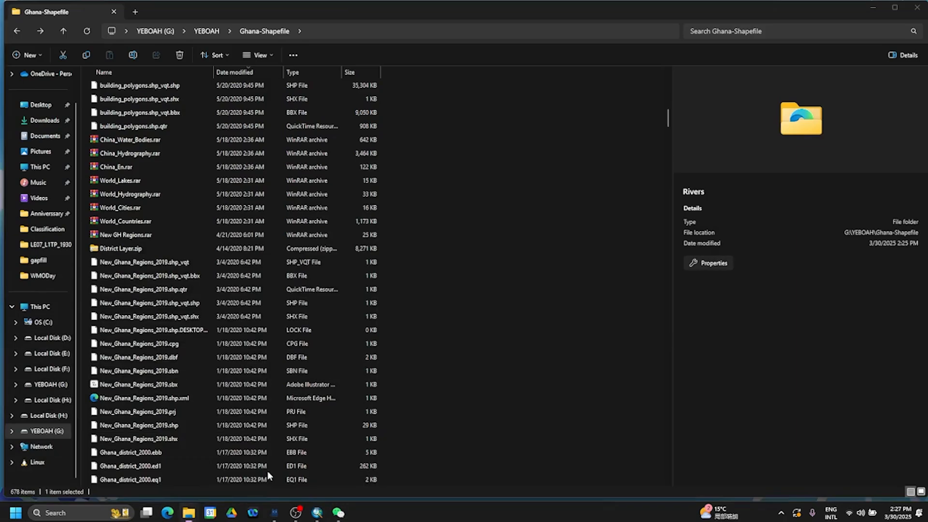
scroll(103, 251, "up", 15)
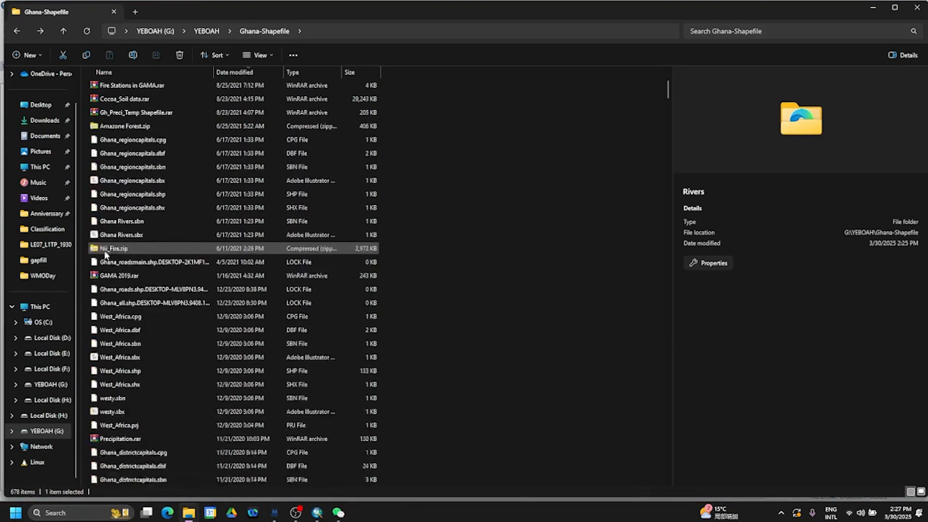
scroll(105, 255, "up", 4)
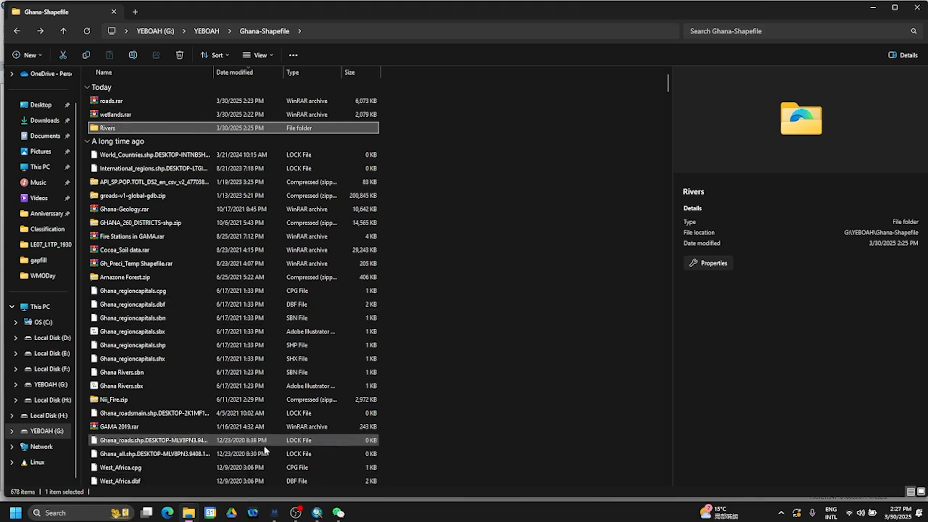
Check the upload progress of ama.zip and the sent RAR files in the WeChat group chat, and minimise WeChat.
left_click(337, 513)
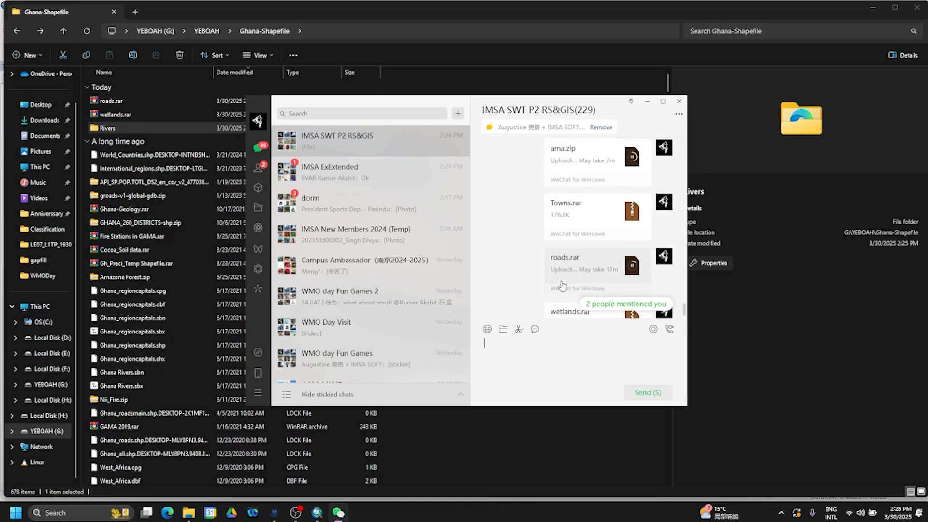
scroll(549, 256, "up", 3)
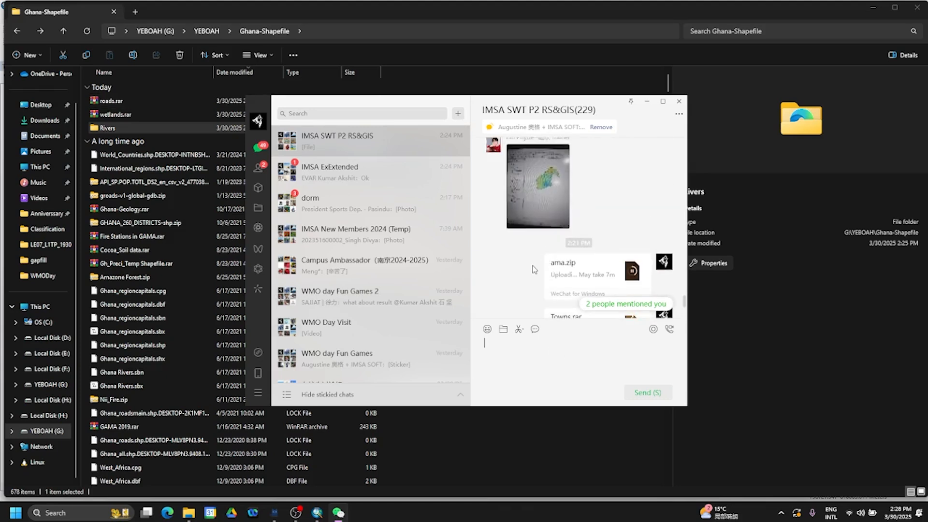
scroll(534, 269, "down", 3)
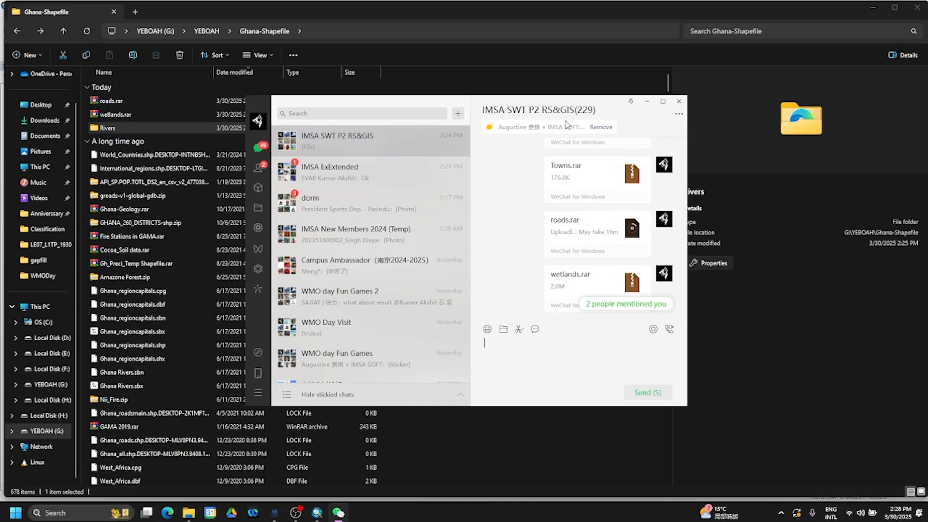
left_click(646, 101)
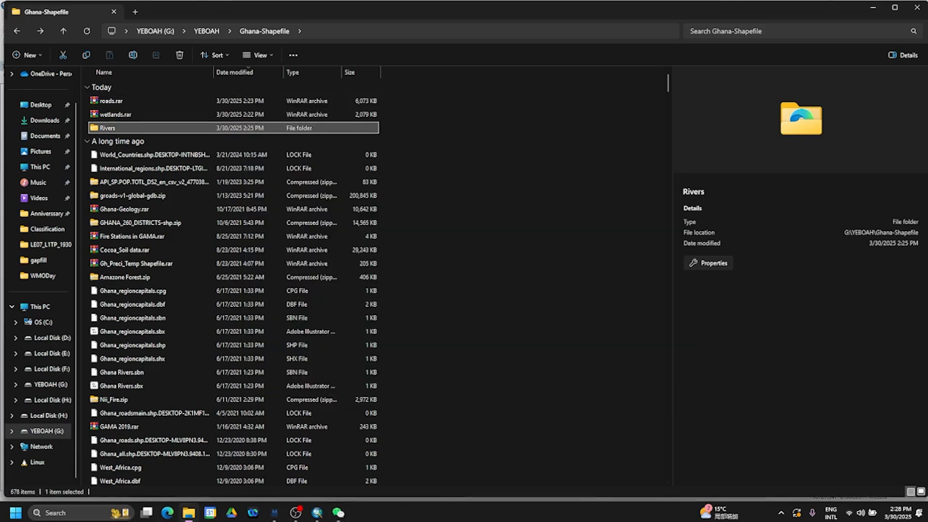
Check the AMA map in ArcMap and return to the Ghana-Shapefile folder window.
left_click(319, 516)
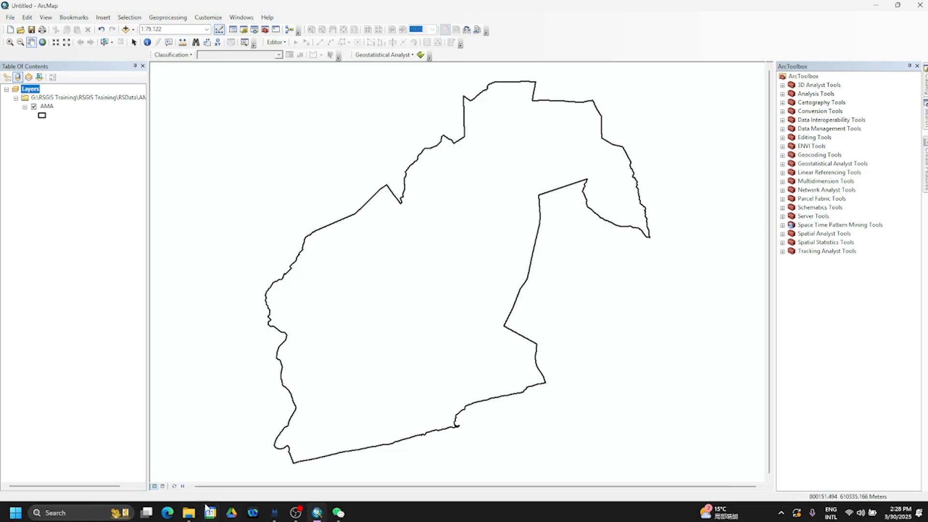
mouse_move(189, 516)
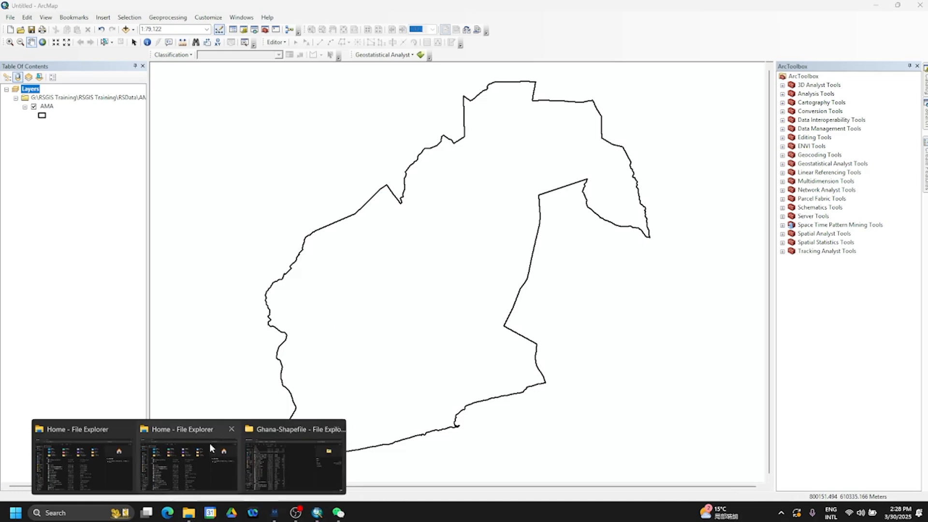
mouse_move(181, 458)
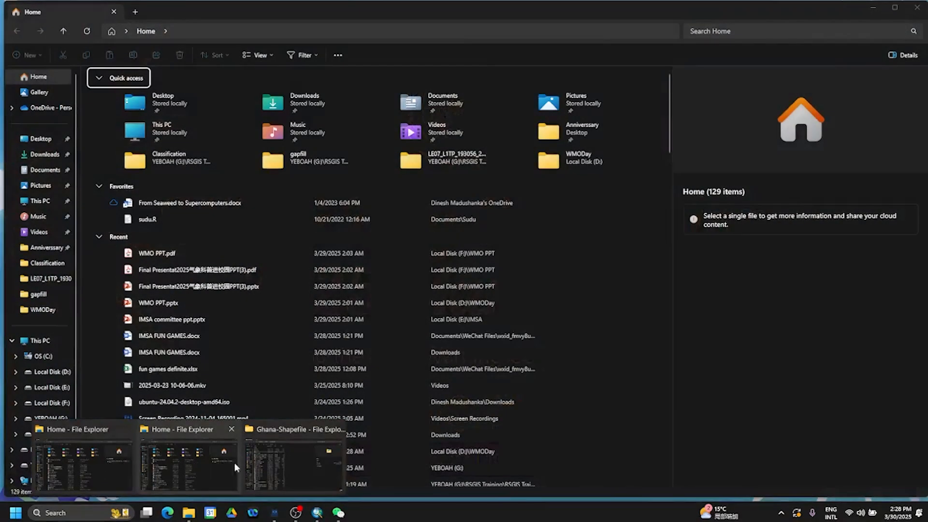
mouse_move(264, 462)
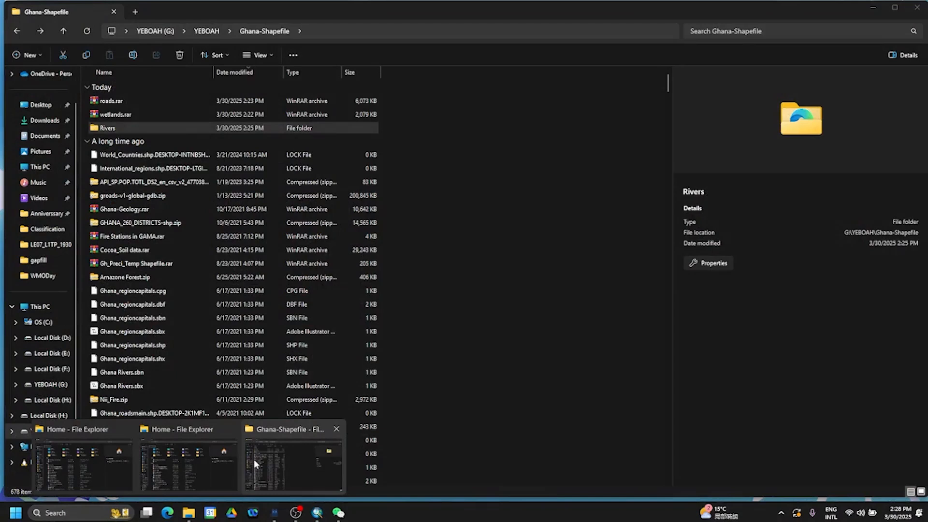
left_click(253, 459)
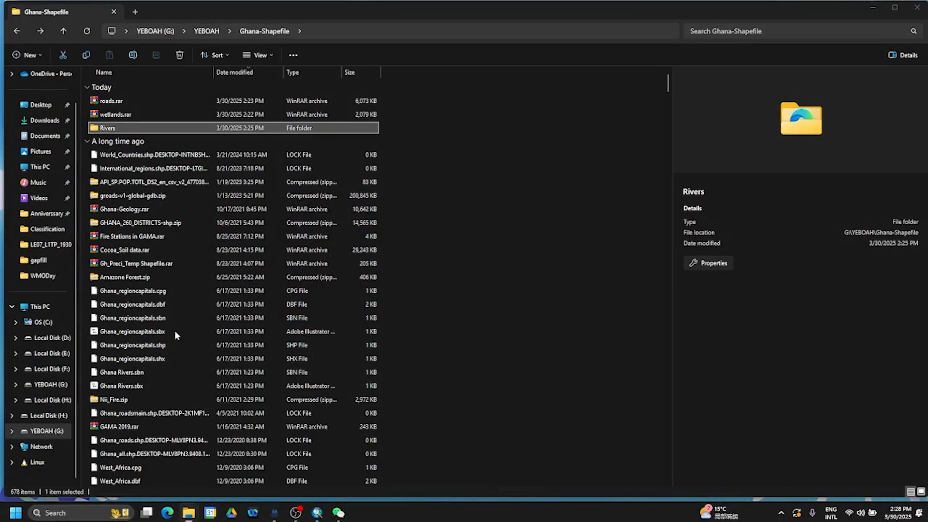
Browse from the YEBOAH folder into GIS DATA(300) and its POINT subfolder to view the towns shapefile files.
left_click(210, 32)
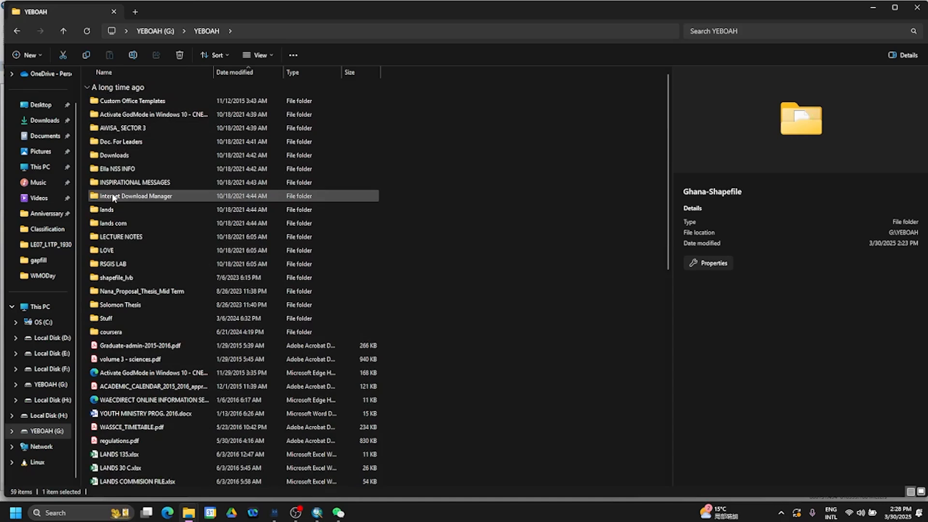
scroll(111, 193, "down", 10)
scroll(112, 194, "up", 5)
scroll(111, 194, "down", 4)
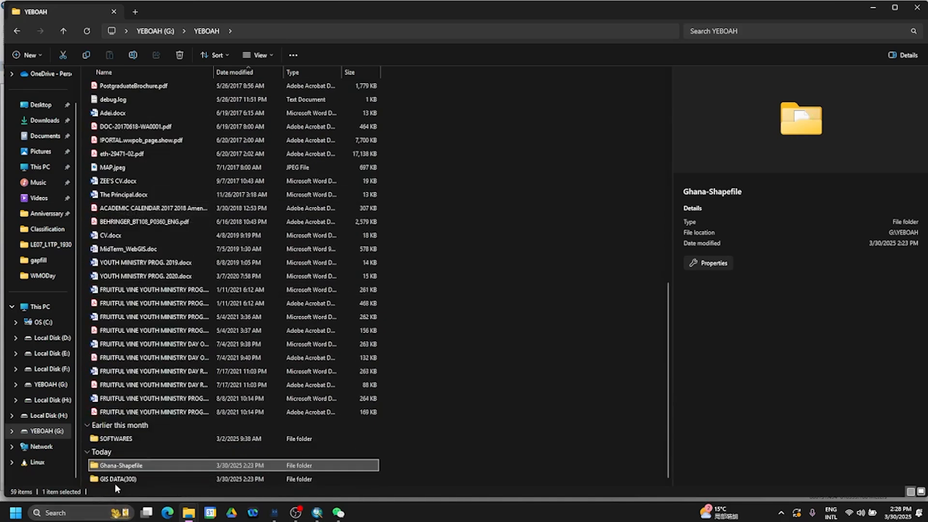
double_click(114, 480)
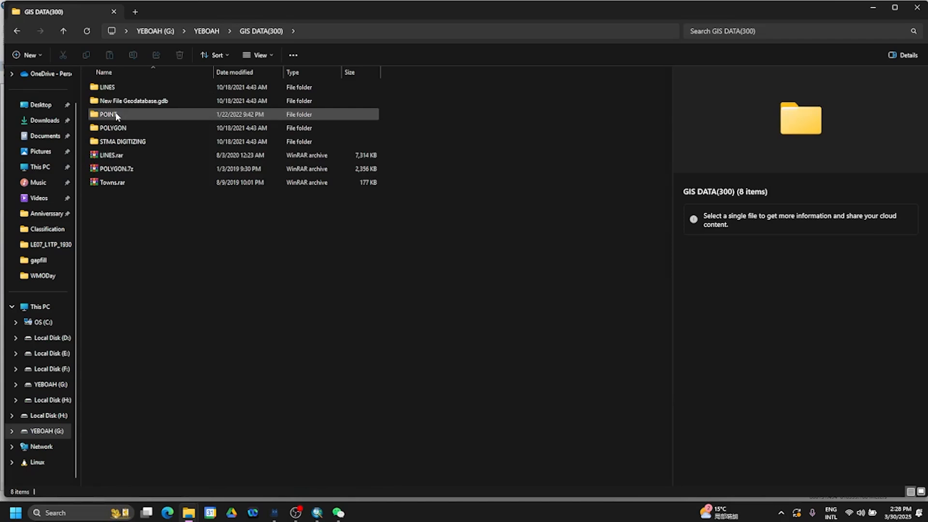
double_click(115, 114)
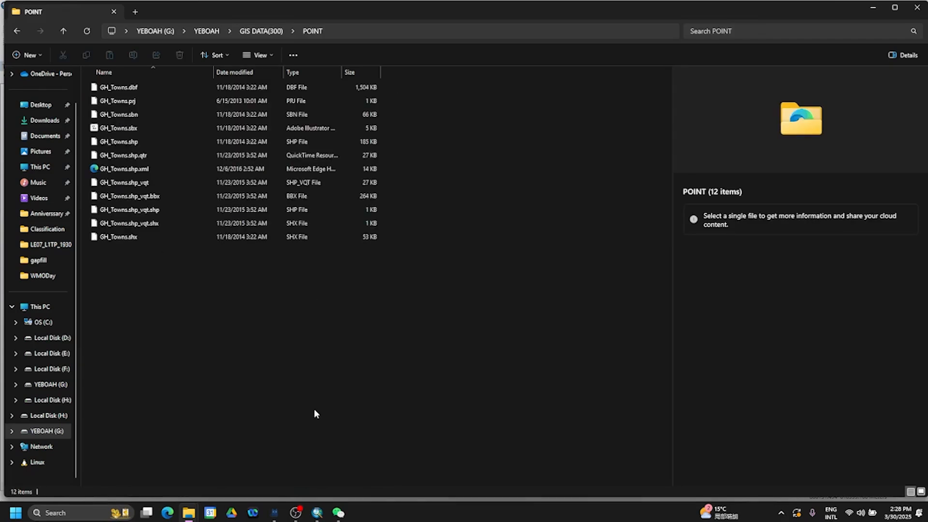
Switch to ArcMap, start adding data, and begin a new folder connection on the YEBOAH (G:) drive.
left_click(317, 512)
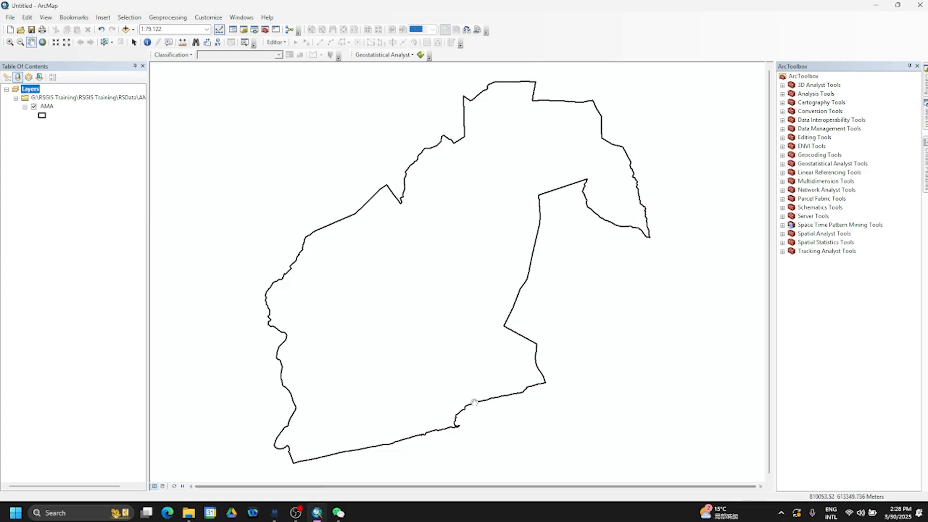
left_click(125, 30)
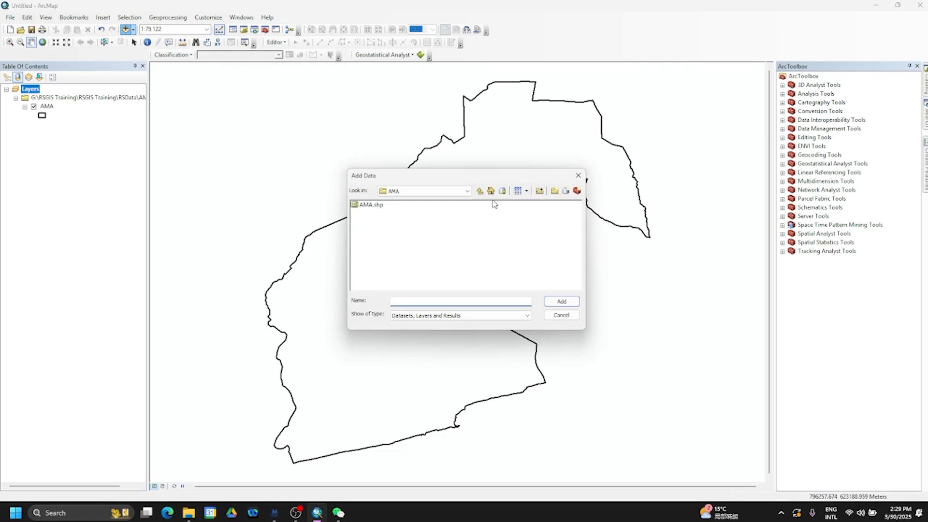
left_click(540, 192)
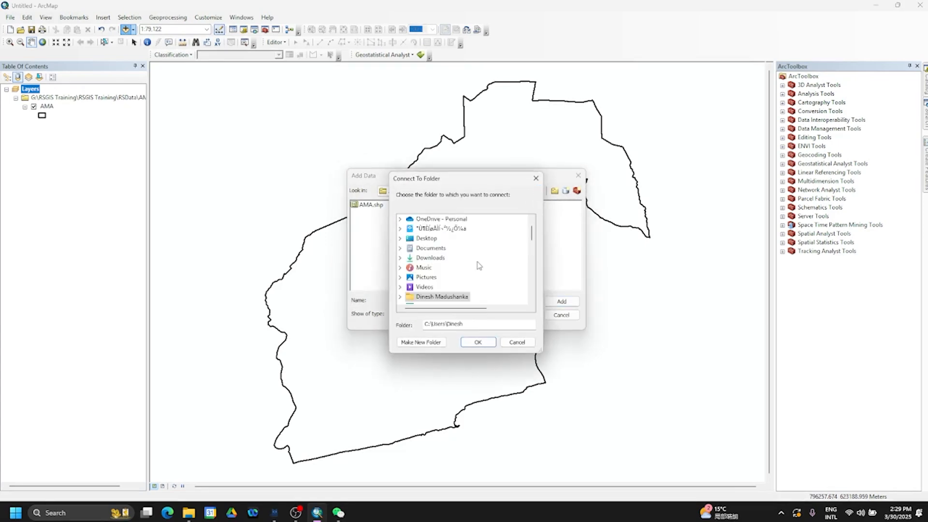
scroll(444, 264, "down", 7)
scroll(444, 272, "up", 10)
scroll(437, 255, "up", 2)
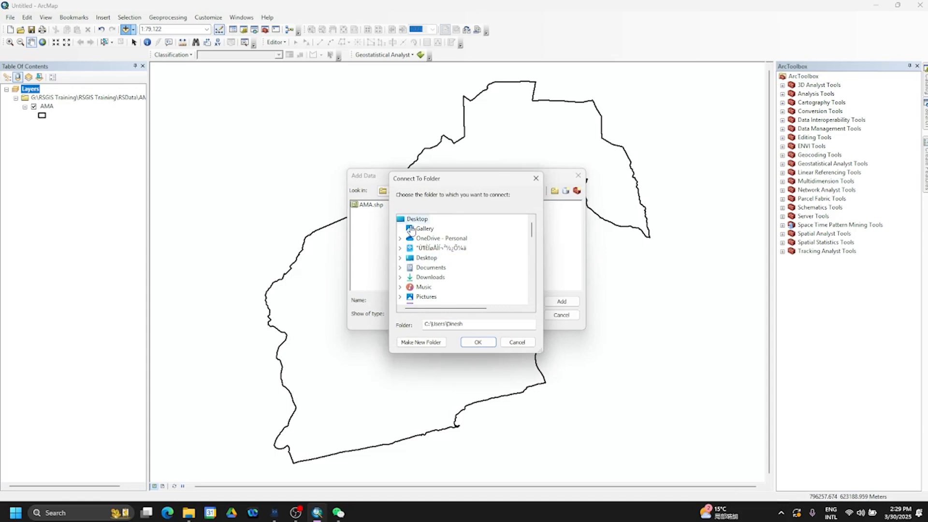
scroll(435, 284, "down", 2)
scroll(434, 283, "down", 1)
left_click(433, 267)
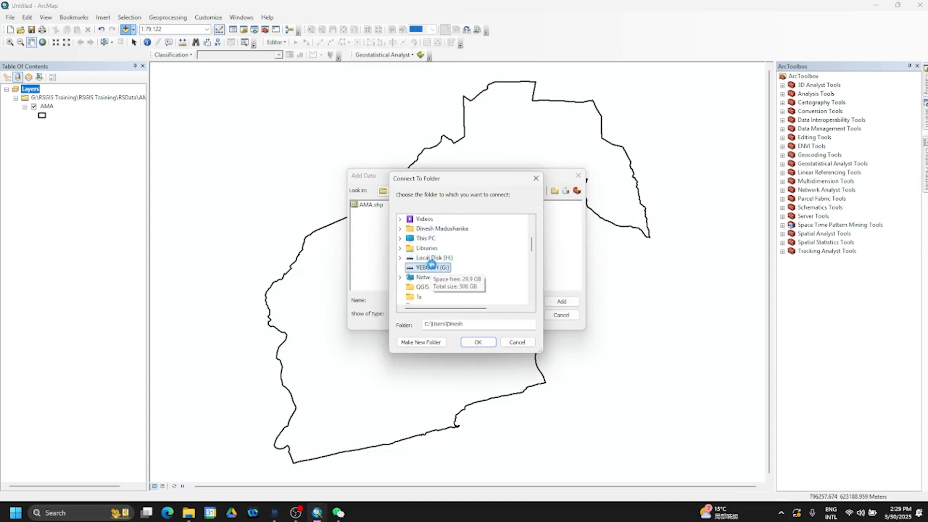
Connect to the POINT folder inside GIS DATA(300) in the YEBOAH folder on drive G:.
scroll(440, 266, "down", 4)
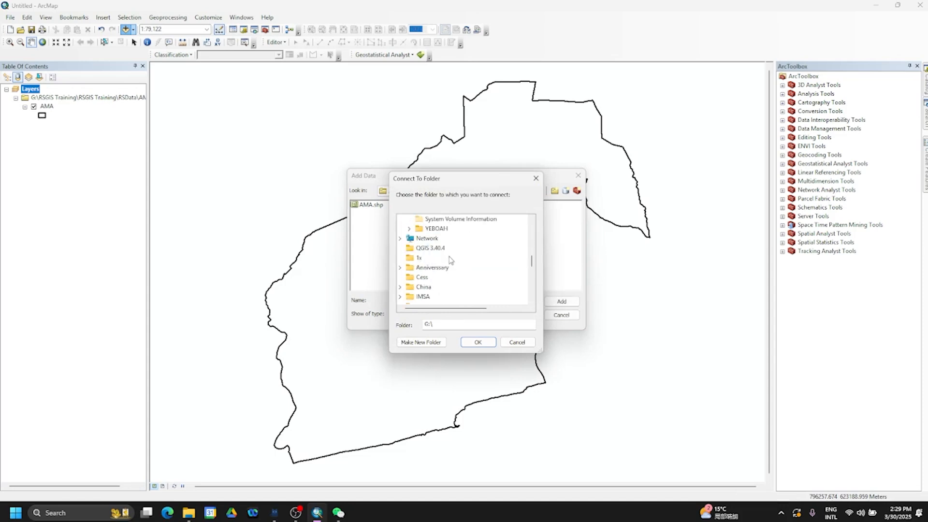
scroll(450, 259, "up", 3)
scroll(450, 260, "down", 3)
scroll(450, 260, "down", 6)
scroll(450, 260, "up", 6)
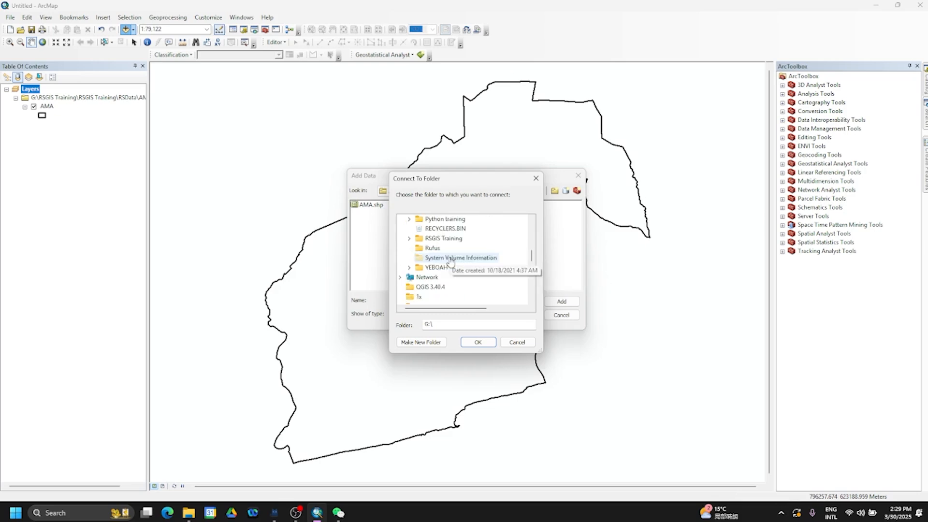
double_click(438, 268)
scroll(440, 271, "down", 2)
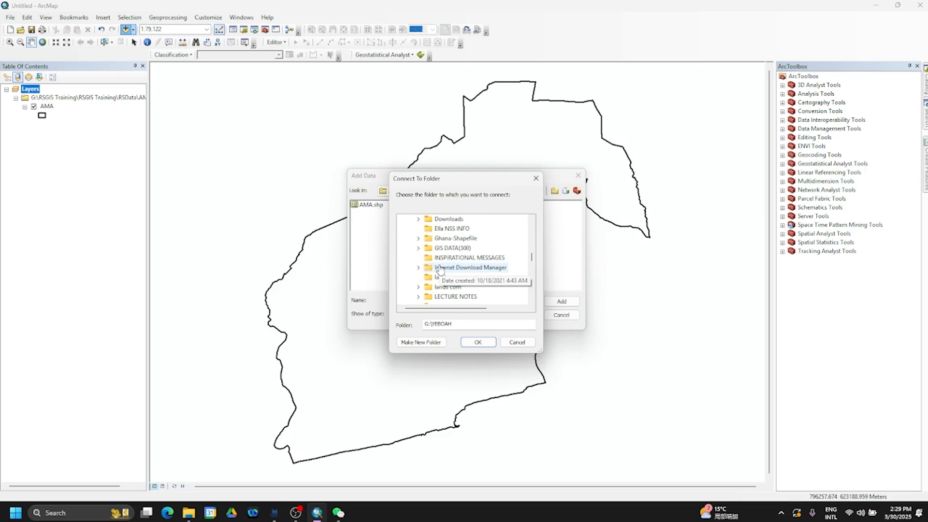
left_click(451, 250)
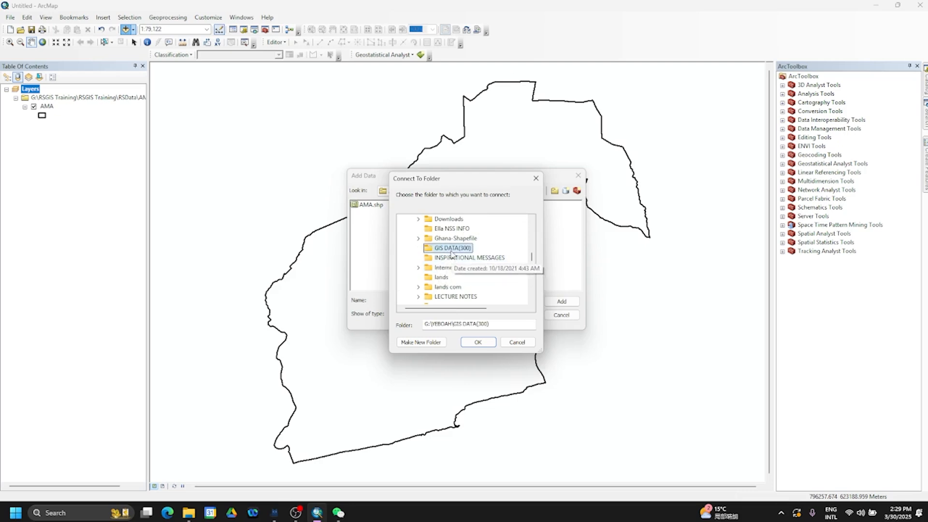
double_click(451, 249)
left_click(456, 249)
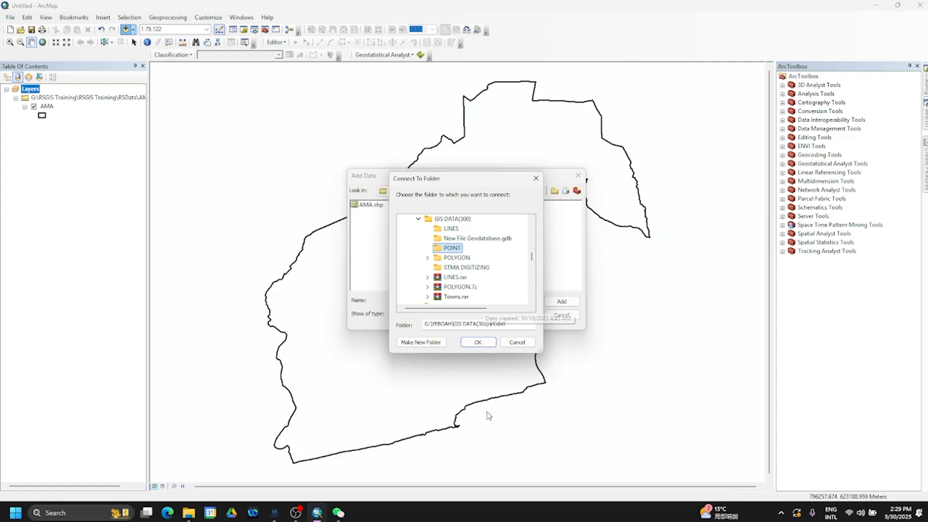
left_click(468, 345)
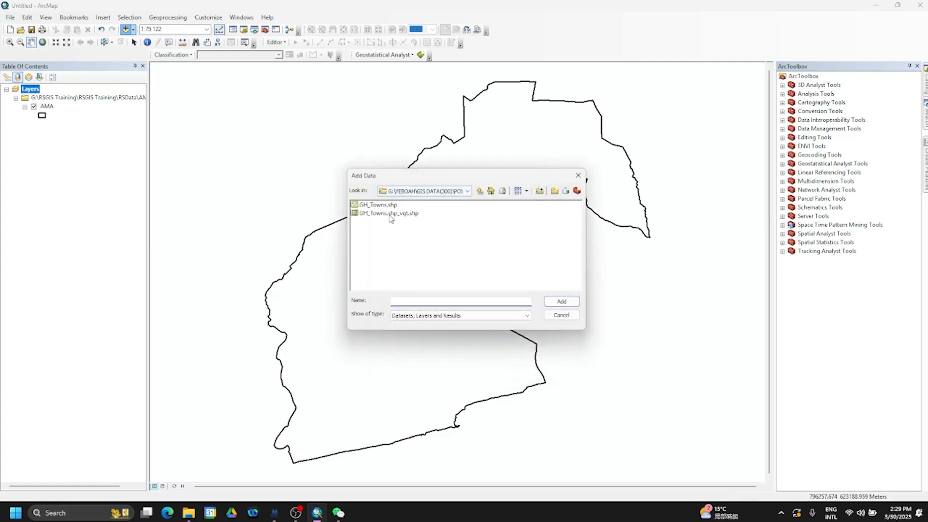
Add GH_Towns.shp from the POINT folder to the map and dismiss the geographic coordinate system warning.
left_click(385, 205)
left_click(561, 301)
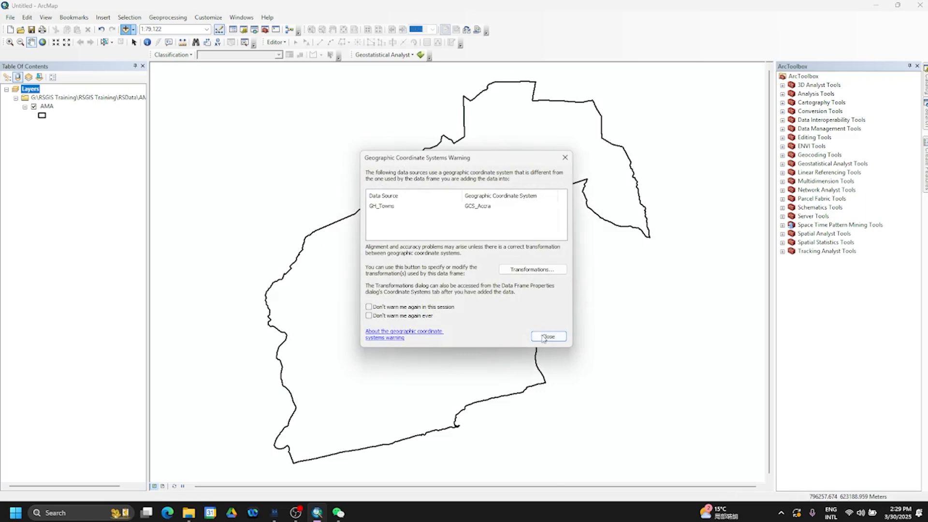
left_click(543, 334)
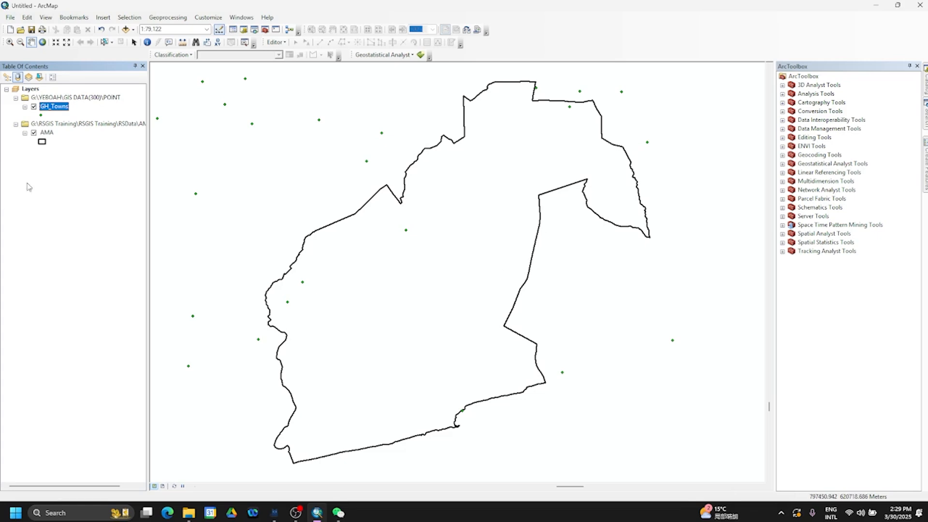
Remove the GH_Towns layer and add GH_Towns.shp again, dismissing the coordinate system warning.
right_click(57, 108)
left_click(77, 123)
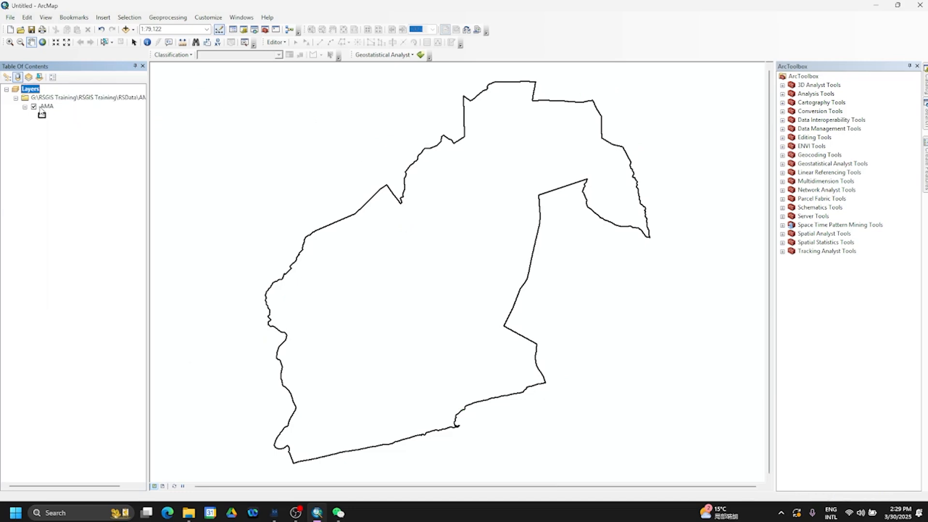
left_click(125, 29)
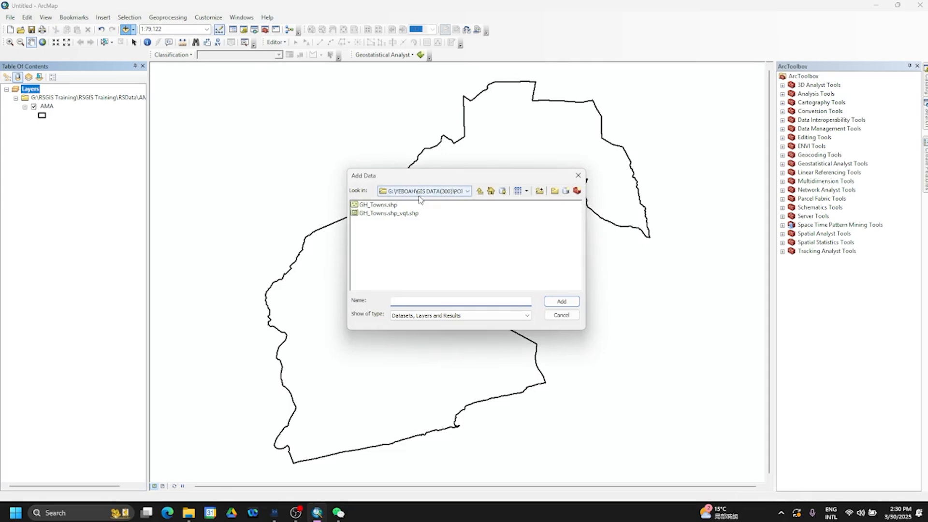
left_click(376, 208)
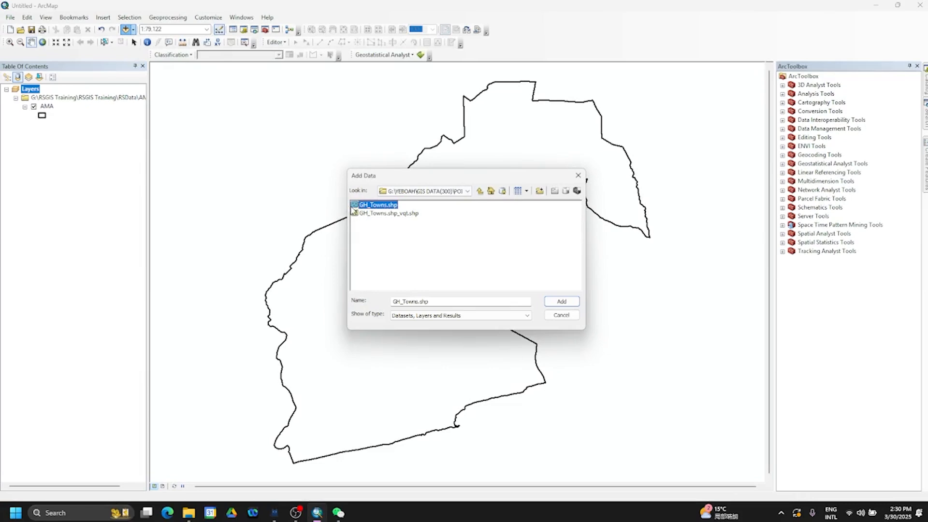
left_click(560, 301)
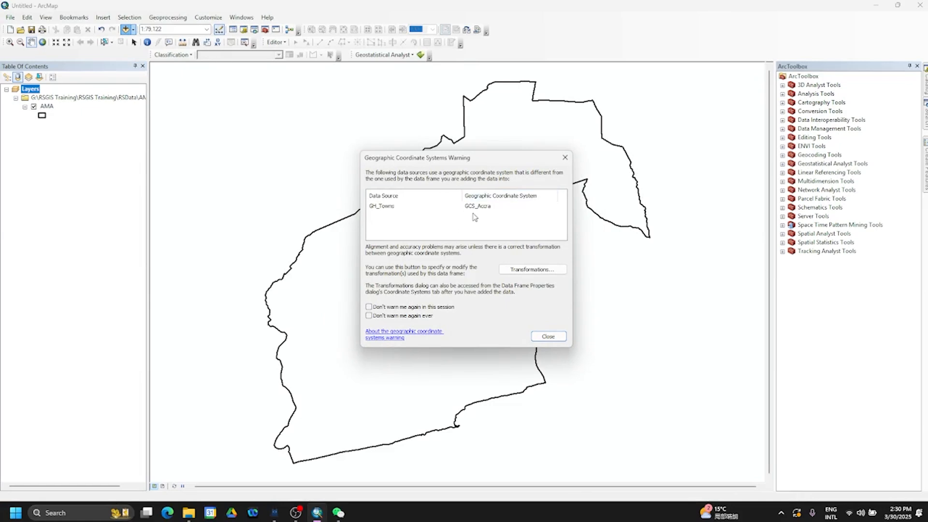
left_click(547, 337)
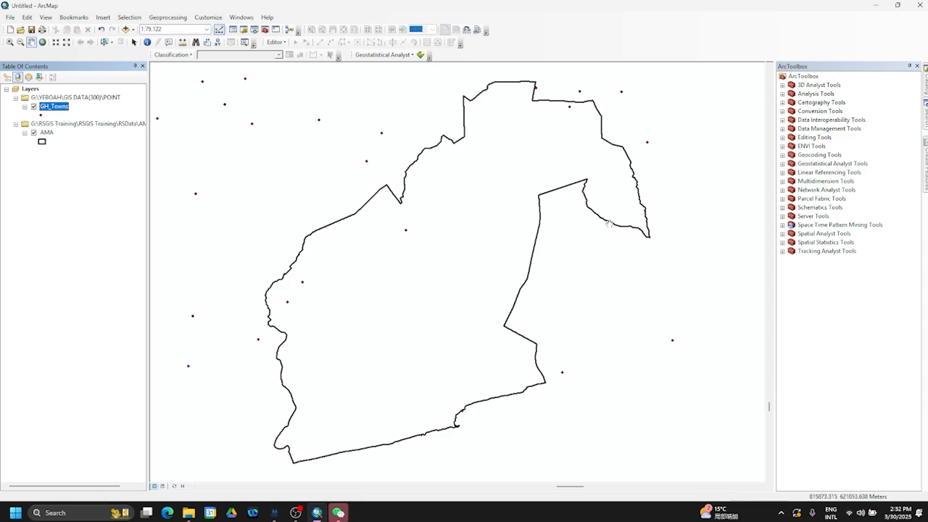
Remove the GH_Towns layer from the map.
left_click(921, 125)
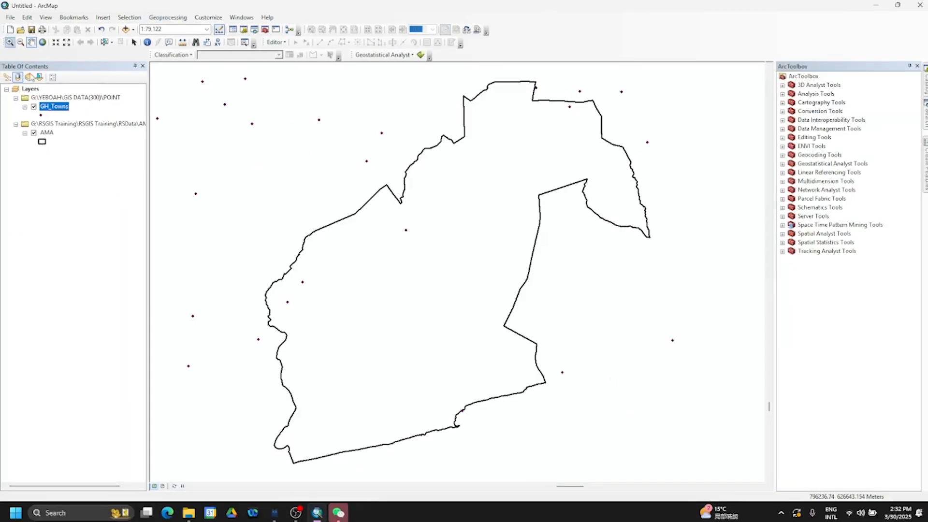
right_click(62, 107)
left_click(79, 125)
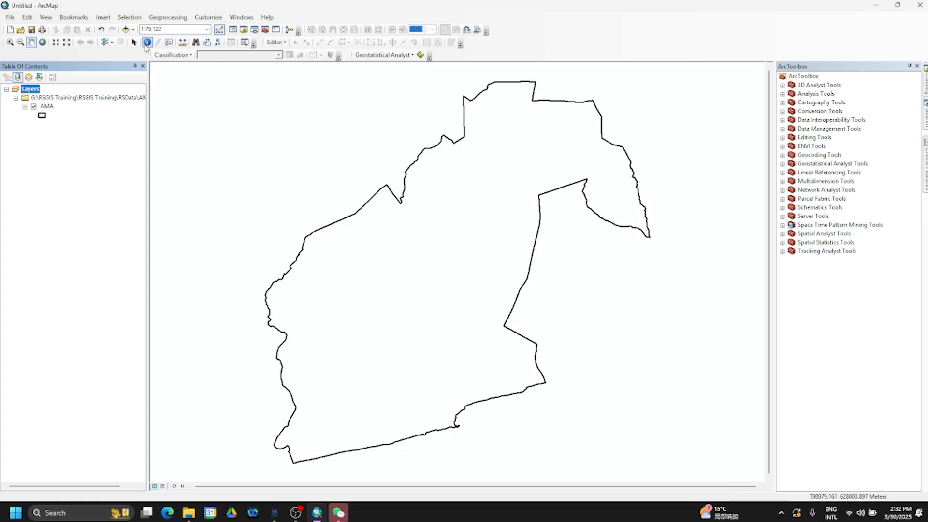
Add GH_Towns.shp from the POINT folder back to the map and dismiss the geographic coordinate system warning.
left_click(126, 30)
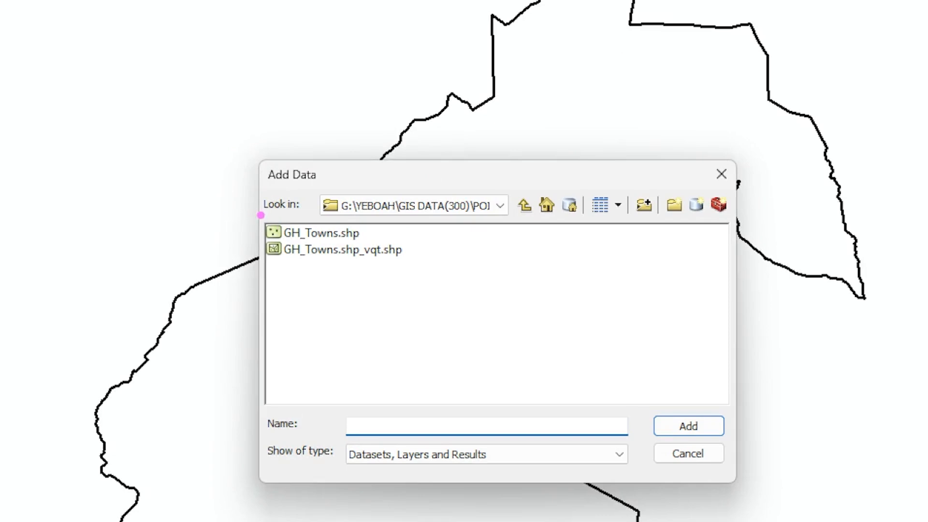
left_click_drag(264, 218, 360, 243)
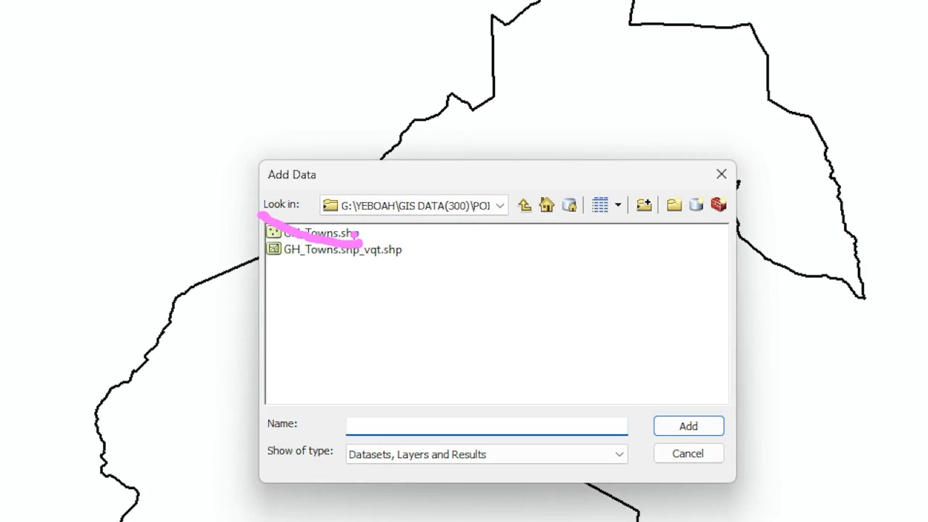
key("Escape")
key("super")
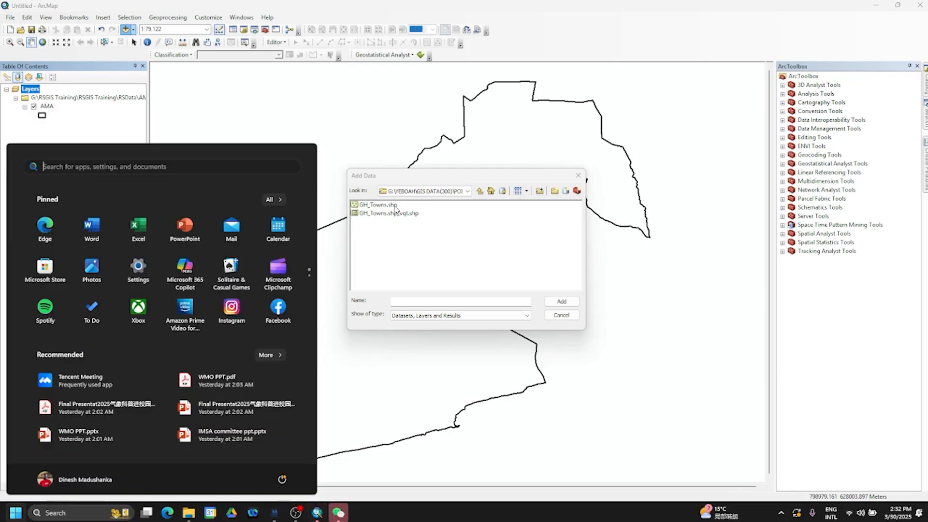
left_click(417, 207)
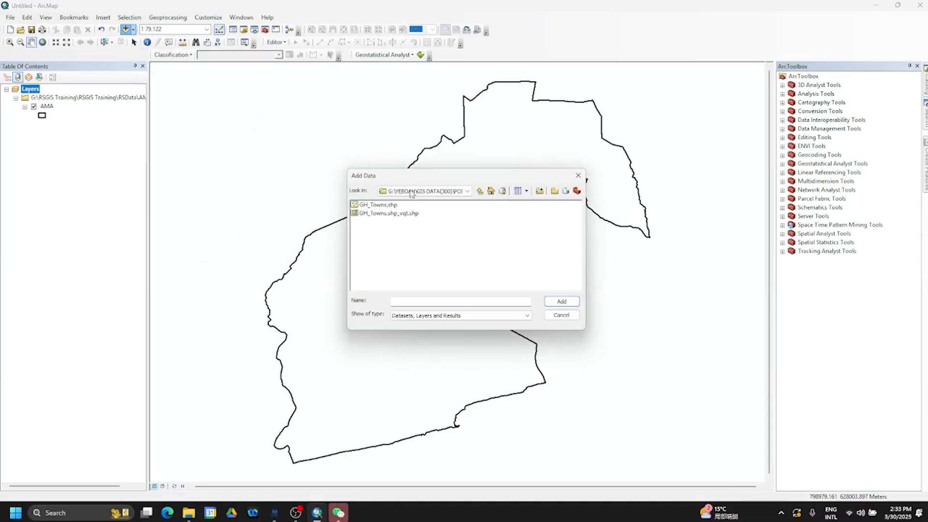
left_click(389, 206)
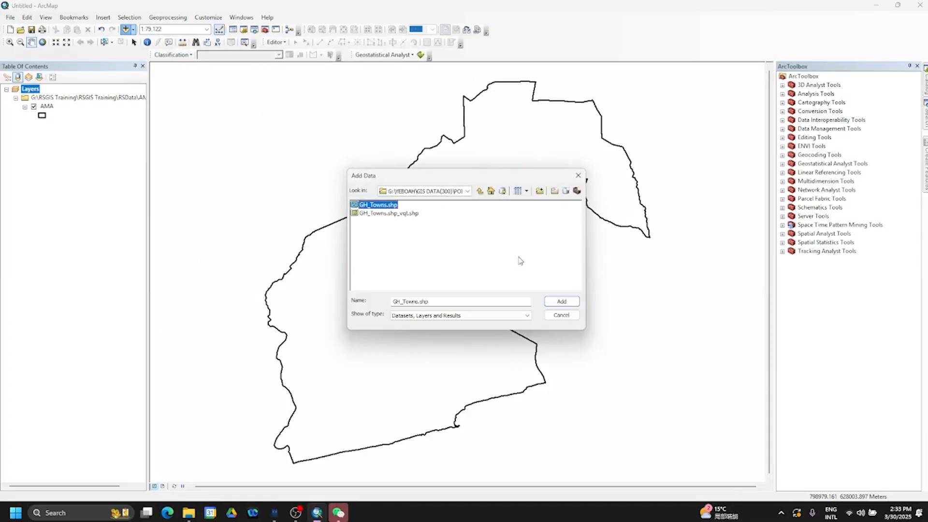
left_click(552, 302)
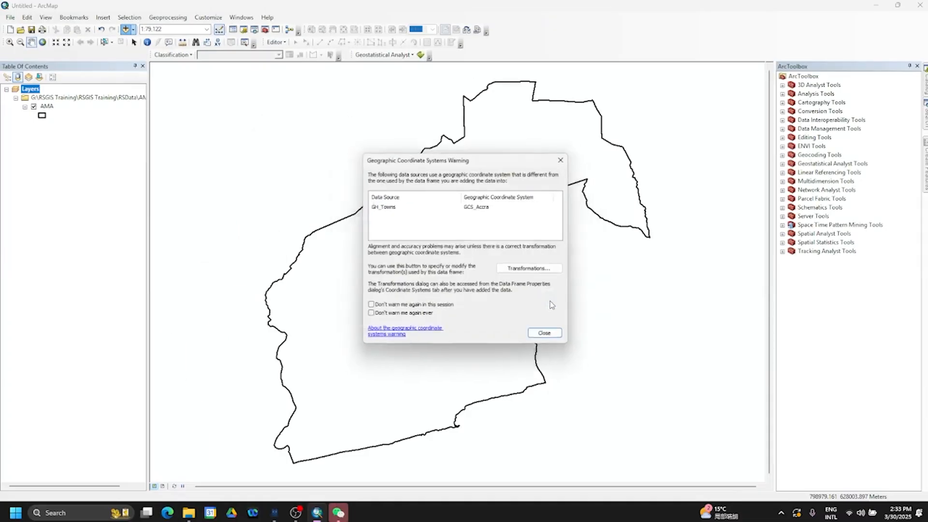
left_click(544, 333)
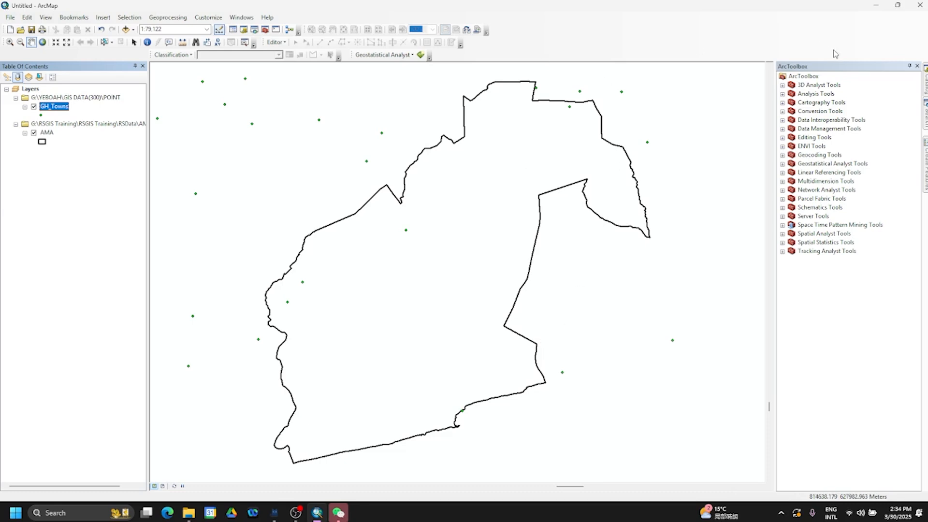
Auto-hide the ArcToolbox window, reopen and re-pin it, and undock it over the map before docking it back.
left_click(907, 66)
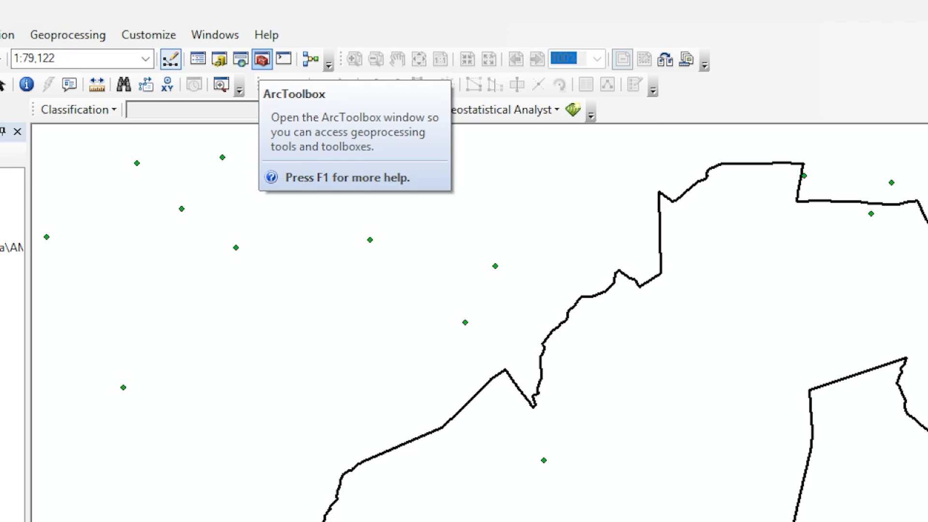
left_click(261, 59)
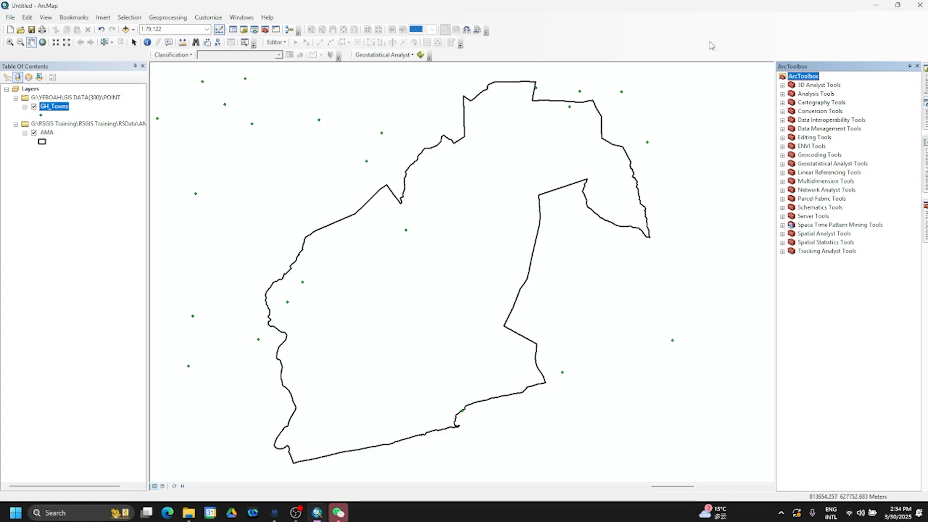
left_click(910, 66)
left_click_drag(878, 72, 575, 68)
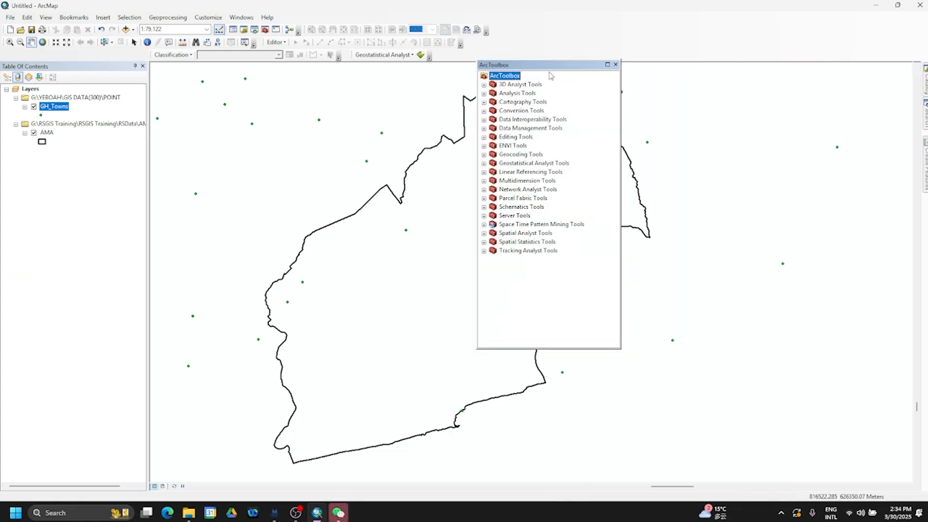
left_click_drag(555, 65, 905, 275)
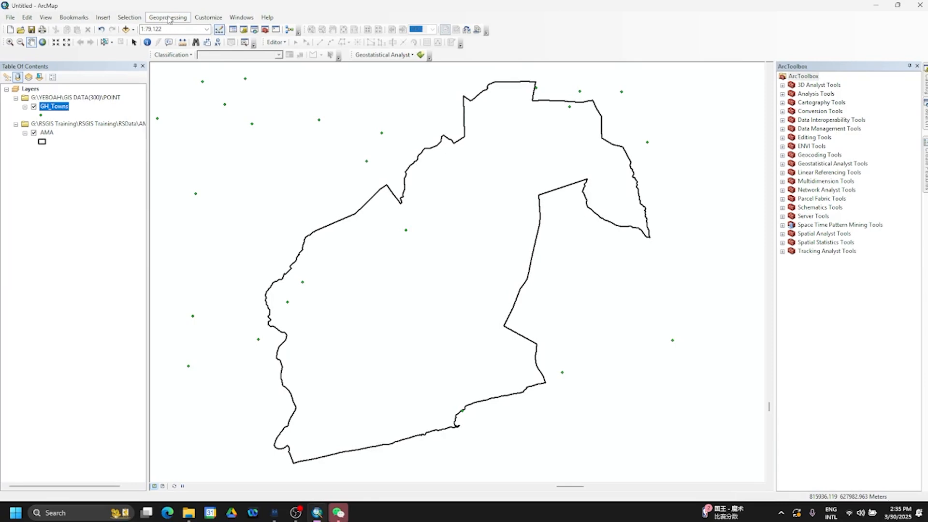
Search the local tools and data for "clip" in the Search window.
left_click(168, 18)
left_click(169, 18)
left_click(170, 19)
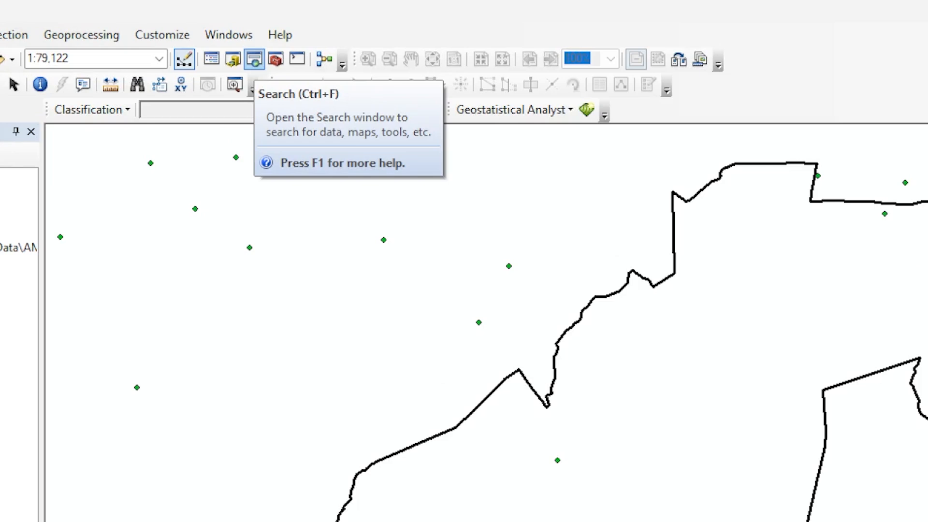
left_click(254, 59)
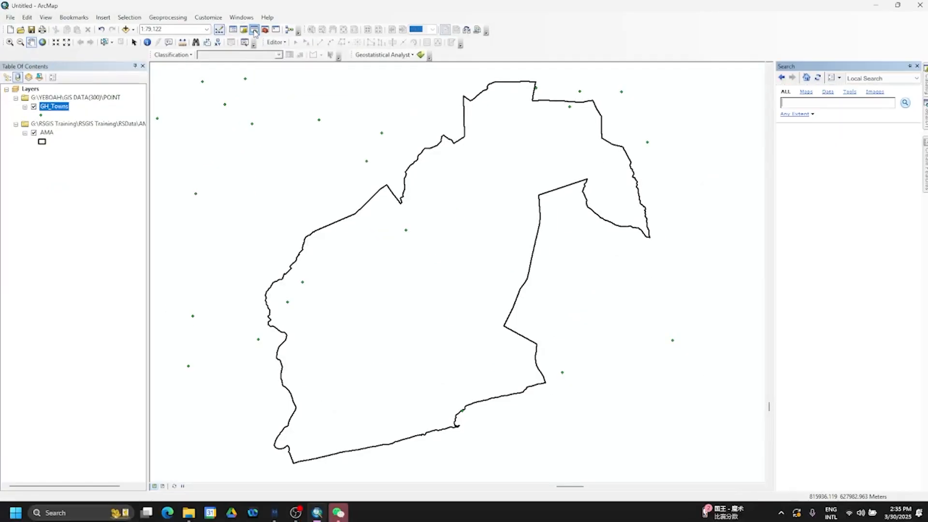
type("clip")
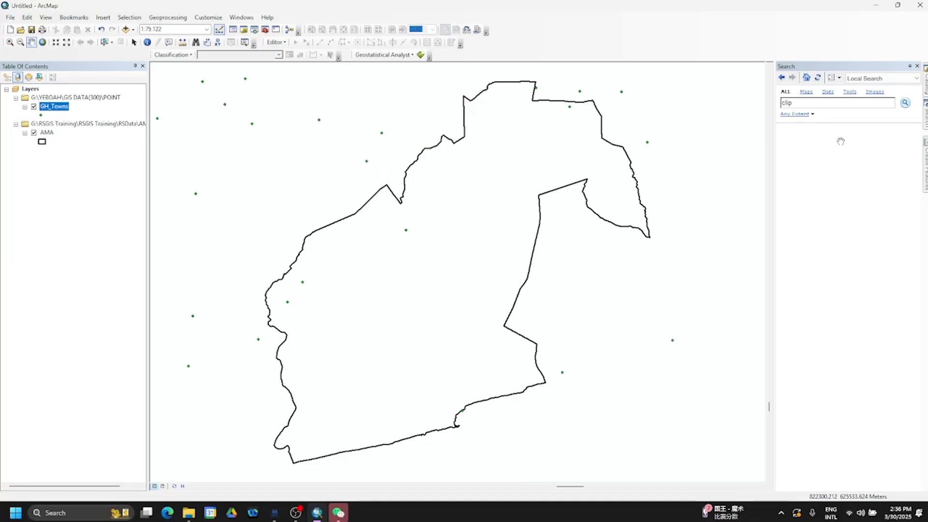
left_click(905, 103)
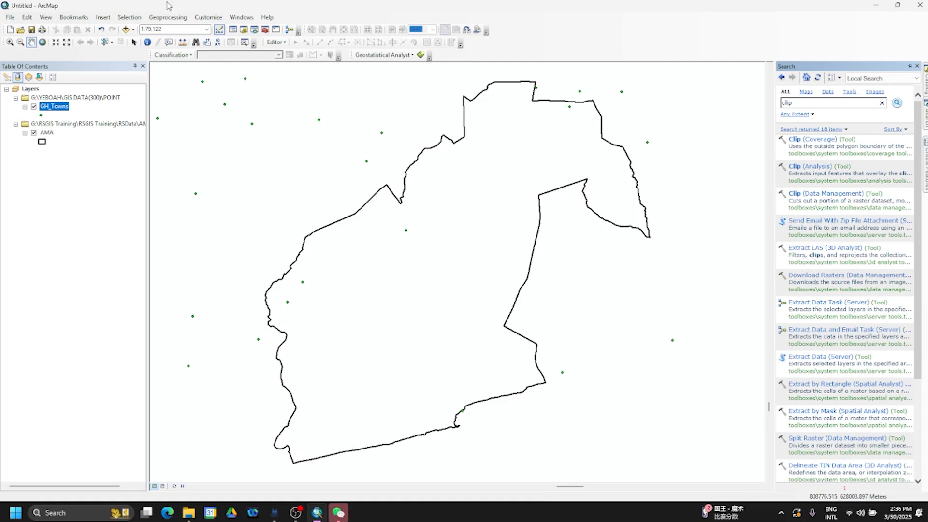
left_click(161, 18)
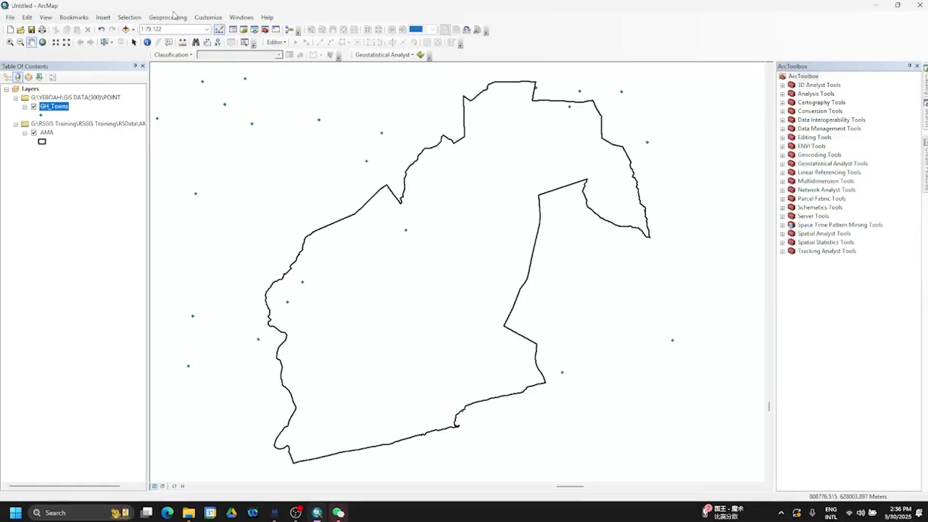
left_click(165, 18)
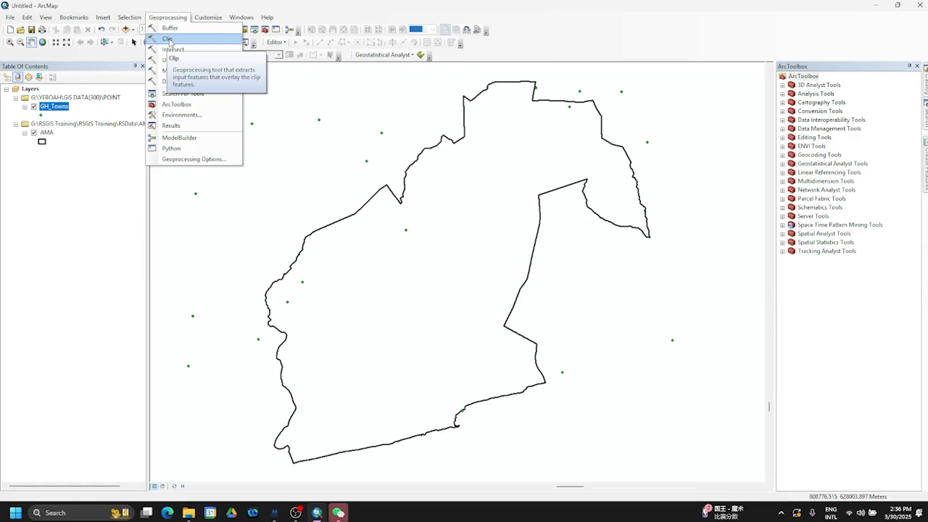
left_click(168, 39)
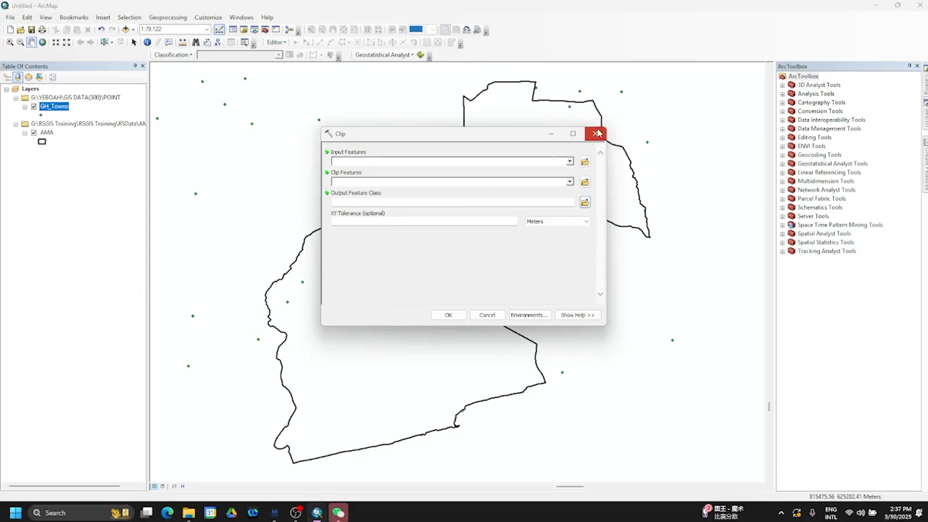
left_click(597, 133)
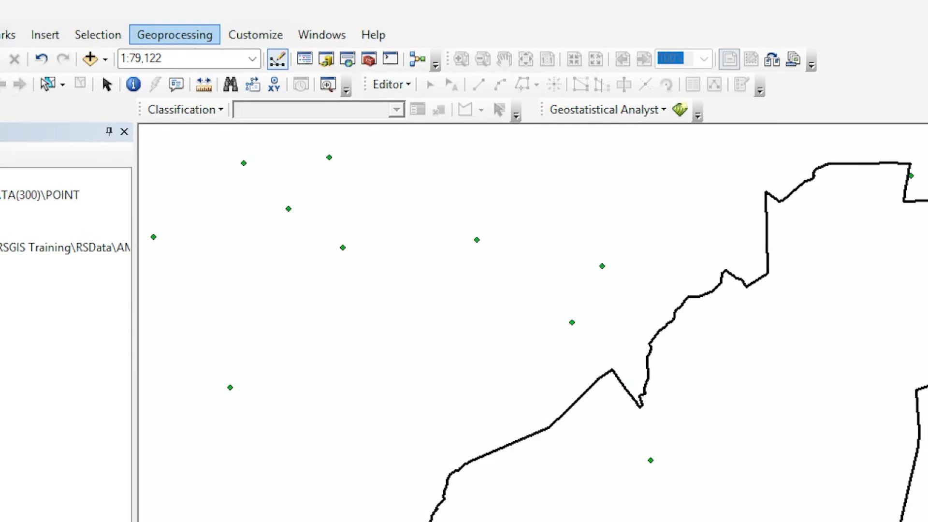
Clip the GH_Towns points with AMA as the clip features, keeping the default output feature class in Default.gdb.
left_click(164, 39)
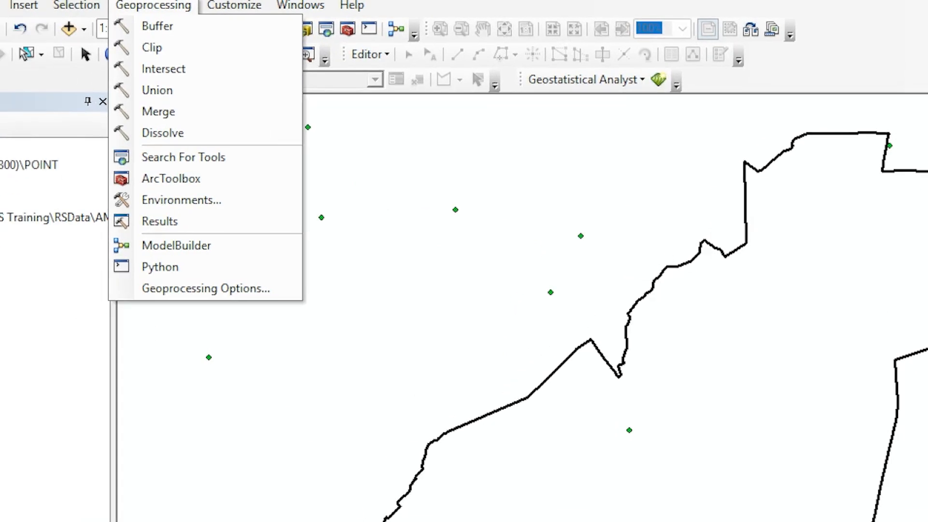
left_click(153, 5)
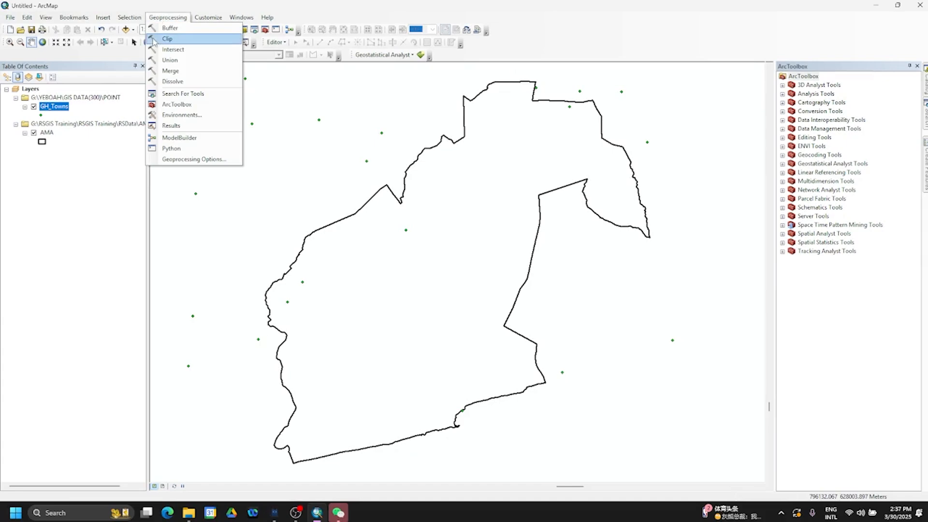
left_click(166, 39)
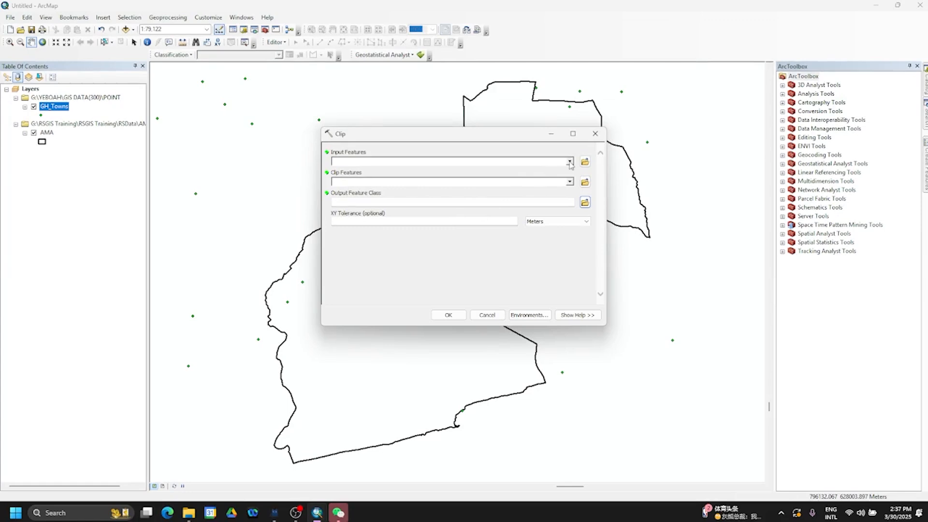
left_click(693, 101)
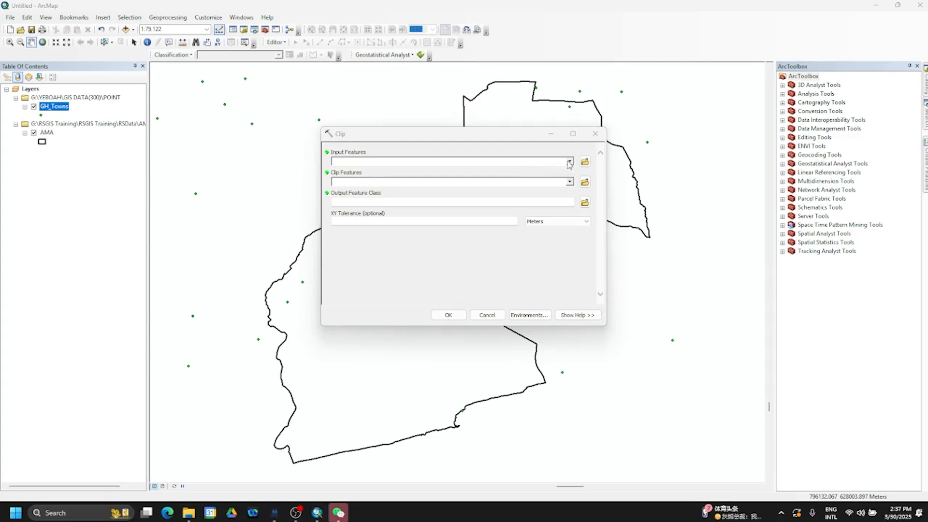
left_click(570, 162)
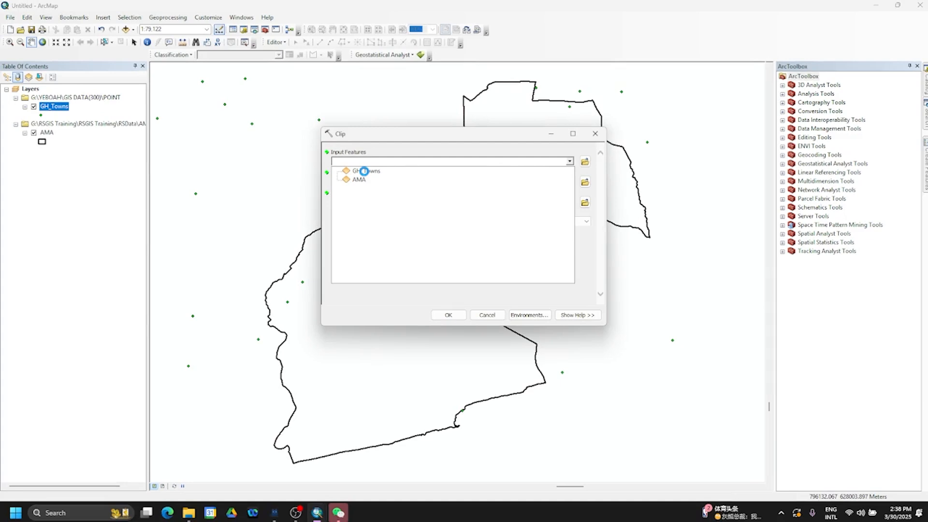
left_click(363, 171)
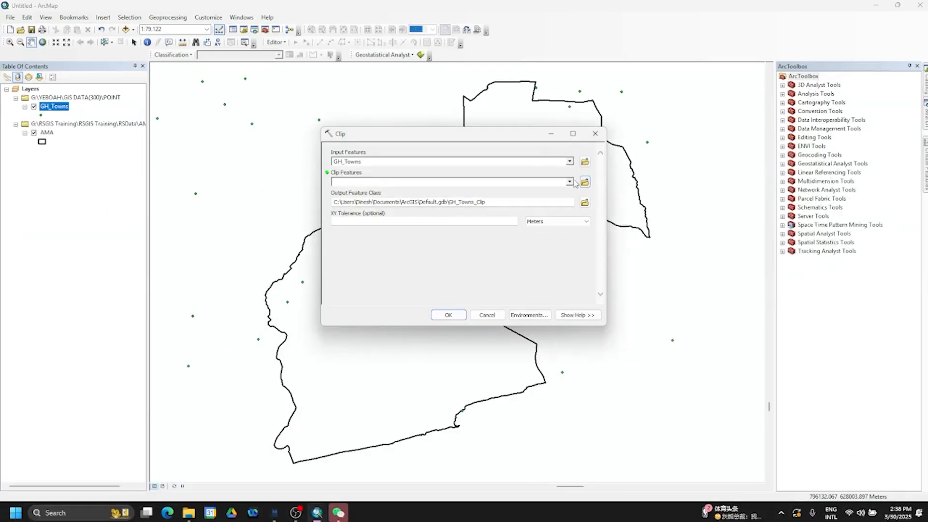
left_click(775, 191)
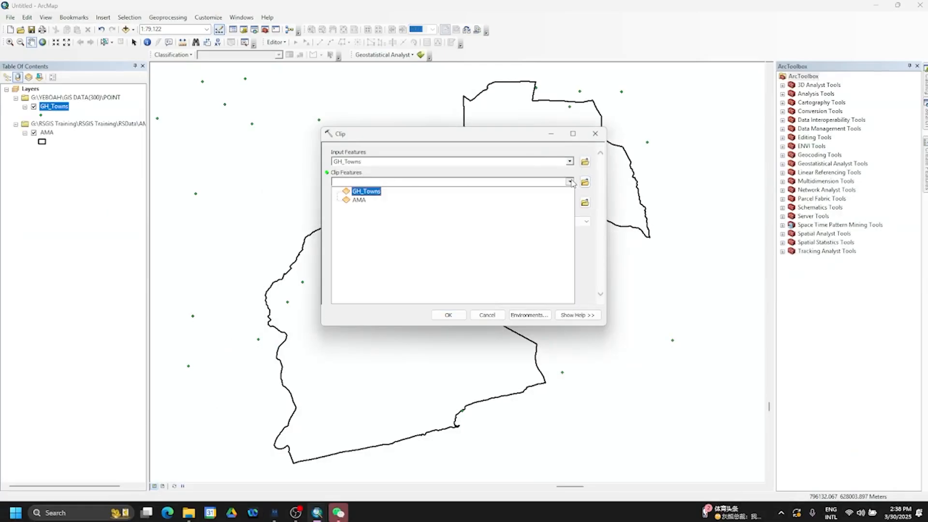
left_click(360, 200)
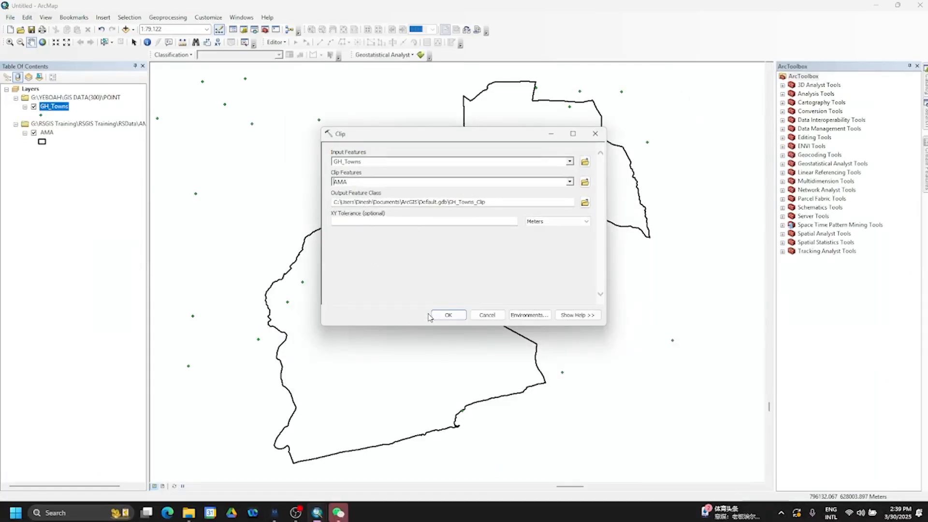
left_click(441, 318)
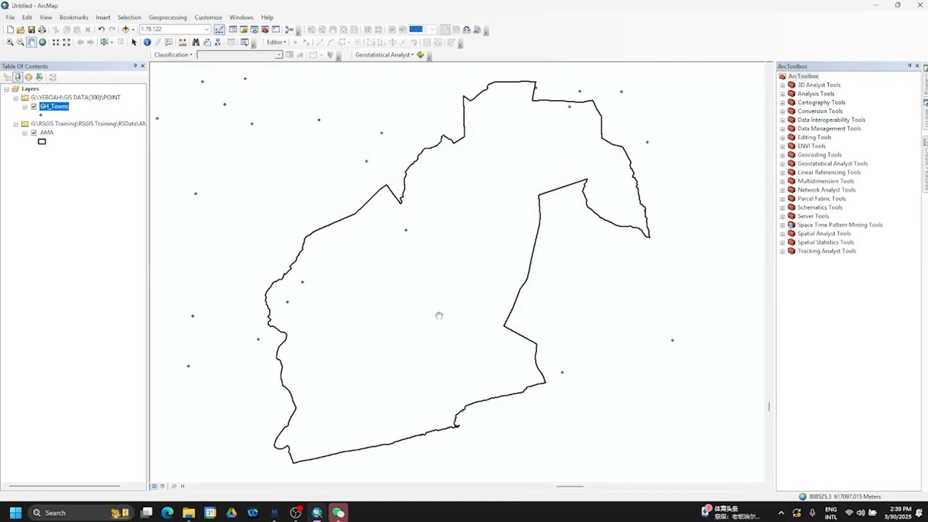
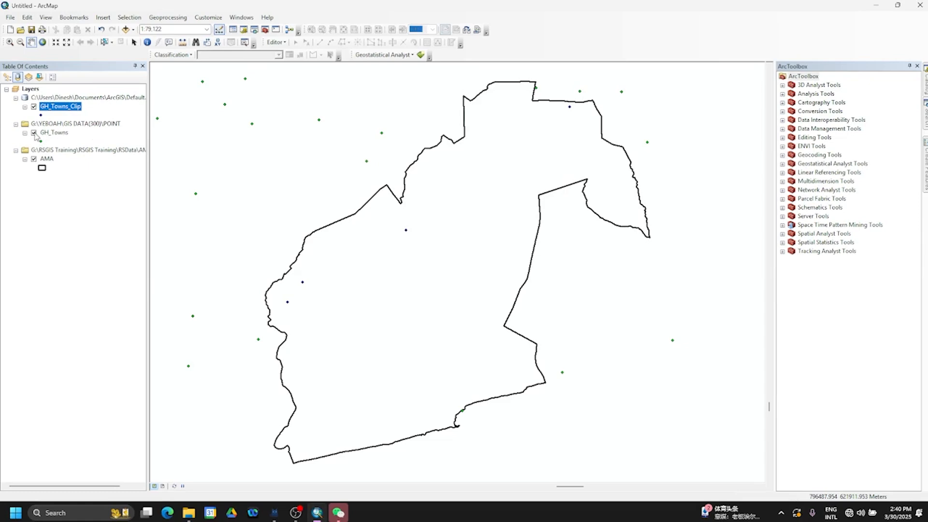
Hide GH_Towns to inspect the clipped points, remove the GH_Towns_Clip layer and make GH_Towns visible again.
left_click(34, 133)
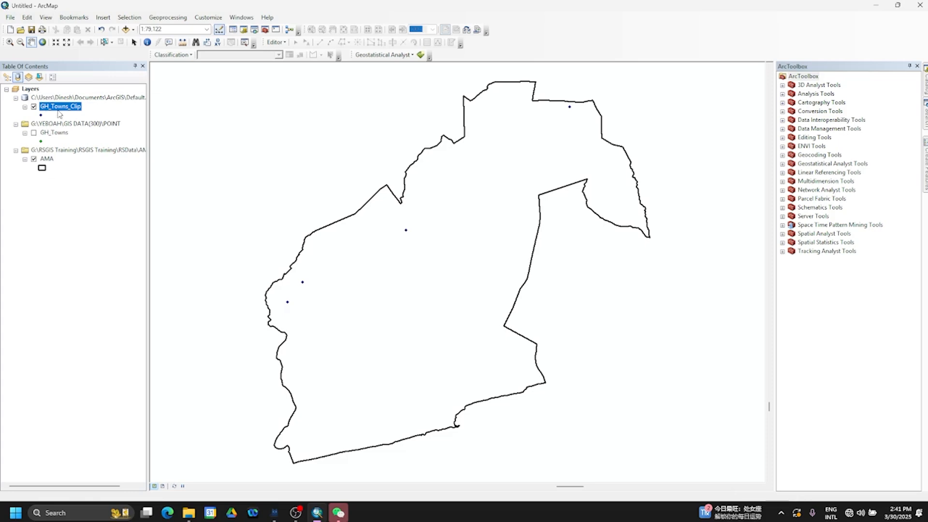
right_click(63, 114)
left_click(83, 127)
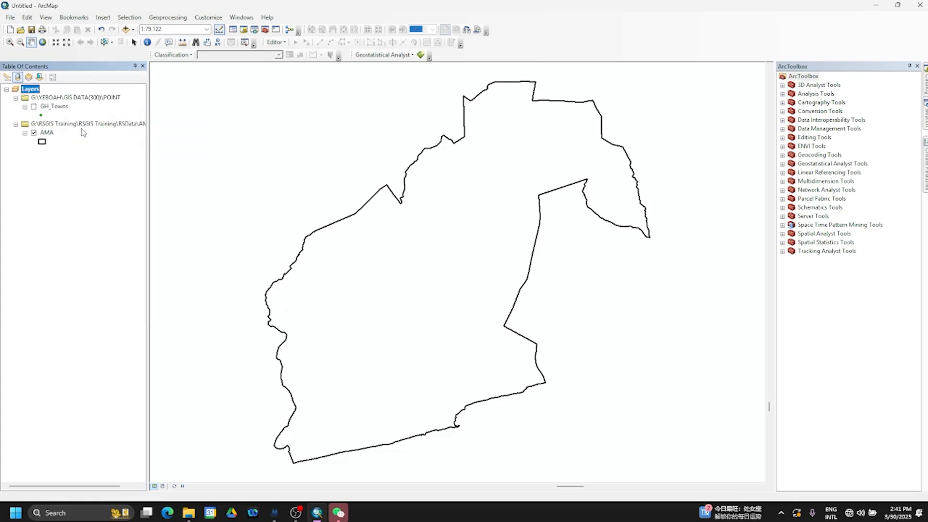
left_click(34, 106)
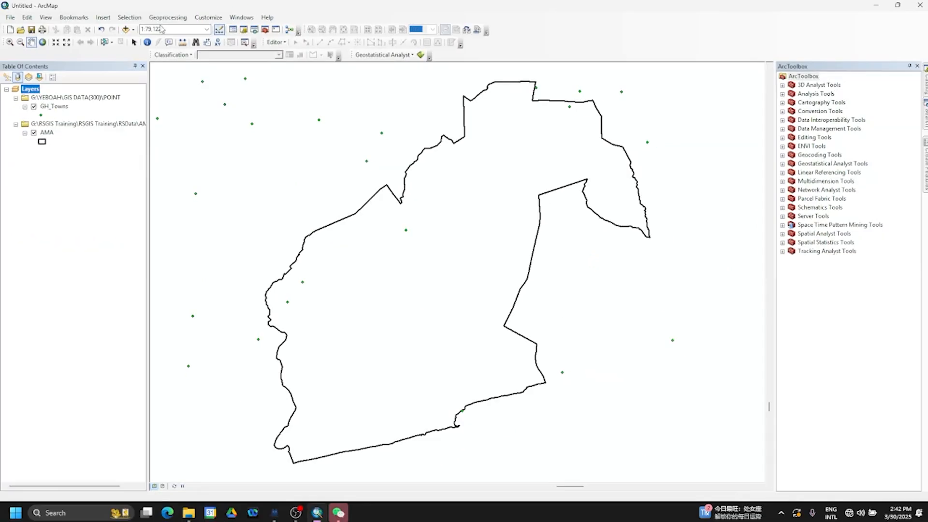
Clip GH_Towns with AMA as the clip features into GH_Towns_Clip1 in Default.gdb, and hide the original GH_Towns layer.
left_click(167, 18)
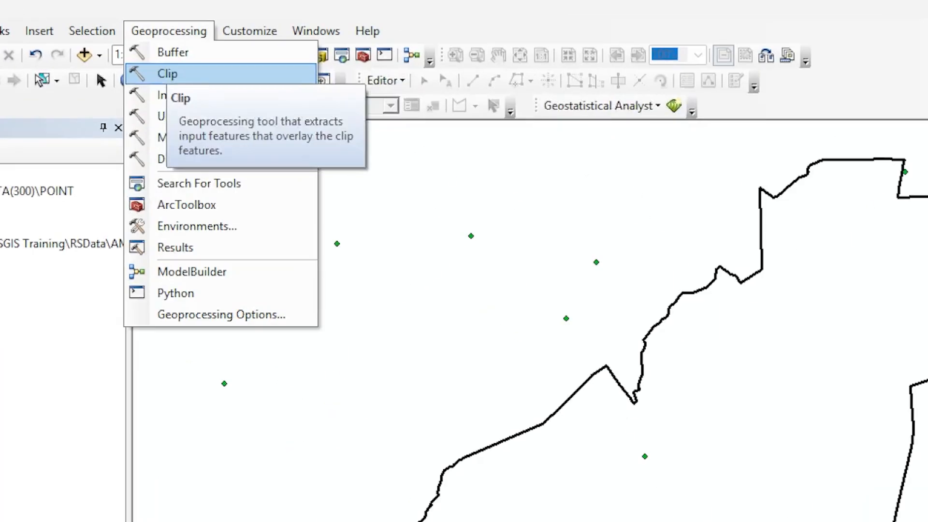
left_click(168, 74)
left_click(151, 30)
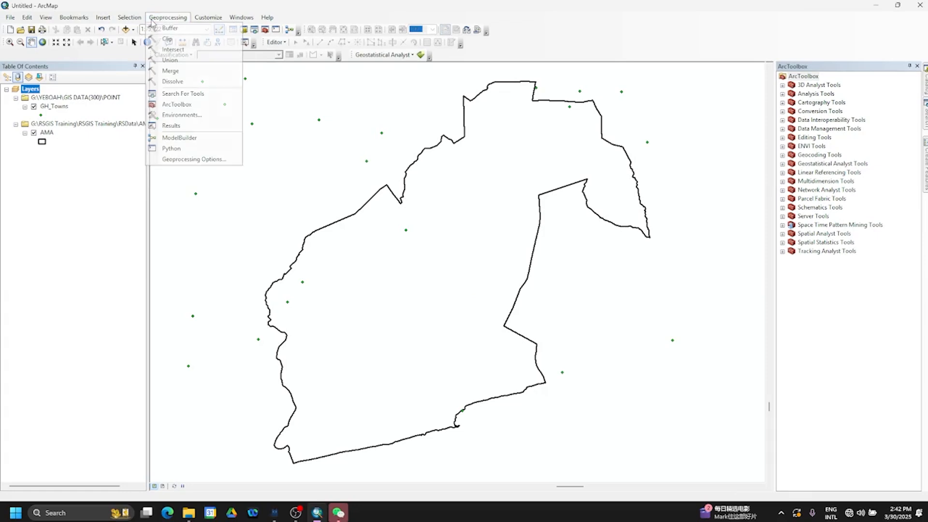
left_click(168, 39)
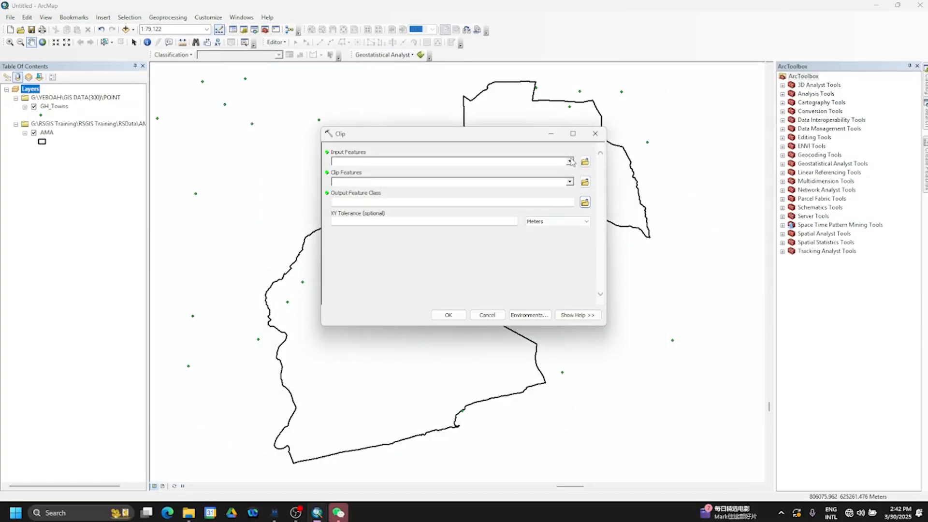
left_click(703, 94)
left_click(372, 172)
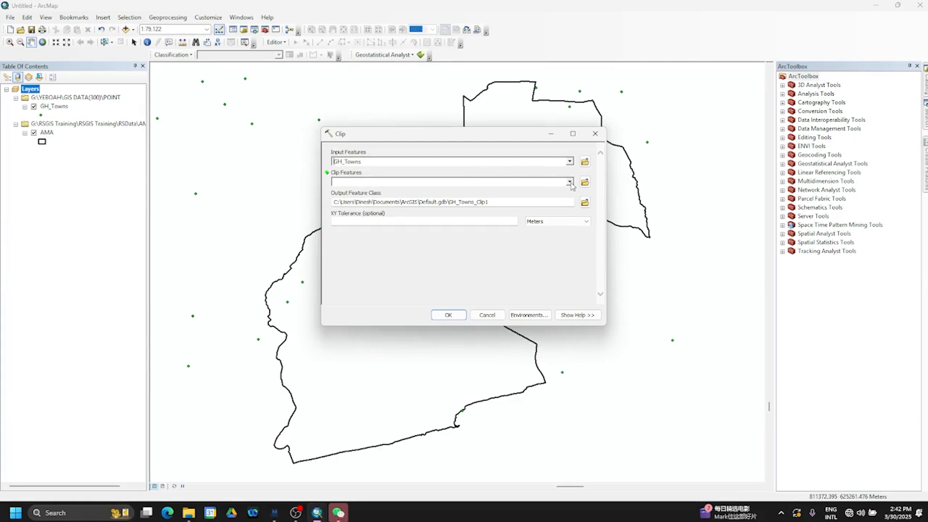
left_click(570, 182)
left_click(359, 204)
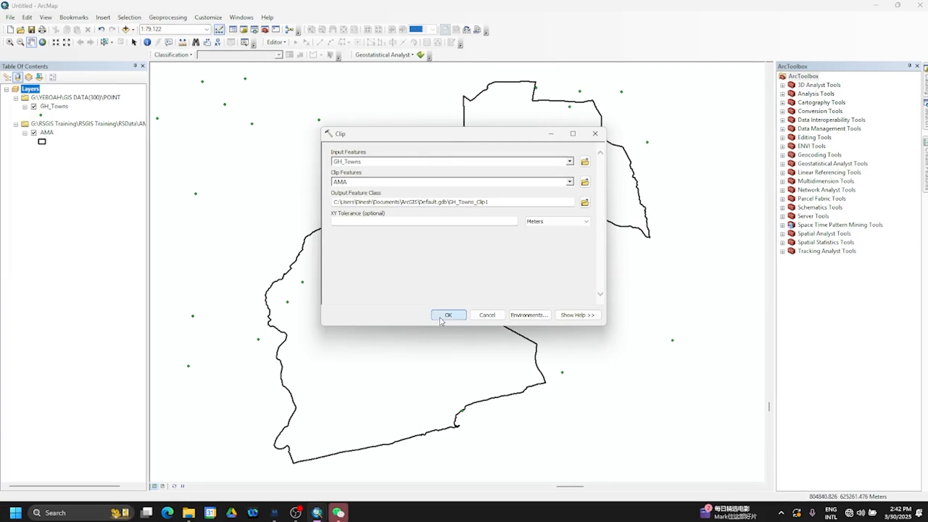
left_click(548, 462)
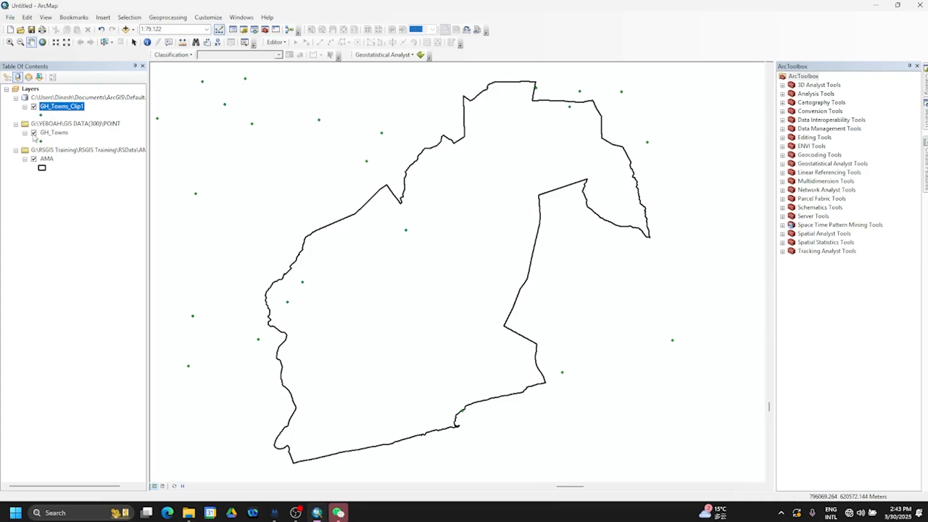
left_click(34, 133)
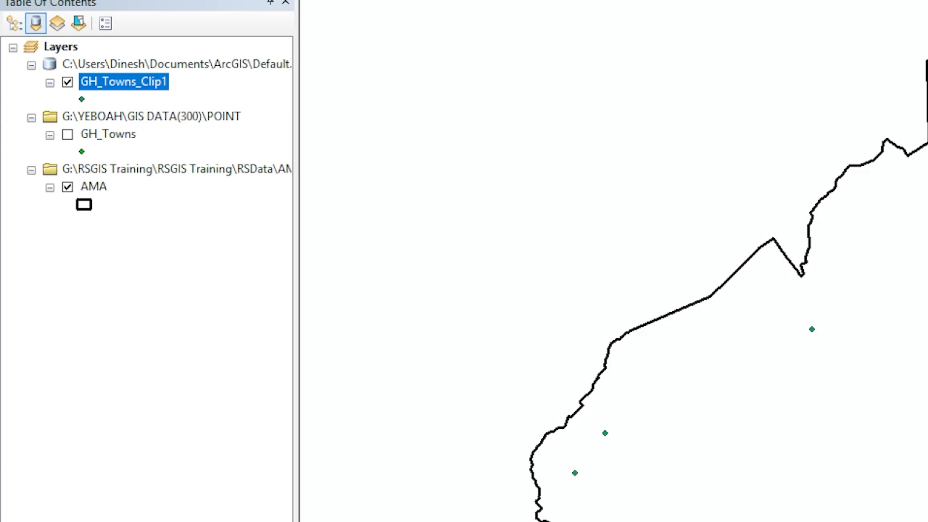
right_click(92, 86)
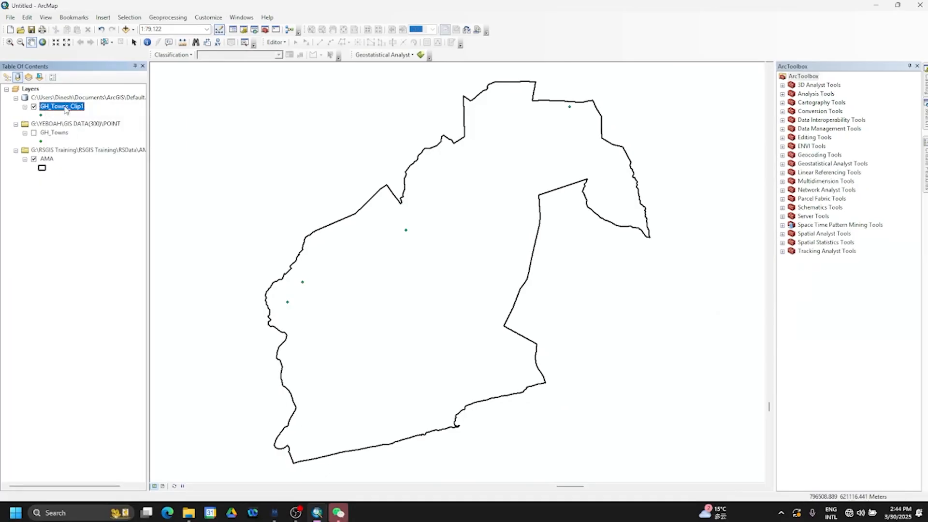
right_click(64, 107)
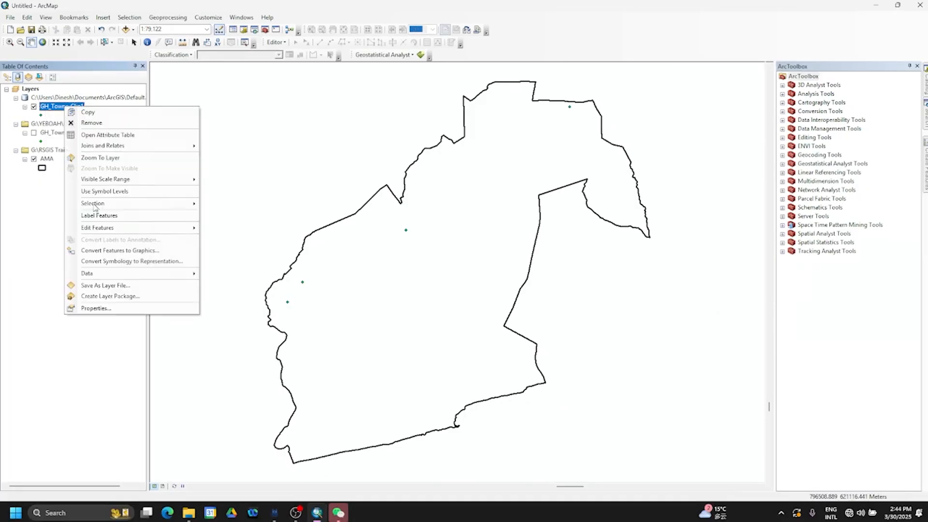
left_click(105, 309)
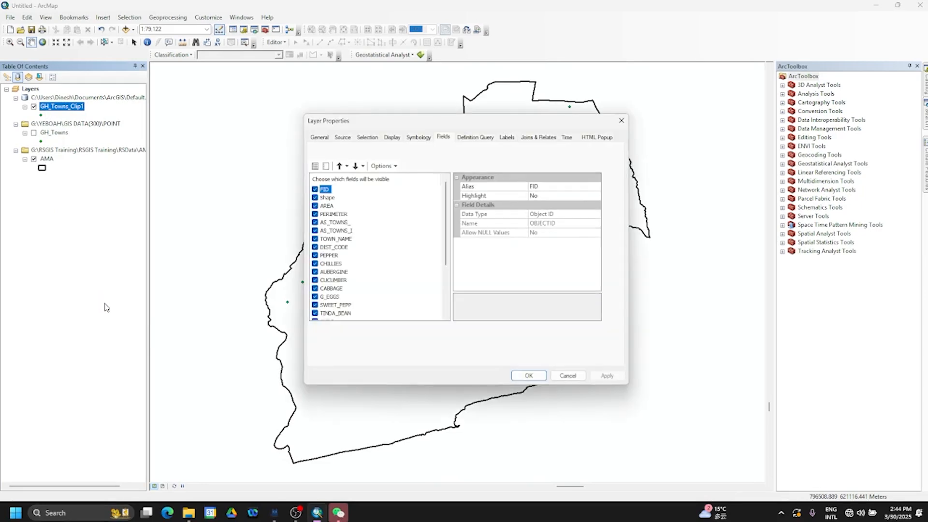
left_click(621, 121)
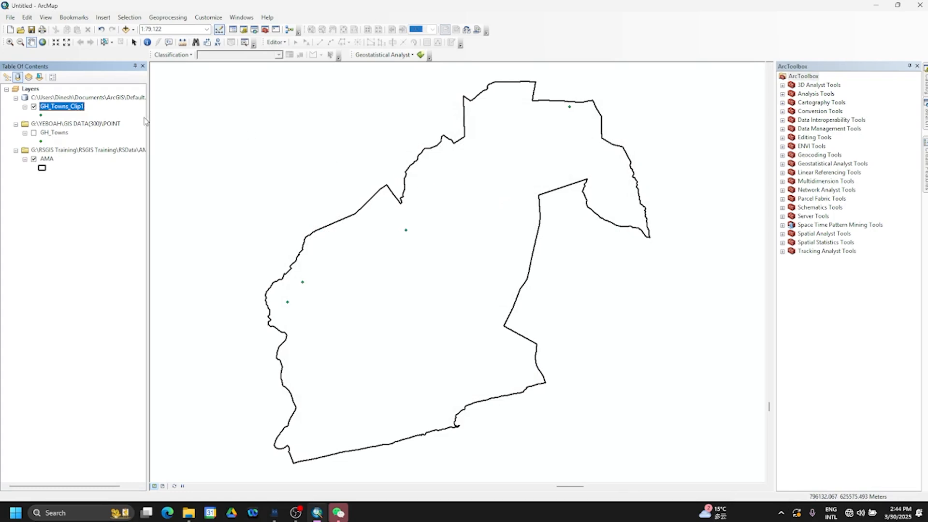
Turn on labels for the GH_Towns_Clip1 layer in its layer properties, using TOWN_NAME as the label field.
right_click(67, 113)
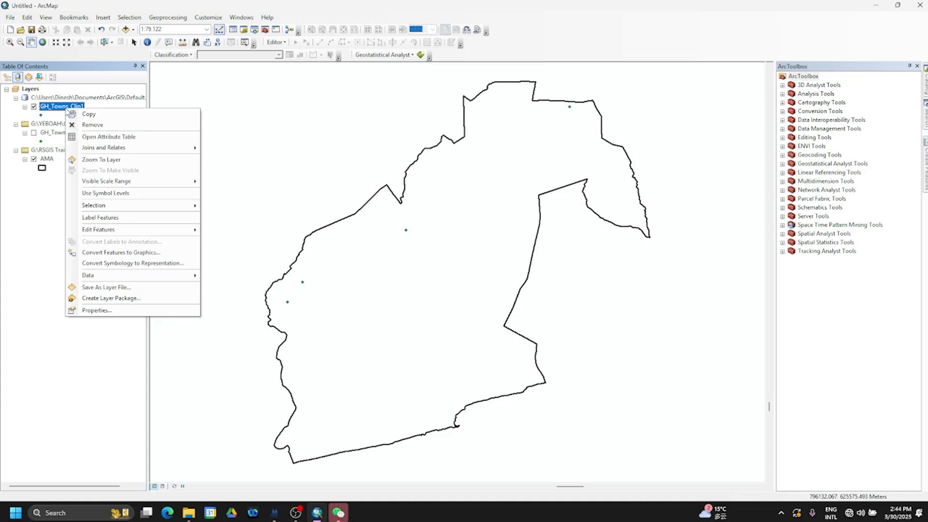
left_click(97, 310)
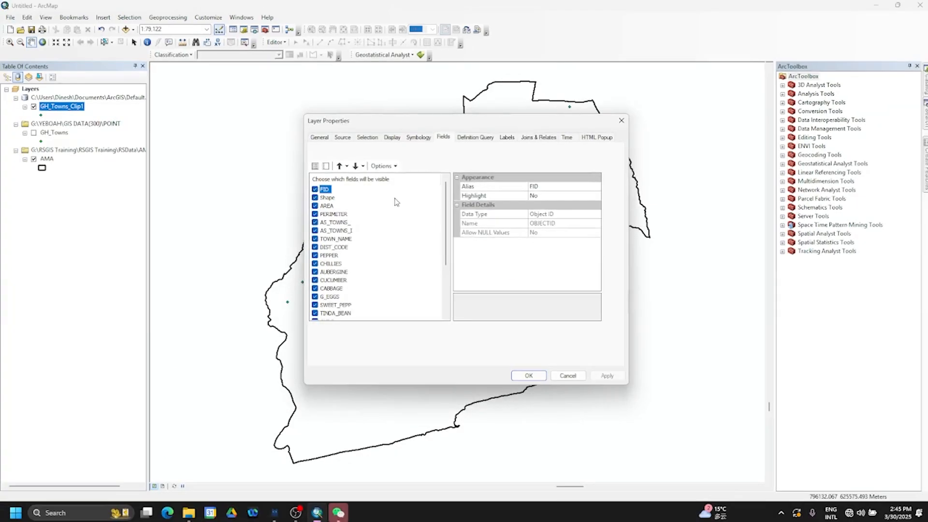
left_click(505, 139)
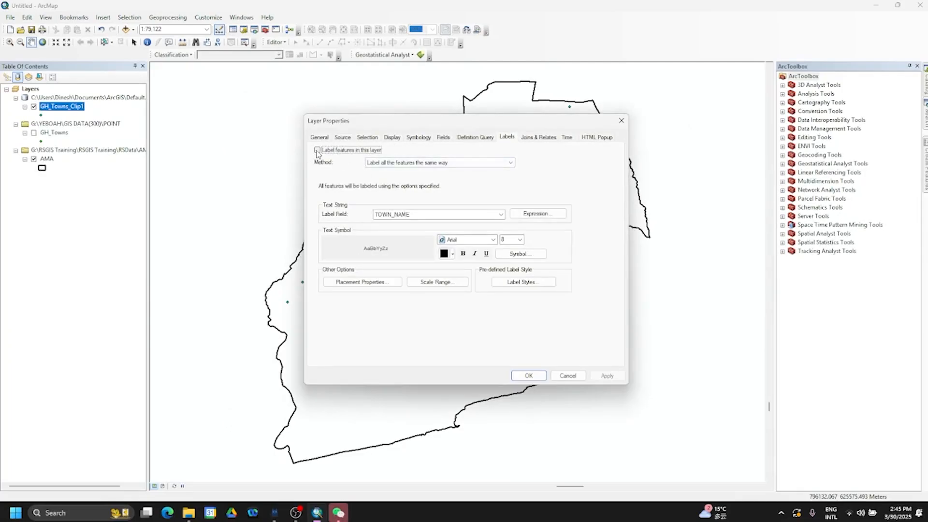
left_click(317, 151)
left_click(684, 280)
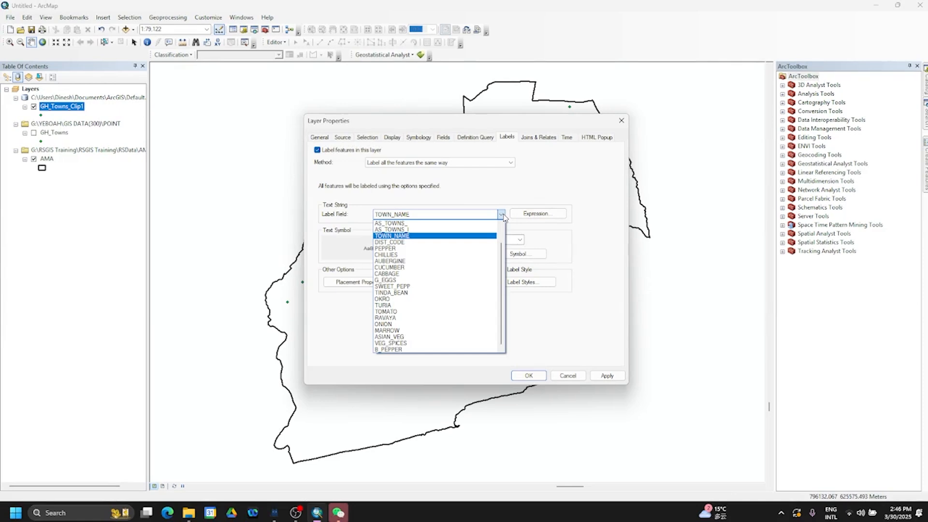
left_click(404, 237)
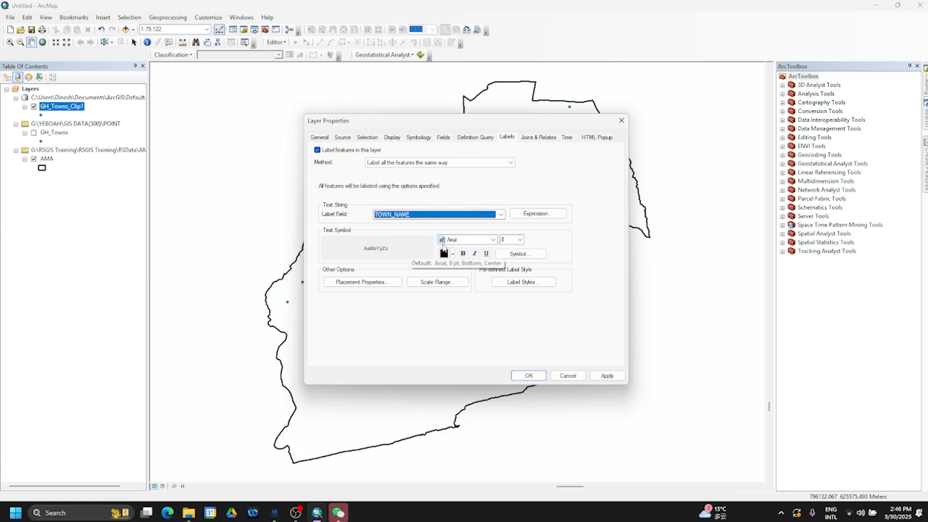
Make the town labels bold and italic, apply the change to check it on the map, and accept the layer properties.
left_click(465, 254)
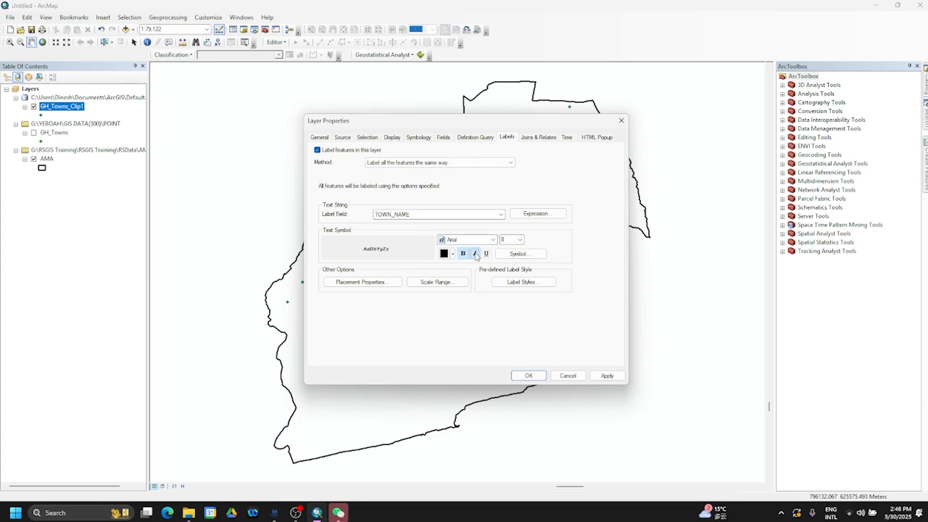
left_click(475, 255)
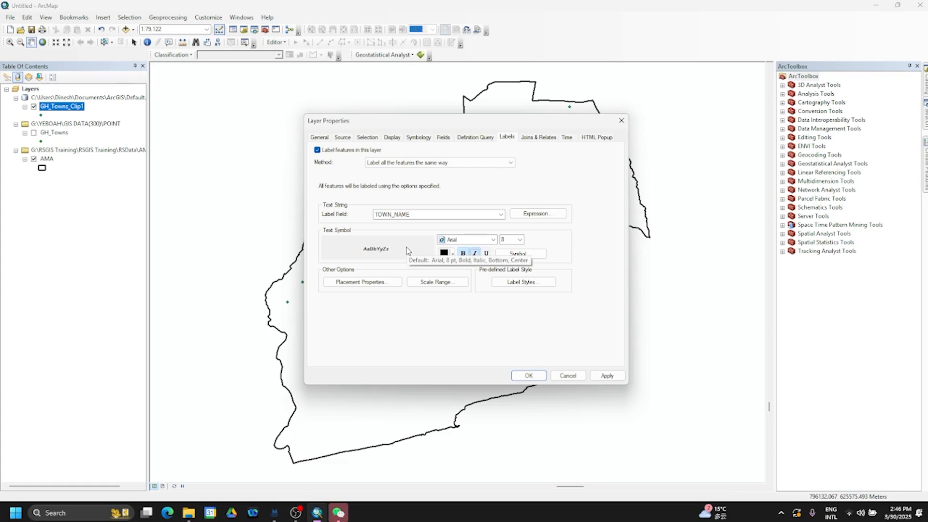
left_click(609, 376)
left_click_drag(449, 122, 90, 187)
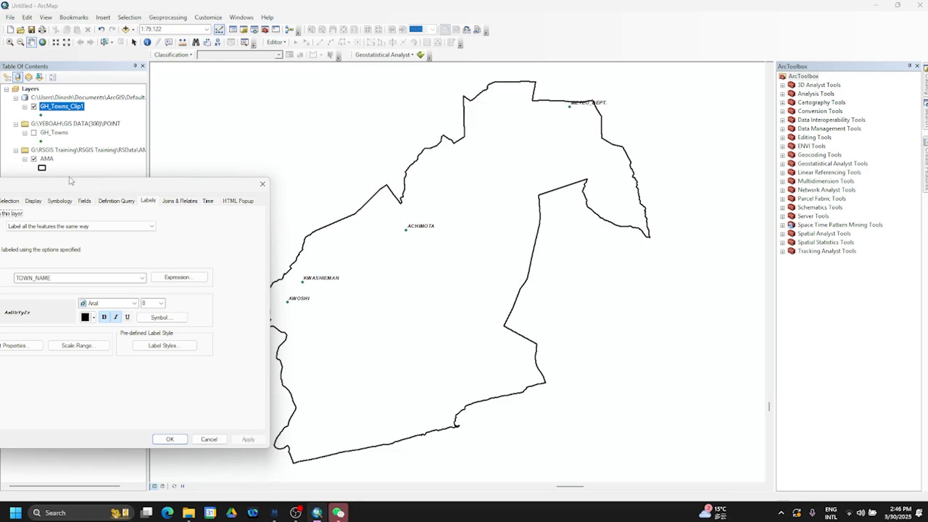
left_click(169, 439)
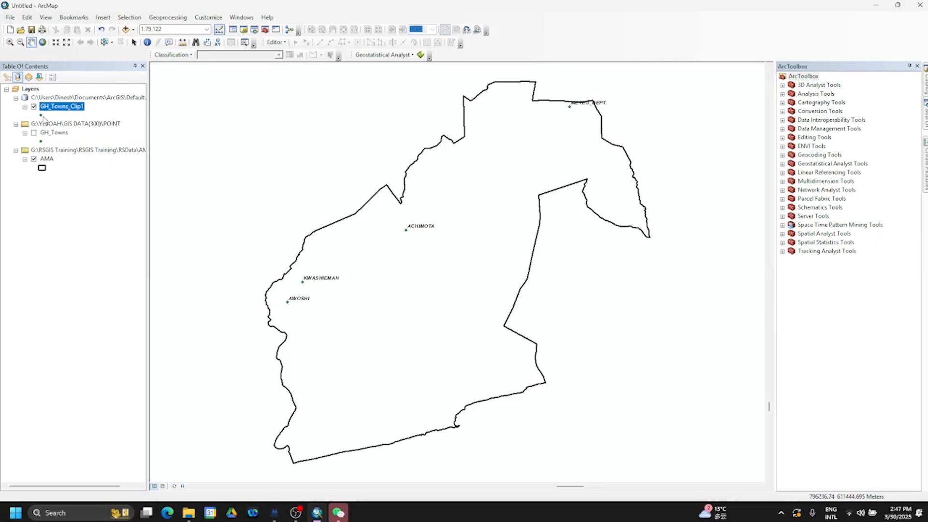
Change the GH_Towns_Clip1 point symbol to a red Circle 3 with size 10.
left_click(41, 115)
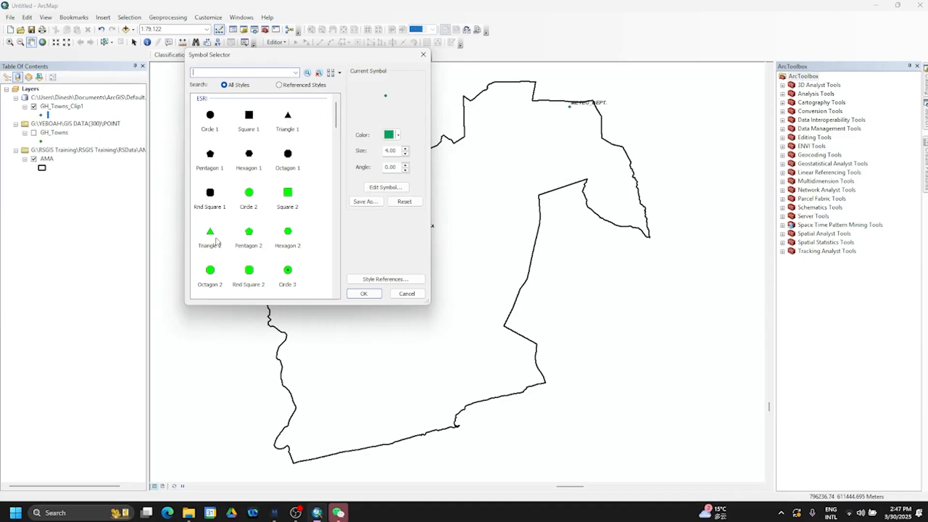
left_click(286, 272)
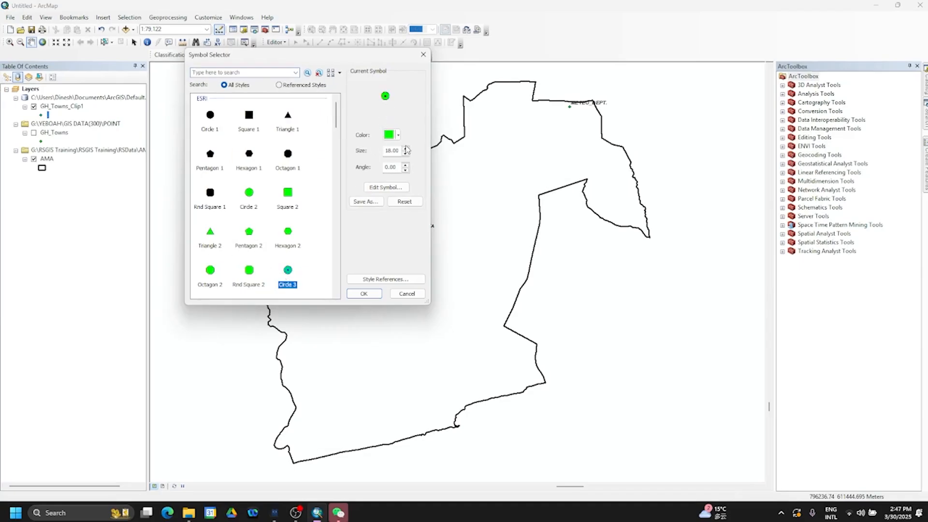
left_click(405, 154)
left_click(405, 154)
left_click(405, 154)
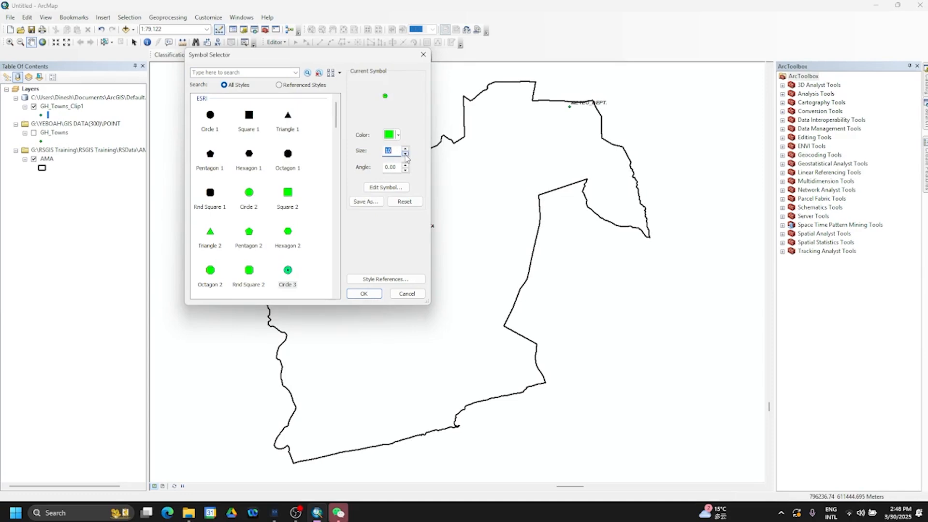
left_click(398, 135)
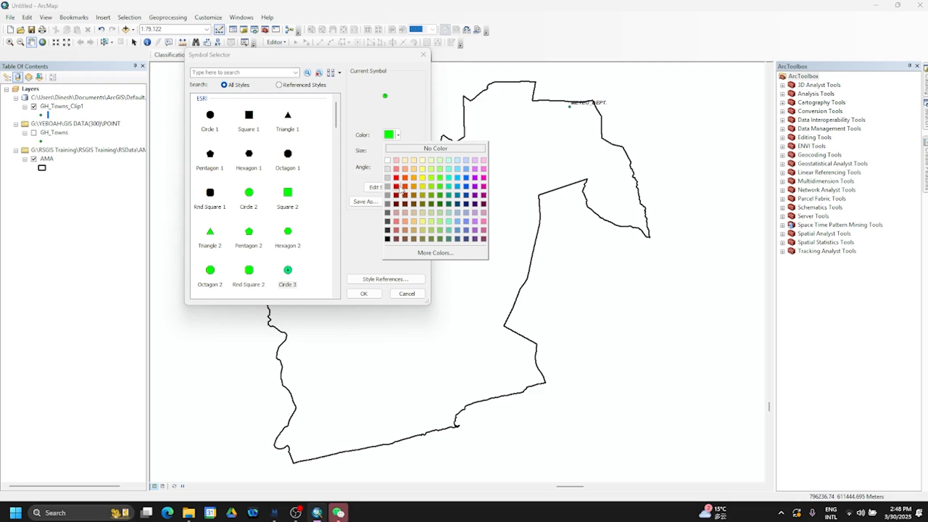
left_click(397, 187)
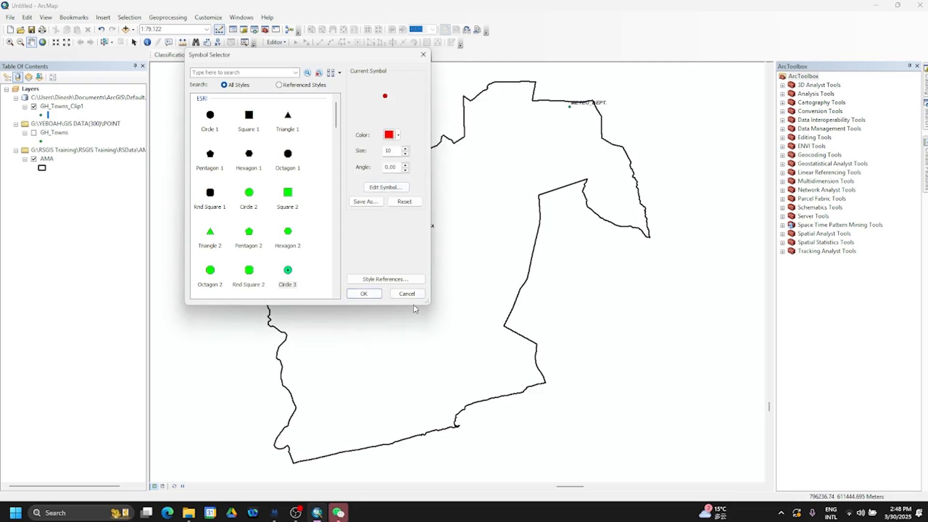
left_click(369, 293)
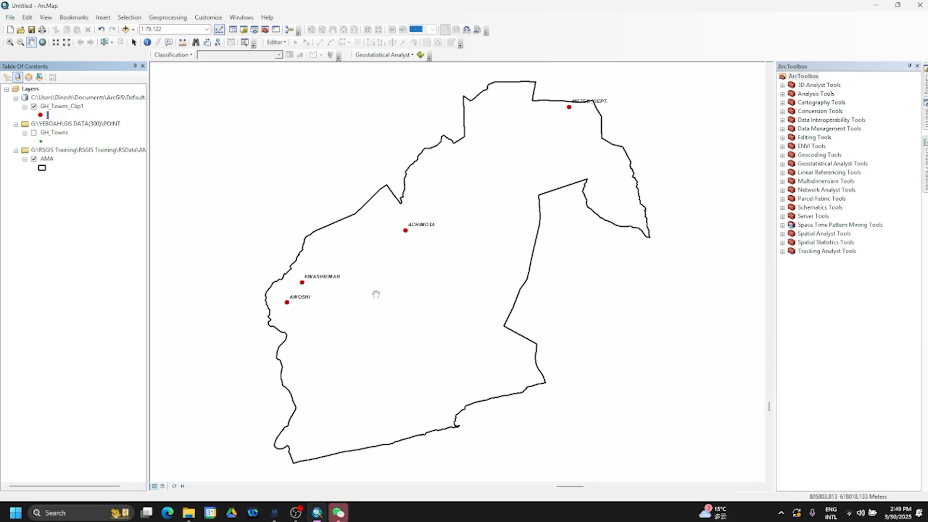
Remove the GH_Towns_Clip1 layer from the map and try to remove GH_Towns as well.
right_click(67, 109)
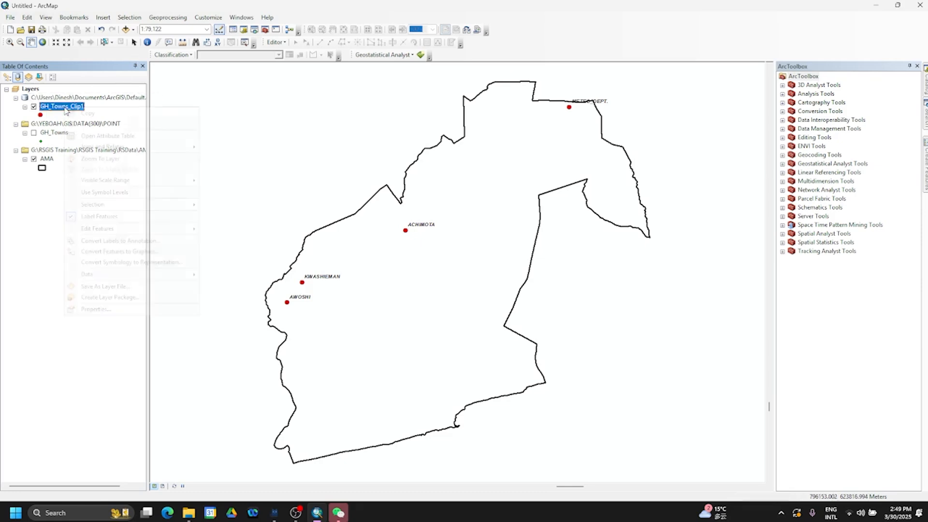
left_click(81, 124)
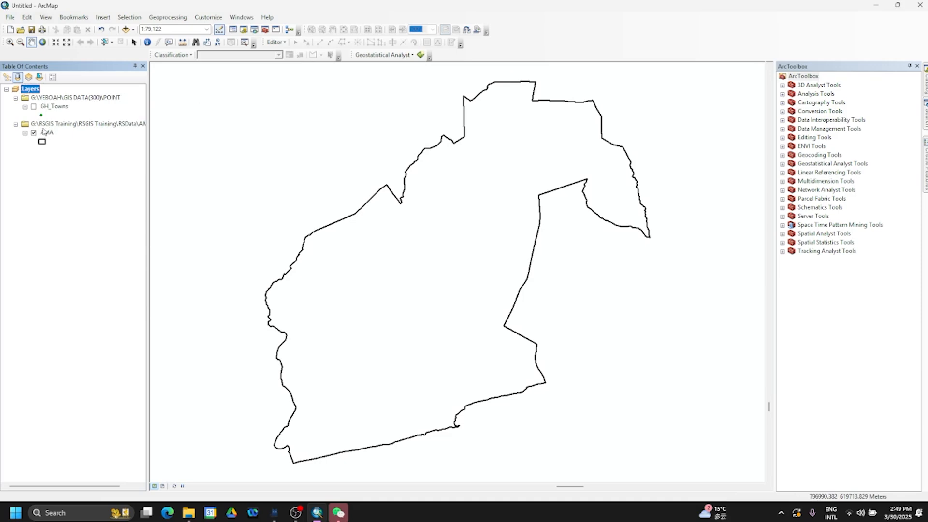
right_click(54, 105)
left_click(78, 121)
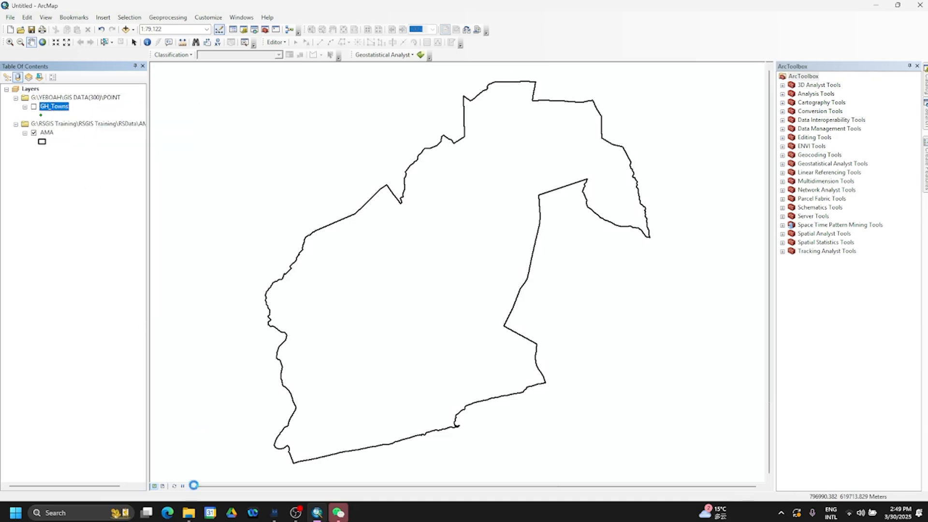
Switch to File Explorer, go up from POINT to the folder containing GIS DATA(300), and briefly show the WeChat window.
mouse_move(188, 512)
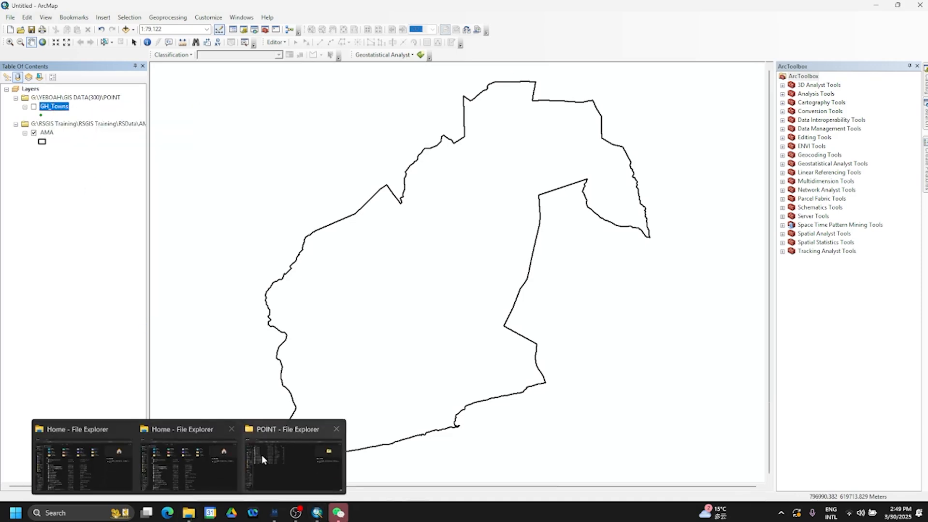
mouse_move(269, 456)
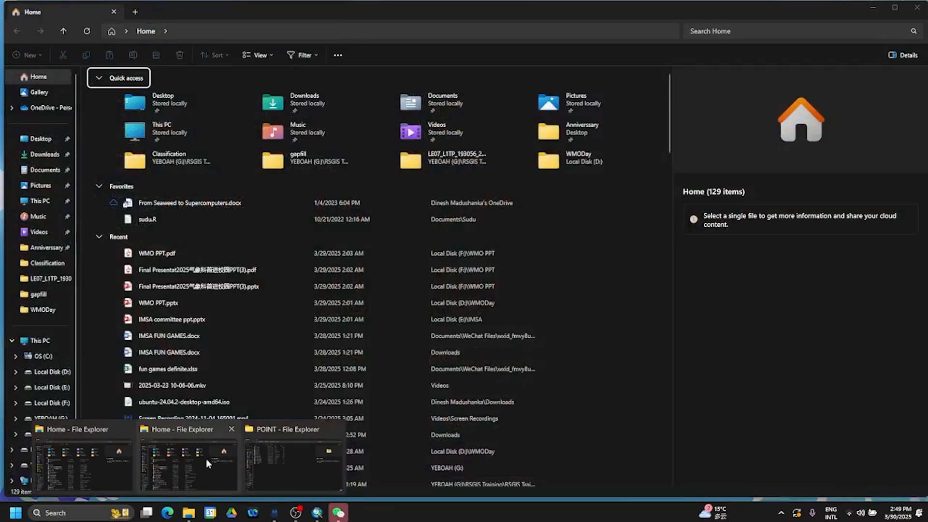
left_click(271, 456)
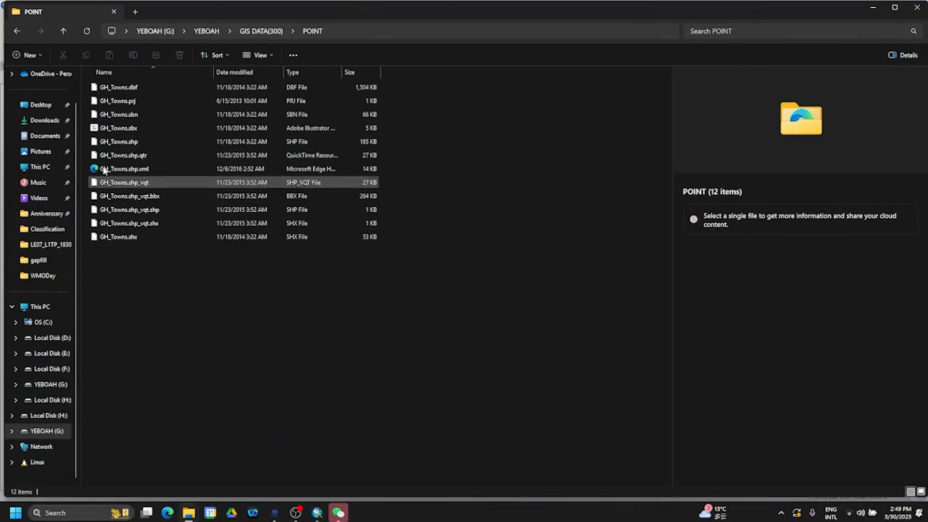
left_click(203, 31)
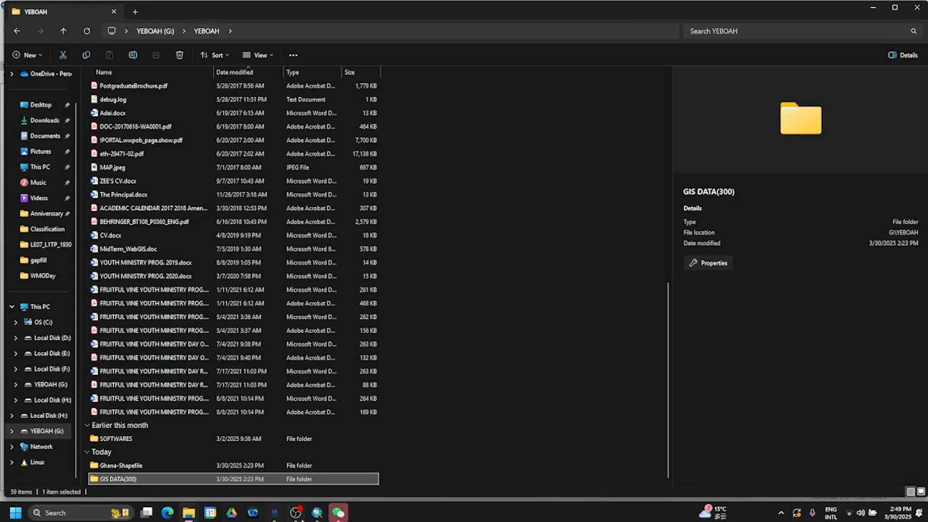
left_click(336, 513)
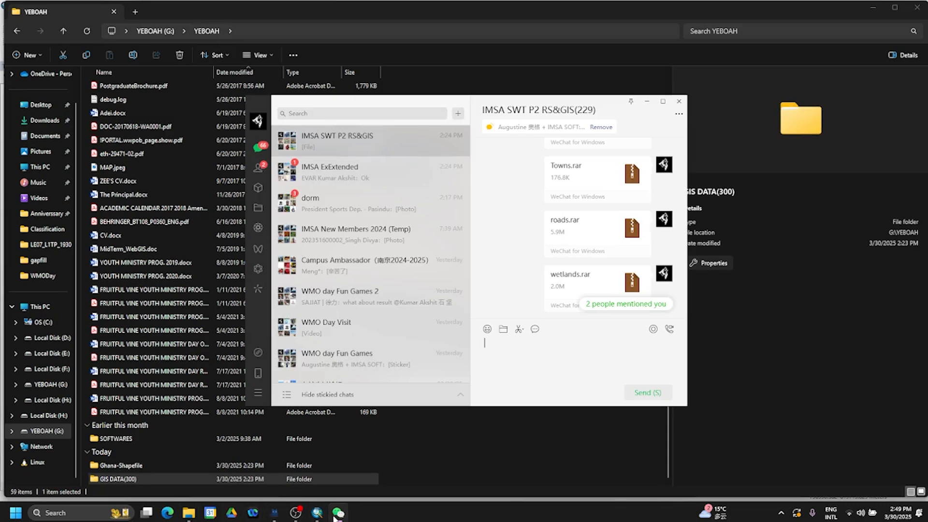
left_click(336, 513)
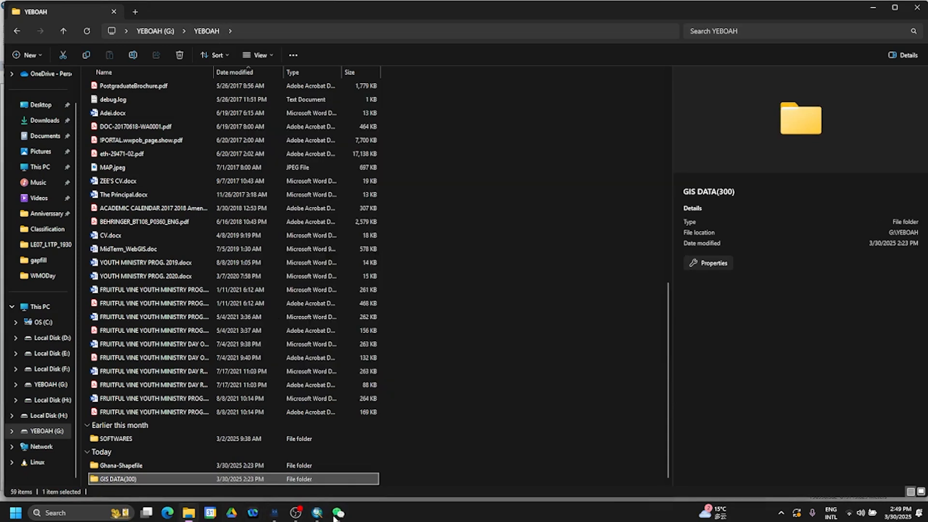
Find Towns.rar in the WeChat group chat IMSA SWT P2 RS&GIS and save it to the Downloads folder.
left_click(337, 513)
scroll(576, 193, "up", 1)
scroll(577, 195, "up", 3)
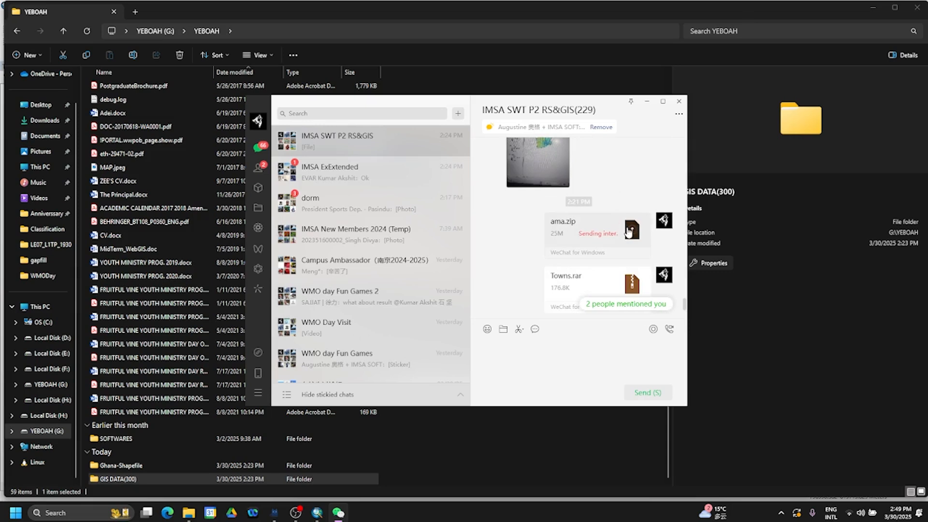
scroll(571, 236, "down", 3)
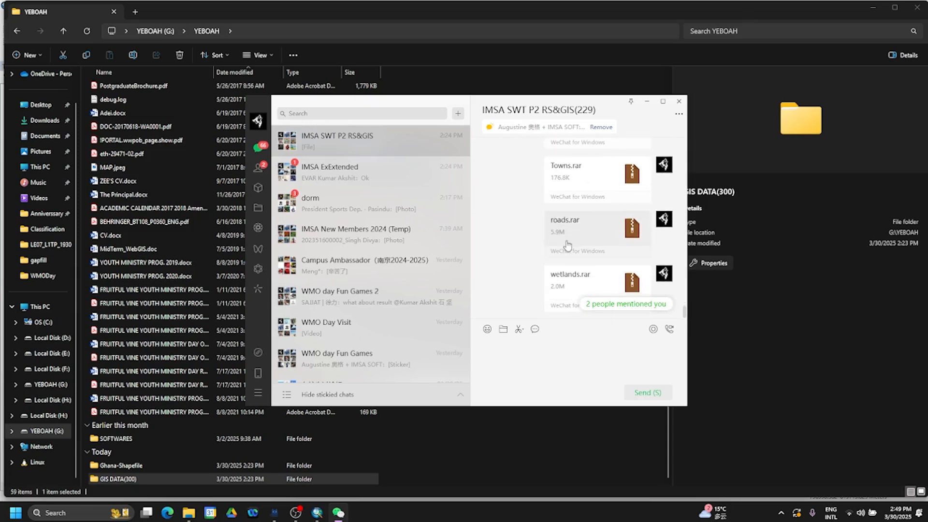
right_click(568, 178)
left_click(593, 259)
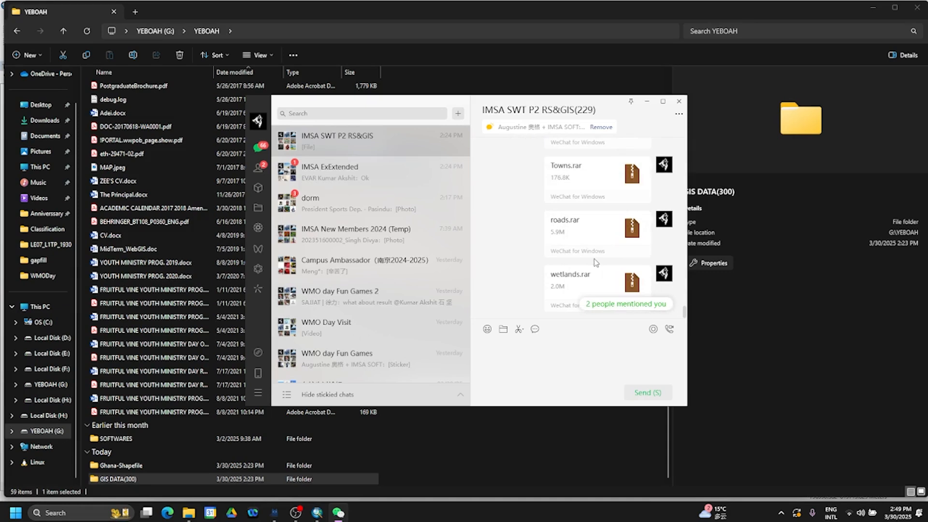
right_click(580, 226)
left_click(556, 178)
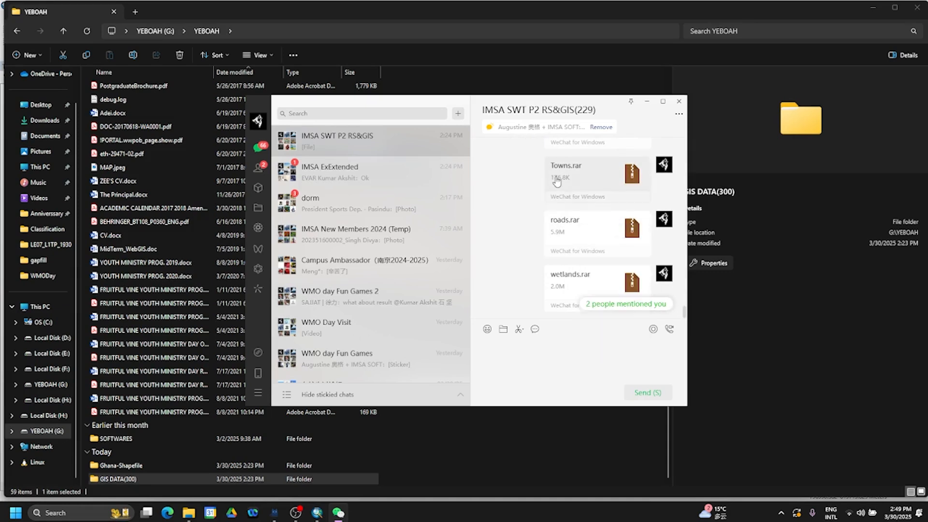
right_click(564, 178)
left_click(589, 266)
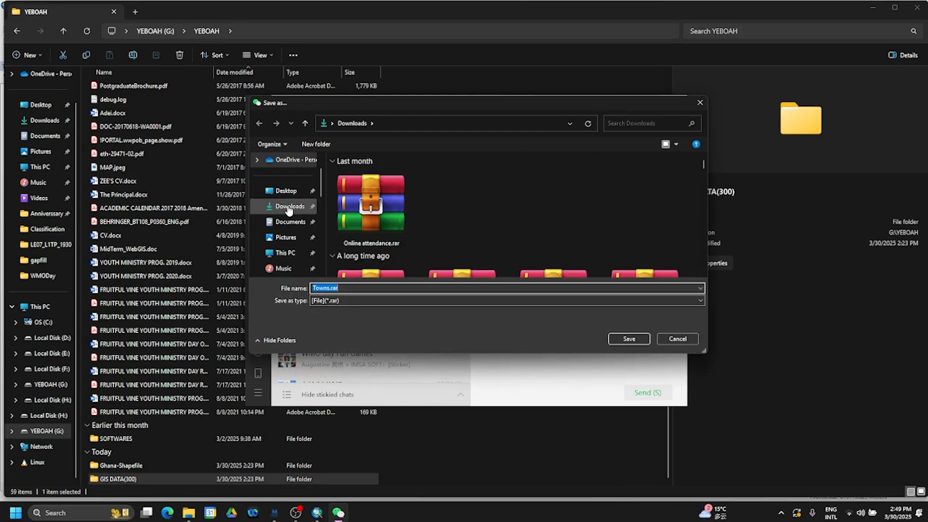
scroll(288, 209, "up", 1)
left_click(629, 338)
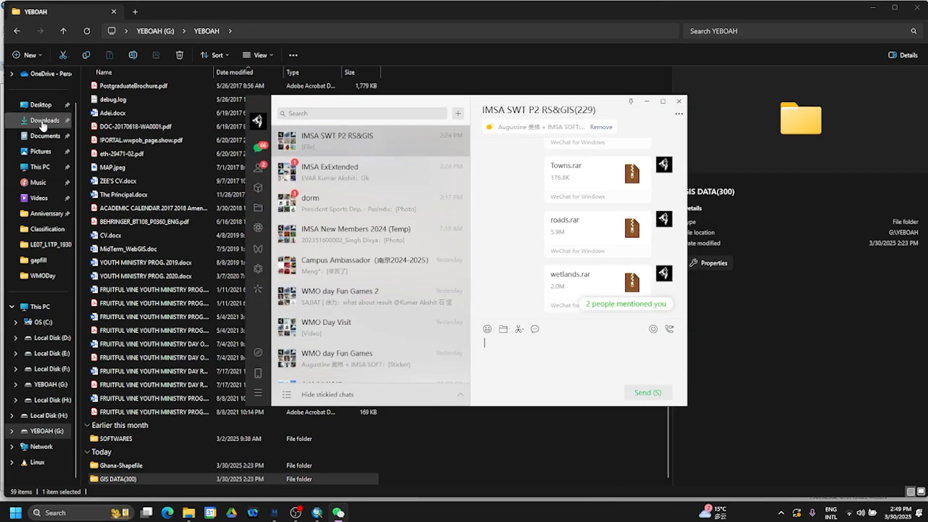
Open the Downloads folder and group its items by date modified, ascending and back to descending, to look for Towns.rar.
left_click(43, 125)
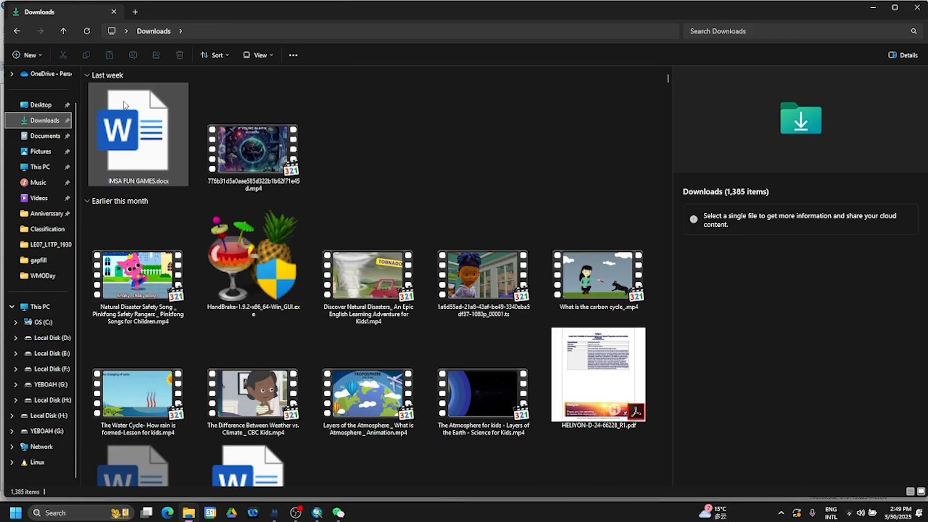
right_click(454, 150)
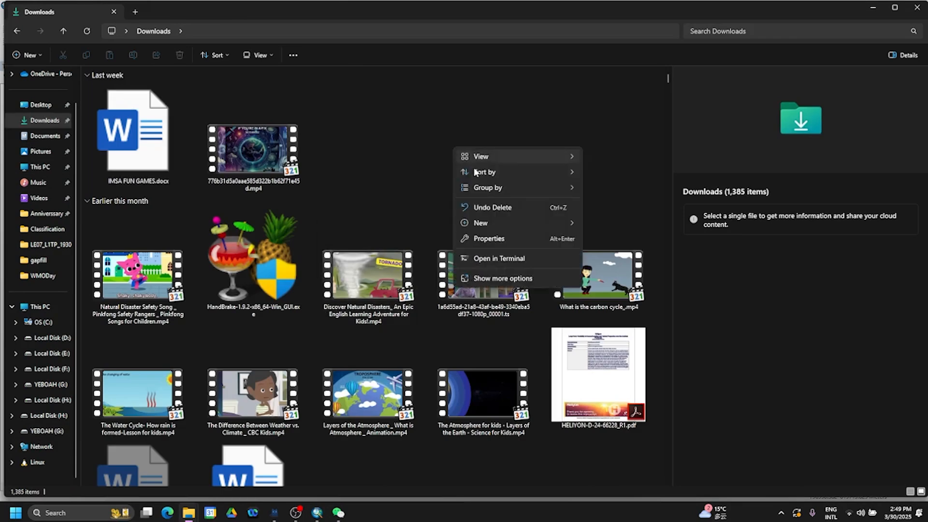
mouse_move(579, 189)
left_click(602, 207)
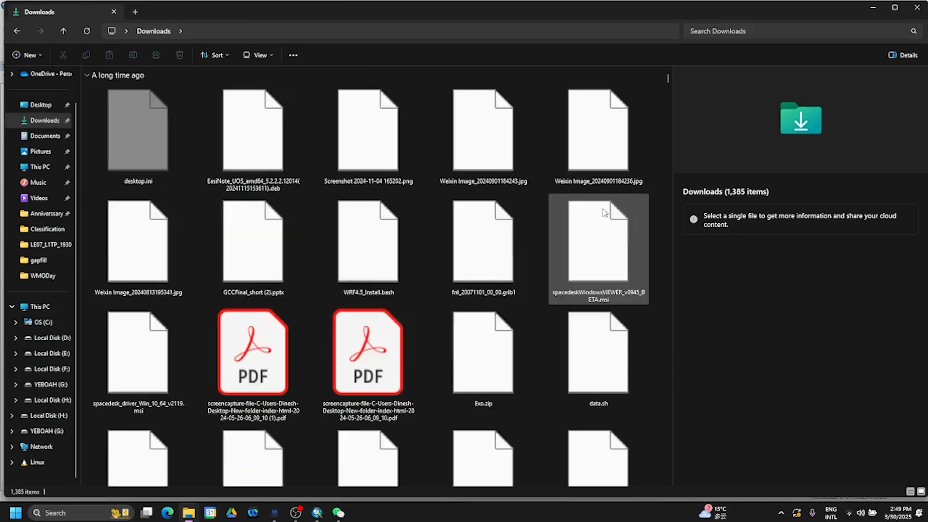
right_click(657, 317)
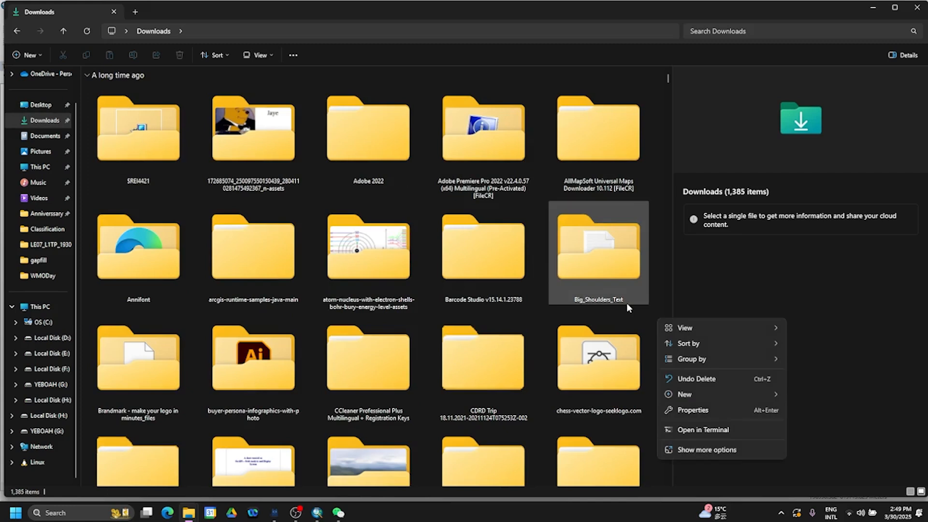
mouse_move(774, 364)
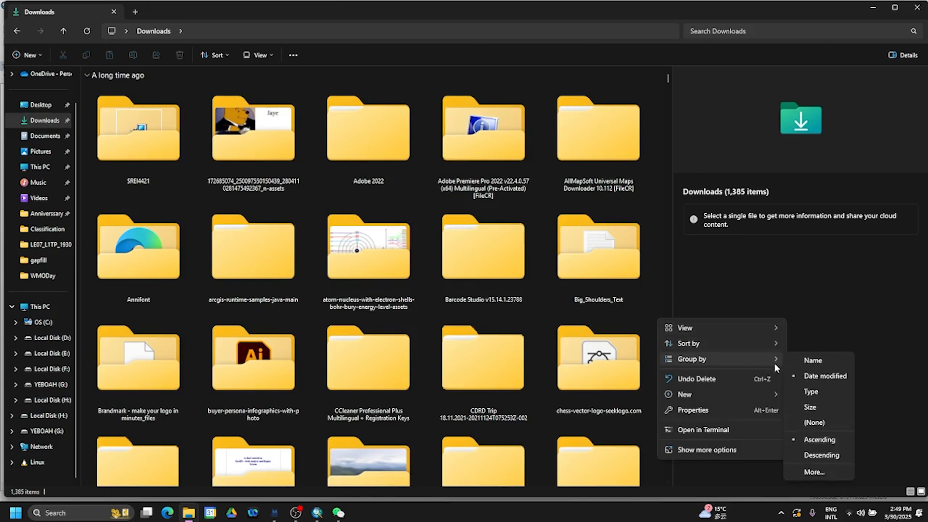
left_click(807, 376)
scroll(373, 217, "down", 5)
scroll(323, 212, "up", 5)
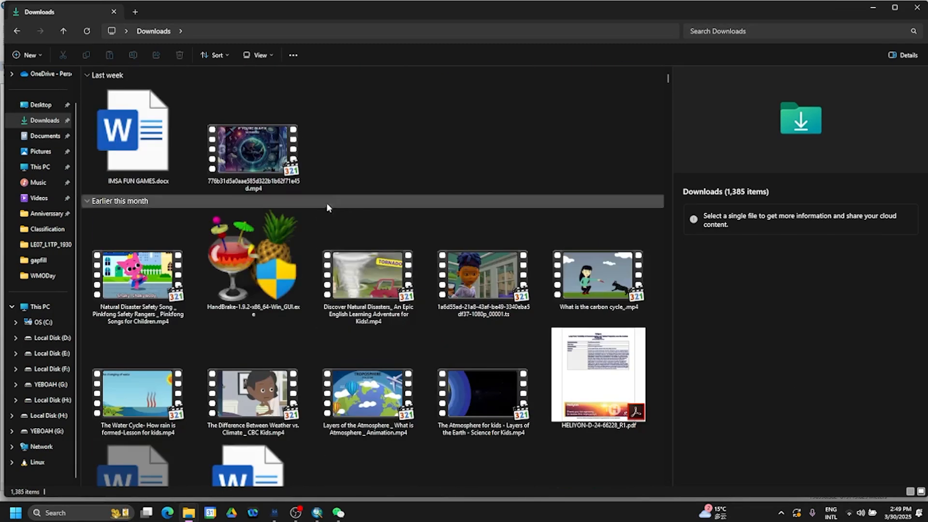
Refresh the Downloads folder and look through its files for the saved Towns.rar.
right_click(374, 129)
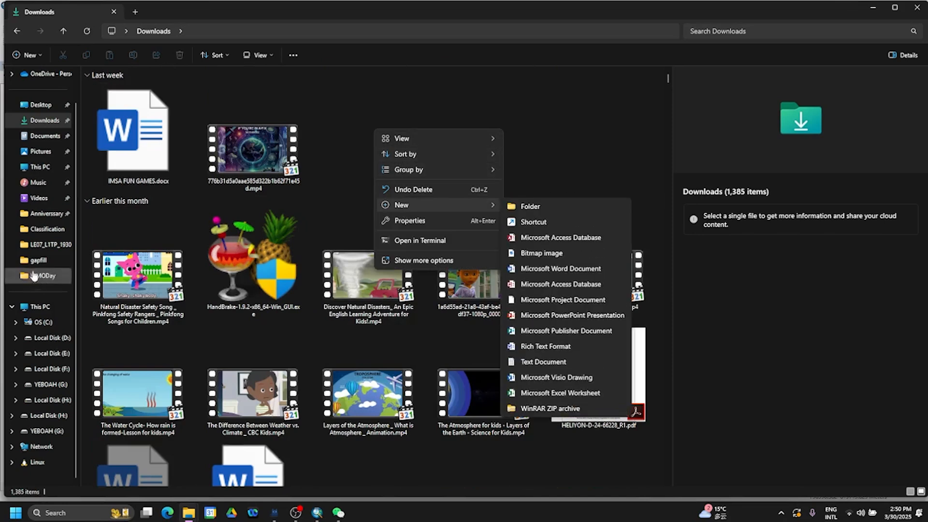
left_click(185, 514)
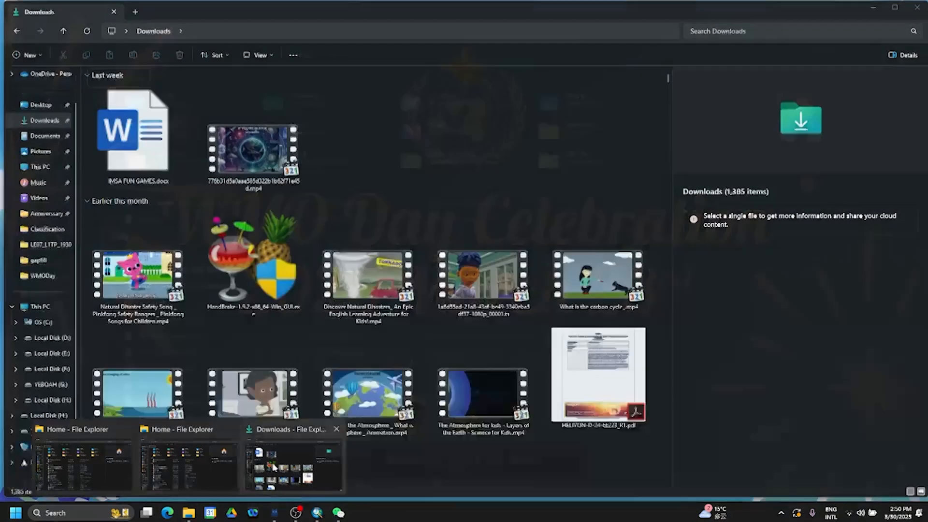
left_click(295, 470)
right_click(404, 137)
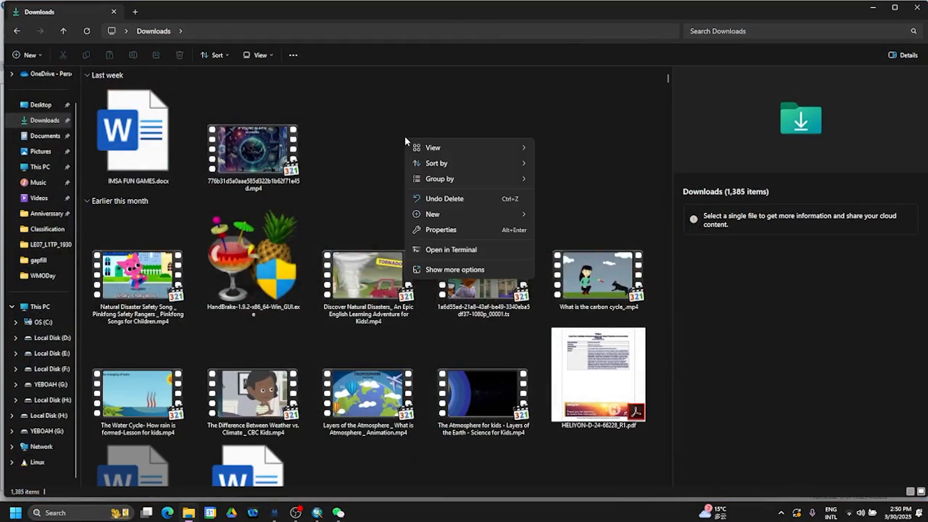
mouse_move(432, 181)
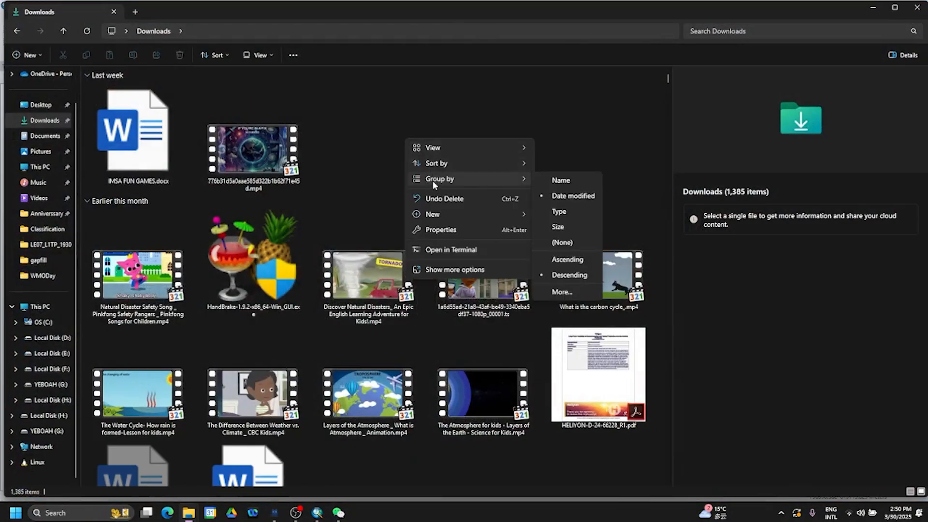
left_click(442, 269)
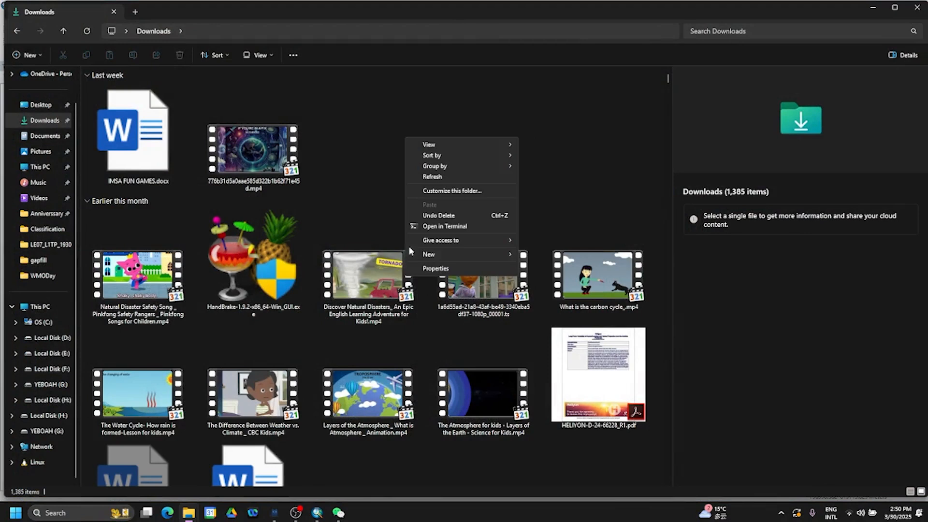
left_click(451, 176)
scroll(308, 299, "down", 10)
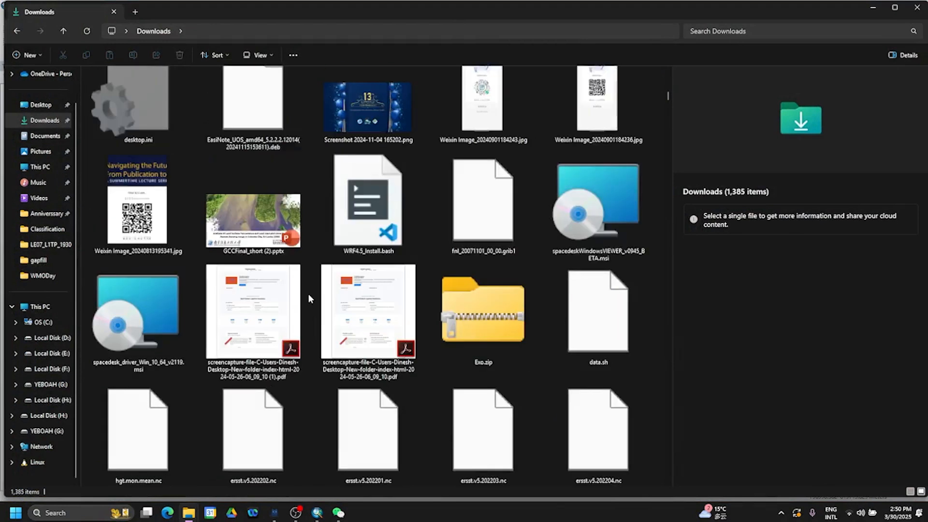
scroll(308, 294, "up", 10)
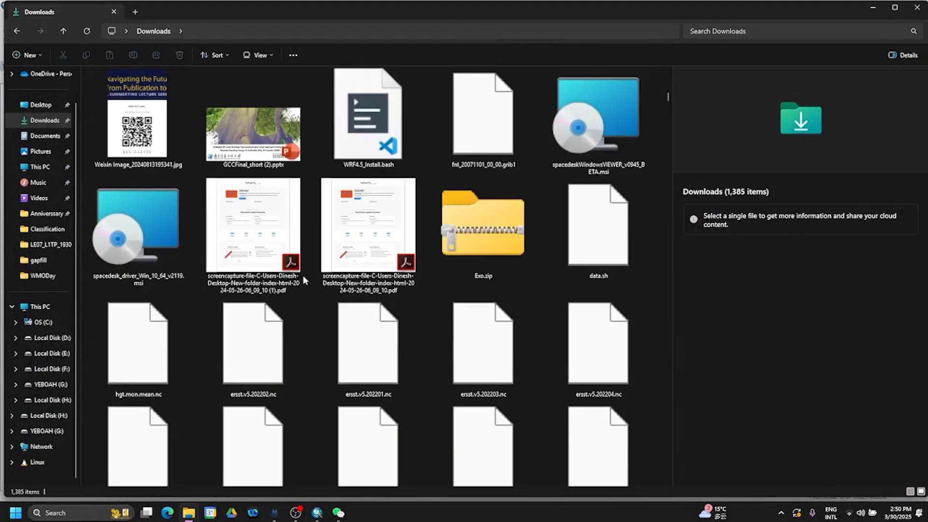
Step through the Downloads items whose names begin with T in search of Towns.rar.
left_click(160, 143)
key("t")
key("t")
key("t")
key("t")
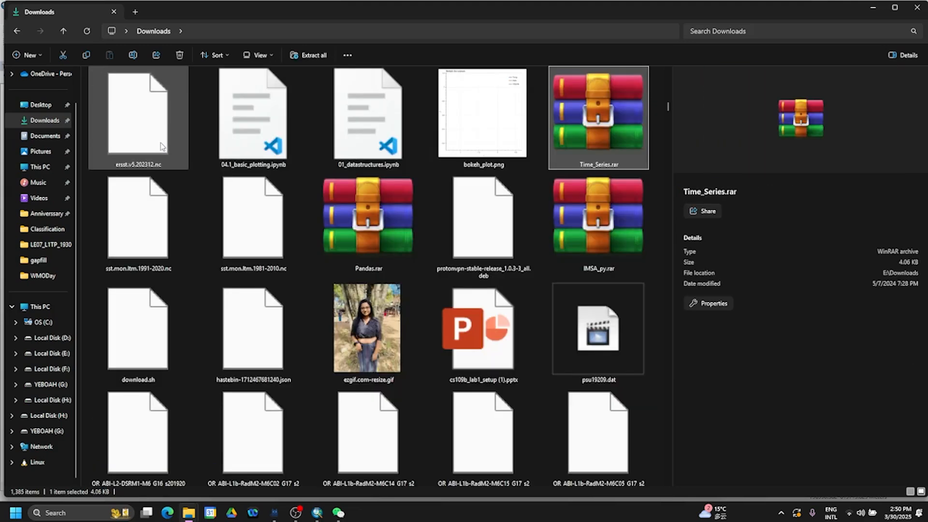
key("t")
key("t")
key("t")
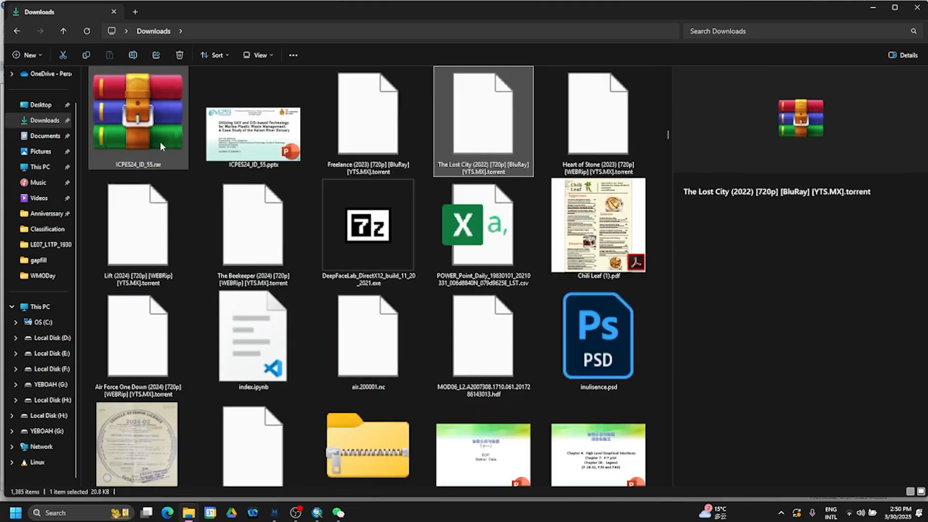
key("t")
key("t")
key("t")
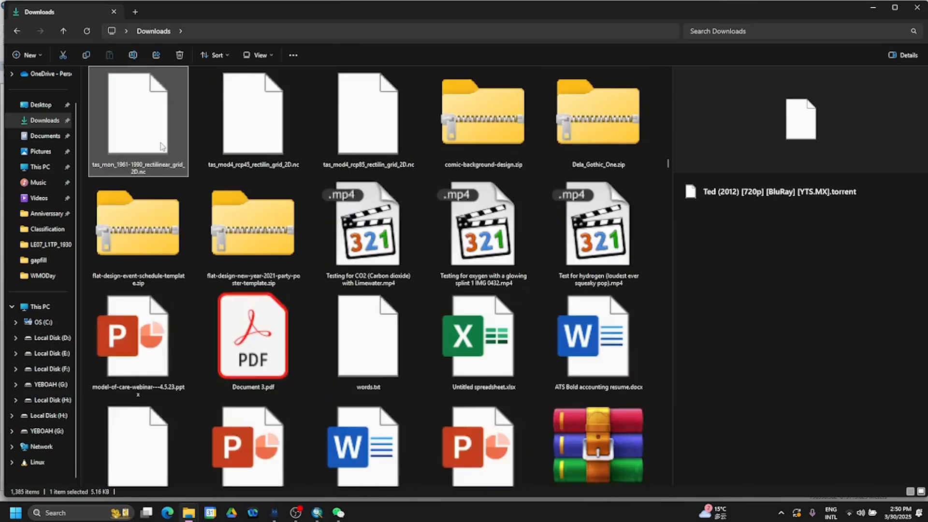
key("t")
key("t")
key("t")
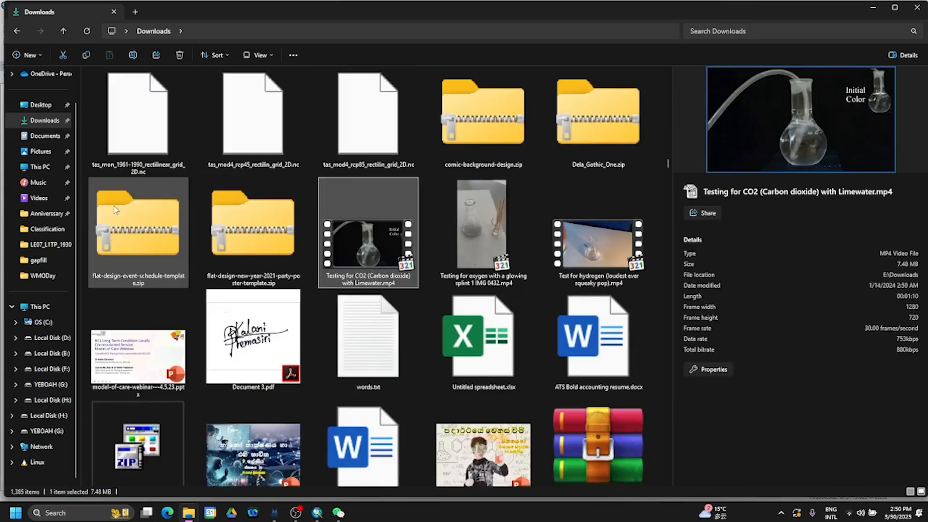
key("t")
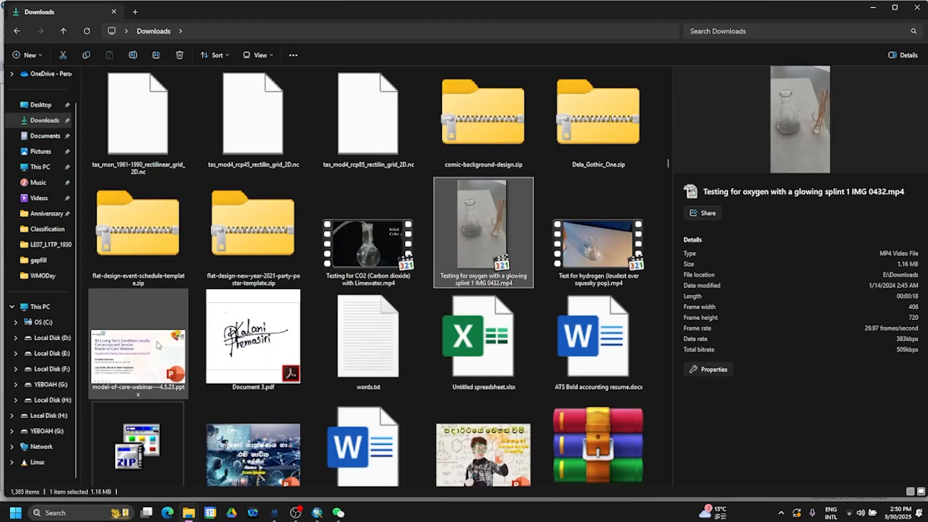
Return to the GIS DATA(300) folder and extract Towns.rar into a Towns subfolder.
left_click(189, 512)
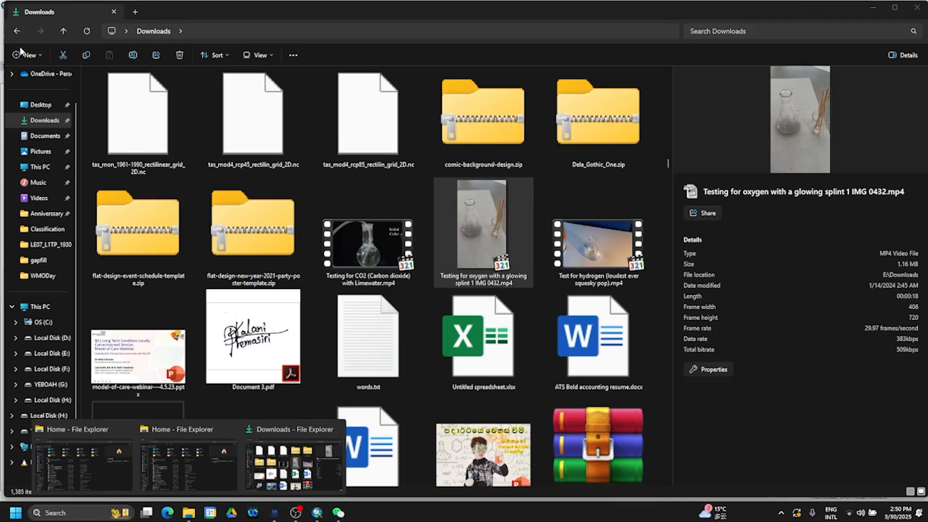
left_click(22, 30)
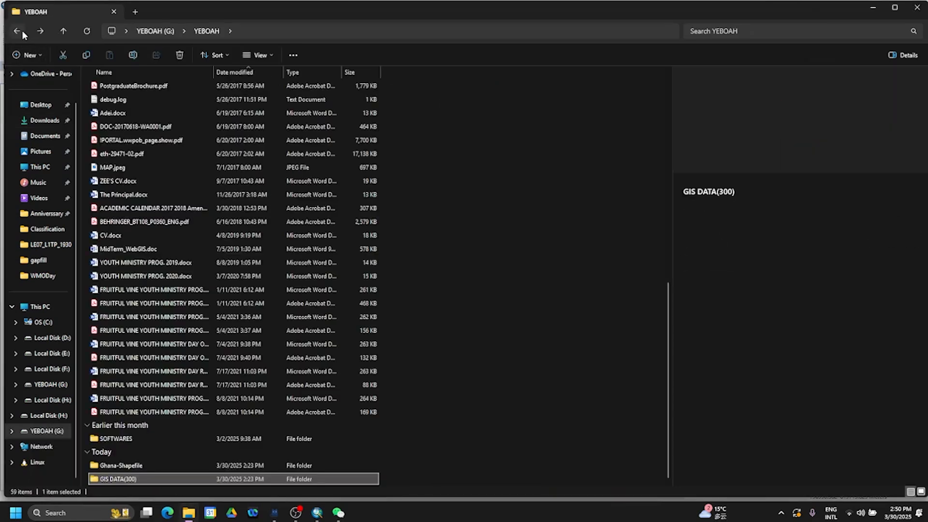
left_click(22, 31)
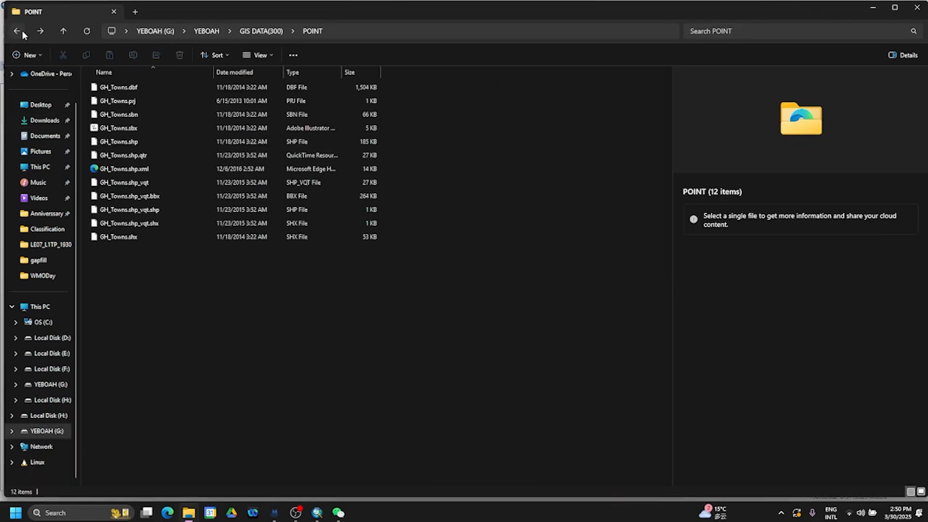
left_click(22, 30)
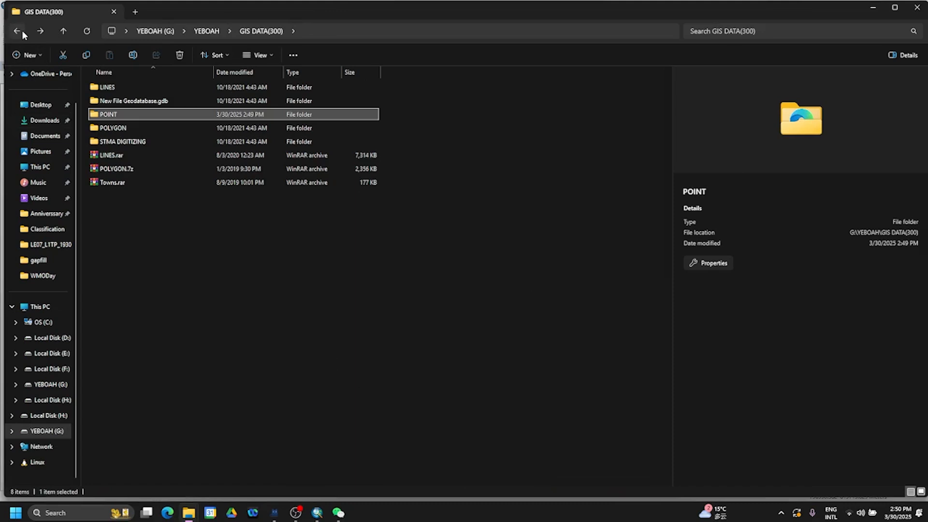
right_click(110, 185)
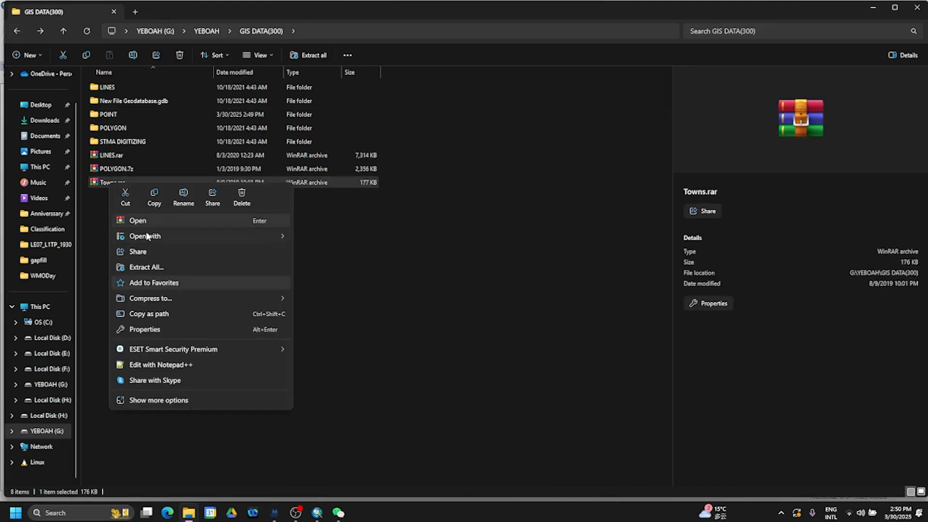
mouse_move(146, 236)
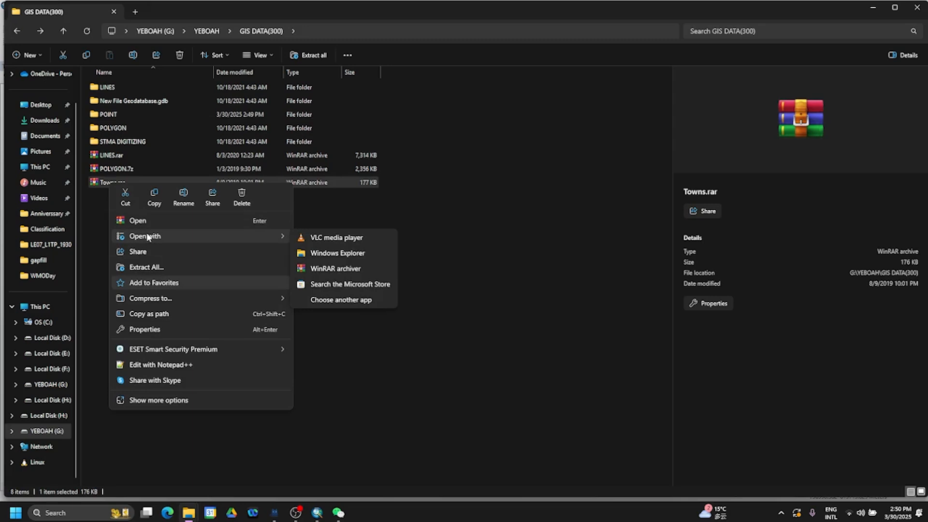
left_click(158, 402)
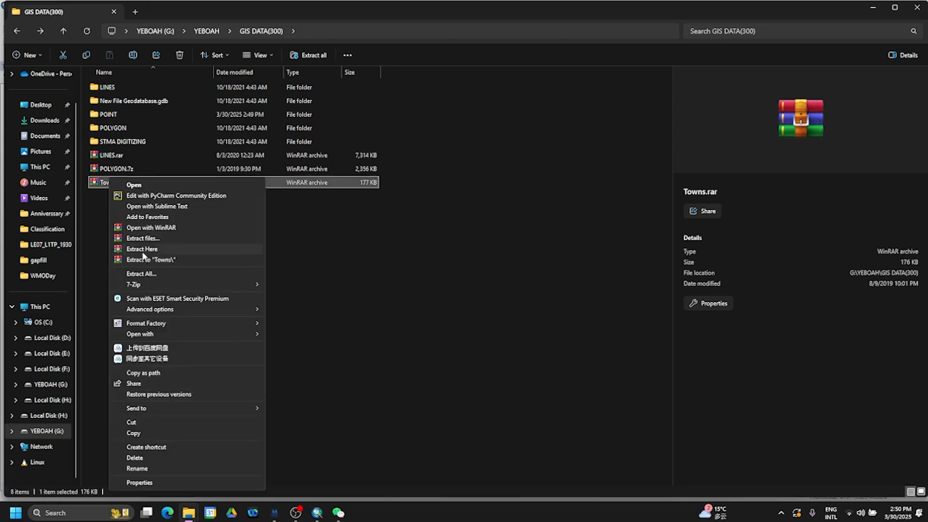
left_click_drag(143, 264, 133, 247)
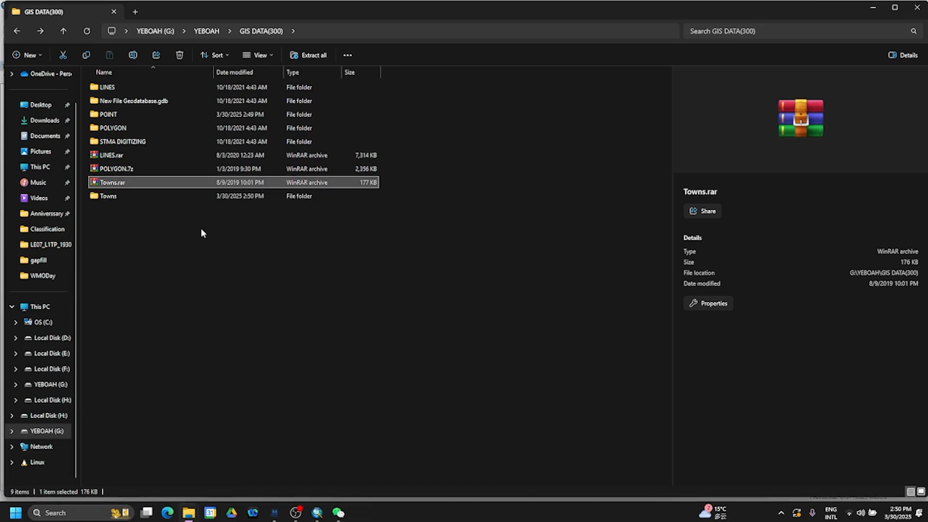
Open the extracted Towns\POINT folder, add GH_Towns.shp to the ArcMap map and dismiss the coordinate systems warning.
double_click(104, 194)
double_click(110, 89)
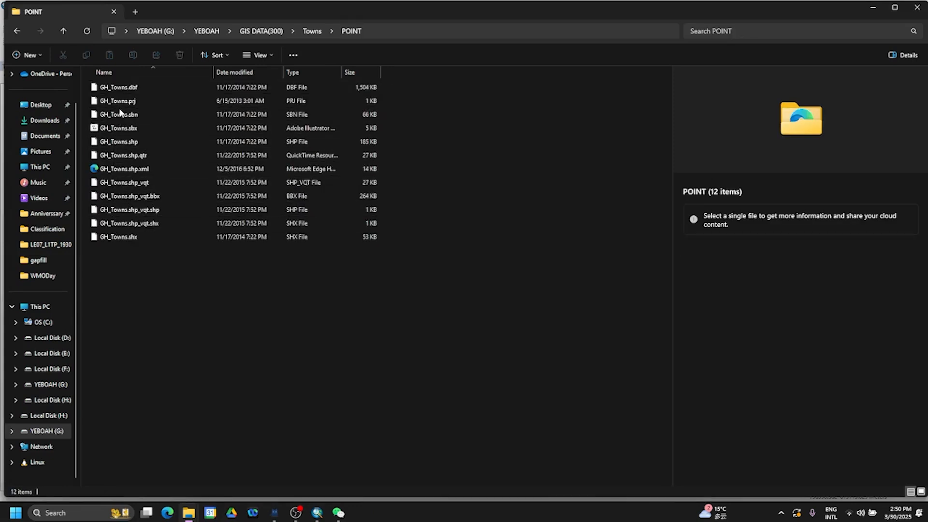
left_click_drag(120, 143, 356, 373)
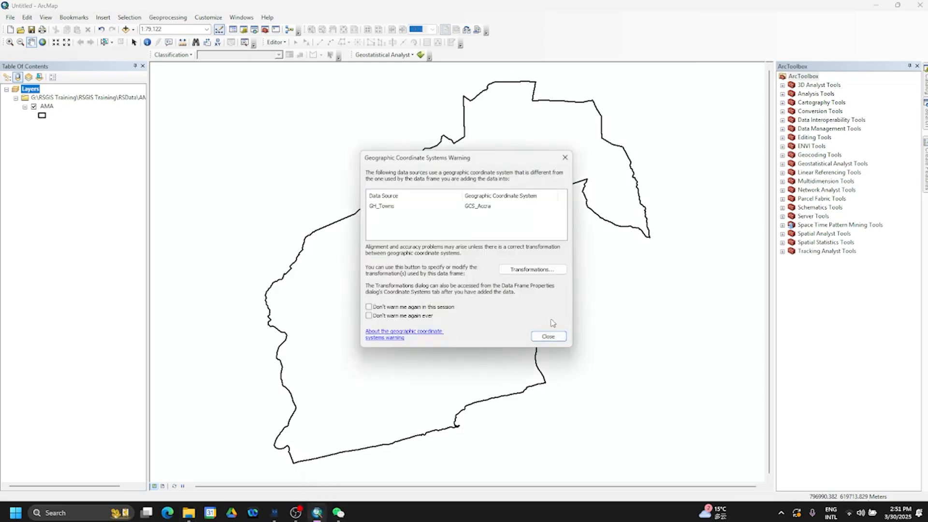
left_click(548, 335)
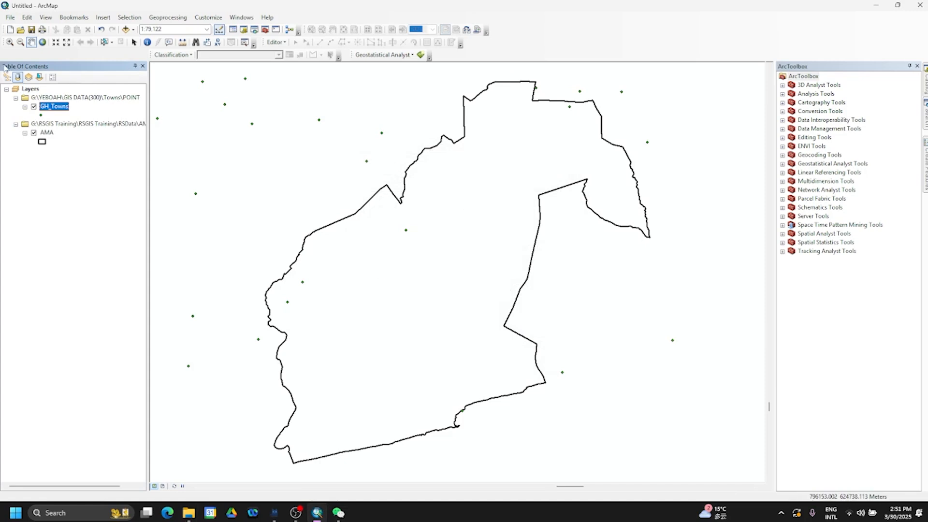
Undo the latest layer changes to bring back GH_Towns_Clip1, and turn off that layer's feature labels.
left_click(101, 29)
left_click(101, 31)
left_click(101, 31)
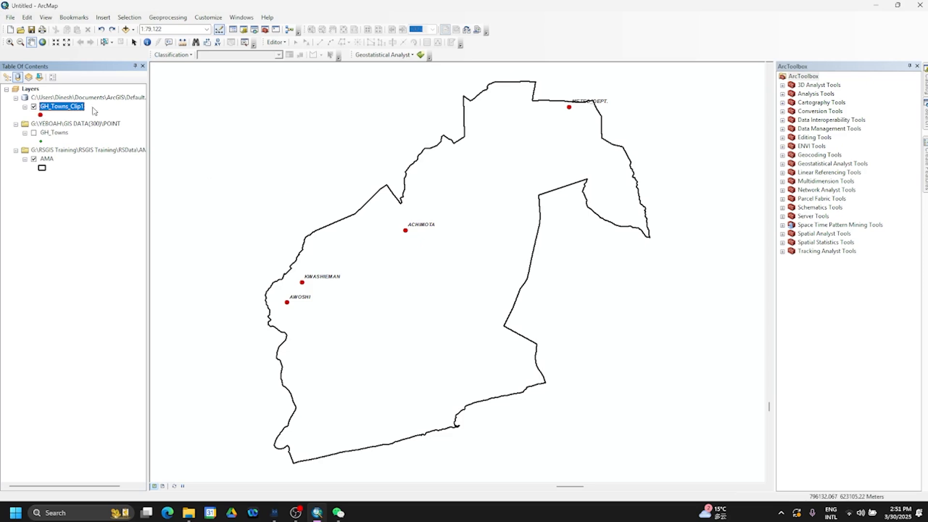
right_click(77, 112)
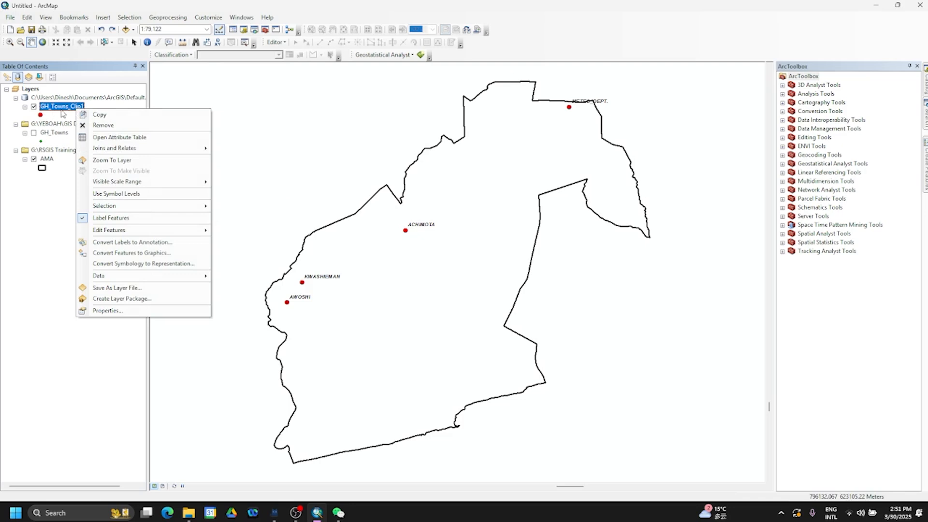
left_click(110, 218)
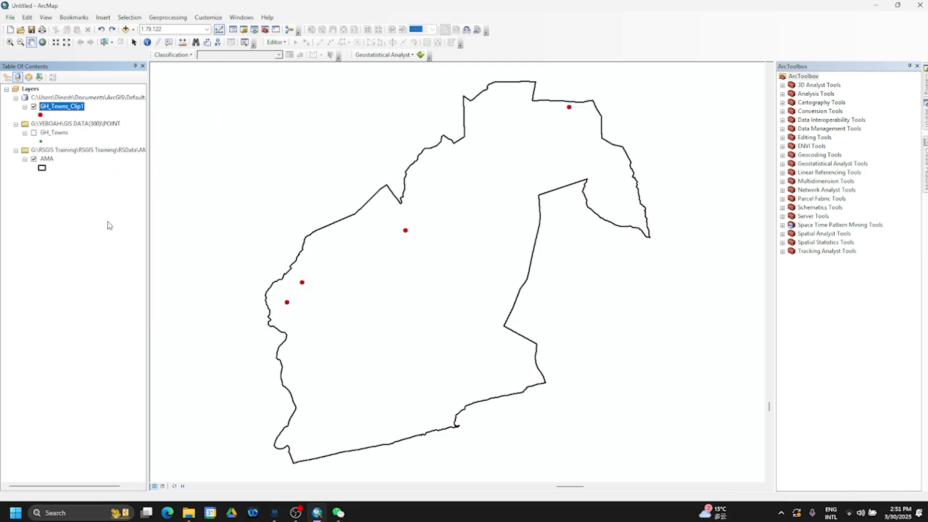
Choose the Diamond 1 marker for the GH_Towns_Clip1 points and colour it bright green.
left_click(40, 115)
scroll(226, 239, "down", 5)
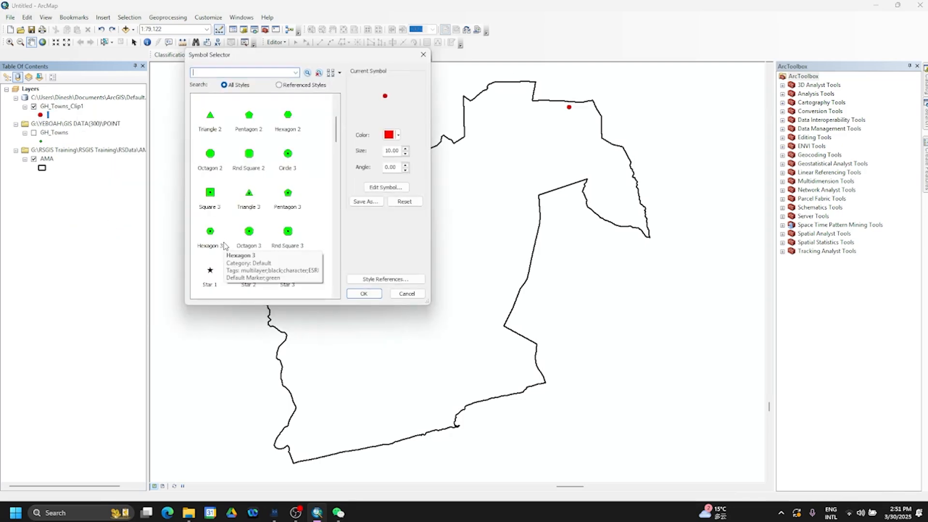
scroll(231, 189, "up", 3)
left_click(248, 137)
scroll(289, 207, "down", 5)
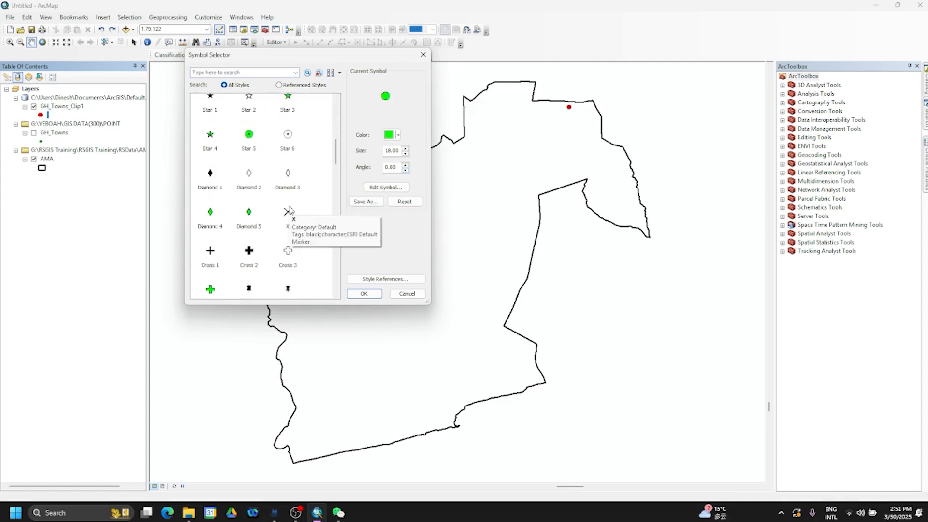
scroll(290, 210, "up", 3)
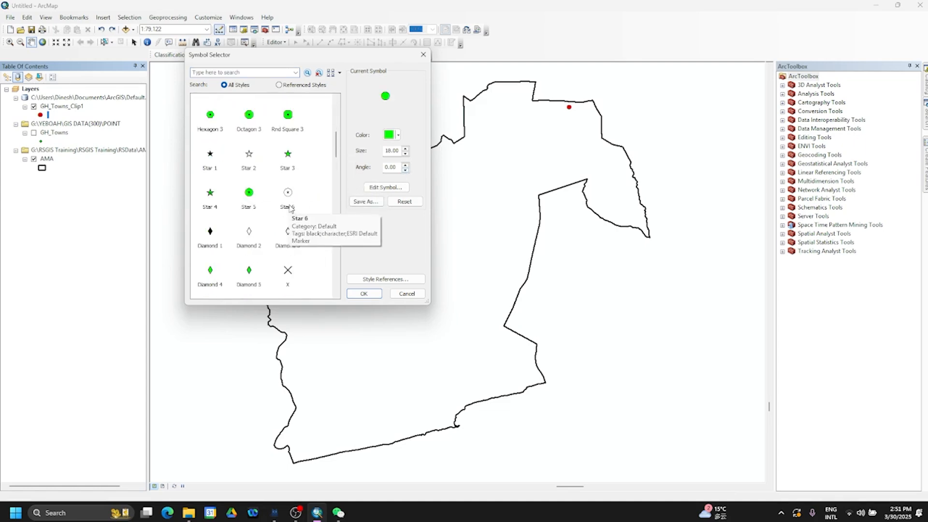
left_click(210, 231)
left_click(398, 135)
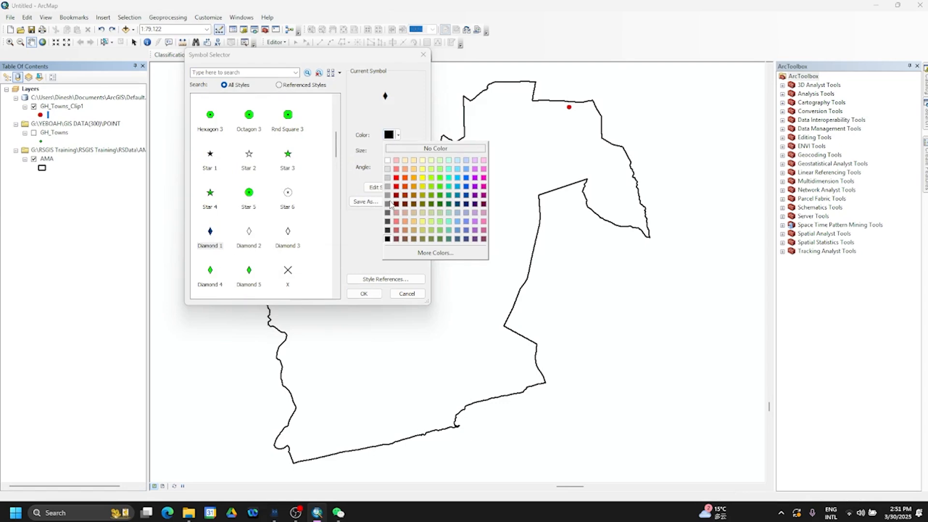
left_click(439, 186)
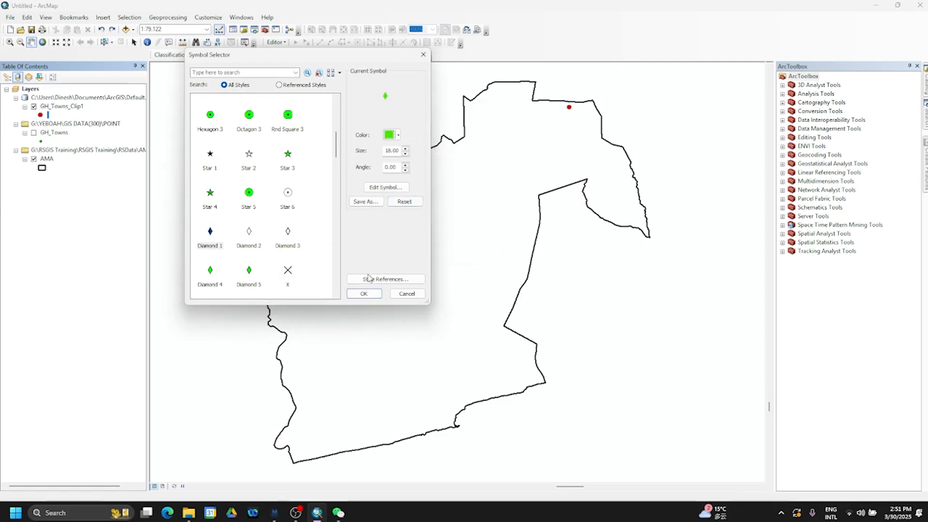
Reduce the diamond marker's size to 9 and open its colour palette.
left_click(405, 153)
left_click(405, 153)
left_click(405, 153)
type("9")
left_click(398, 134)
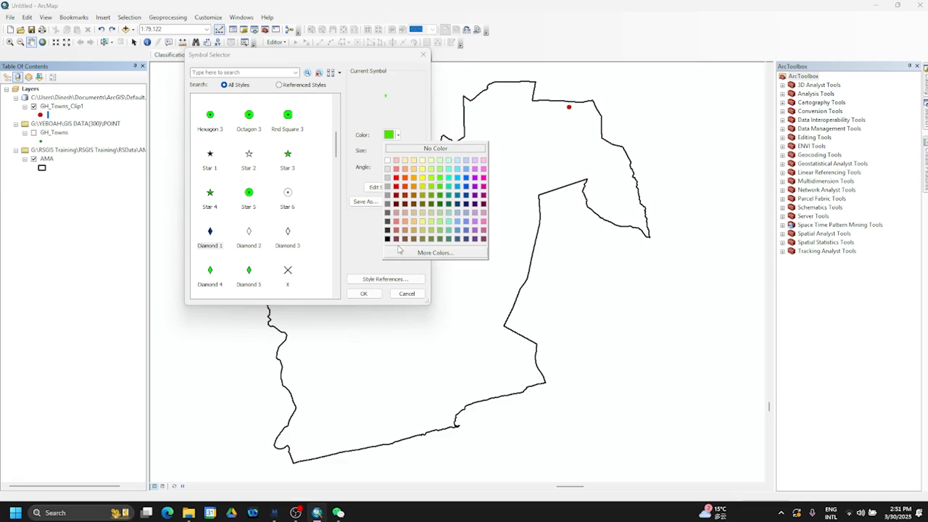
Recolour the Diamond 1 marker of the GH_Towns_Clip1 layer dark green and apply the symbol.
left_click(433, 208)
left_click(363, 294)
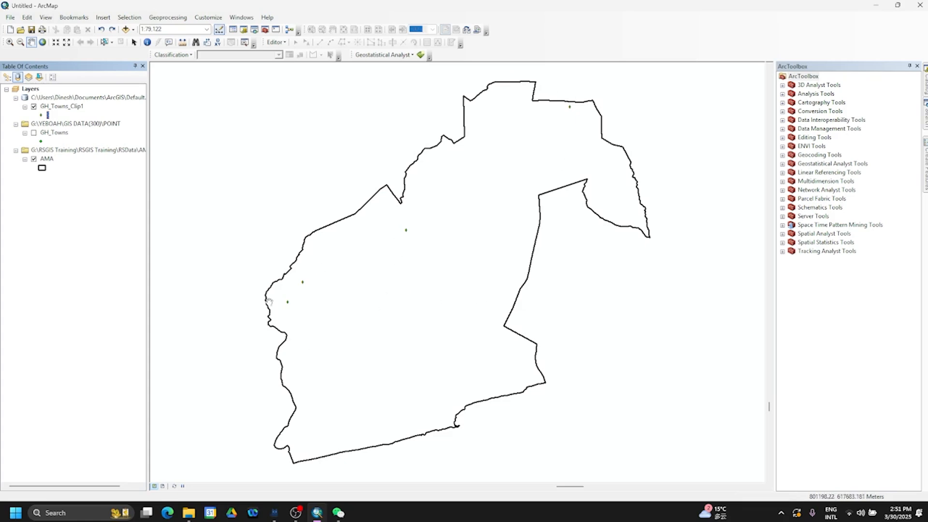
Turn on feature labels for the GH_Towns_Clip1 layer, using TOWN_NAME as the label field, and apply the layer properties.
left_click(57, 108)
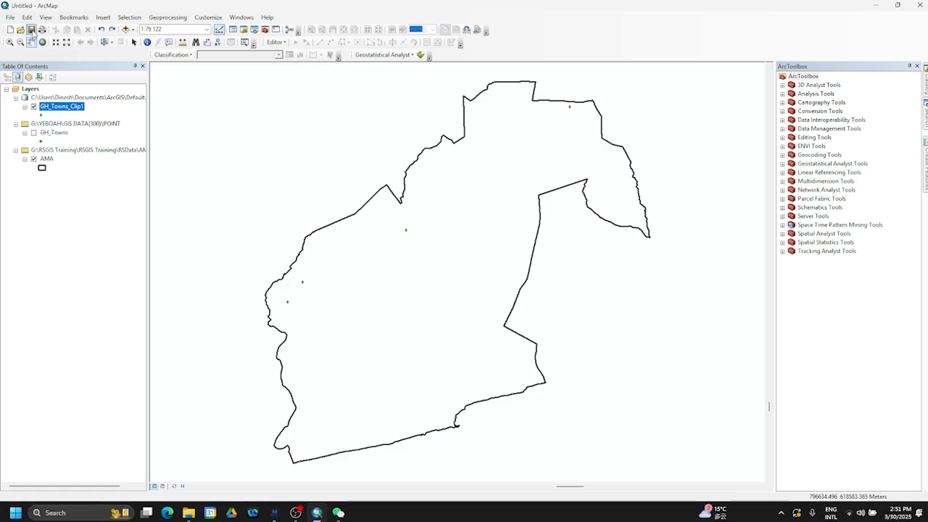
right_click(62, 110)
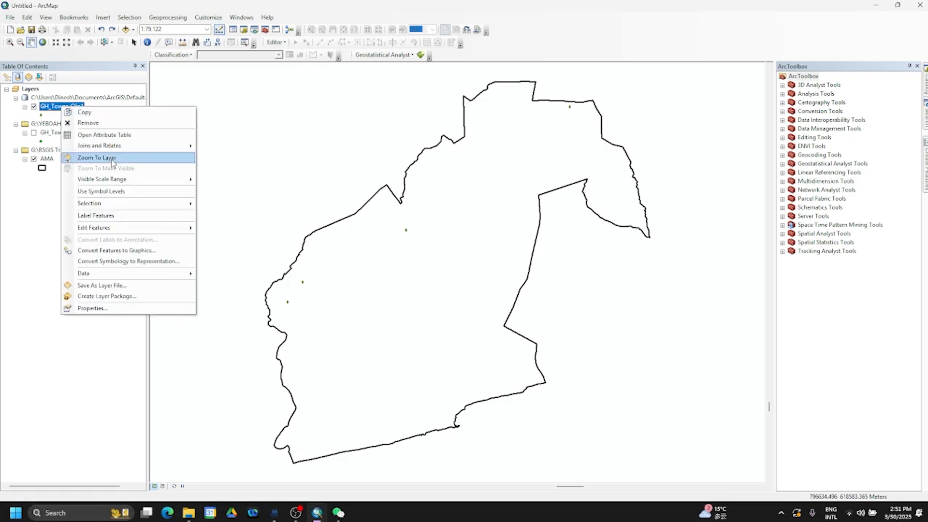
left_click(107, 304)
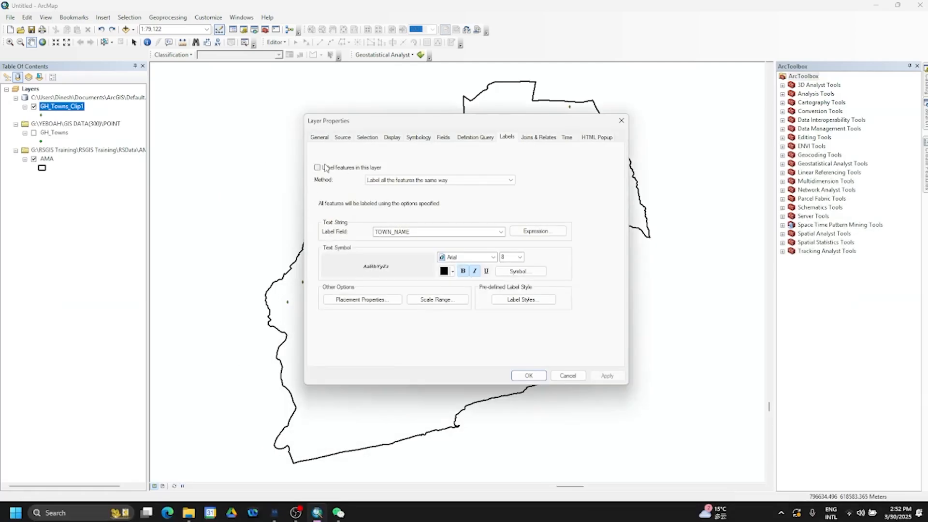
left_click(317, 168)
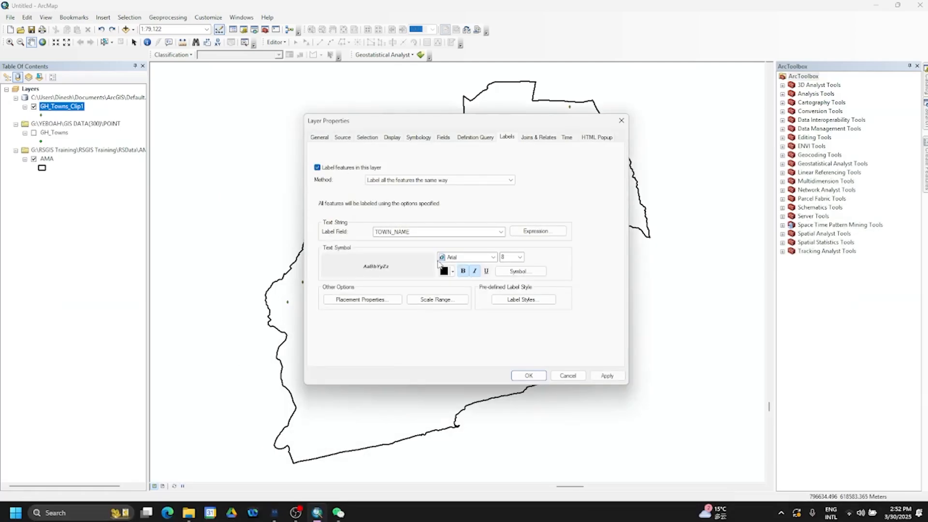
left_click(501, 232)
left_click(502, 232)
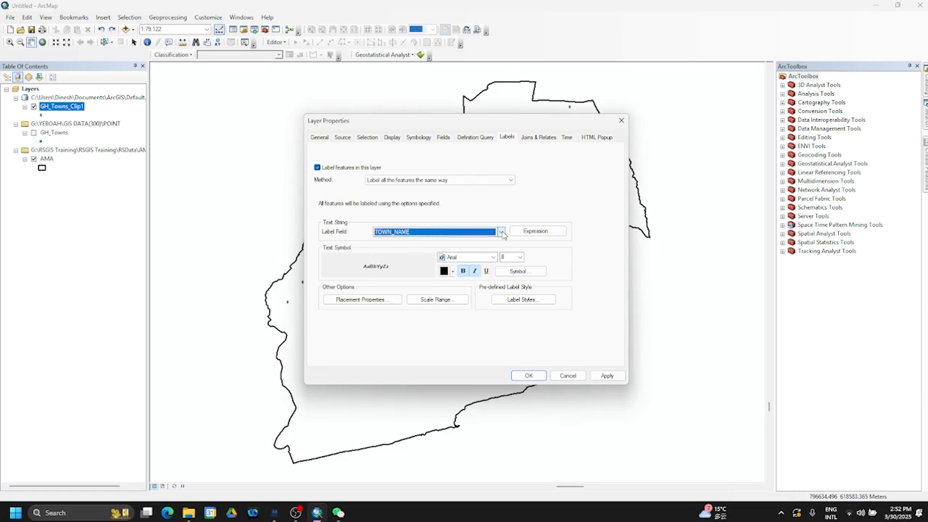
left_click(501, 233)
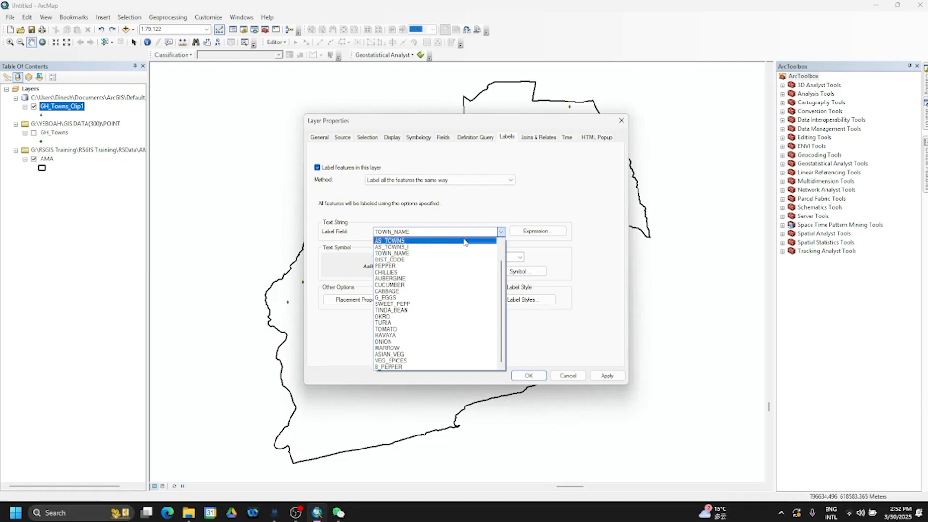
left_click(427, 255)
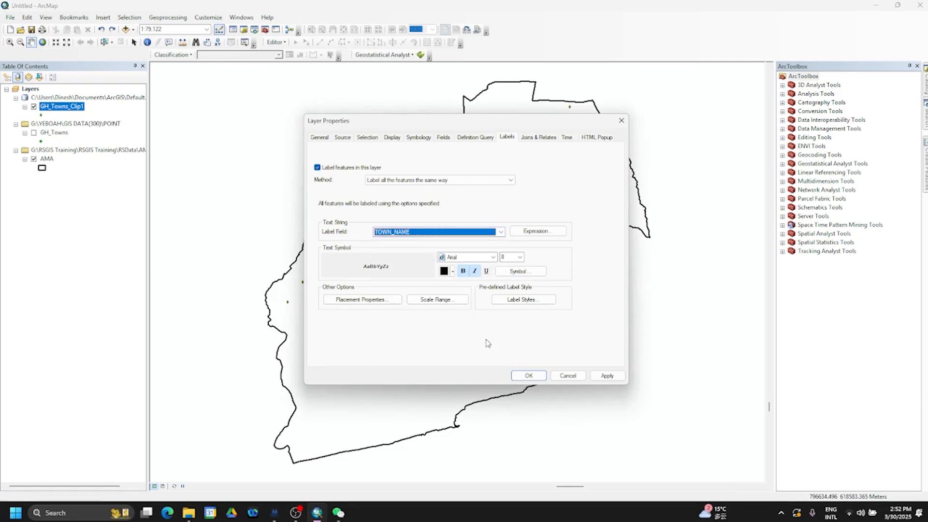
left_click(605, 376)
left_click(607, 376)
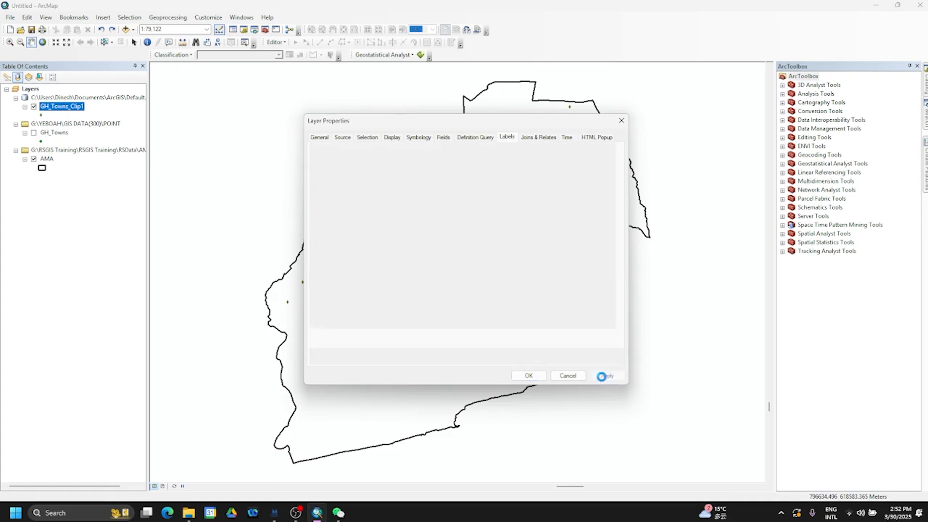
left_click(528, 375)
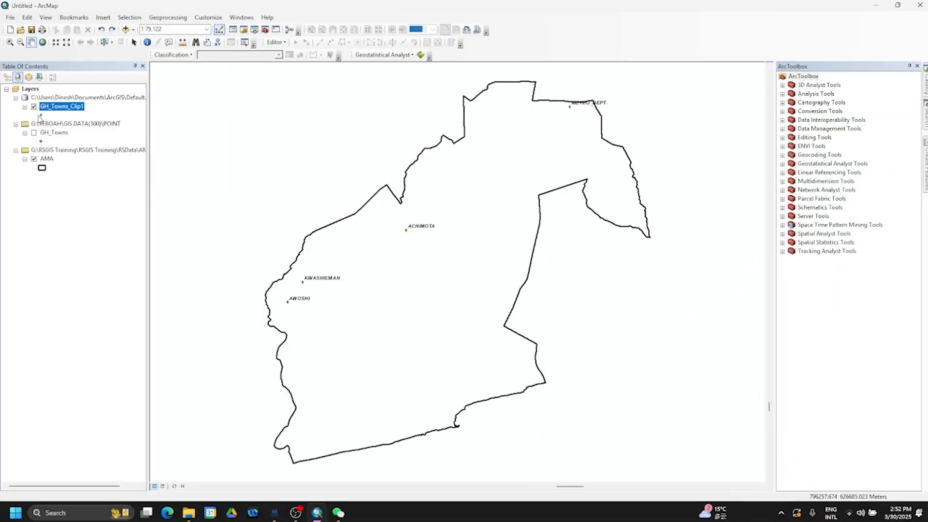
Change the GH_Towns_Clip1 point symbol to Circle 3 in red with size 10.
left_click(40, 115)
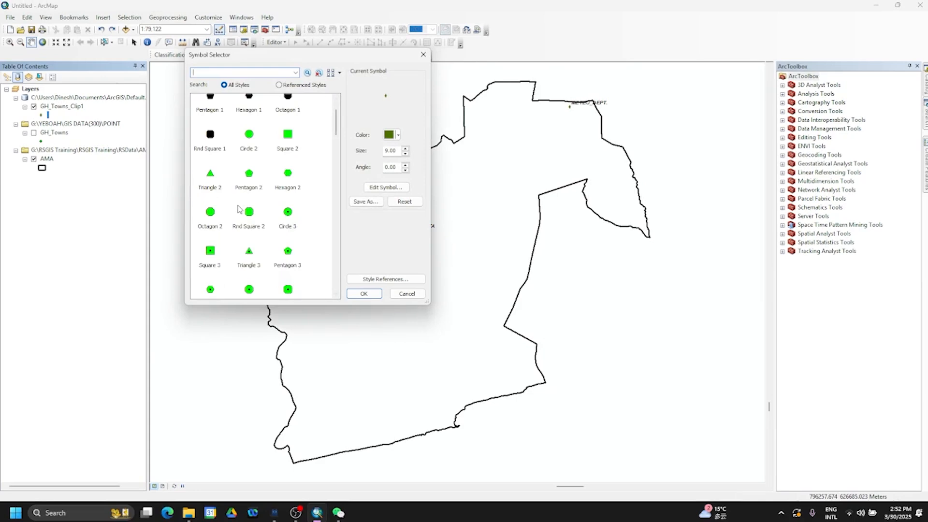
left_click(288, 212)
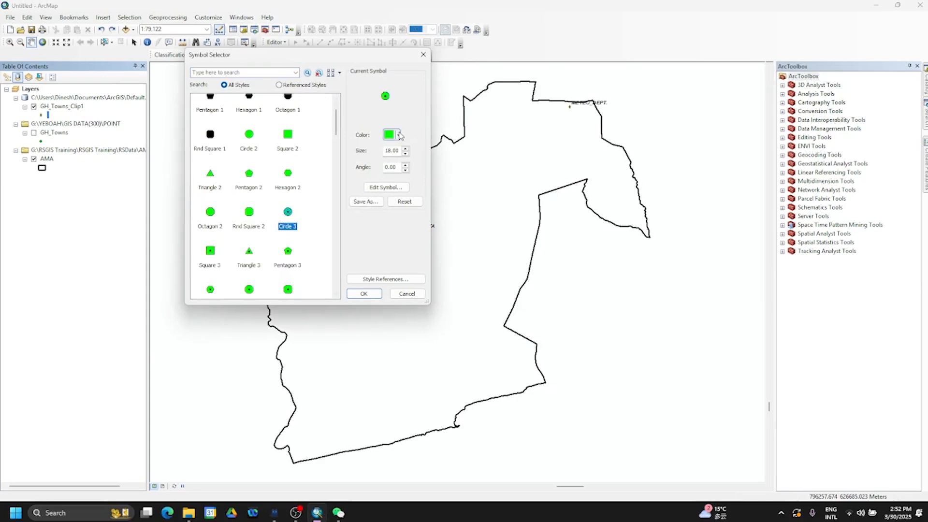
left_click(397, 135)
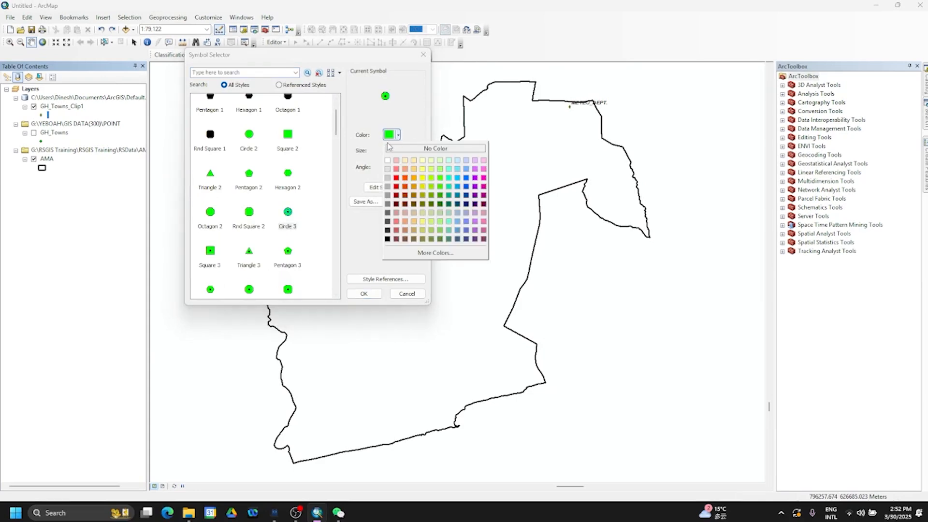
left_click(396, 178)
double_click(405, 154)
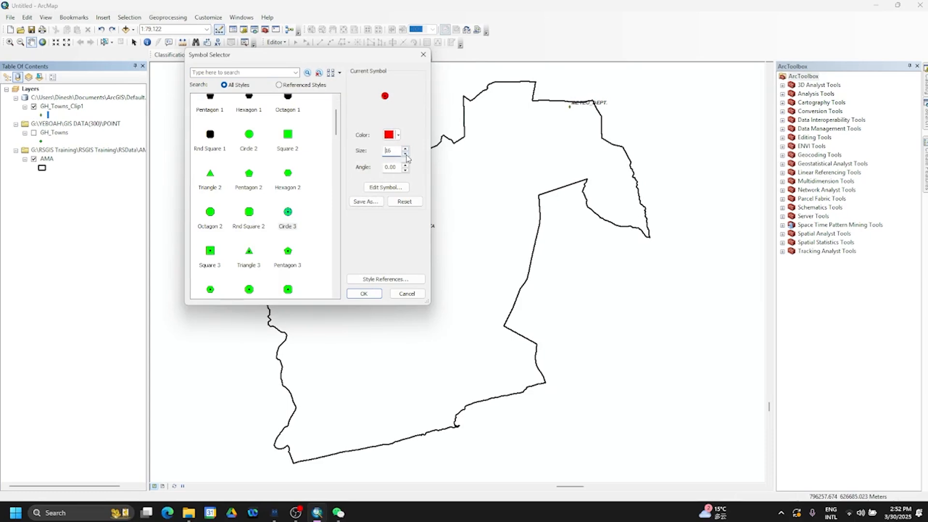
triple_click(407, 154)
left_click(406, 154)
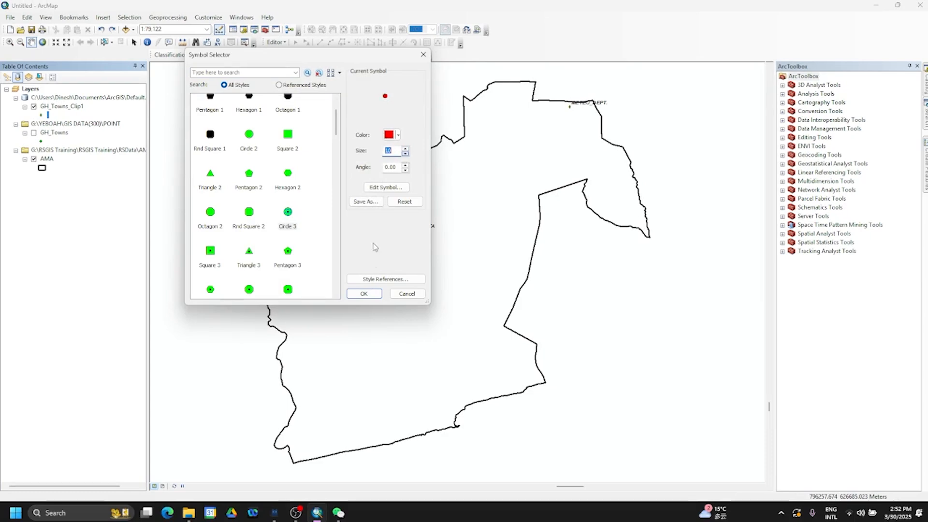
left_click(374, 295)
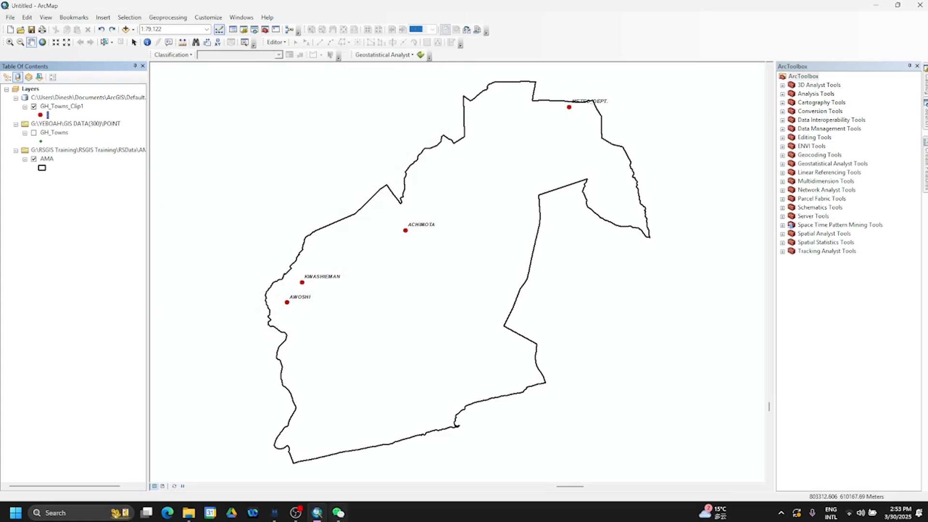
Look over the shared data archives in the WeChat group IMSA SWT P2 RS&GIS and return to ArcMap.
left_click(338, 512)
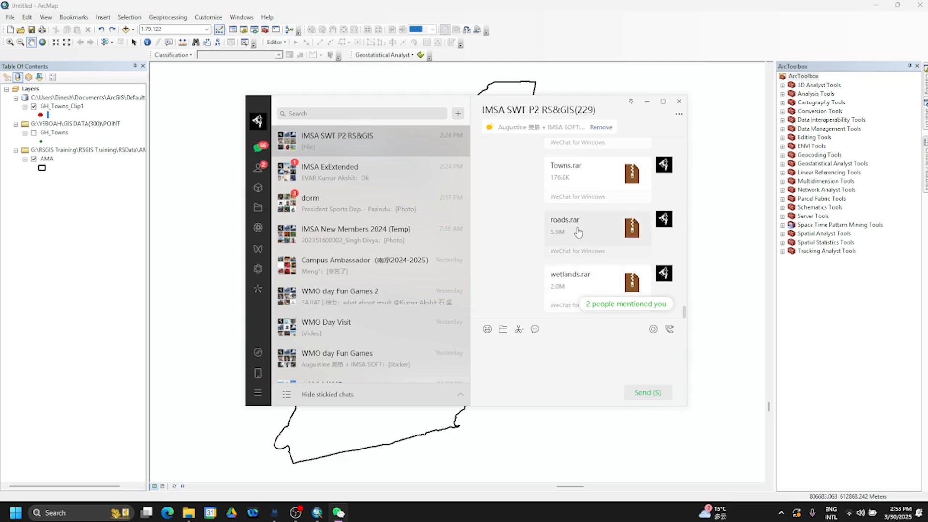
left_click(494, 64)
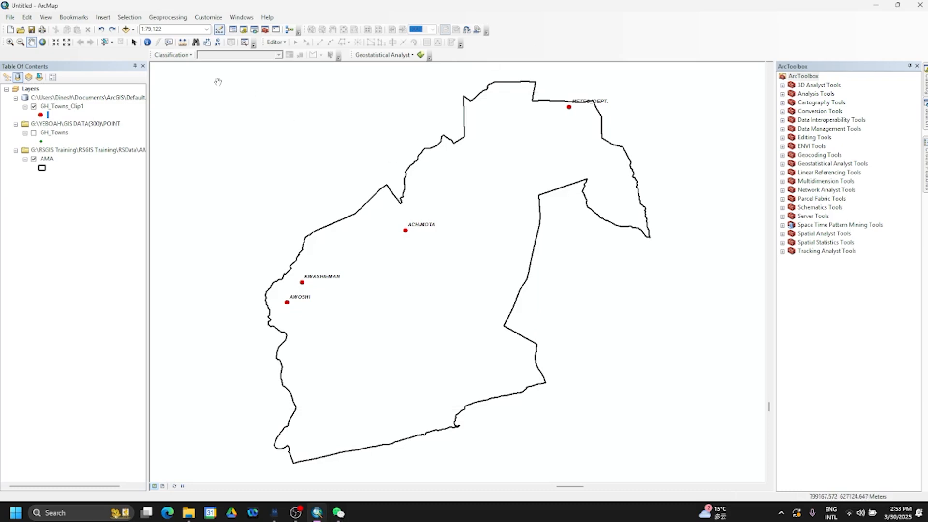
Start adding data and create a folder connection to G:\YEBOAH\Ghana-Shapefile.
left_click(125, 30)
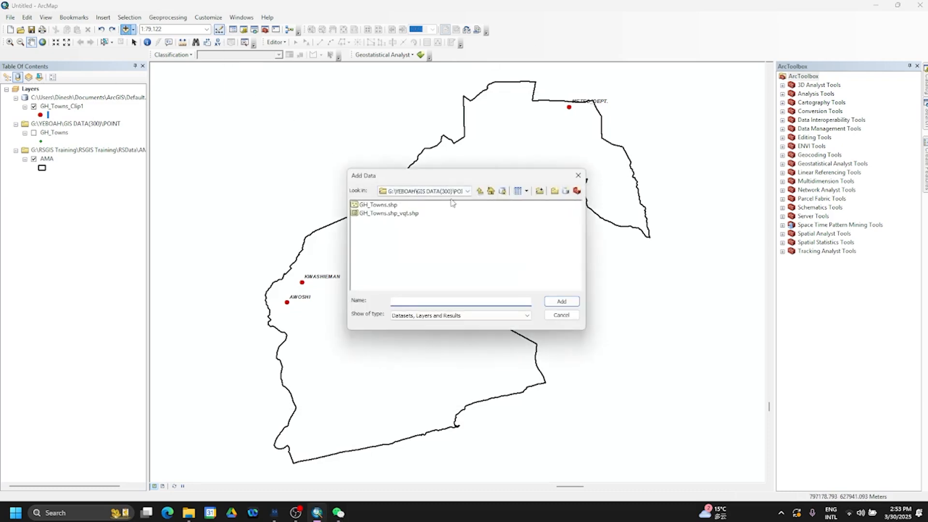
left_click(480, 190)
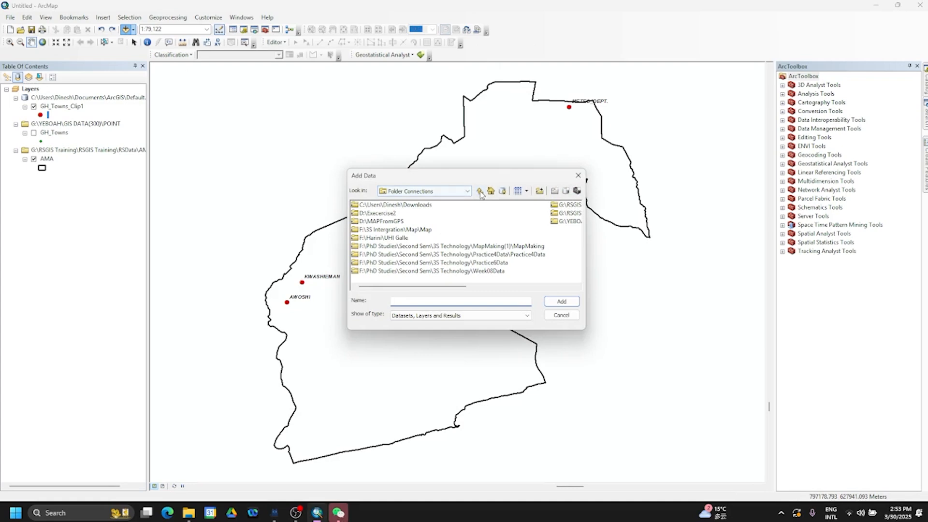
left_click(479, 191)
left_click(469, 191)
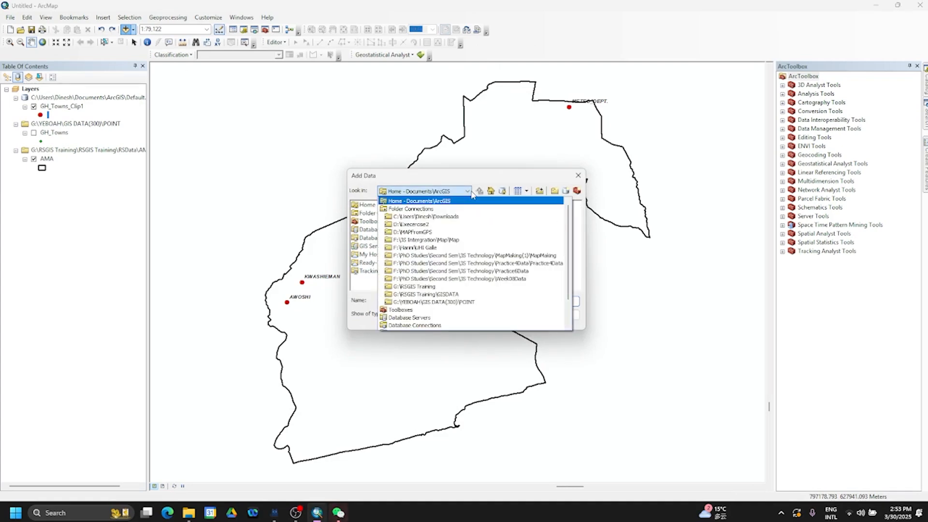
left_click(539, 192)
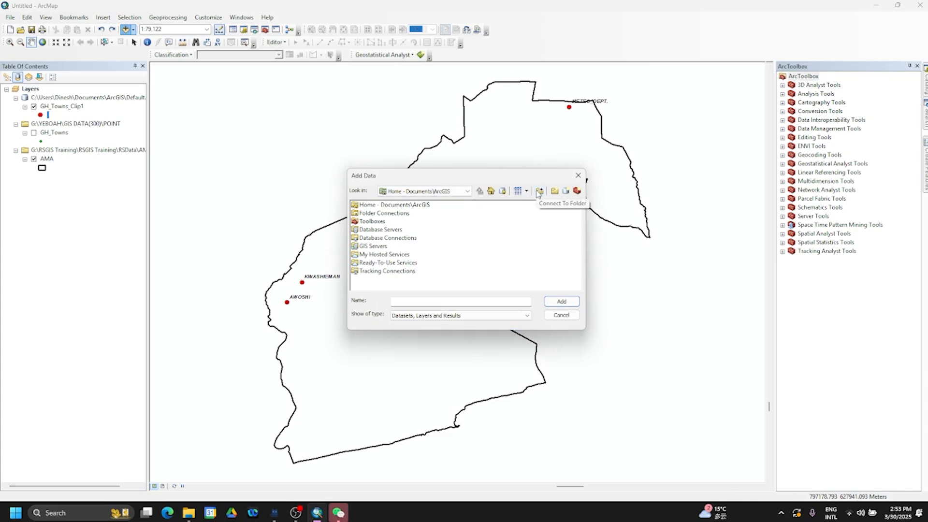
left_click(540, 192)
scroll(454, 266, "down", 3)
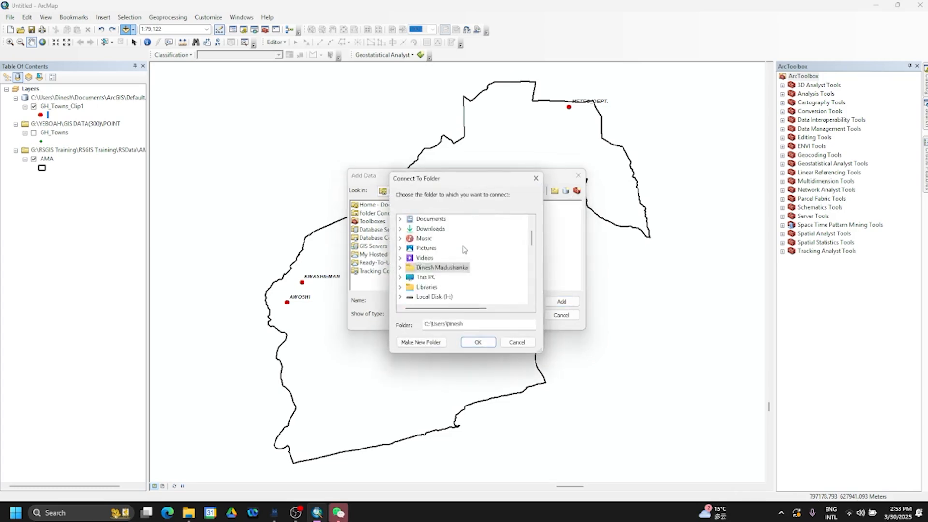
scroll(453, 269, "down", 3)
scroll(442, 278, "up", 5)
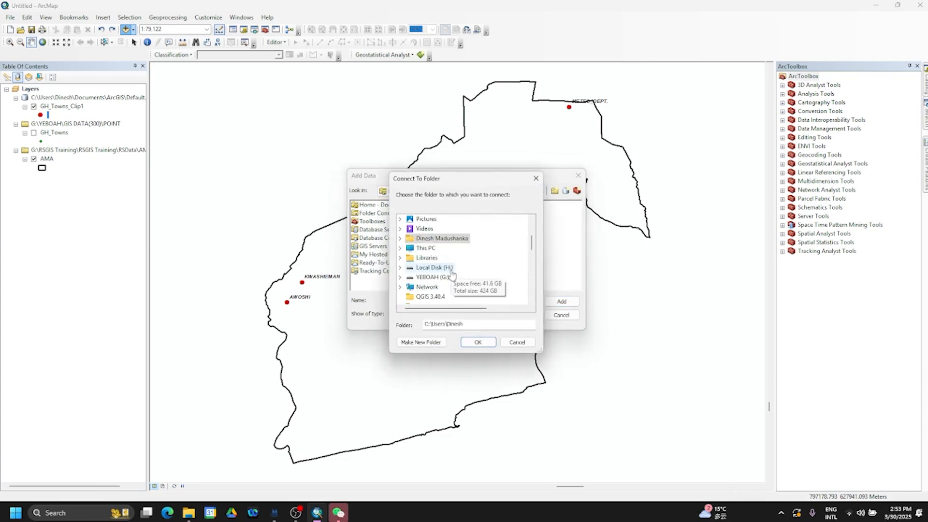
double_click(432, 277)
scroll(451, 266, "down", 3)
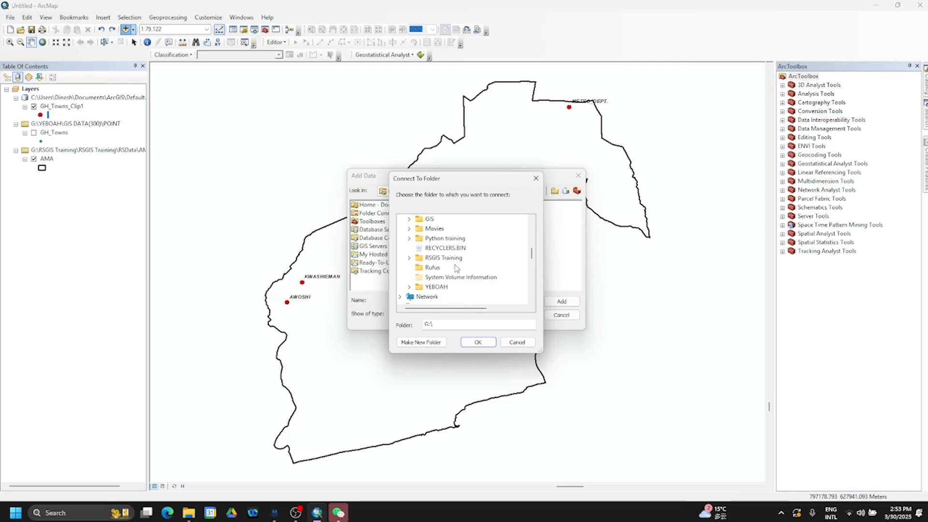
scroll(453, 271, "up", 2)
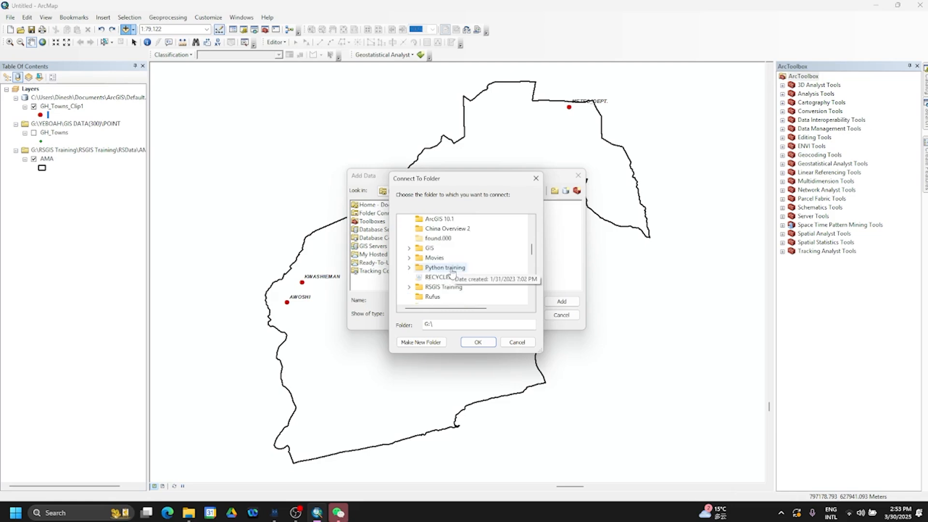
scroll(447, 275, "down", 1)
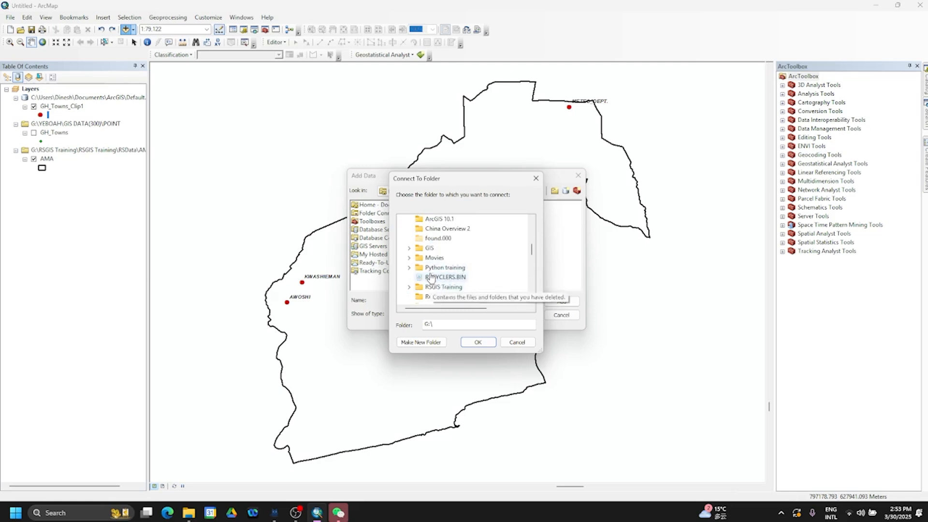
scroll(434, 277, "up", 1)
scroll(444, 277, "down", 3)
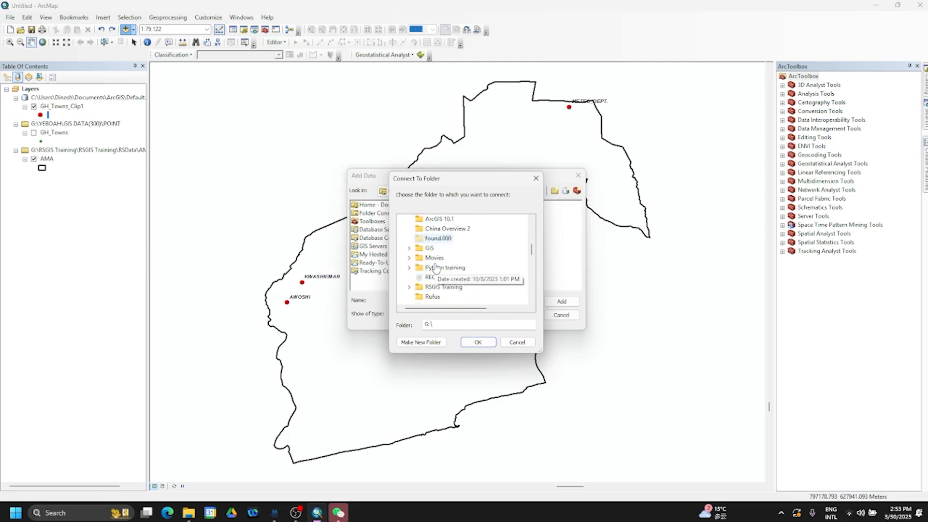
left_click(438, 257)
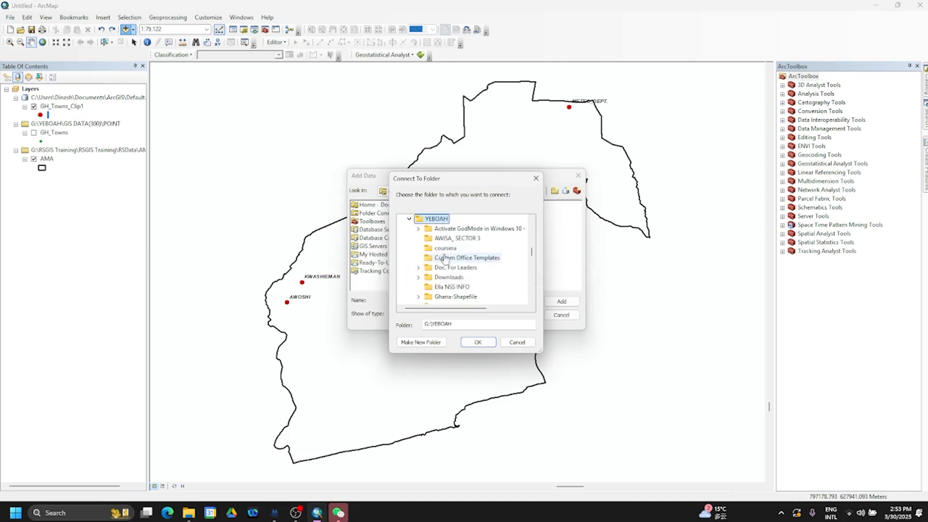
scroll(452, 261, "down", 4)
scroll(449, 260, "up", 3)
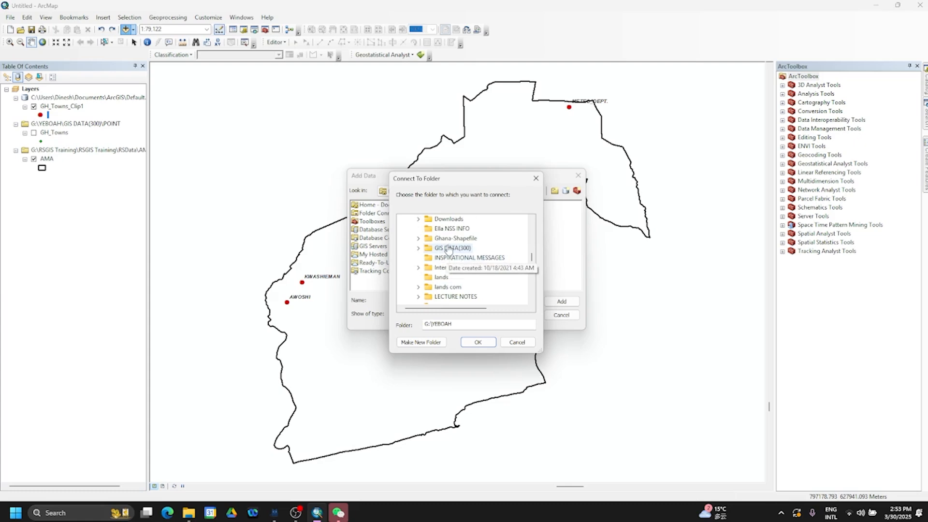
left_click(449, 238)
left_click(471, 338)
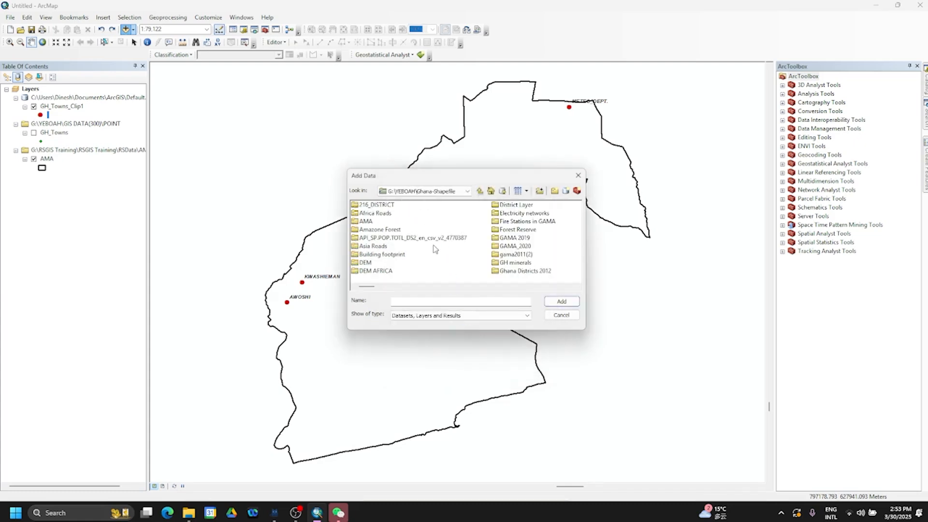
Add the Ghana_wetlands.shp shapefile from the Ghana-Shapefile folder to the map.
scroll(435, 249, "down", 3)
scroll(435, 248, "down", 4)
scroll(434, 249, "down", 2)
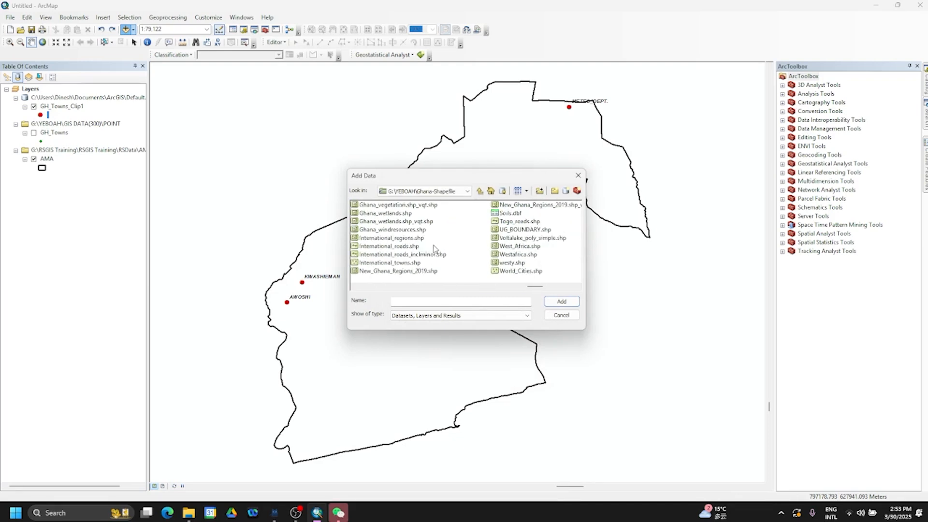
double_click(391, 213)
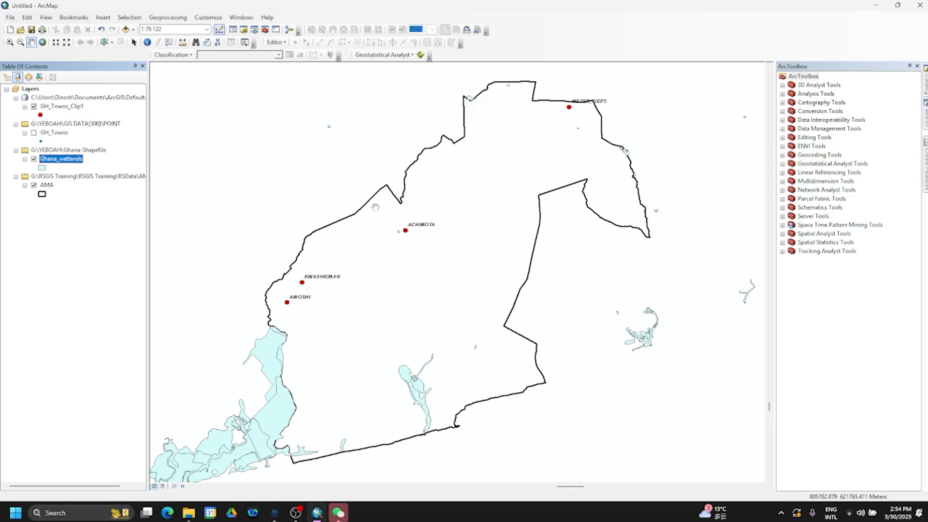
Switch to the File Explorer window showing the POINT folder.
mouse_move(193, 515)
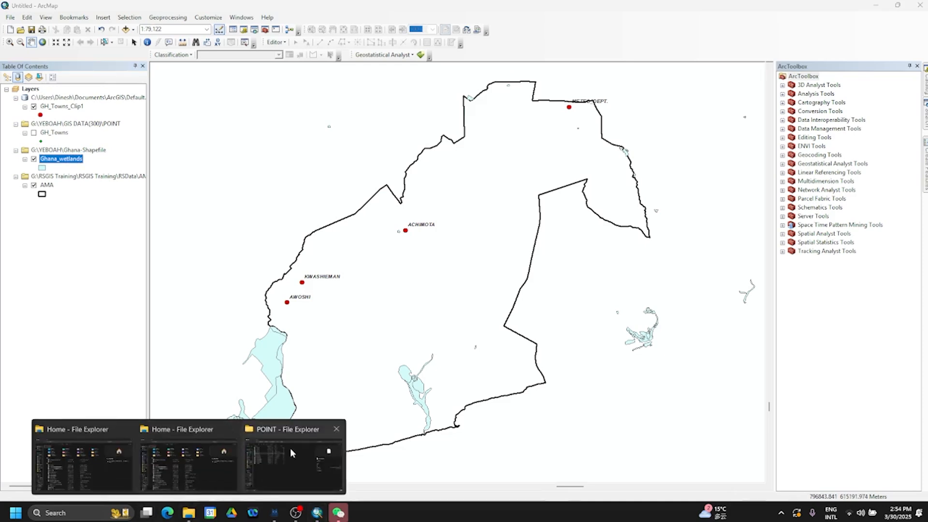
left_click(289, 455)
left_click_drag(122, 142, 430, 510)
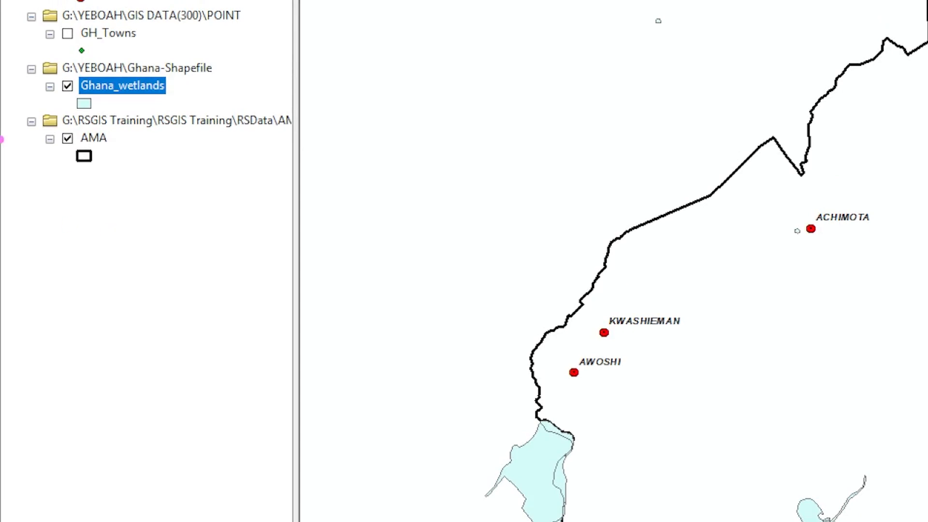
mouse_move(48, 74)
left_mouse_down()
mouse_move(178, 117)
mouse_move(192, 112)
left_mouse_up()
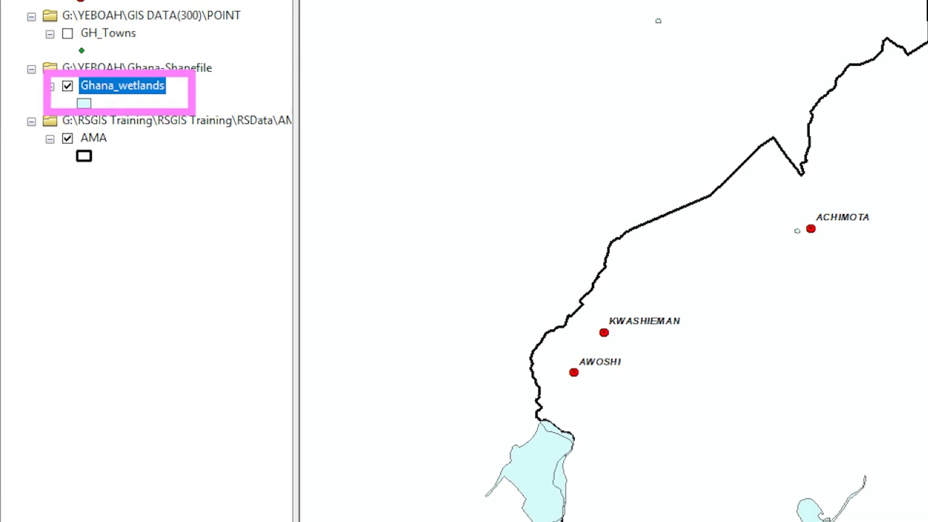
key("Escape")
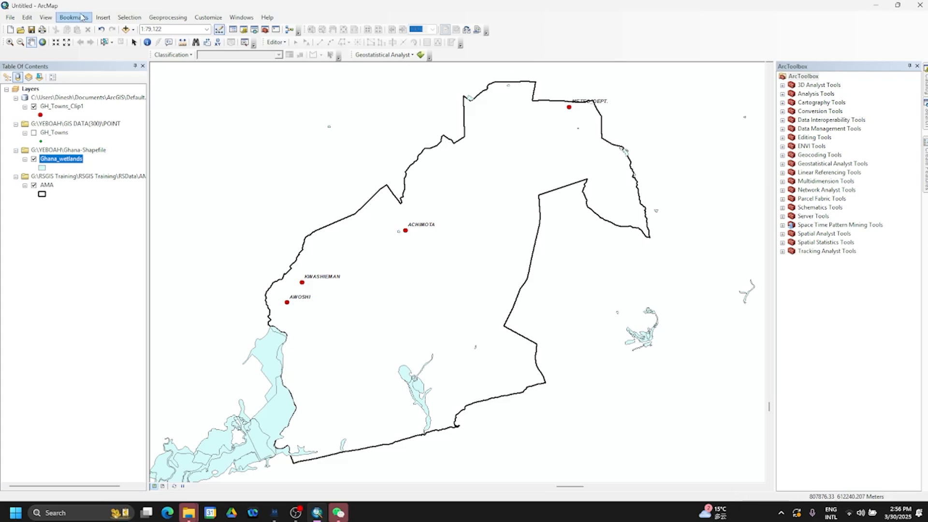
left_click(175, 19)
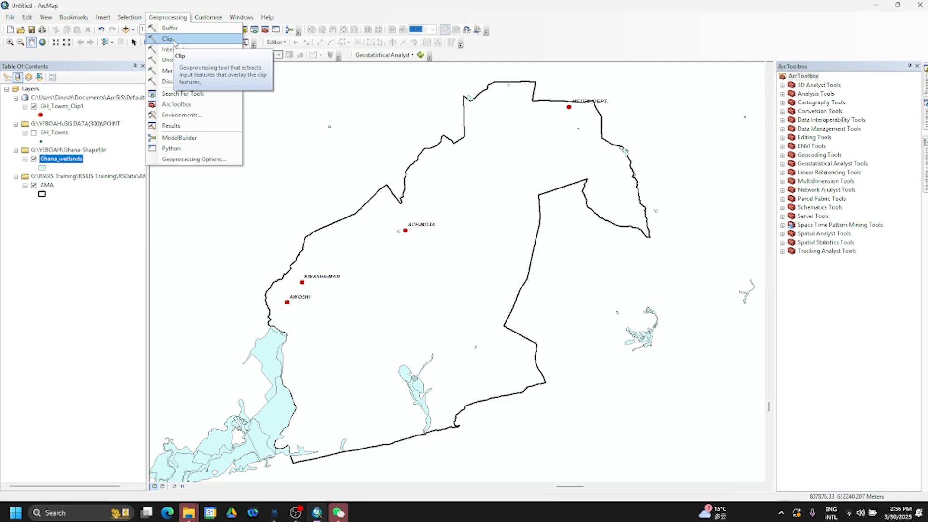
left_click(169, 18)
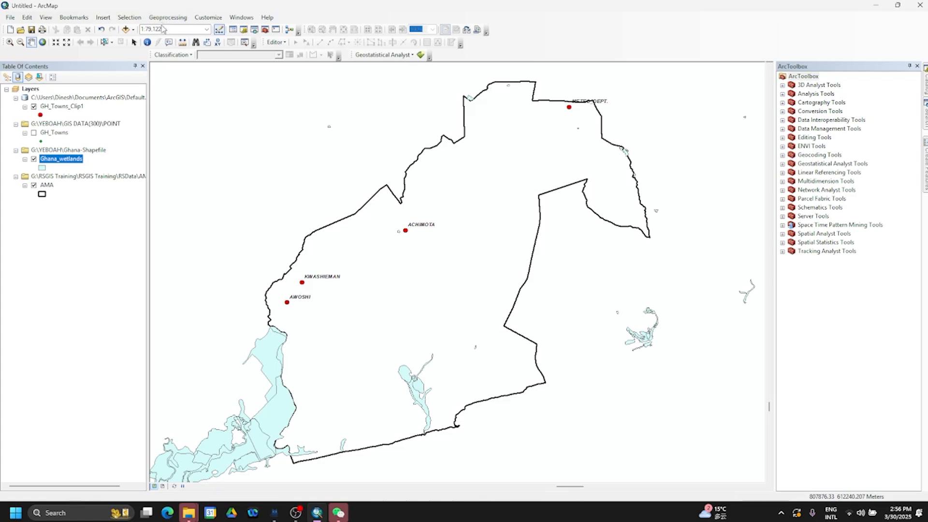
Clip the Ghana_wetlands layer to the AMA boundary with the Clip geoprocessing tool and hide the original wetlands layer.
left_click(168, 18)
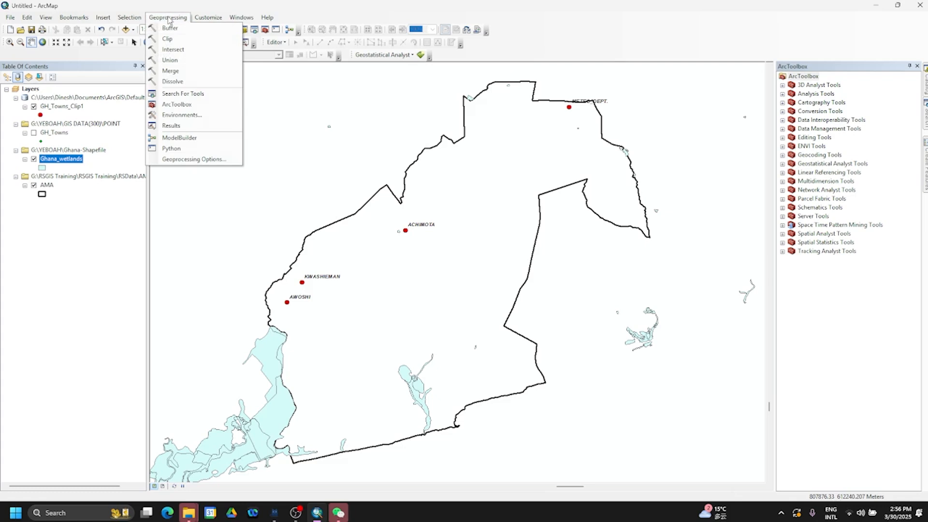
left_click(170, 39)
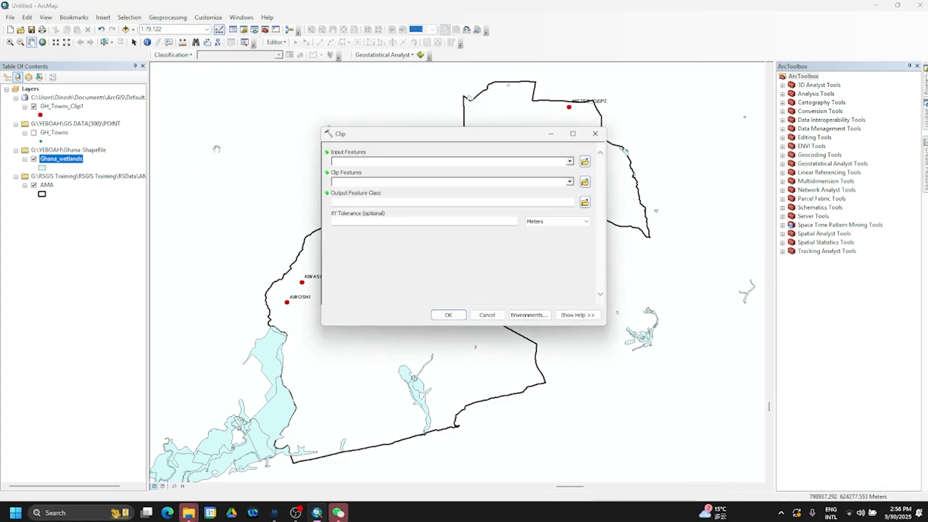
left_click_drag(454, 138, 417, 137)
left_click(533, 157)
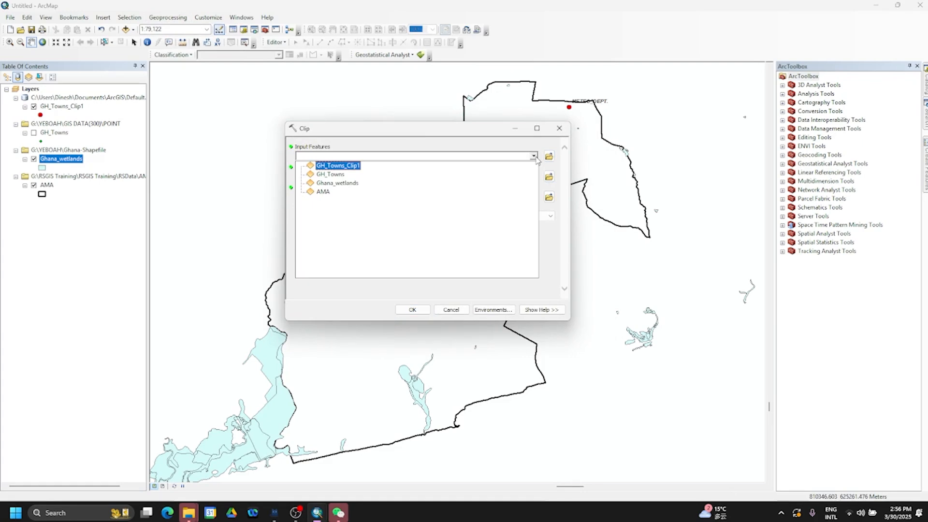
left_click(337, 183)
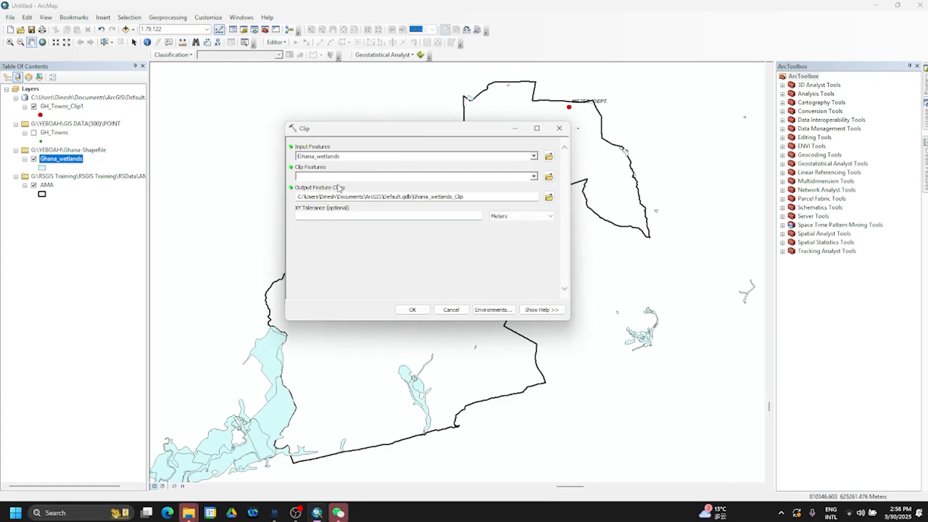
left_click(534, 177)
left_click(318, 213)
left_click(412, 310)
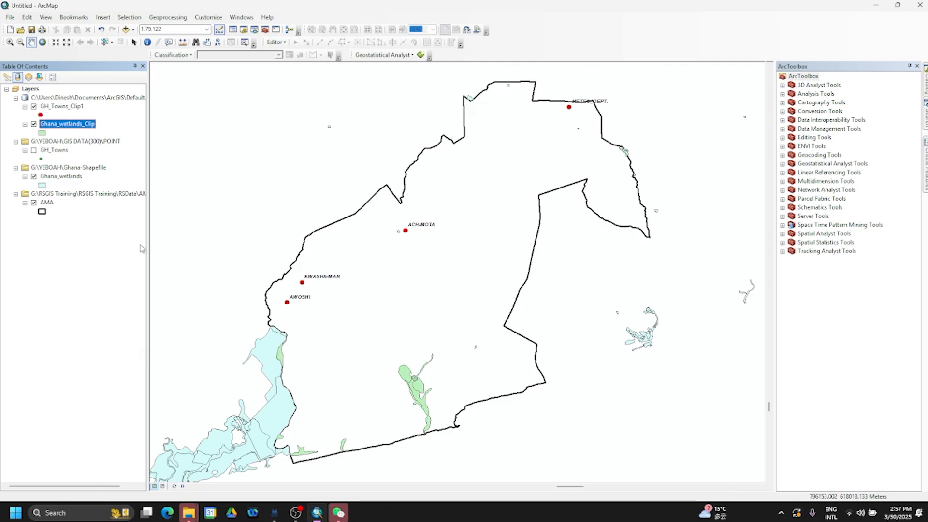
left_click(34, 177)
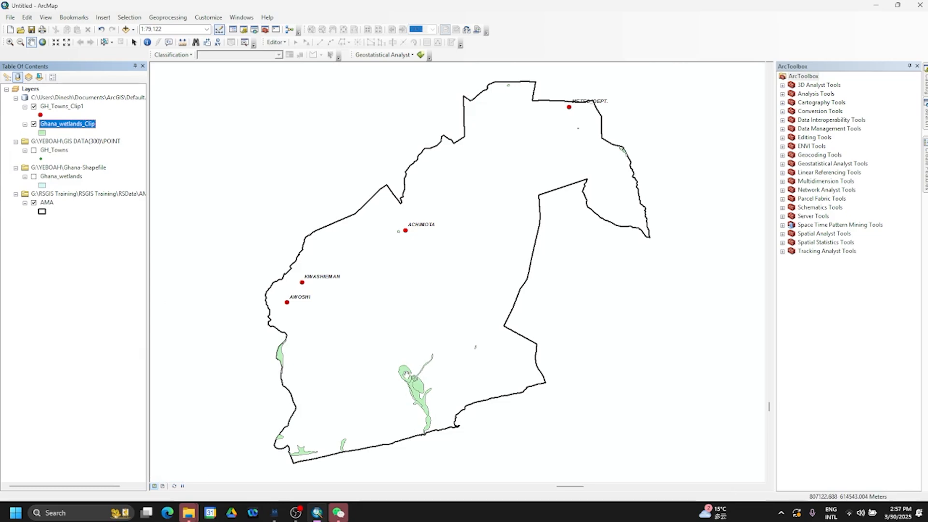
Symbolize the clipped wetlands layer with the Water Intermittent fill.
left_click(43, 132)
scroll(273, 252, "down", 3)
scroll(273, 249, "down", 5)
left_click(255, 215)
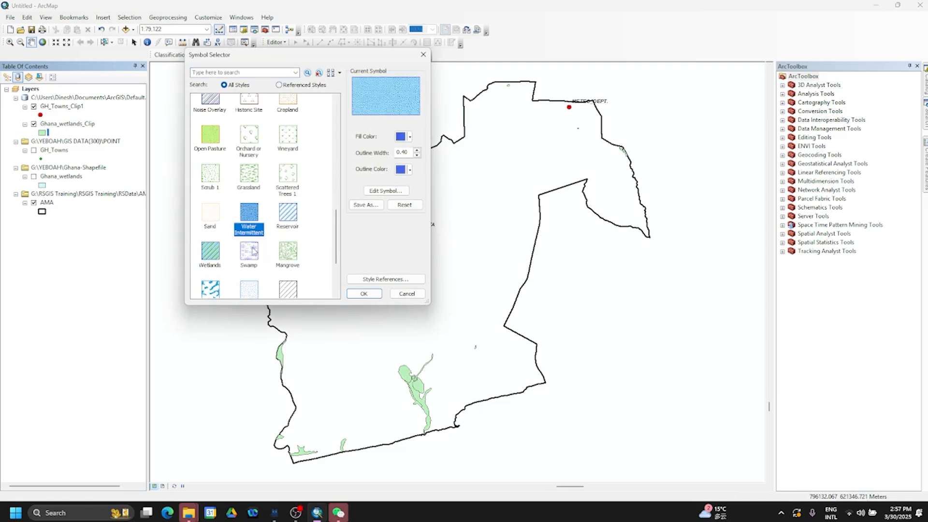
left_click(355, 295)
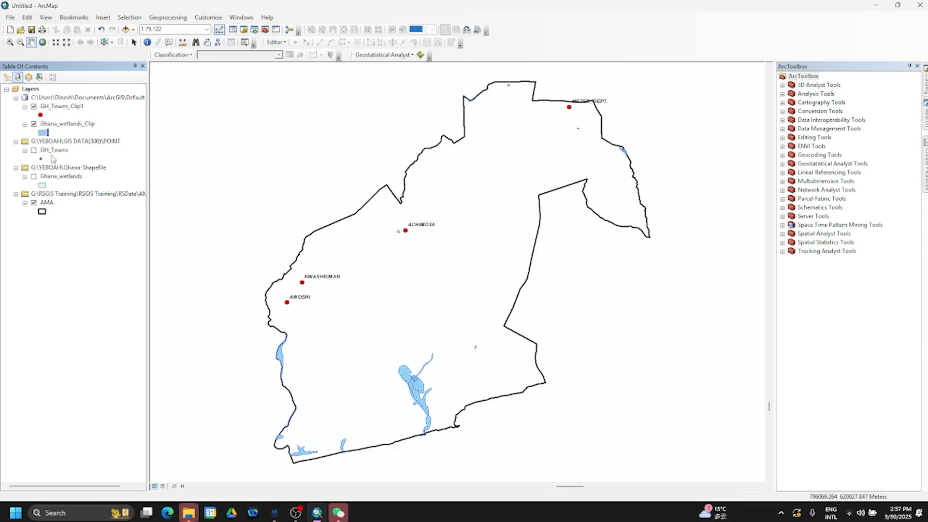
Change the clipped wetlands symbol to the plain Blue fill.
left_click(42, 133)
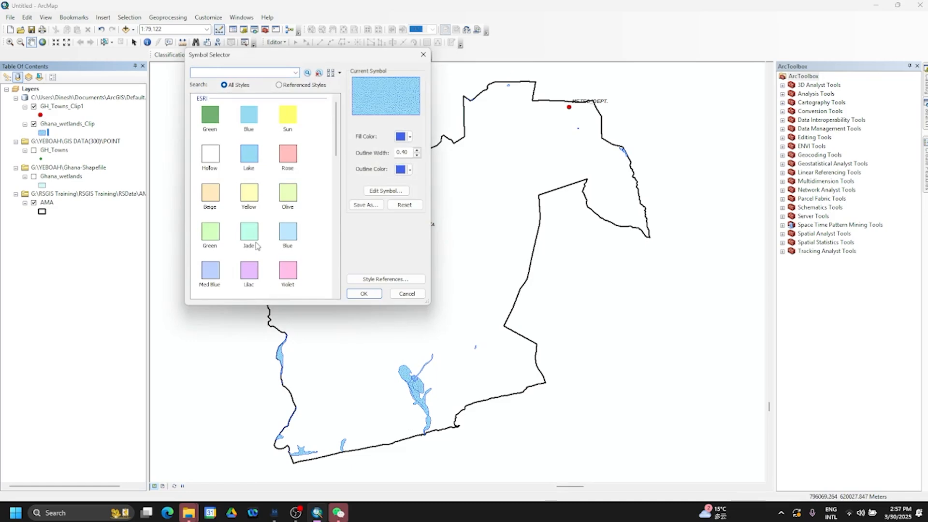
scroll(256, 244, "down", 10)
scroll(257, 235, "up", 10)
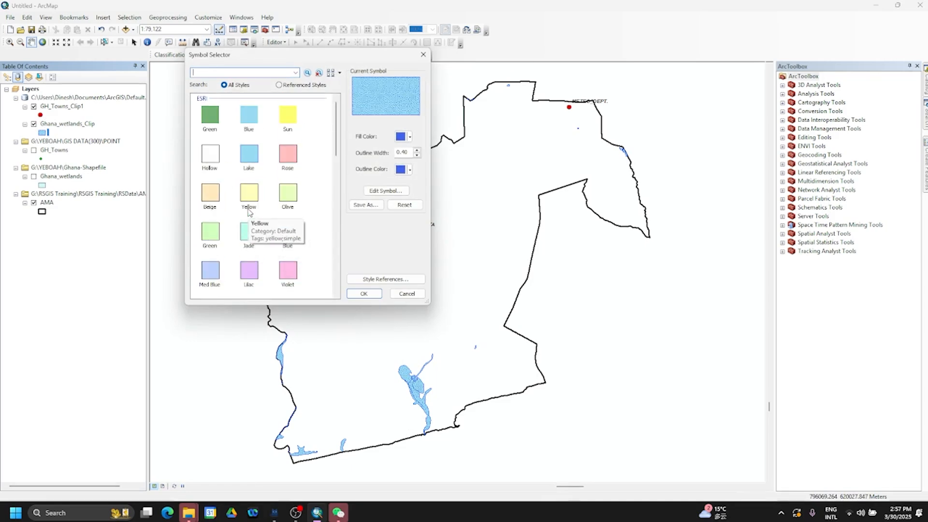
left_click(249, 116)
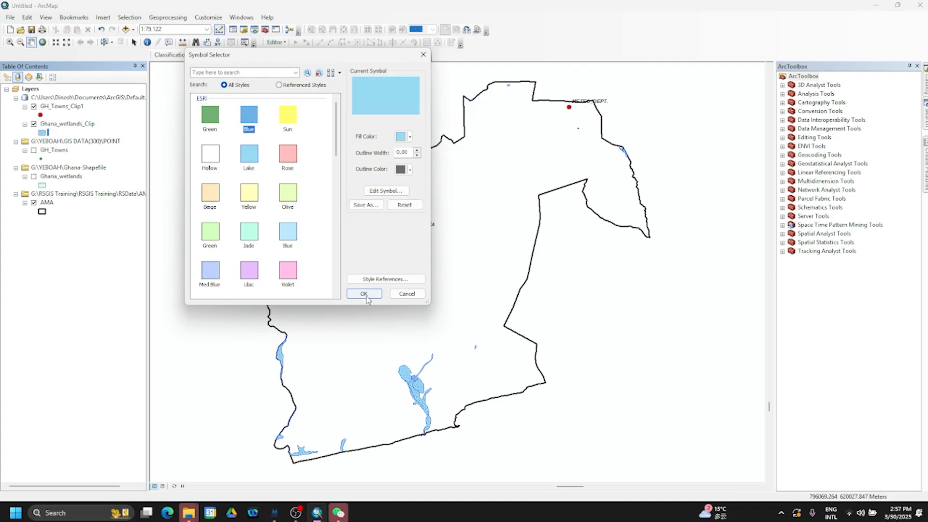
left_click(364, 295)
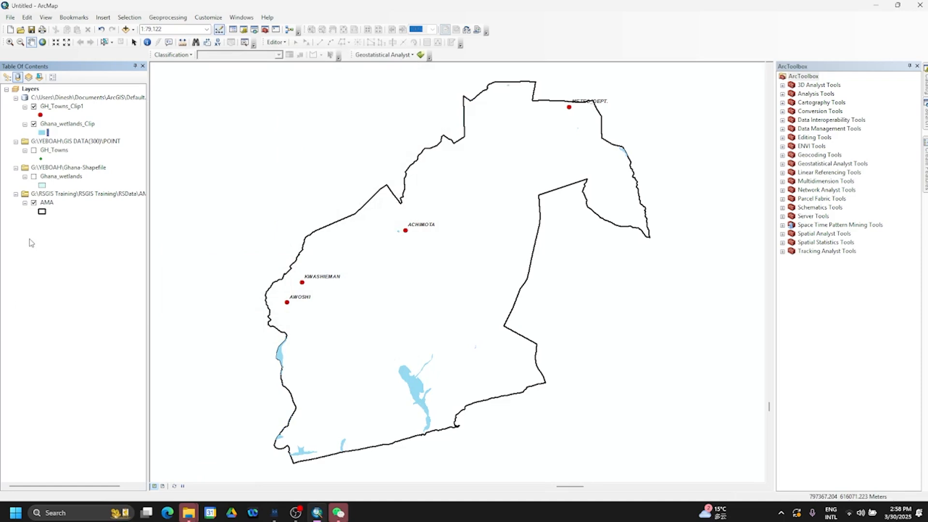
Switch the clipped wetlands symbol back to the patterned Water Intermittent fill.
left_click(42, 132)
scroll(286, 240, "down", 10)
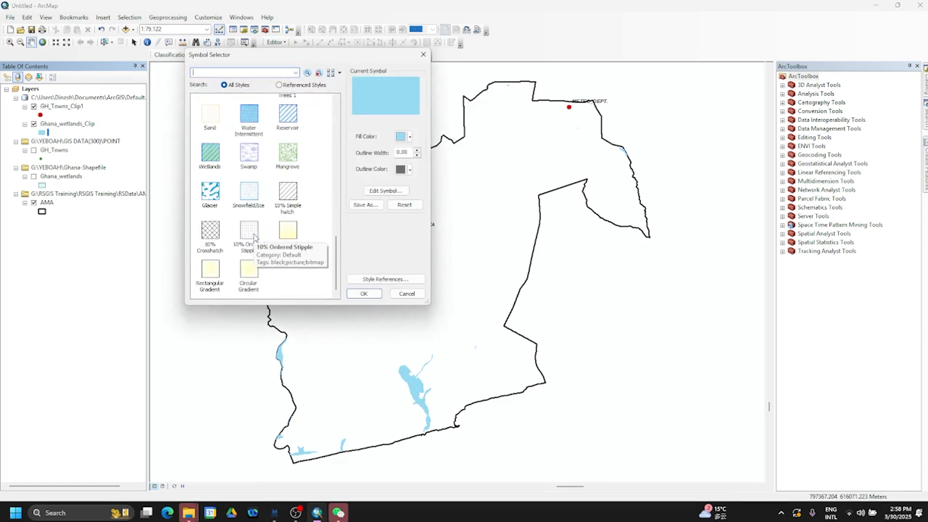
scroll(254, 237, "up", 4)
left_click(249, 289)
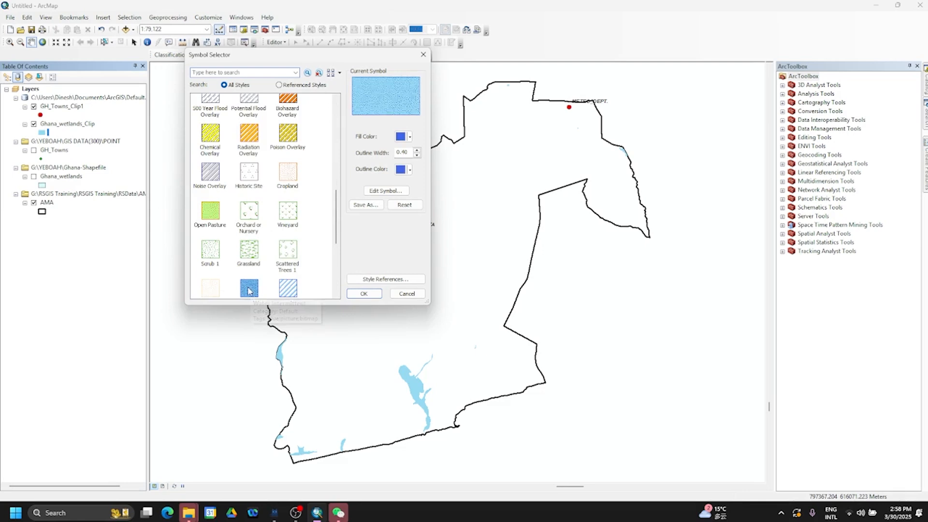
left_click(362, 293)
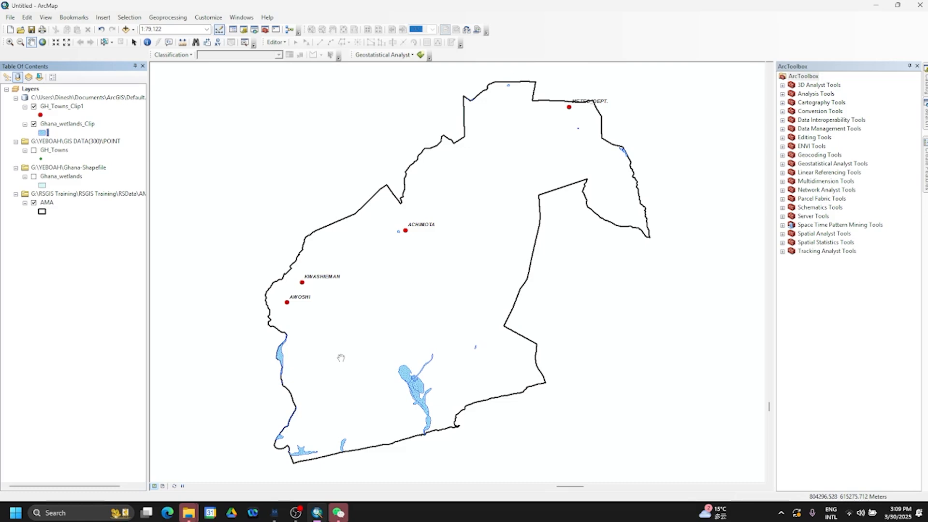
left_click(296, 513)
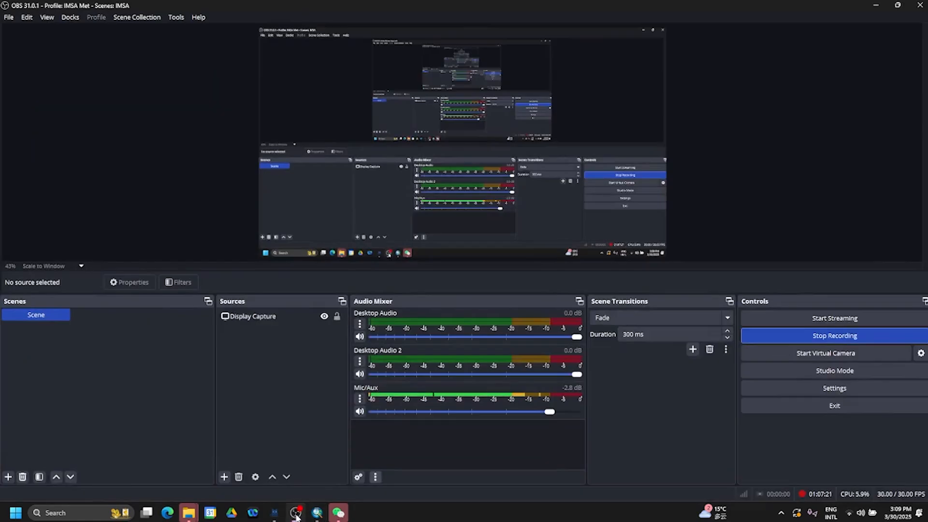
left_click(296, 513)
left_click(296, 514)
left_click(296, 514)
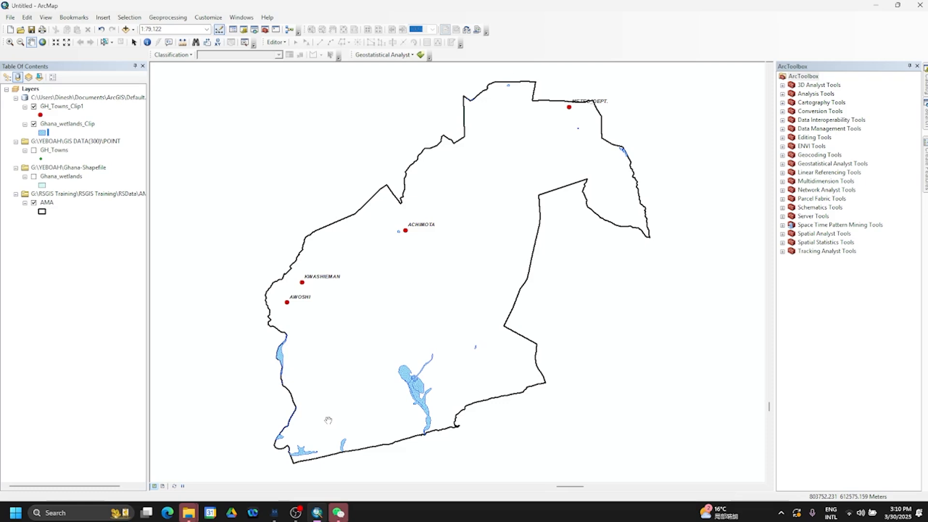
left_click(295, 513)
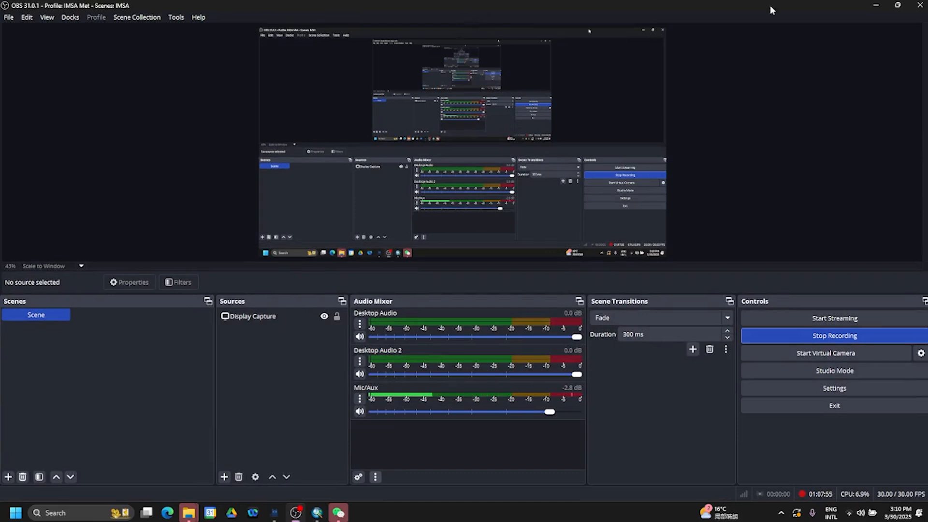
left_click(875, 6)
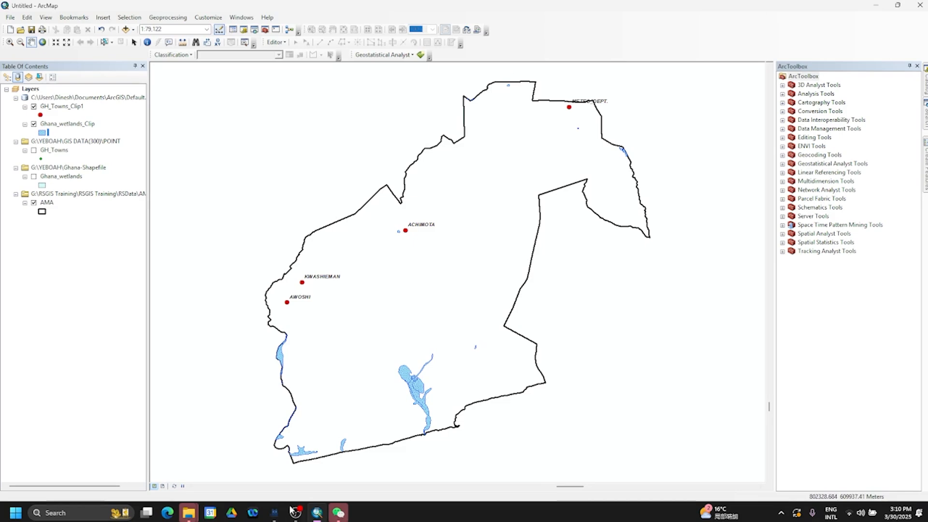
Look through the Towns, GIS DATA(300) and YEBOAH folders in File Explorer for further map data and return to ArcMap.
mouse_move(188, 511)
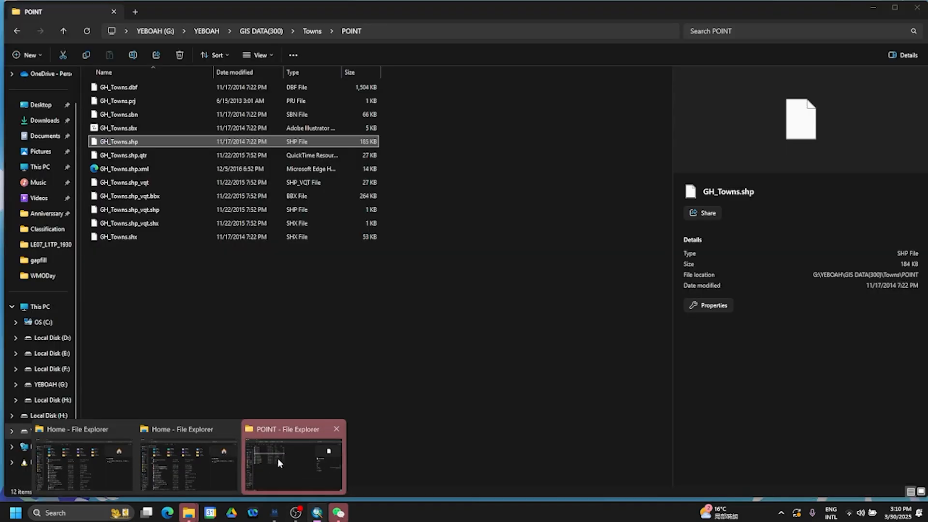
left_click(274, 457)
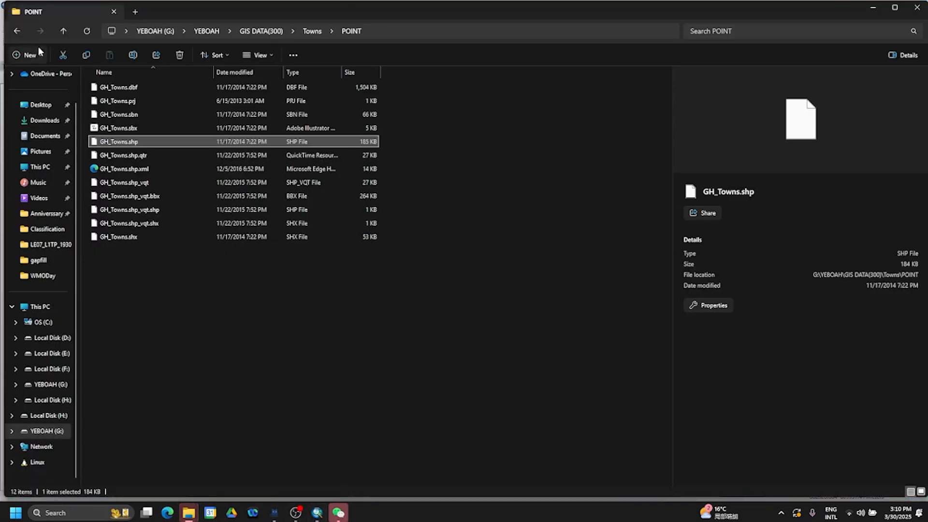
left_click(20, 33)
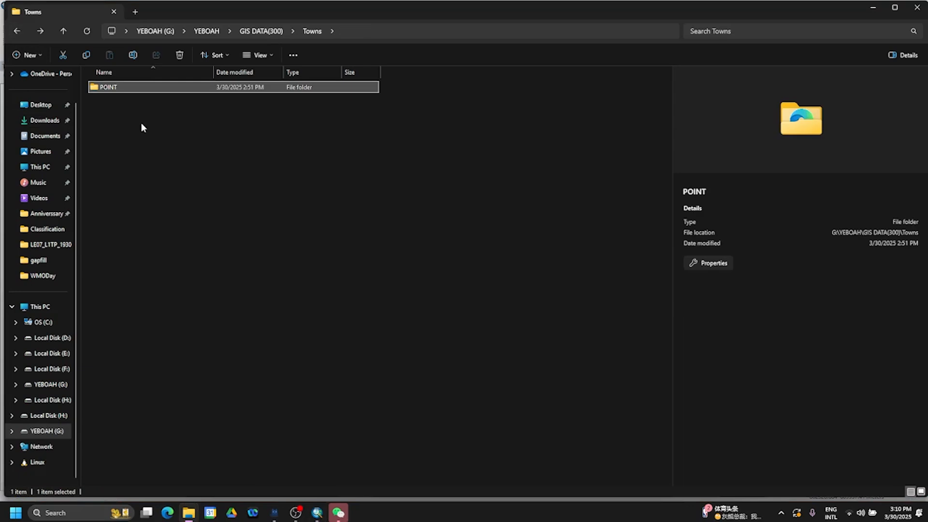
left_click(17, 31)
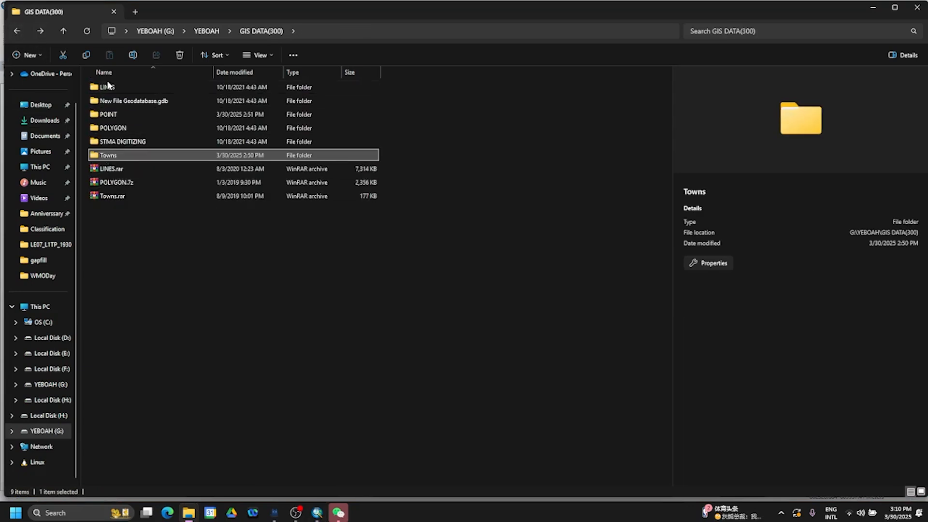
left_click(17, 30)
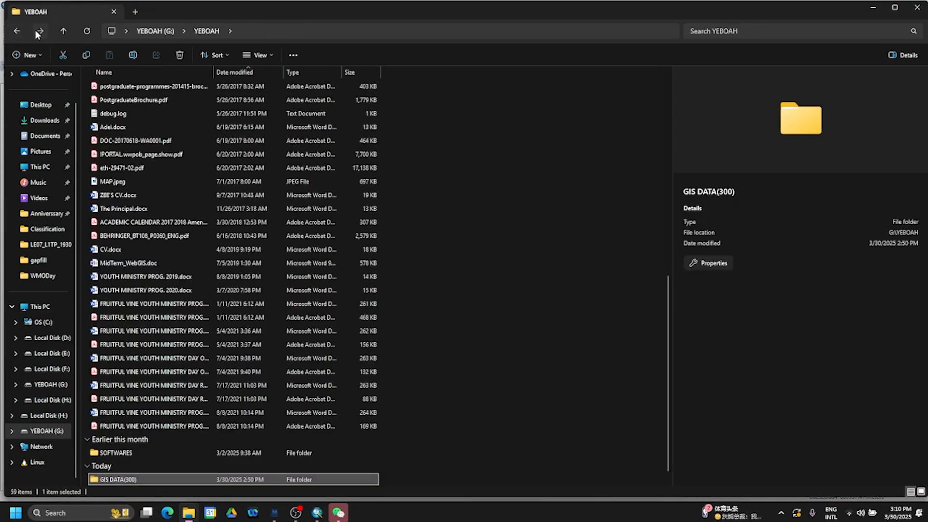
left_click(37, 33)
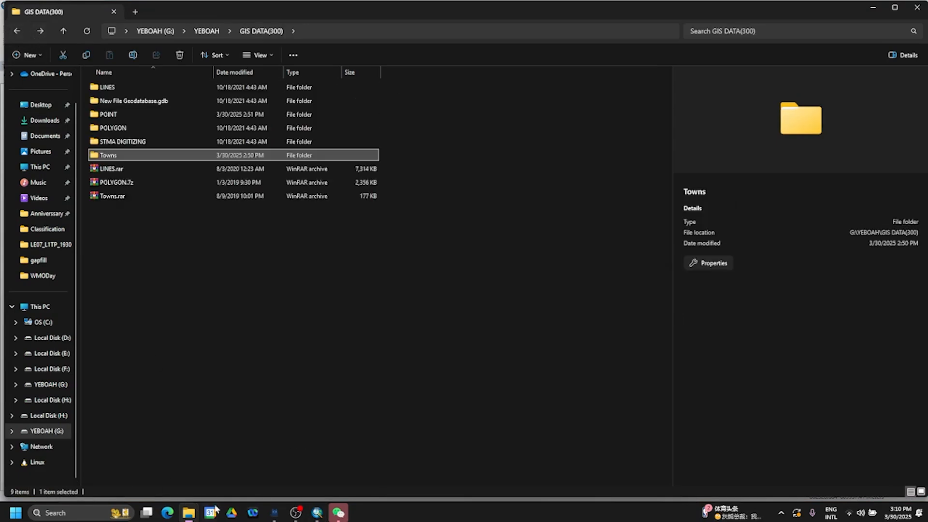
mouse_move(318, 516)
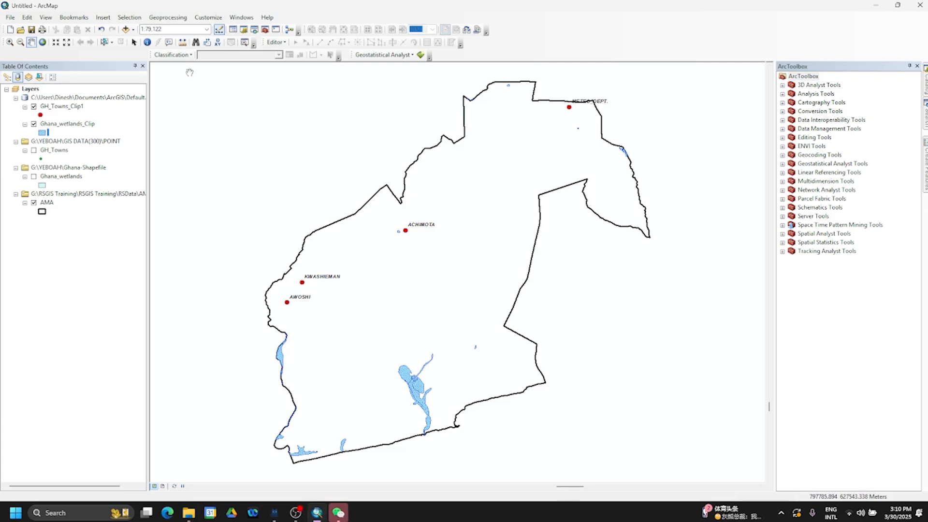
Add the Ghana_roads.shp shapefile from the G:\YEBOAH\Ghana-Shapefile folder to the map.
left_click(125, 30)
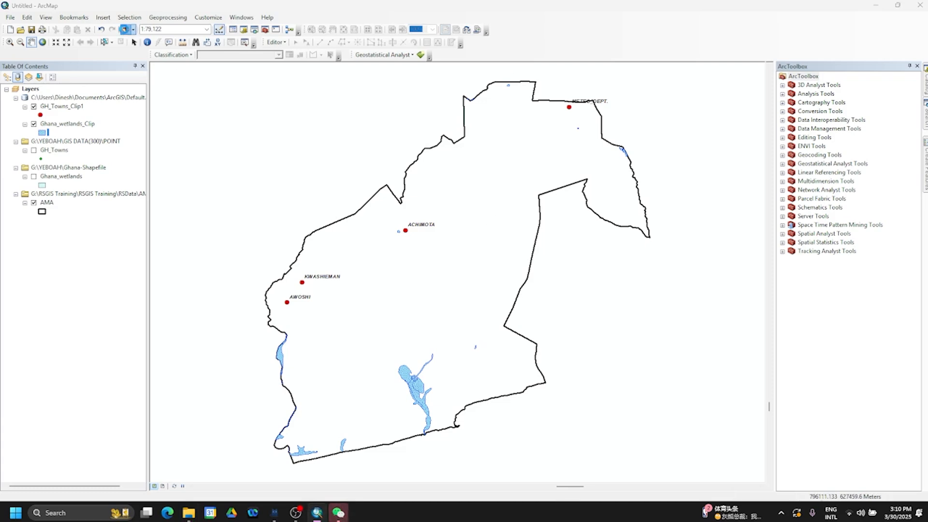
scroll(419, 245, "down", 4)
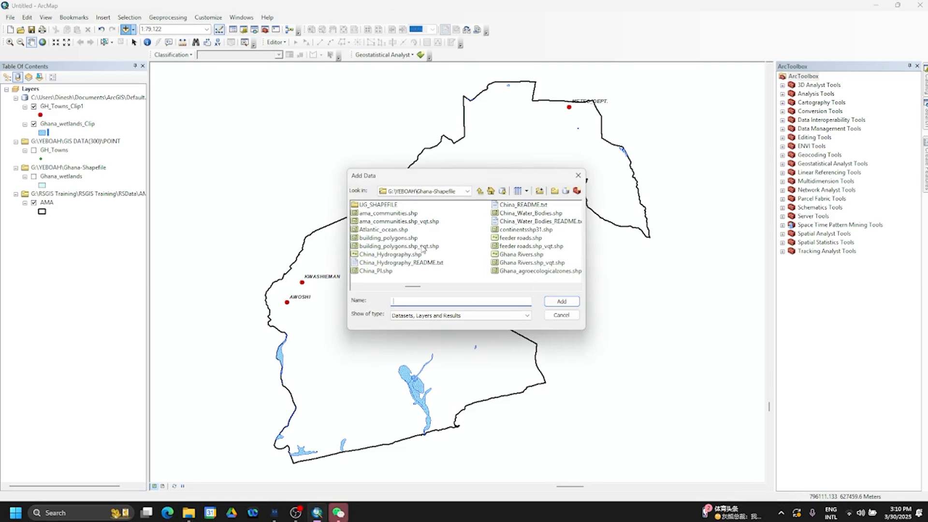
scroll(424, 248, "down", 3)
scroll(424, 248, "down", 2)
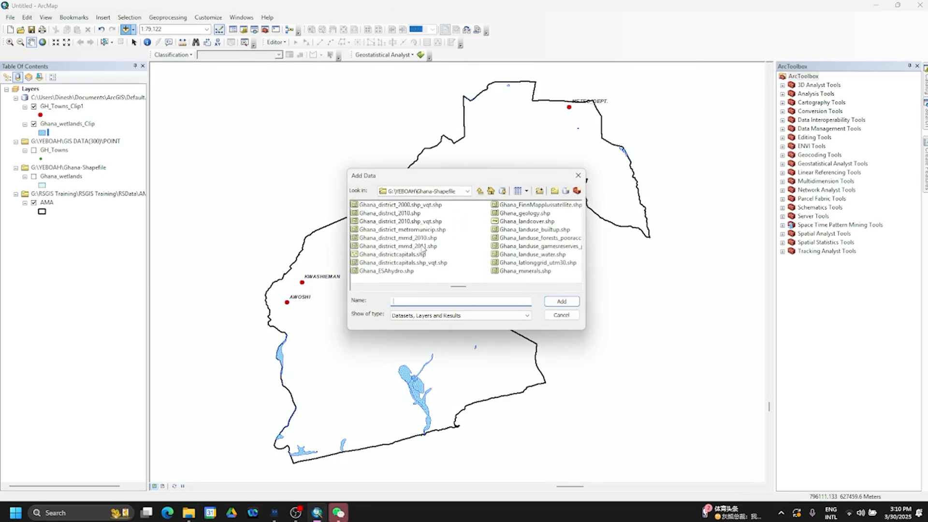
scroll(423, 248, "down", 4)
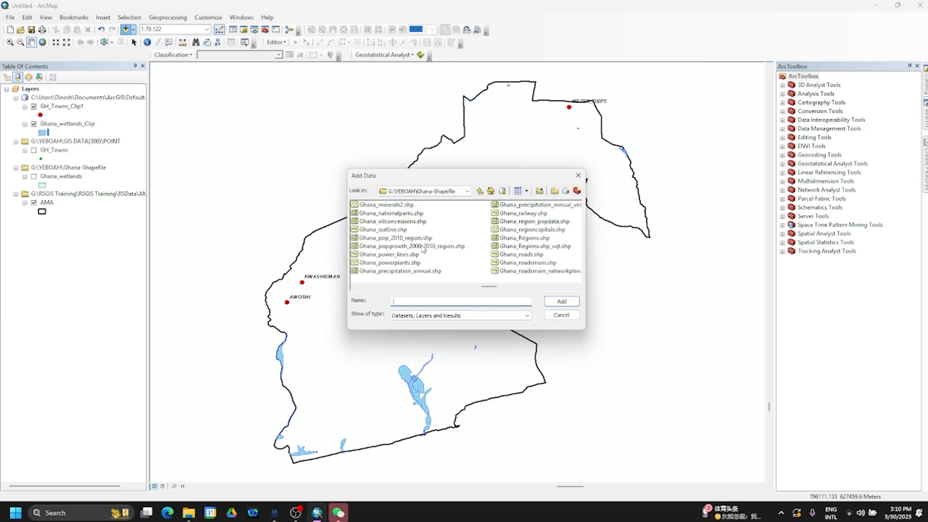
double_click(387, 255)
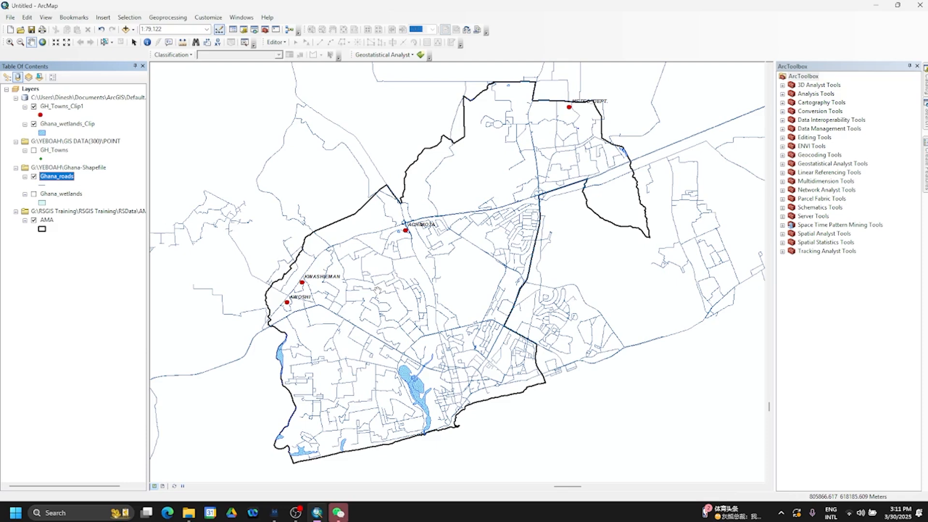
Clip the Ghana_roads layer to the AMA boundary and hide the original Ghana_roads layer.
left_click(166, 18)
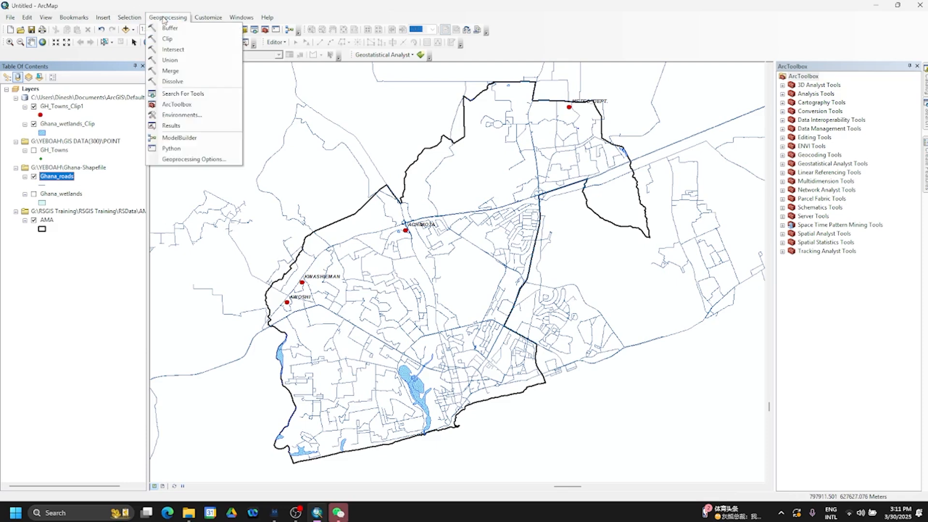
left_click(167, 39)
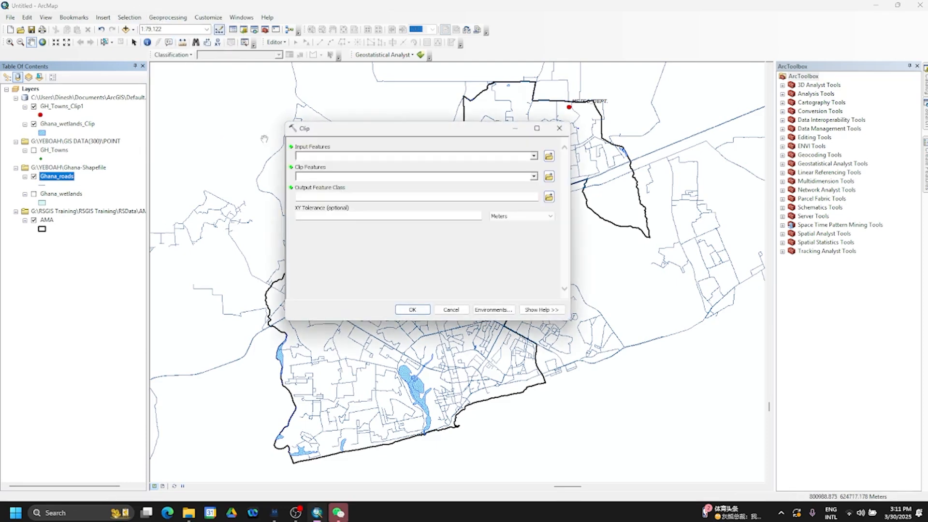
left_click(534, 155)
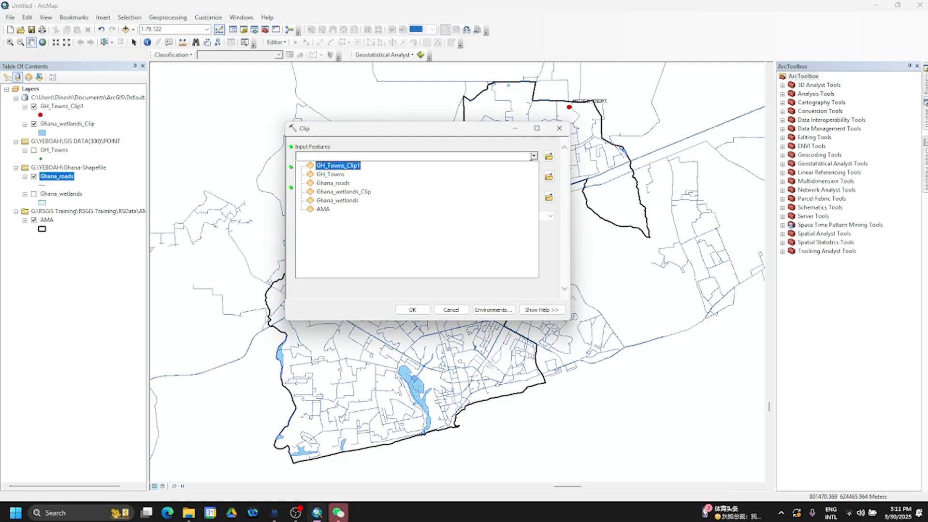
left_click(333, 183)
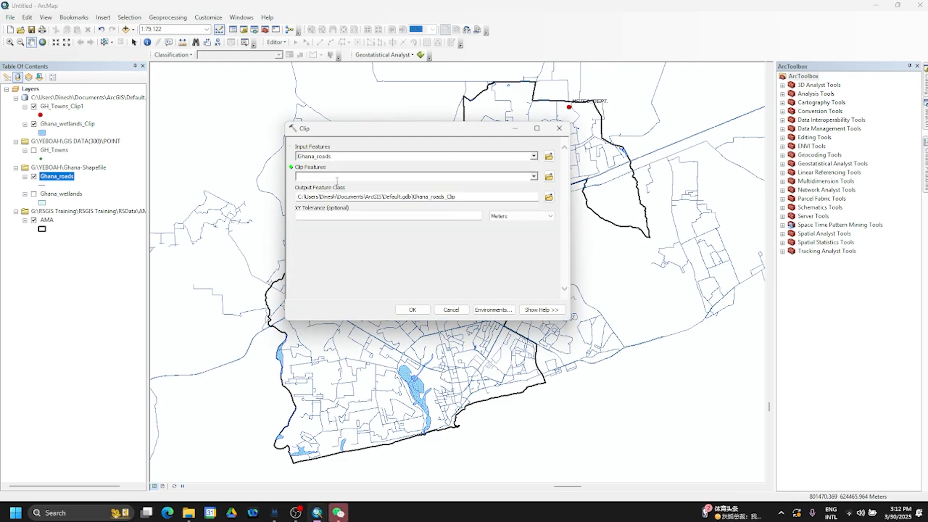
left_click(533, 176)
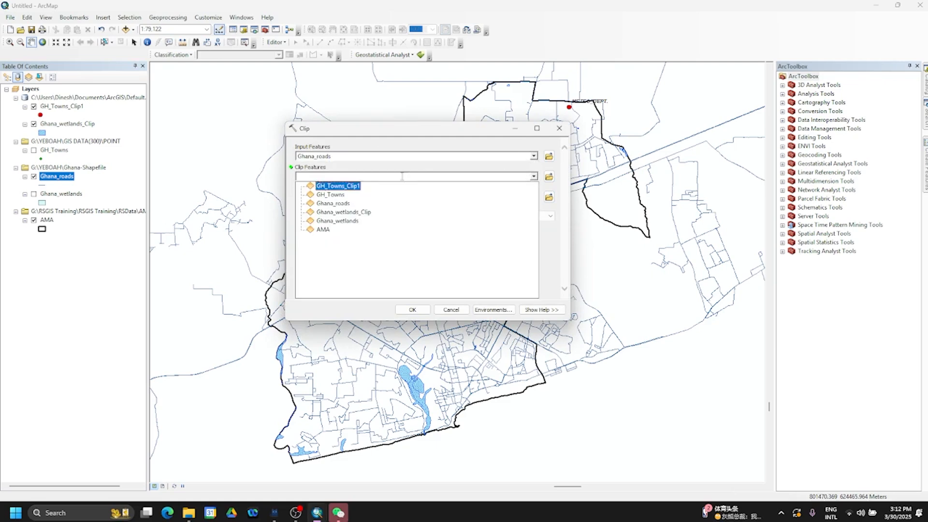
left_click(322, 229)
left_click(411, 310)
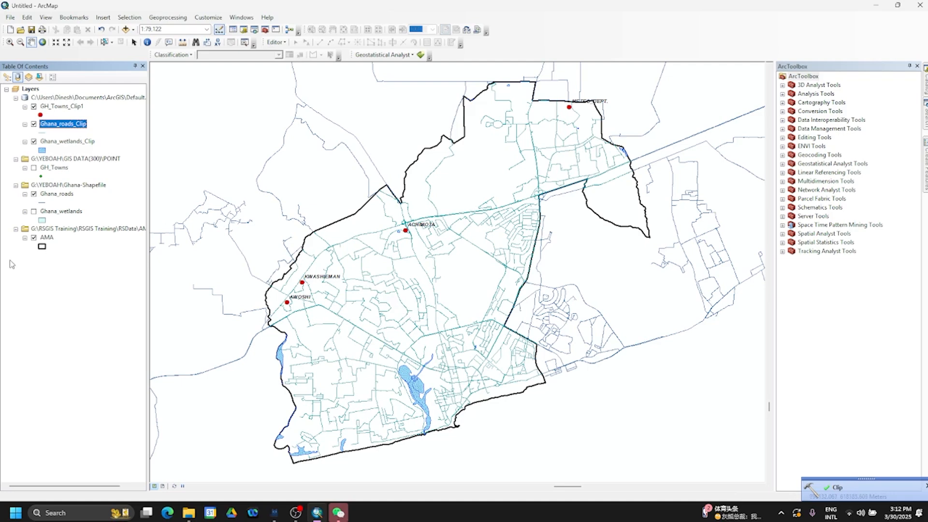
left_click(34, 194)
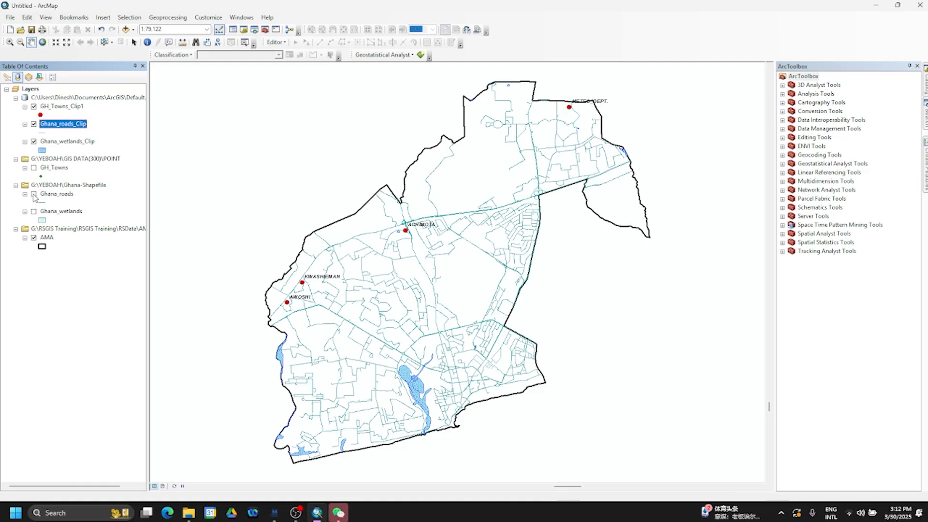
Style the clipped roads layer with the Residential Street line symbol in an olive colour.
left_click(43, 135)
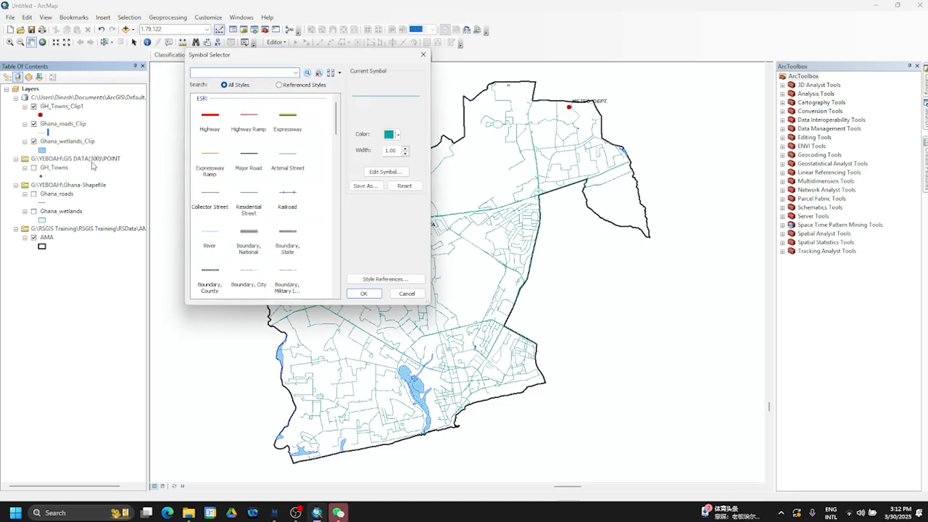
scroll(247, 201, "down", 10)
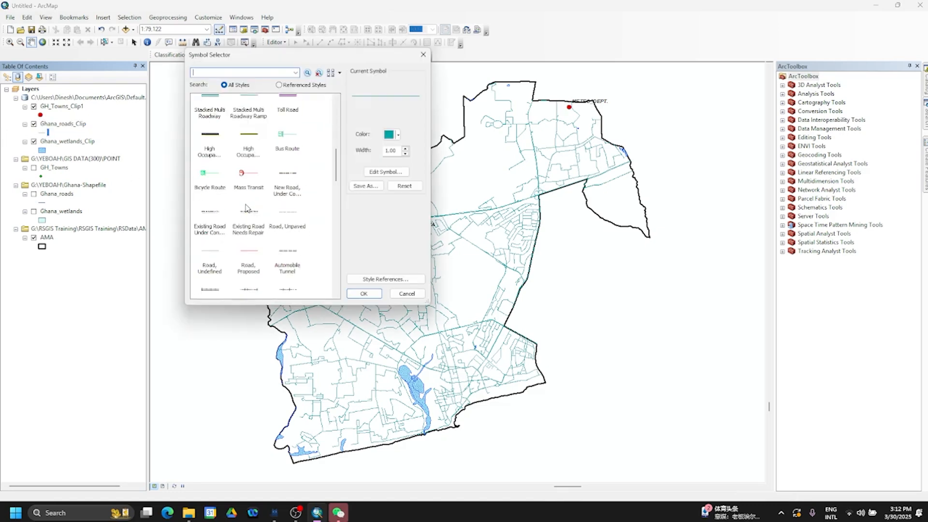
scroll(246, 207, "up", 6)
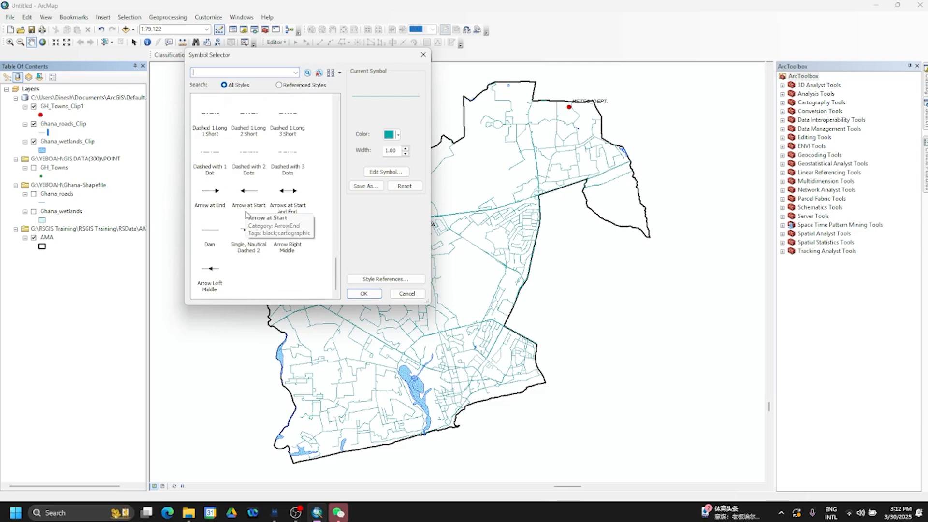
scroll(246, 217, "up", 3)
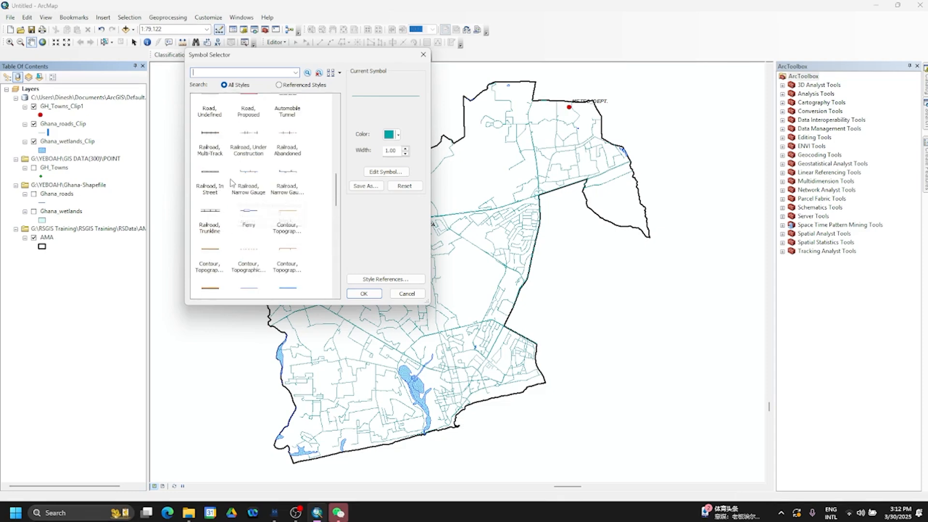
left_click(244, 252)
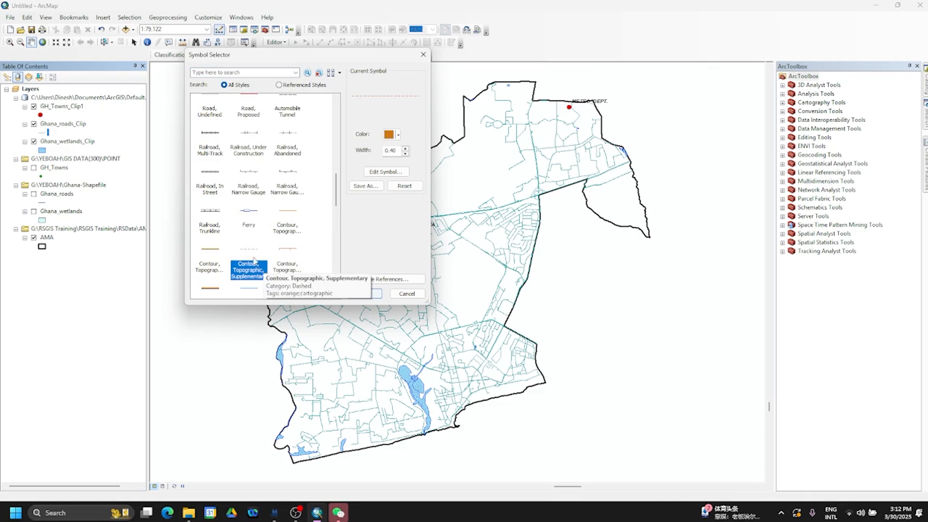
scroll(253, 260, "up", 10)
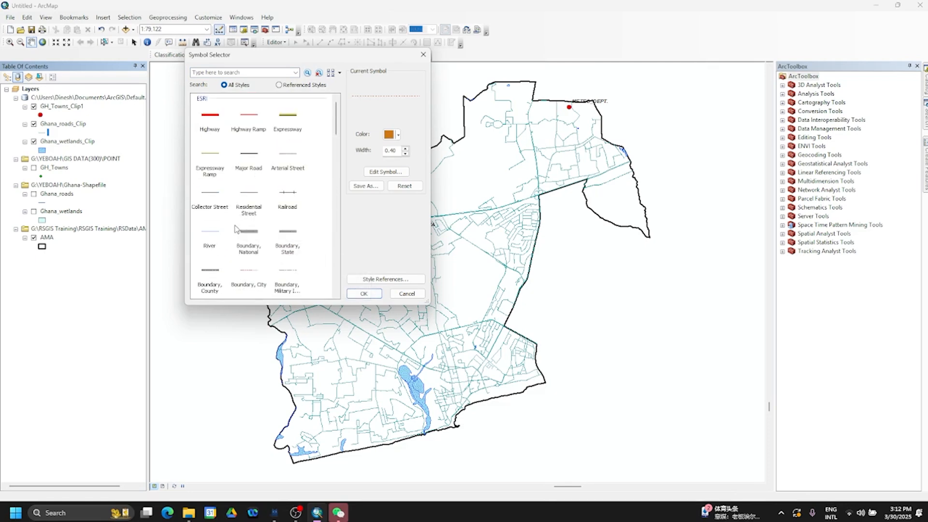
left_click(252, 196)
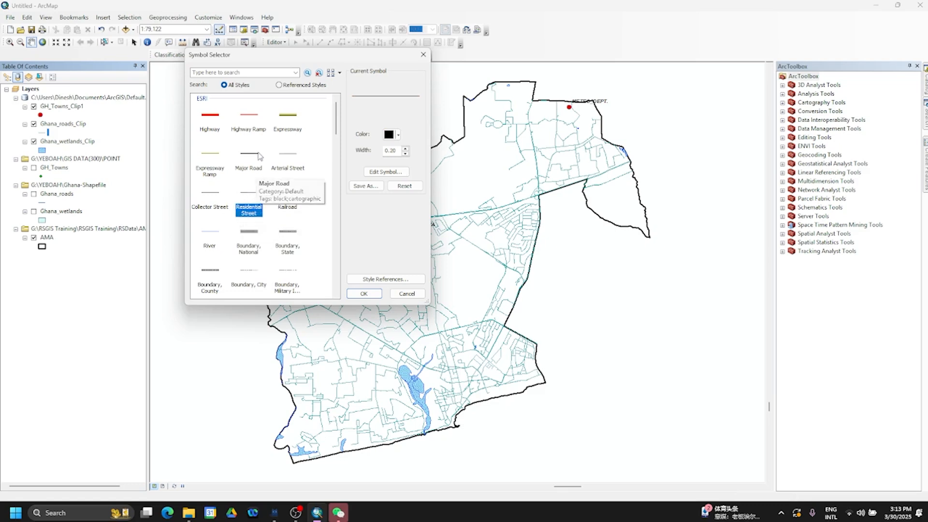
left_click(398, 135)
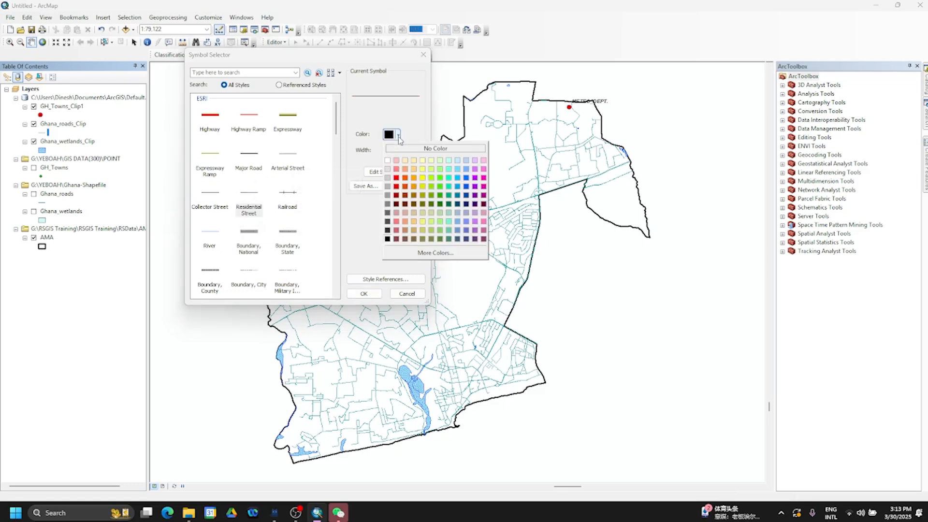
left_click(423, 195)
left_click(363, 295)
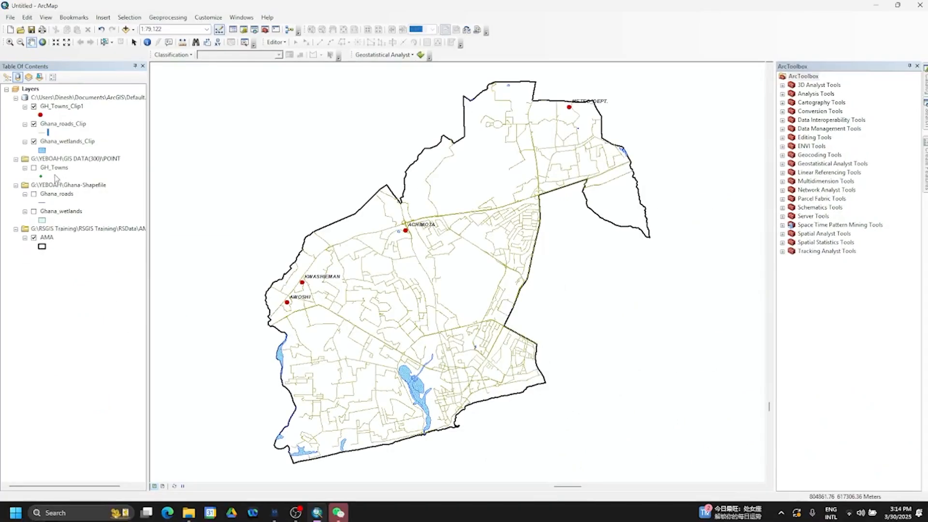
Remove the original unclipped GH_Towns, Ghana_roads and Ghana_wetlands layers from the map.
right_click(55, 168)
left_click(72, 187)
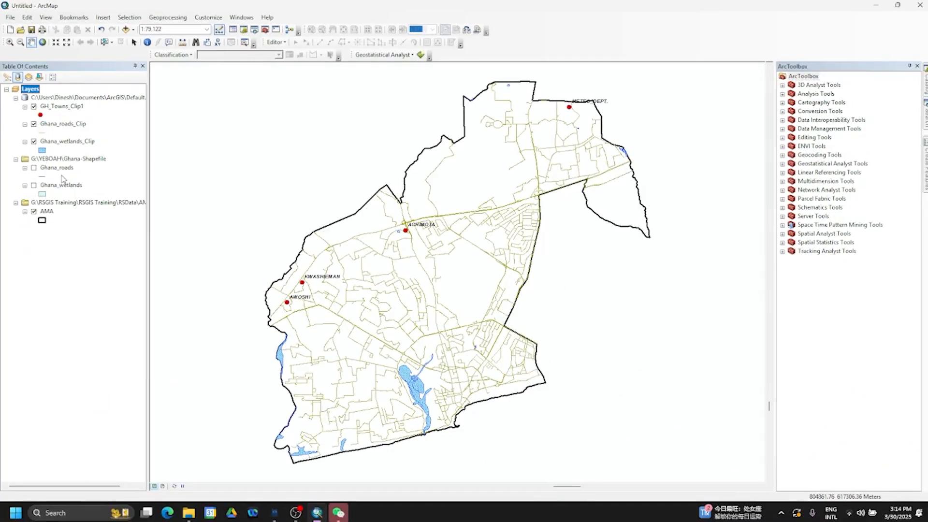
right_click(56, 169)
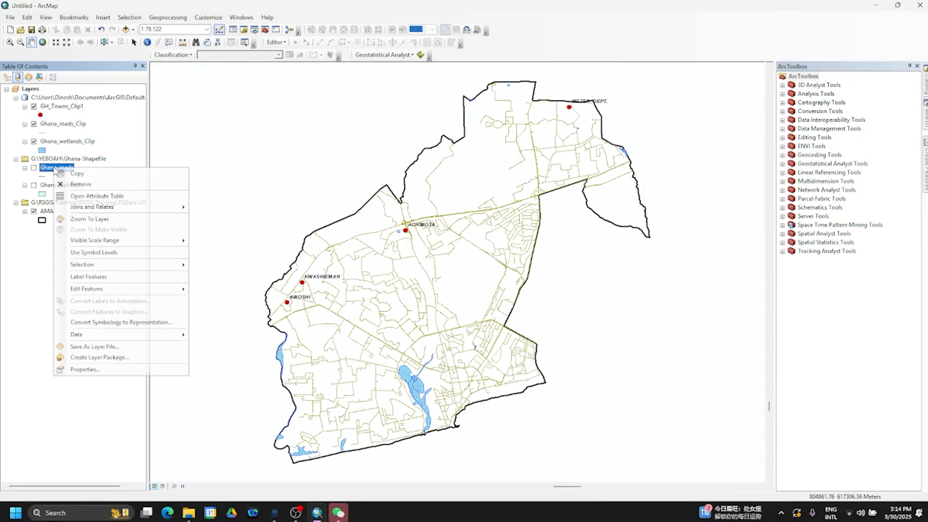
left_click(72, 185)
right_click(60, 169)
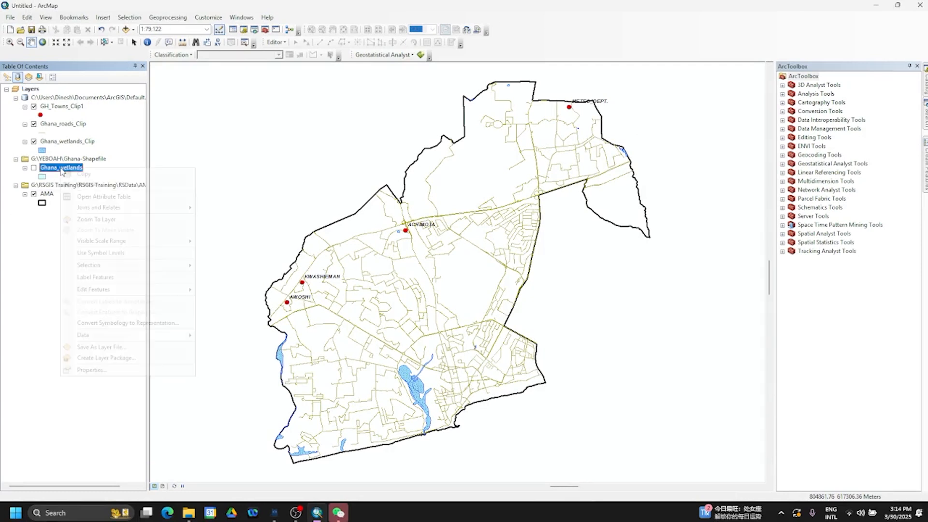
left_click(81, 185)
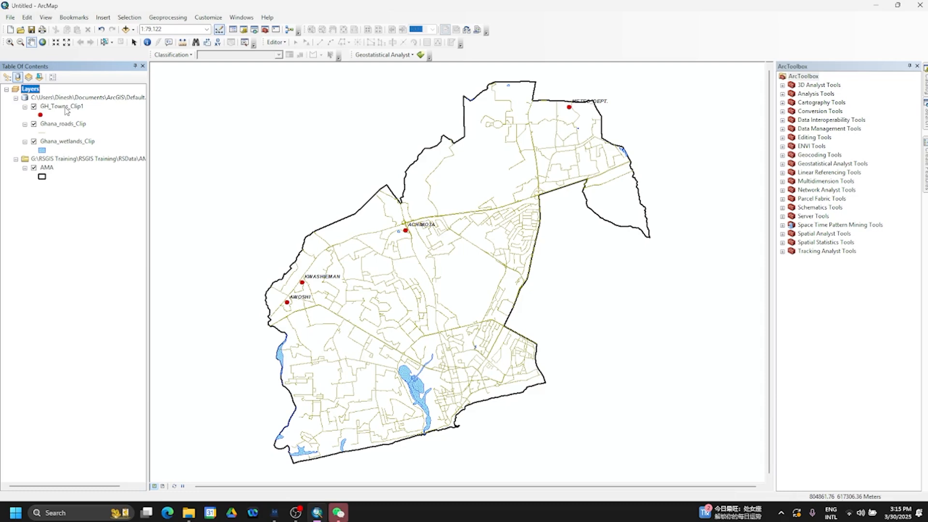
Rename the clipped towns layer GH_Towns_Clip1 as Towns.
left_click(66, 108)
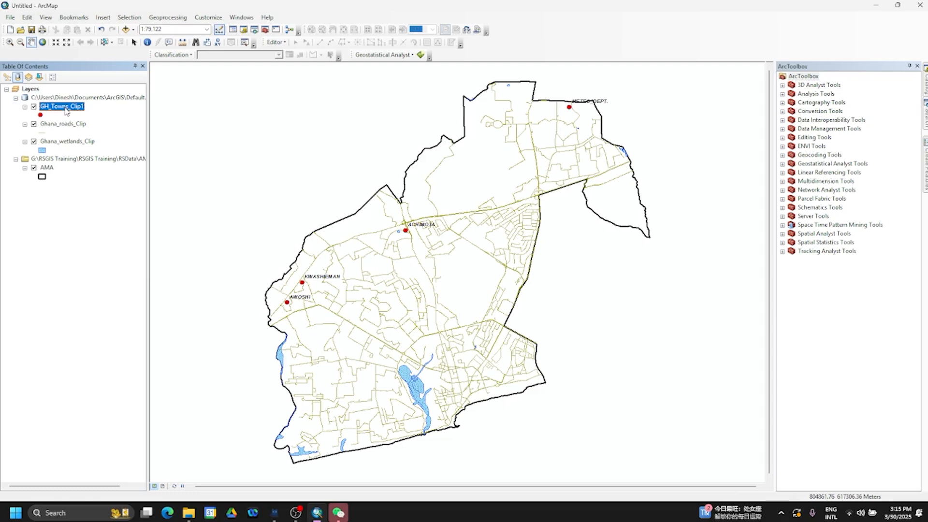
left_click(71, 124)
left_click(61, 109)
left_click(61, 107)
key("BackSpace")
type("Towns")
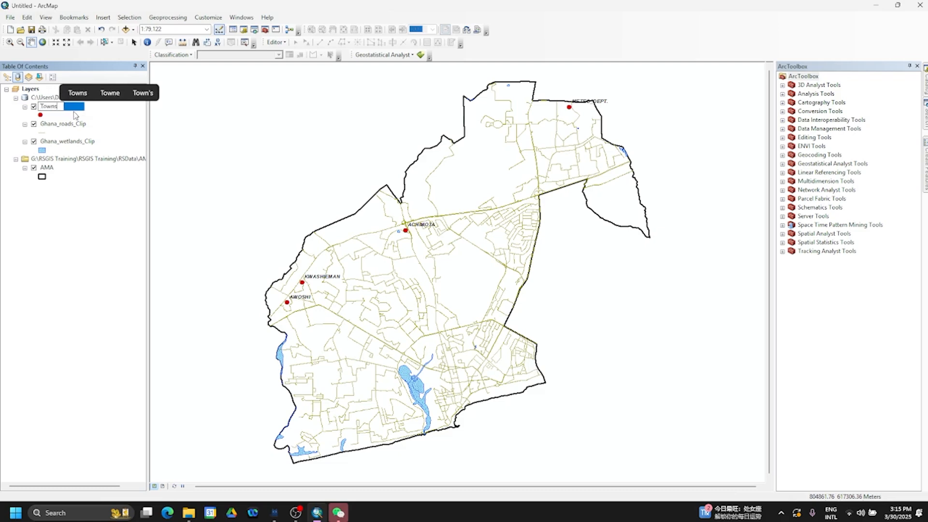
key("Return")
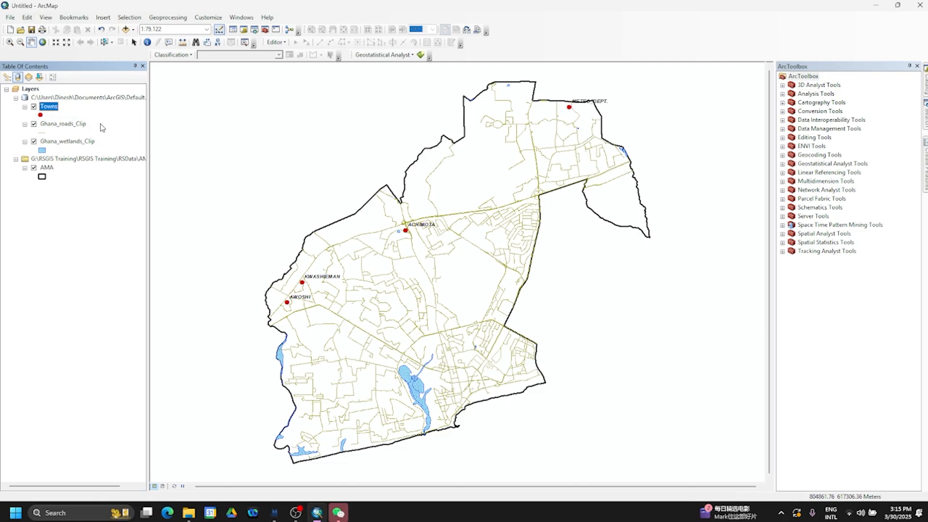
Rename the Ghana_roads_Clip layer as Roads.
left_click(54, 127)
left_click(54, 124)
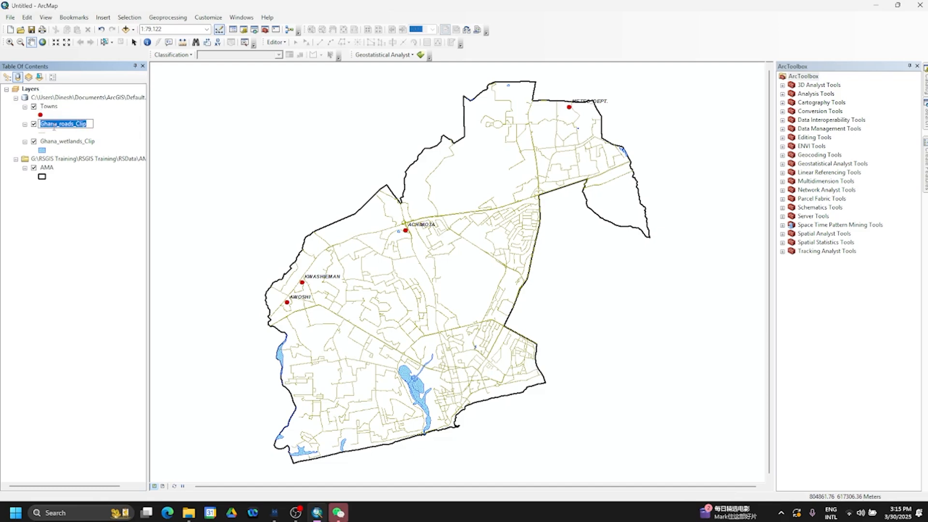
type("Roads")
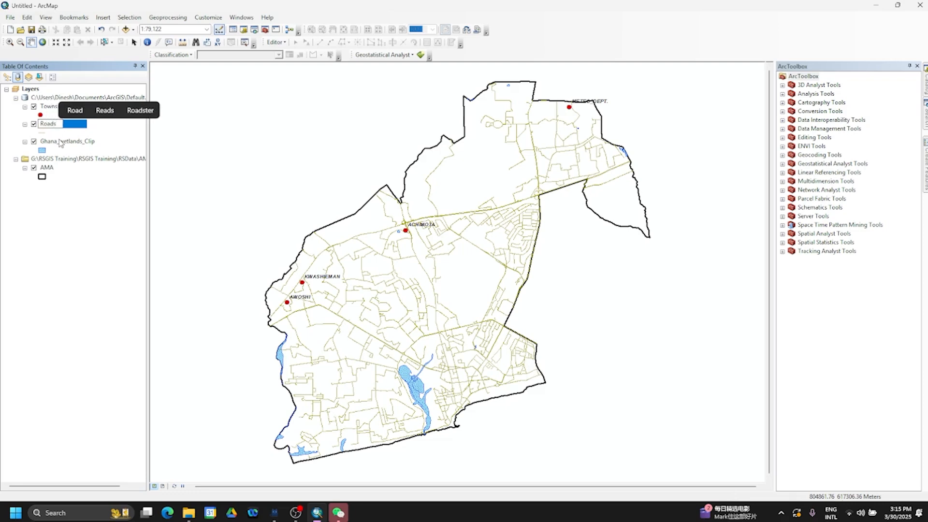
key("Return")
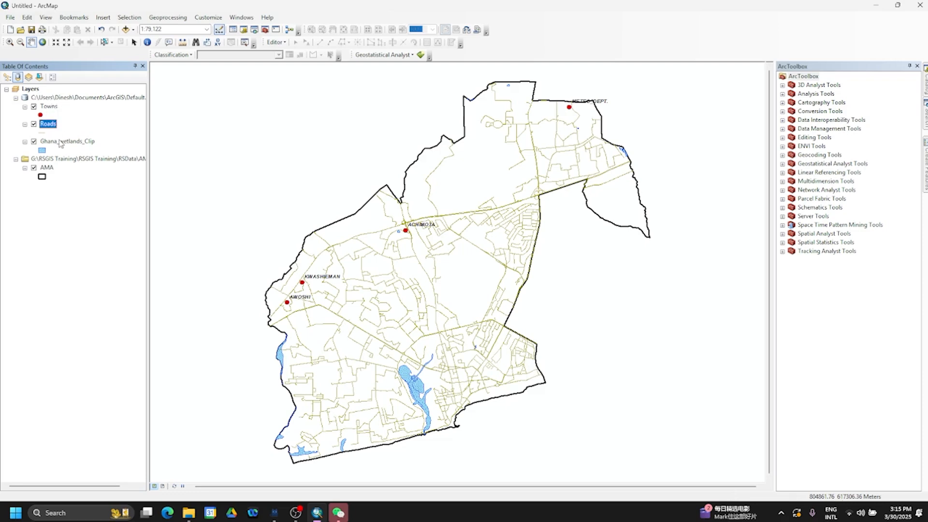
Rename the Ghana_wetlands_Clip layer as Waterbodies.
left_click(60, 141)
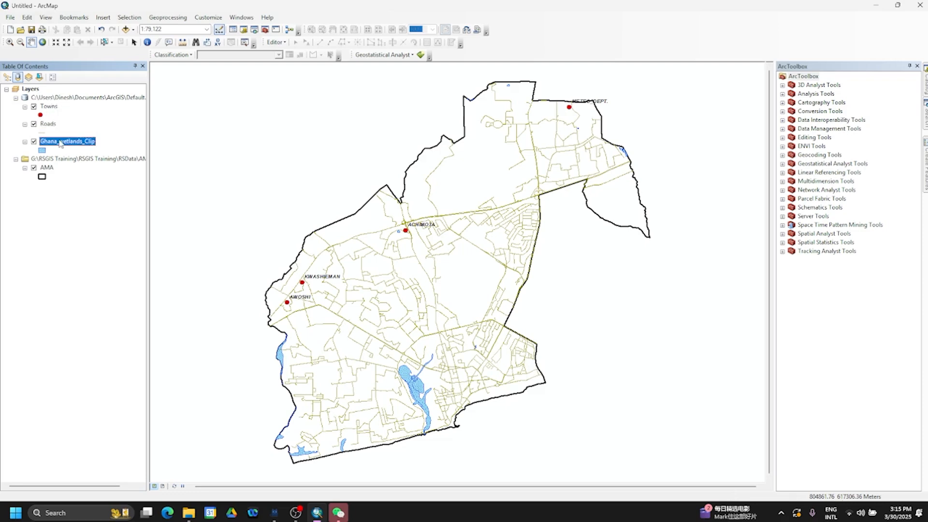
left_click(61, 141)
type("Water")
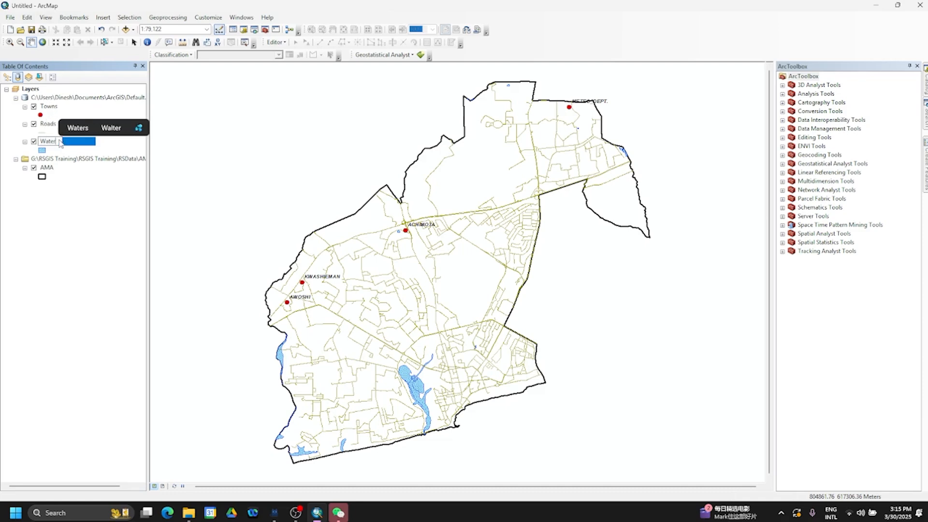
type("bodies")
key("Return")
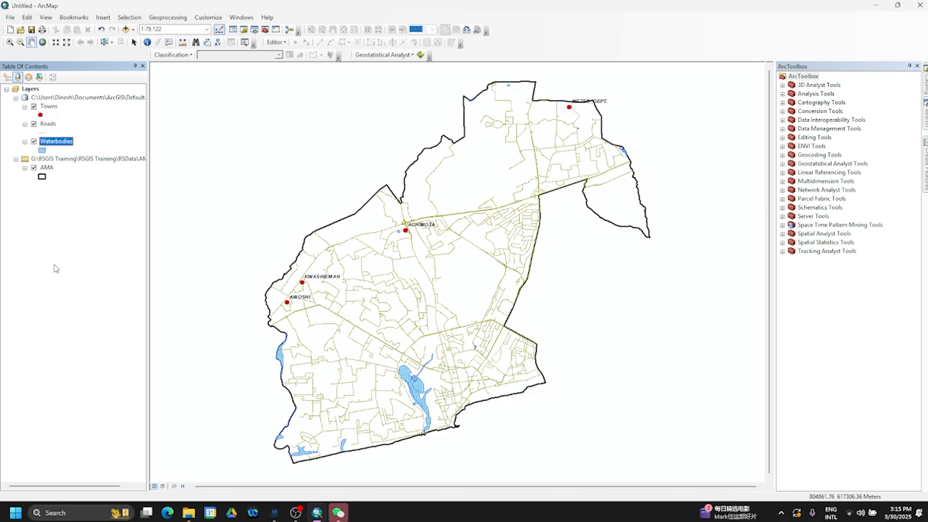
View the layer name setting in the Towns layer's general properties and close them without changes.
right_click(51, 107)
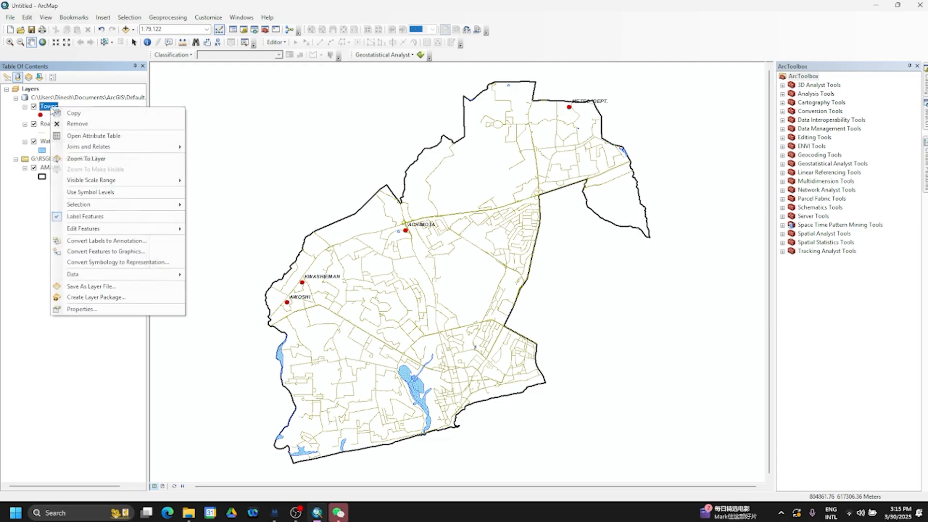
left_click(79, 309)
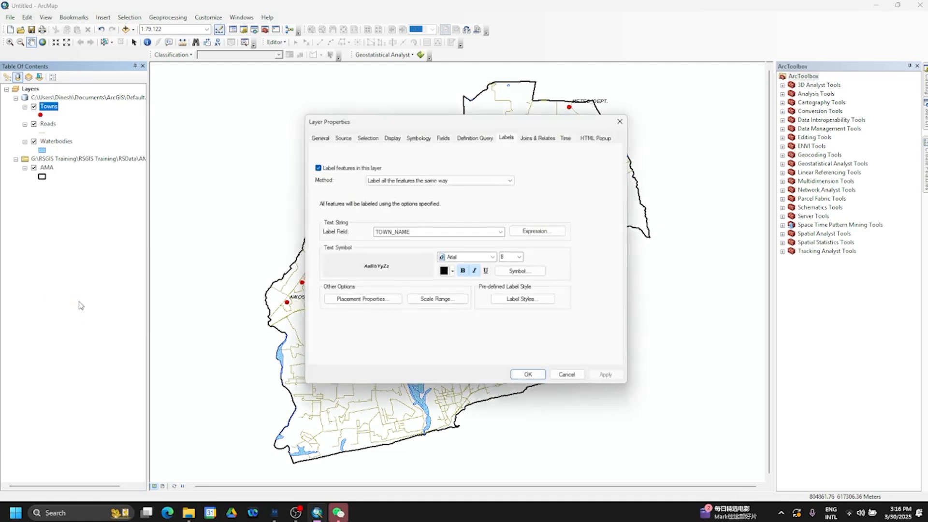
left_click(318, 137)
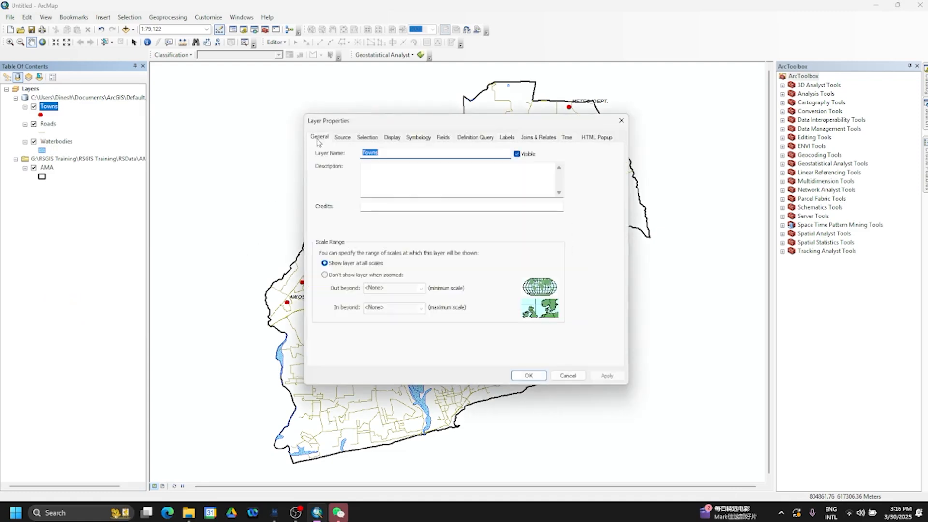
left_click(398, 152)
double_click(387, 152)
left_click(620, 122)
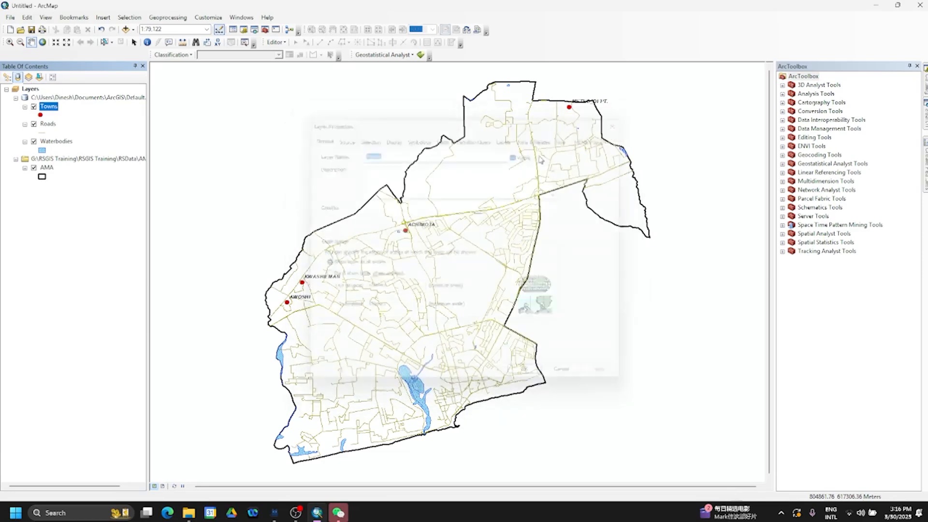
Open the Towns layer name for in-place editing and in the general layer properties, leaving the name as it is.
left_click(48, 107)
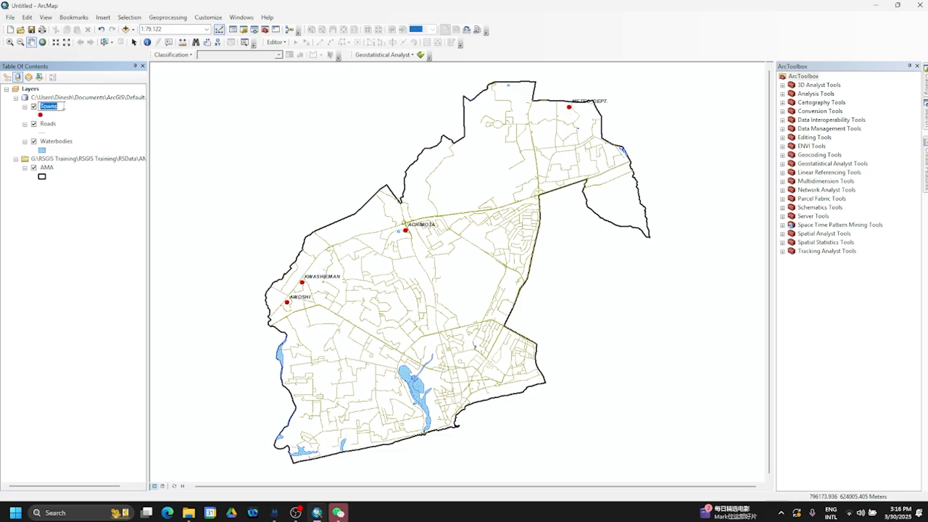
key("Return")
right_click(47, 112)
left_click(91, 310)
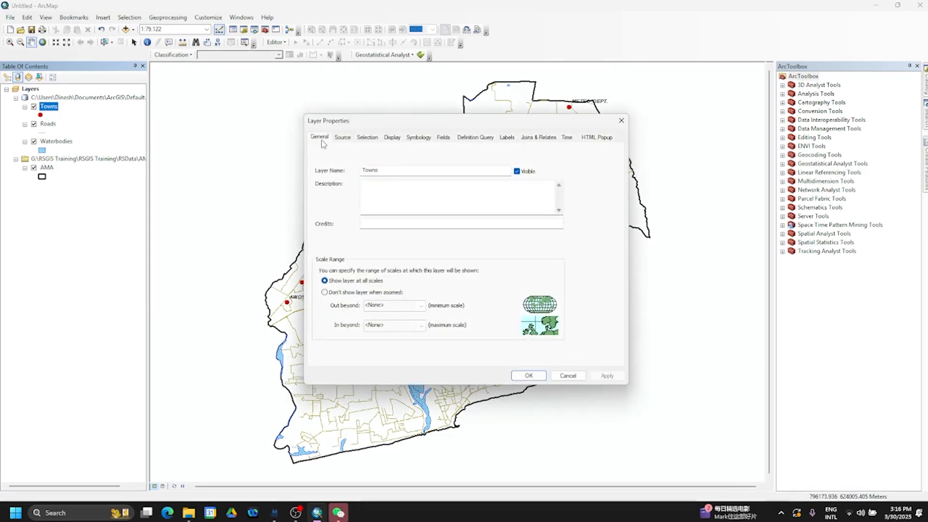
double_click(378, 170)
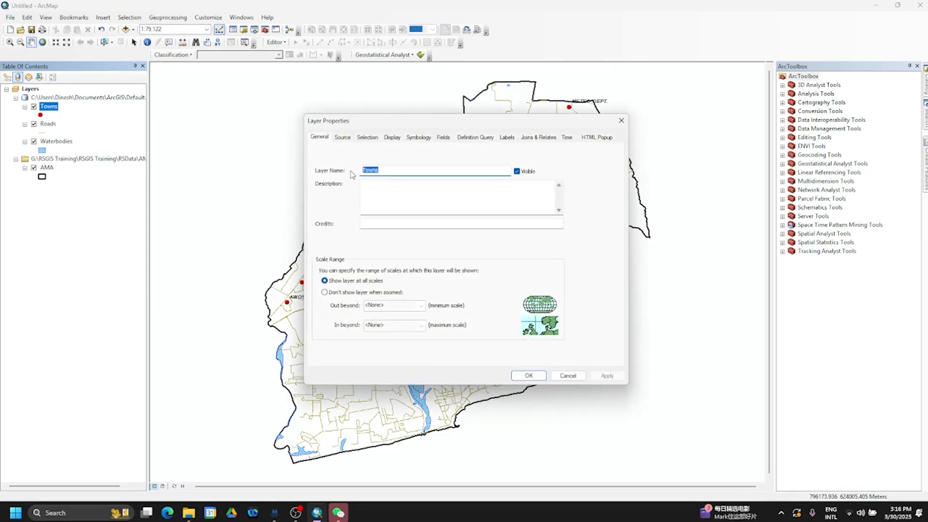
left_click(619, 122)
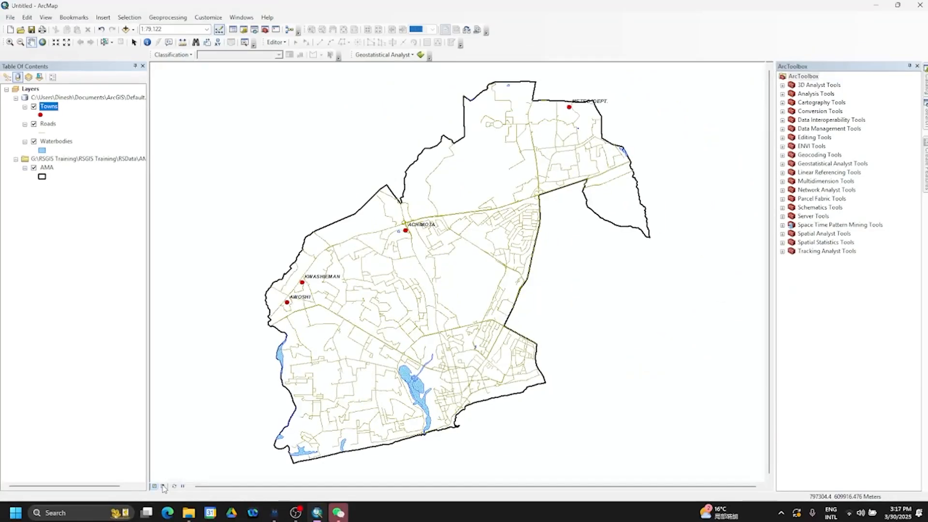
Display the map in layout view and set the page orientation to Landscape in the page and print setup.
left_click(163, 487)
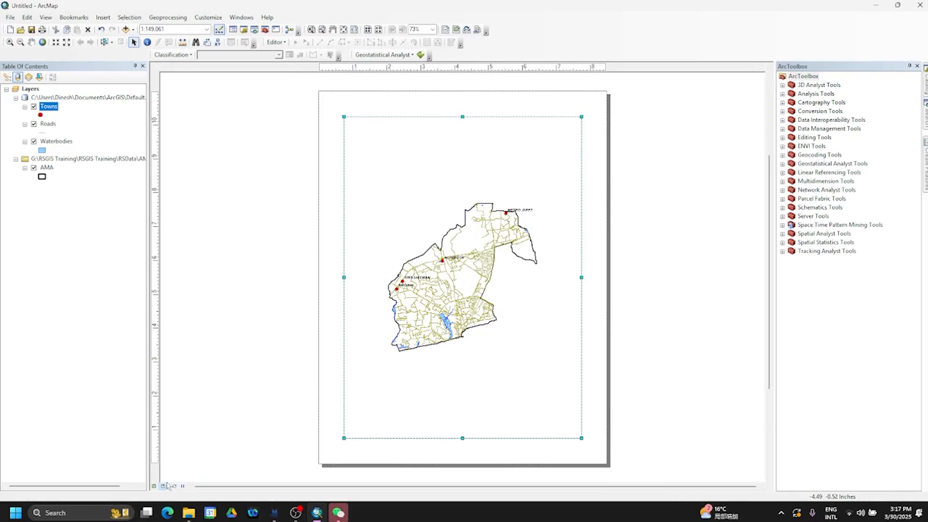
left_click(155, 486)
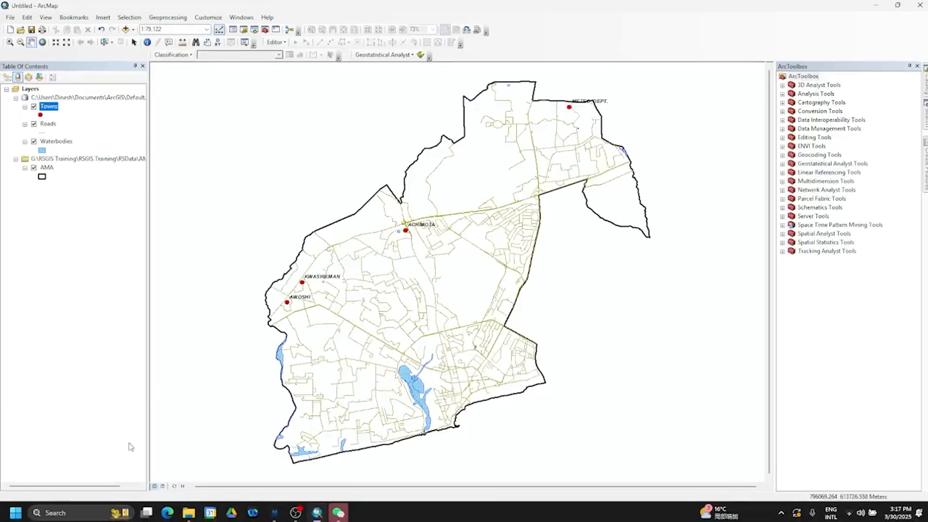
left_click(163, 486)
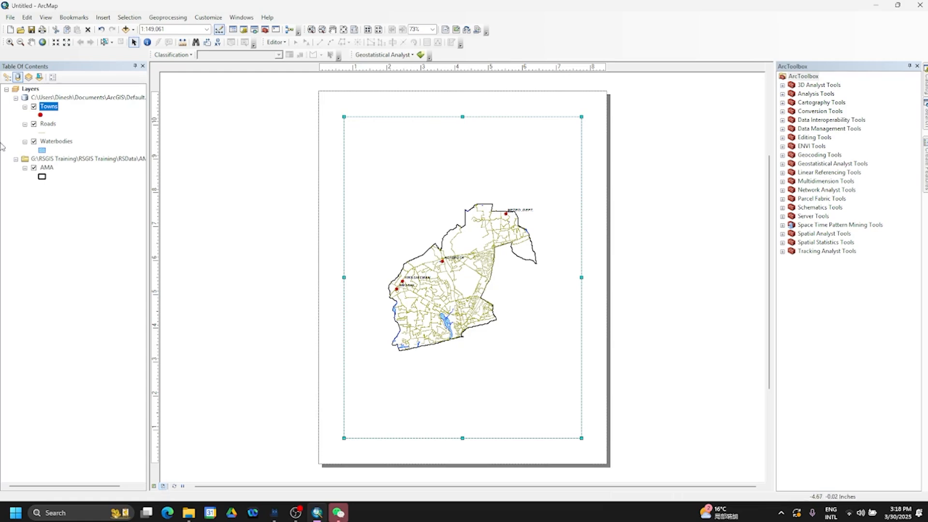
left_click(10, 16)
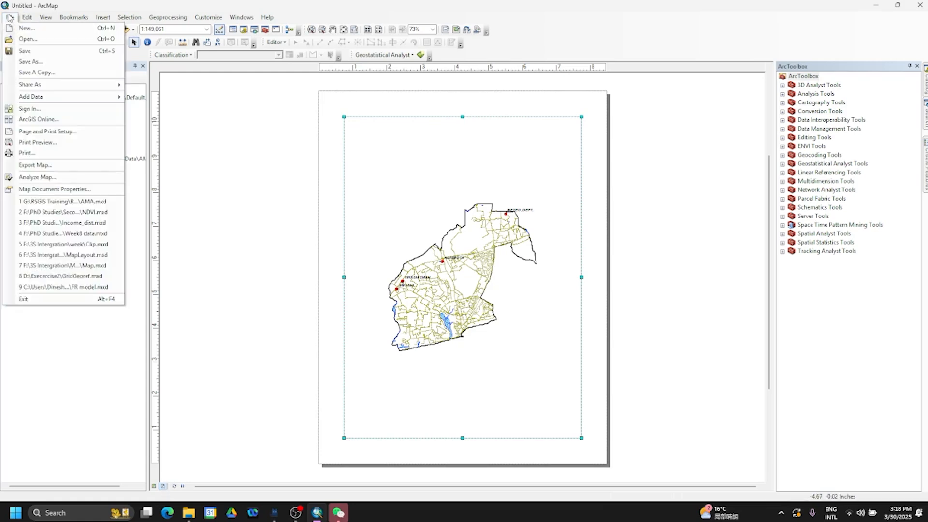
left_click(10, 17)
left_click(10, 17)
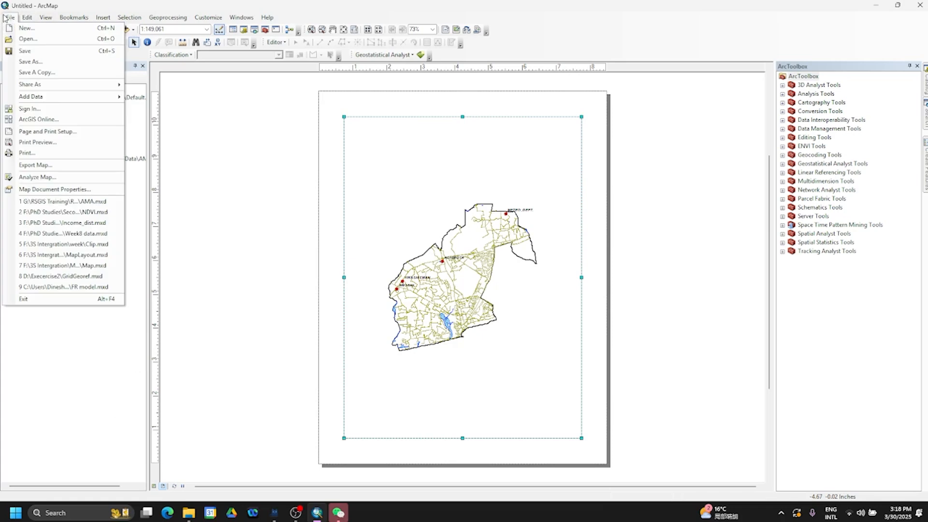
left_click(43, 132)
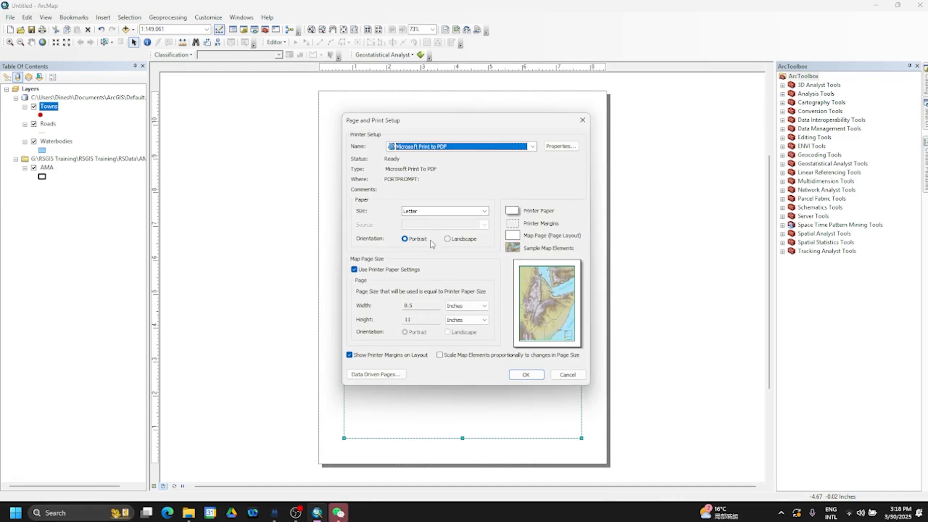
left_click(447, 239)
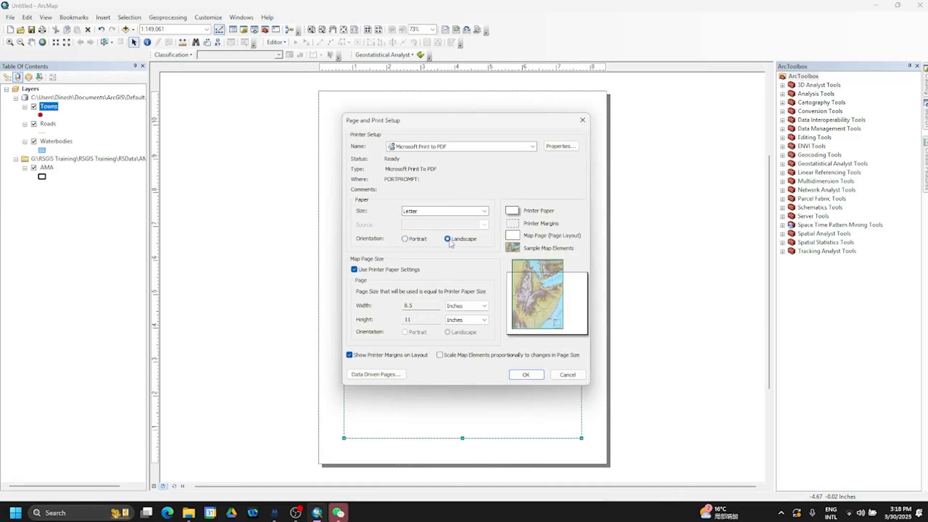
left_click(529, 375)
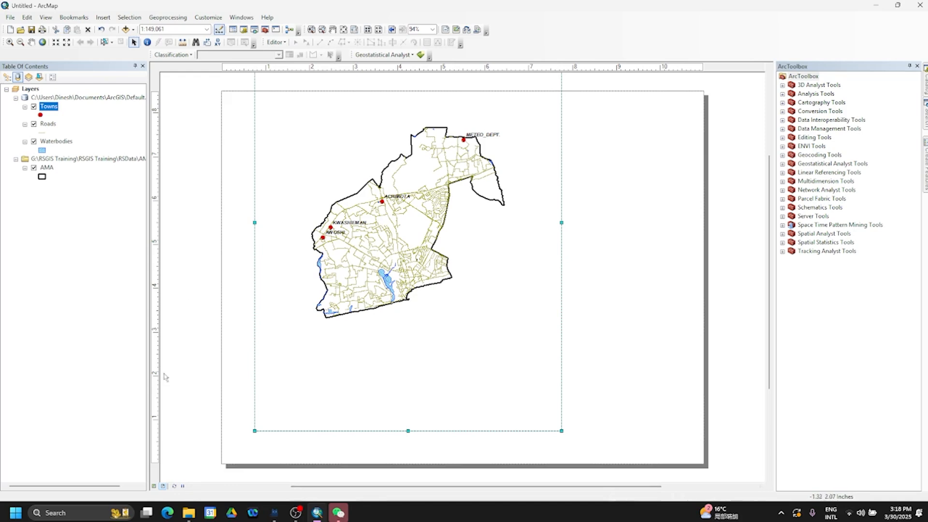
Review the Portrait and Landscape options in the page and print setup again, keeping the paper on Landscape.
left_click(8, 17)
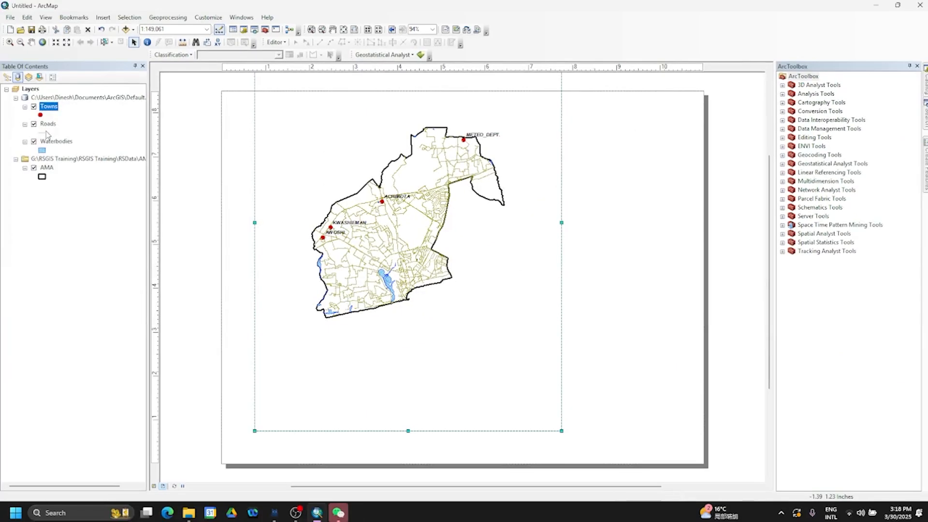
left_click(9, 17)
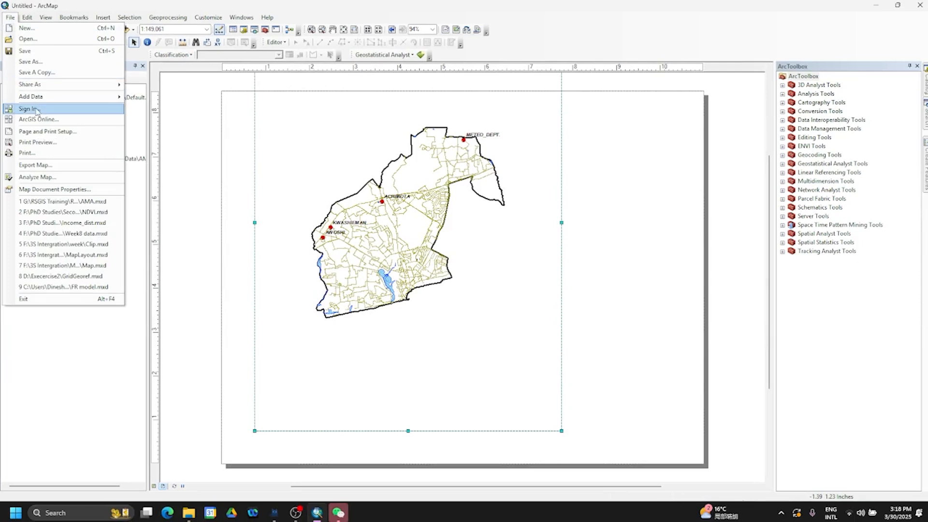
left_click(44, 132)
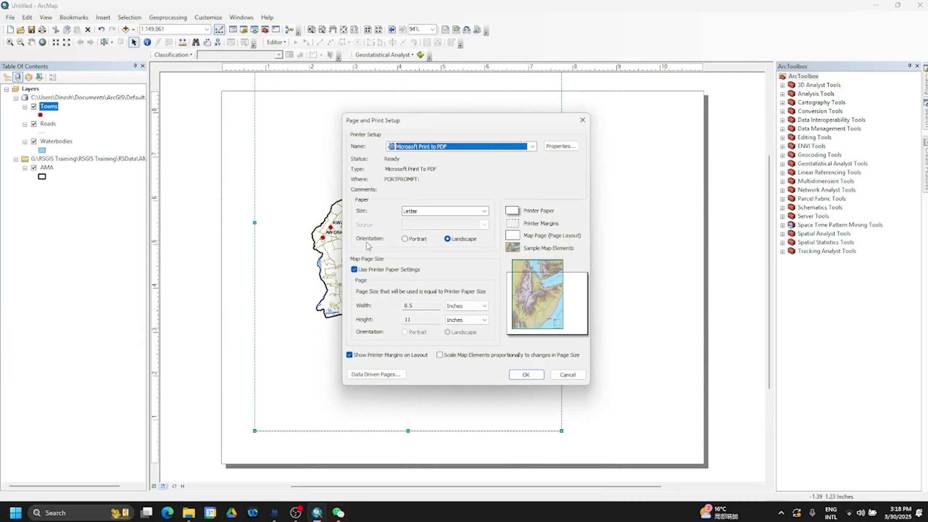
left_click(405, 238)
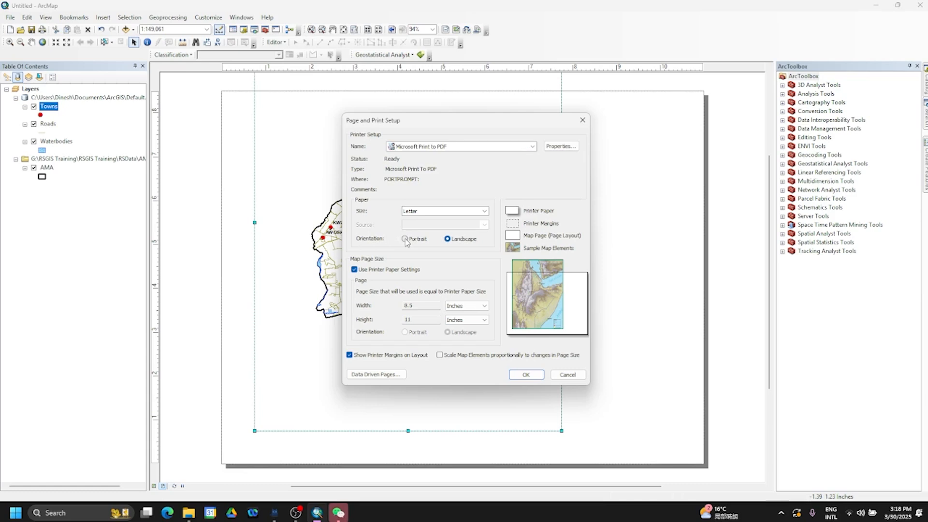
left_click(446, 239)
left_click(515, 375)
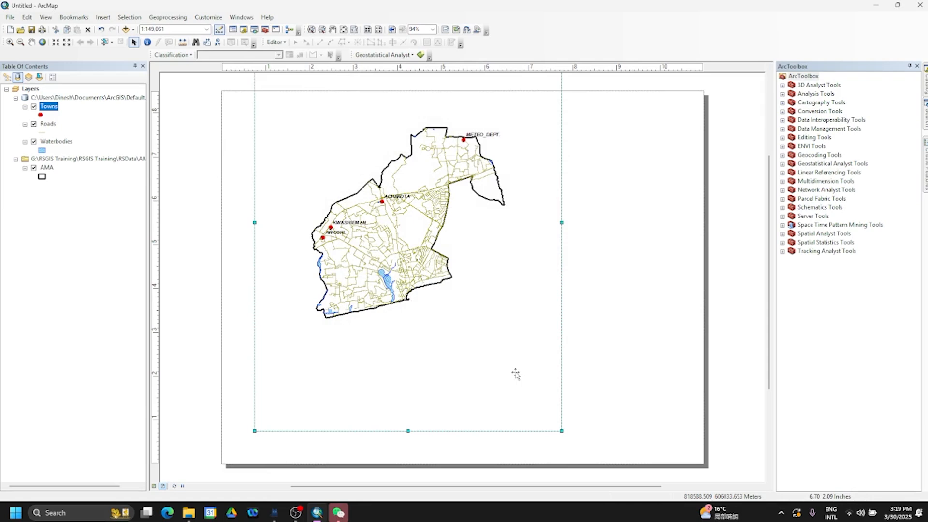
Lower the data frame's top edge to about 0.5 inch below the top of the landscape page.
scroll(546, 329, "down", 2)
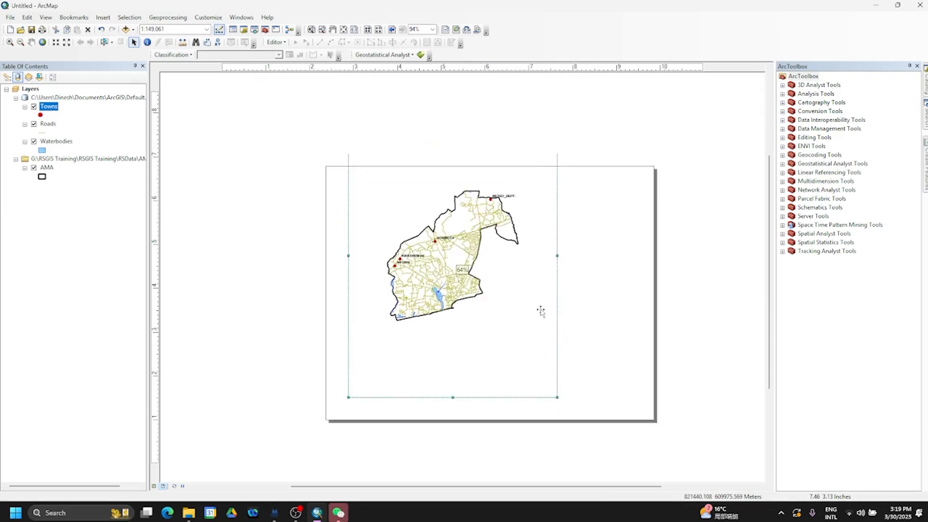
scroll(544, 313, "up", 2)
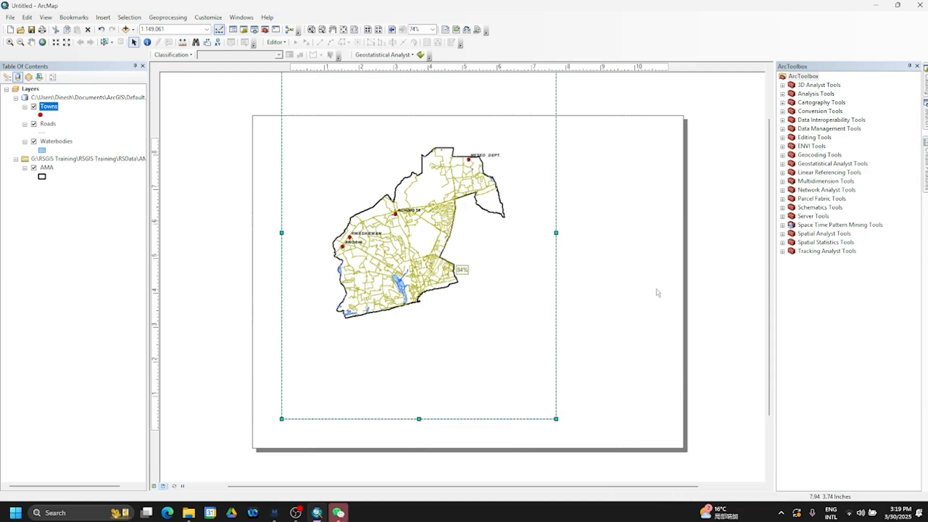
scroll(638, 289, "up", 1)
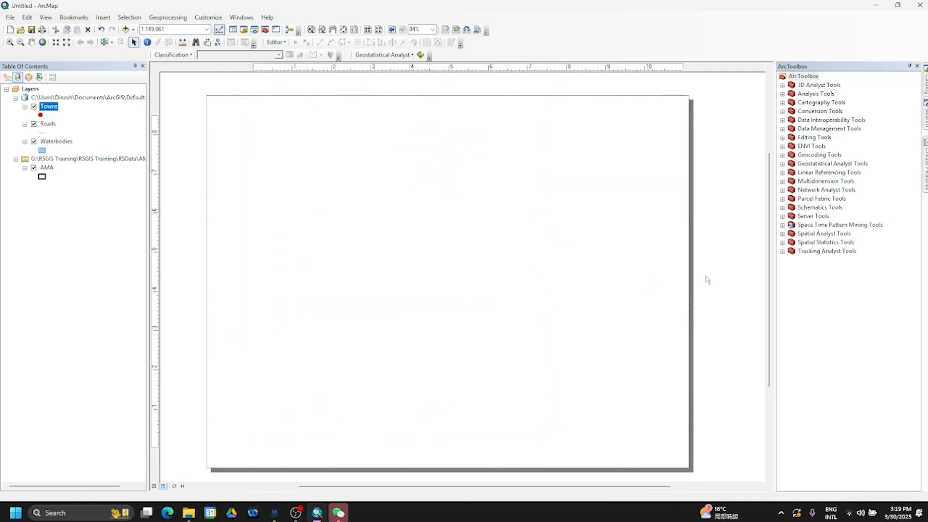
left_click_drag(770, 267, 769, 226)
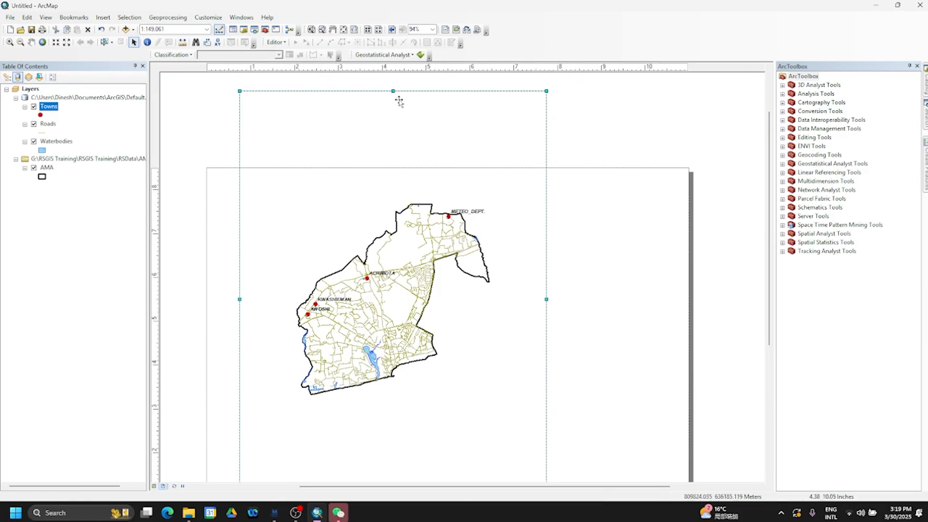
left_click_drag(393, 91, 393, 179)
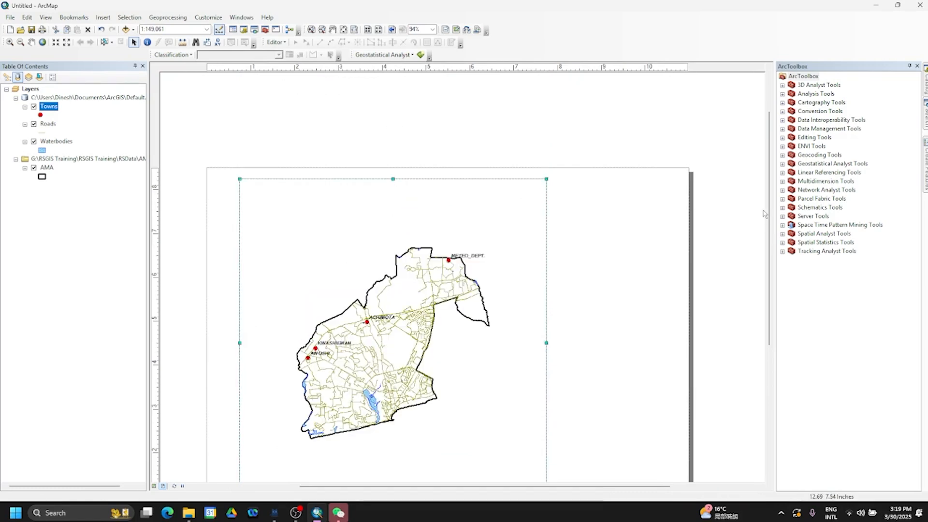
left_click_drag(769, 211, 770, 257)
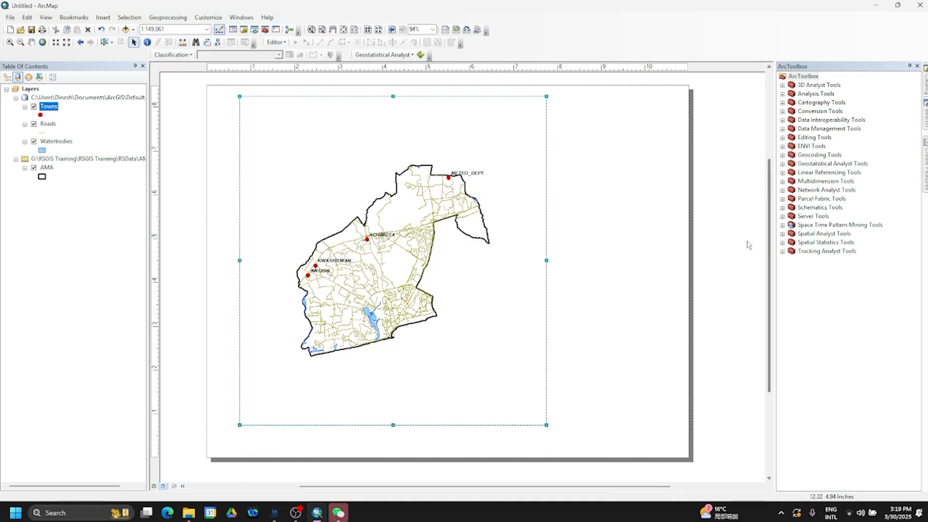
left_click_drag(393, 96, 396, 107)
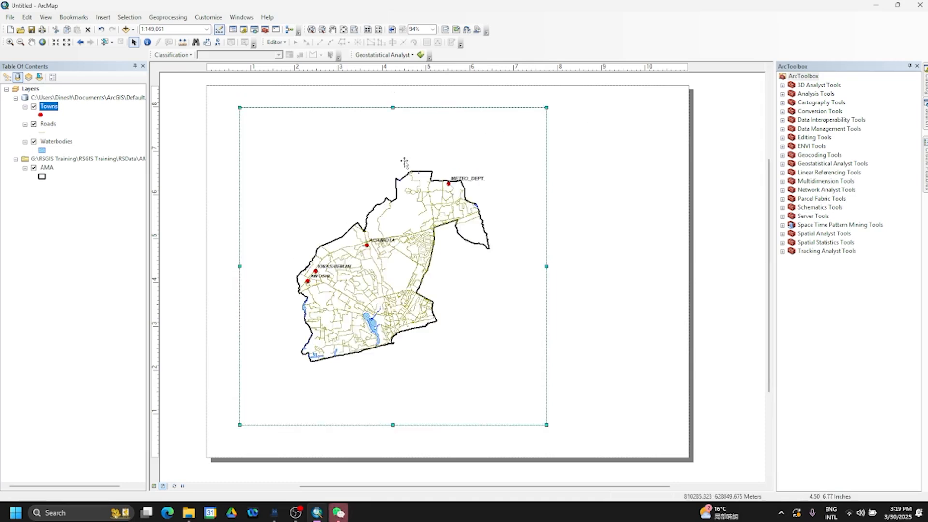
Adjust the data frame's side edges to a width of about 7.5 inches and zoom its map to the full extent.
left_click_drag(546, 266, 566, 265)
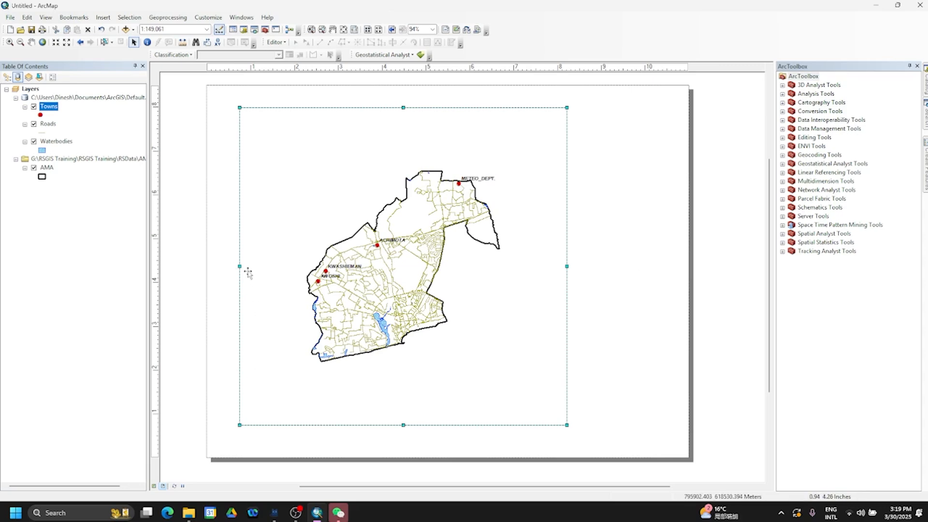
left_click_drag(240, 267, 245, 270)
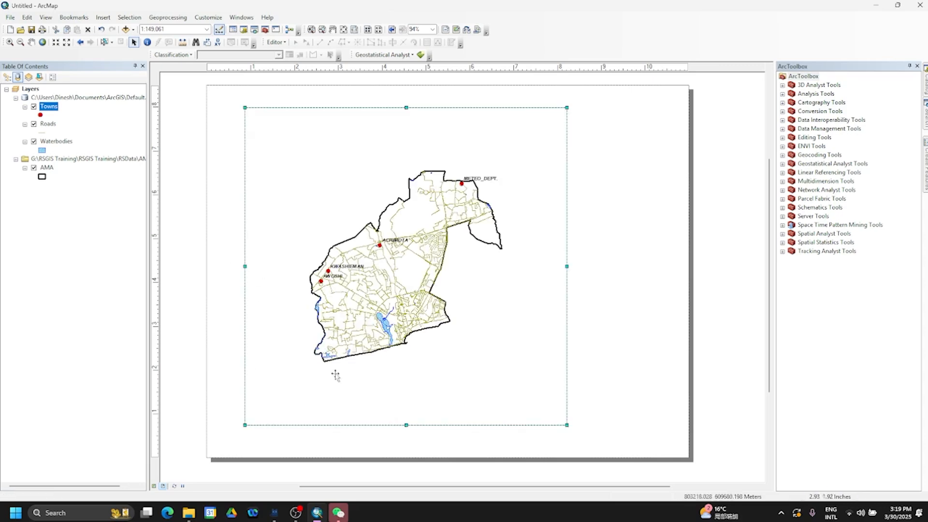
left_click_drag(568, 266, 576, 266)
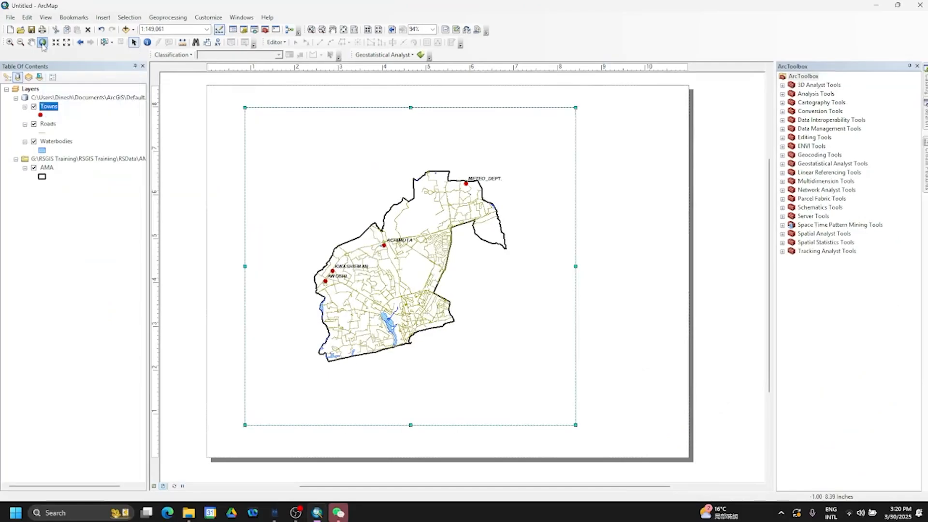
left_click(84, 63)
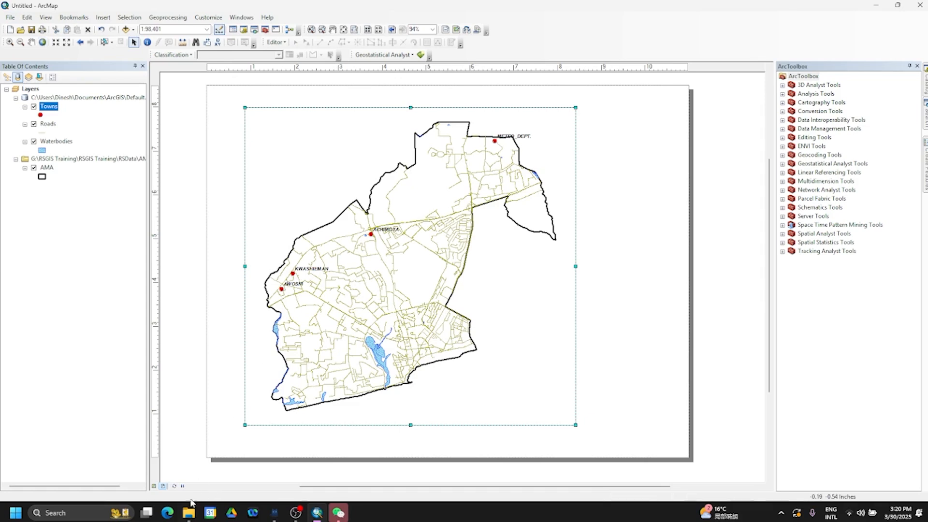
Switch to File Explorer and open the POLYGON folder in GIS DATA(300), and set ArcMap to show the map in data view.
mouse_move(188, 516)
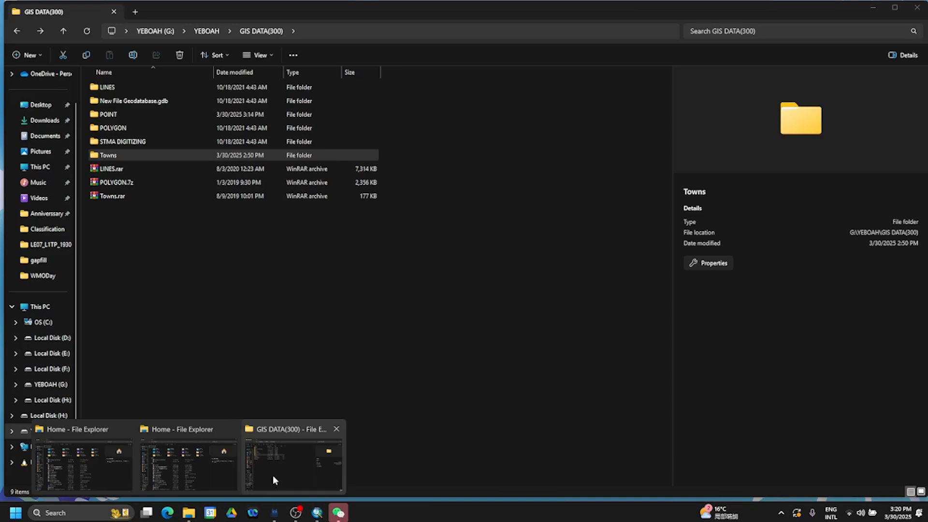
left_click(273, 474)
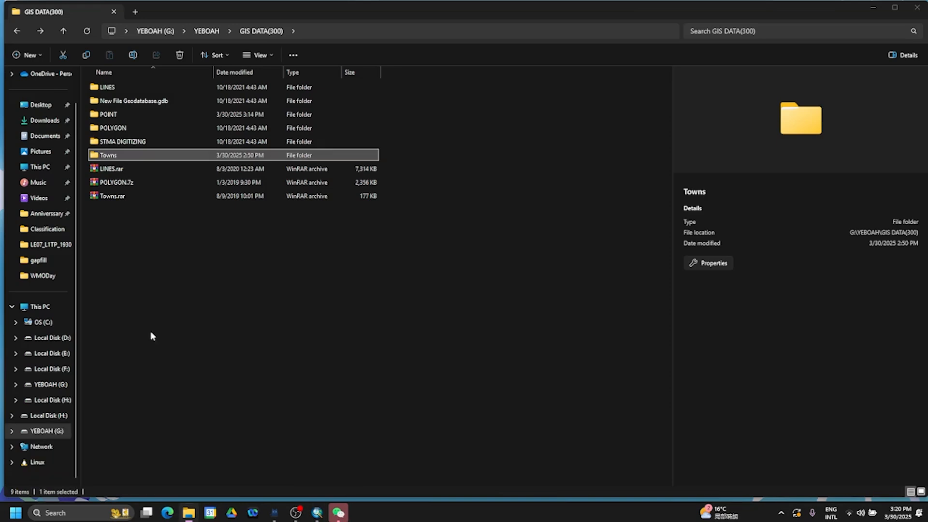
double_click(98, 127)
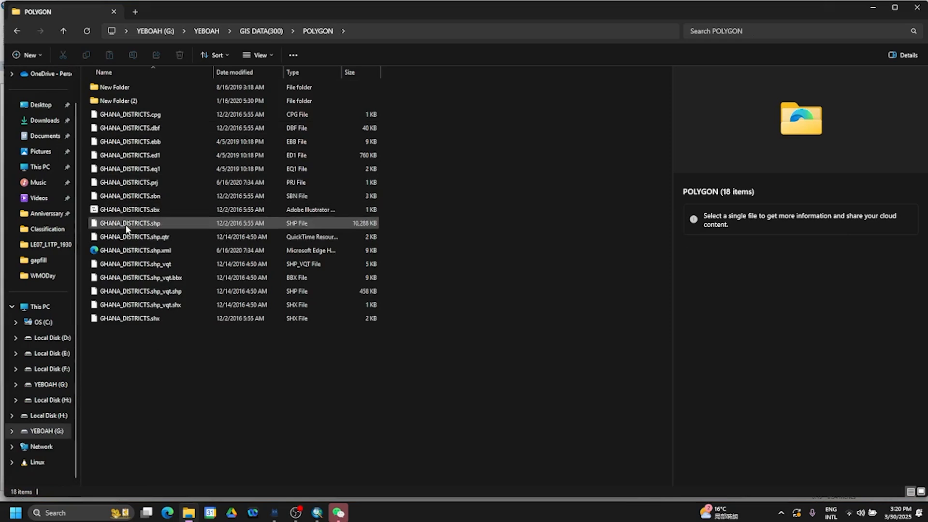
left_click(317, 513)
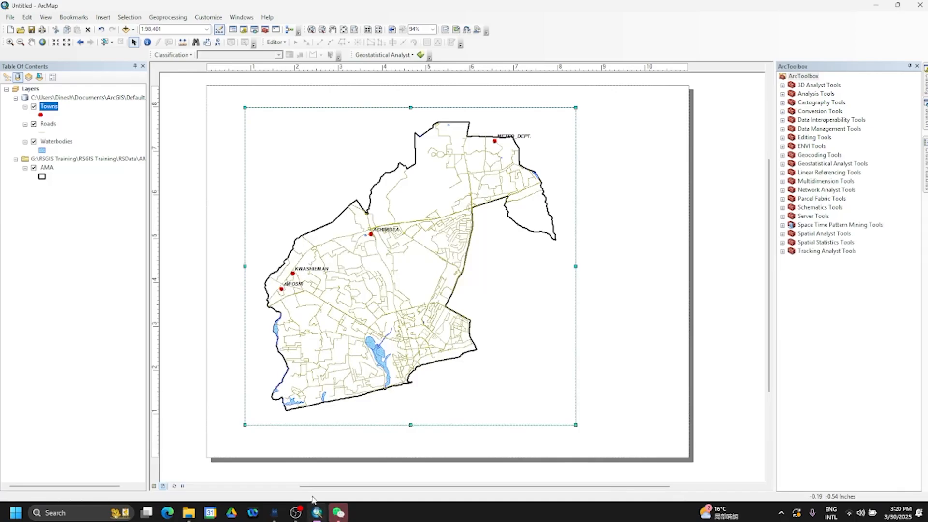
left_click(154, 485)
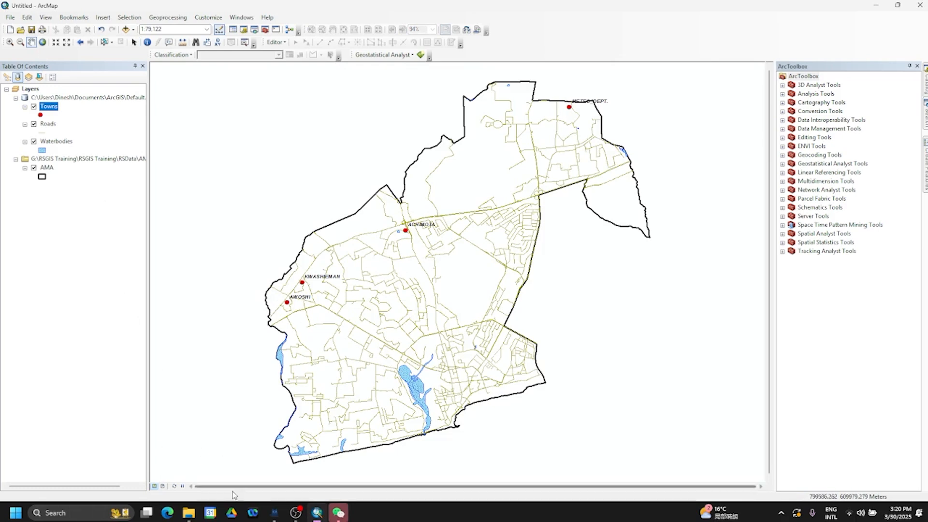
Return to File Explorer and compress all GHANA_DISTRICTS files in the POLYGON folder into a RAR archive named Ghana_districts.
mouse_move(197, 514)
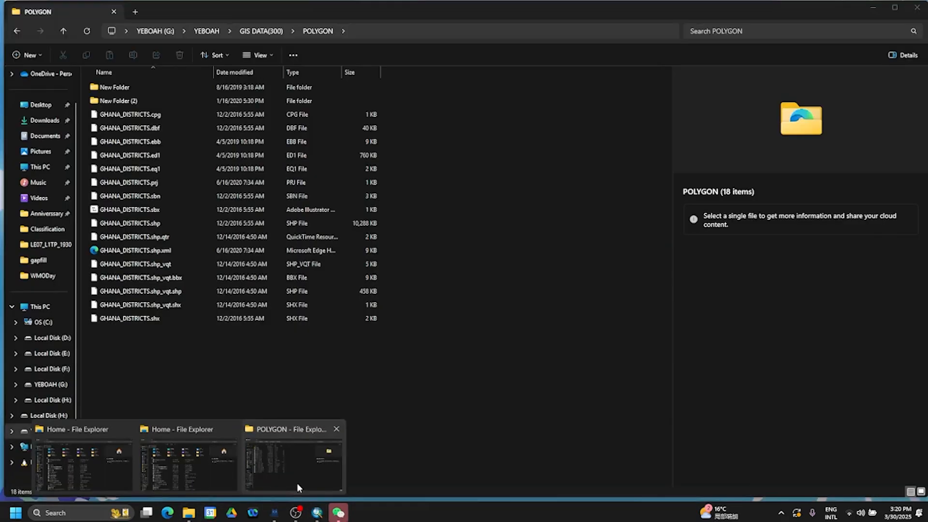
left_click(297, 482)
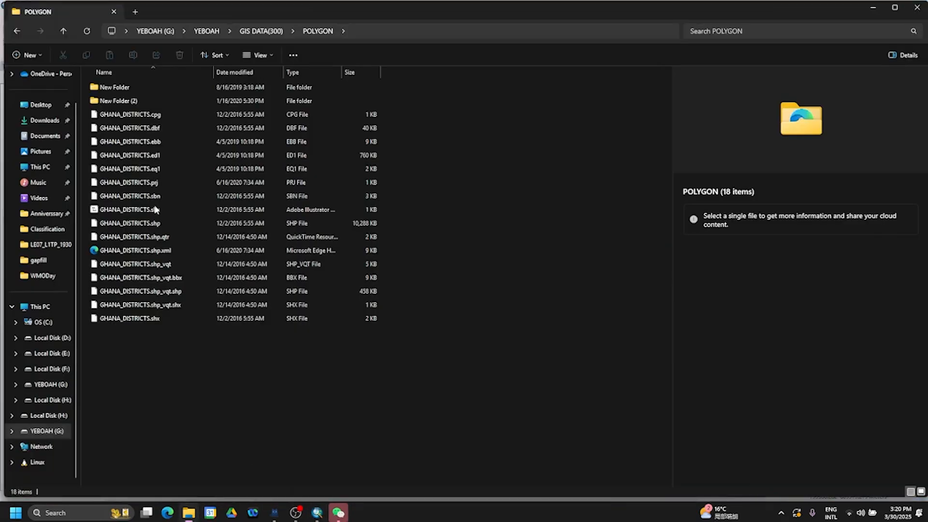
left_click(124, 116)
left_click(118, 128, "ctrl")
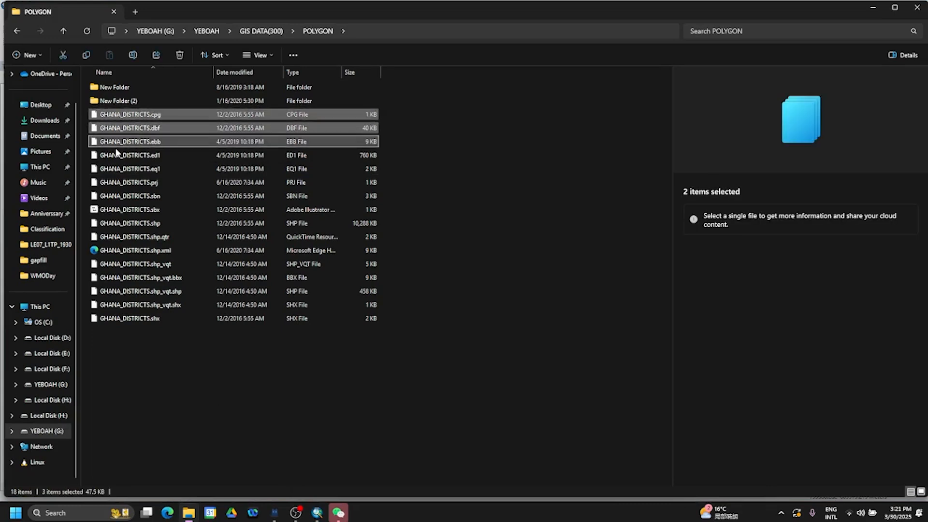
left_click(118, 141, "ctrl")
left_click(118, 155, "ctrl")
left_click(117, 169, "ctrl")
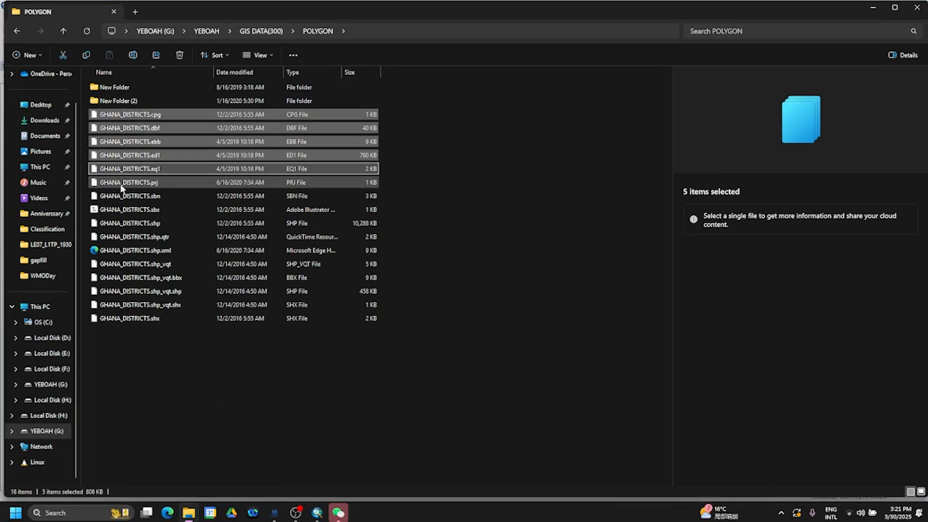
left_click_drag(122, 366, 103, 114)
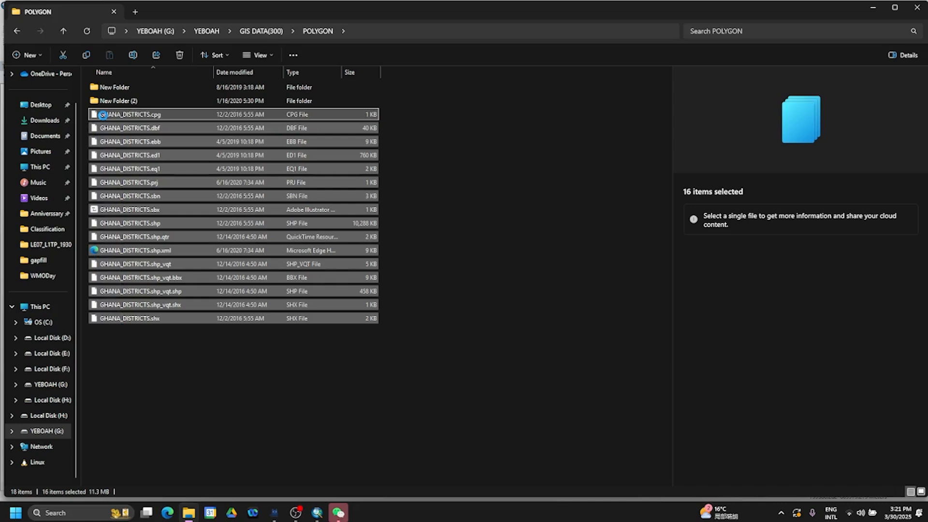
right_click(103, 118)
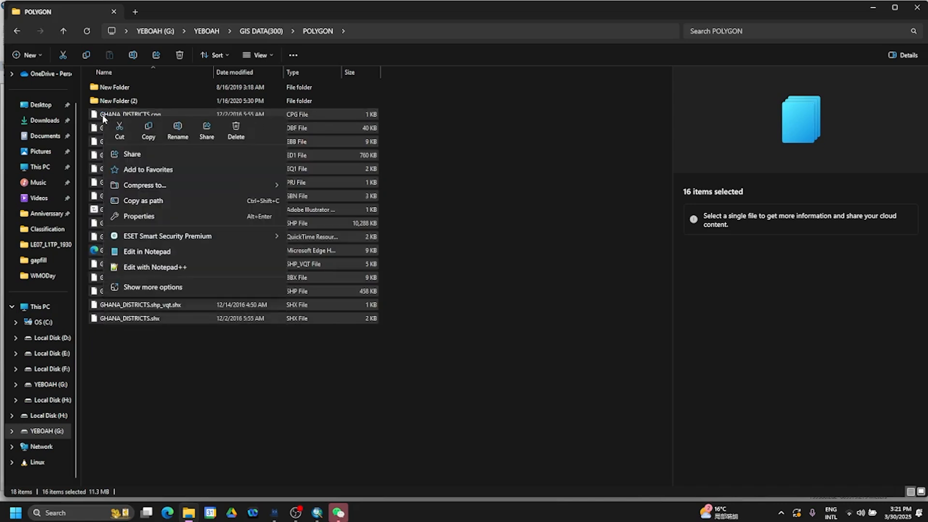
left_click(141, 287)
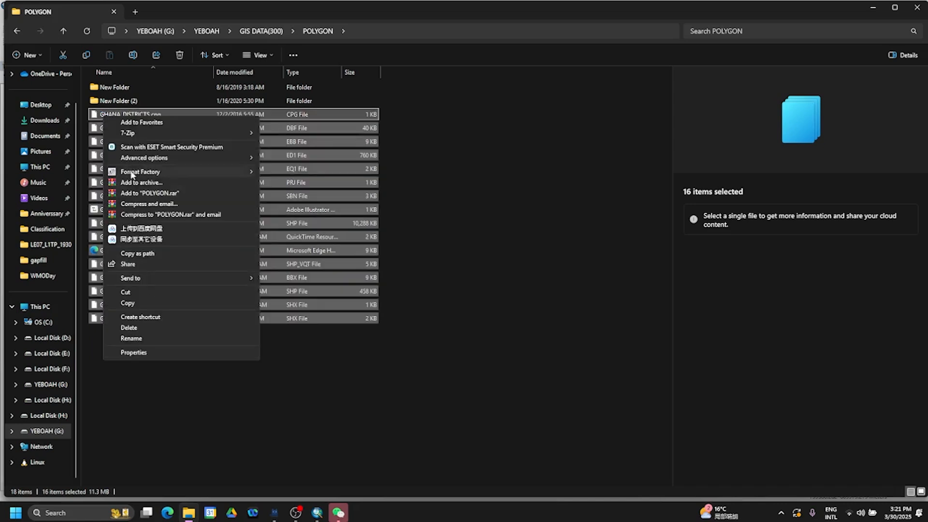
left_click(136, 178)
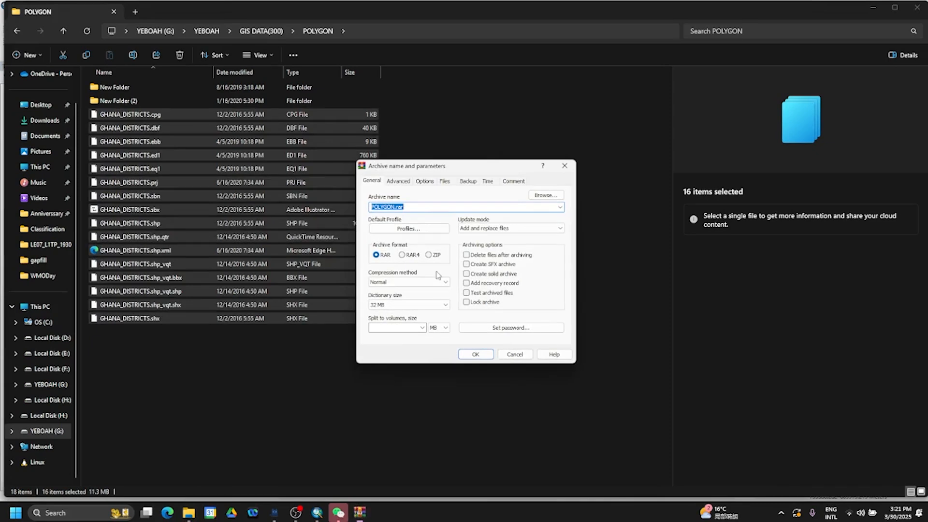
type("Ghana_distri")
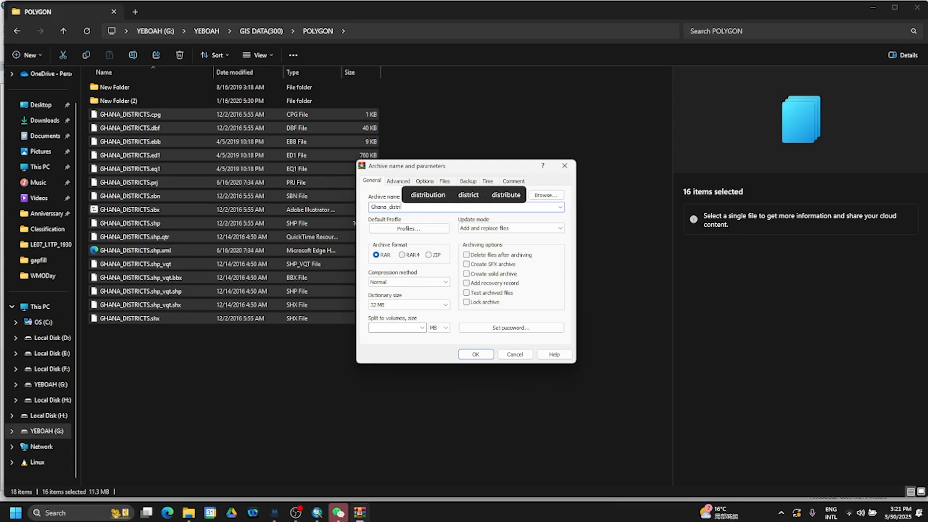
type("cts")
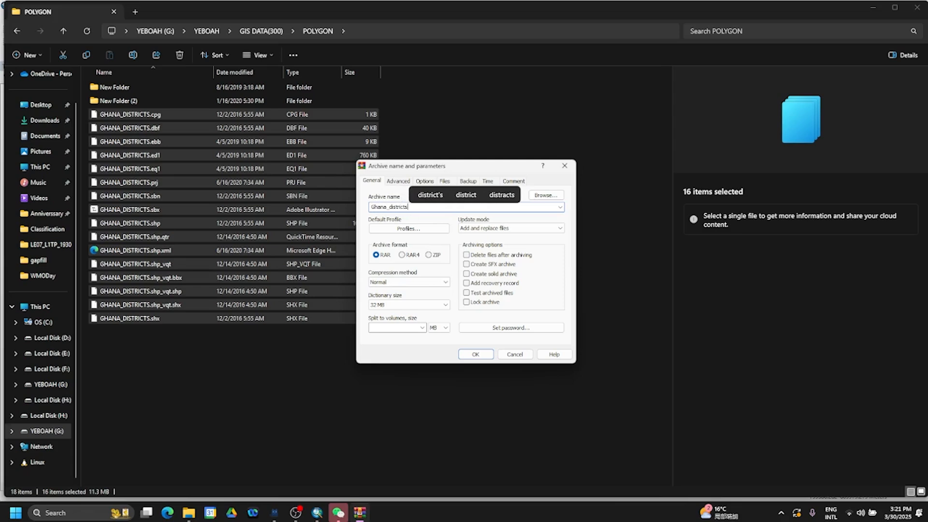
left_click(476, 354)
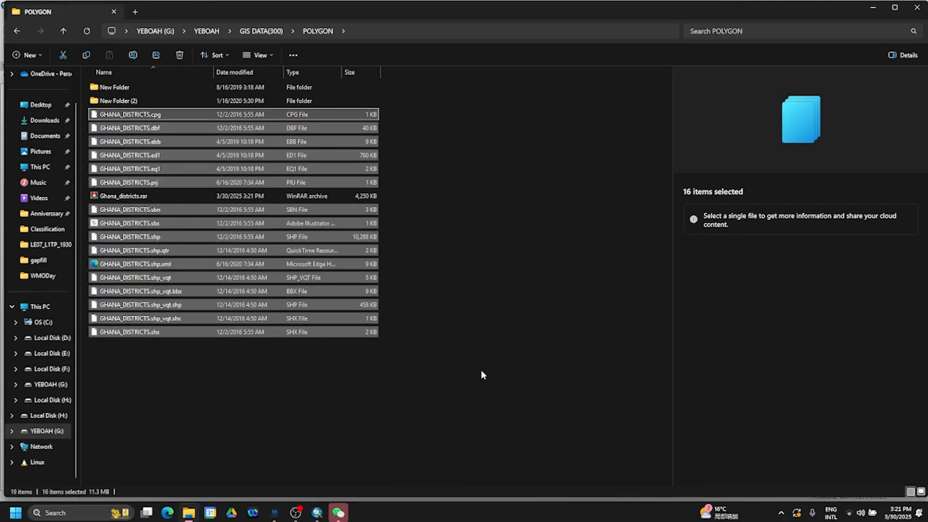
Switch to WeChat and send Ghana_districts.rar to the IMSA SWT P2 RS&GIS group chat.
left_click(489, 372)
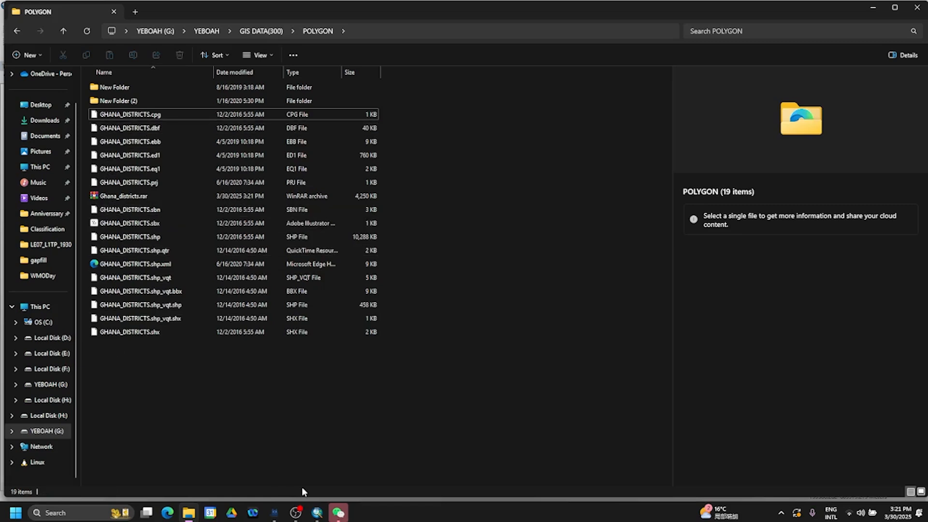
left_click(347, 517)
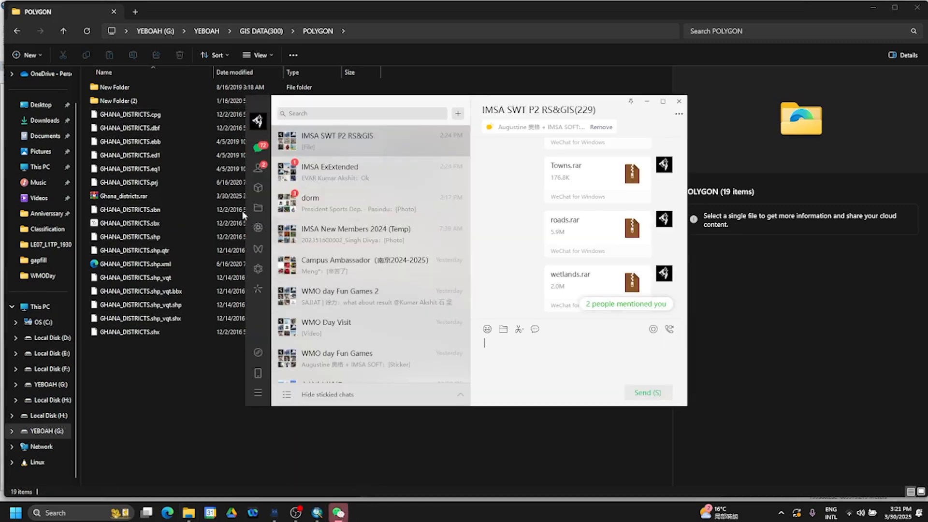
left_click_drag(126, 196, 533, 267)
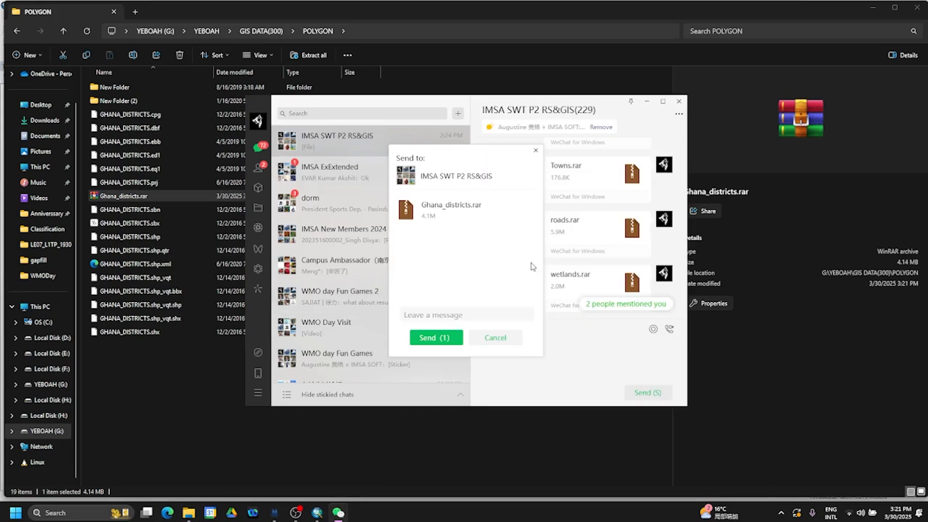
left_click(445, 338)
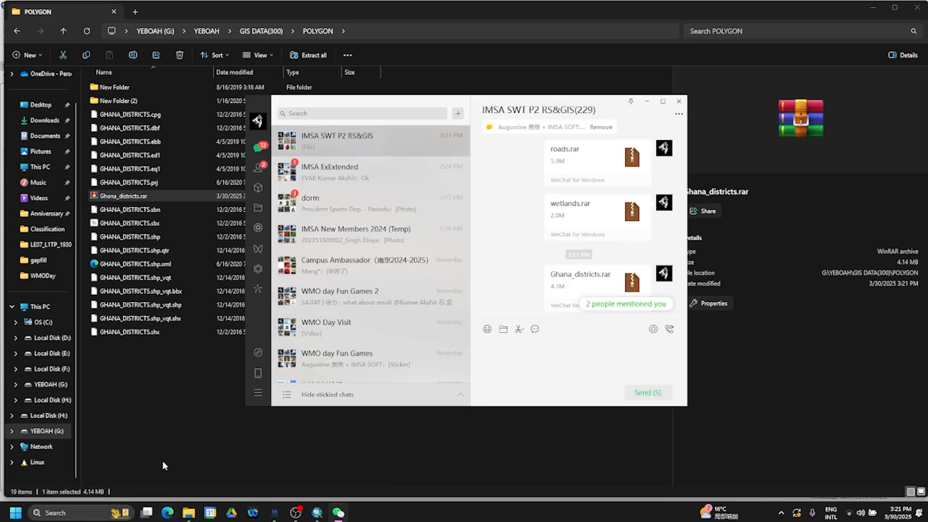
left_click(645, 102)
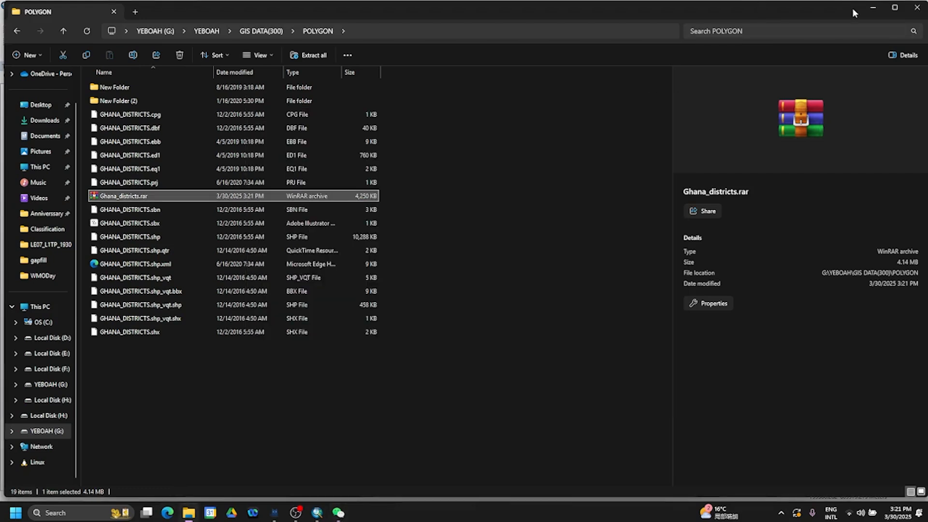
Return to ArcMap and look at the page layout before going back to data view.
left_click(869, 6)
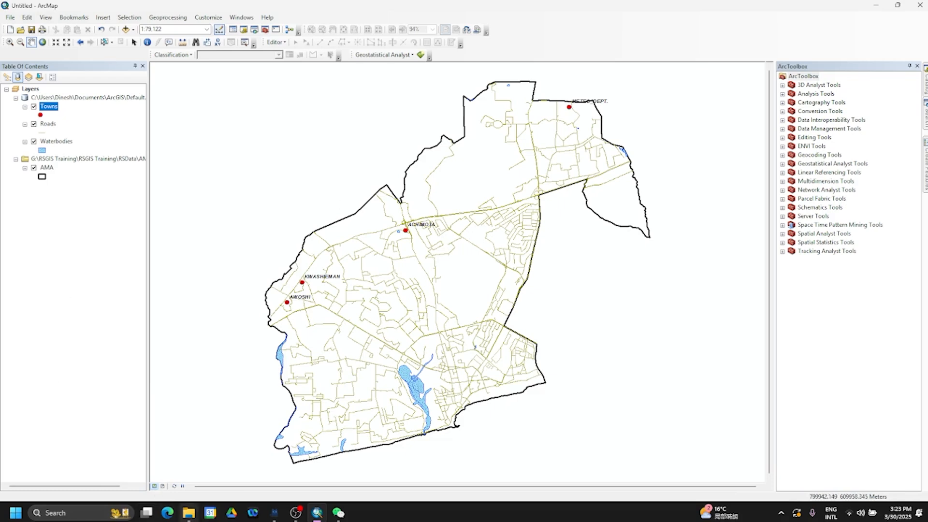
left_click(163, 486)
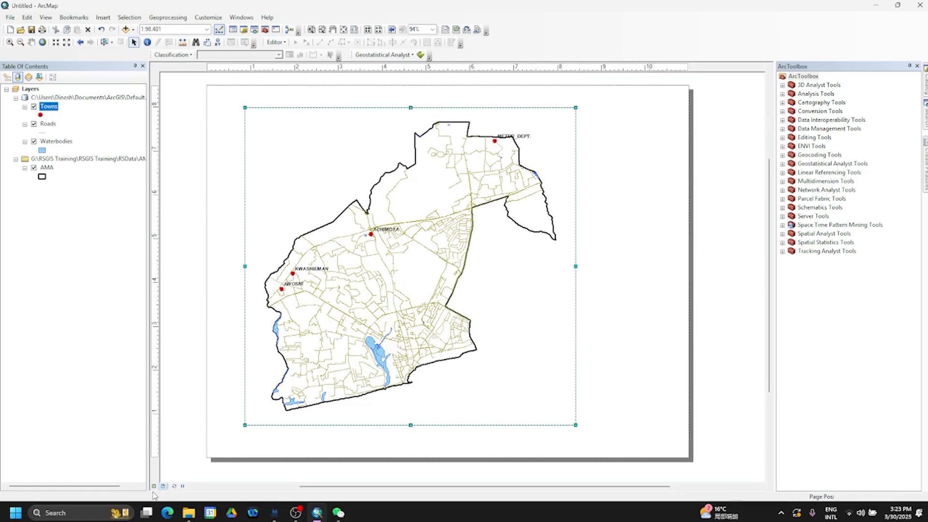
left_click(154, 486)
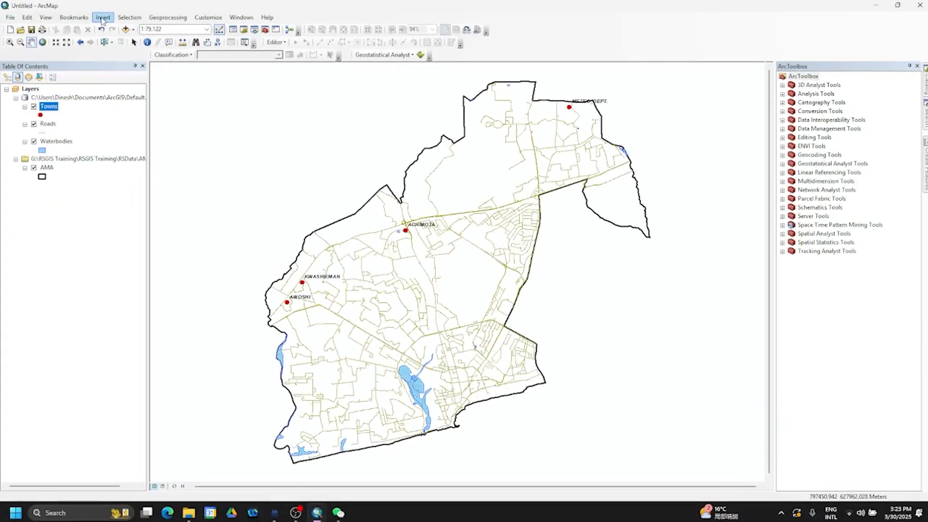
Insert a new data frame into the map document and copy the AMA layer into it.
left_click(138, 40)
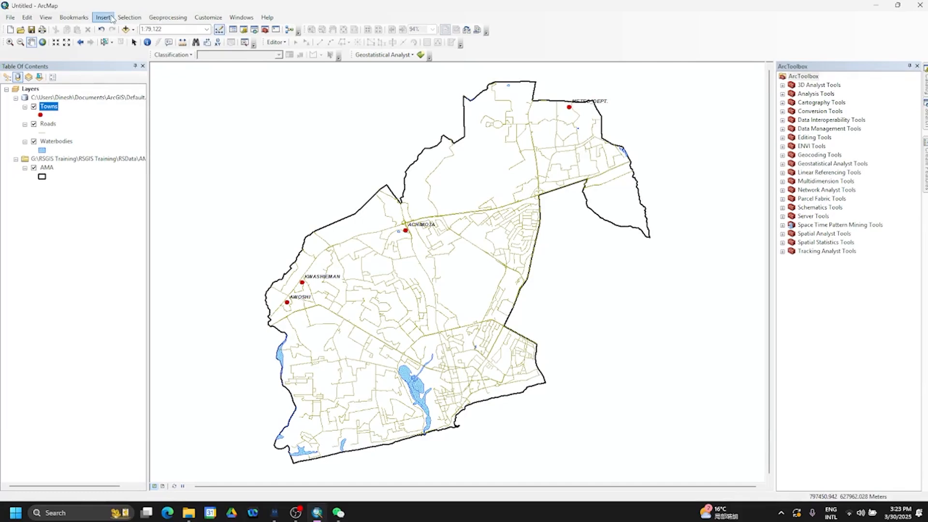
left_click(86, 36)
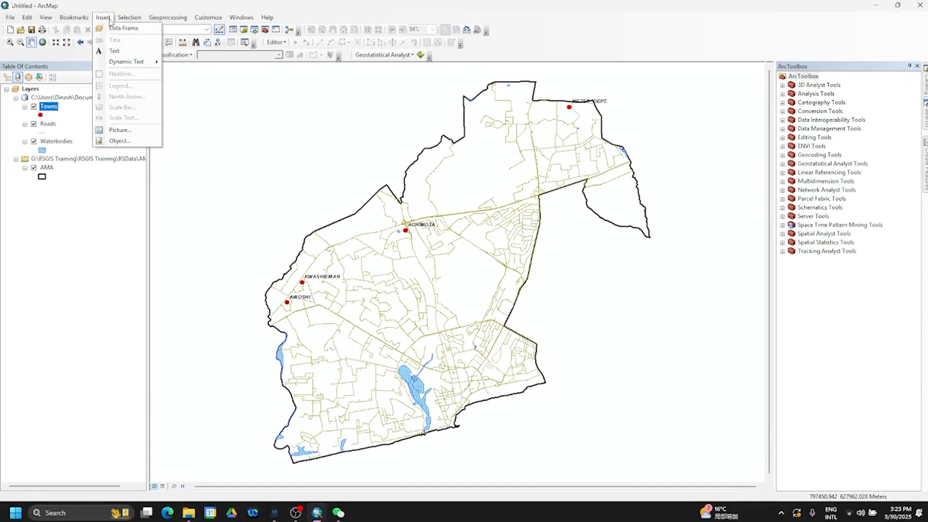
left_click(124, 29)
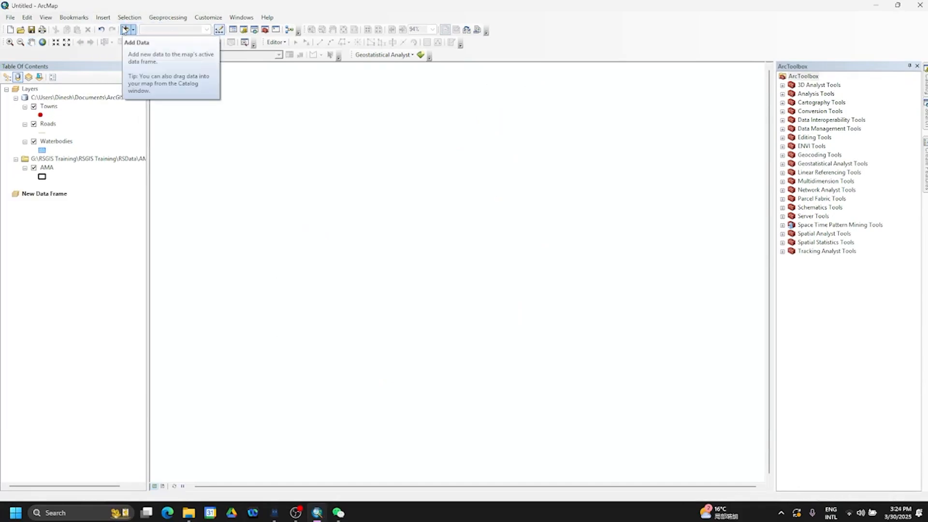
left_click(49, 168)
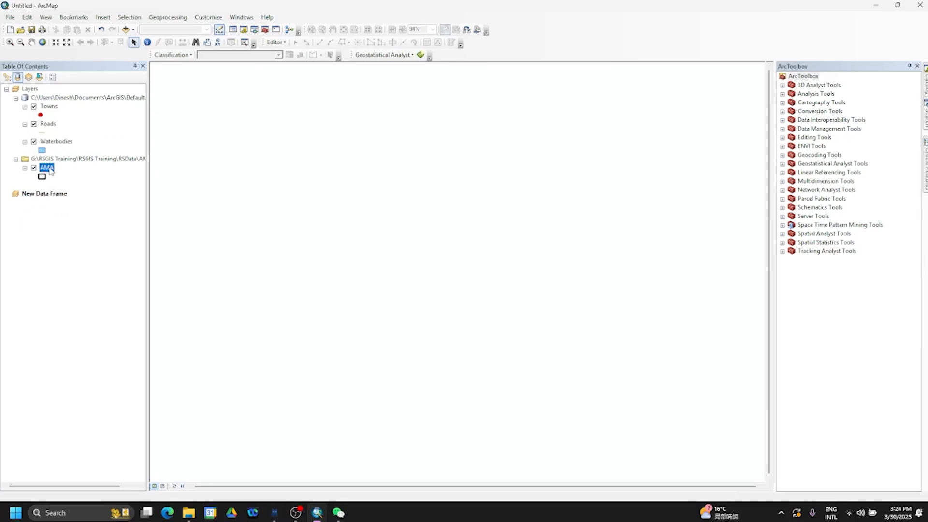
mouse_move(50, 171)
left_mouse_down()
mouse_move(276, 186)
mouse_move(324, 178)
left_mouse_up()
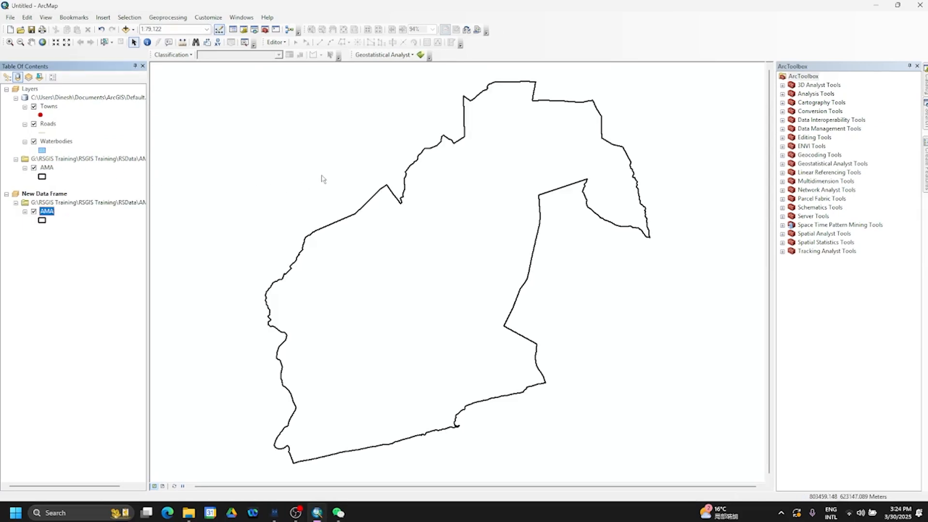
Remove the newly inserted data frame together with its copy of the AMA layer.
left_click_drag(47, 214, 65, 269)
right_click(50, 195)
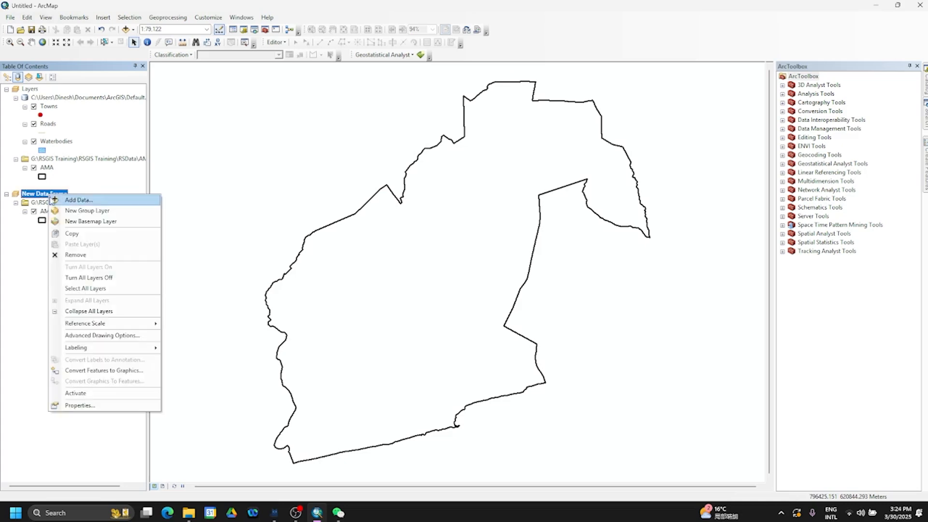
left_click(72, 255)
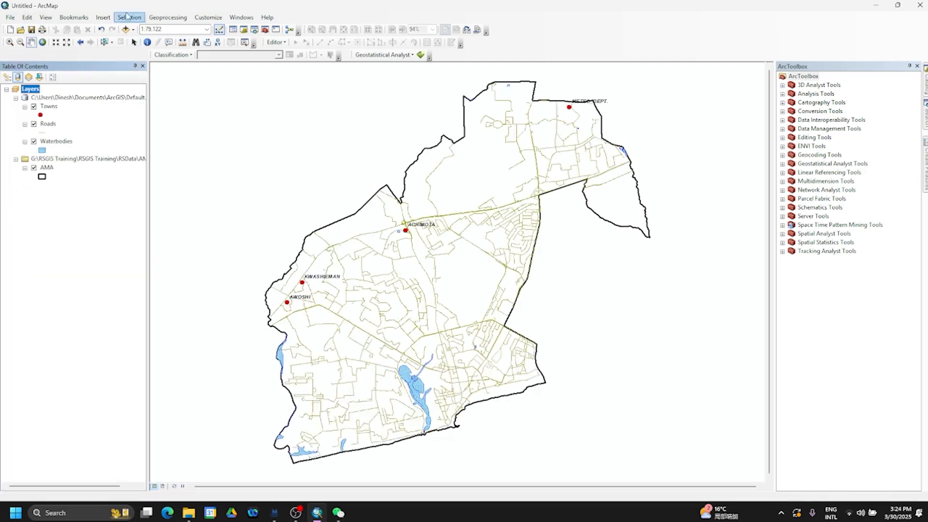
Insert a data frame again and copy the AMA layer from the Layers frame into it.
left_click(102, 18)
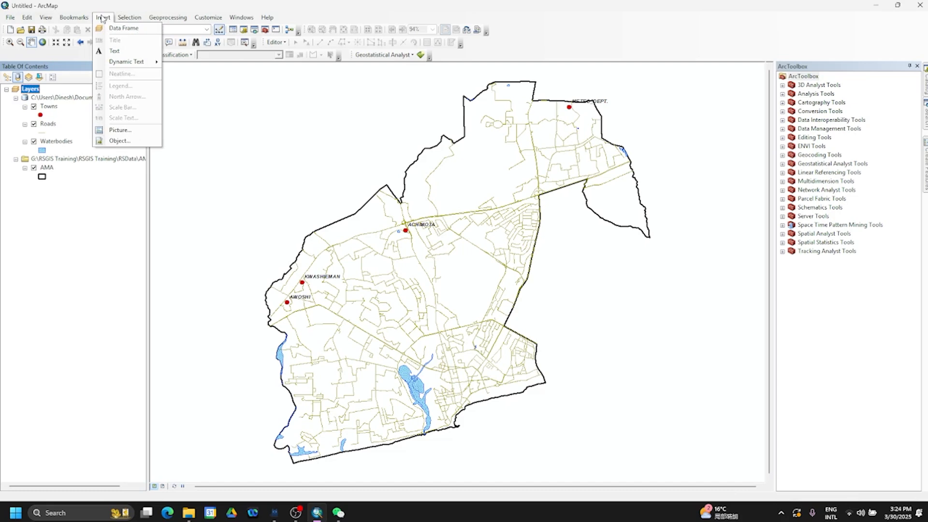
left_click(120, 29)
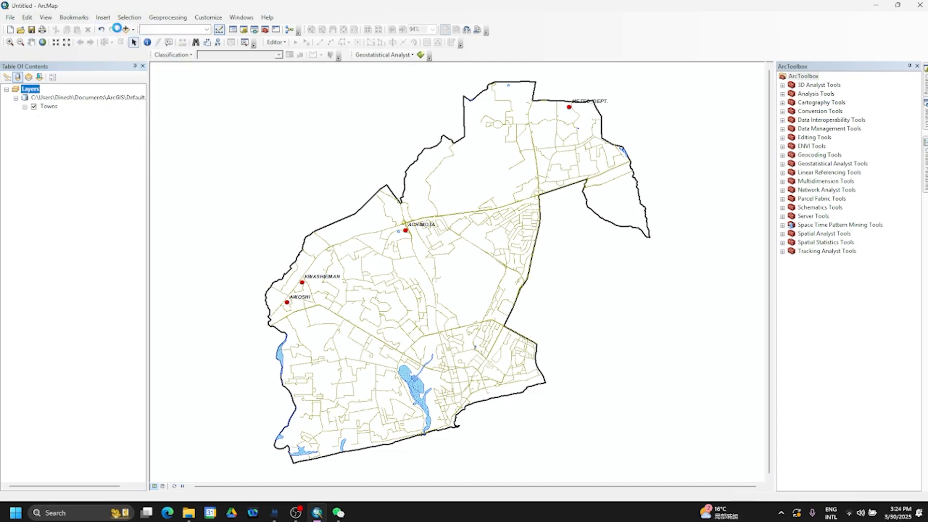
left_click(47, 167)
mouse_move(47, 169)
left_mouse_down()
mouse_move(118, 155)
mouse_move(297, 151)
left_mouse_up()
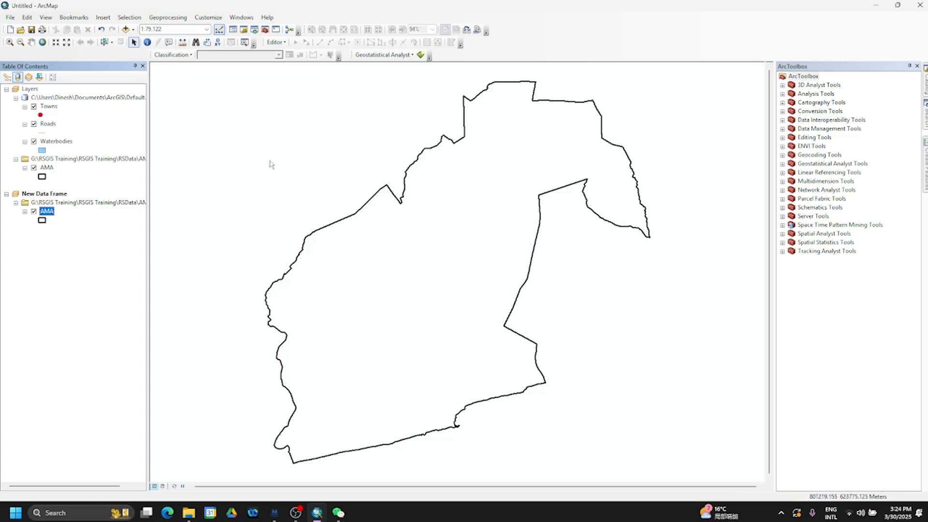
Set both the fill color and outline color of the new data frame's AMA layer to red.
left_click(42, 220)
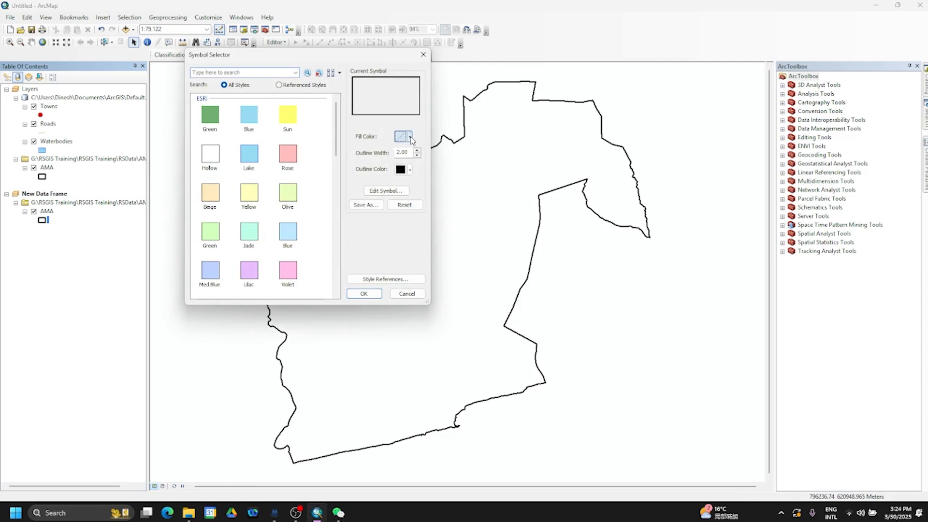
left_click(409, 136)
left_click(409, 180)
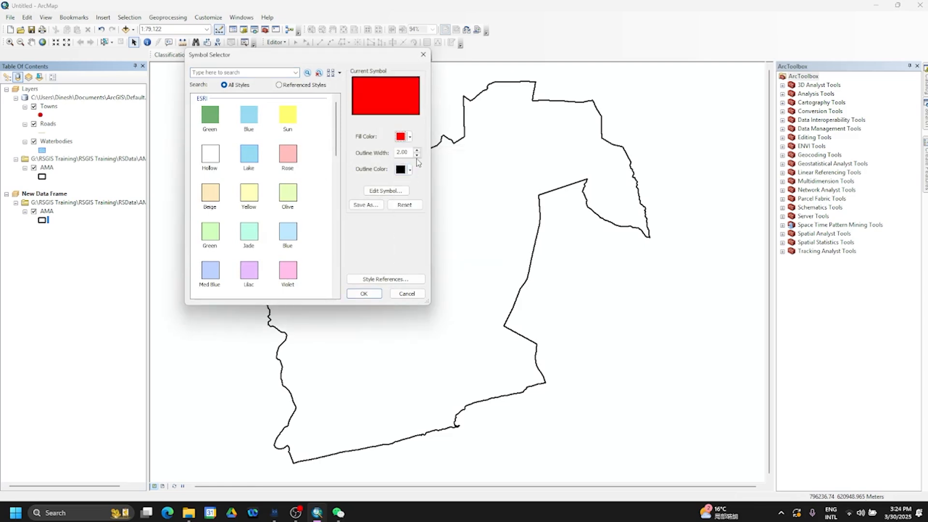
left_click(410, 170)
left_click(407, 213)
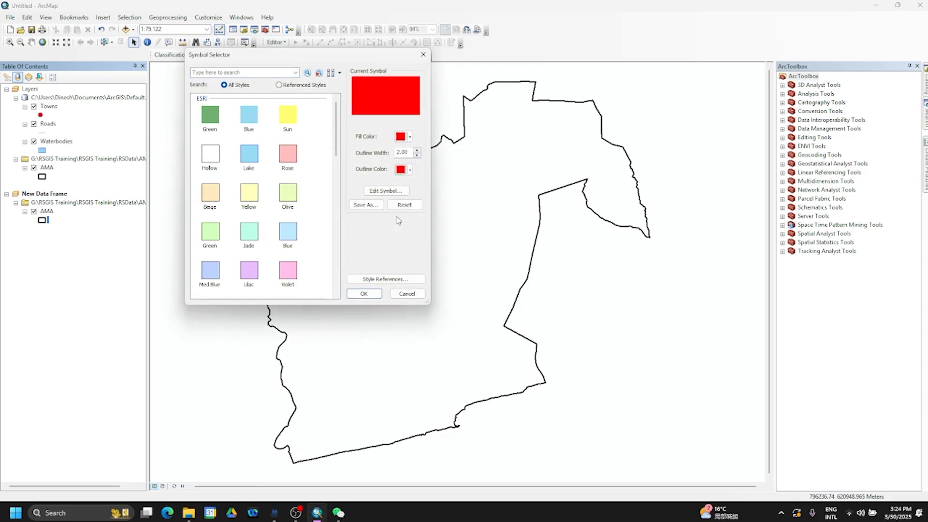
left_click(364, 294)
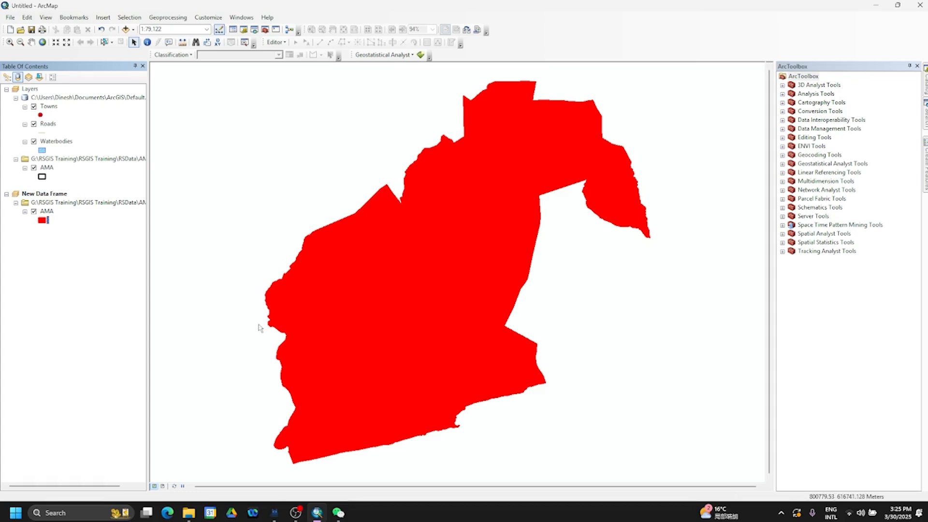
Add GHANA_DISTRICTS.shp from the POLYGON folder to the new data frame and view its symbol settings without changing them.
mouse_move(189, 512)
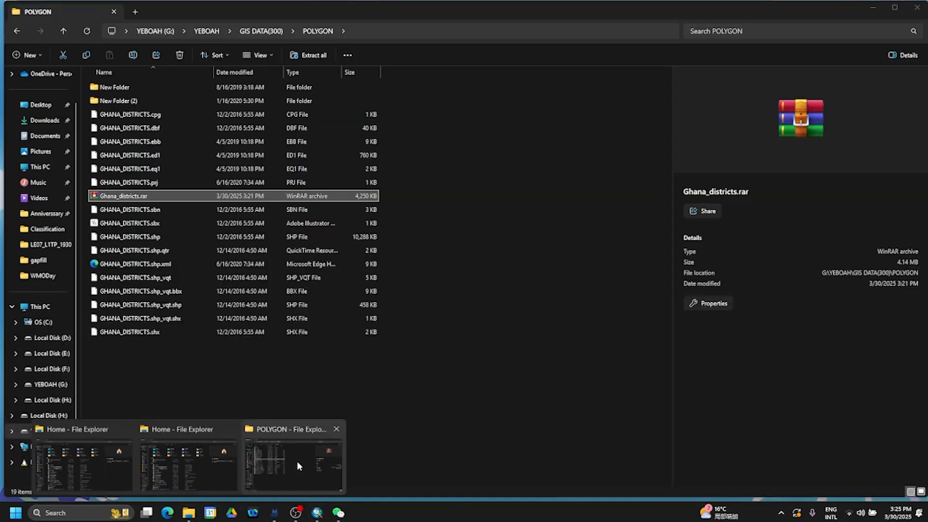
left_click(296, 465)
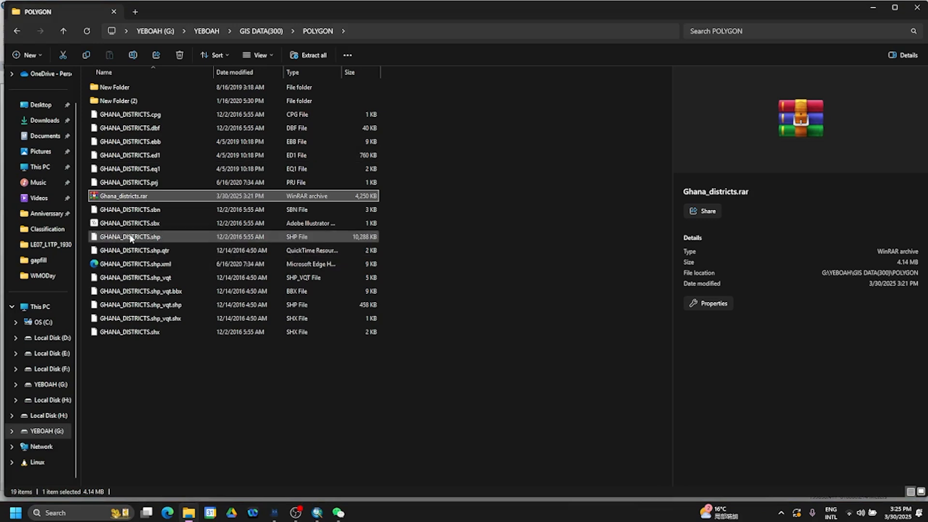
left_click_drag(131, 236, 232, 294)
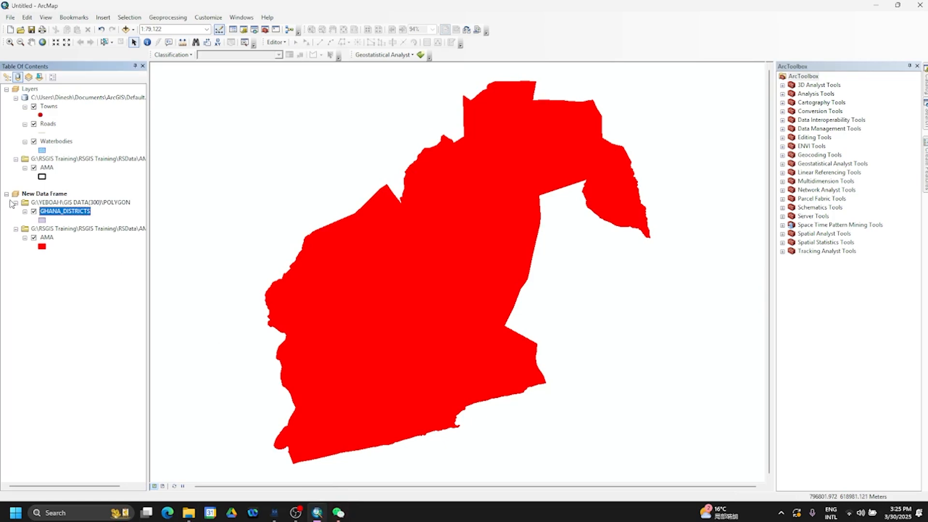
left_click(43, 221)
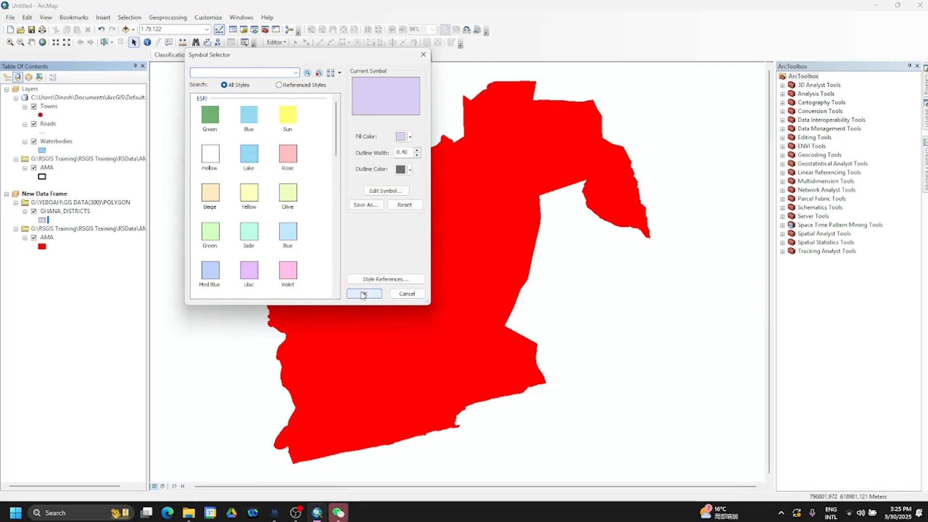
left_click(404, 294)
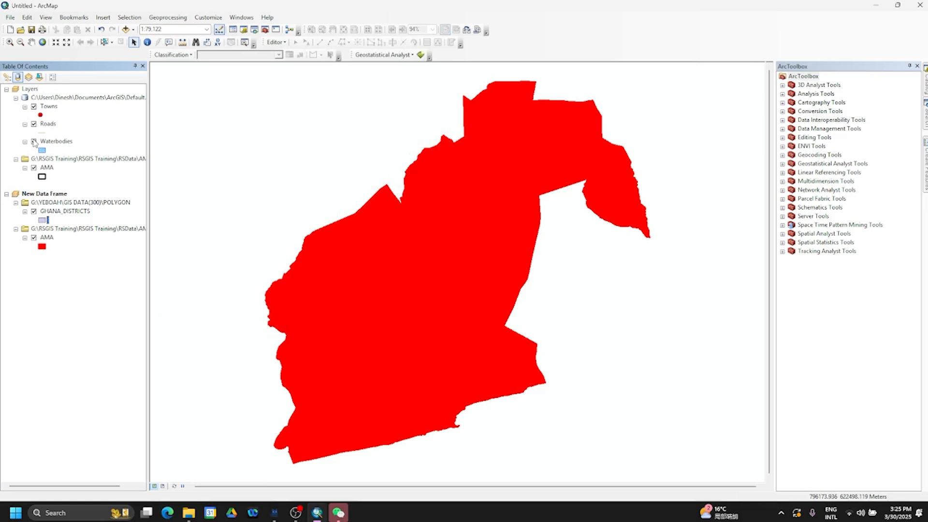
Check the display and data source properties of the GHANA_DISTRICTS layer, including its extent and coordinate system.
right_click(66, 215)
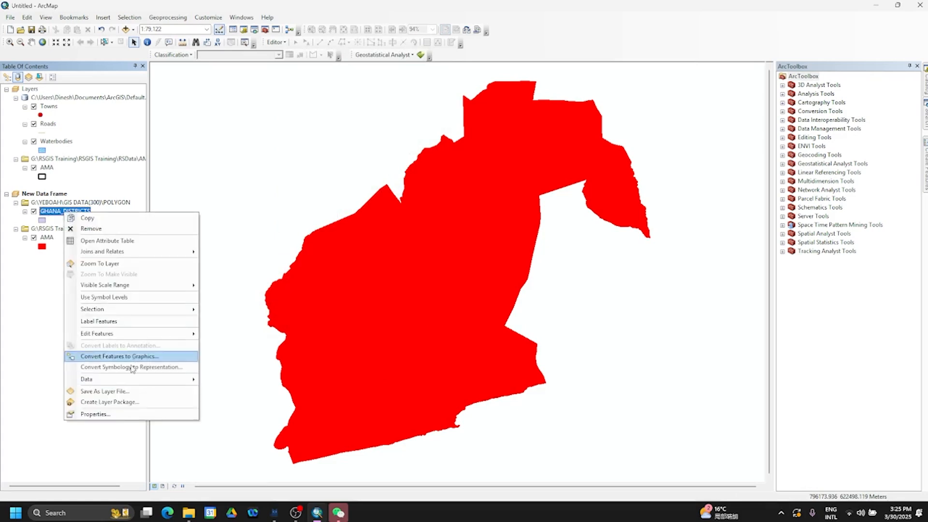
left_click(107, 420)
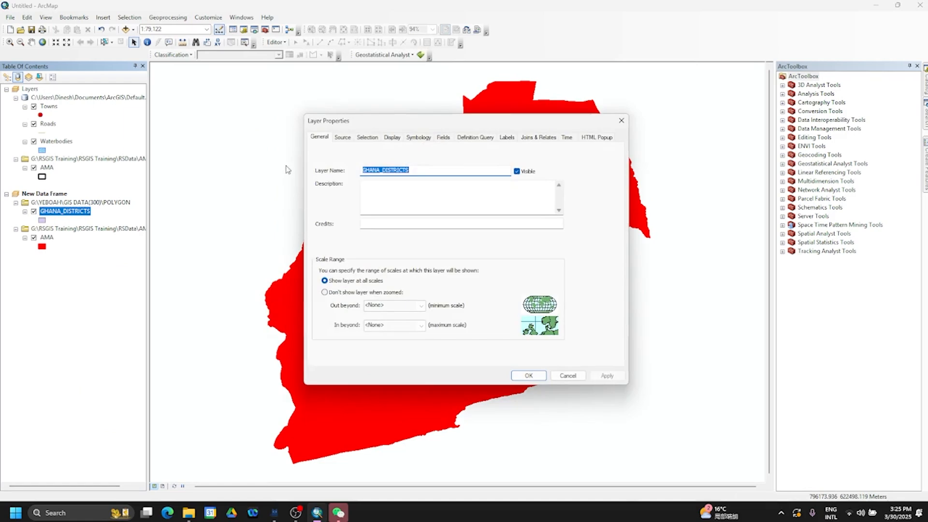
left_click(393, 138)
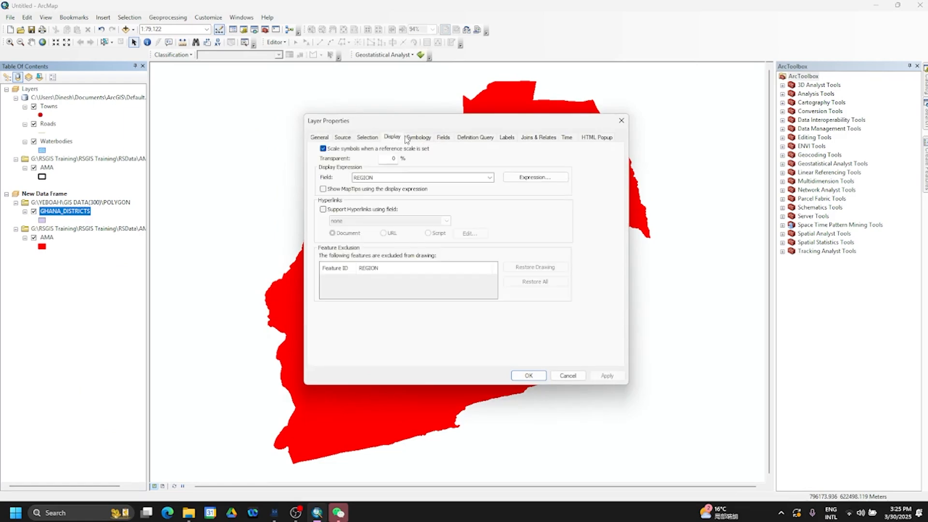
left_click(343, 137)
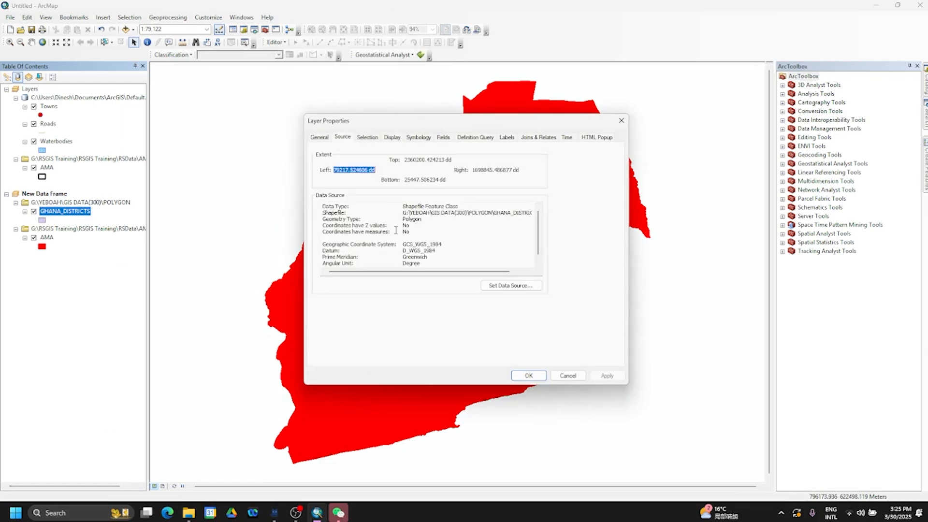
scroll(395, 230, "up", 1)
left_click(620, 121)
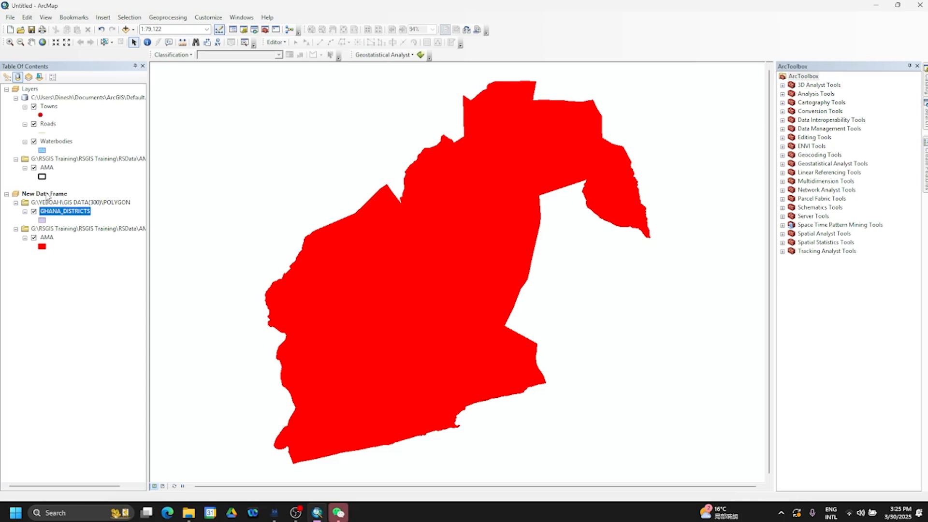
Try zooming to the GHANA_DISTRICTS and AMA layers, and remove GHANA_DISTRICTS from the new data frame.
right_click(53, 213)
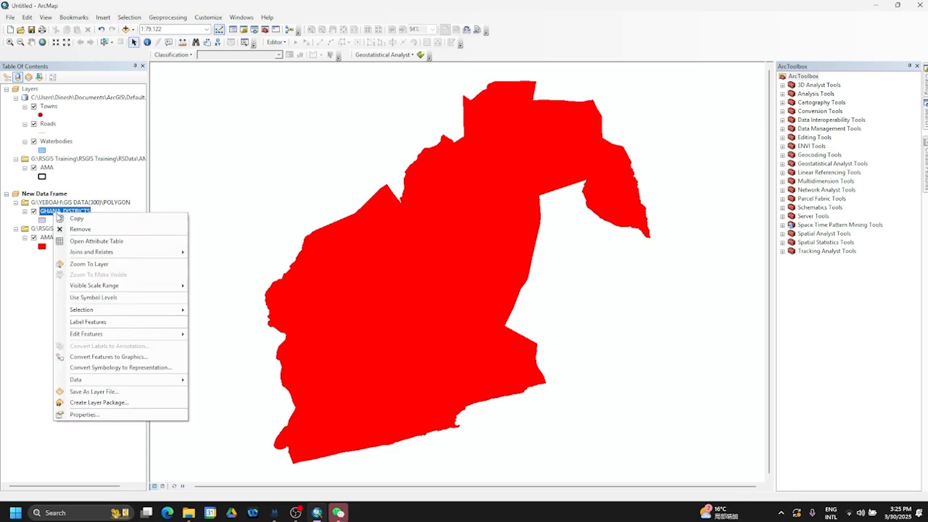
left_click(81, 262)
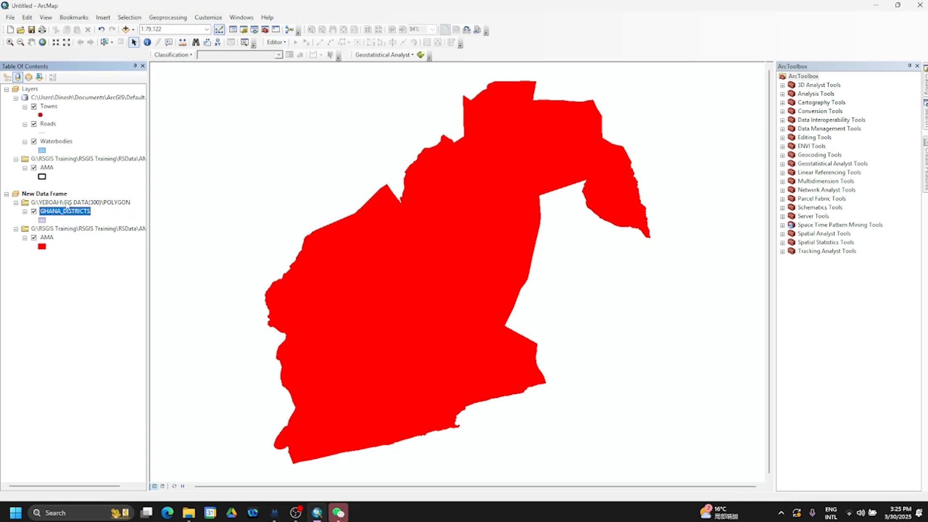
right_click(49, 238)
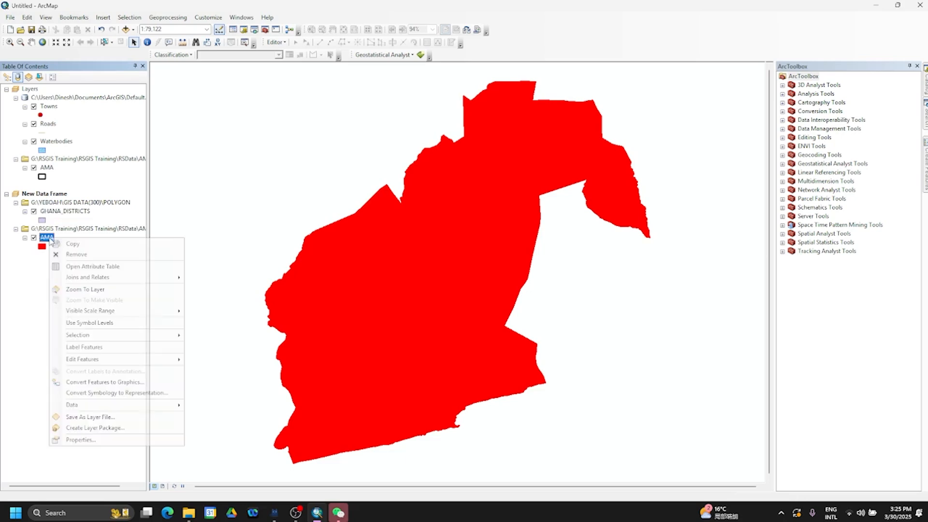
left_click(82, 290)
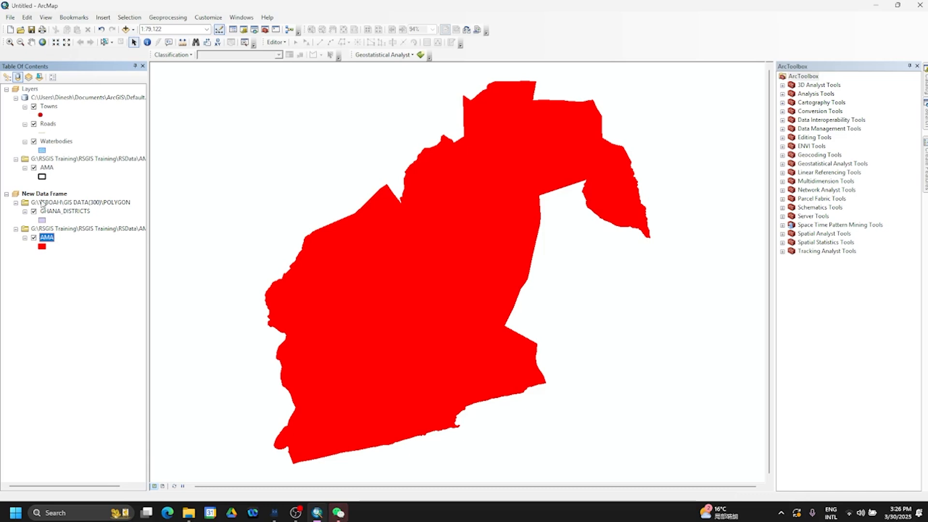
right_click(60, 212)
left_click(82, 229)
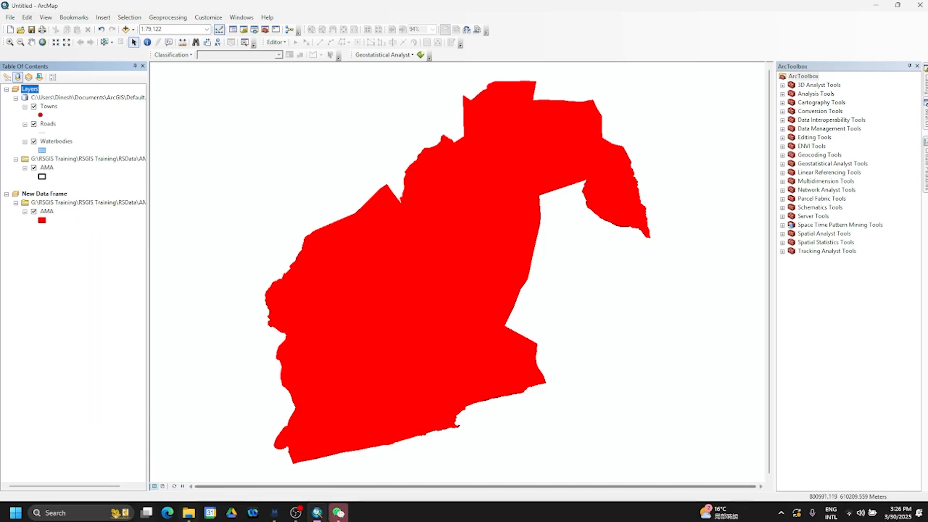
Switch to File Explorer, leave the POLYGON folder and open the Ghana-Shapefile folder two levels up.
mouse_move(188, 514)
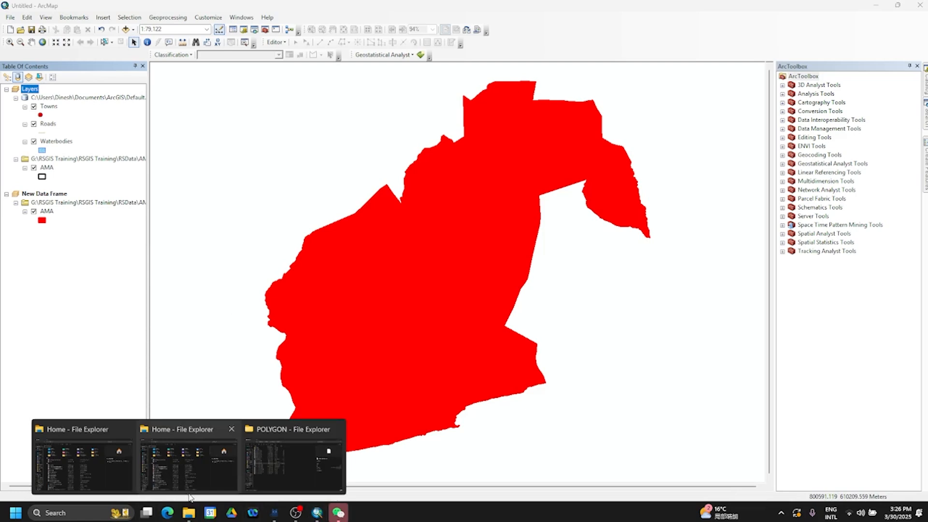
left_click(266, 458)
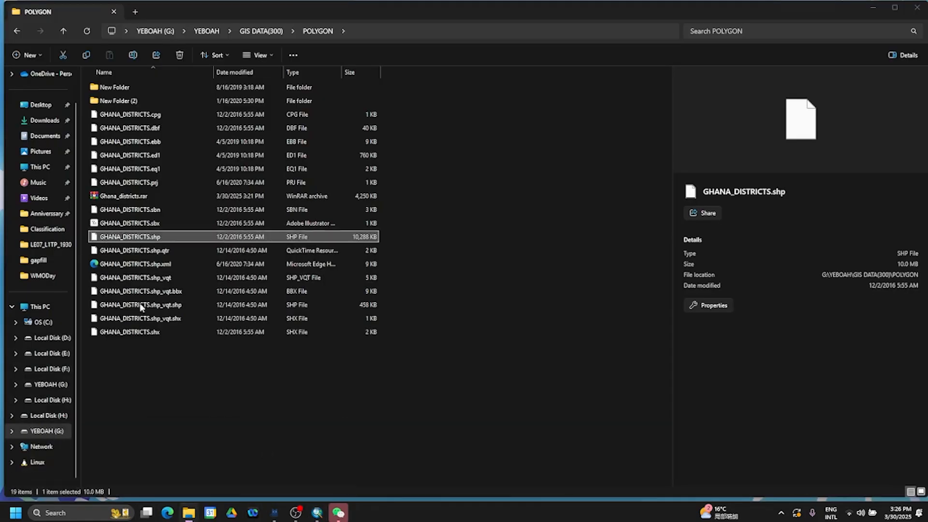
left_click(17, 32)
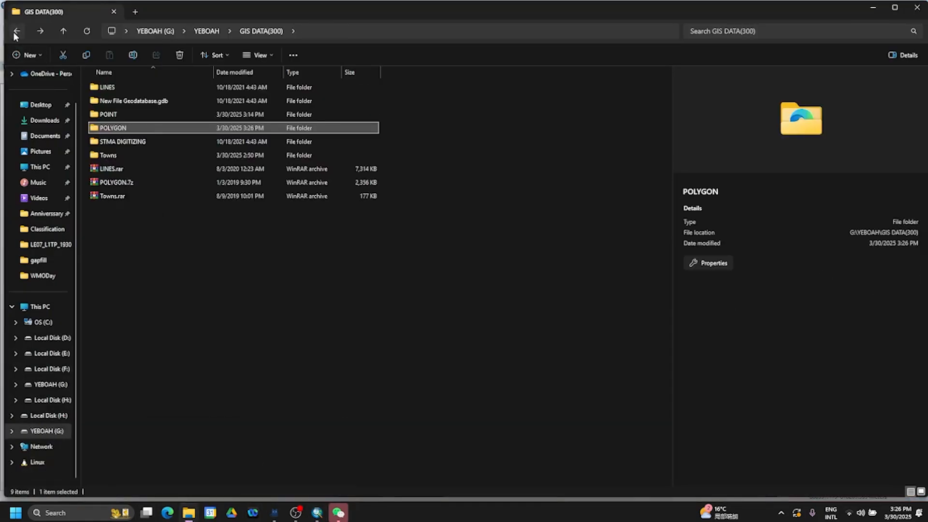
left_click(15, 32)
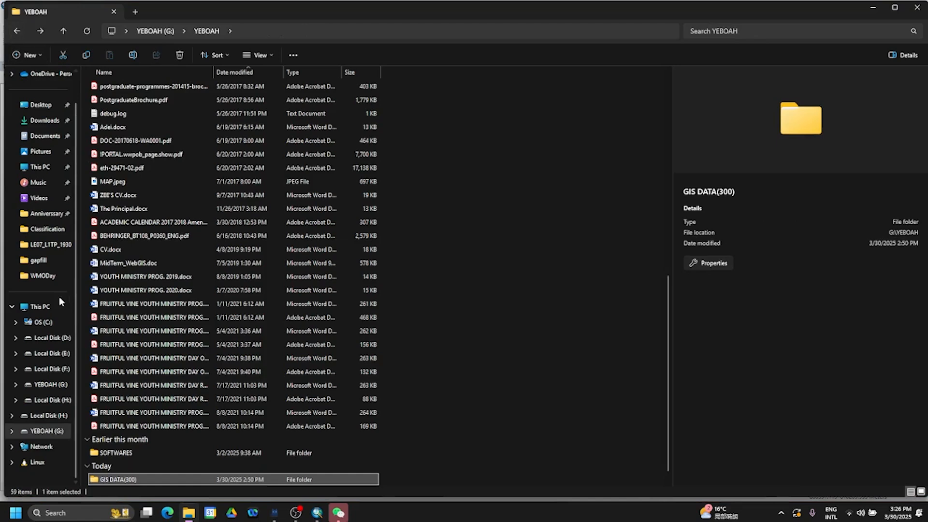
scroll(131, 352, "up", 6)
scroll(131, 355, "up", 5)
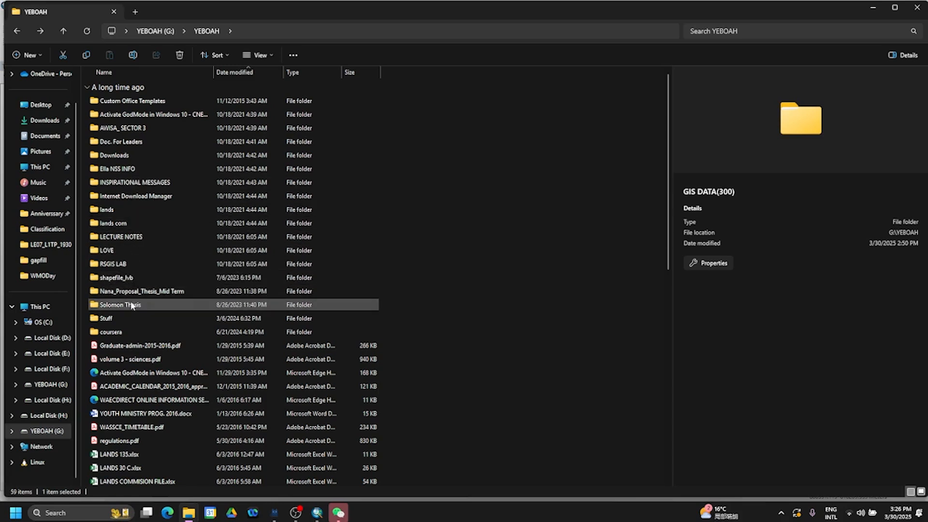
scroll(140, 329, "down", 5)
scroll(140, 329, "down", 6)
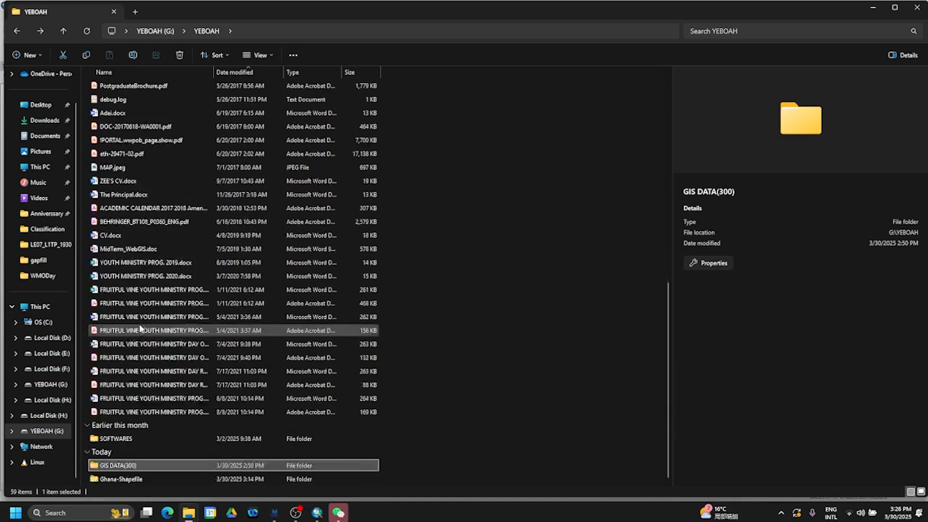
mouse_move(146, 512)
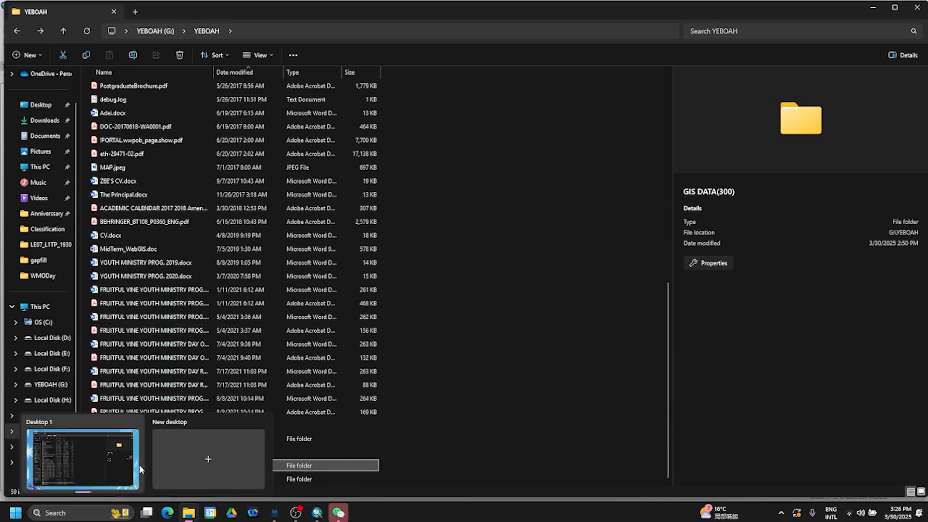
double_click(117, 479)
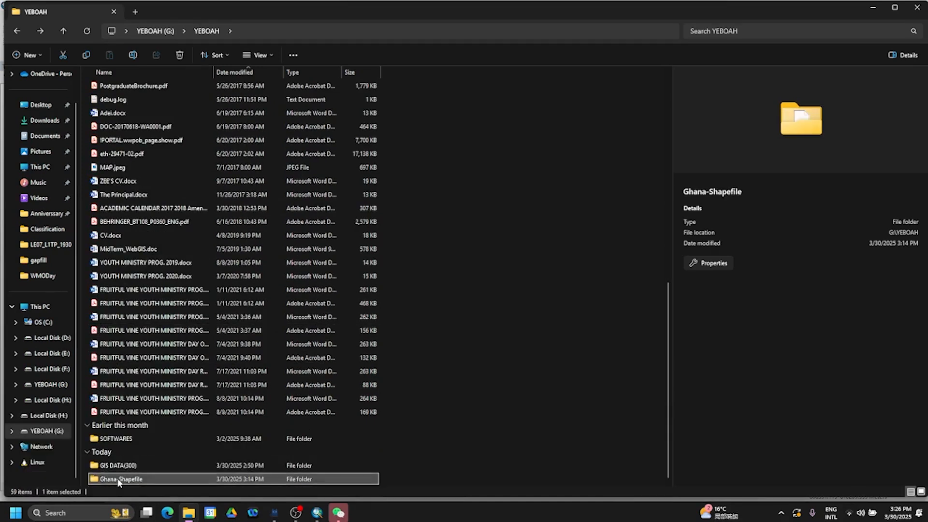
Rearrange the Ghana-Shapefile folder by date modified, find Ghana_district.shp and add it to the new data frame in ArcMap.
scroll(129, 256, "down", 20)
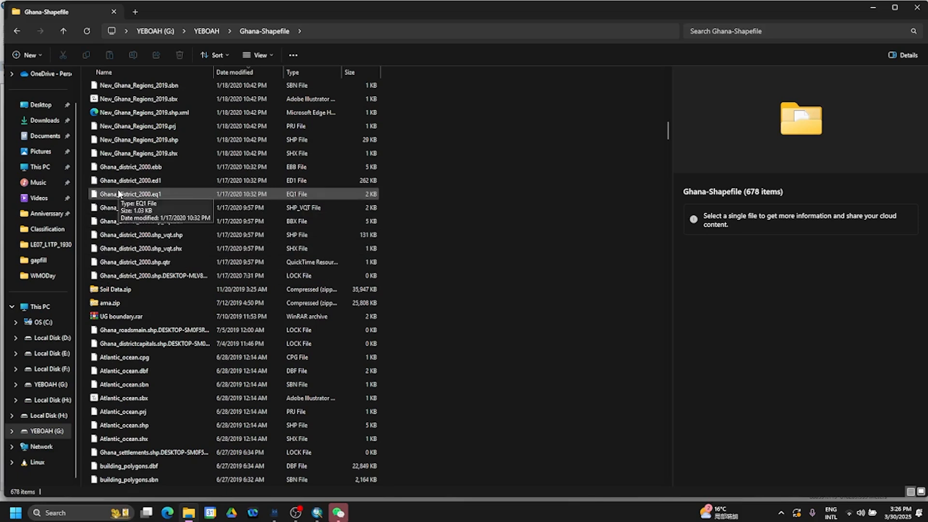
scroll(145, 232, "down", 5)
scroll(147, 230, "down", 12)
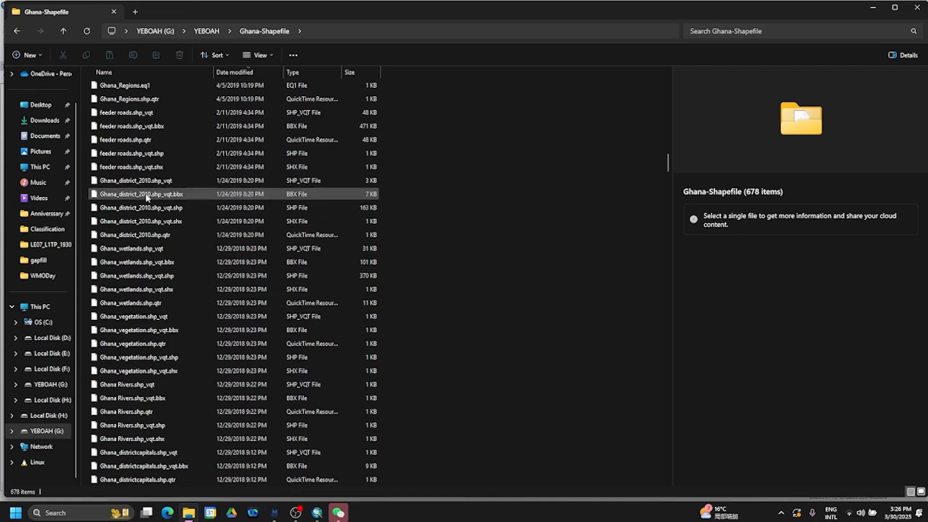
scroll(137, 147, "up", 1)
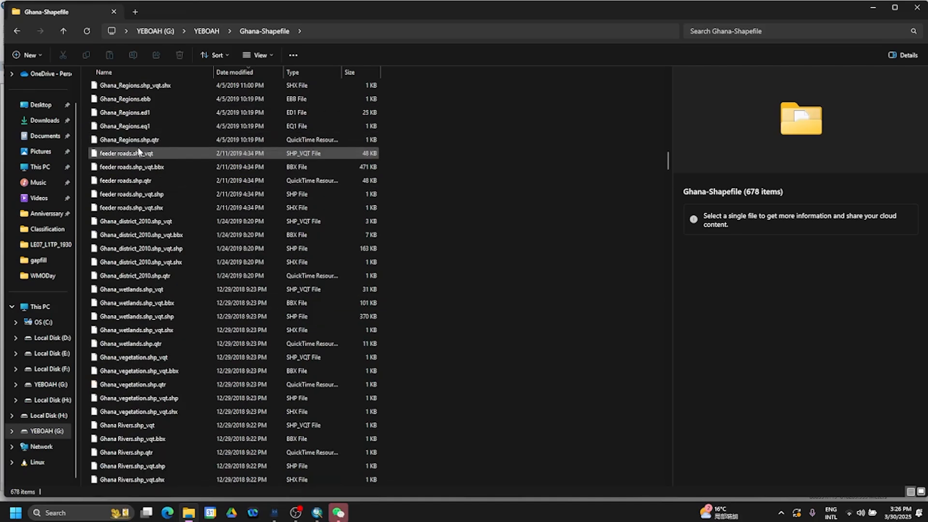
right_click(489, 134)
mouse_move(540, 183)
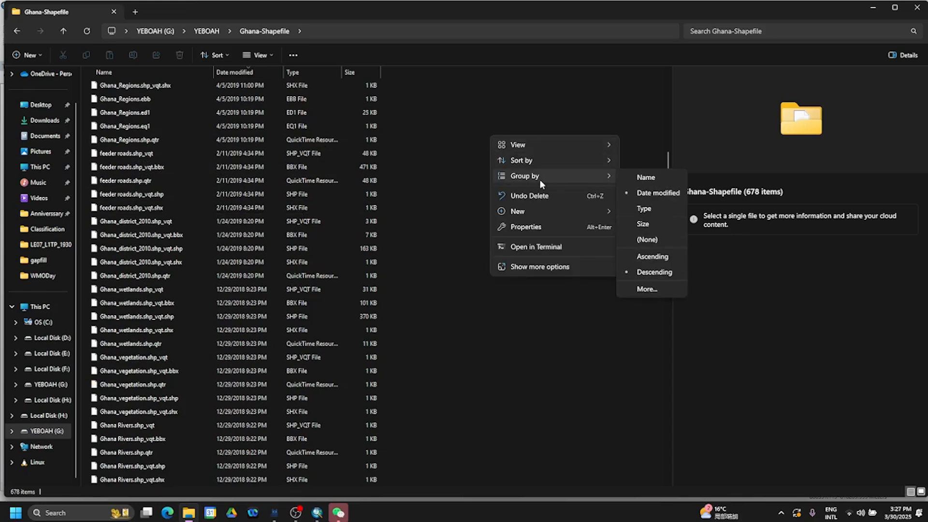
left_click(633, 190)
scroll(204, 280, "down", 20)
scroll(207, 289, "down", 7)
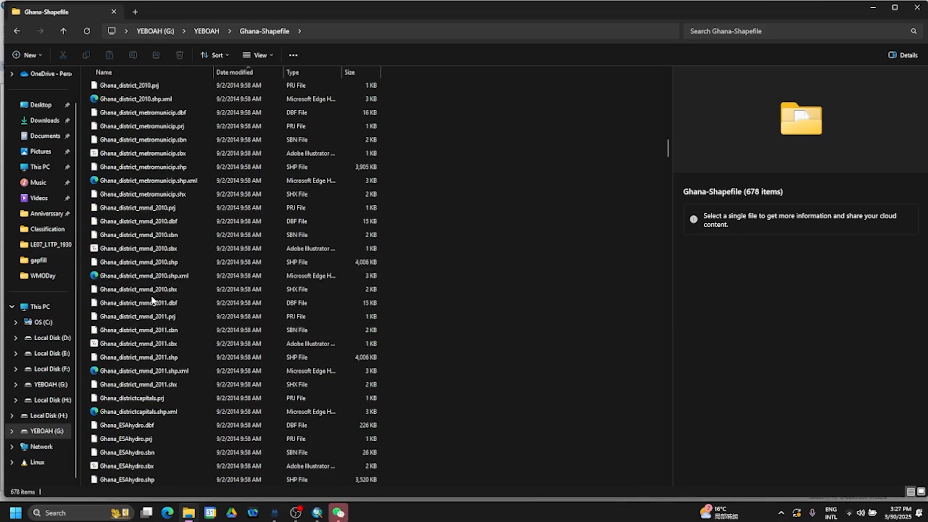
scroll(153, 301, "up", 2)
scroll(145, 280, "up", 3)
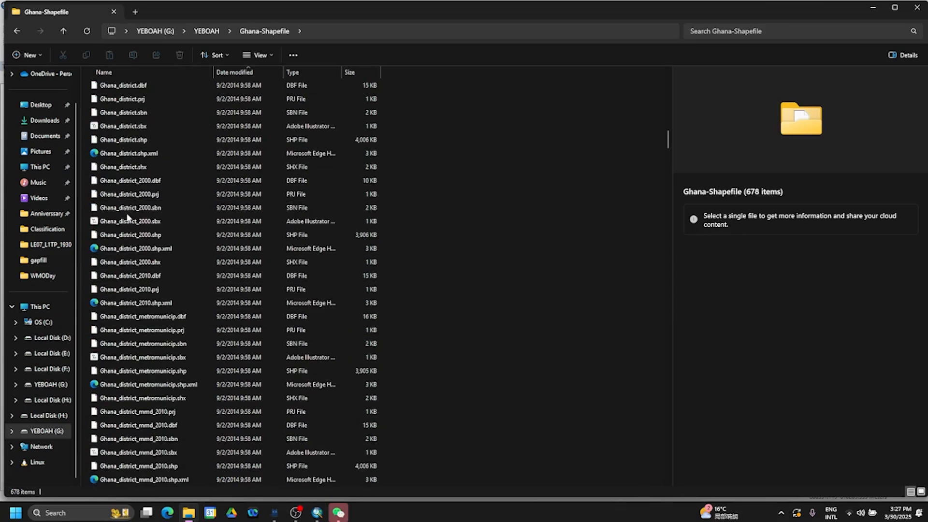
left_click_drag(123, 141, 271, 407)
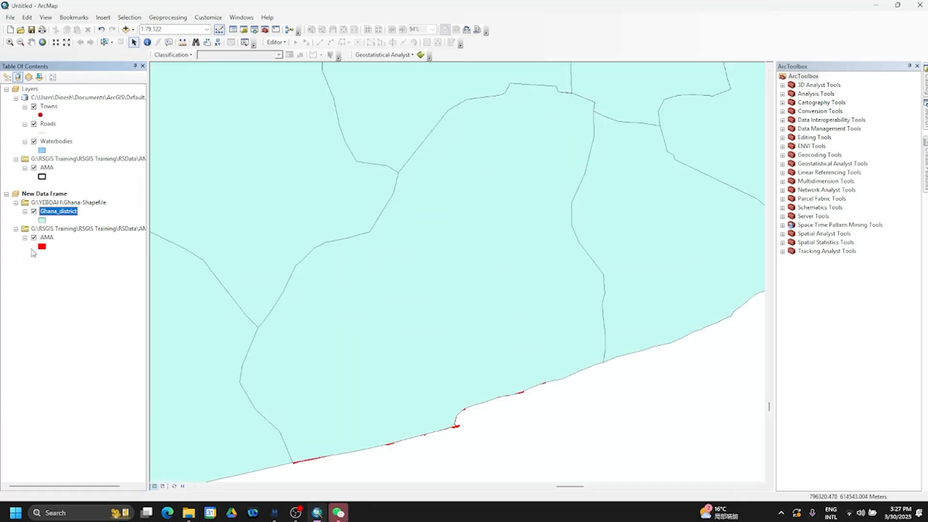
Remove the Ghana_district layer from the new data frame and switch to the Ghana-Shapefile folder in File Explorer.
right_click(60, 214)
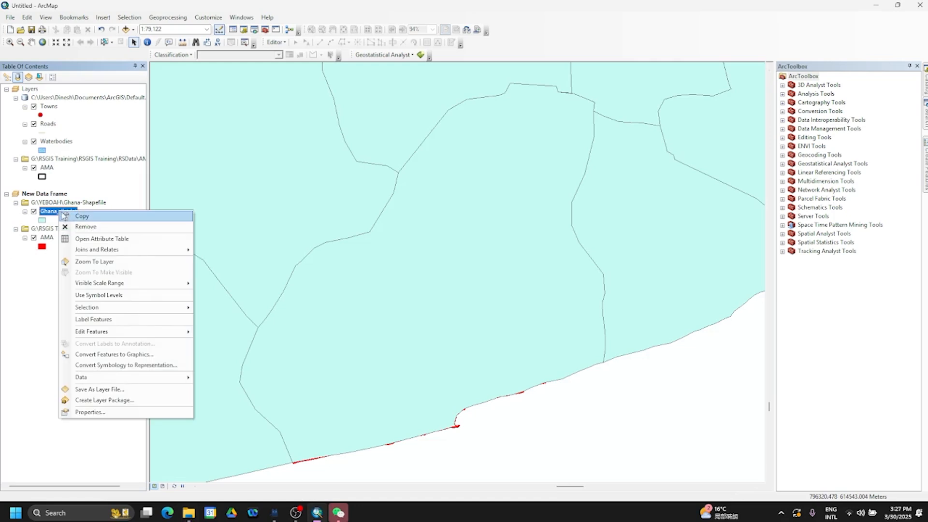
left_click(85, 225)
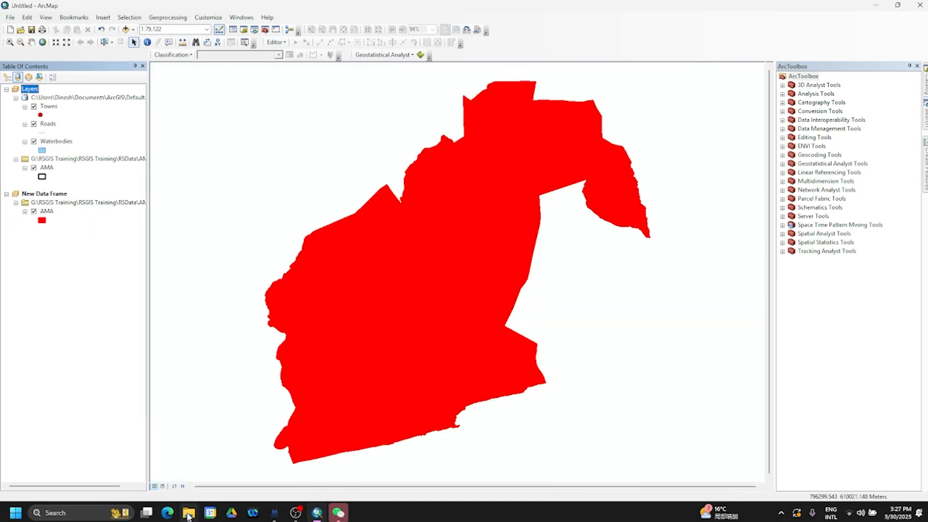
mouse_move(189, 512)
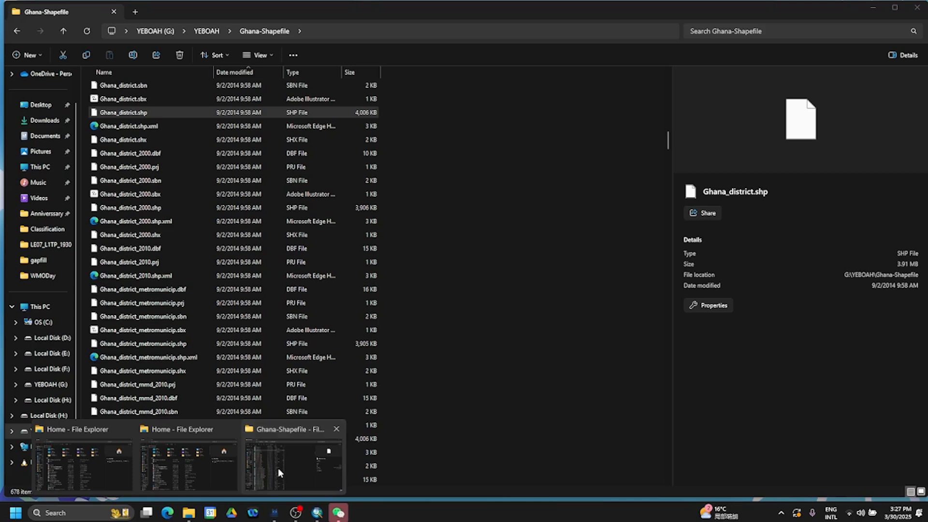
left_click(278, 468)
Look through the Ghana-Shapefile folder for another districts dataset, checking inside the District Layer subfolder.
scroll(120, 287, "down", 3)
scroll(120, 287, "down", 7)
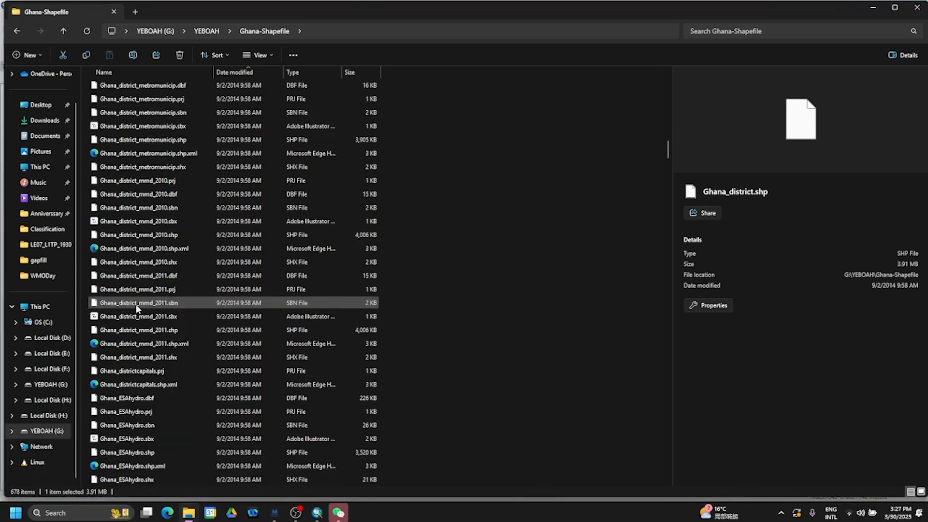
scroll(138, 308, "up", 15)
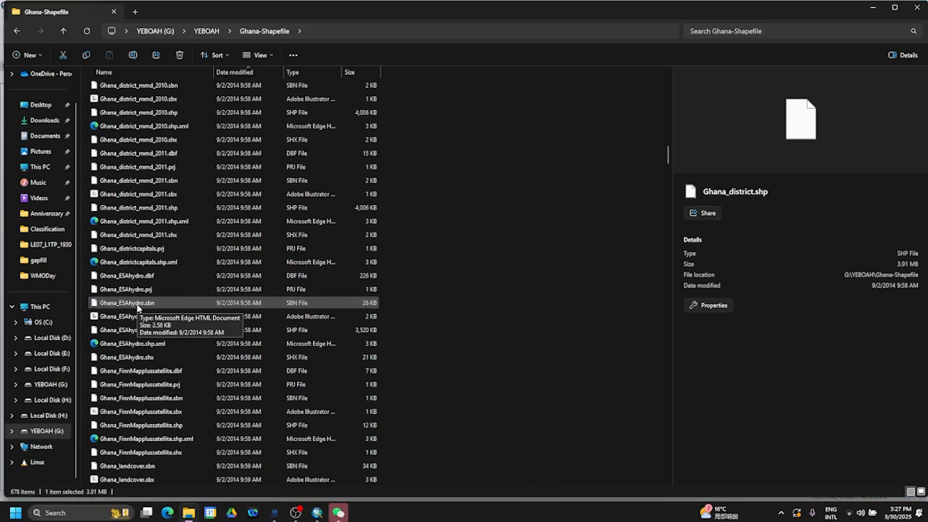
scroll(138, 308, "up", 15)
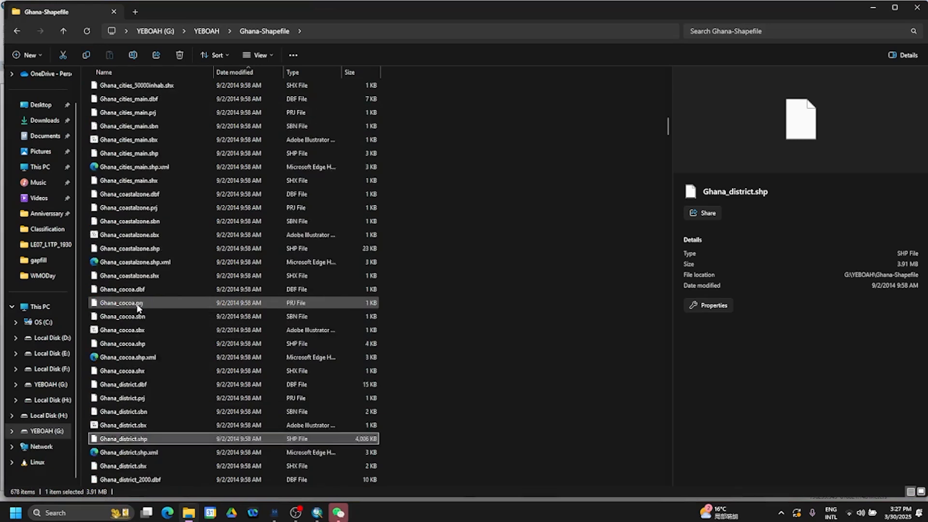
scroll(137, 308, "up", 8)
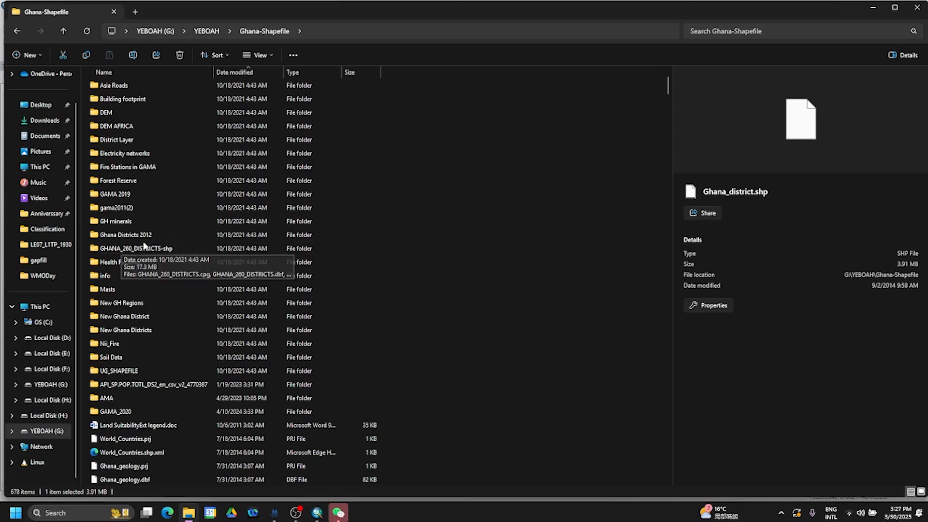
scroll(126, 203, "up", 2)
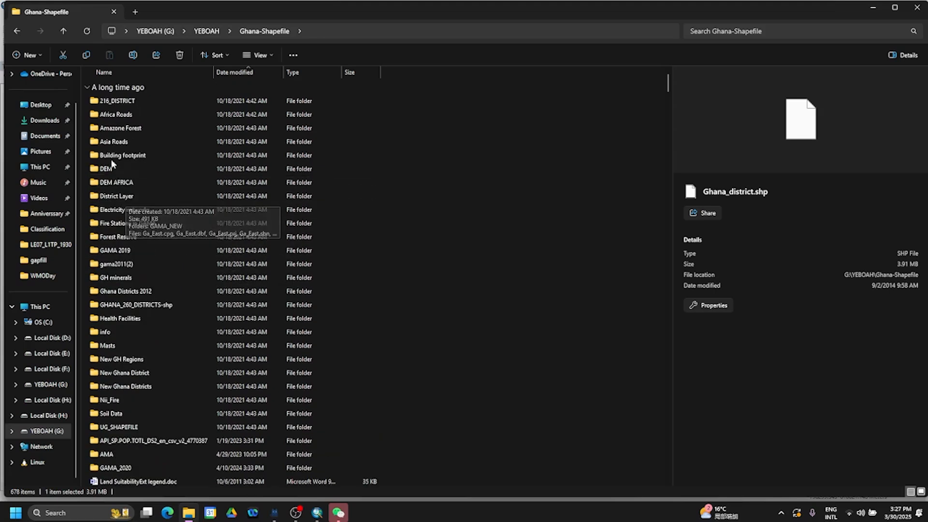
double_click(114, 196)
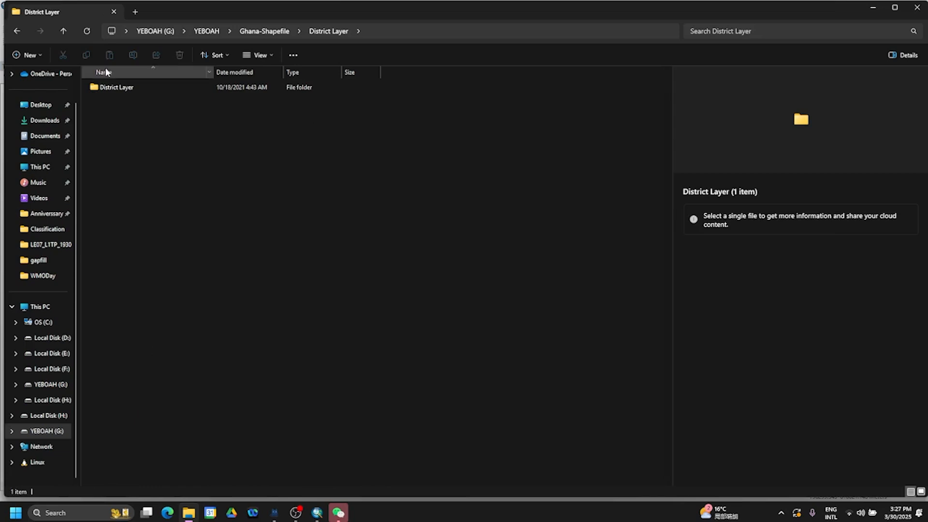
left_click(16, 32)
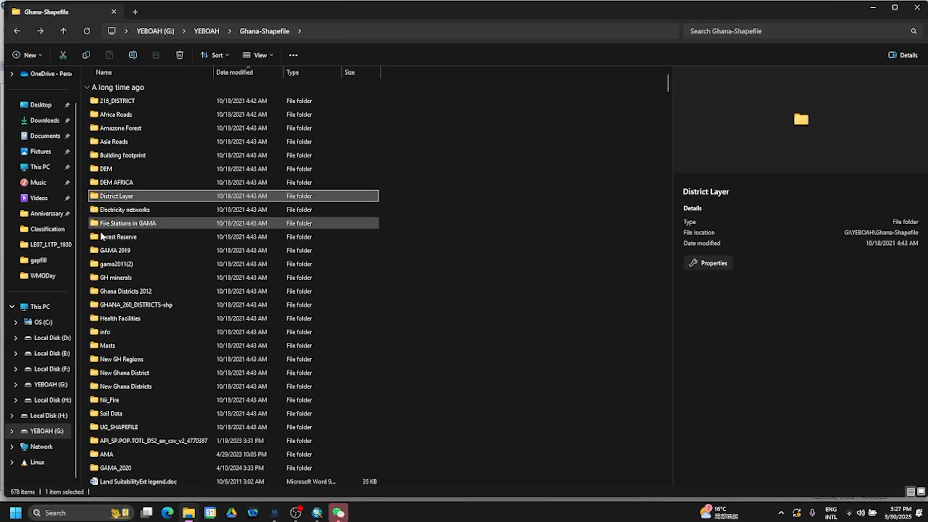
Open the Ghana Districts 2012 folder, add GHANA_DISTRICTS.shp to ArcMap's new data frame and dismiss the coordinate system warning.
double_click(116, 291)
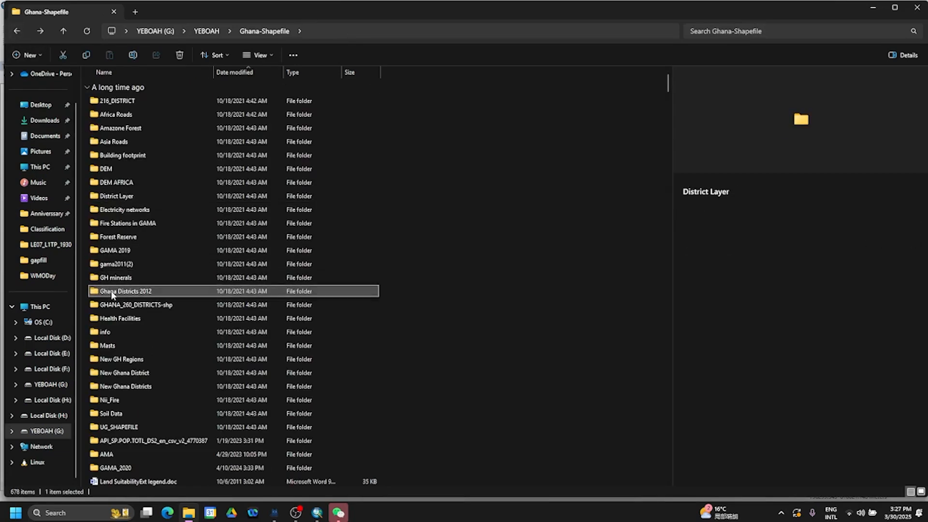
left_click_drag(116, 195, 281, 432)
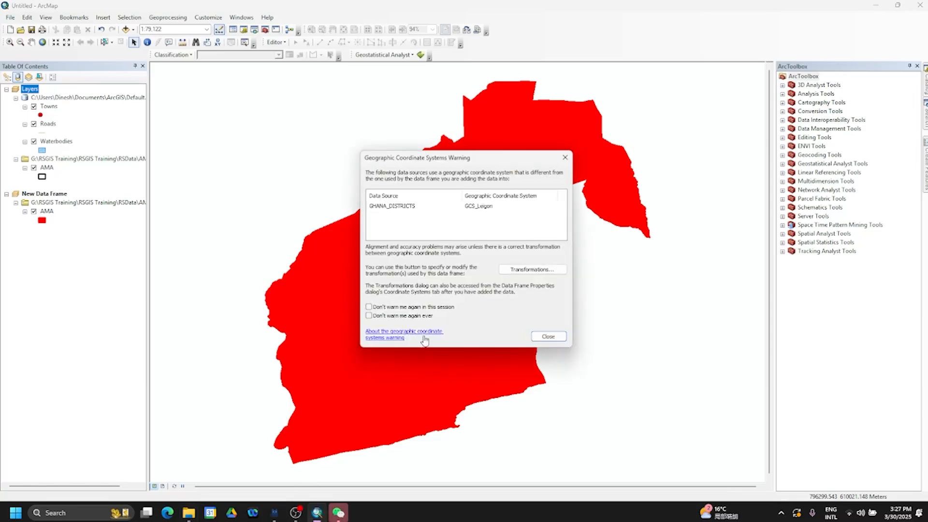
left_click(547, 336)
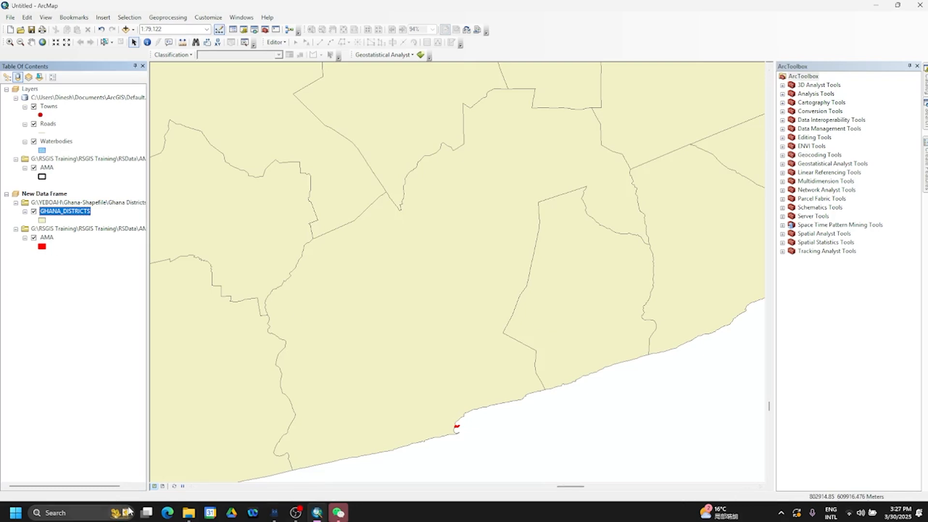
Switch back to File Explorer and try to reach the archiving options for all files in the Ghana Districts 2012 folder.
mouse_move(189, 516)
left_click(316, 446)
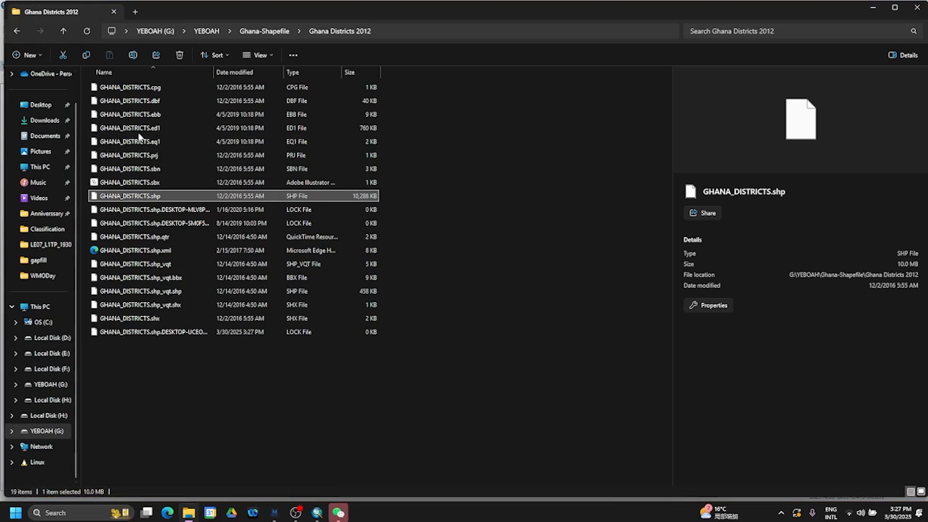
left_click_drag(85, 84, 147, 334)
right_click(147, 90)
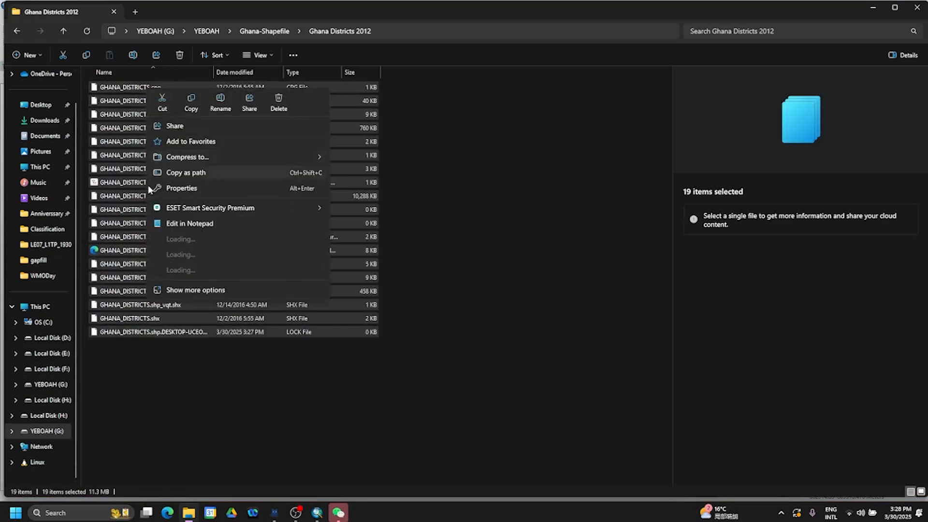
left_click(181, 292)
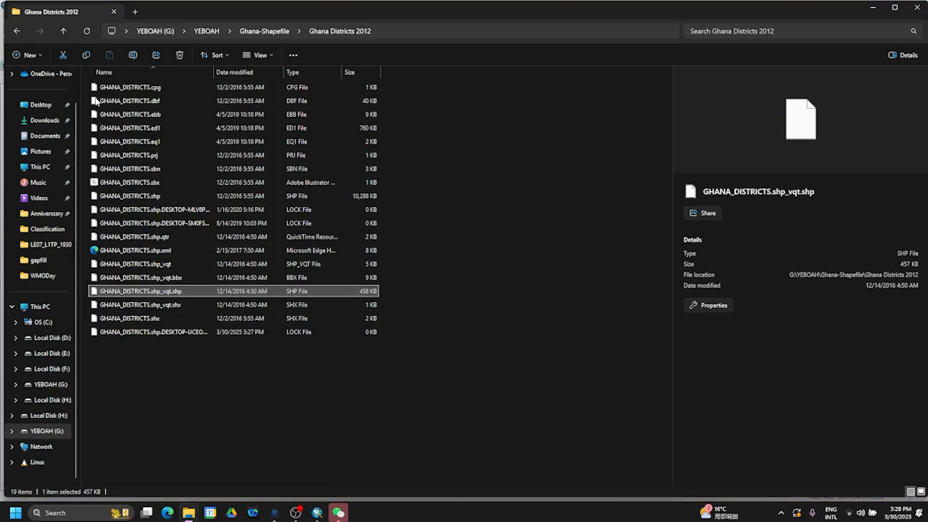
key("ctrl+a")
right_click(122, 94)
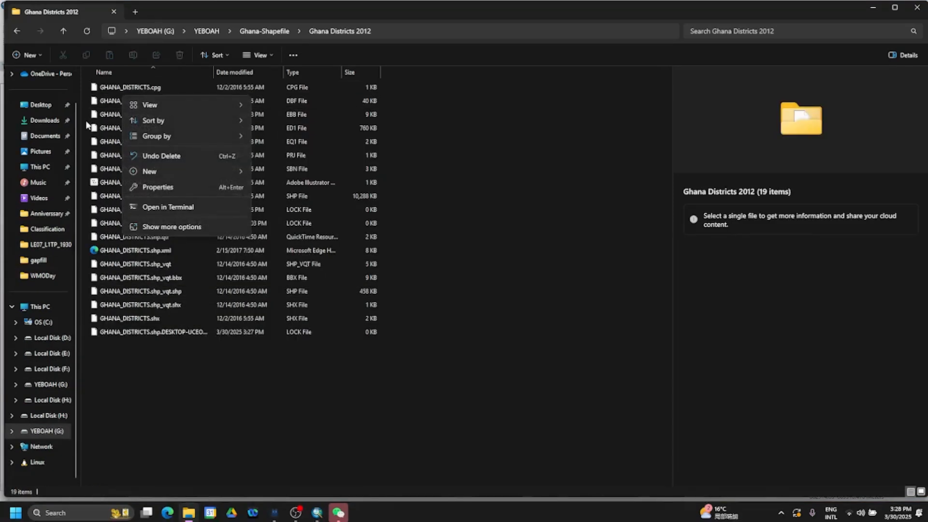
left_click(467, 247)
left_click(164, 172)
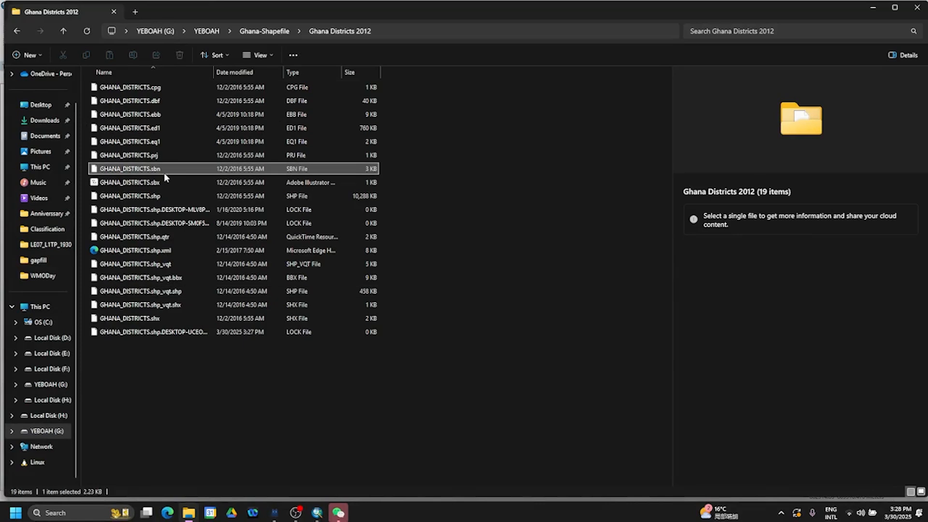
Compress all files in the Ghana Districts 2012 folder into the RAR archive Ghana Districts 2012.rar with normal compression.
key("ctrl+a")
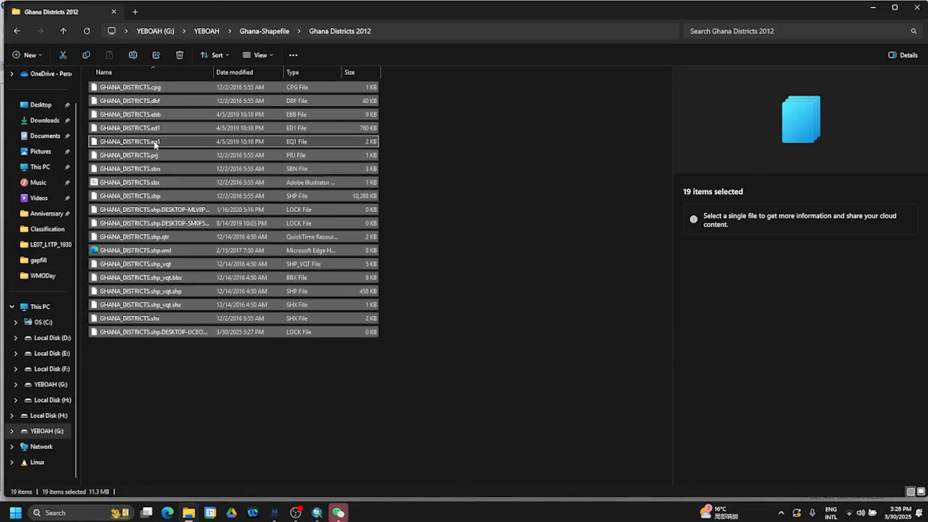
right_click(154, 140)
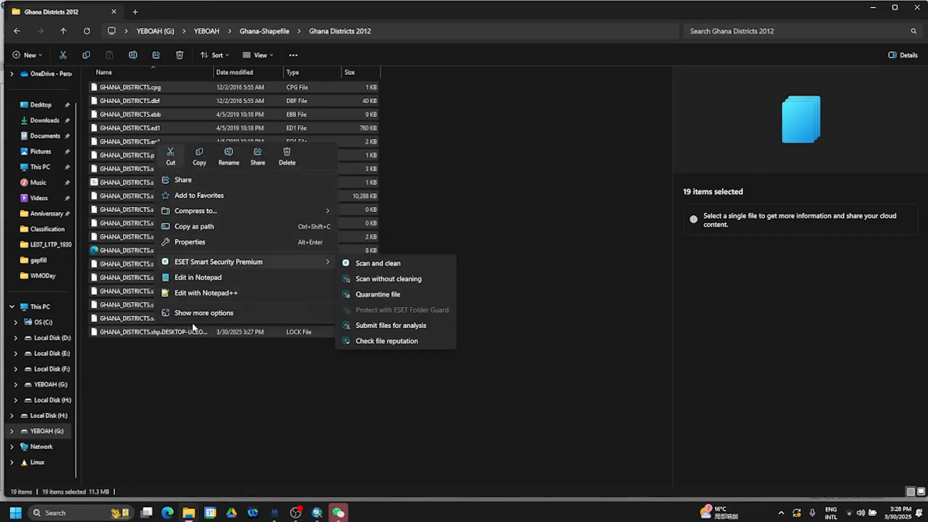
left_click(192, 316)
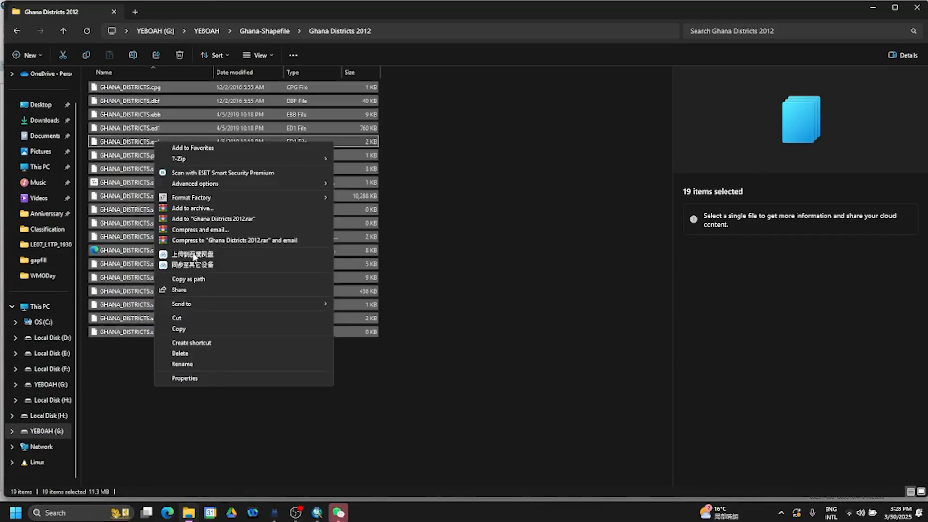
left_click(193, 208)
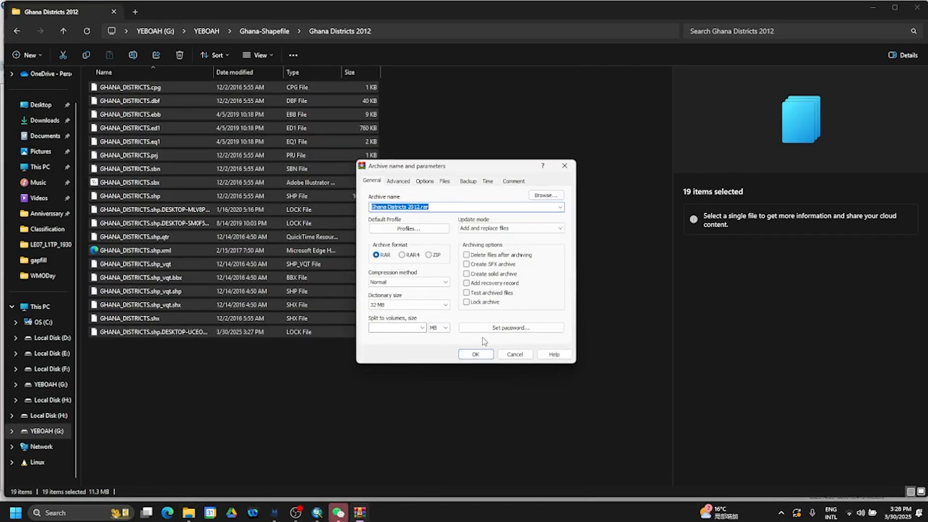
left_click(468, 356)
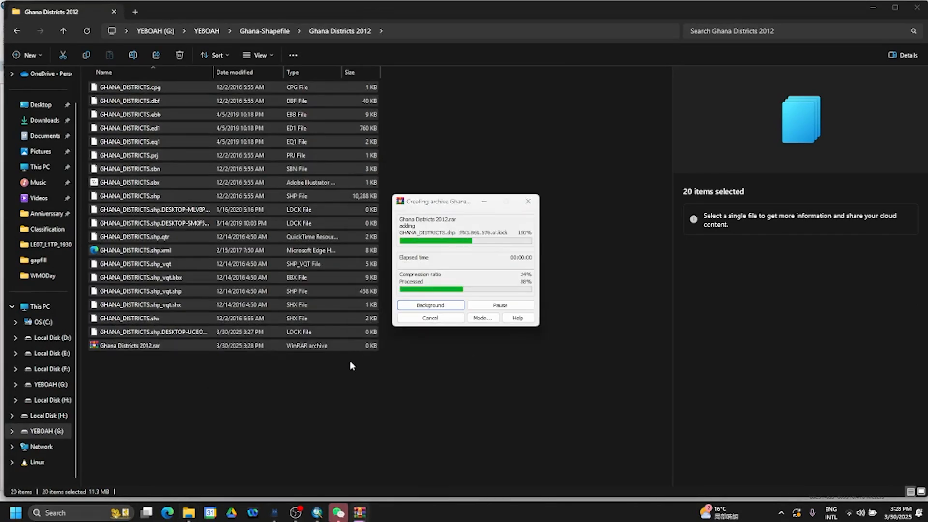
Switch to ArcMap and remove the GHANA_DISTRICTS layer from the new data frame.
left_click(316, 512)
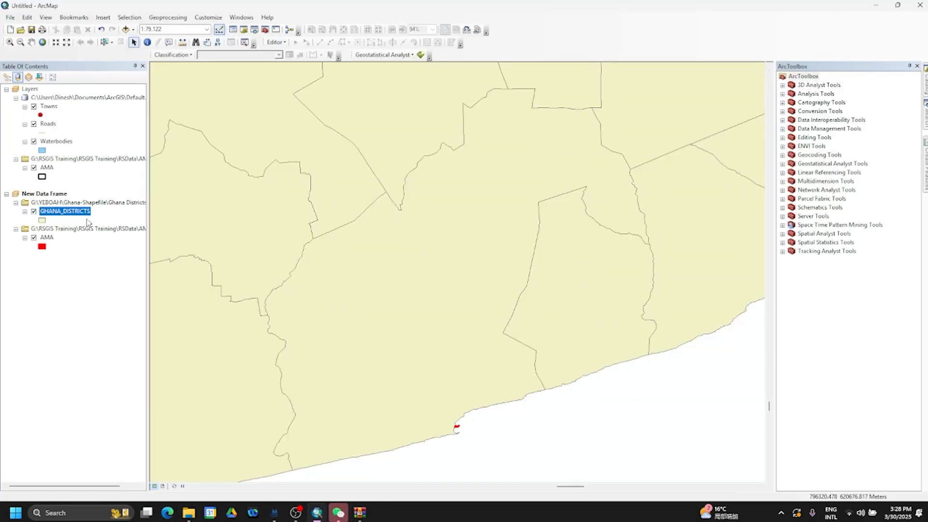
right_click(87, 213)
left_click(103, 231)
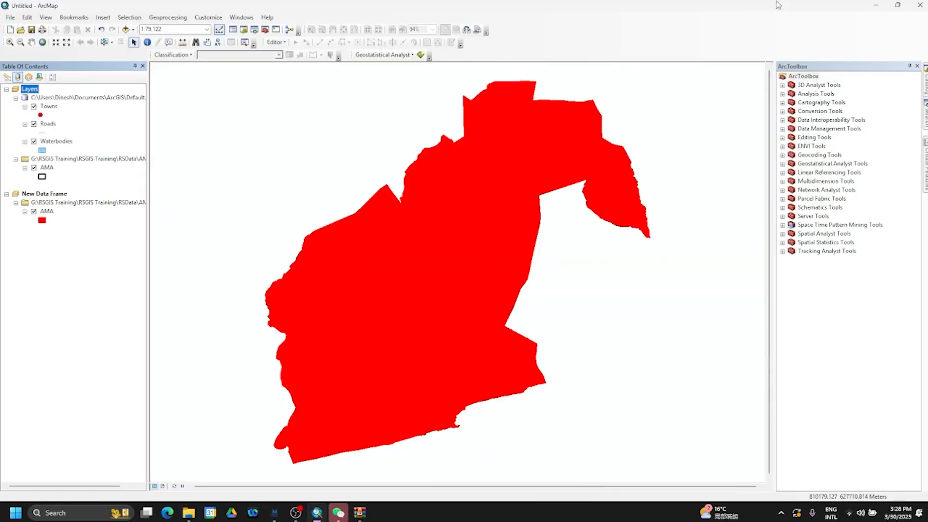
Return to File Explorer, dismiss the WinRAR diagnostic messages and permanently delete Ghana Districts 2012.rar.
mouse_move(188, 516)
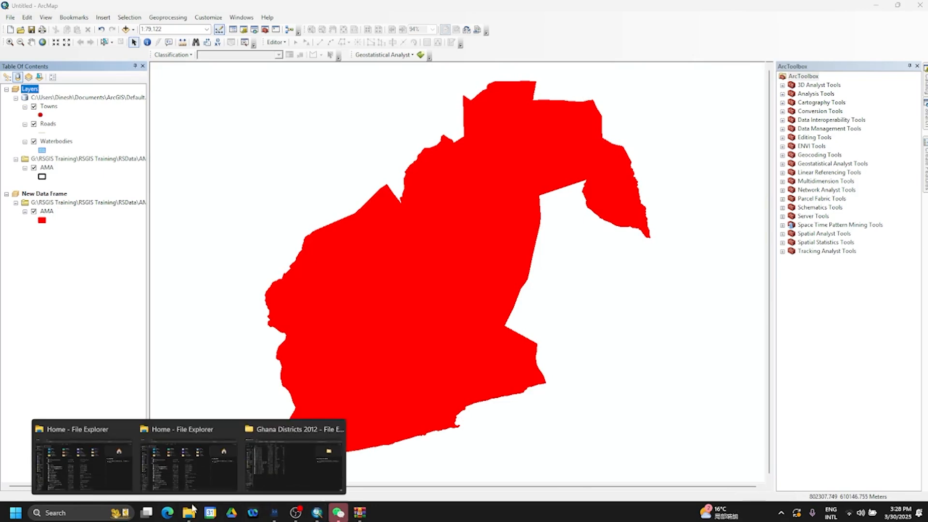
left_click(277, 477)
left_click(363, 517)
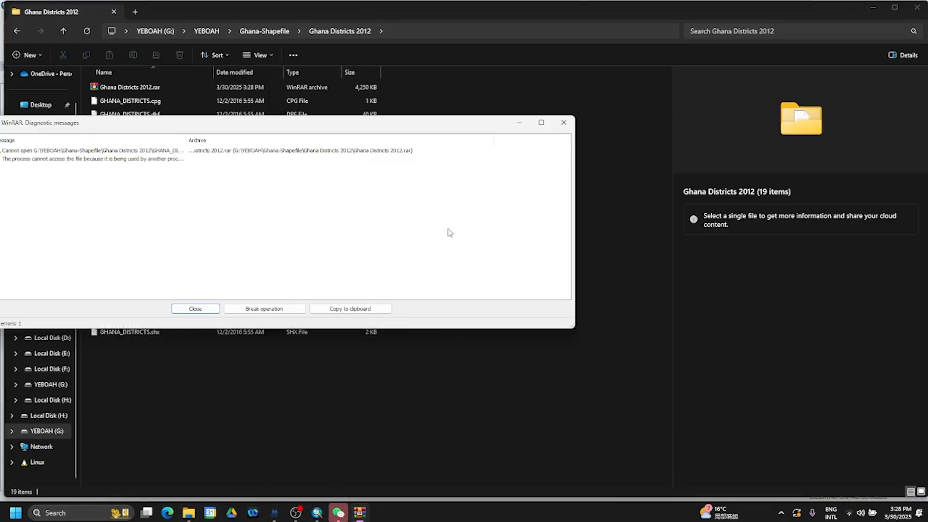
left_click(563, 120)
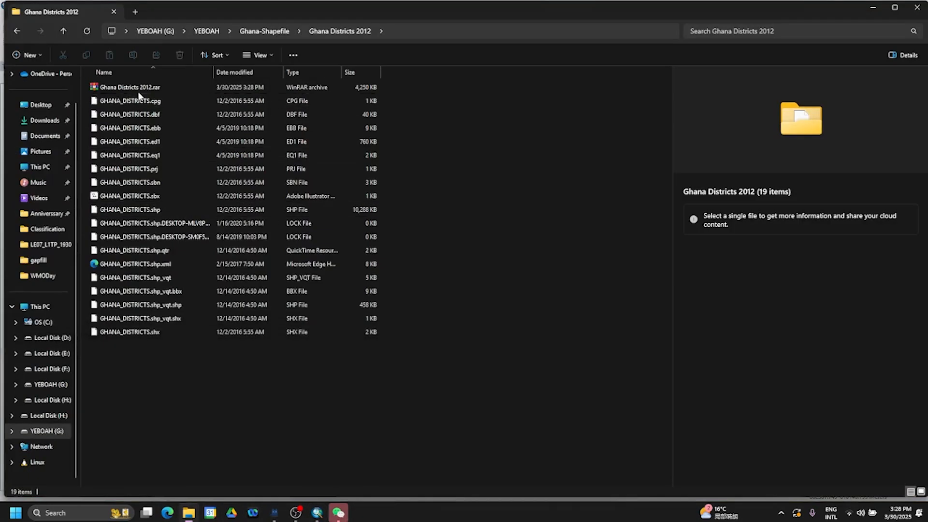
left_click(141, 88)
key("shift+Delete")
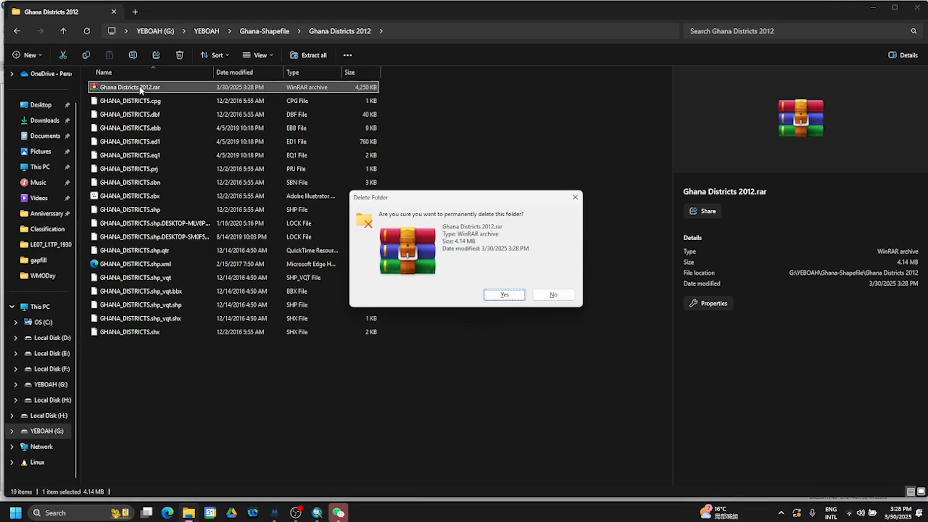
key("Return")
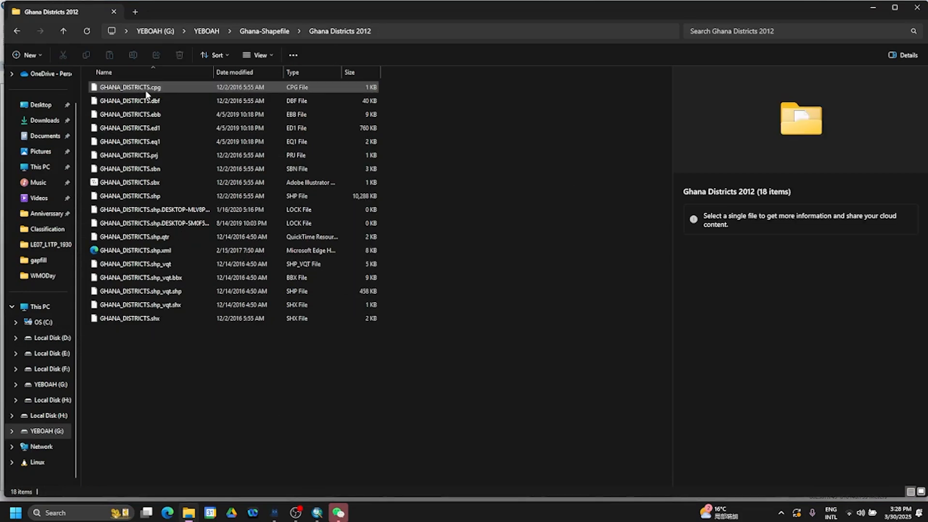
Archive all the remaining GHANA_DISTRICTS files again as Ghana Districts 2012.rar in RAR format.
key("ctrl+a")
right_click(133, 88)
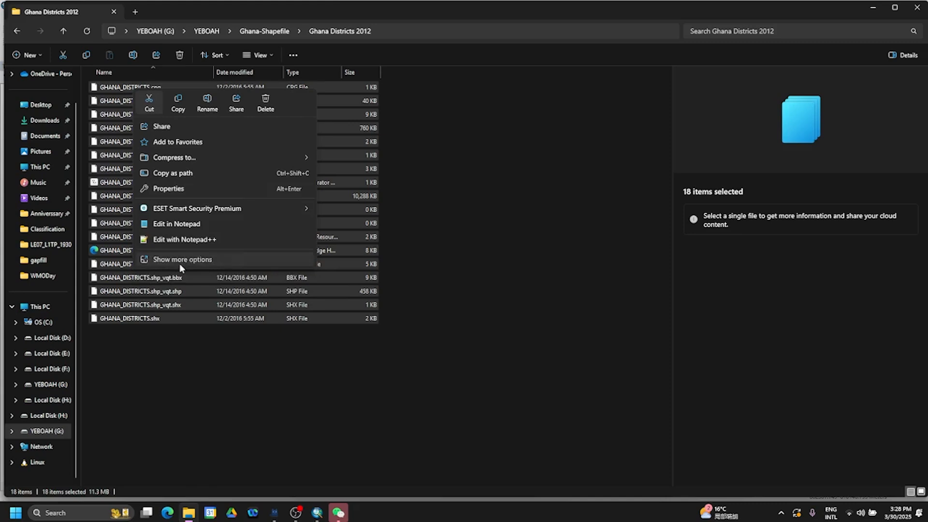
left_click(178, 262)
left_click(162, 154)
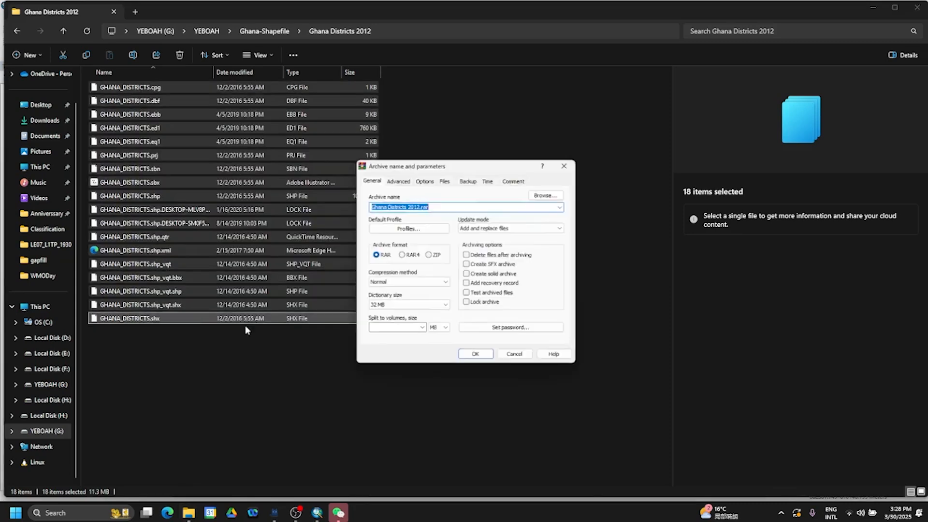
left_click(474, 354)
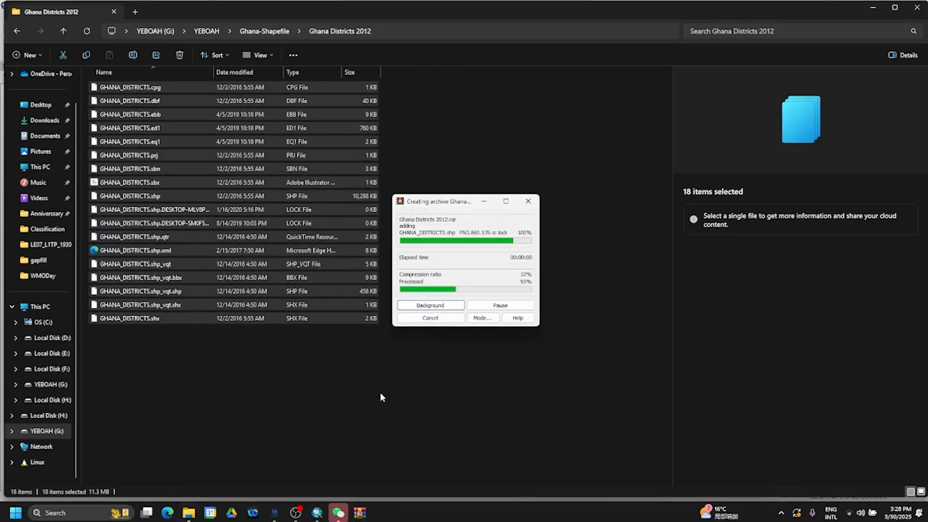
left_click(476, 395)
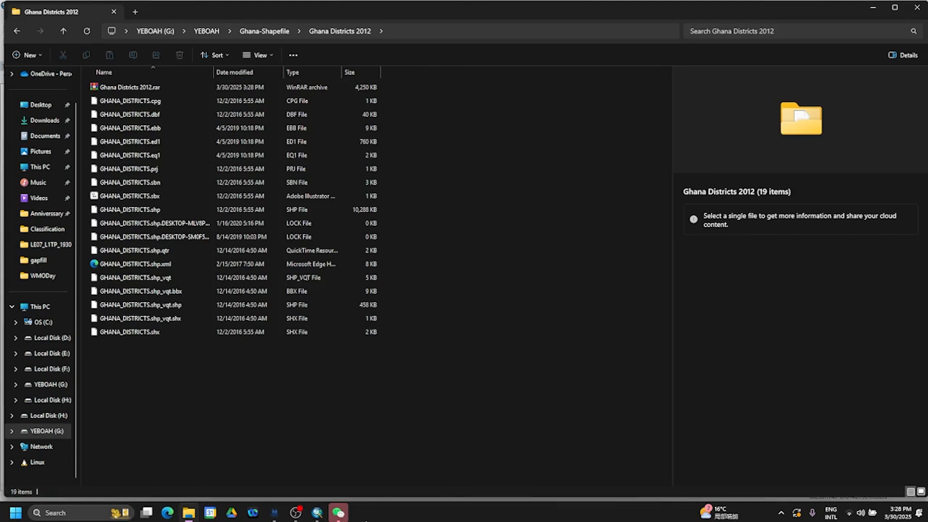
Switch to WeChat and send Ghana Districts 2012.rar to the IMSA SWT P2 RS&GIS group chat.
left_click(338, 512)
left_click_drag(130, 87, 548, 261)
left_click(435, 337)
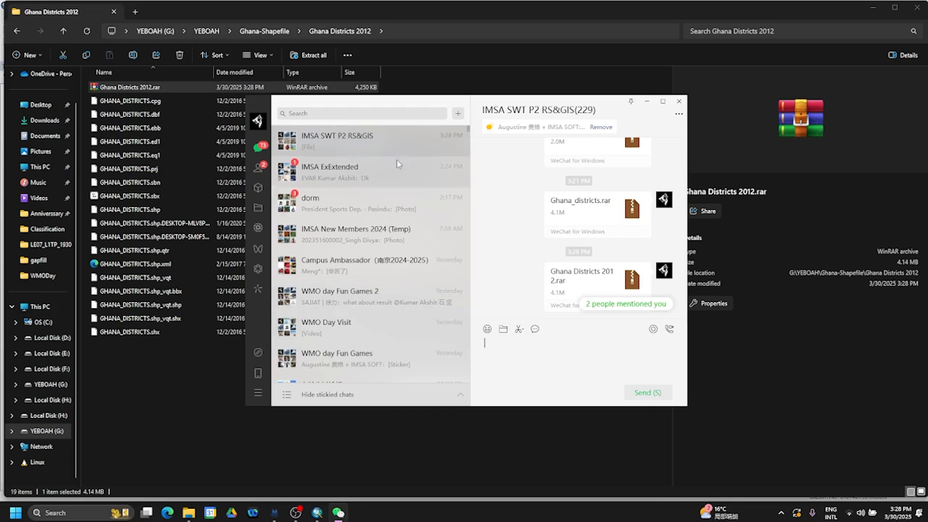
Minimize the File Explorer and WeChat windows to return to the ArcMap document.
left_click(490, 55)
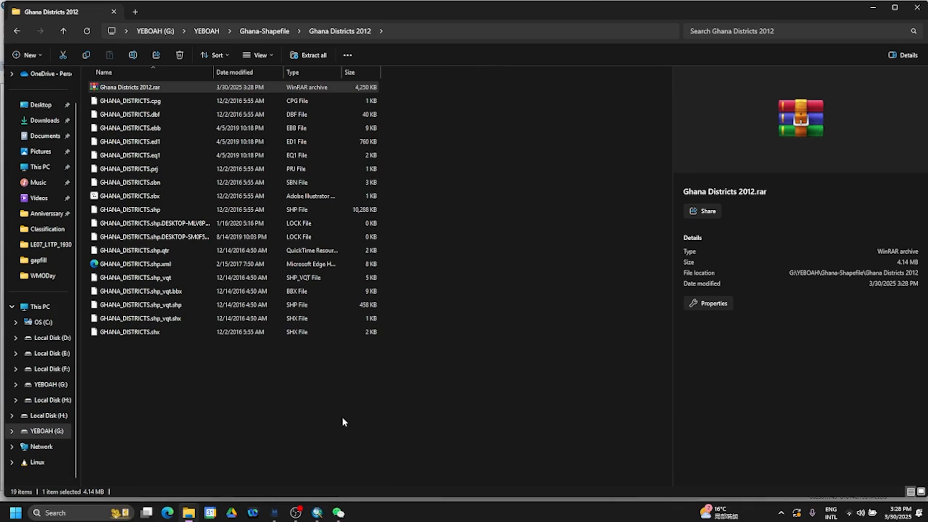
left_click(895, 7)
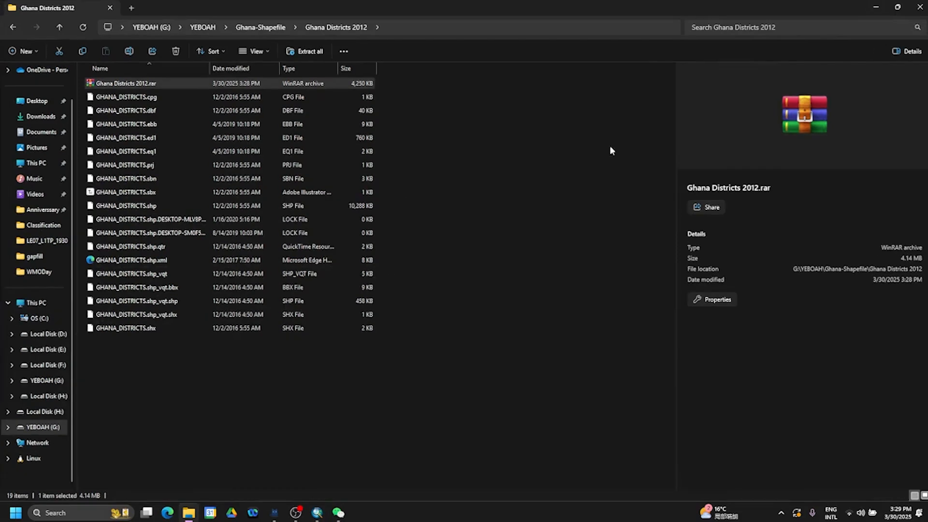
left_click(875, 6)
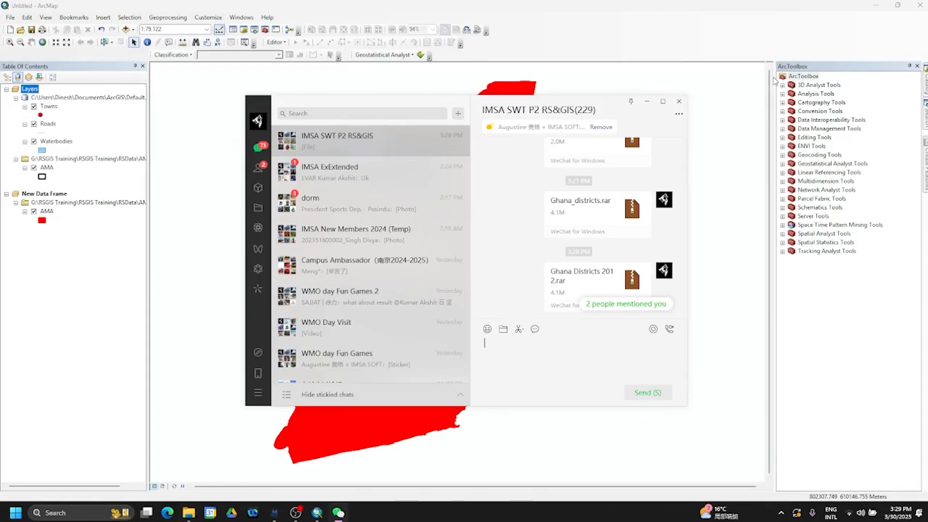
left_click(646, 102)
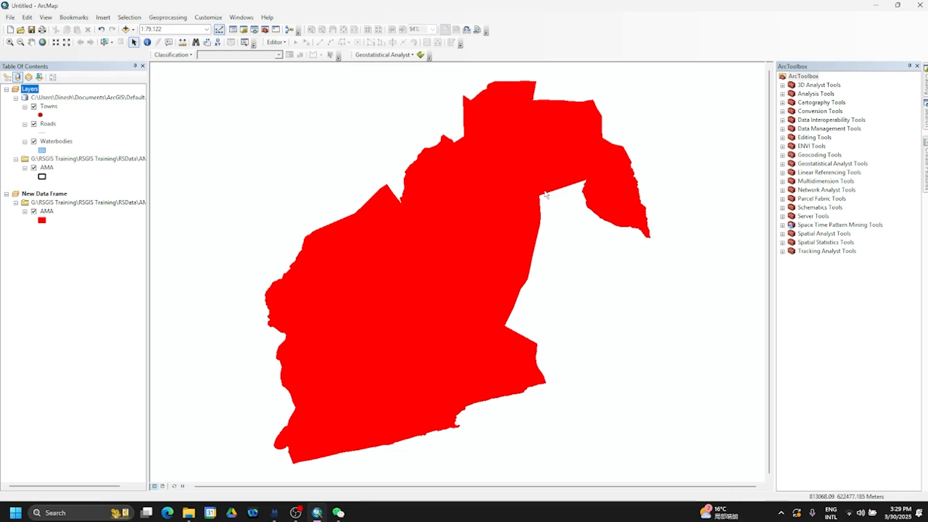
mouse_move(191, 519)
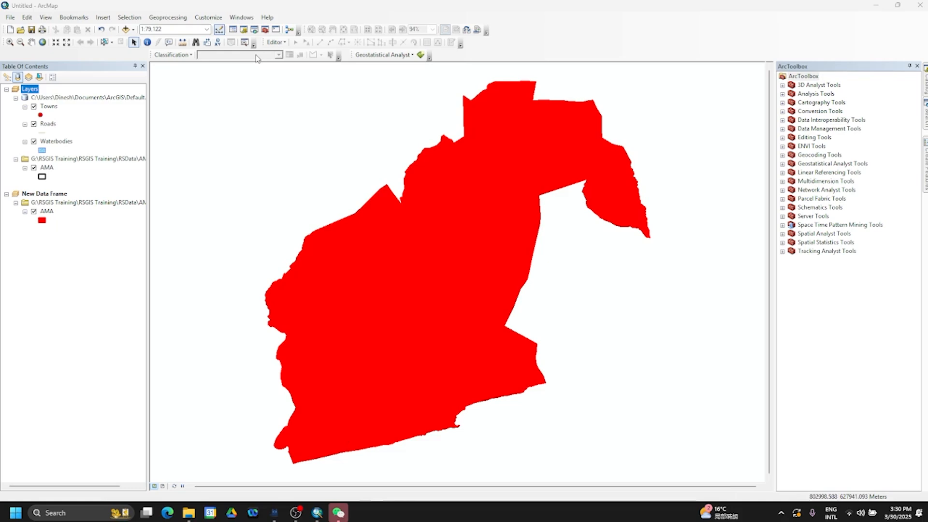
Add GHANA_DISTRICTS.shp from the Ghana Districts 2012 folder to the new data frame and dismiss the coordinate system warning.
left_click(126, 29)
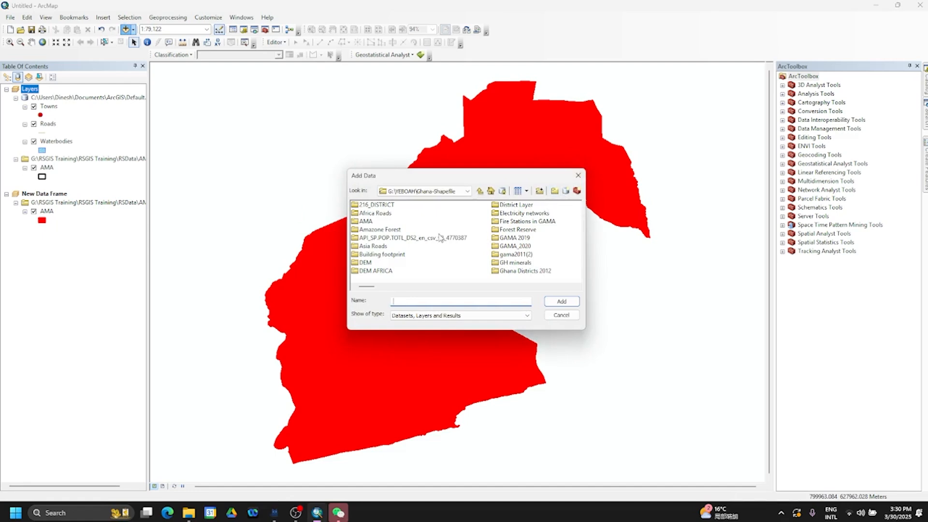
scroll(439, 239, "down", 2)
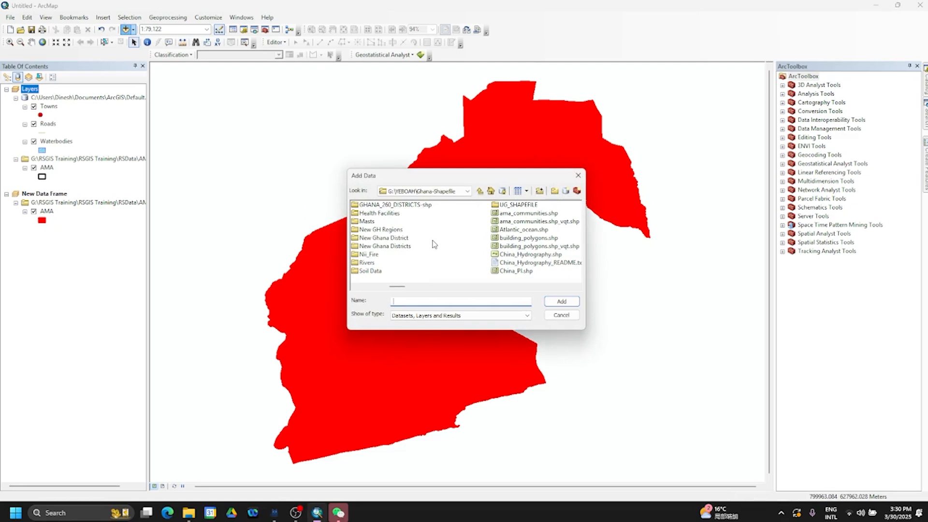
scroll(434, 244, "up", 1)
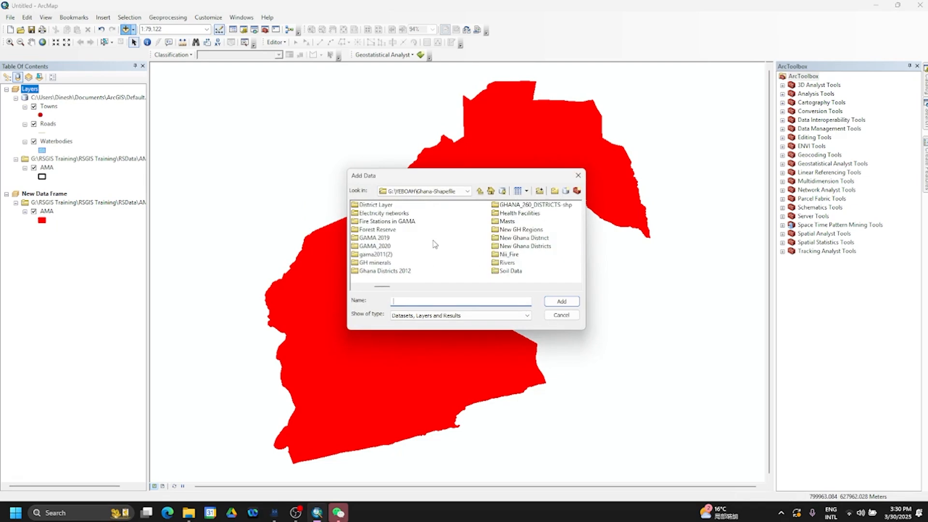
scroll(435, 244, "down", 1)
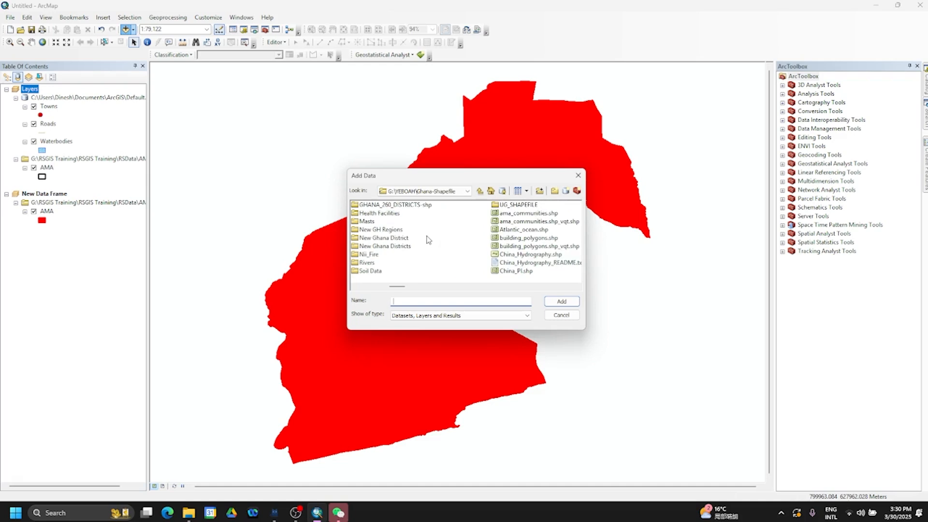
scroll(427, 240, "down", 5)
scroll(428, 240, "up", 6)
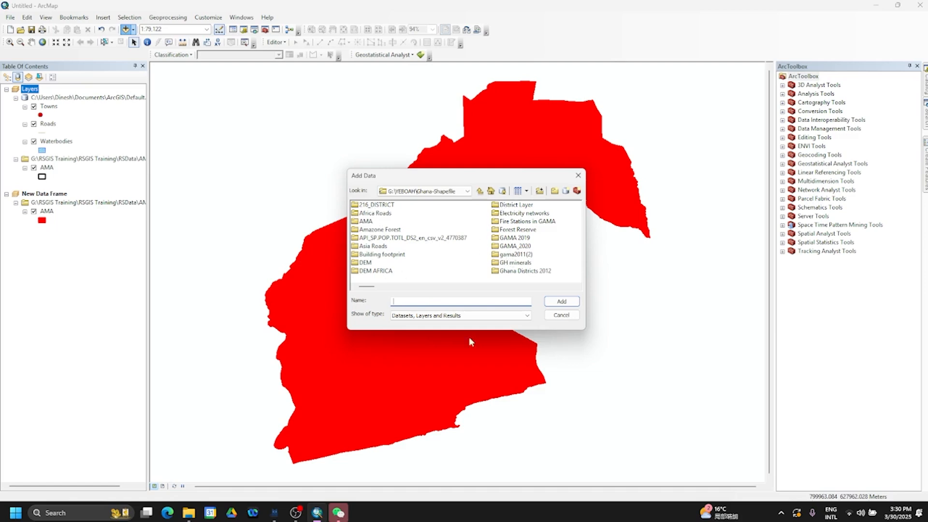
mouse_move(189, 515)
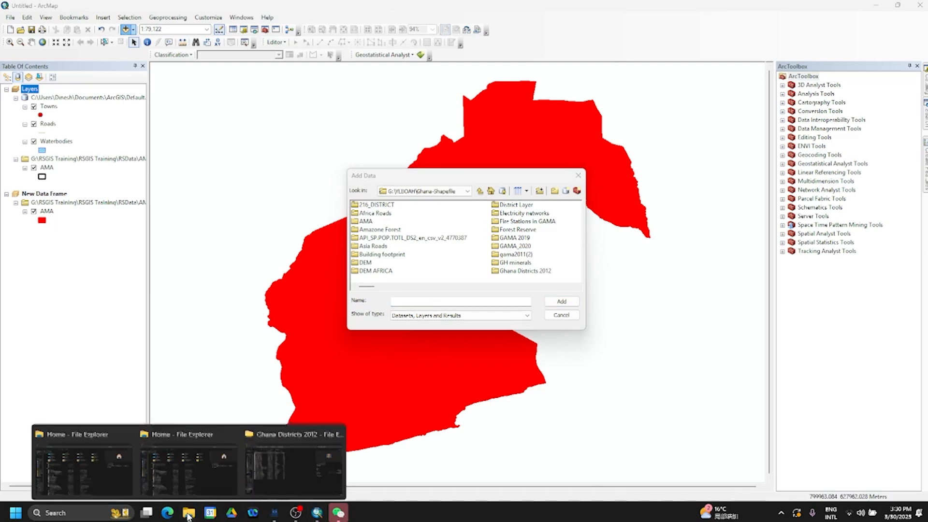
mouse_move(262, 474)
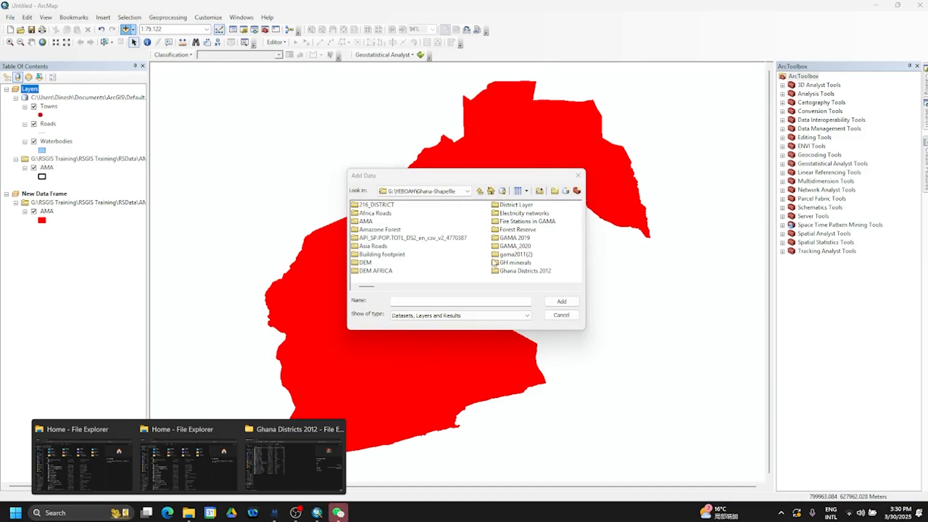
scroll(521, 243, "down", 1)
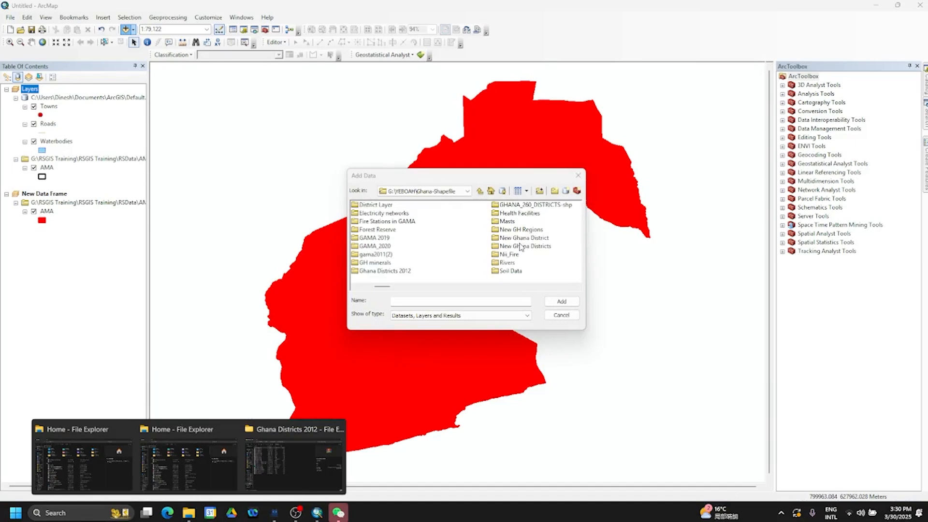
double_click(377, 271)
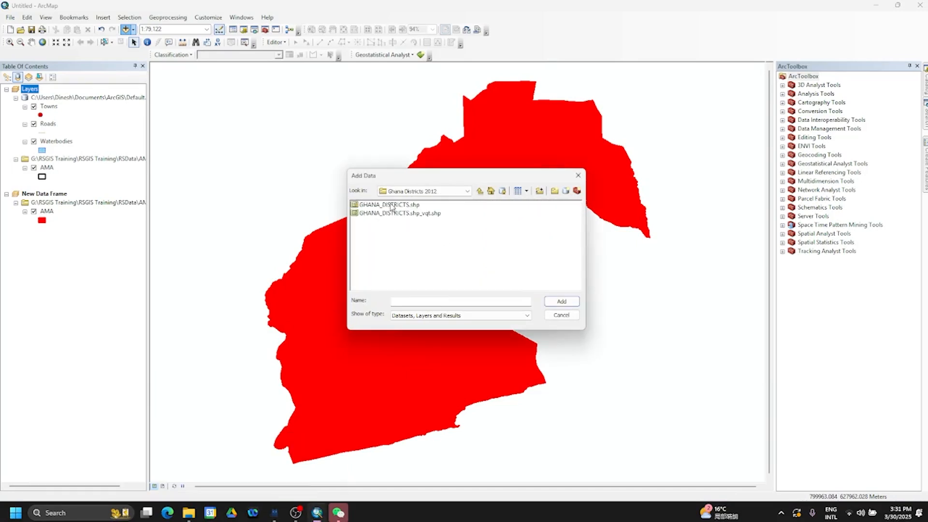
left_click(392, 206)
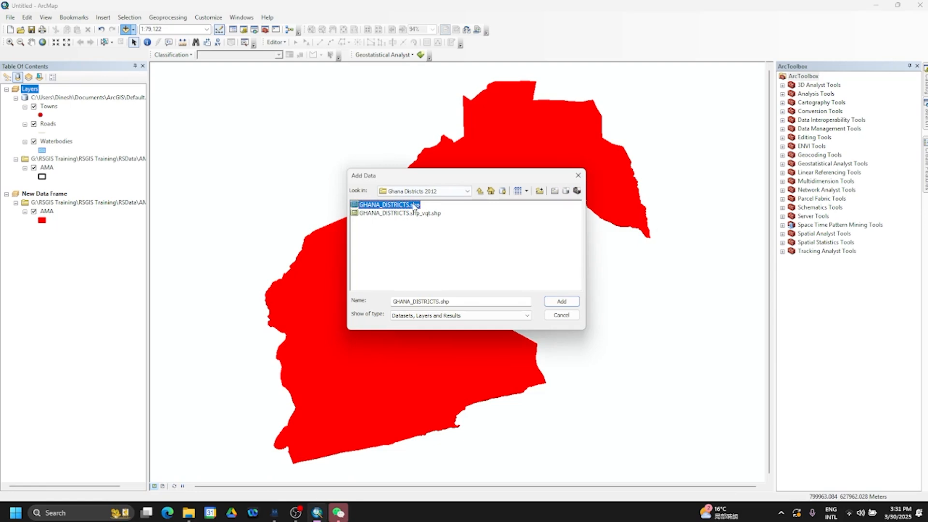
left_click(567, 301)
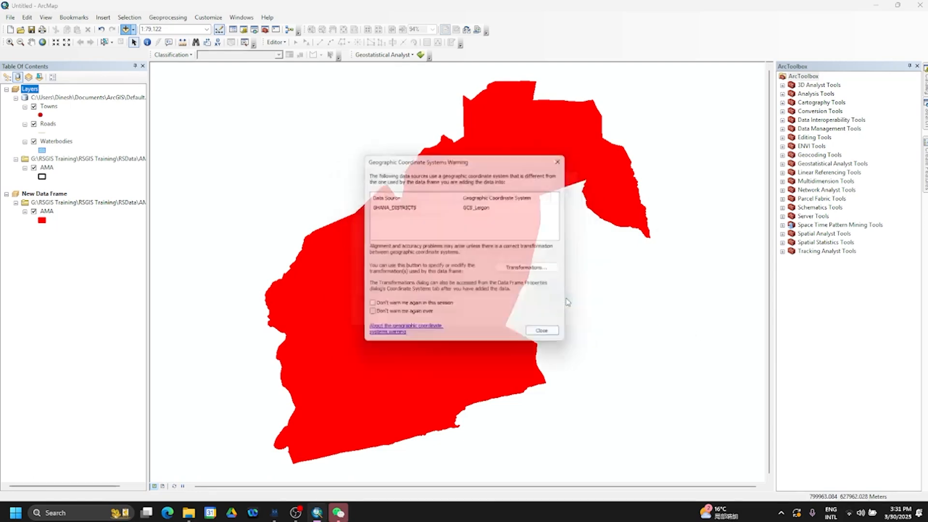
left_click(549, 336)
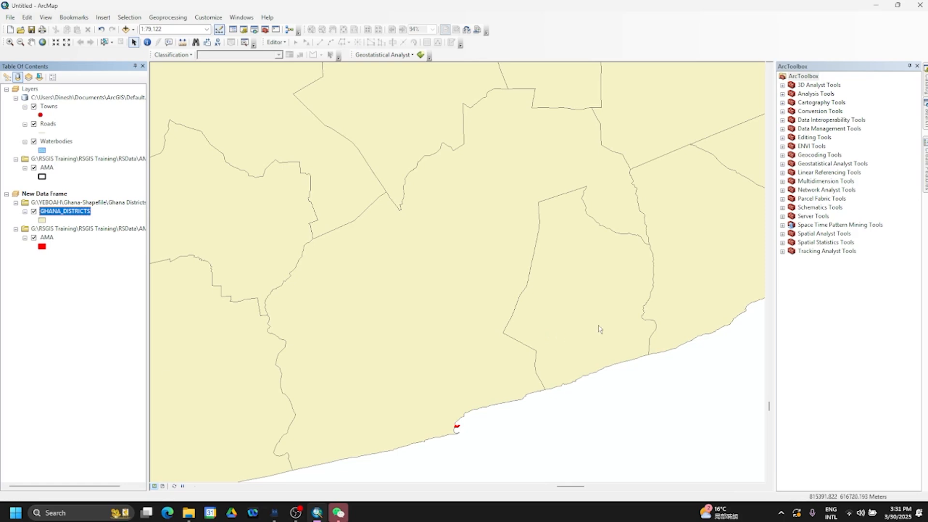
Give the GHANA_DISTRICTS layer the Hollow symbol, and remove the layer from the new data frame.
left_click(42, 221)
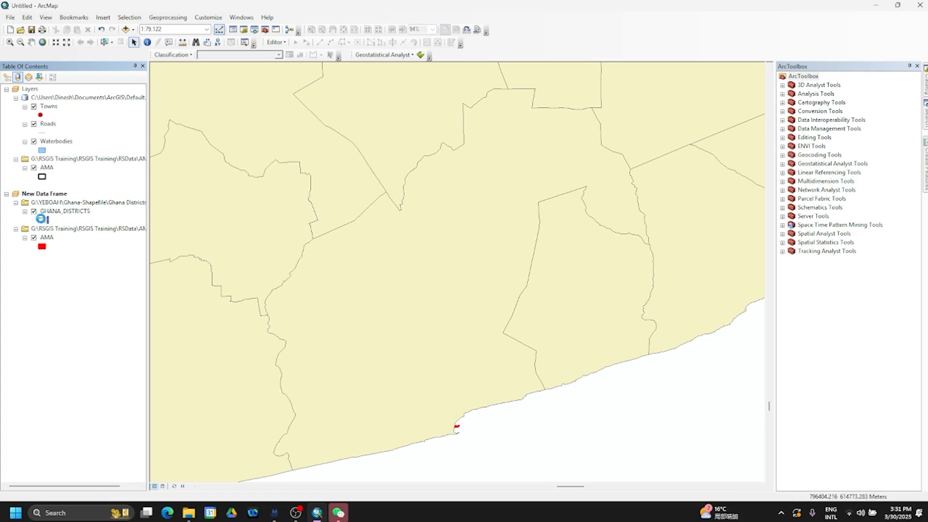
left_click(211, 154)
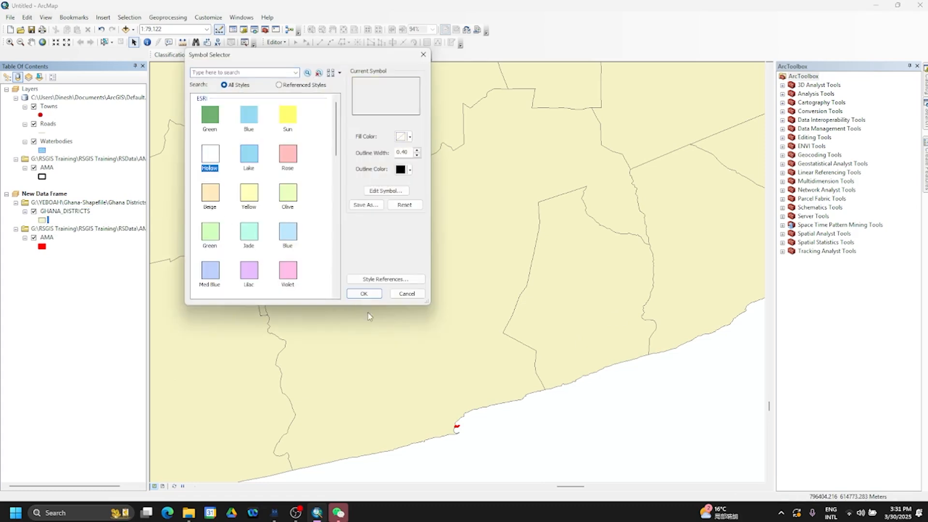
left_click(364, 293)
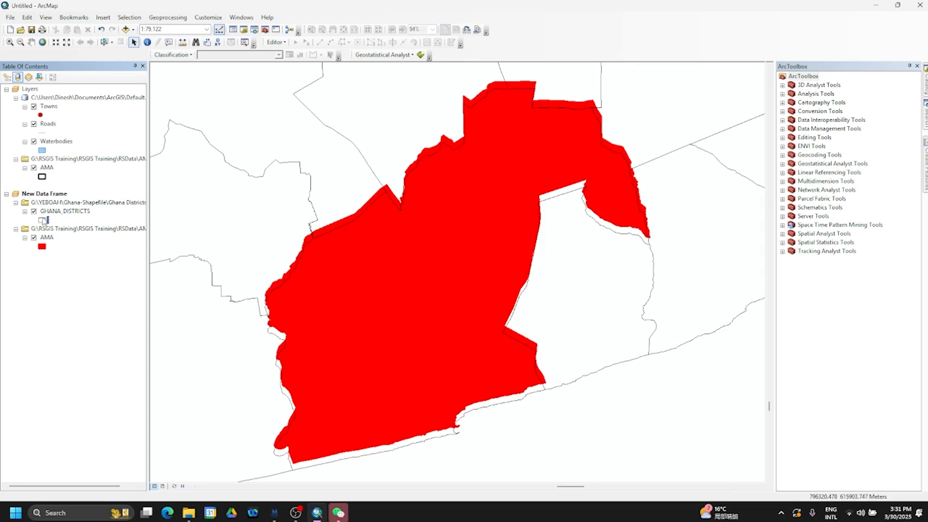
right_click(43, 211)
left_click(63, 226)
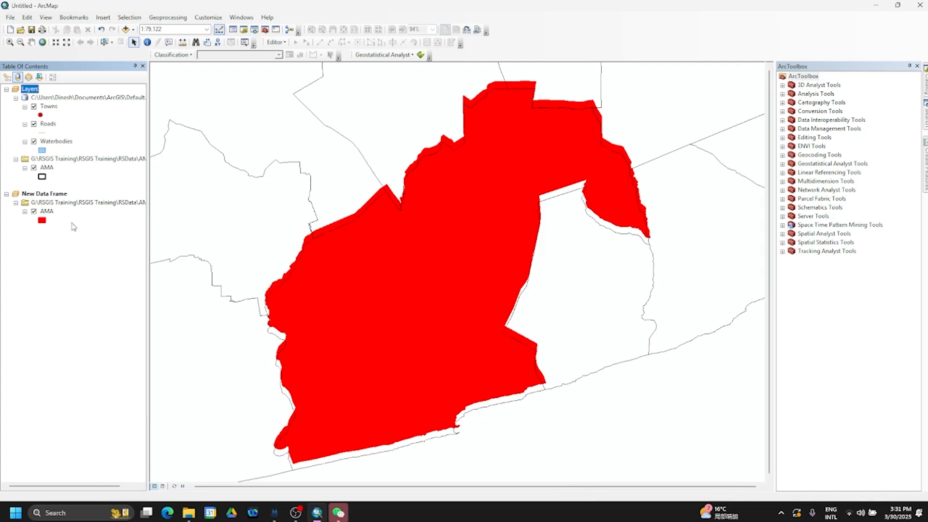
Add GHANA_DISTRICTS.shp to the new data frame again, closing the geographic coordinate system warning.
left_click(125, 29)
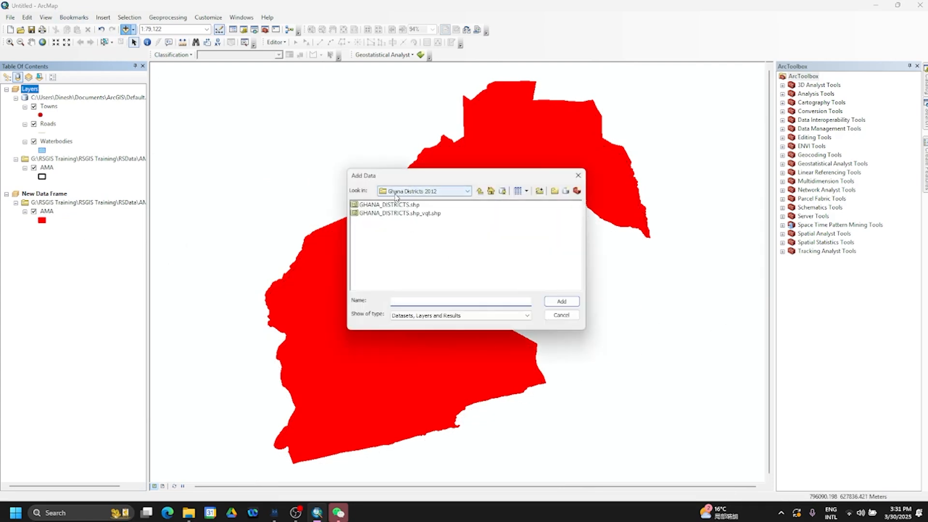
left_click(429, 206)
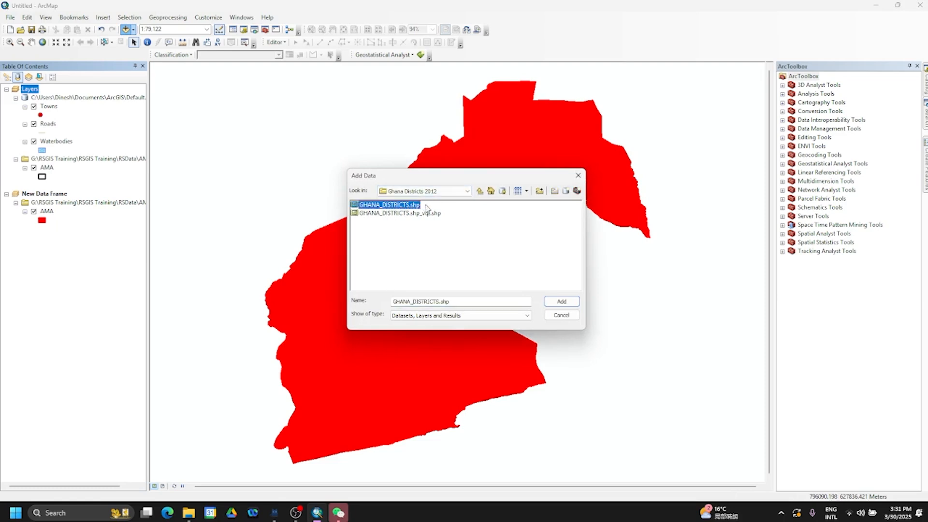
left_click(560, 301)
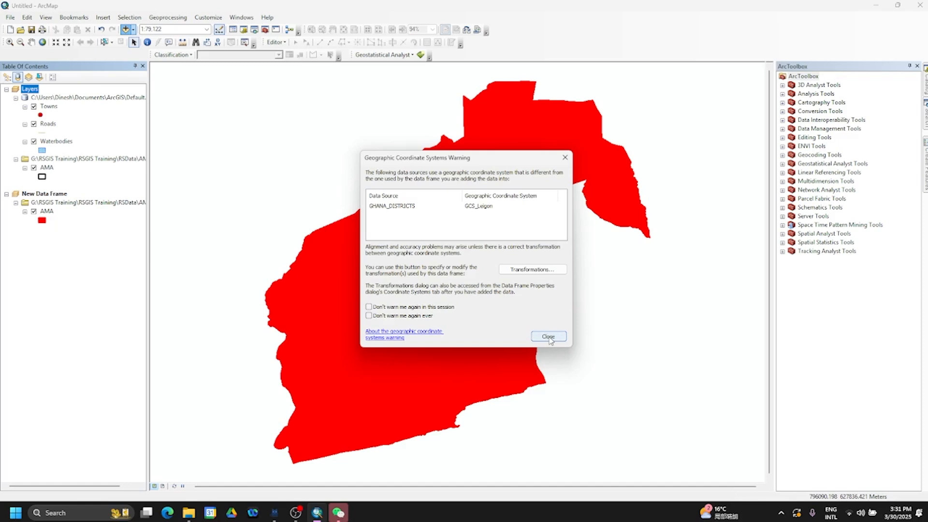
left_click(549, 337)
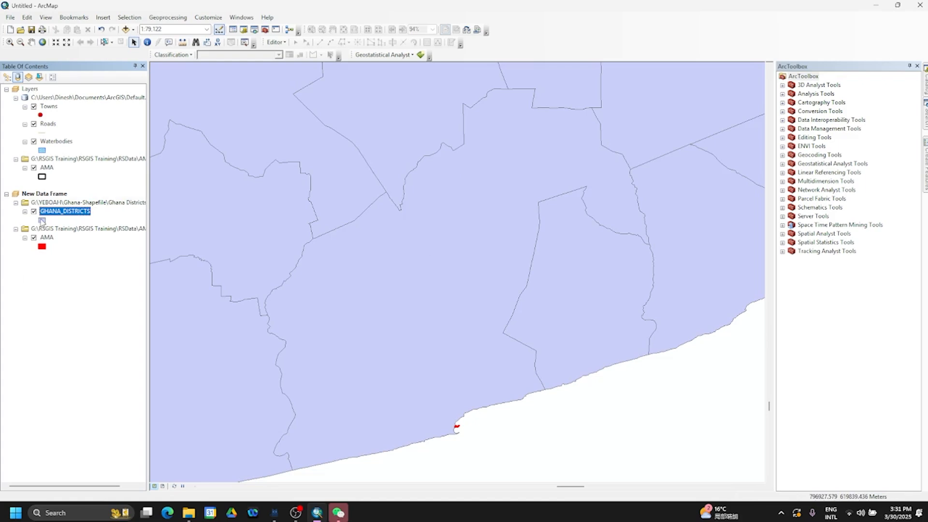
Apply the Hollow symbol to the GHANA_DISTRICTS layer and show the new data frame at full extent.
left_click(42, 222)
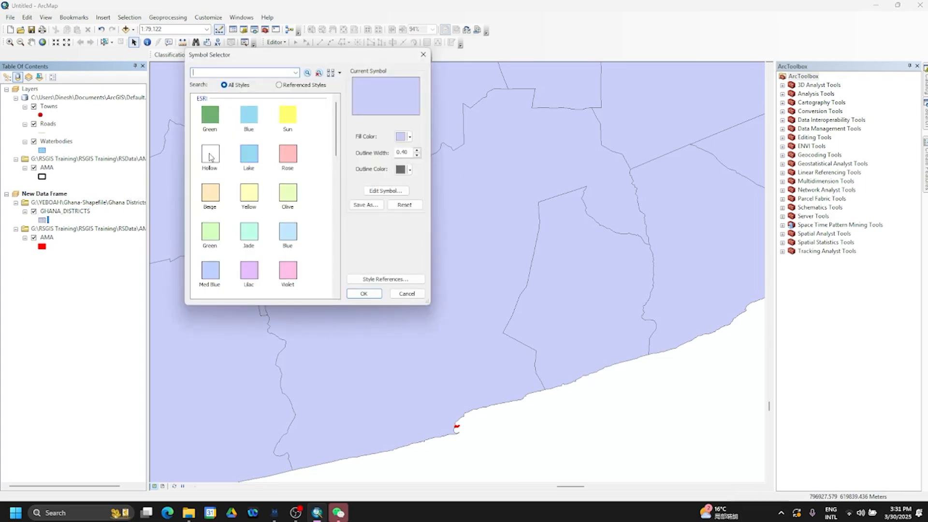
left_click(211, 154)
left_click(363, 293)
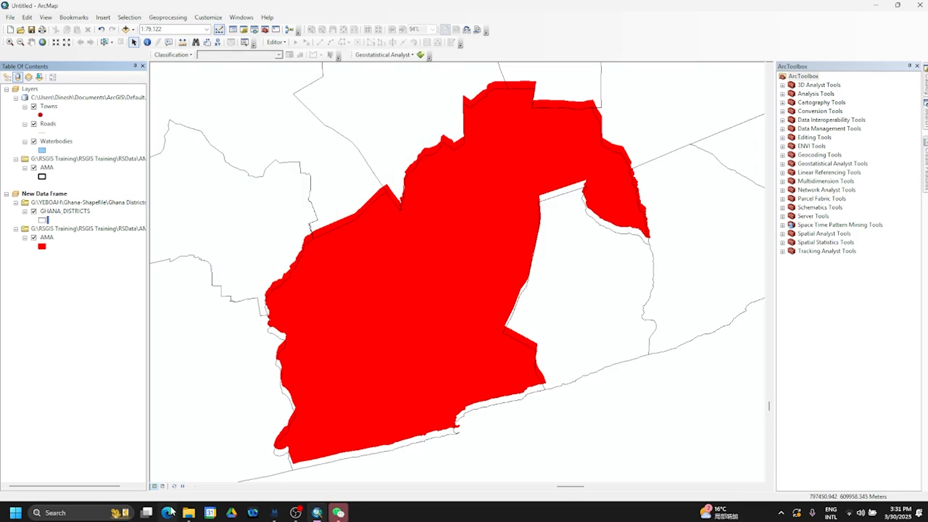
left_click(42, 42)
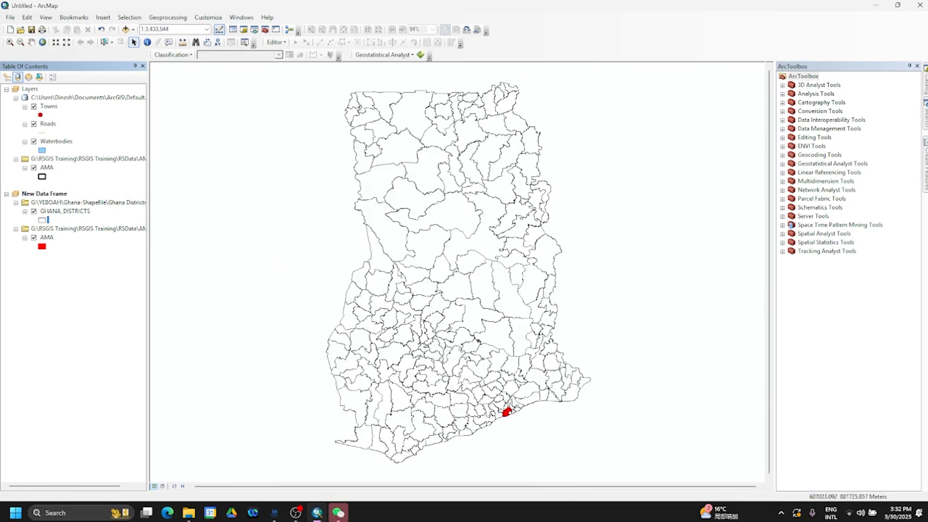
left_click(43, 42)
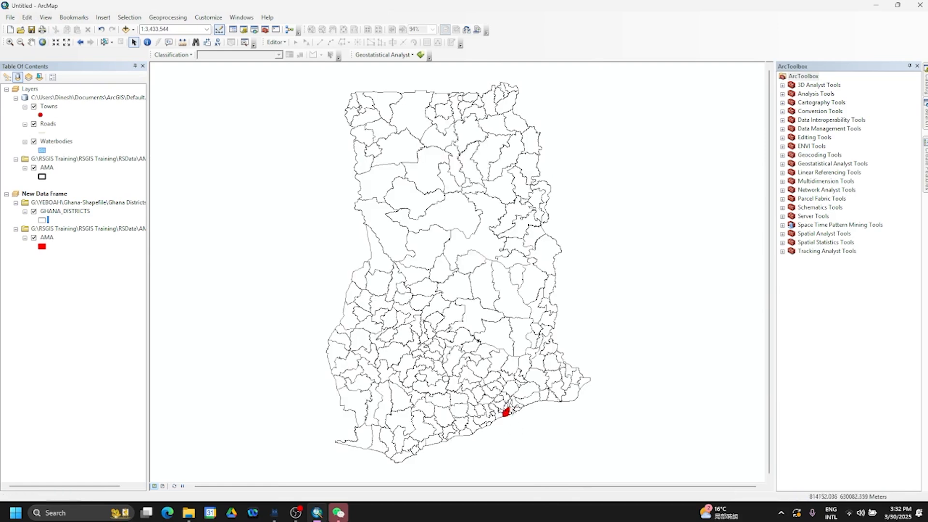
In layout view, narrow the Ghana data frame and place it at the page's upper-right corner beside the AMA map, showing its full extent.
left_click(164, 487)
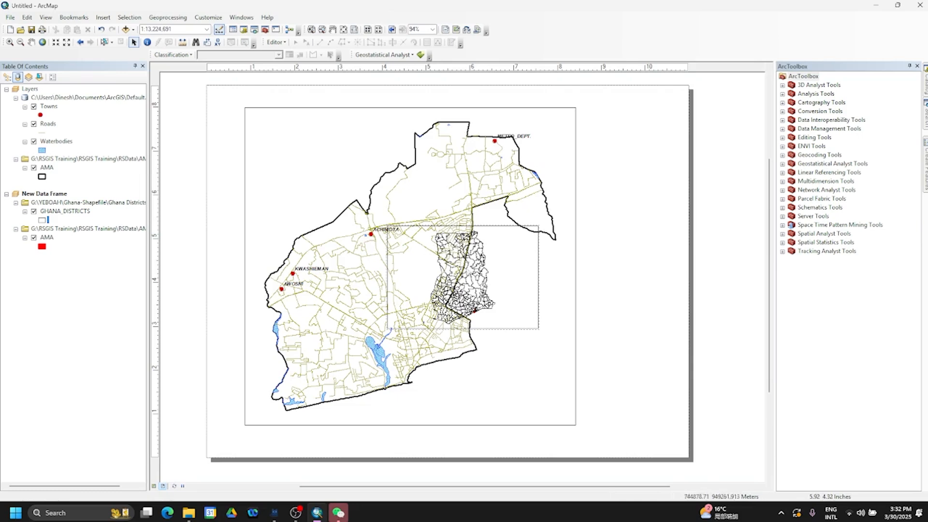
left_click_drag(458, 279, 625, 181)
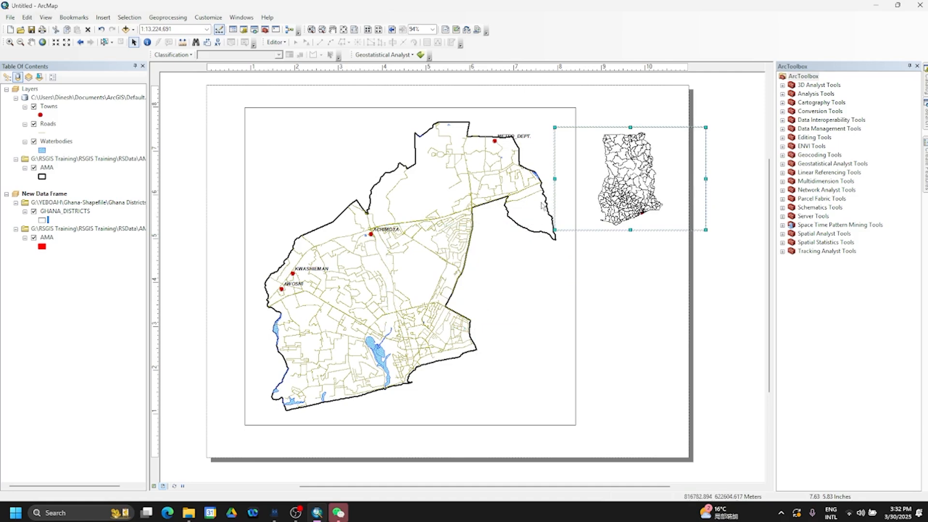
left_click_drag(555, 178, 597, 178)
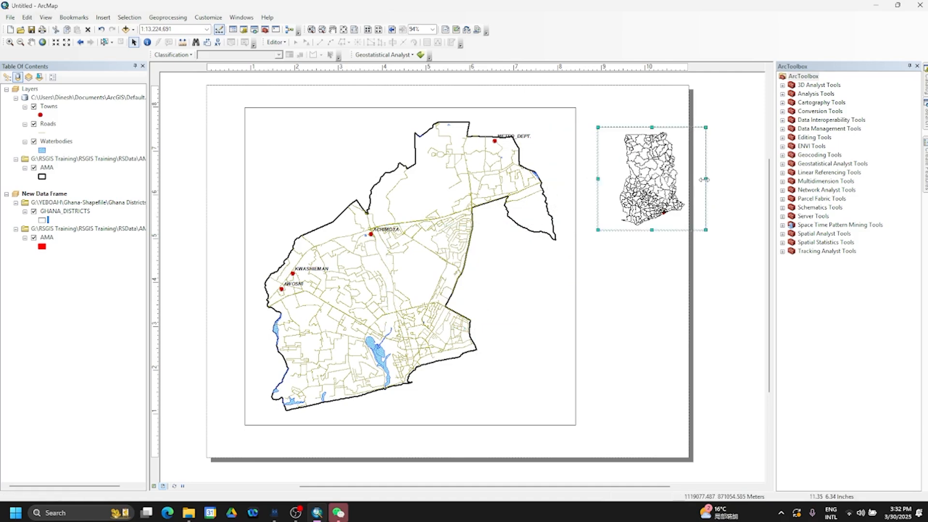
left_click_drag(691, 181, 648, 147)
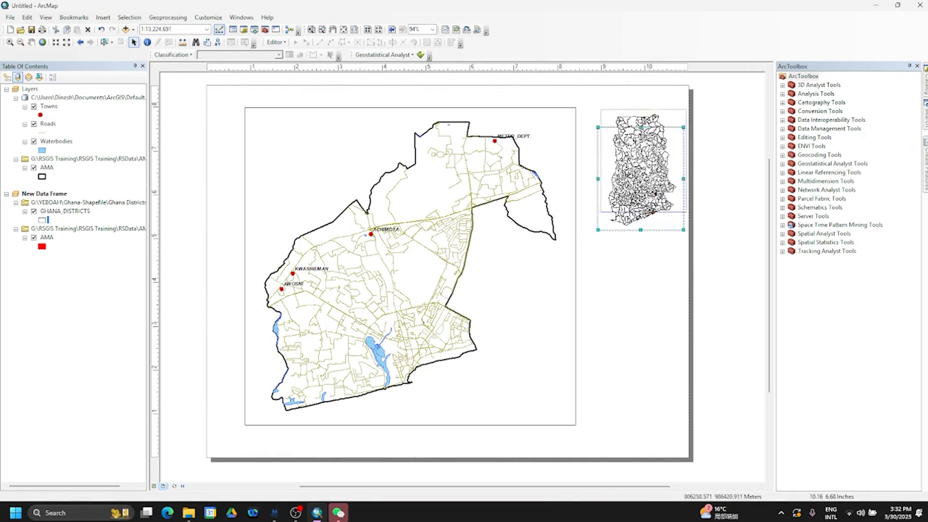
right_click(652, 166)
left_click(643, 141)
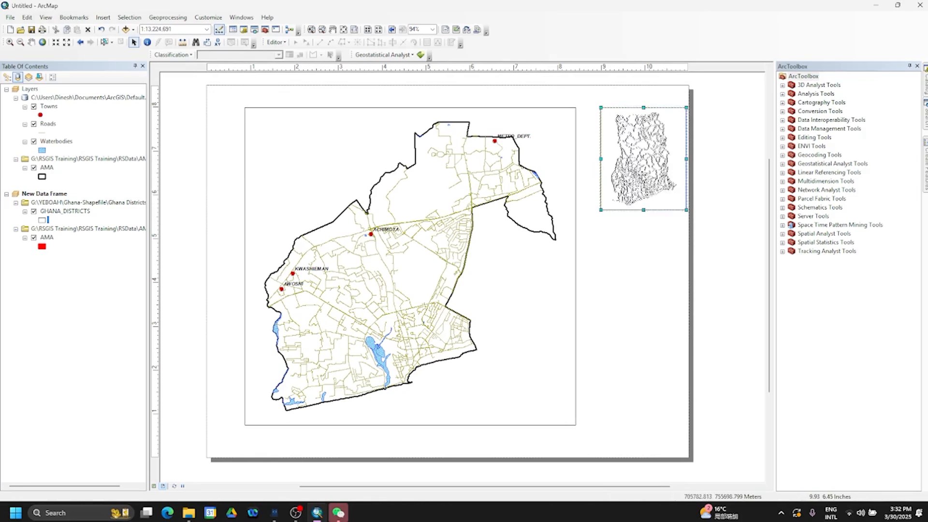
left_click(42, 42)
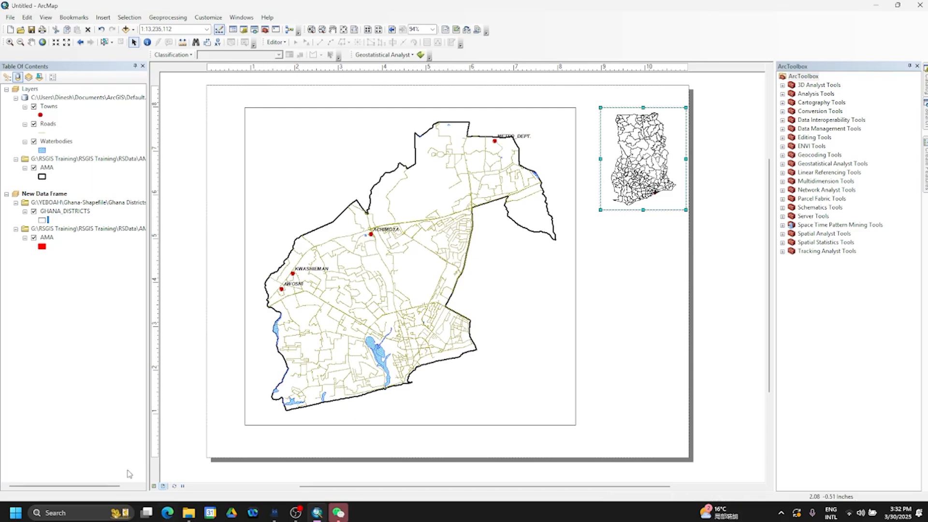
Remove the GHANA_DISTRICTS layer from the inset data frame and show the remaining AMA layer at full extent in data view.
left_click(154, 486)
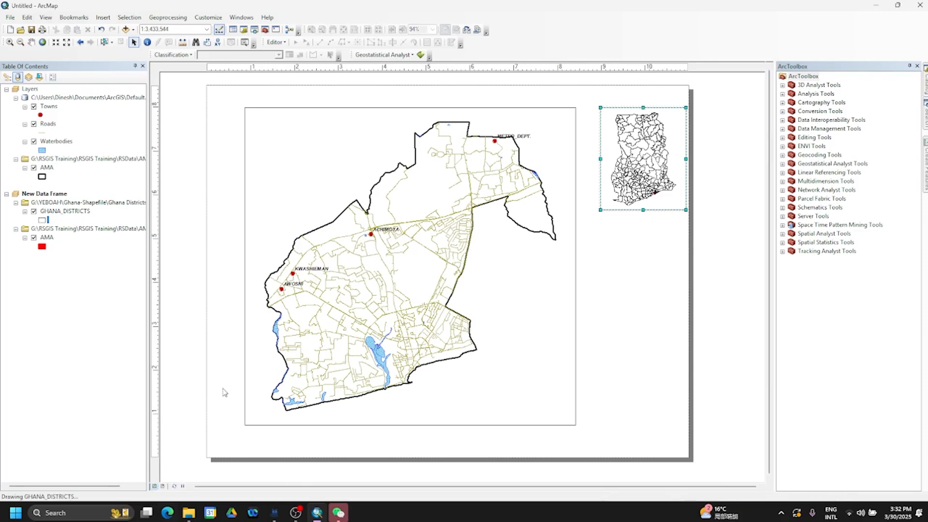
right_click(60, 213)
left_click(97, 231)
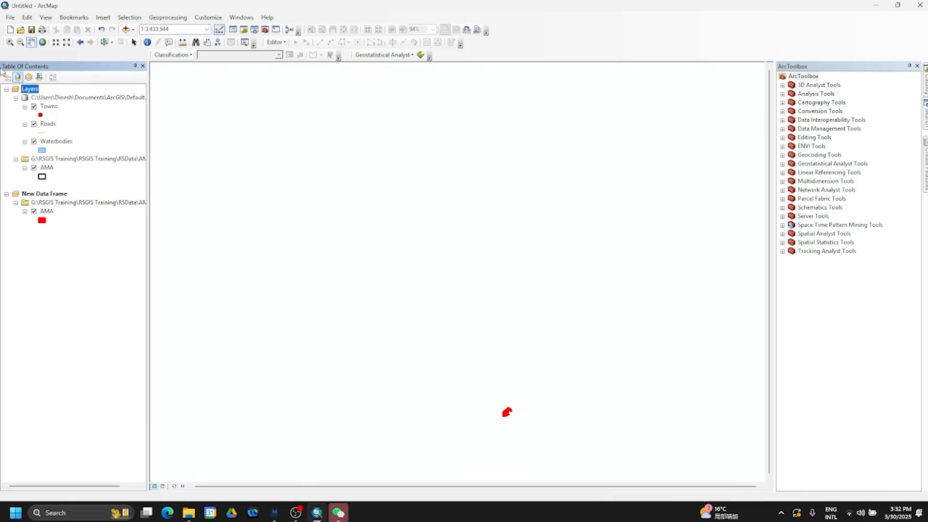
left_click(42, 42)
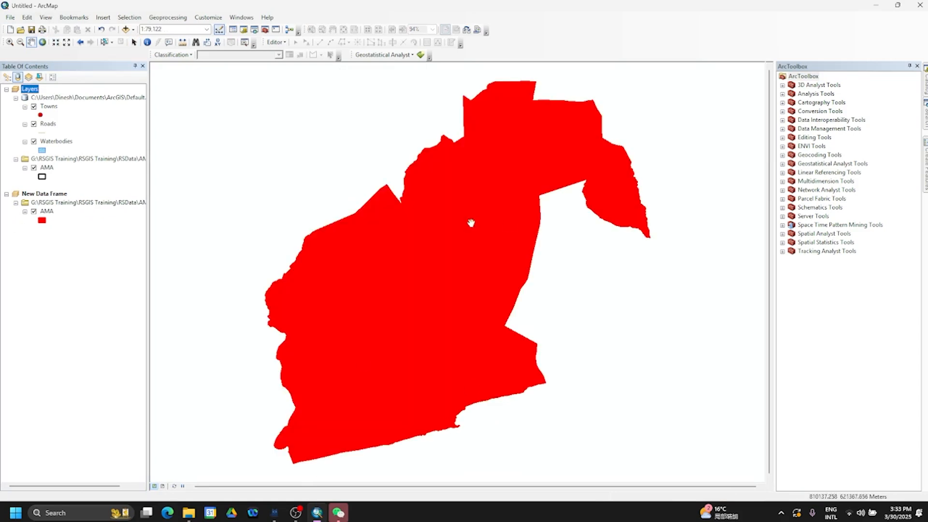
Add GHANA_DISTRICTS.shp from the Ghana Districts 2012 folder to the data frame and give it the Hollow symbol.
left_click(125, 30)
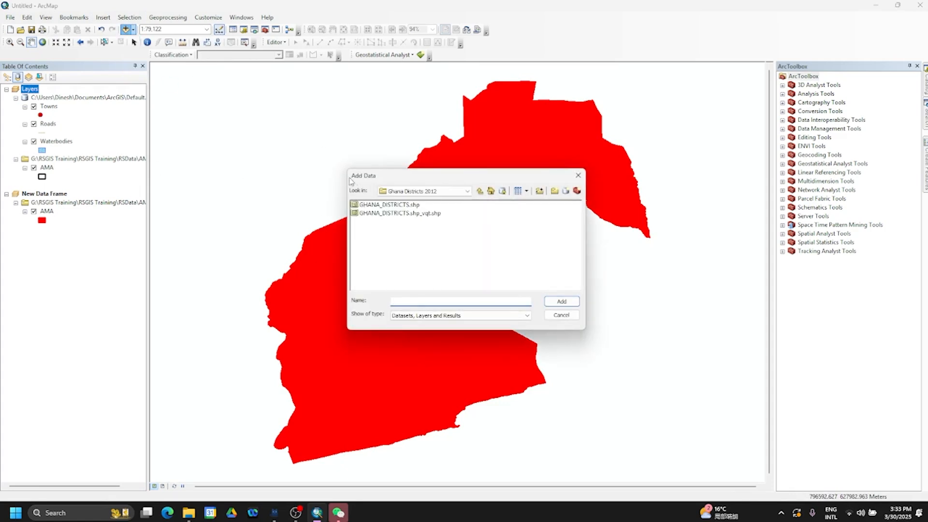
double_click(379, 204)
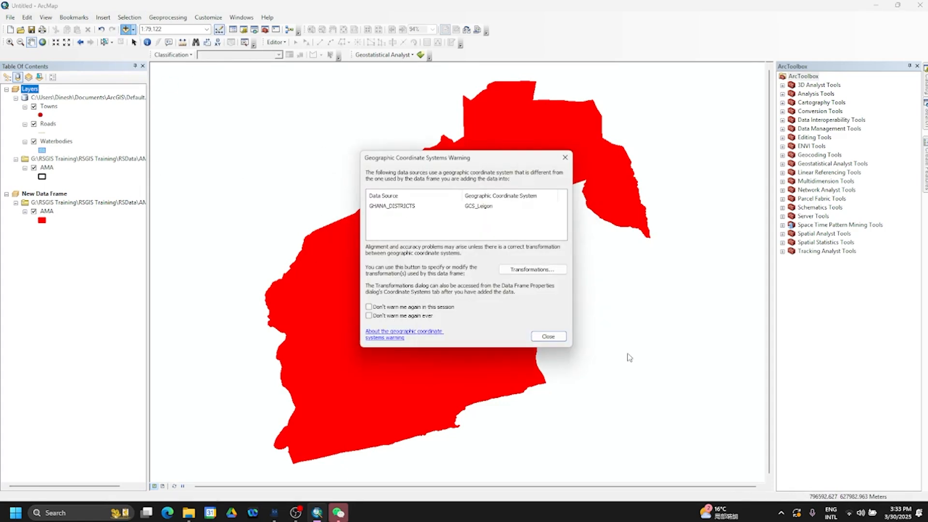
left_click(564, 340)
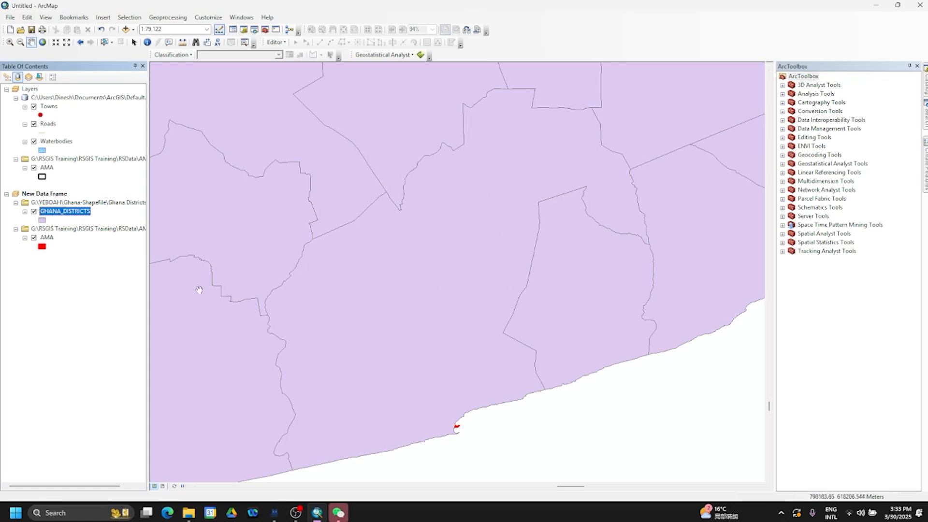
left_click(43, 220)
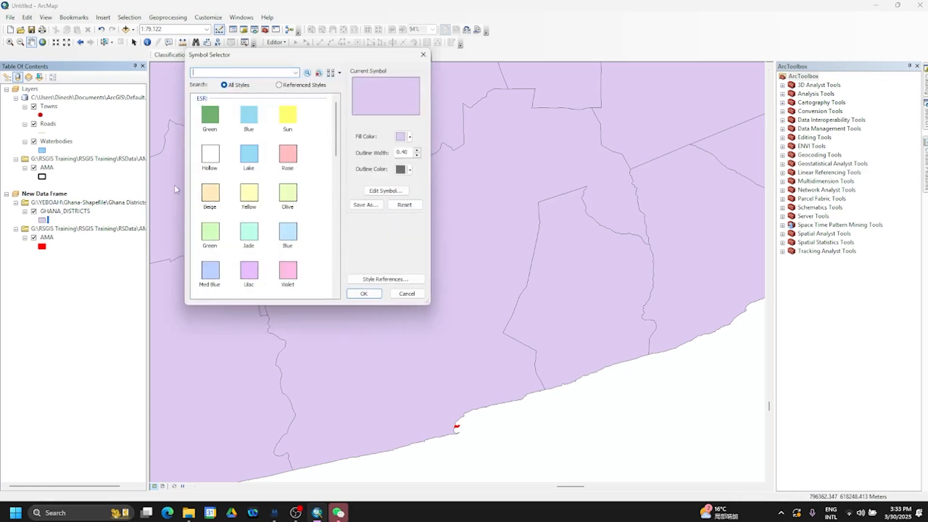
left_click(208, 163)
left_click(363, 293)
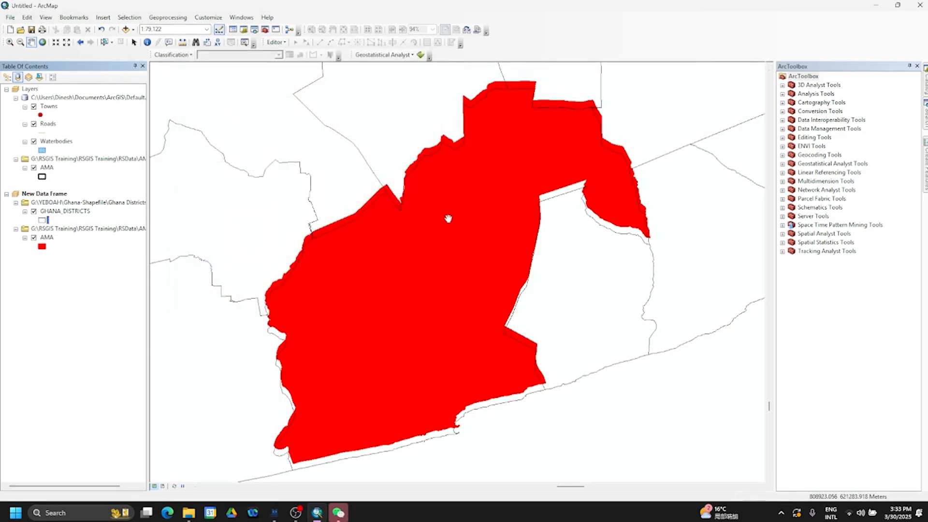
In layout view, set the inset map to full extent and enlarge it around the red AMA district.
left_click(163, 486)
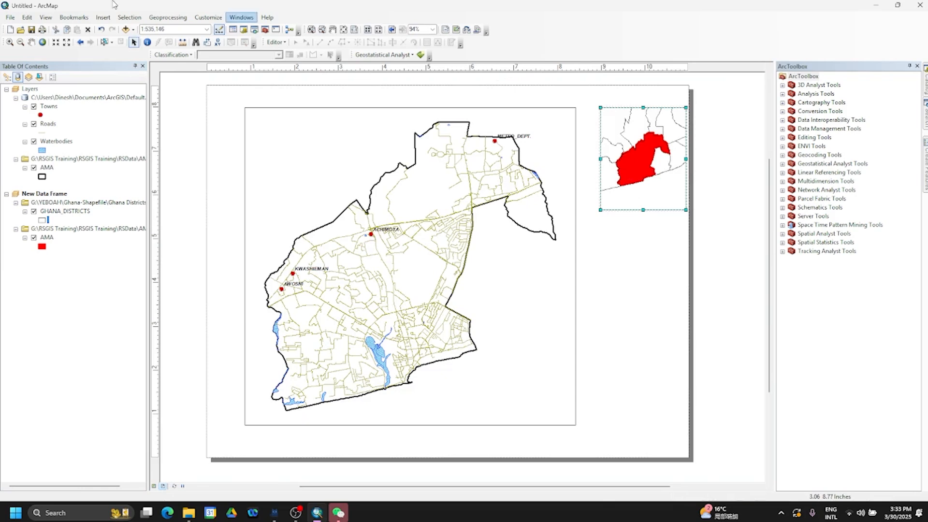
left_click(43, 42)
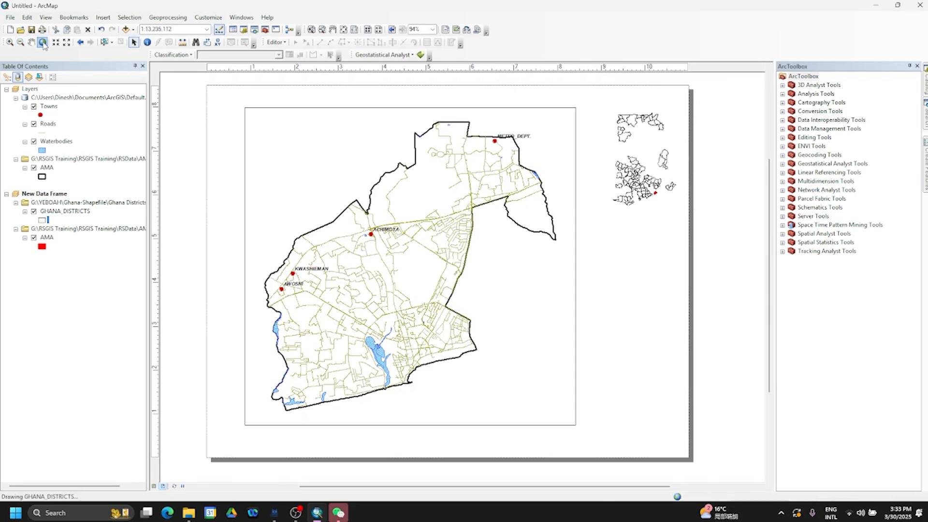
left_click(10, 42)
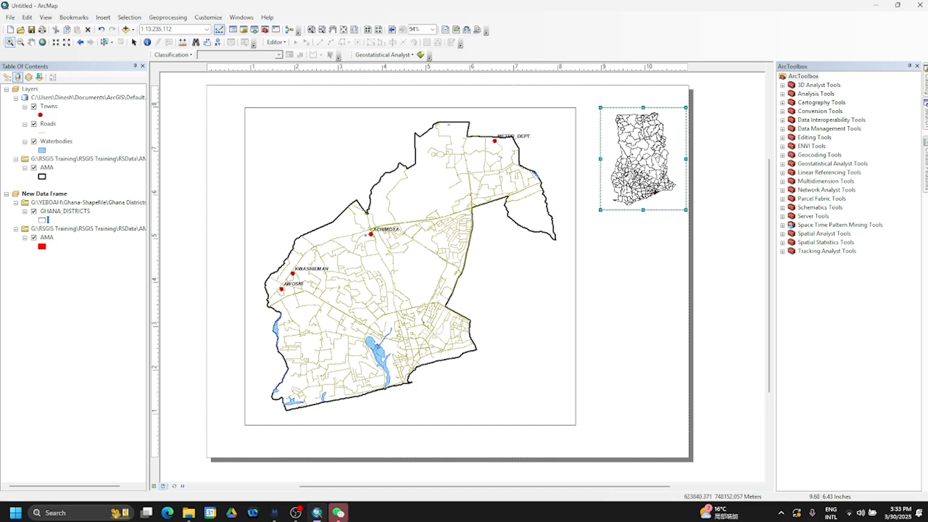
left_click_drag(638, 176, 675, 208)
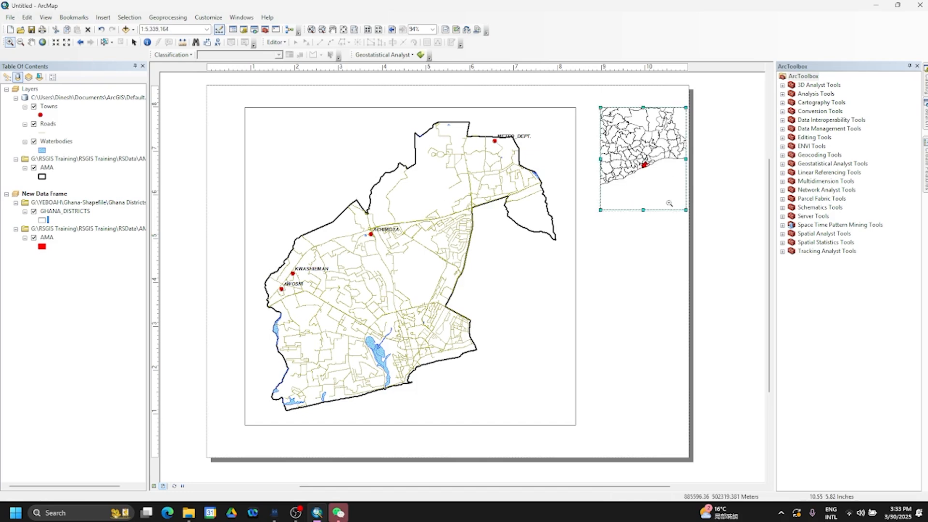
left_click_drag(612, 127, 662, 186)
left_click_drag(625, 141, 677, 191)
left_click_drag(618, 161, 679, 200)
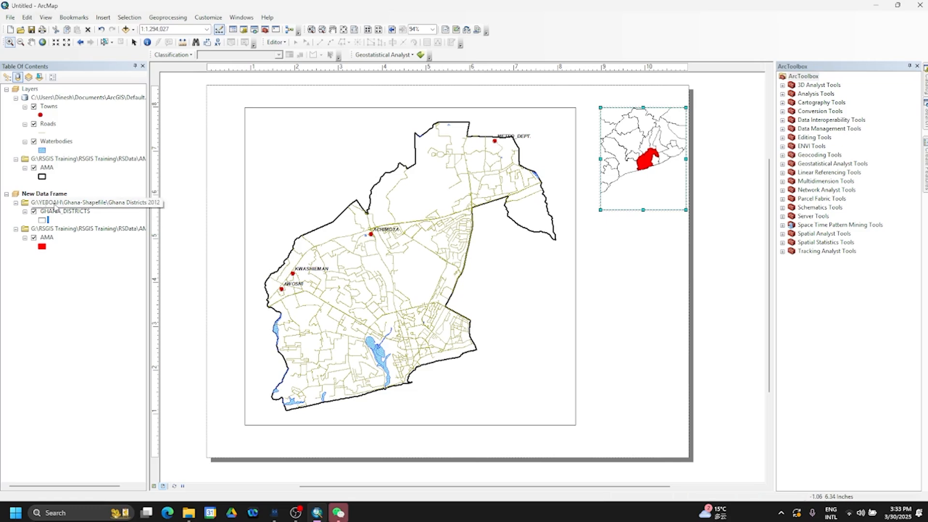
Remove the New Data Frame holding the GHANA_DISTRICTS and red AMA layers from the map document.
left_click(153, 485)
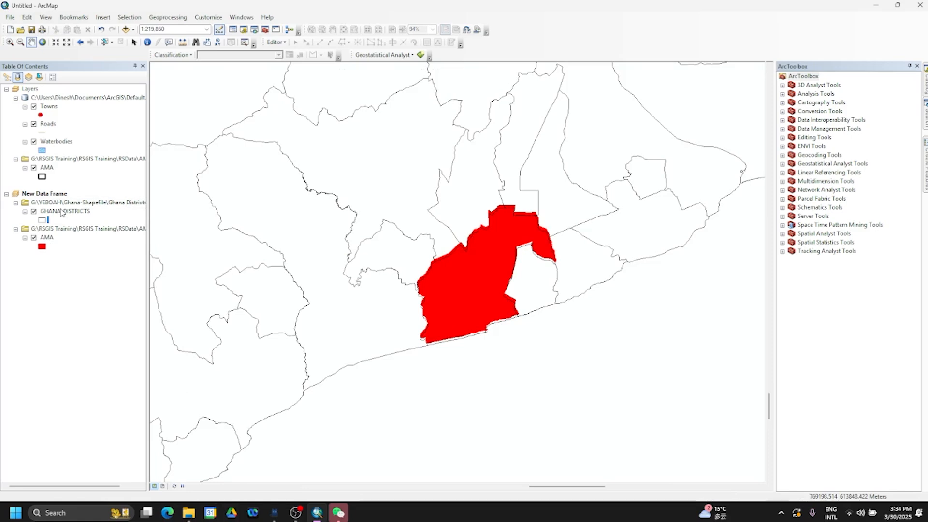
right_click(62, 213)
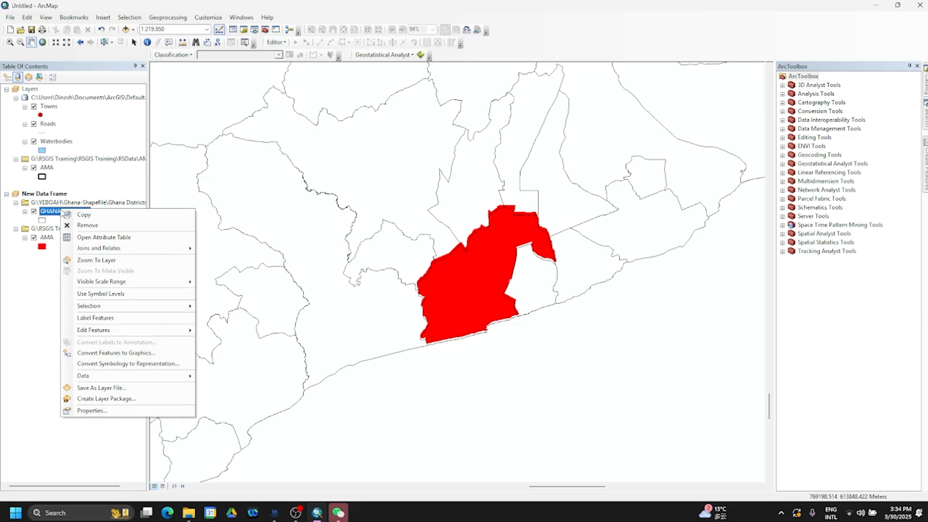
left_click(41, 266)
right_click(49, 194)
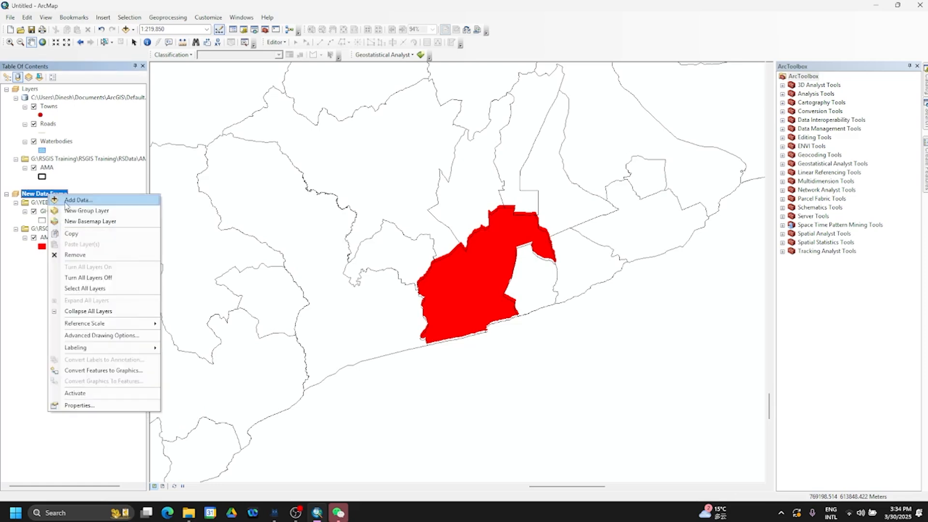
left_click(77, 255)
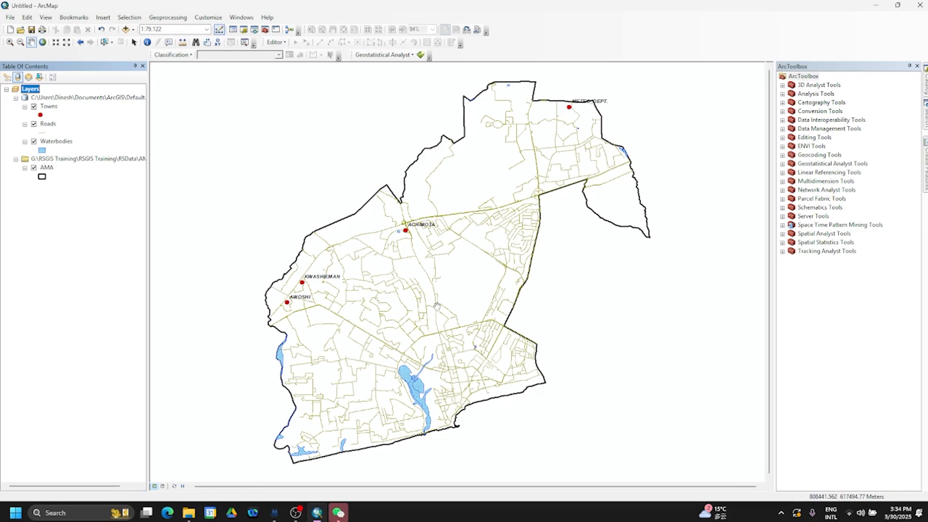
Insert a new data frame and add the AMA boundary layer to it.
left_click(103, 17)
left_click(125, 29)
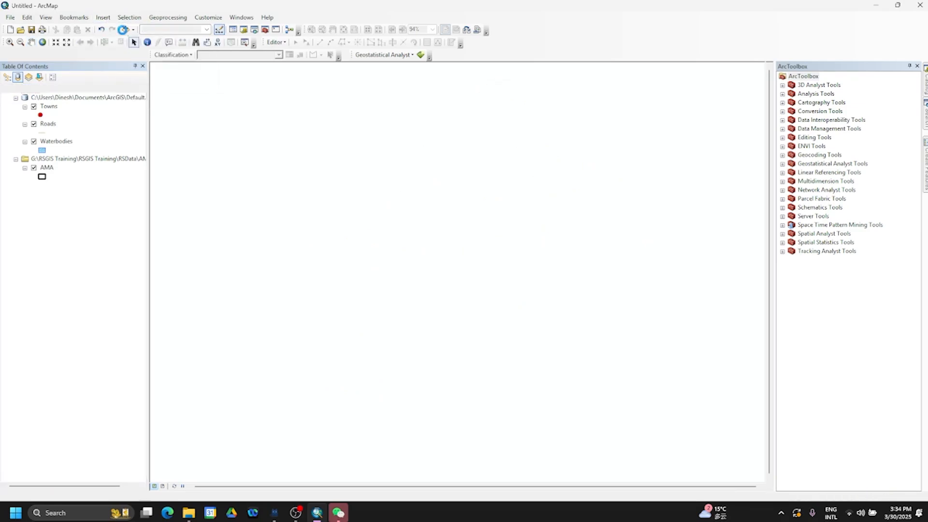
left_click(43, 170)
left_click_drag(203, 198, 409, 208)
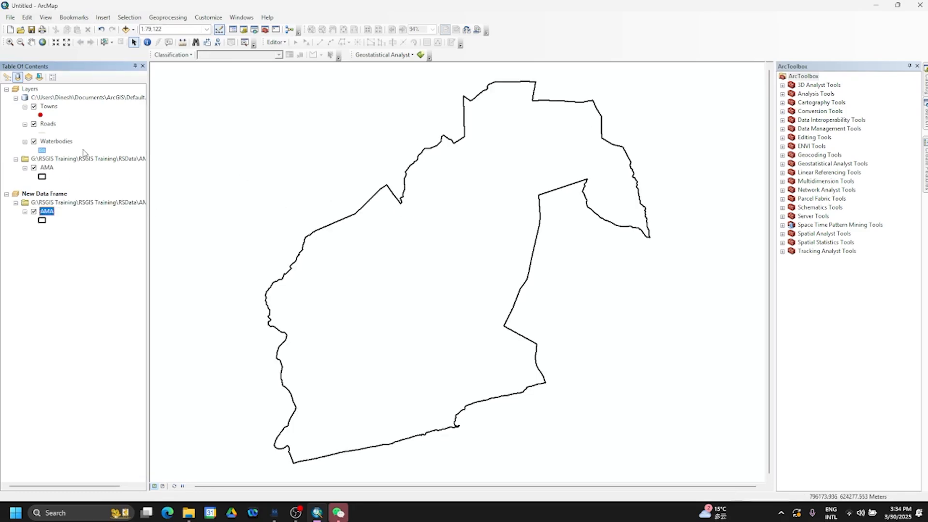
Set both the fill color and the outline color of the new data frame's AMA layer to red.
left_click(43, 221)
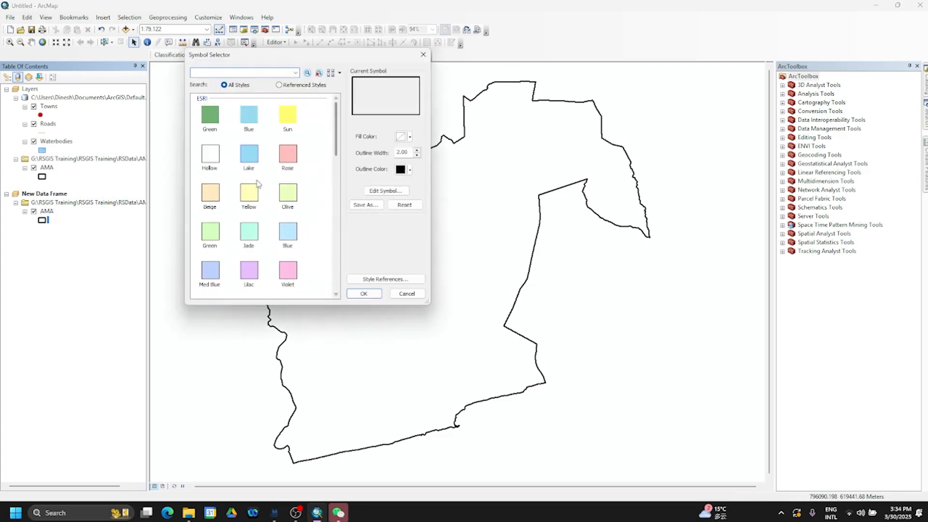
left_click(409, 136)
left_click(410, 180)
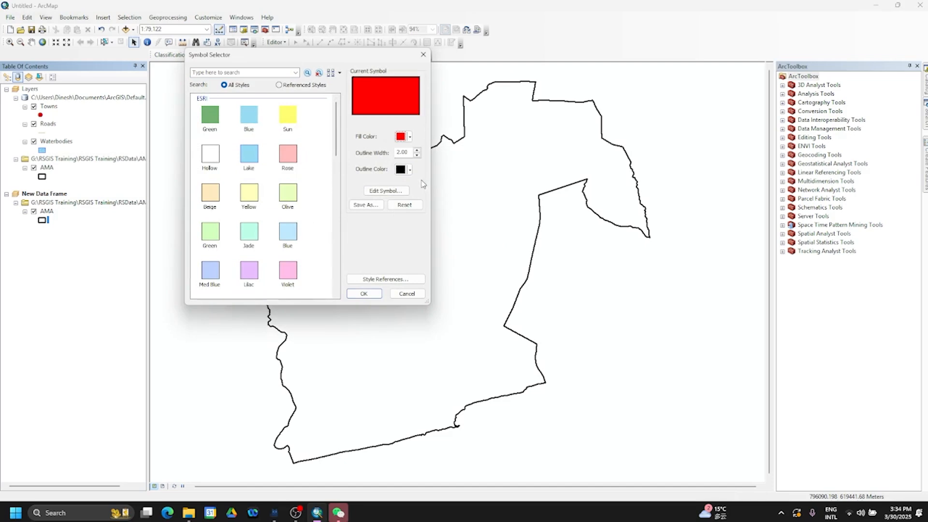
left_click(410, 169)
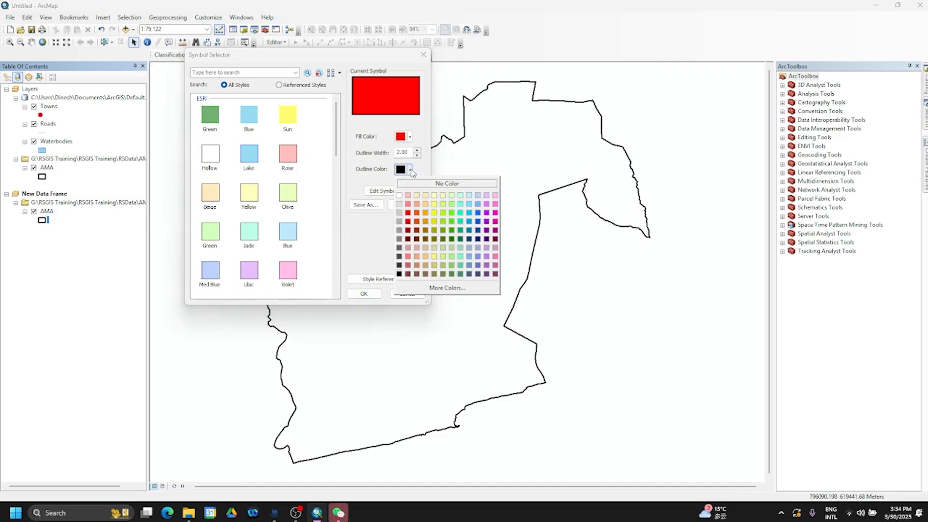
left_click(410, 213)
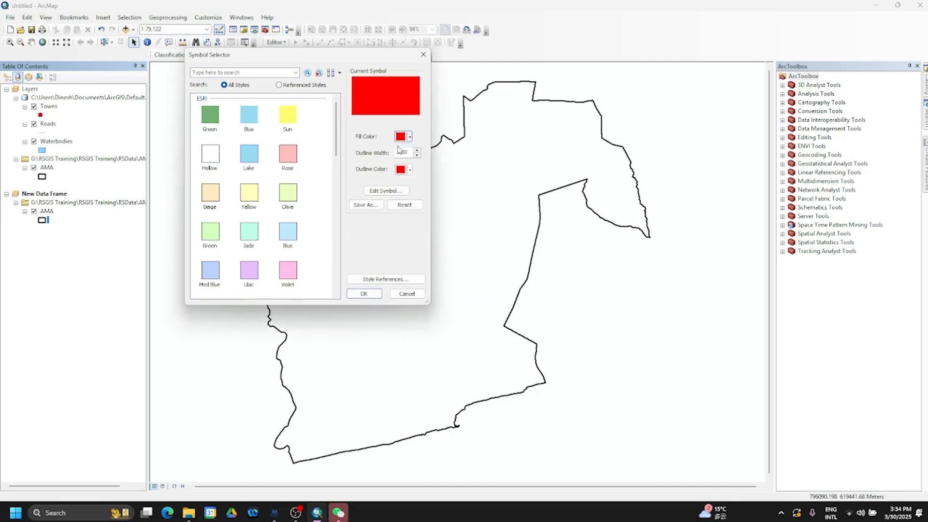
left_click(359, 294)
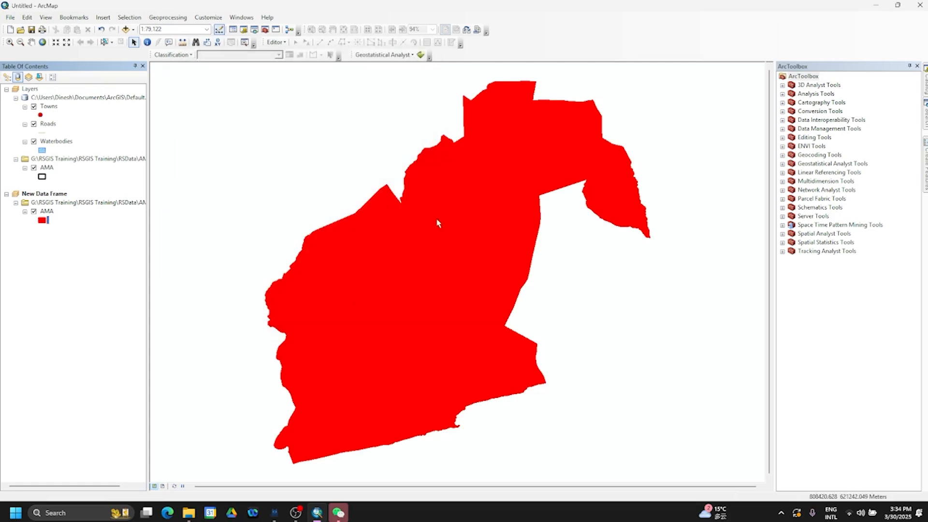
Add GHANA_DISTRICTS.shp to the new data frame with the AMA layer and symbolize its polygons as Hollow.
left_click(126, 29)
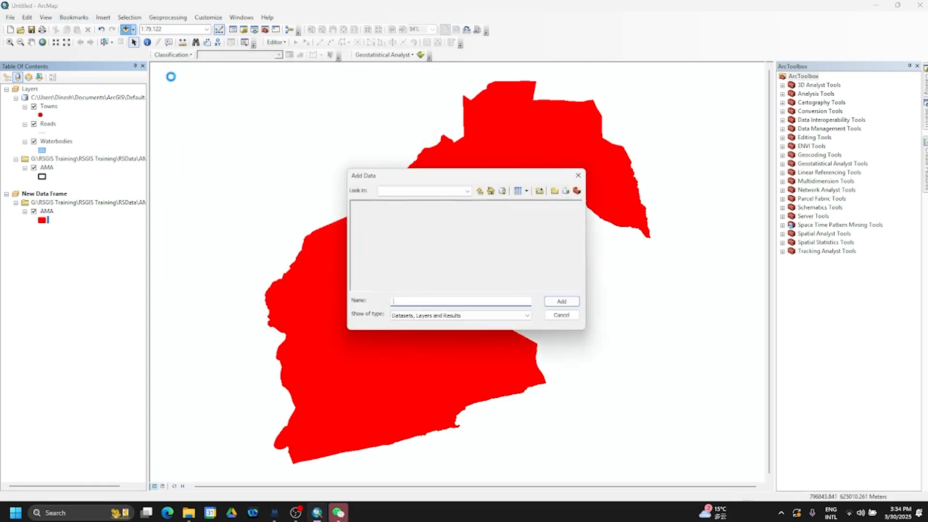
double_click(386, 206)
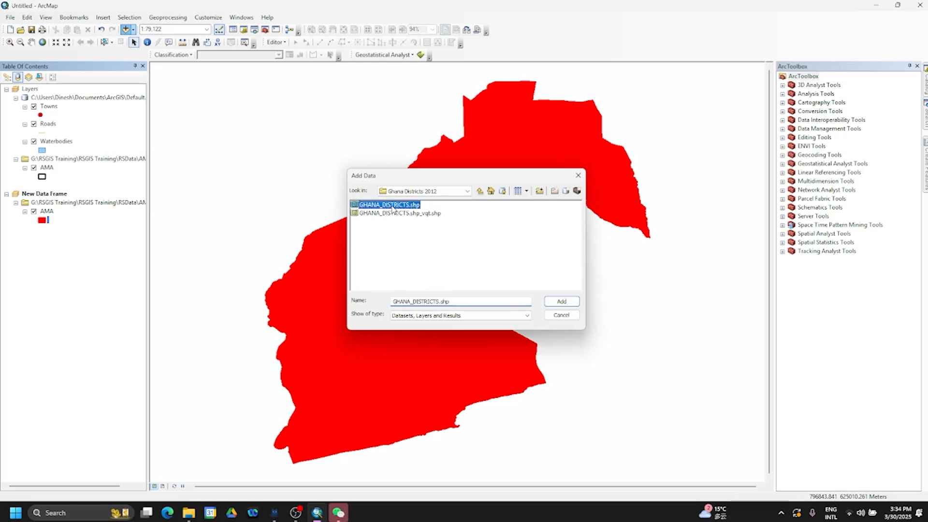
left_click(550, 339)
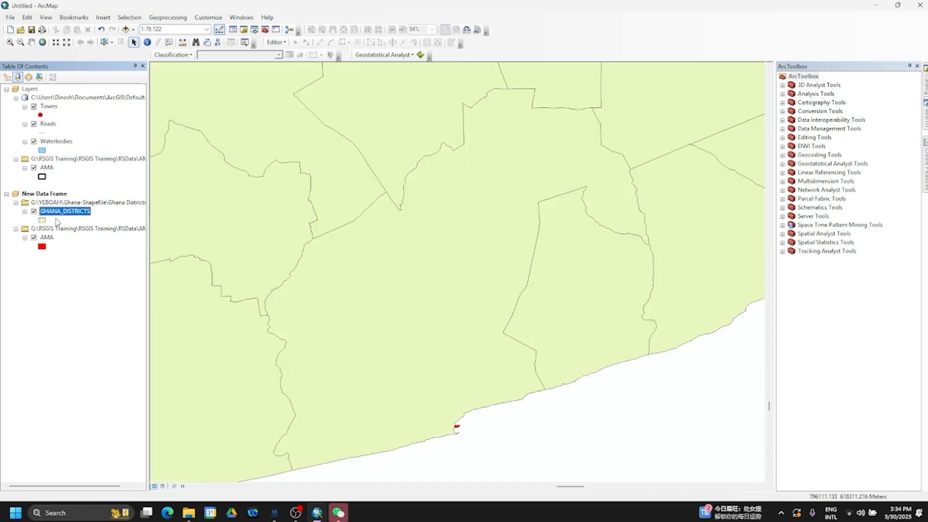
left_click(43, 221)
left_click(218, 155)
left_click(363, 293)
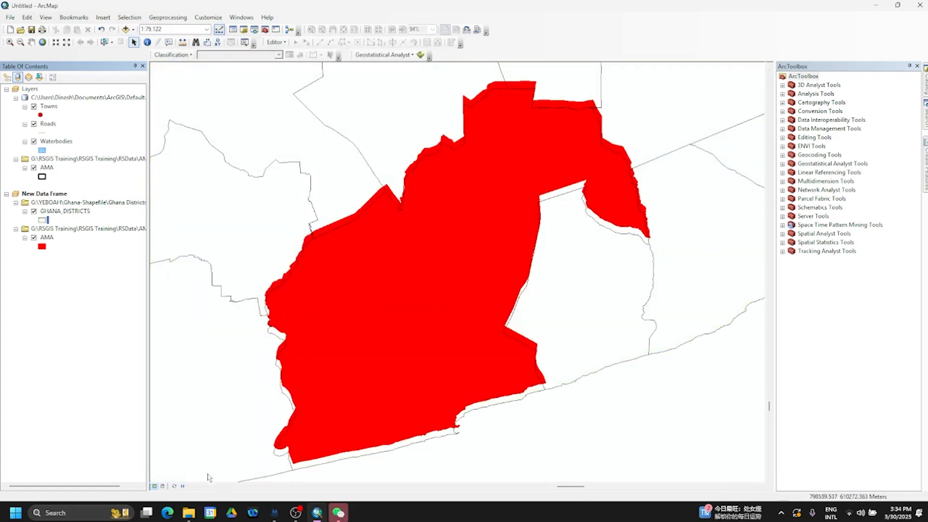
In layout view, place the new data frame as a small inset at the page's upper-right corner and narrow it from its left edge.
left_click(163, 487)
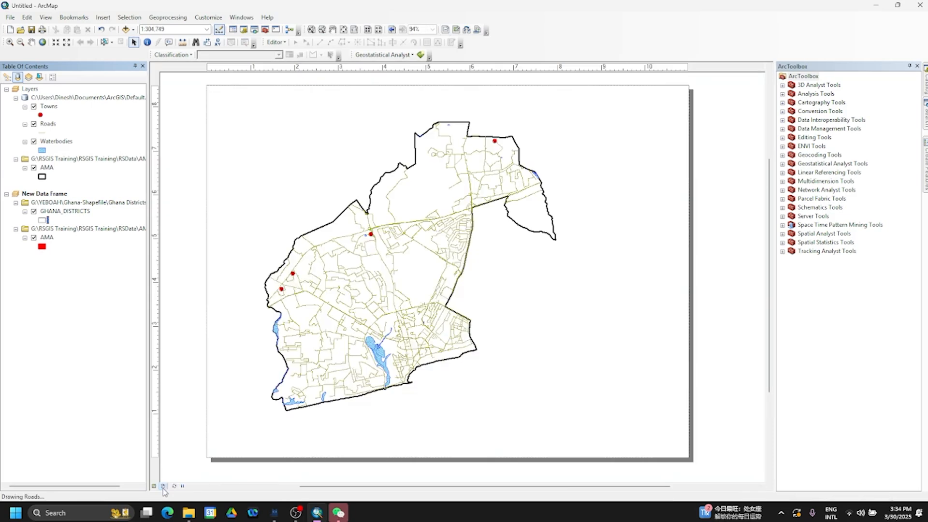
left_click(427, 268)
left_click_drag(427, 268, 643, 161)
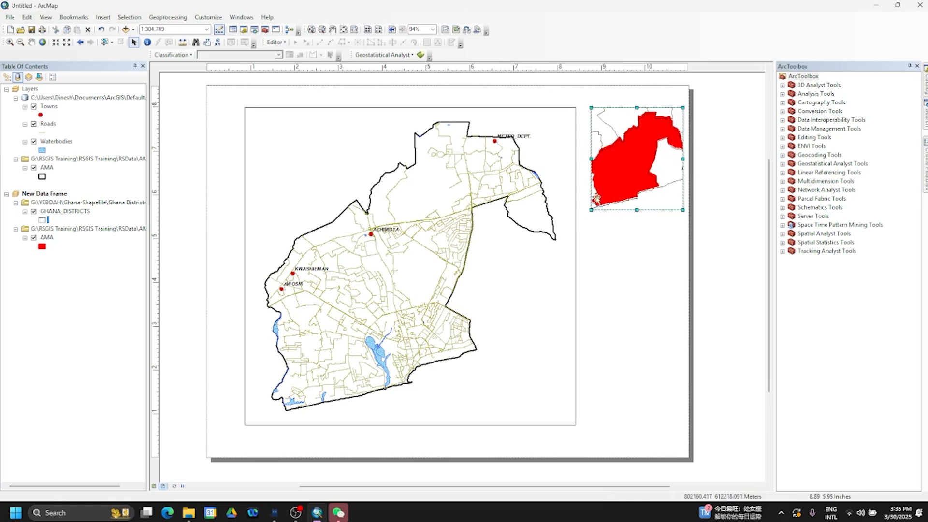
left_click_drag(586, 158, 593, 159)
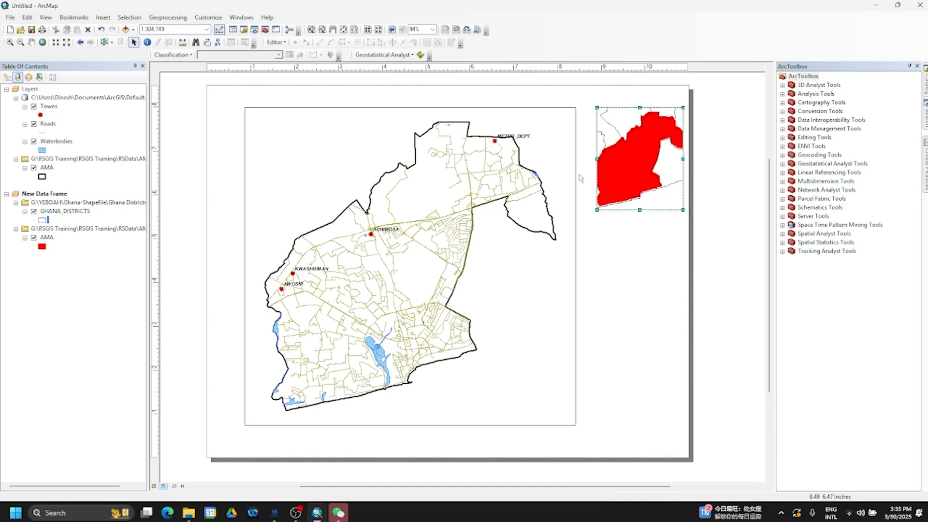
Set the inset map to Ghana's full extent, then enlarge it around the AMA district so the neighboring districts surround it.
left_click(43, 42)
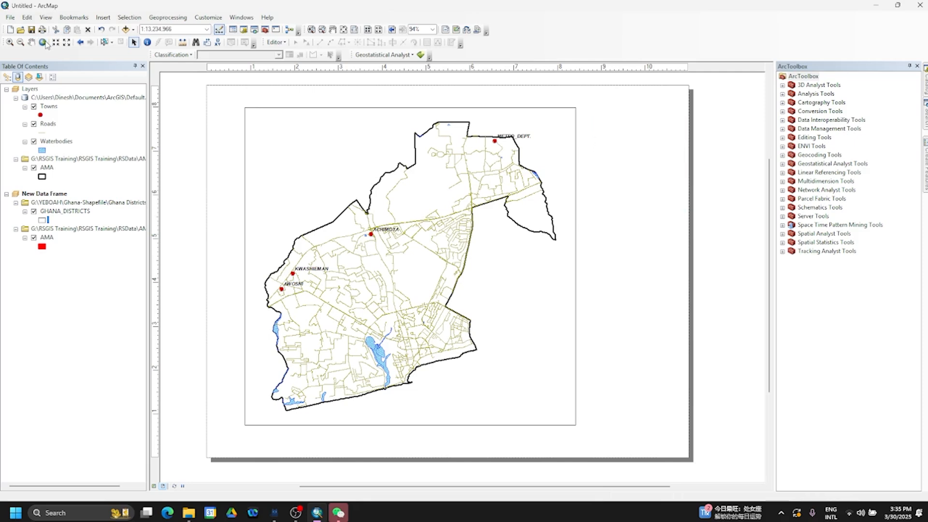
left_click(9, 42)
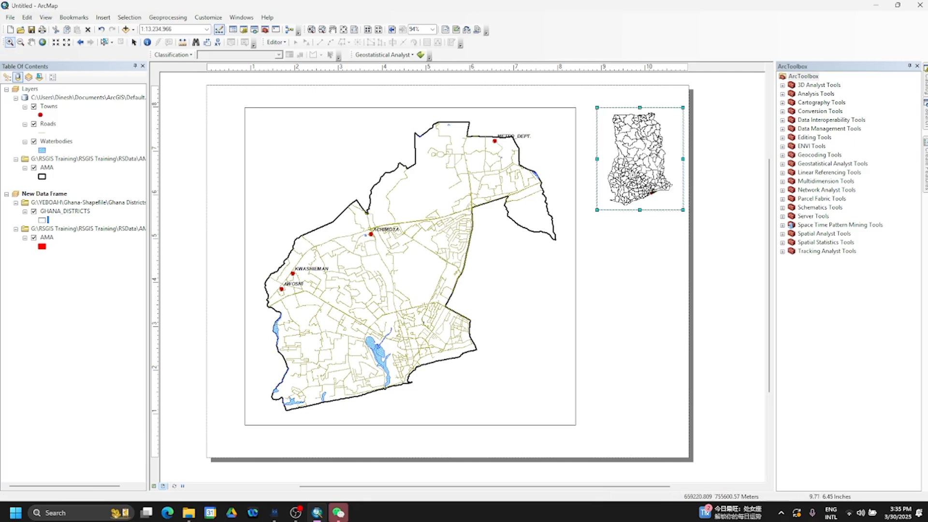
left_click(653, 192)
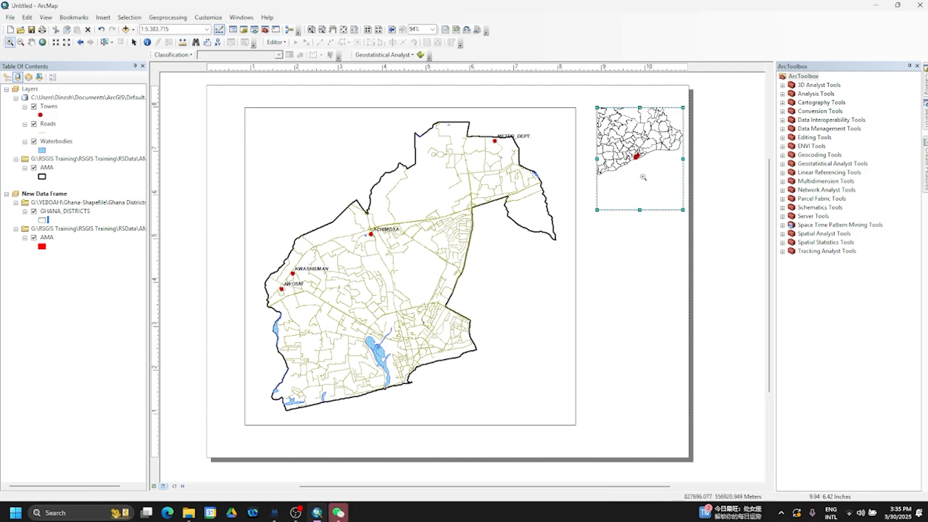
left_click(634, 144)
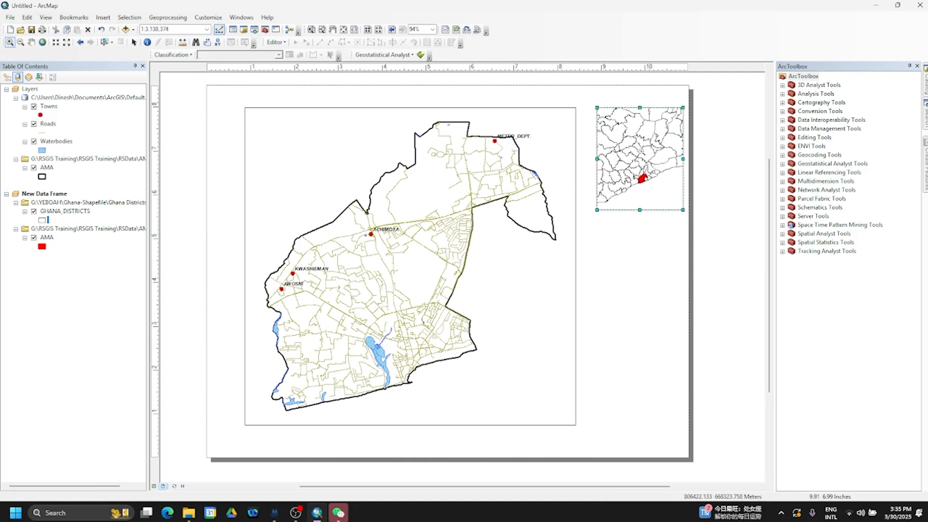
Enlarge the inset map around the red AMA district and pan it so the neighboring districts and coastline fill the frame.
left_click_drag(629, 155, 669, 201)
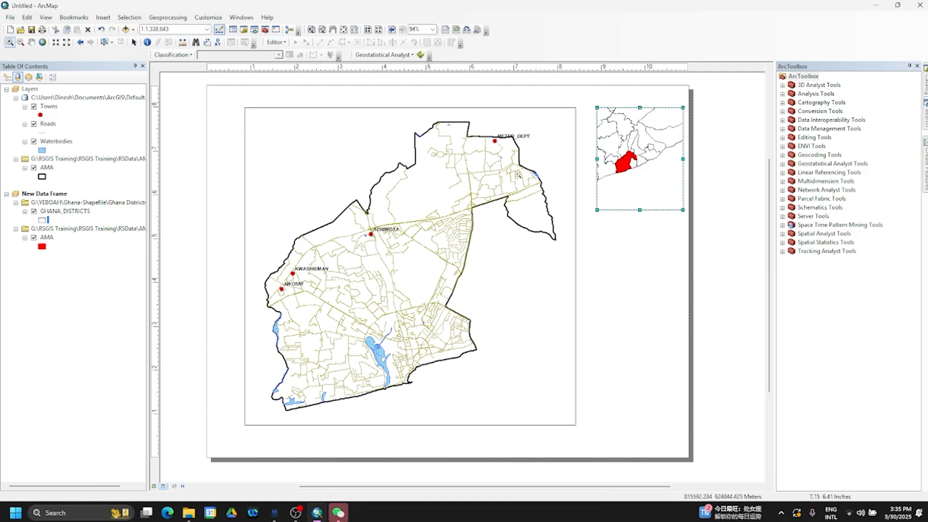
left_click(31, 42)
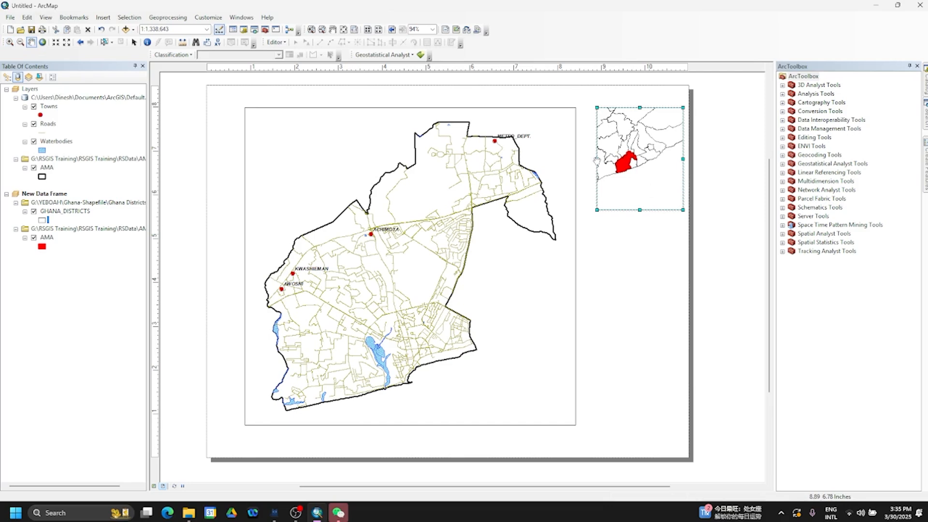
mouse_move(608, 153)
left_mouse_down()
mouse_move(623, 159)
mouse_move(606, 163)
left_mouse_up()
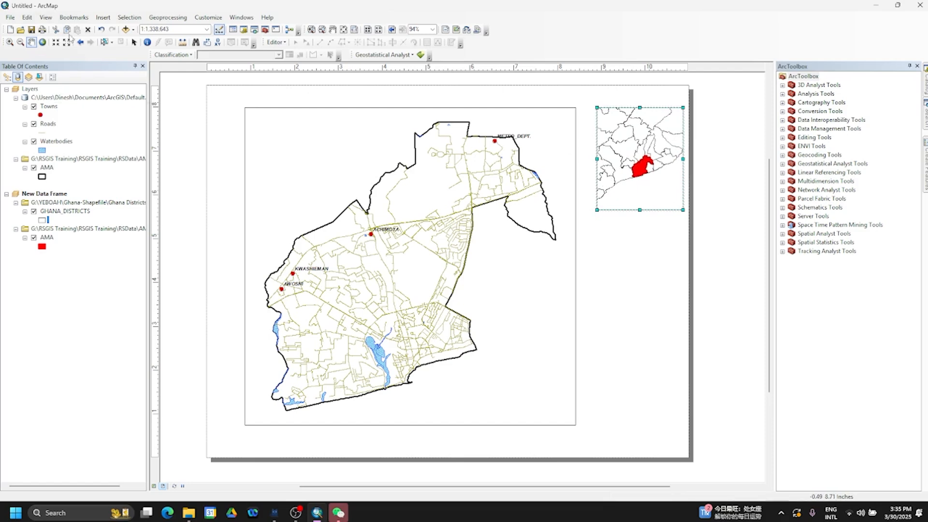
Nudge the inset data frame slightly within the page's upper-right corner, keeping it beside the main map.
left_click(134, 42)
left_click_drag(608, 138, 611, 141)
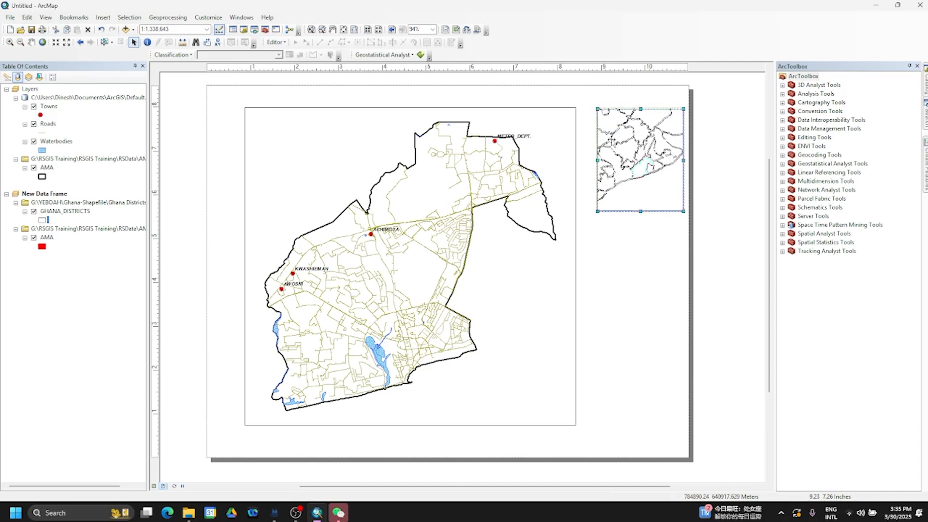
left_click_drag(612, 140, 611, 140)
right_click(610, 139)
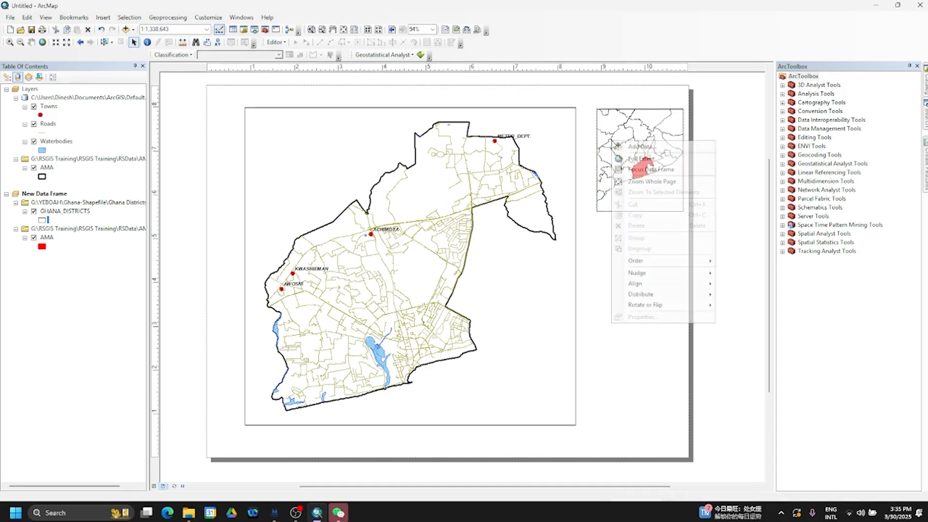
left_click(609, 131)
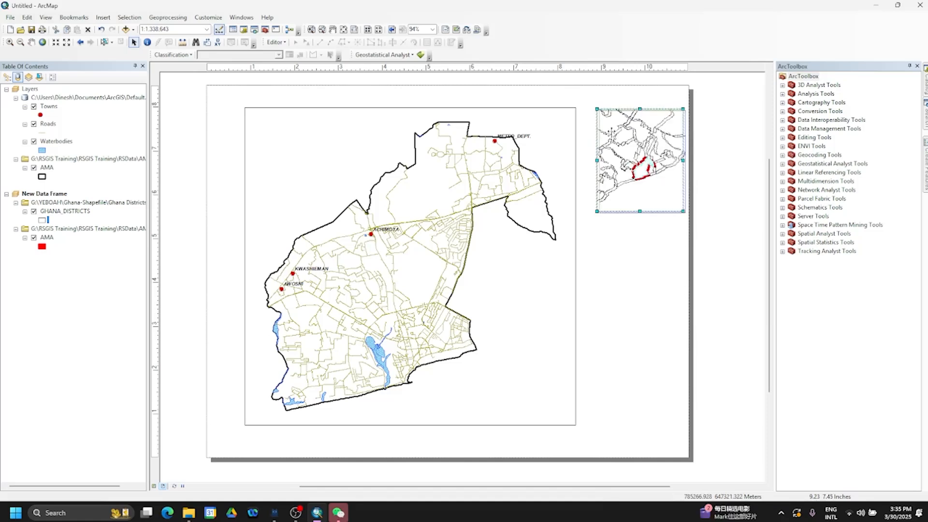
left_click_drag(611, 133, 612, 133)
left_click(635, 260)
left_click(617, 167)
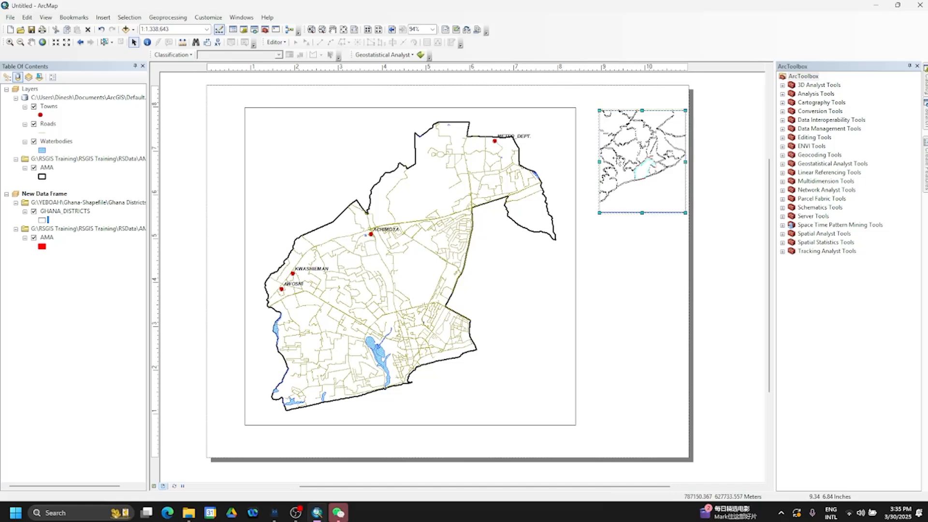
right_click(617, 158)
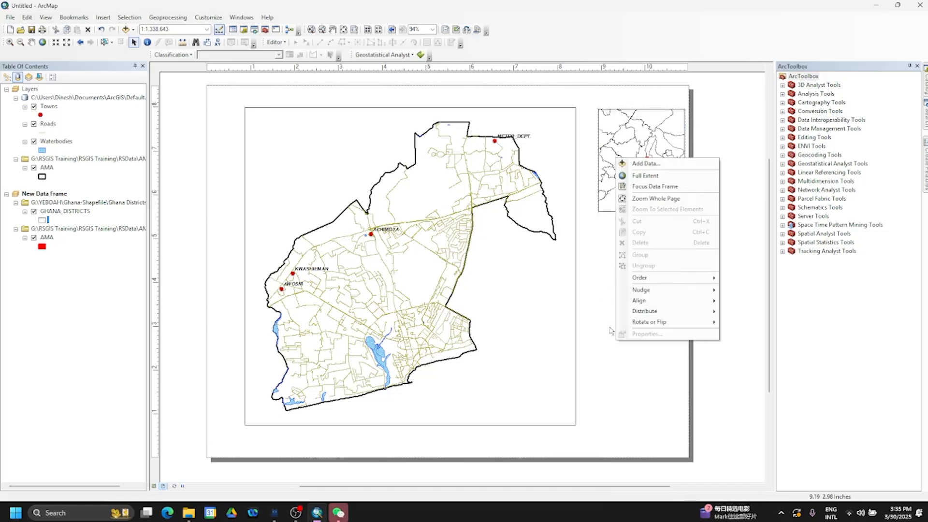
left_click(614, 376)
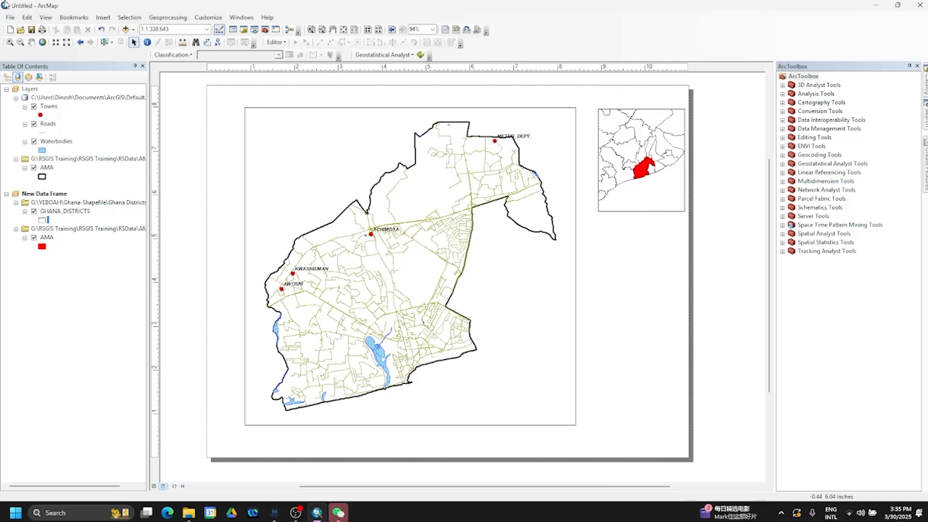
Pan the inset map up and to the right within its frame to reposition AMA among the neighboring districts.
left_click(31, 42)
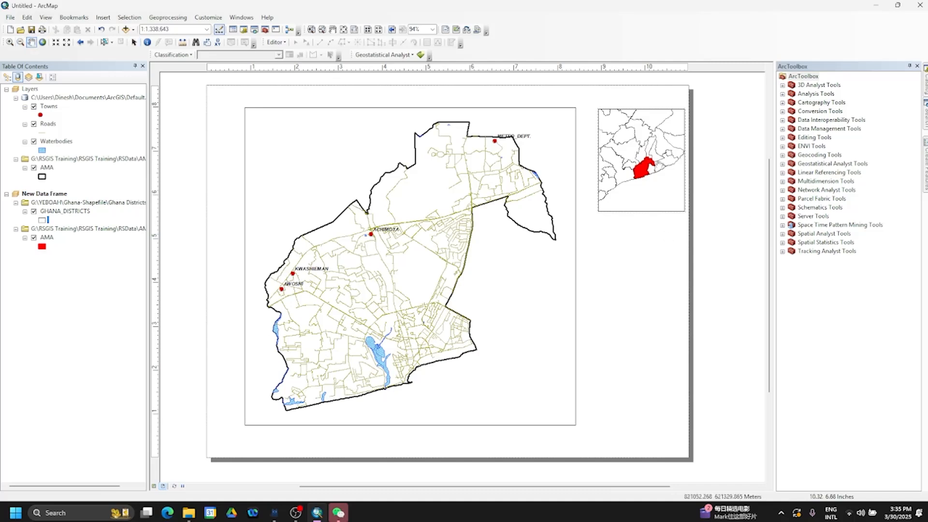
left_click_drag(628, 149, 626, 138)
left_click(134, 42)
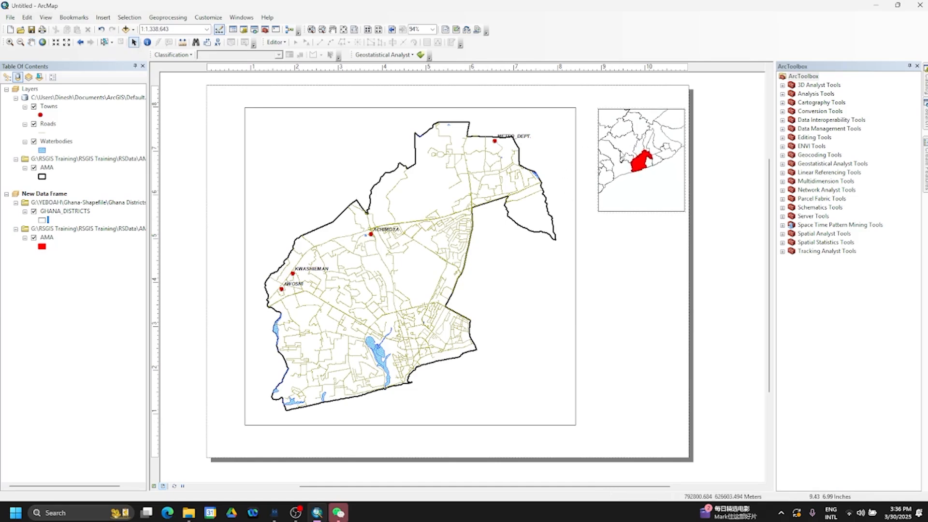
left_click(629, 182)
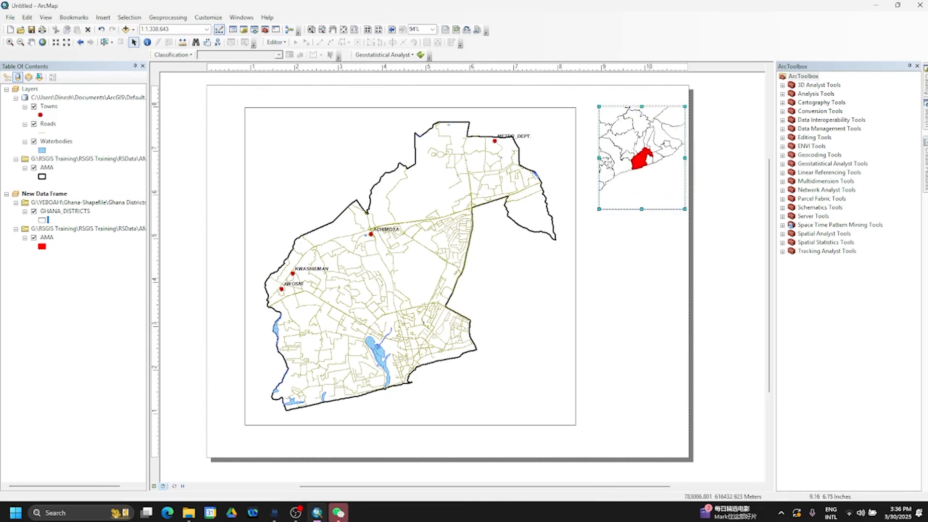
left_click(31, 42)
left_click_drag(622, 146, 629, 143)
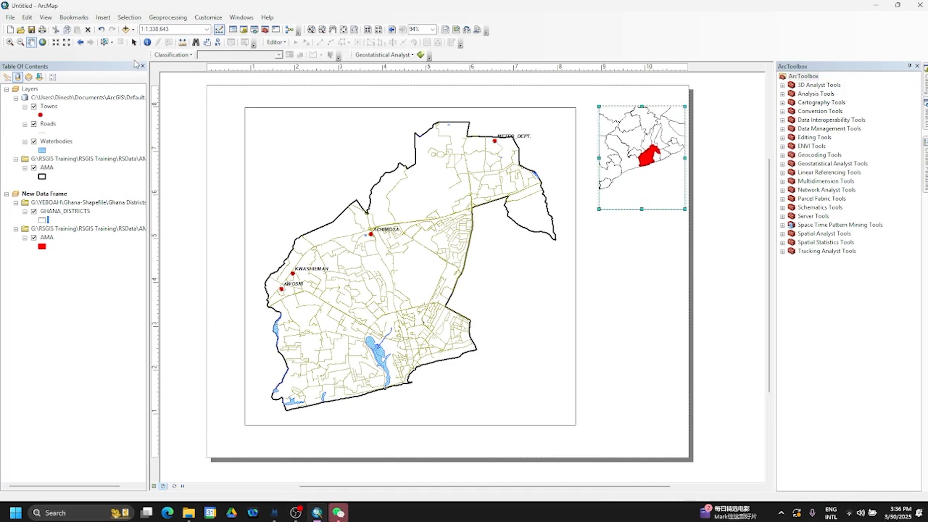
Align the top edge of the inset frame with the top of the main map frame and deselect it.
left_click(134, 42)
left_click_drag(627, 153, 623, 155)
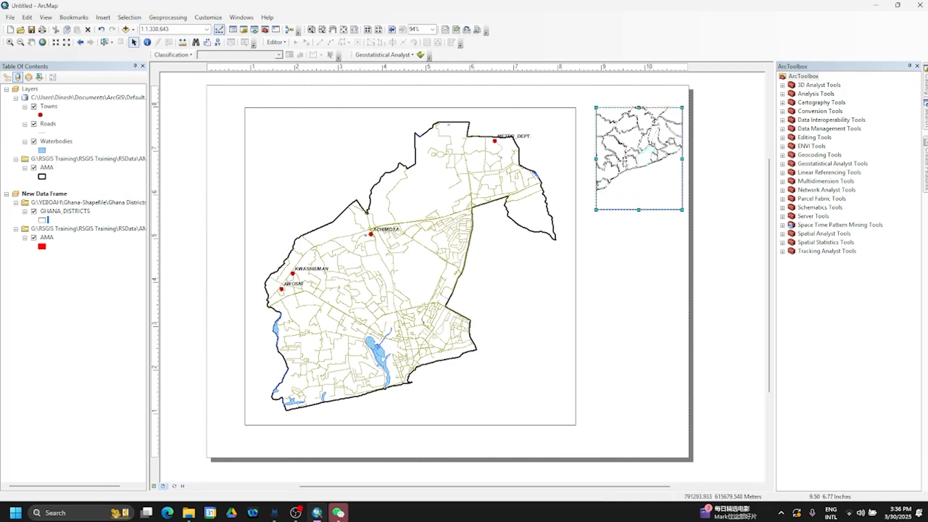
left_click_drag(627, 163, 631, 163)
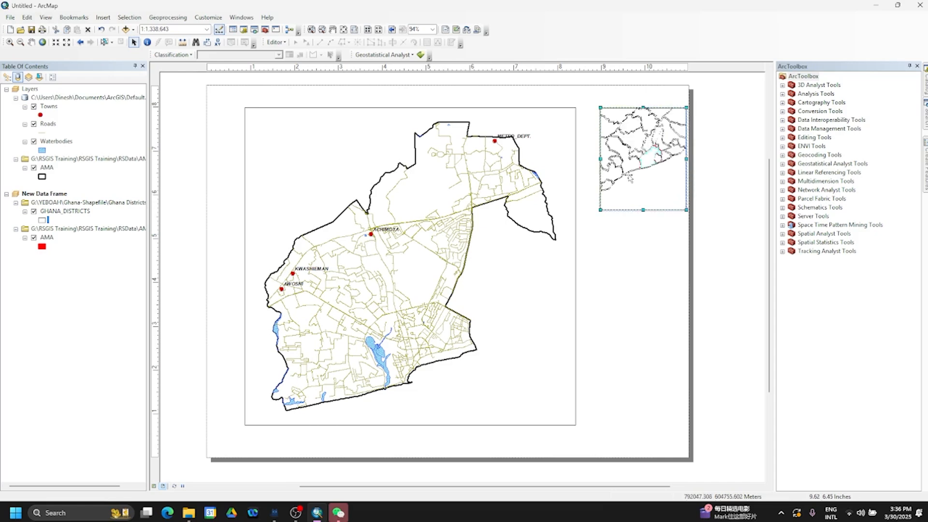
left_click_drag(626, 173, 626, 174)
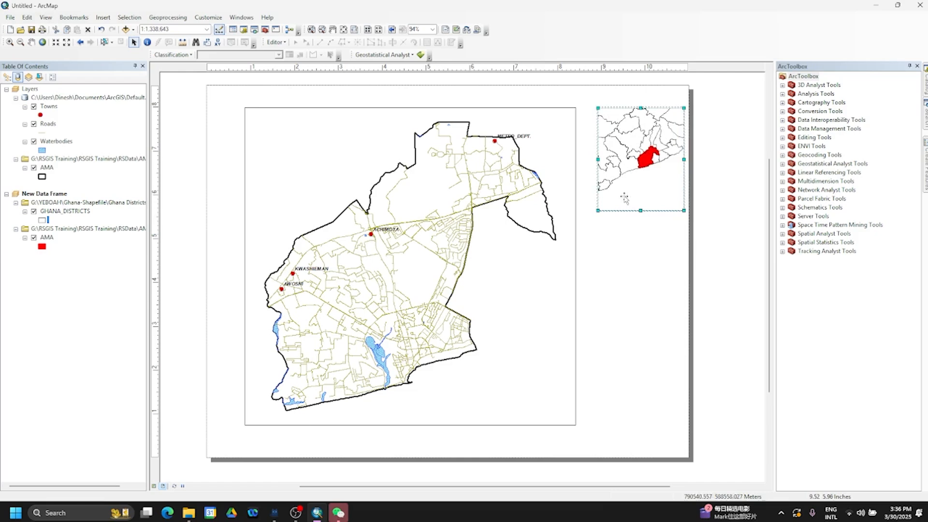
left_click(652, 278)
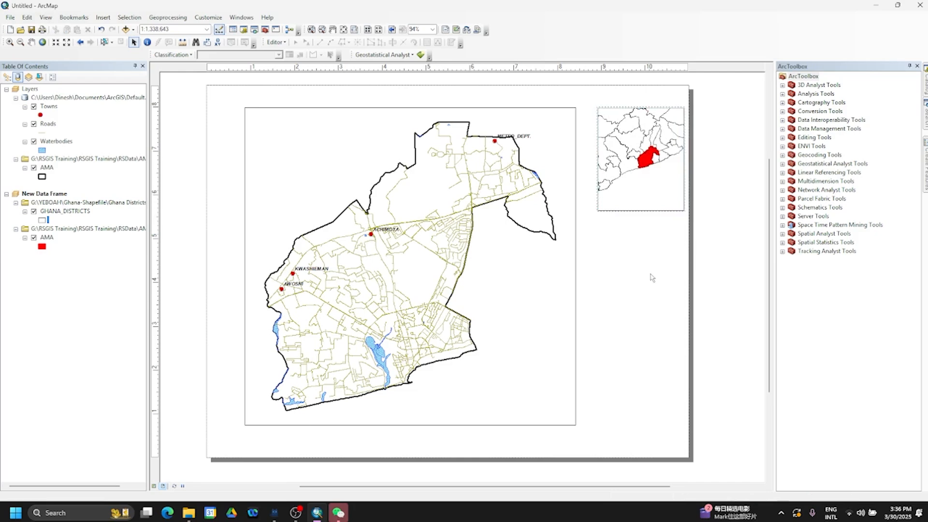
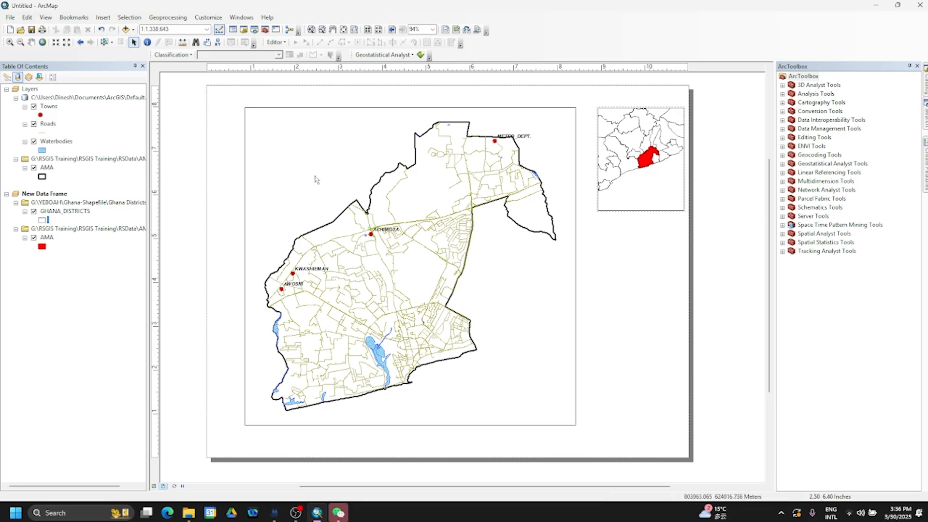
Activate the main AMA map frame and start a one-column legend with the Towns, Roads, Waterbodies and AMA layers.
left_click(349, 170)
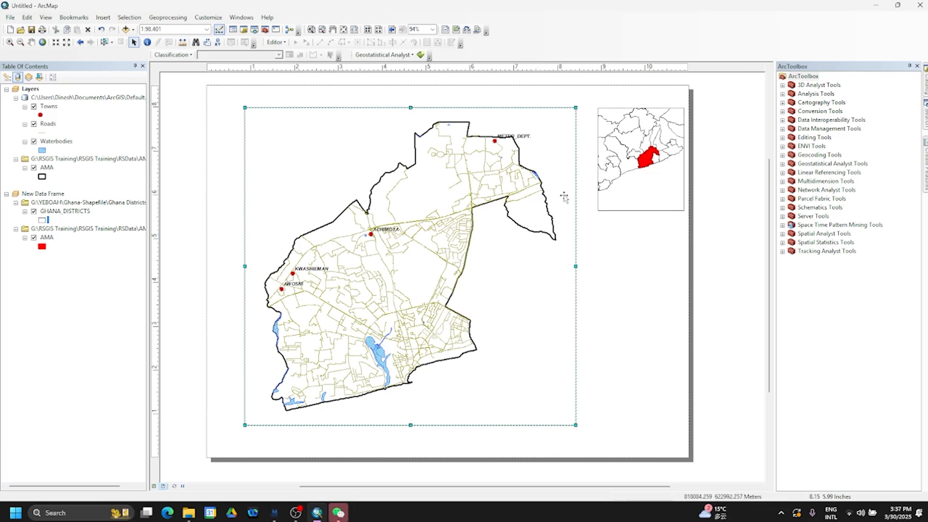
left_click(628, 265)
left_click(414, 256)
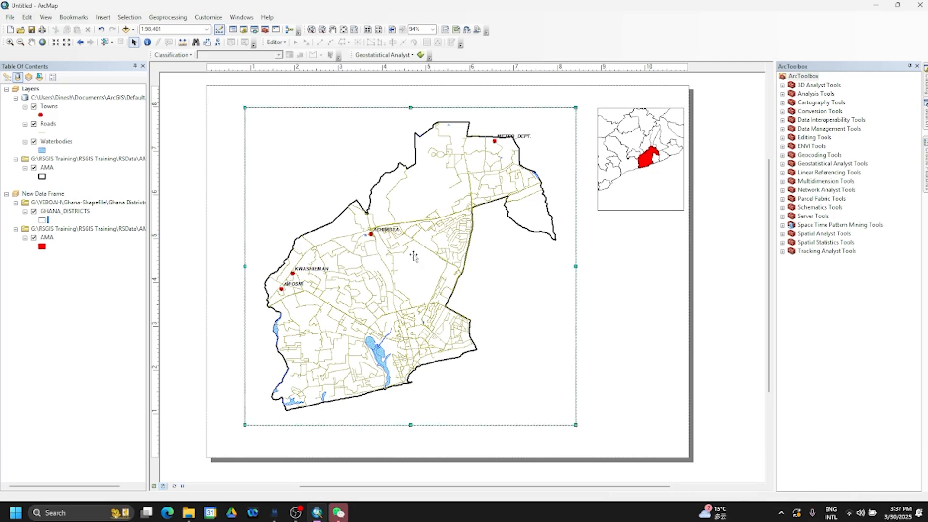
left_click(99, 18)
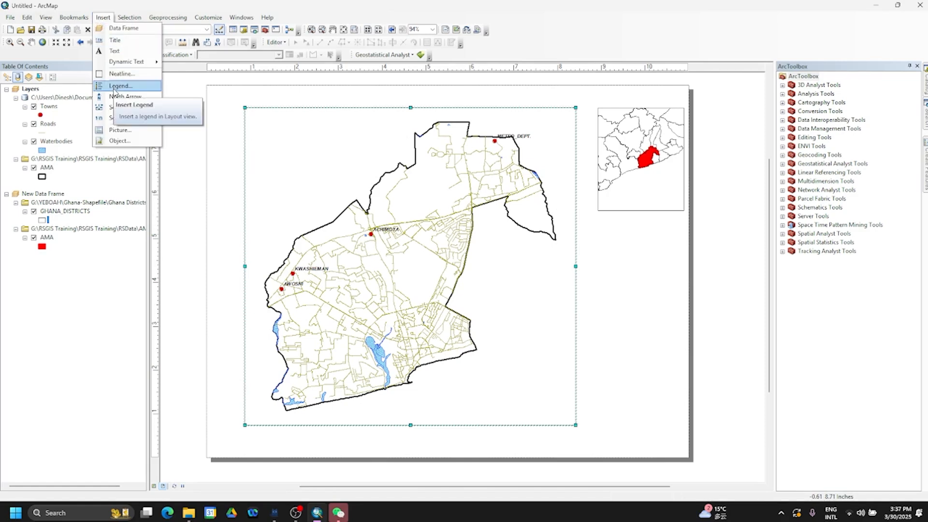
left_click(628, 261)
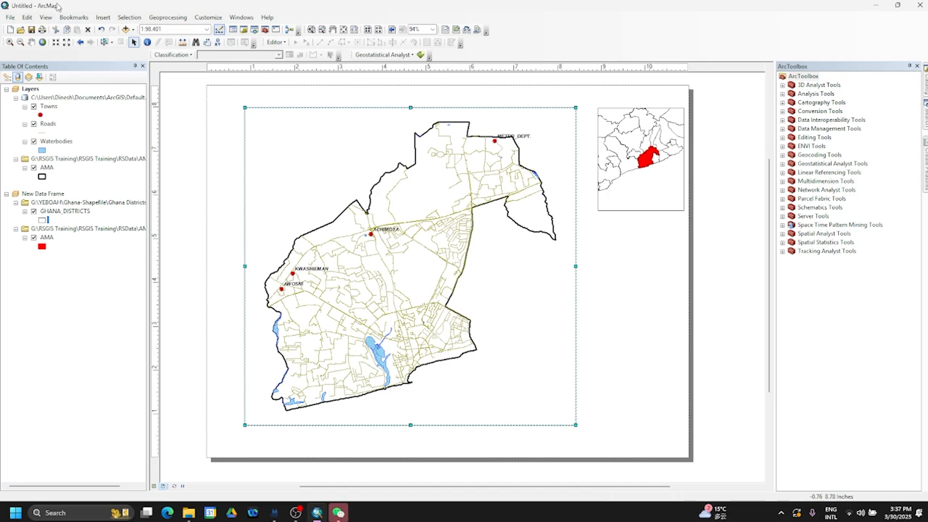
left_click(109, 19)
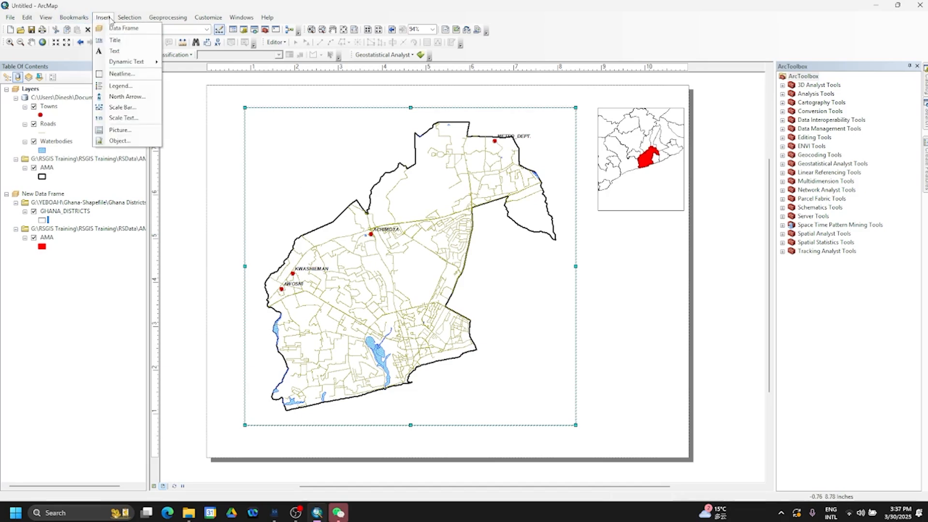
left_click(120, 86)
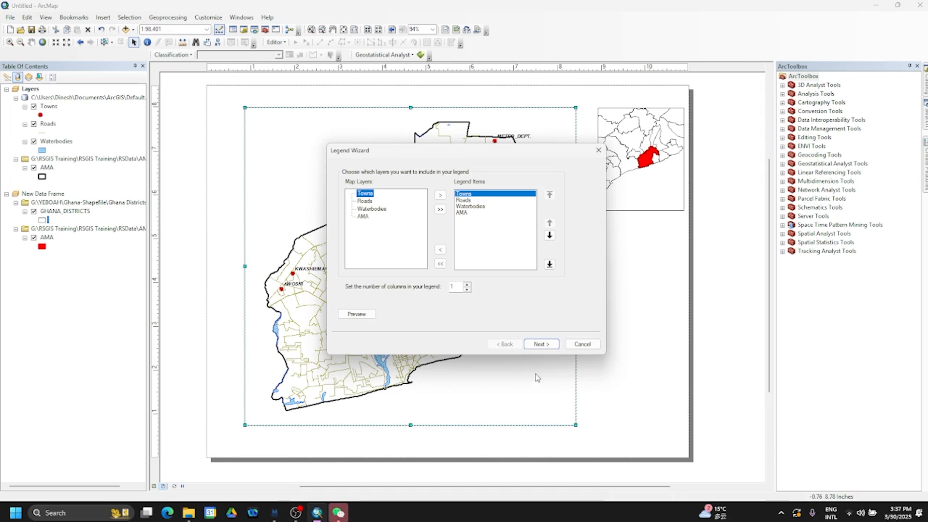
left_click(542, 344)
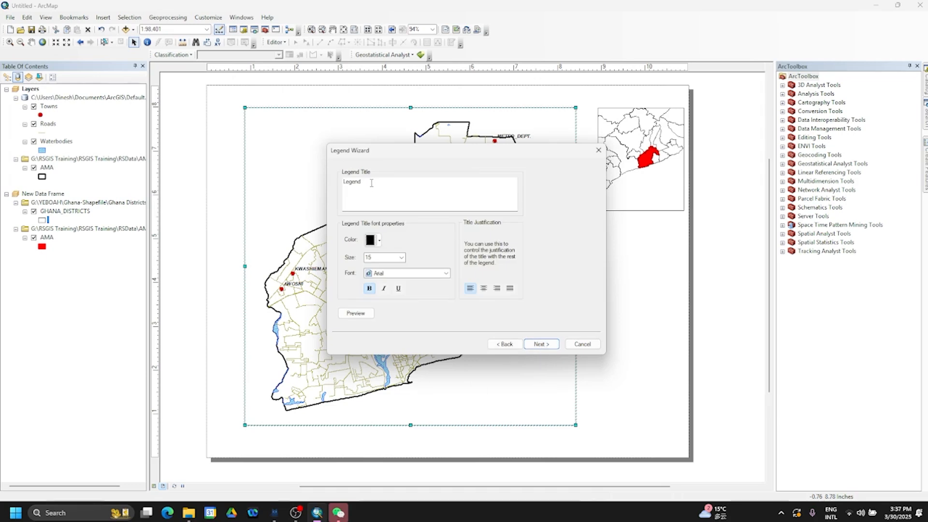
Clear the legend's title text and continue to the legend frame settings.
left_click_drag(370, 183, 333, 183)
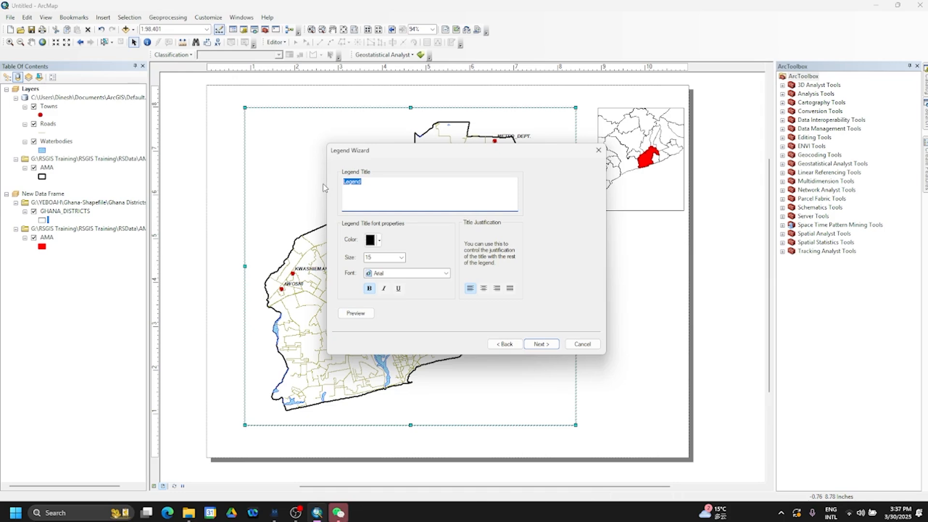
key("BackSpace")
left_click(537, 344)
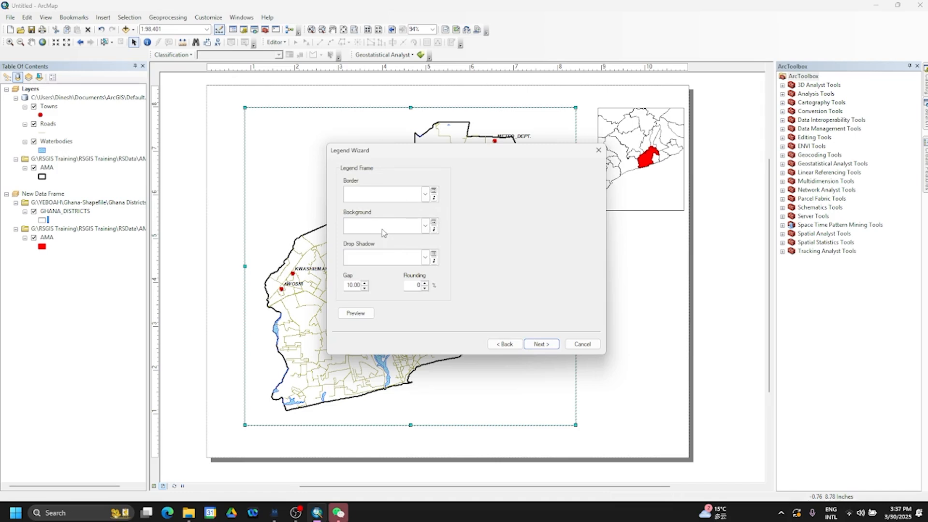
Give the legend a 1.0 Point border with no background and insert it with the default patches and spacing.
left_click(424, 196)
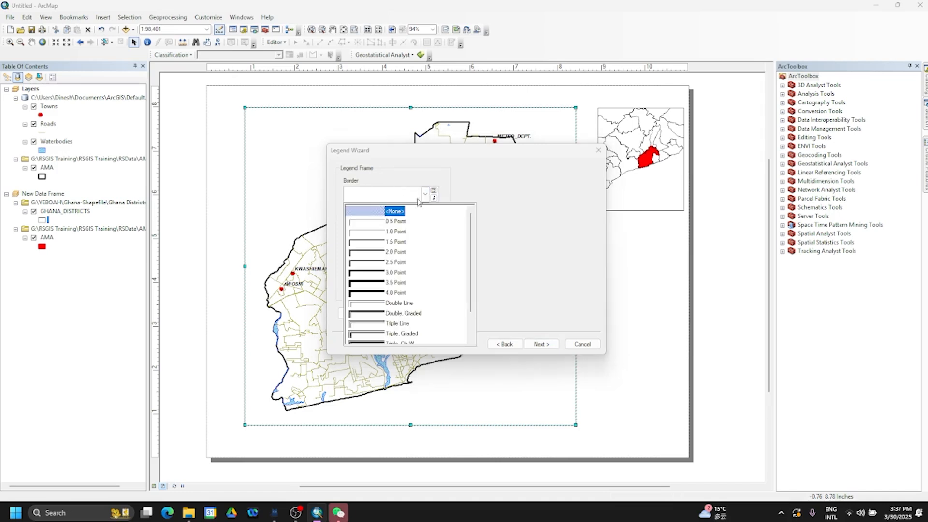
left_click(392, 232)
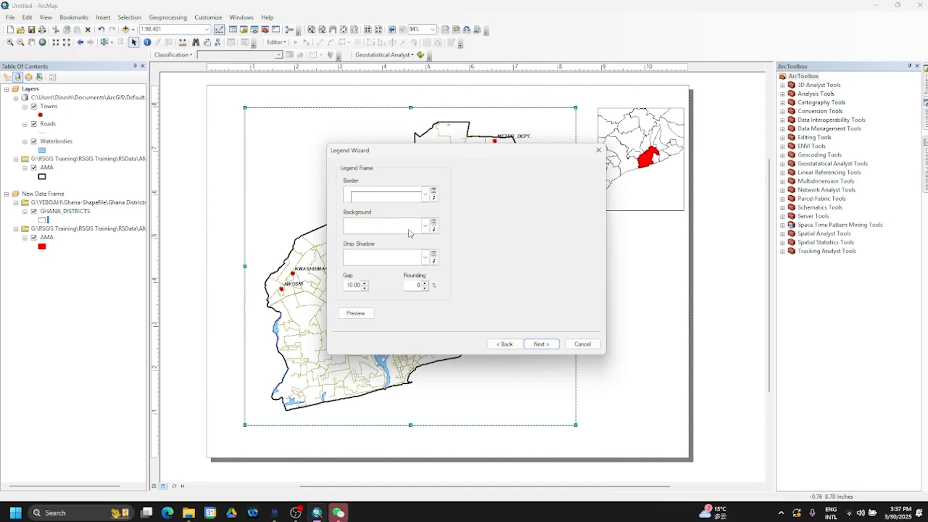
left_click(424, 227)
left_click(424, 227)
left_click(537, 344)
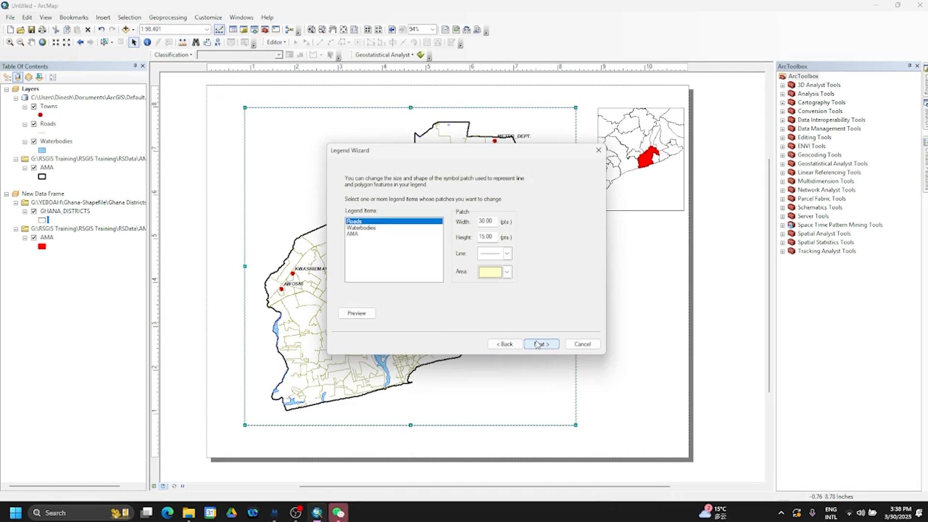
left_click(537, 344)
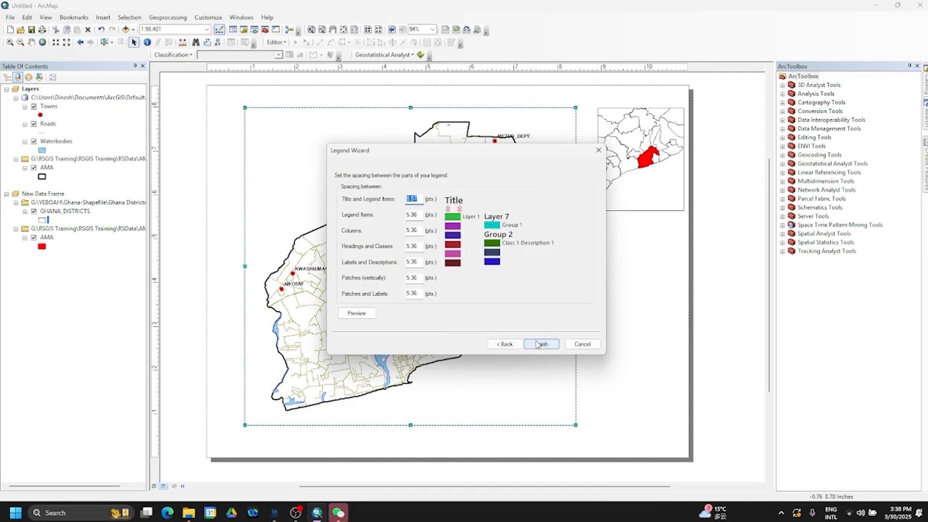
left_click(540, 344)
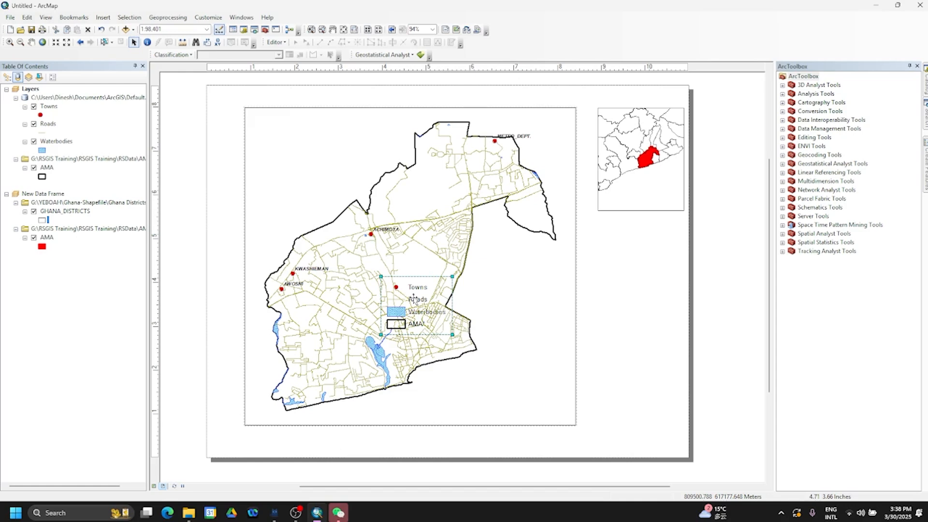
Move the inserted legend off the AMA map and delete it from the layout.
left_click_drag(414, 299, 599, 295)
key("Delete")
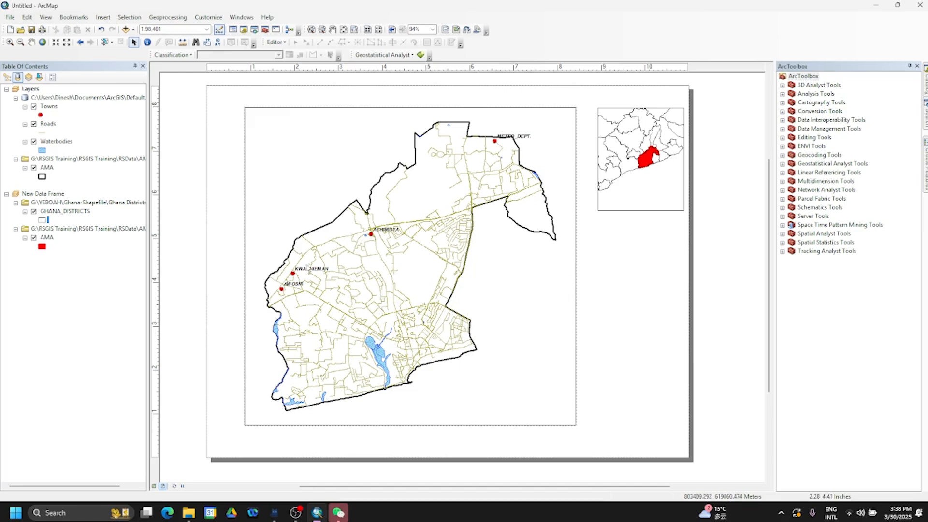
Start a new legend for the main AMA map frame and move AMA to the top of the legend items.
left_click(292, 180)
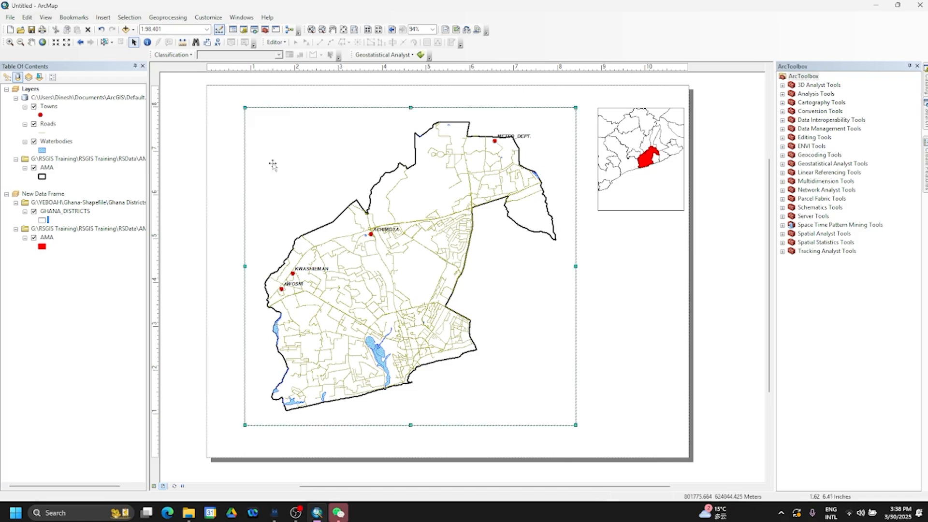
left_click(102, 18)
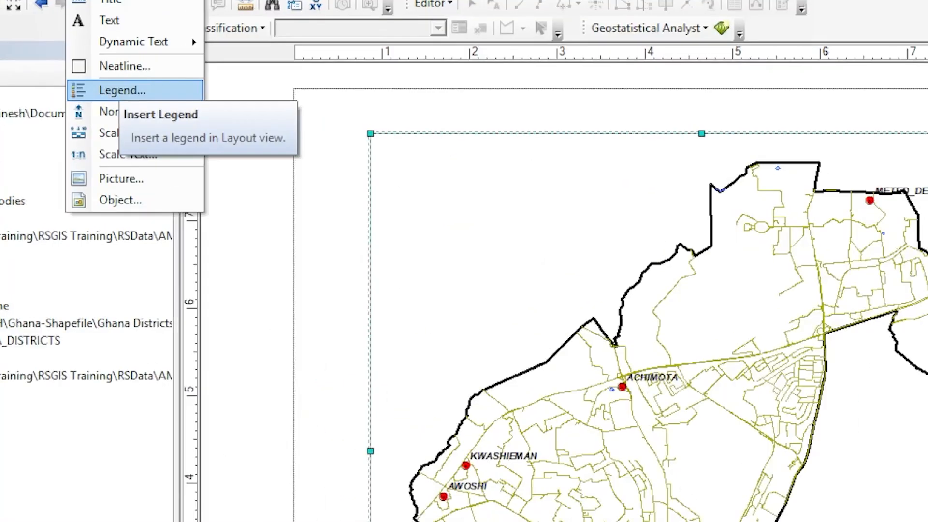
left_click(120, 86)
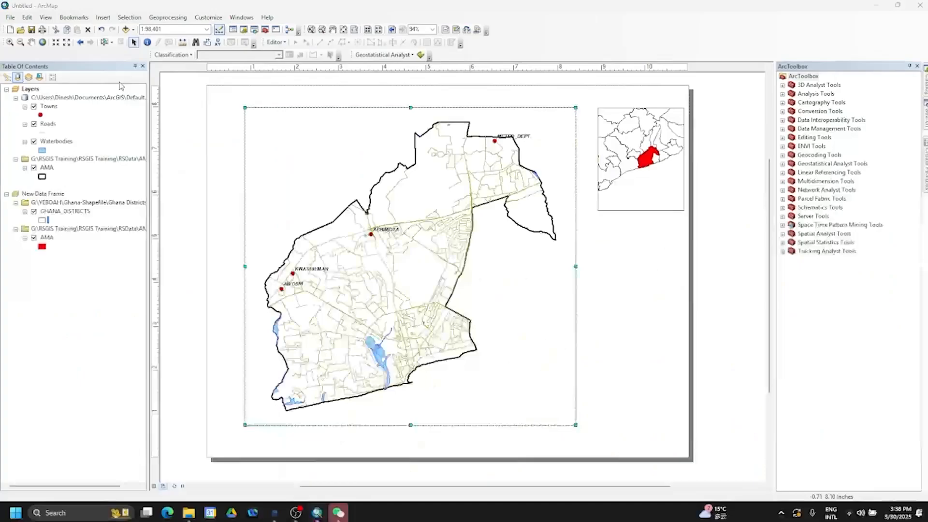
left_click(103, 17)
left_click(116, 86)
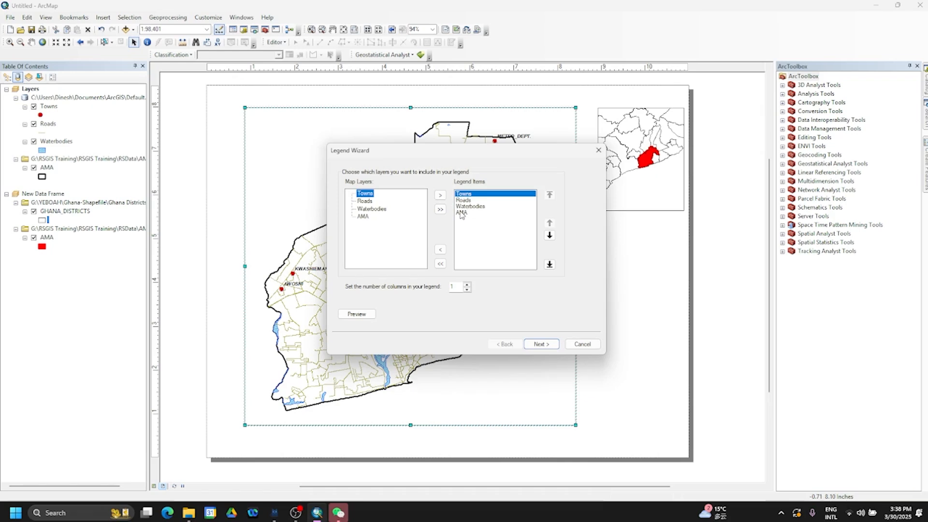
left_click(462, 213)
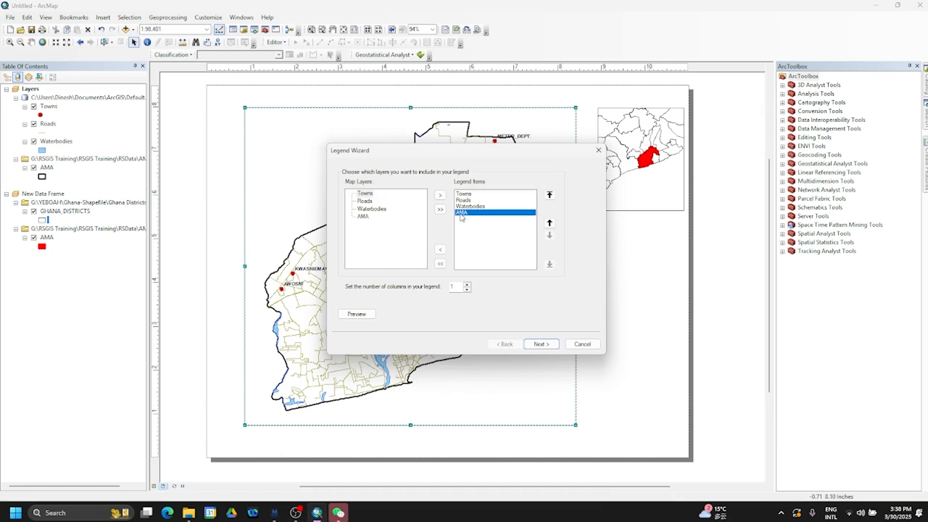
left_click(549, 223)
left_click(549, 223)
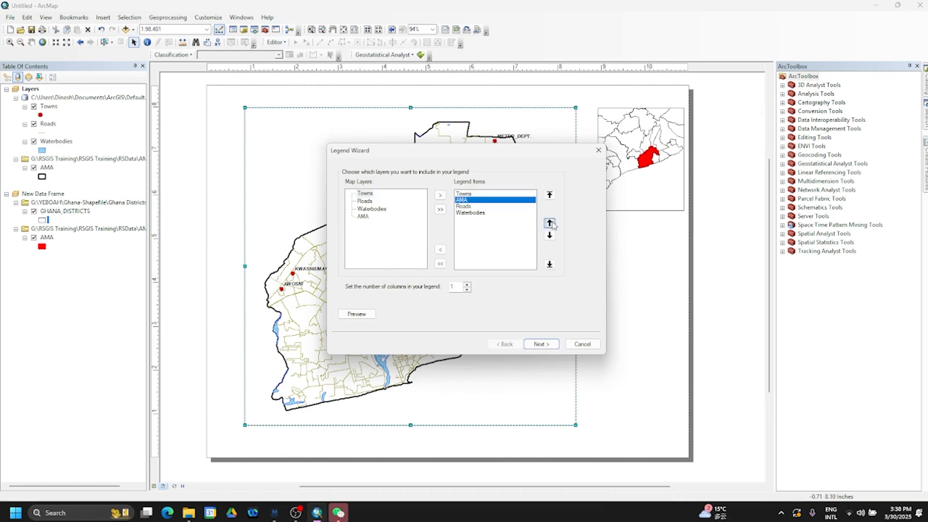
left_click(549, 223)
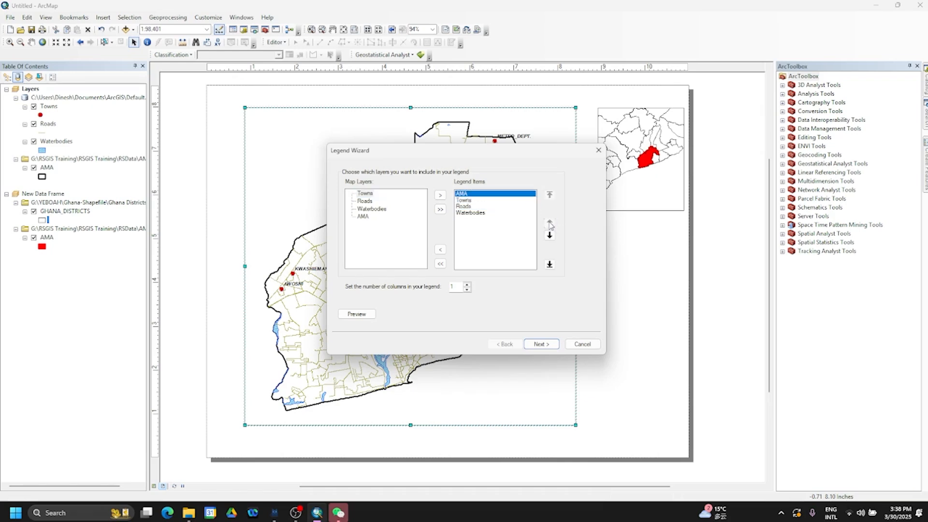
Remove Waterbodies from the legend items and add it back below Roads.
left_click(463, 200)
left_click(464, 207)
left_click(467, 212)
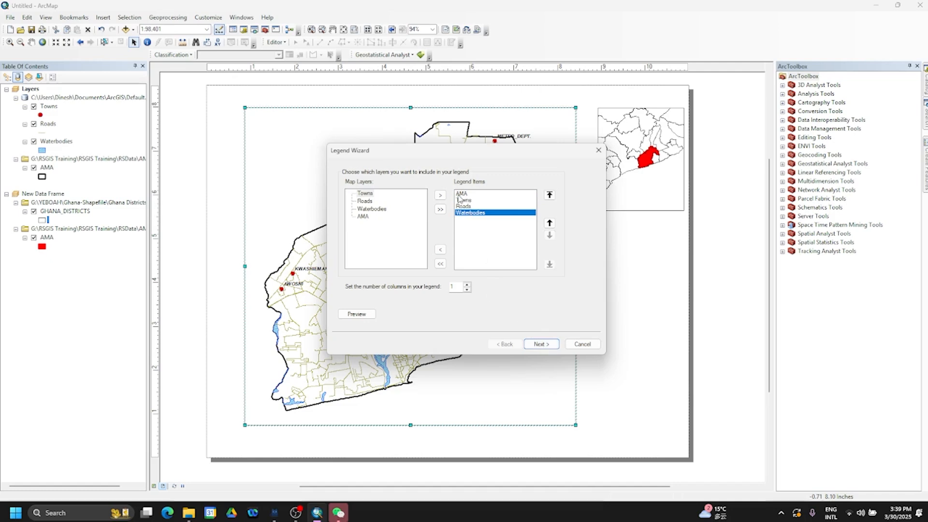
left_click(440, 250)
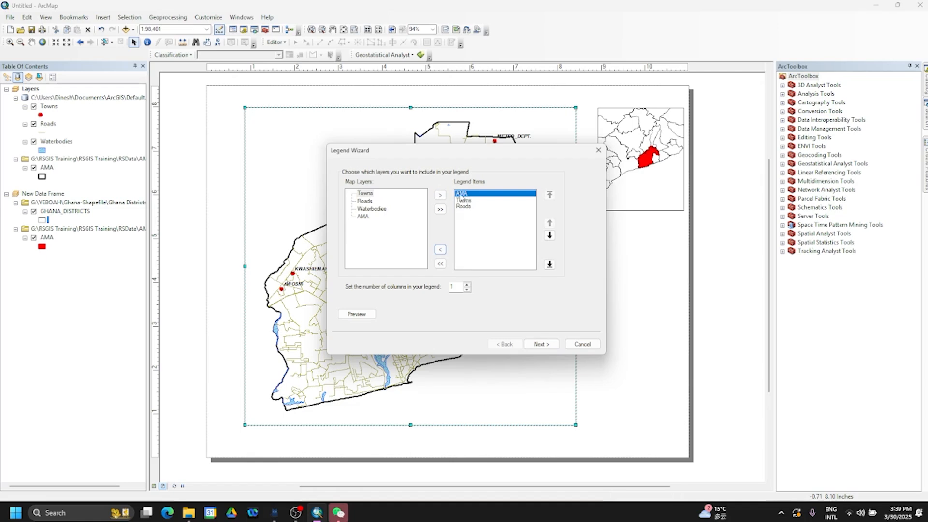
left_click(378, 211)
left_click(439, 196)
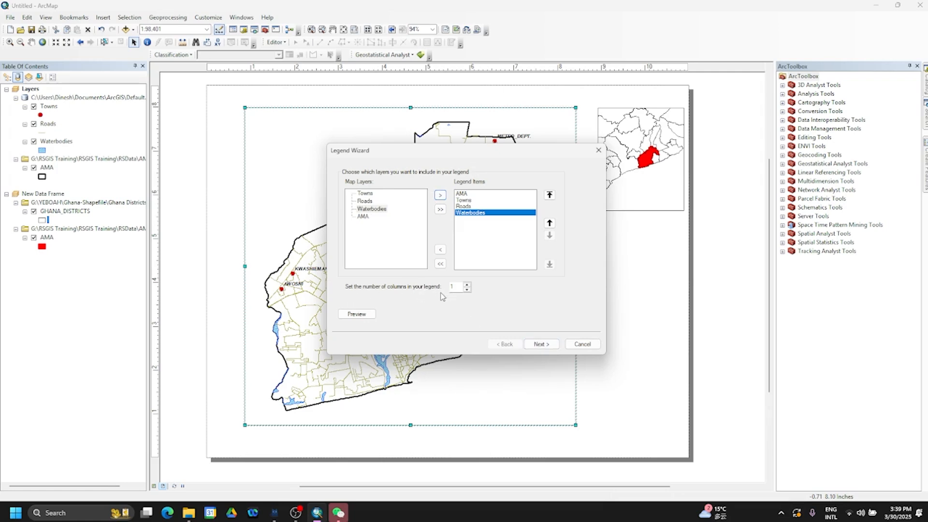
Keep the legend at 1 column, clear its title text and continue to the legend frame settings.
left_click(467, 284)
left_click(467, 290)
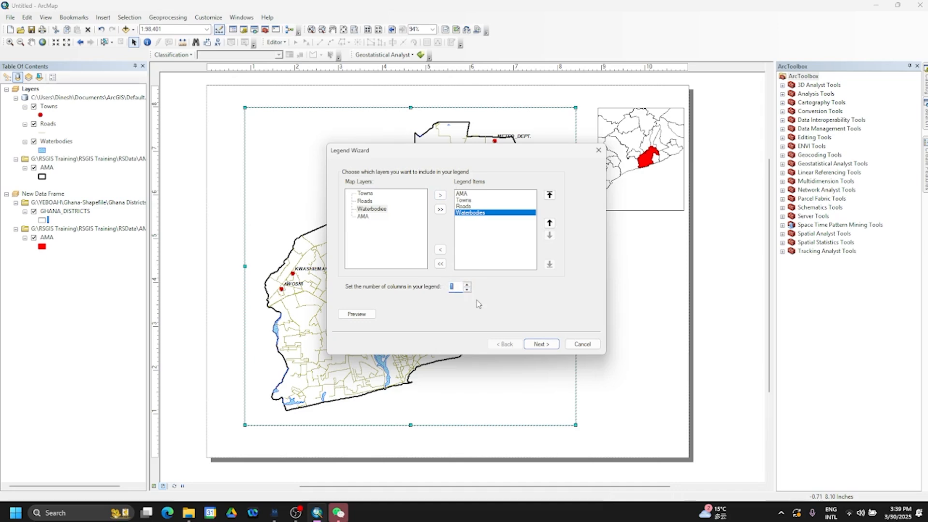
left_click(541, 345)
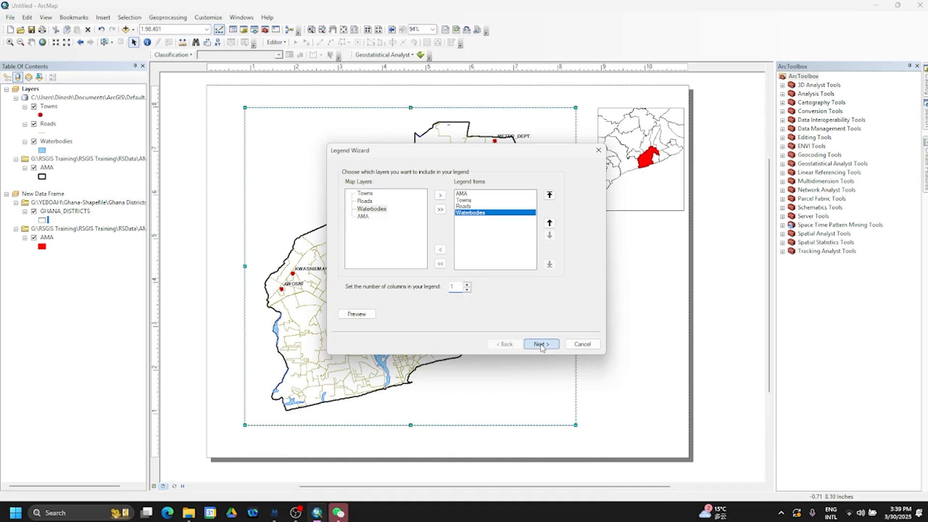
left_click(540, 344)
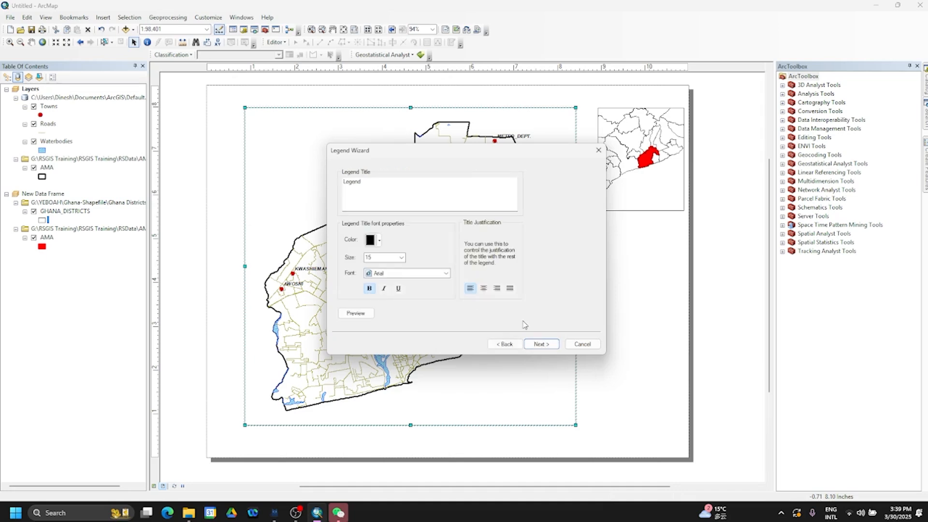
double_click(366, 182)
right_click(344, 182)
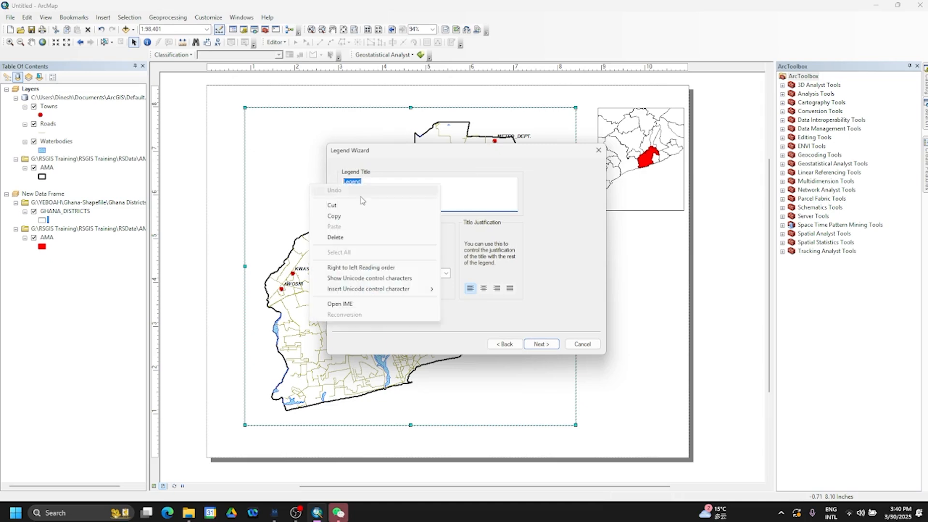
left_click(444, 181)
left_click_drag(367, 181, 319, 184)
key("Delete")
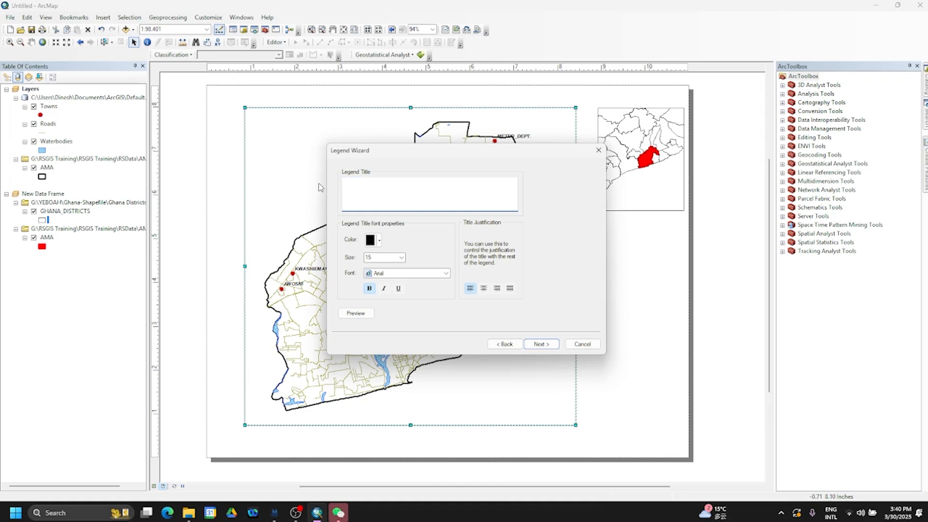
left_click(548, 346)
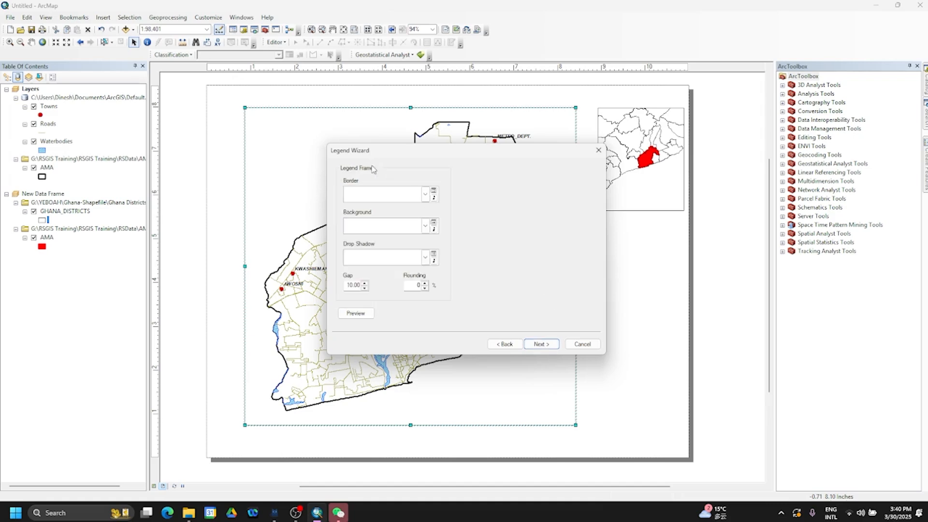
Give the legend a 0.5 Point border with no background or drop shadow, and insert it with the default patches and spacing.
left_click(425, 193)
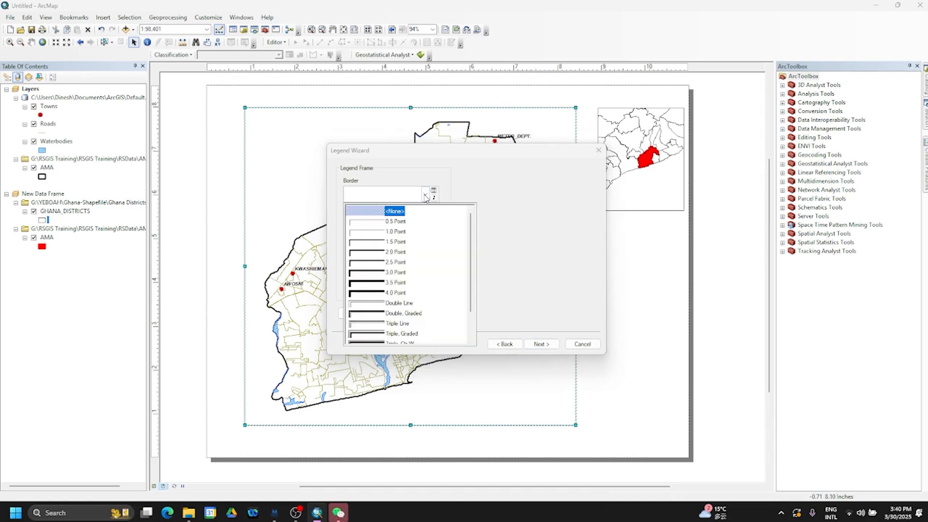
scroll(407, 294, "down", 2)
scroll(403, 270, "up", 2)
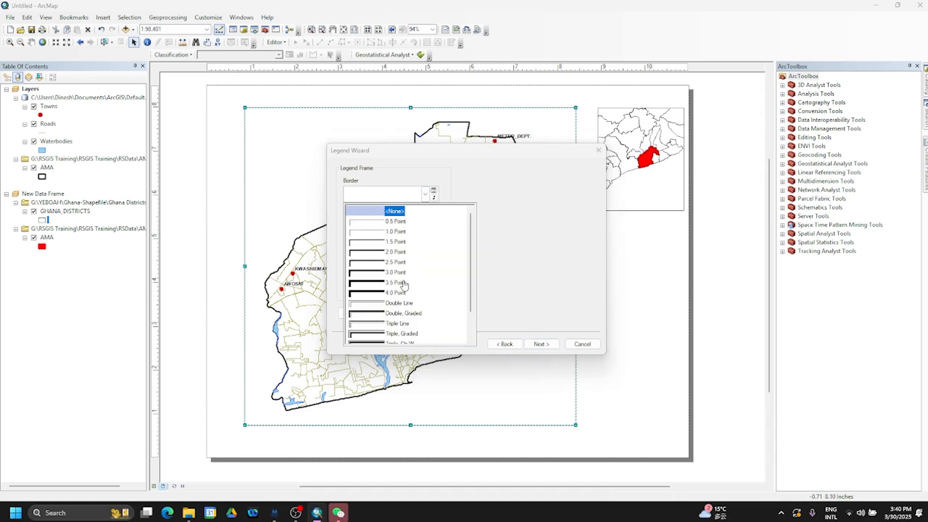
left_click(368, 225)
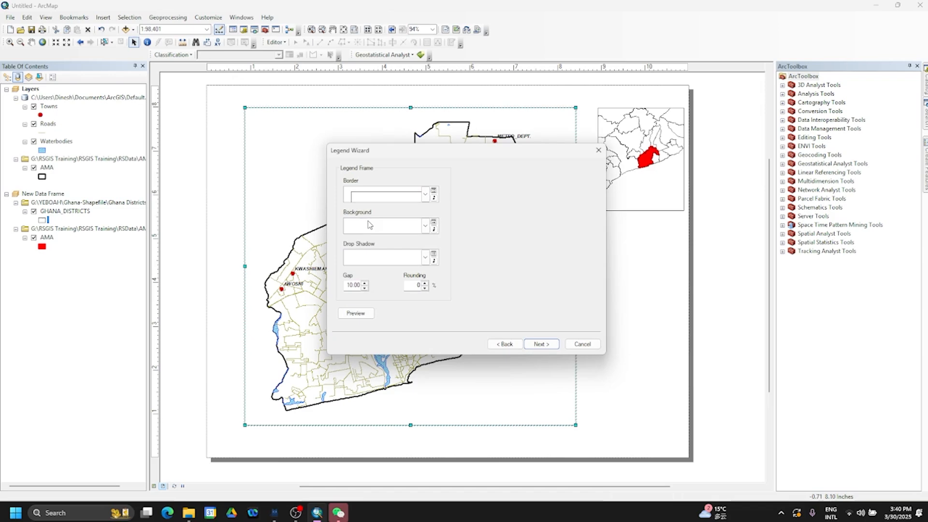
left_click(425, 226)
left_click(425, 227)
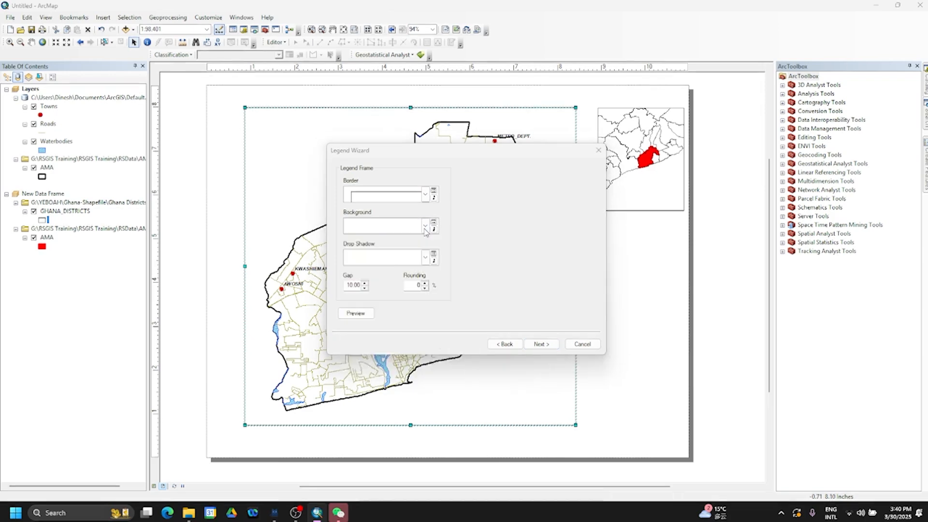
left_click(425, 258)
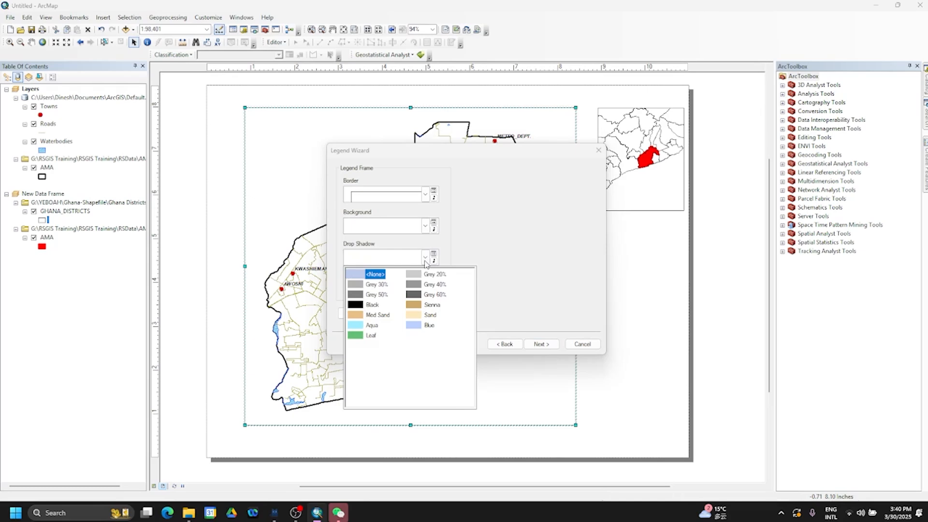
left_click(425, 259)
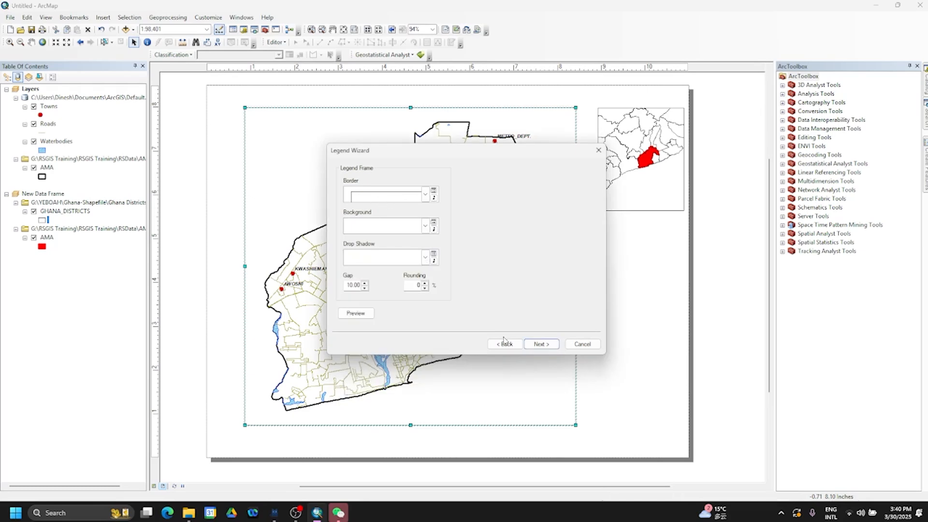
left_click(541, 344)
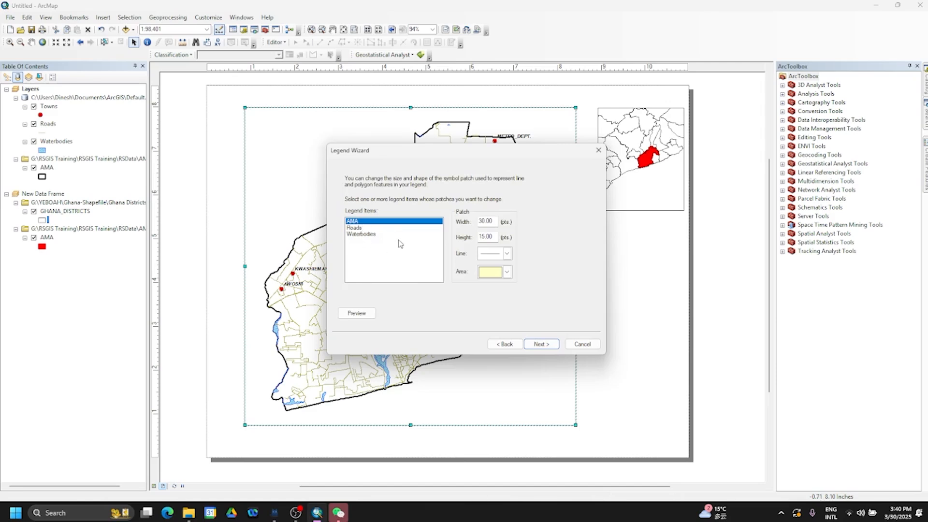
left_click(541, 344)
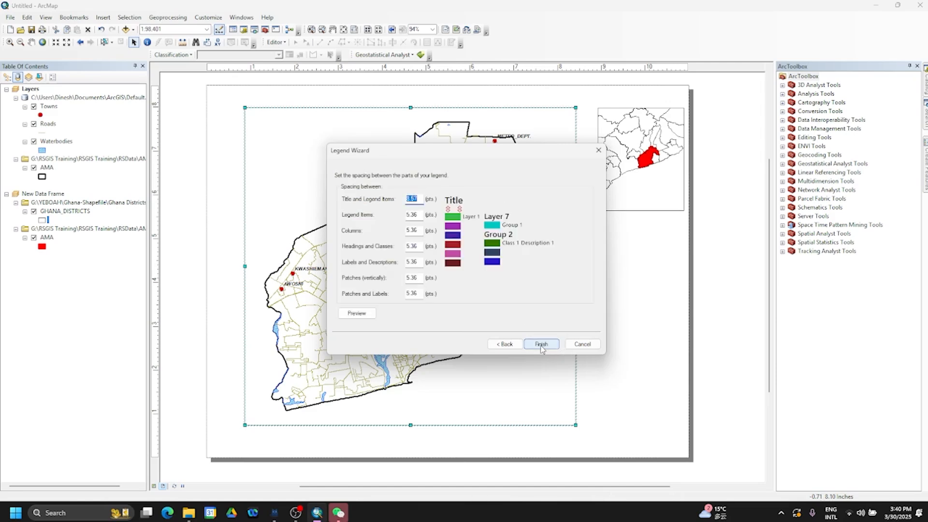
left_click(541, 344)
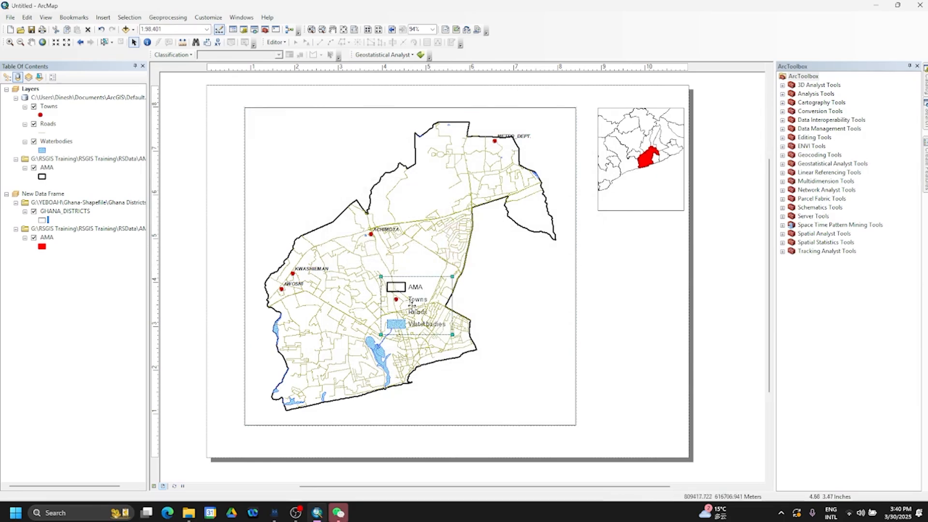
Move the legend off the AMA map to the page's lower-right corner and enlarge it to about the inset map's width.
left_click_drag(413, 308, 641, 394)
left_click_drag(640, 394, 641, 397)
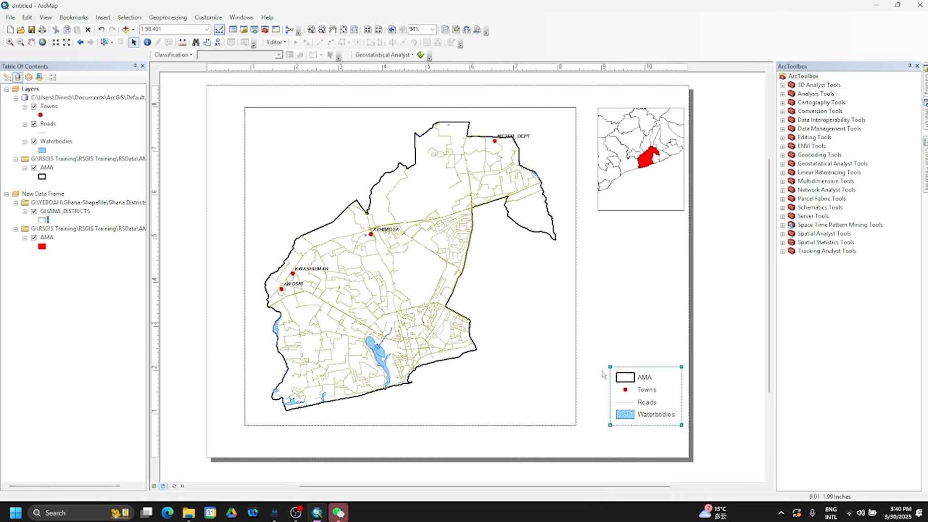
left_click_drag(609, 366, 602, 358)
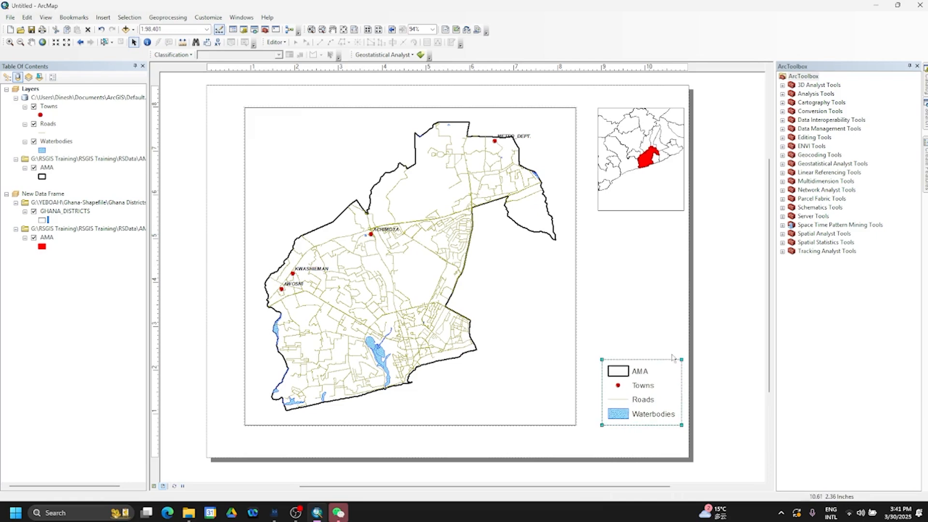
left_click_drag(682, 352, 684, 350)
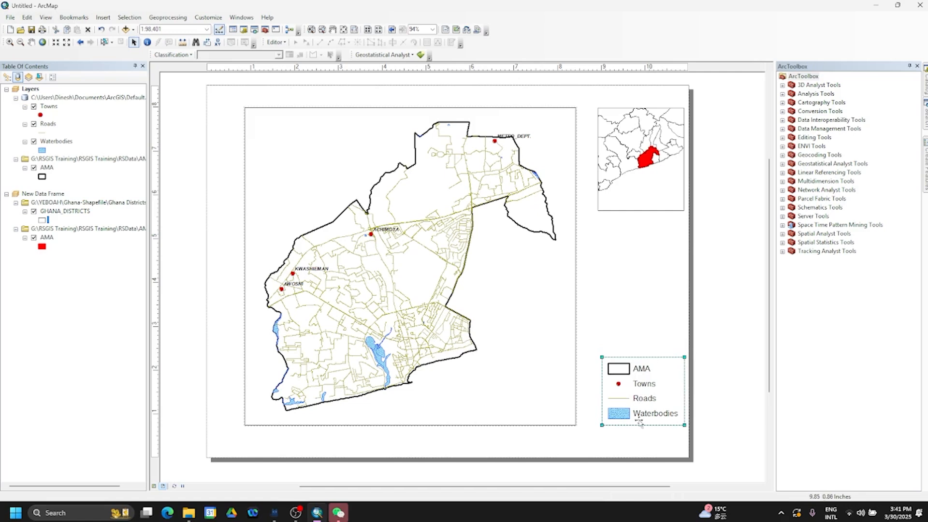
key("Escape")
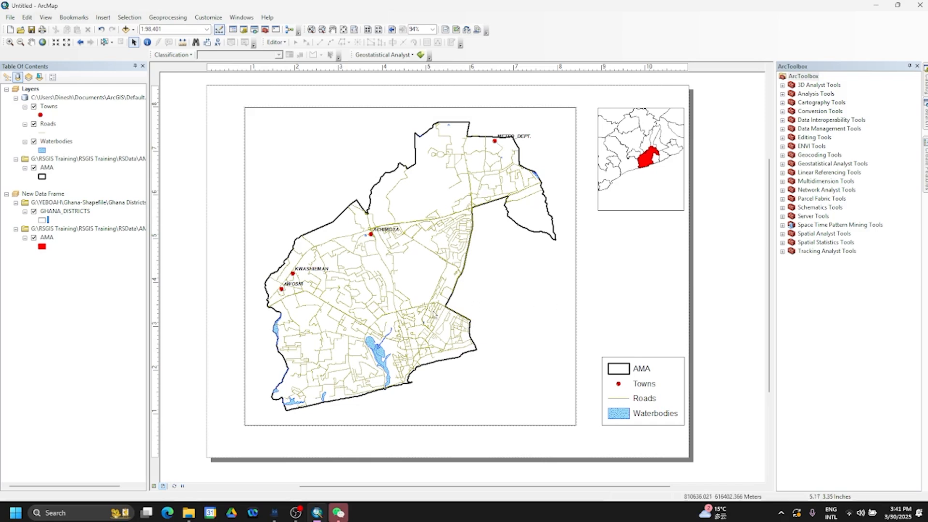
Insert the ESRI North 16 north arrow for the main AMA map frame.
left_click(392, 272)
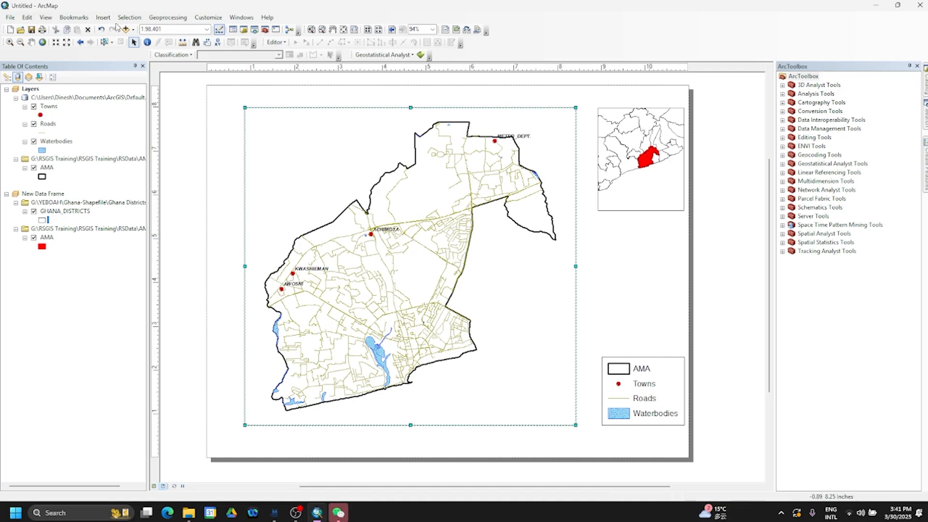
left_click(102, 19)
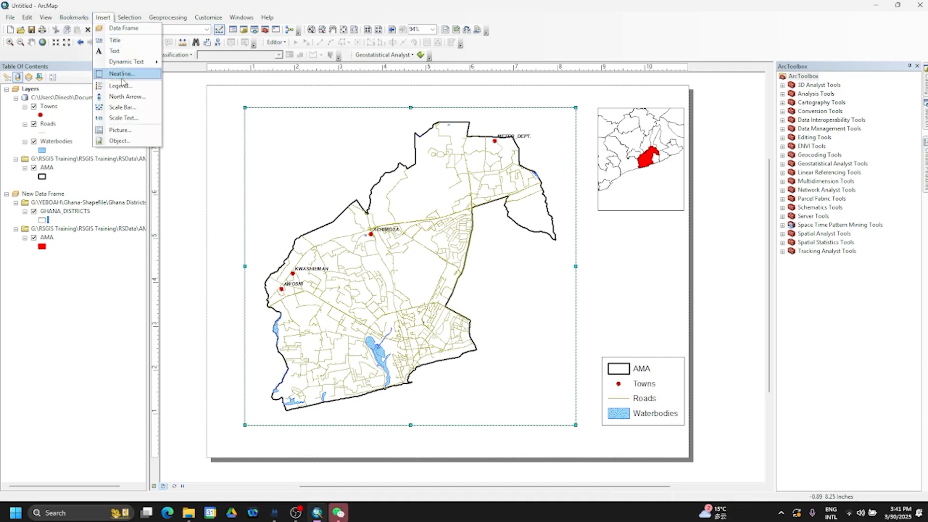
left_click(122, 98)
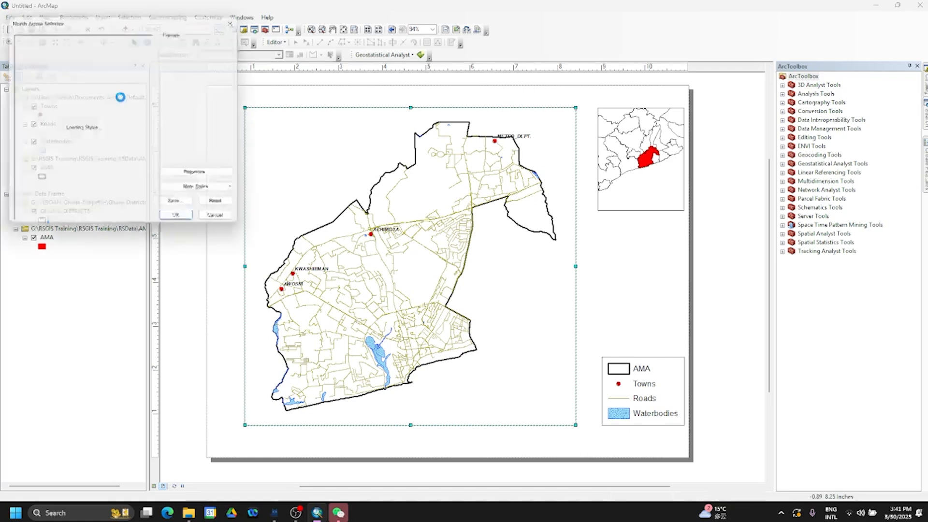
scroll(100, 139, "down", 5)
scroll(100, 139, "up", 5)
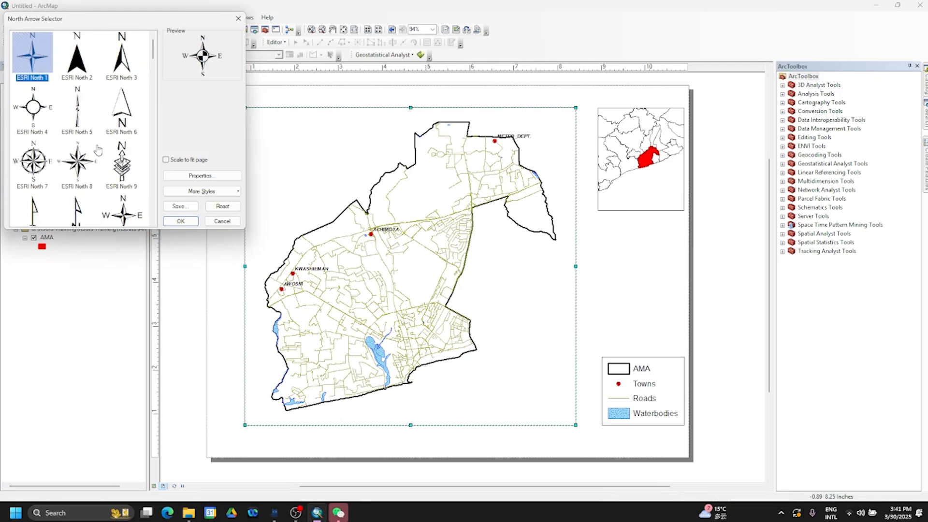
scroll(89, 120, "down", 2)
scroll(89, 120, "up", 2)
scroll(89, 120, "down", 3)
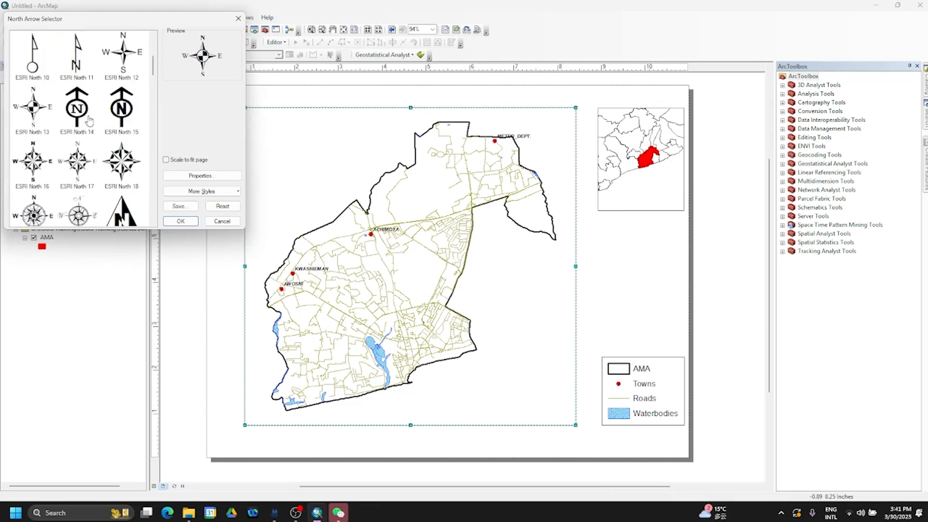
left_click(33, 162)
left_click(198, 222)
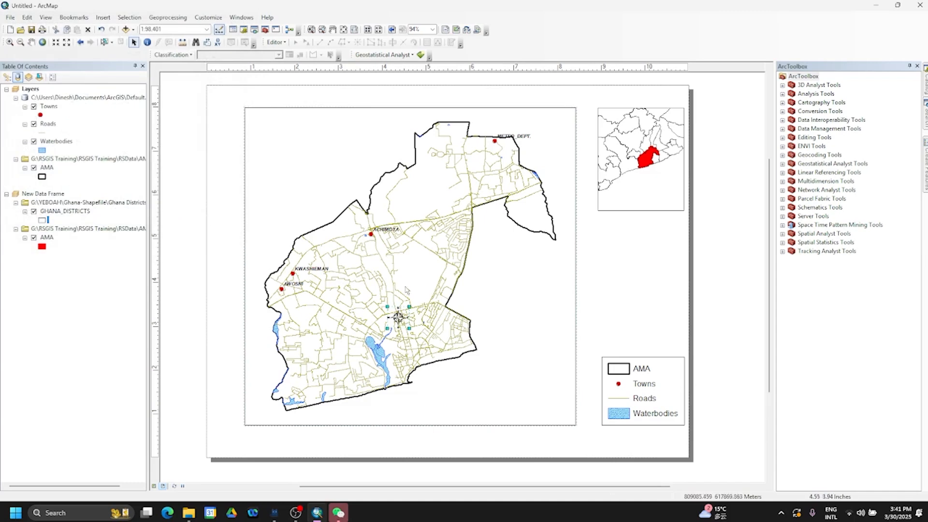
Move the north arrow into the space between the inset map and the legend, and enlarge it slightly.
left_click_drag(398, 317, 679, 315)
left_click_drag(633, 279, 623, 272)
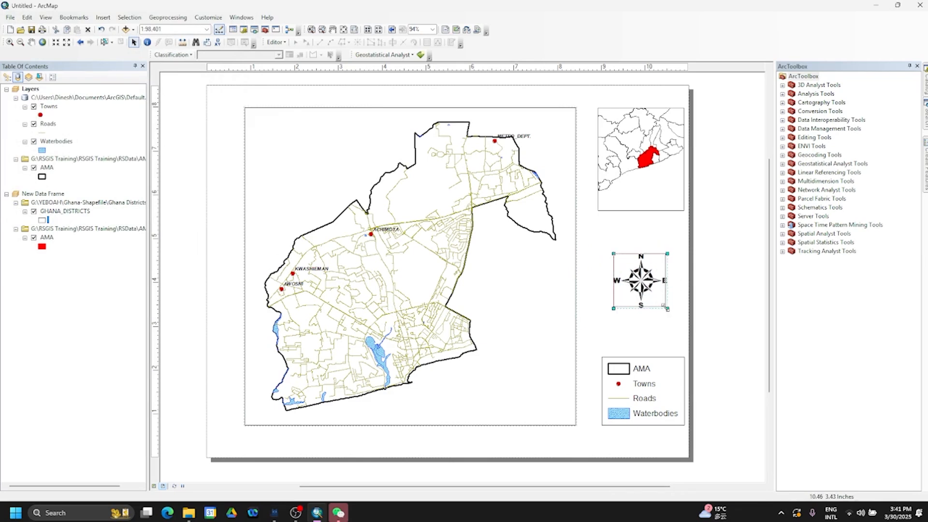
left_click_drag(668, 308, 679, 321)
mouse_move(648, 289)
left_mouse_down()
mouse_move(642, 281)
mouse_move(651, 287)
left_mouse_up()
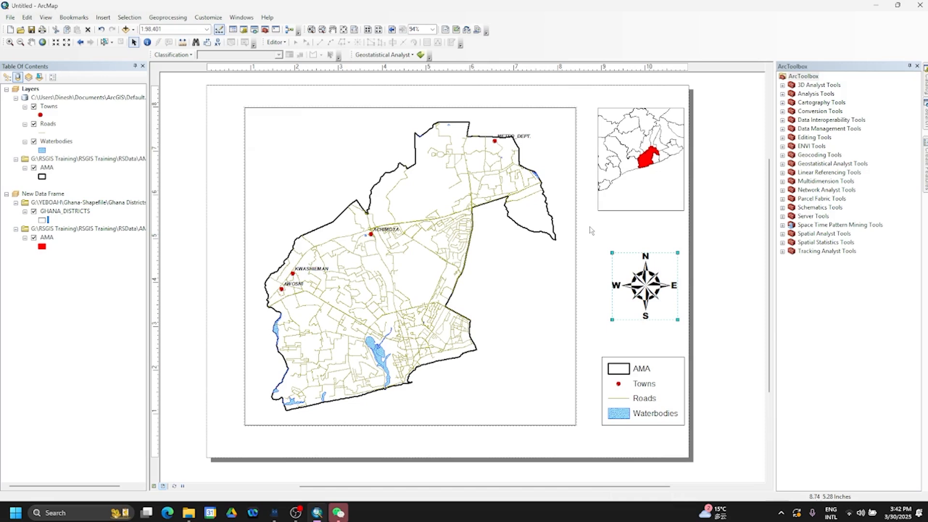
Insert a Scale Line 1 Metric scale bar for the main AMA map frame.
left_click(367, 297)
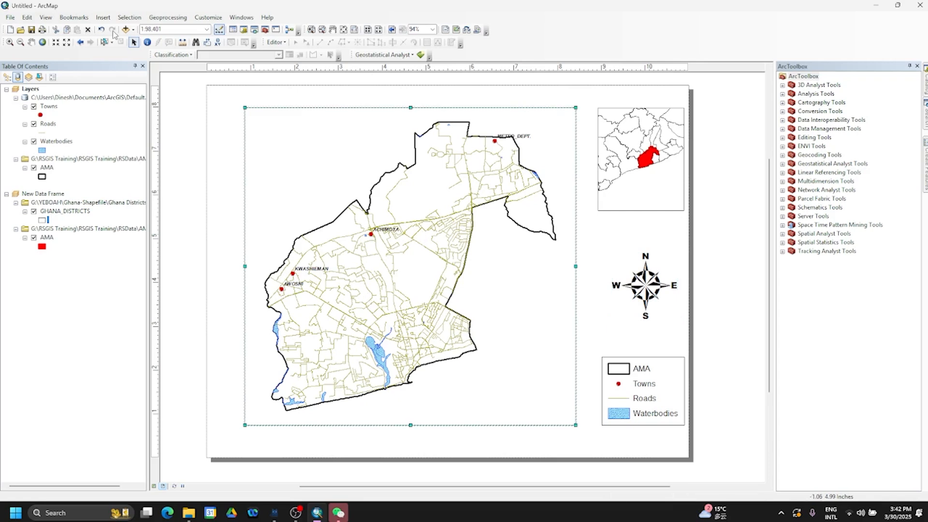
left_click(102, 18)
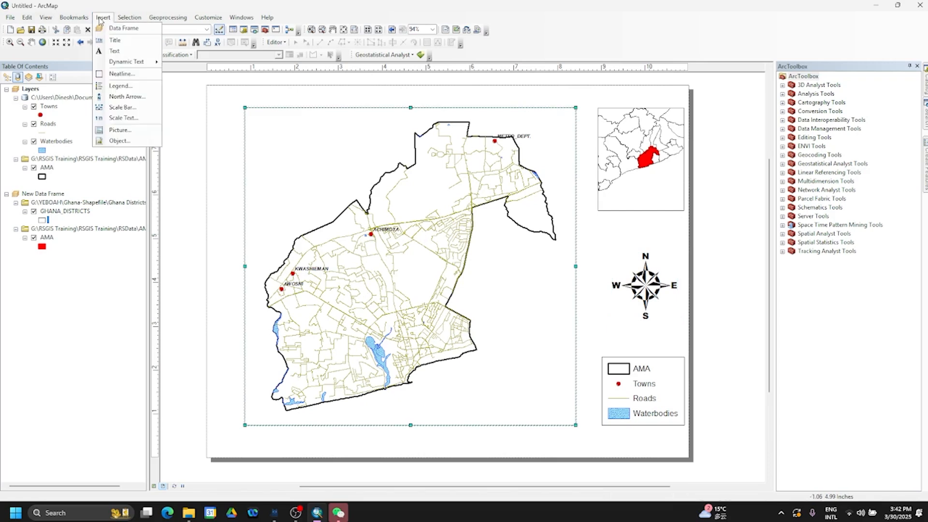
left_click(121, 106)
scroll(64, 108, "down", 5)
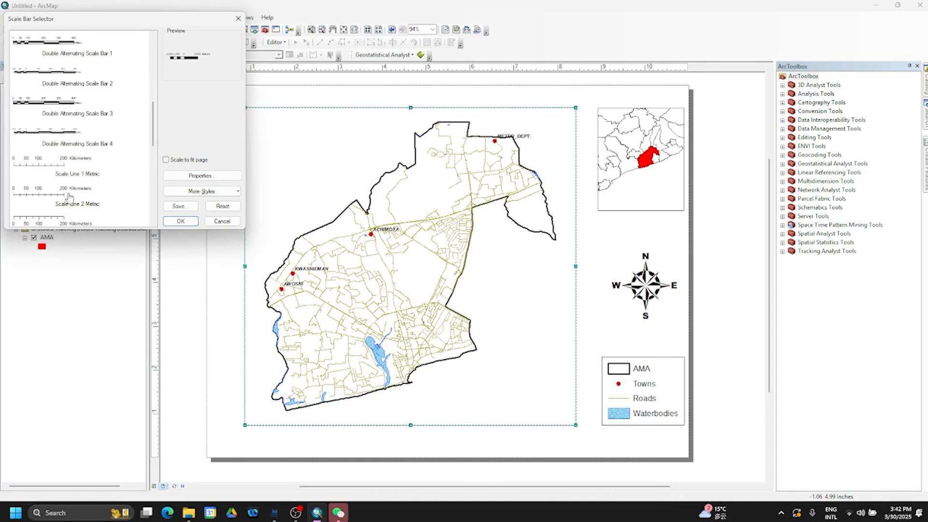
left_click(41, 164)
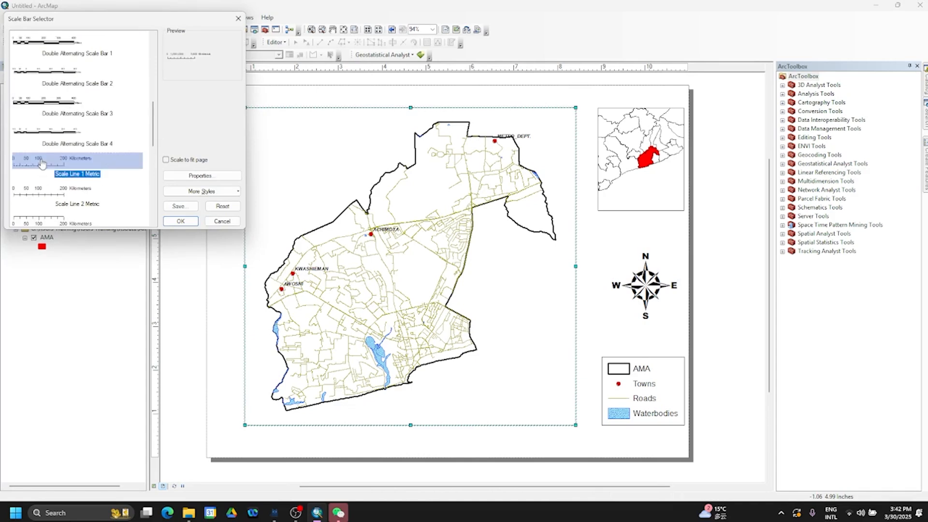
left_click(181, 222)
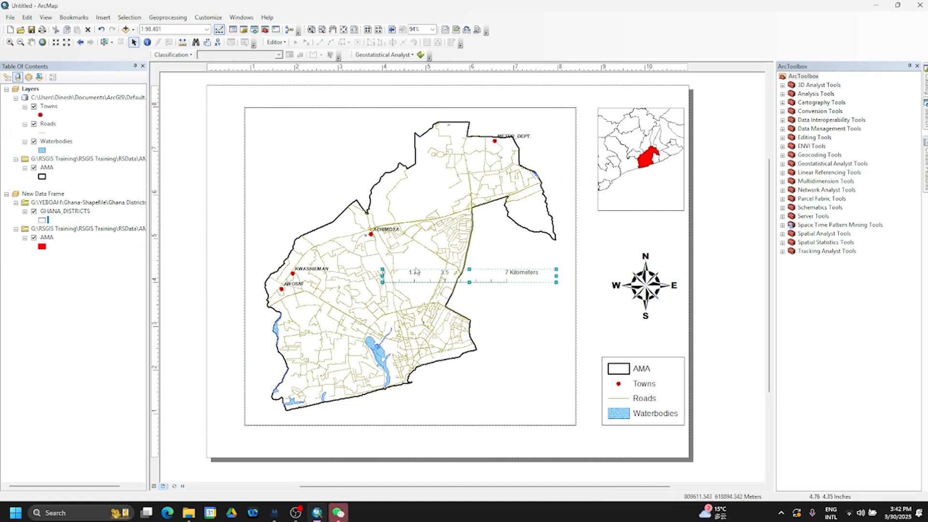
Move the scale bar into the main map frame's lower-right corner and nudge the north arrow slightly up and left.
left_click_drag(433, 281, 447, 421)
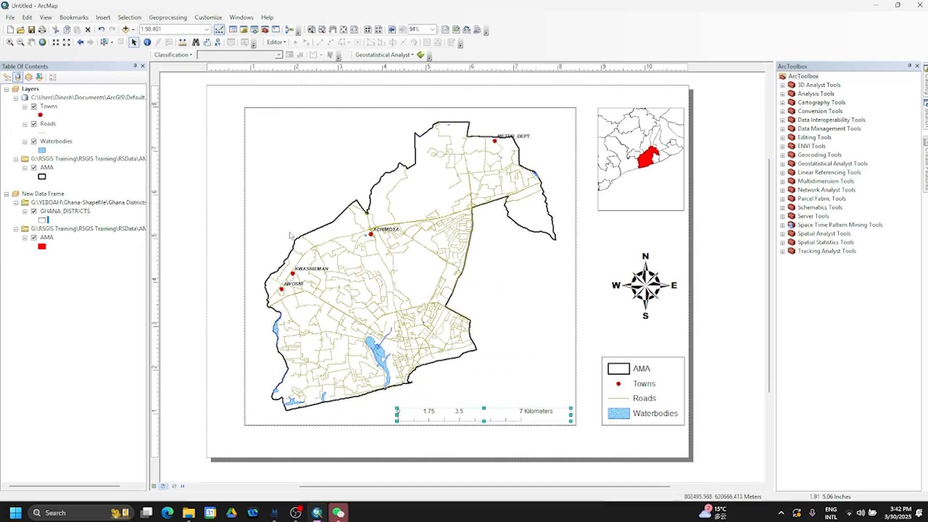
left_click(540, 302)
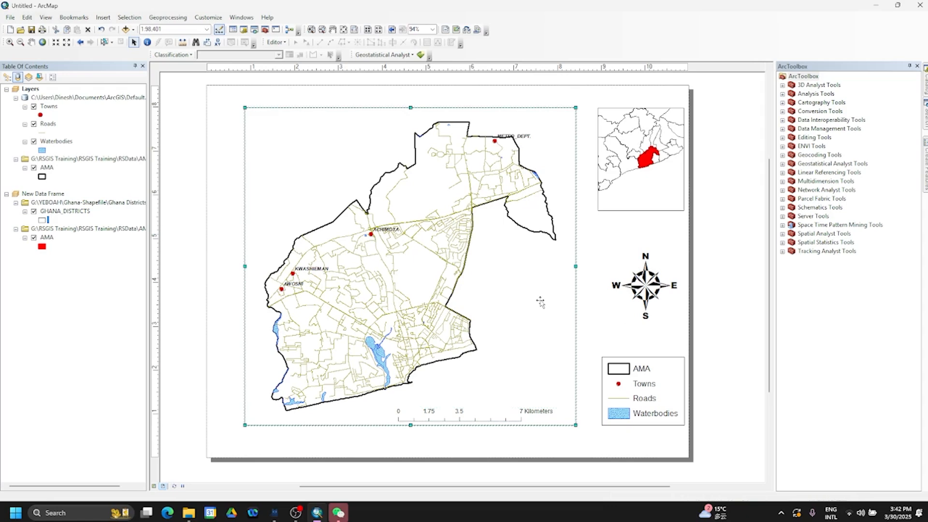
left_click(494, 418)
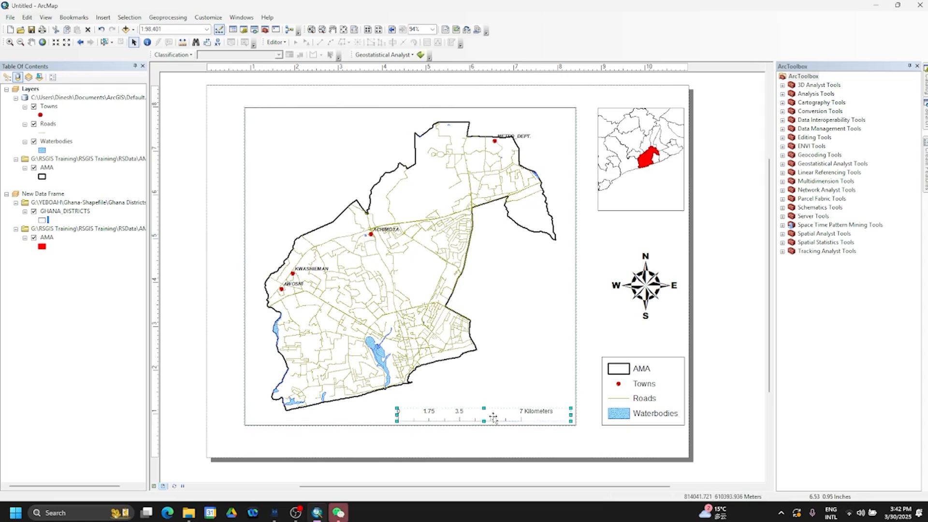
left_click(603, 318)
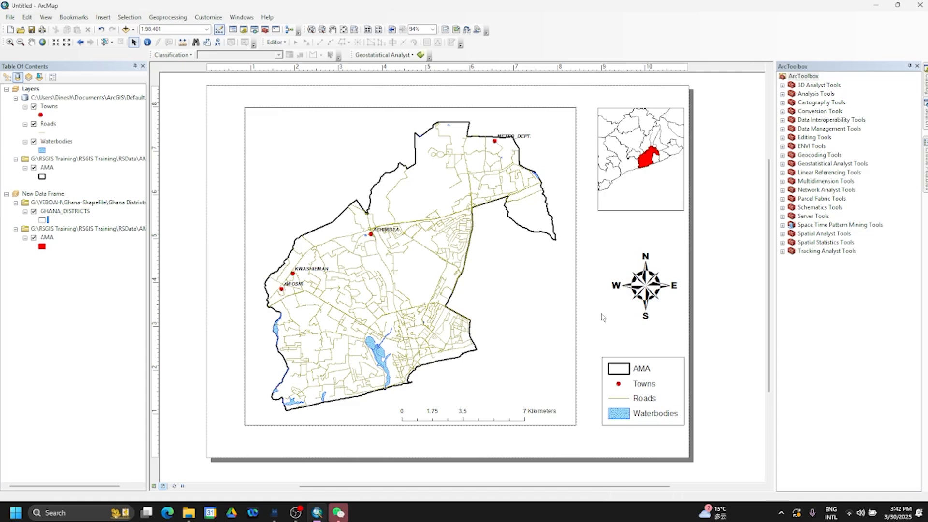
left_click(646, 286)
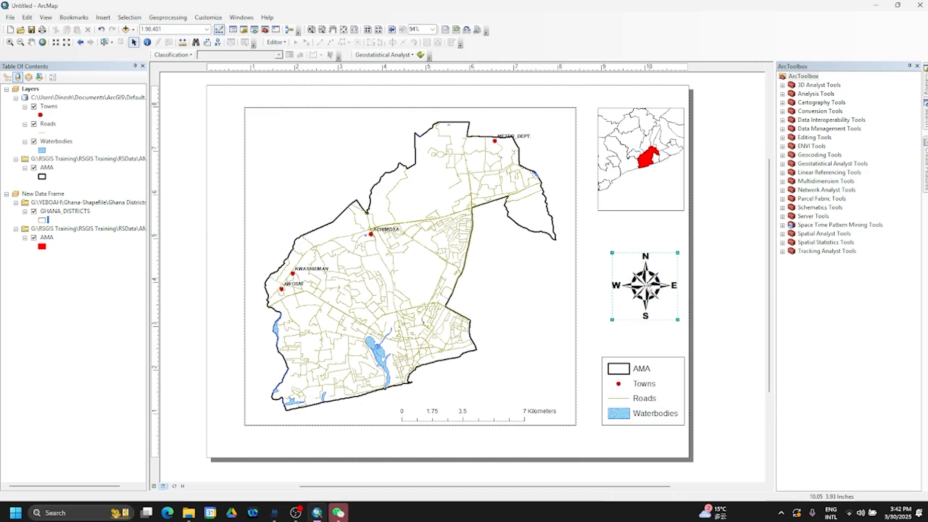
left_click_drag(646, 286, 643, 284)
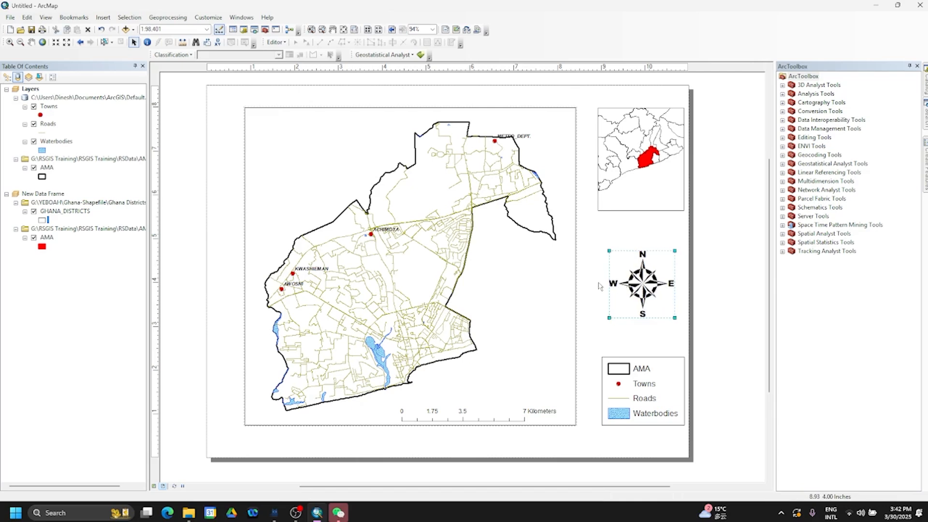
left_click(433, 254)
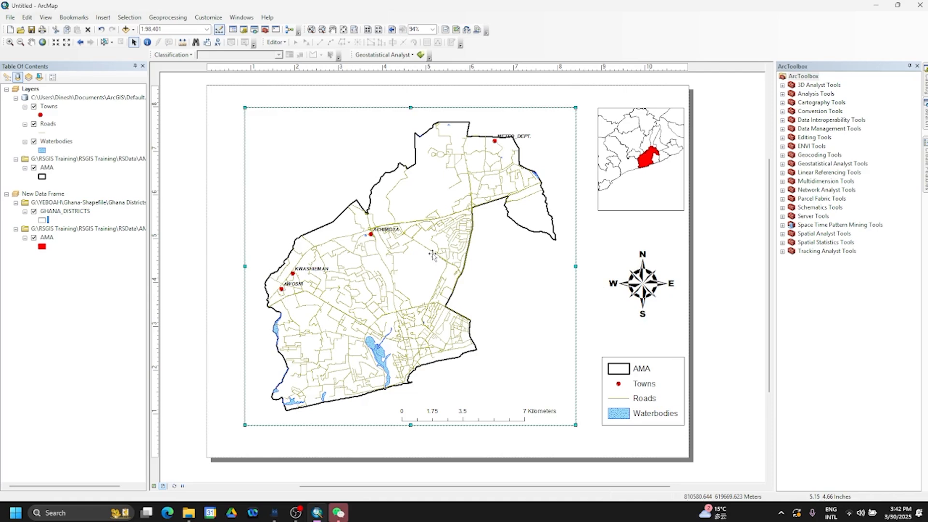
right_click(408, 227)
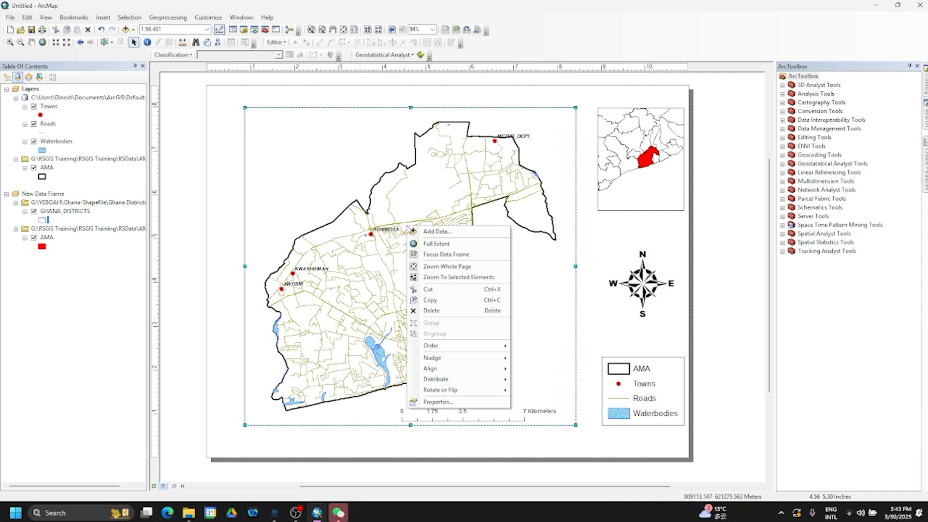
left_click(467, 403)
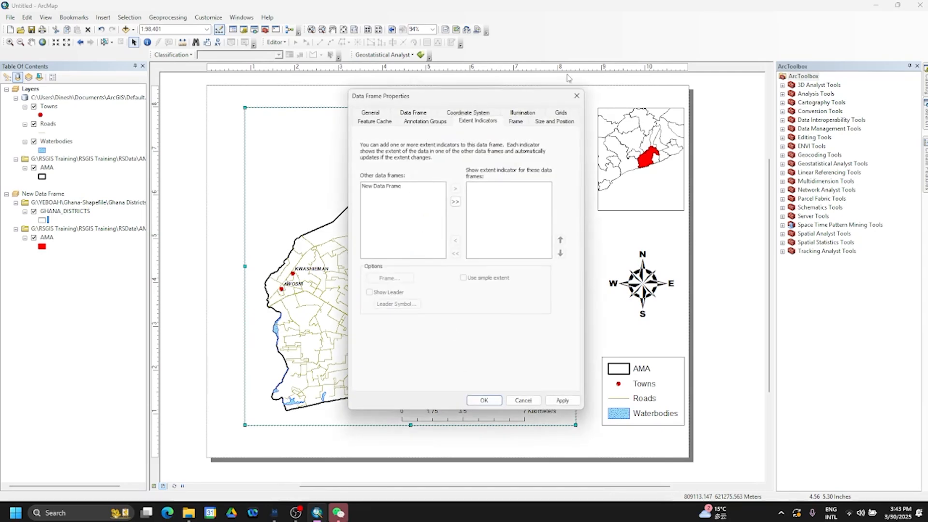
left_click(577, 95)
left_click(679, 312)
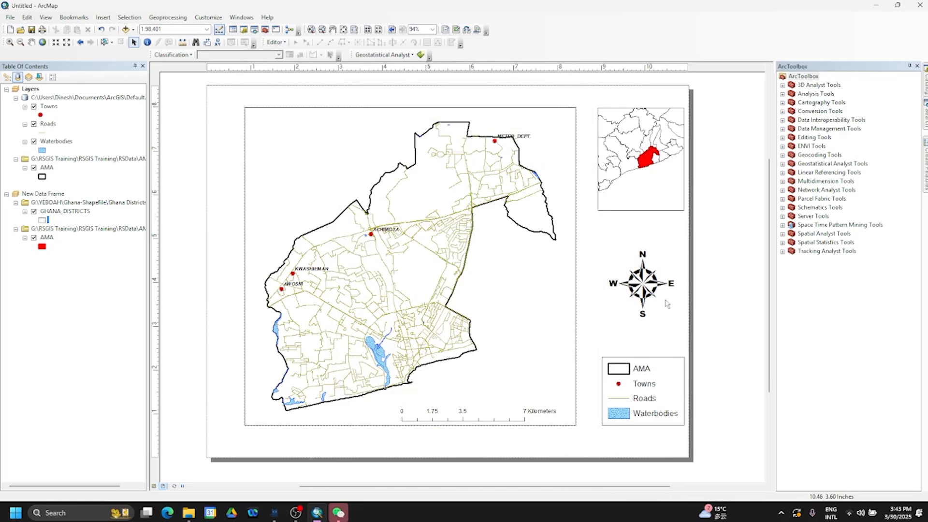
Start creating a new reference grid in the main AMA data frame's properties.
left_click(423, 265)
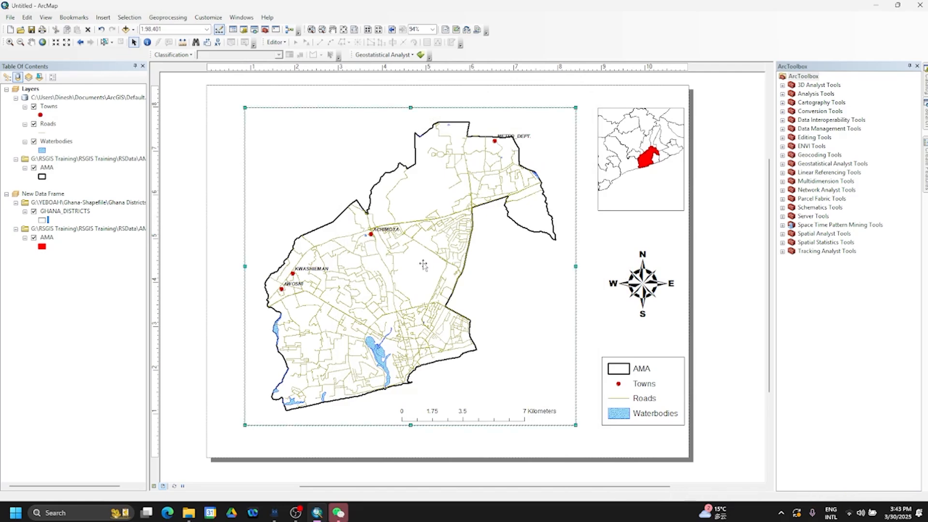
right_click(423, 265)
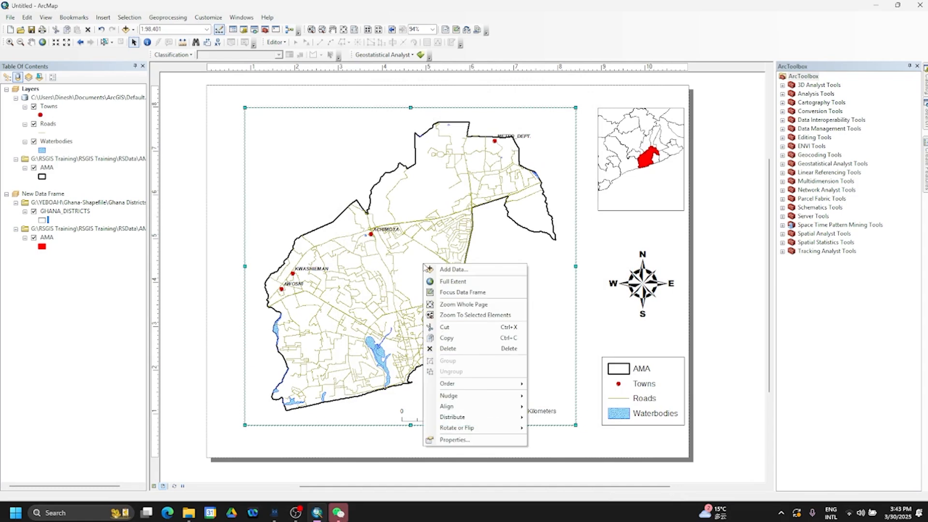
left_click(474, 440)
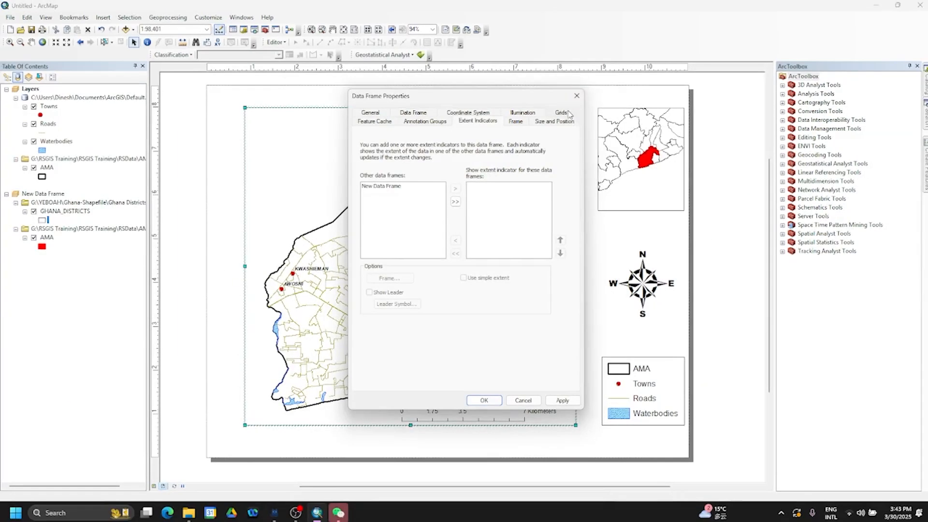
left_click(553, 105)
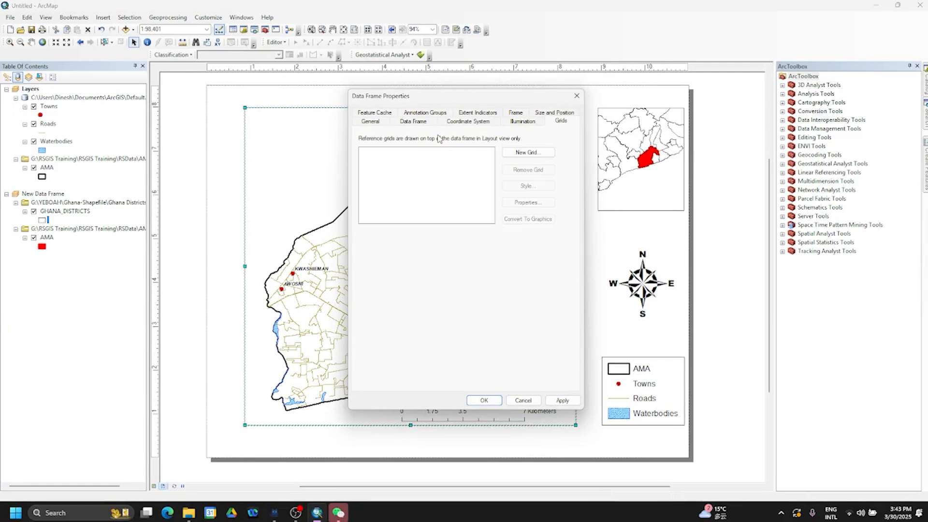
left_click(531, 152)
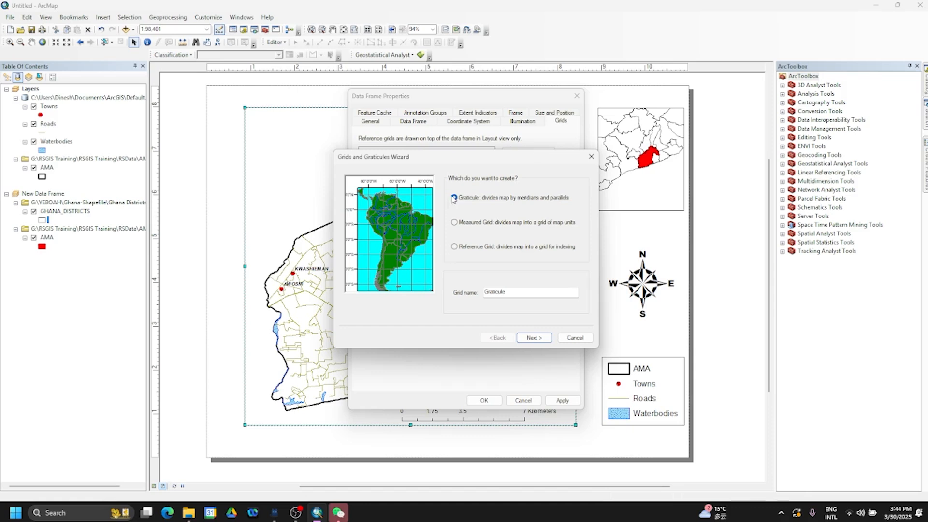
Compare the grid types, choose the Graticule of meridians and parallels, and continue with the grid name Graticule.
left_click(454, 222)
left_click(454, 247)
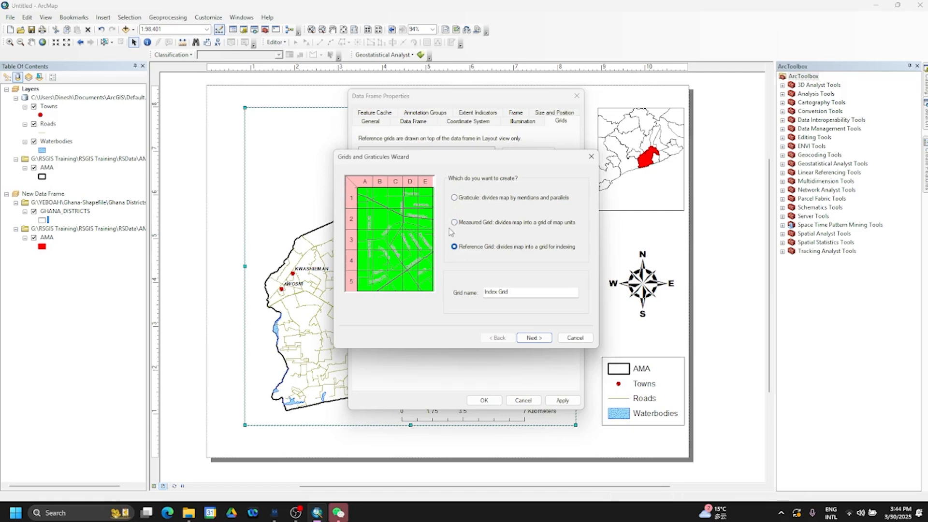
left_click(453, 223)
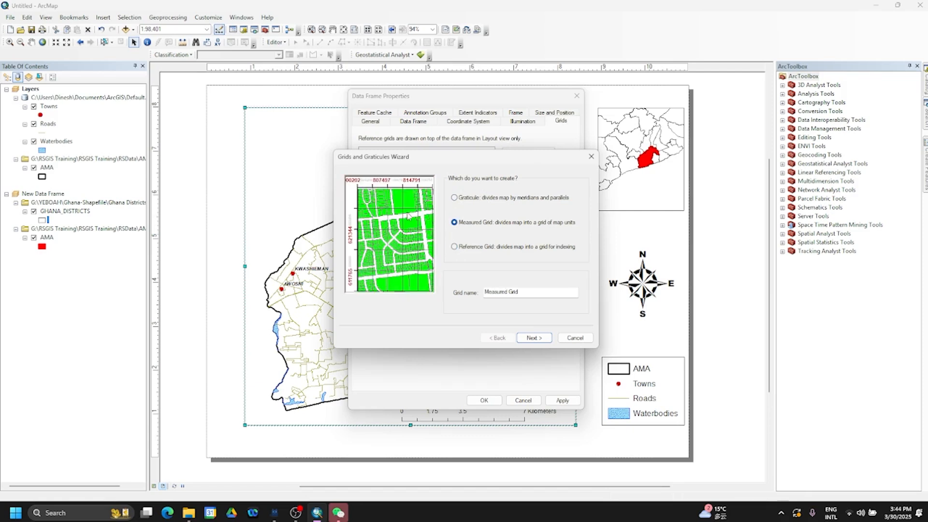
left_click(458, 198)
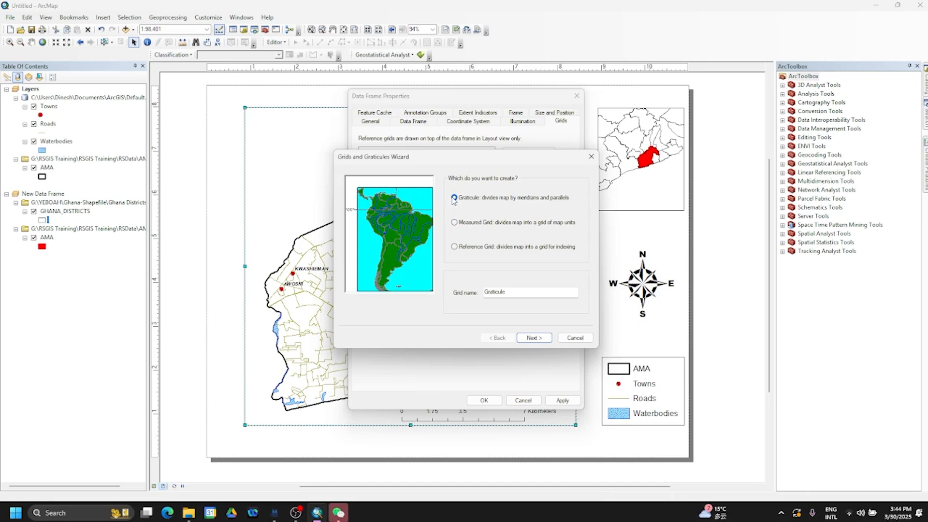
double_click(511, 295)
left_click(530, 339)
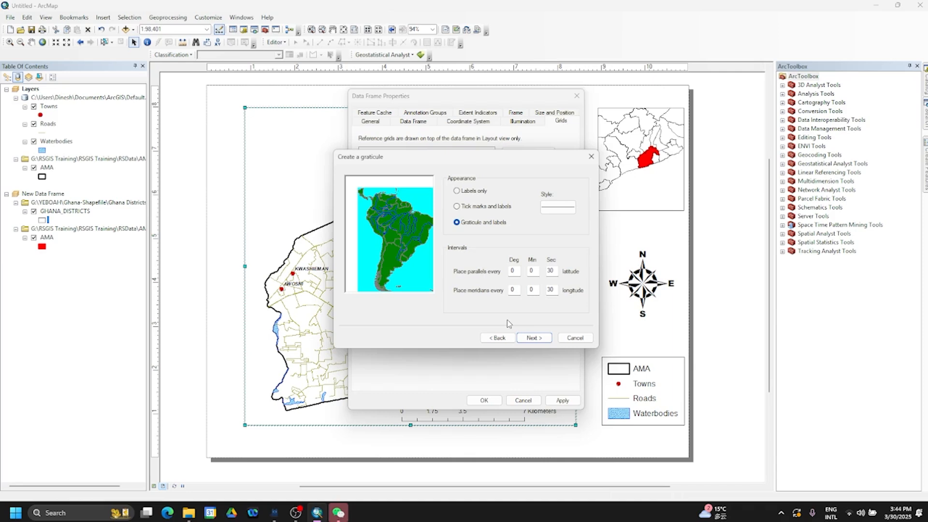
Set the graticule to labels only with meridians every 30 seconds of longitude, and continue to the axes and labels settings.
left_click(457, 191)
left_click(458, 223)
left_click(456, 192)
left_click(549, 289)
type("30")
left_click(533, 338)
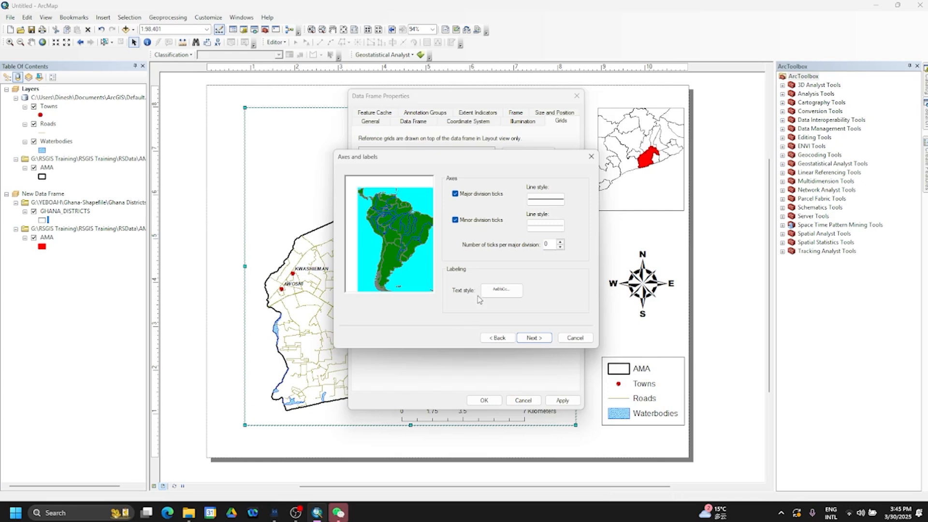
Set the graticule label text to size 10, bold and italic, in the Arial font.
left_click(497, 293)
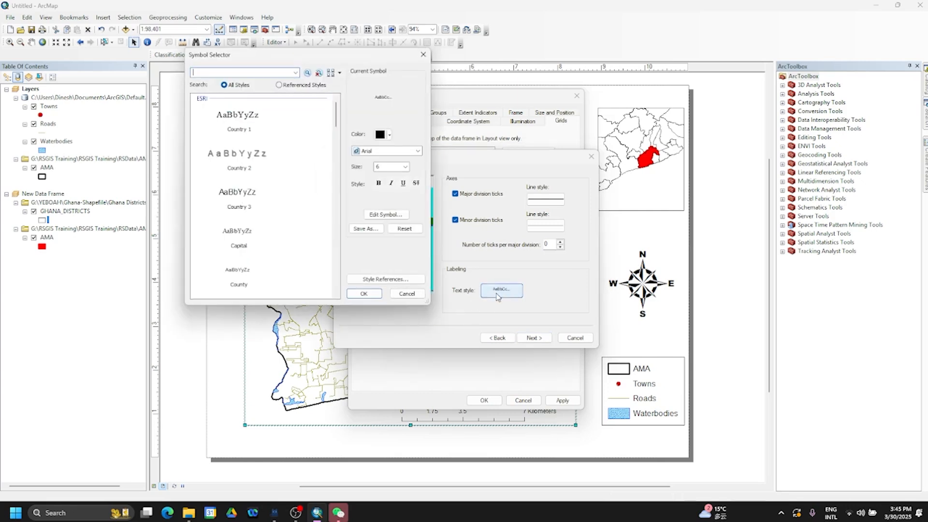
left_click(405, 166)
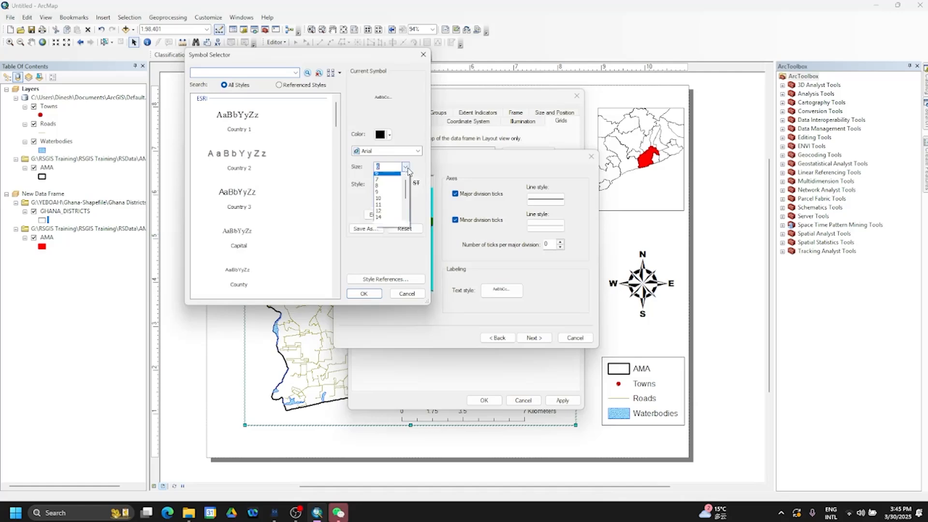
left_click(387, 198)
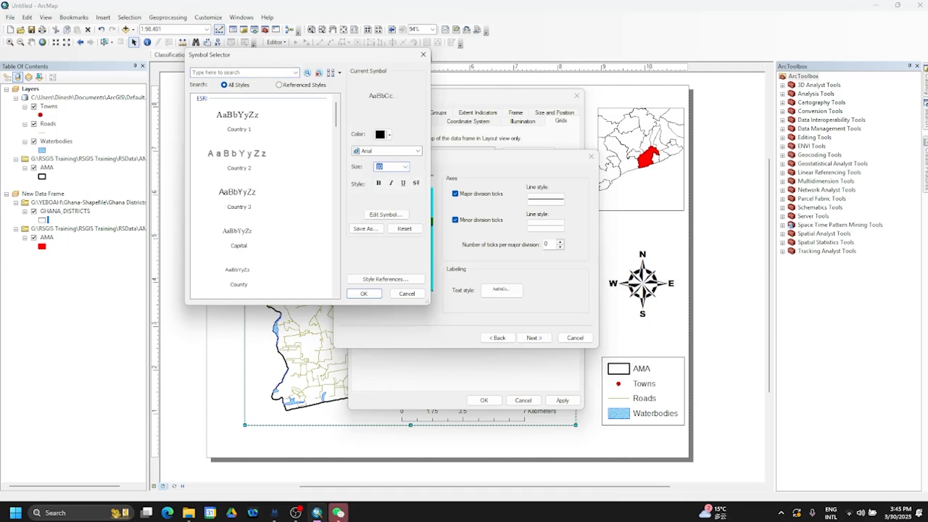
left_click(378, 182)
left_click(391, 183)
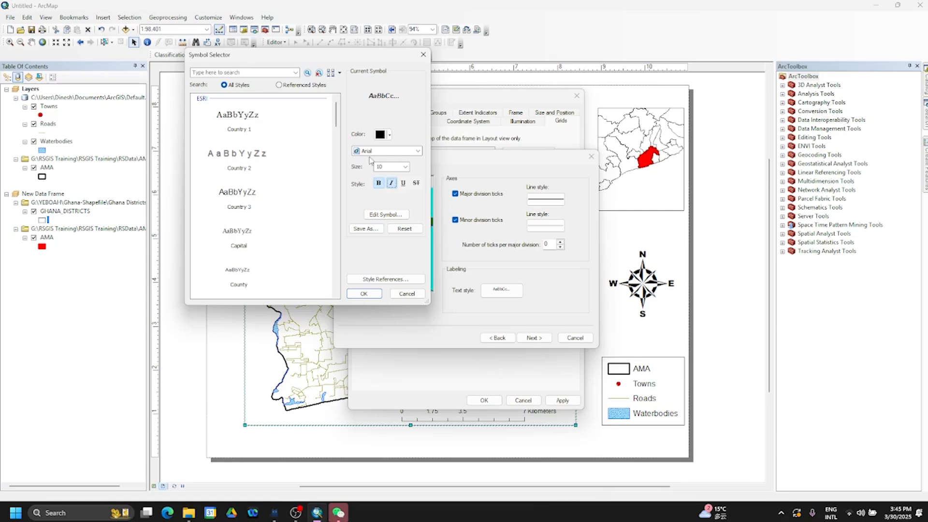
left_click(366, 294)
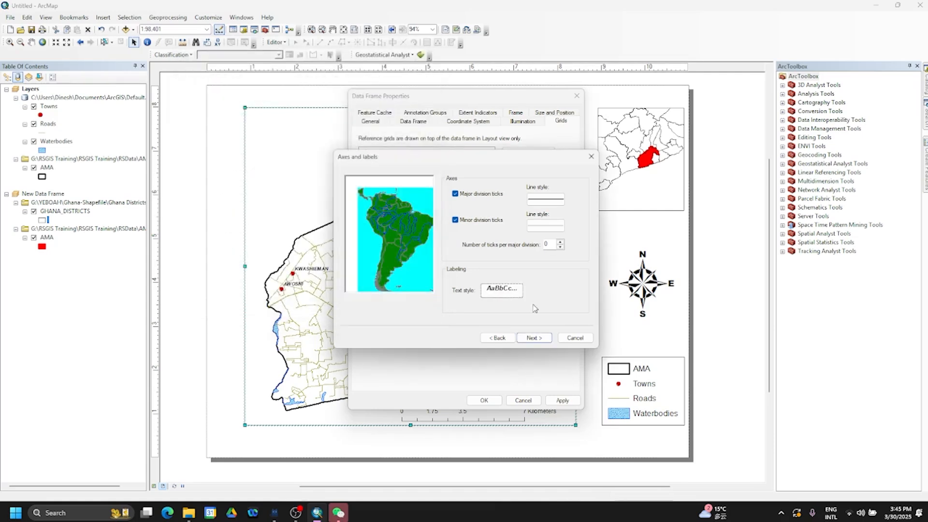
Finish the graticule with a simple edge border stored as a fixed grid, and apply it while accepting the coordinate system.
left_click(529, 337)
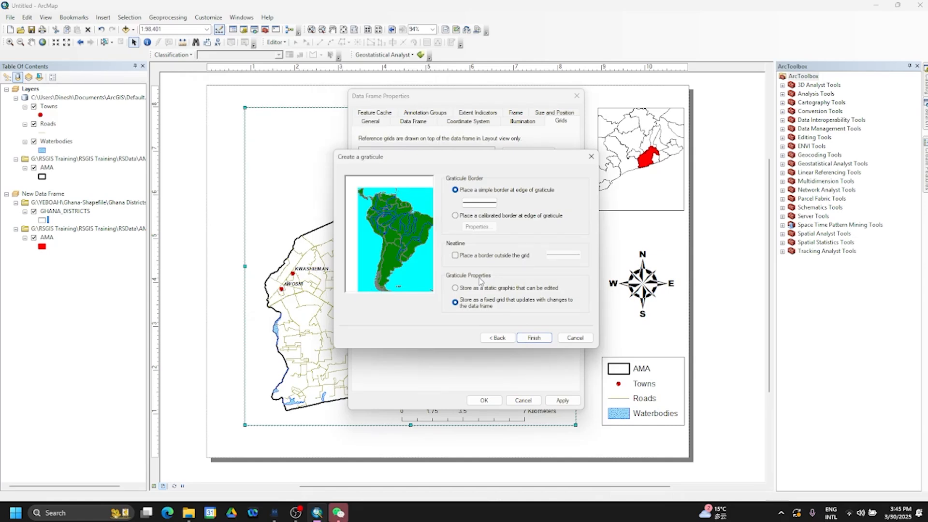
left_click(533, 338)
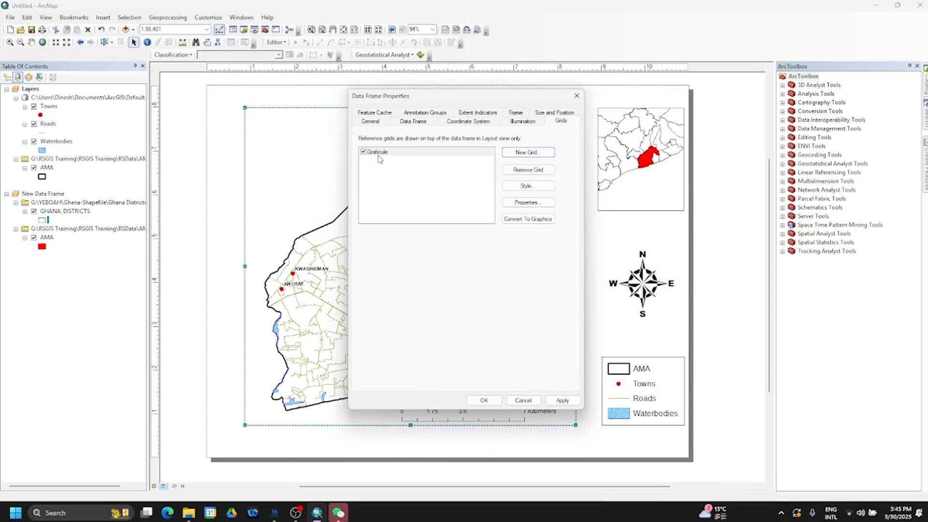
left_click(555, 400)
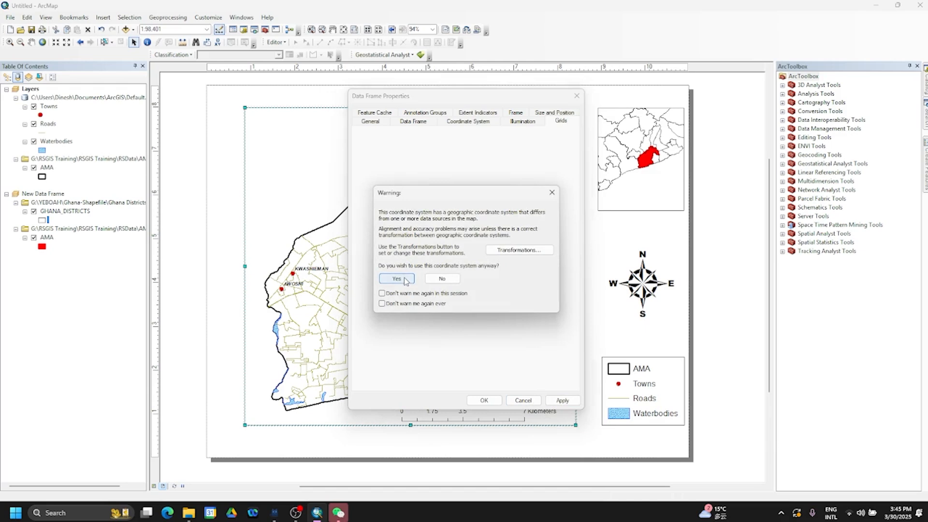
left_click(396, 279)
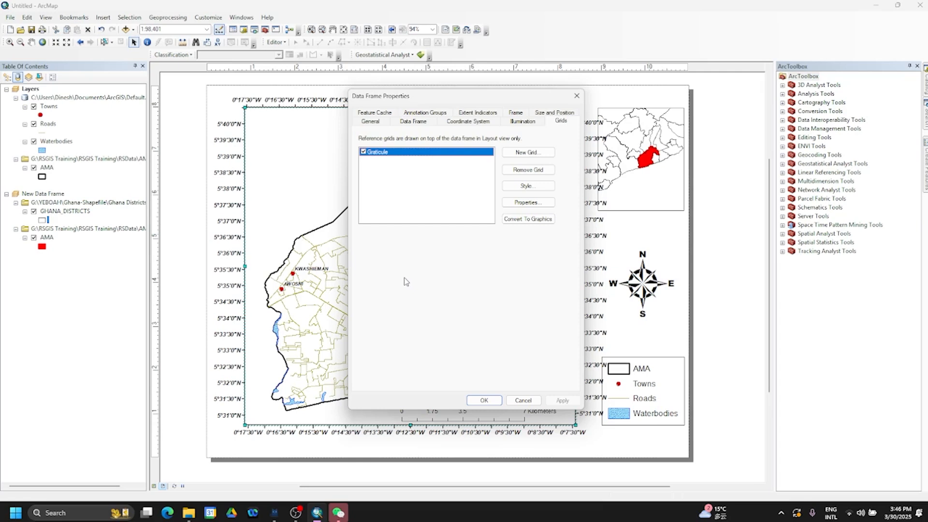
Remove the graticule from the main AMA data frame and apply the change.
left_click(516, 170)
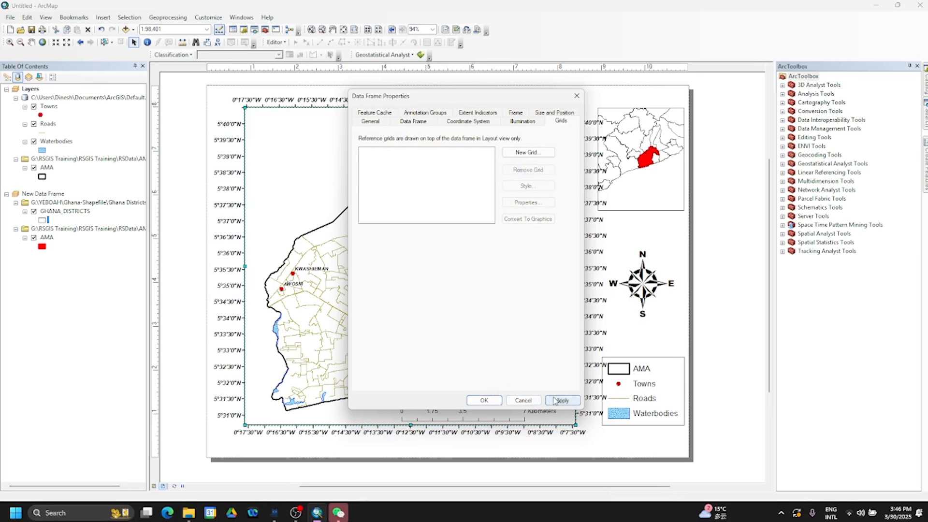
left_click(562, 400)
key("Return")
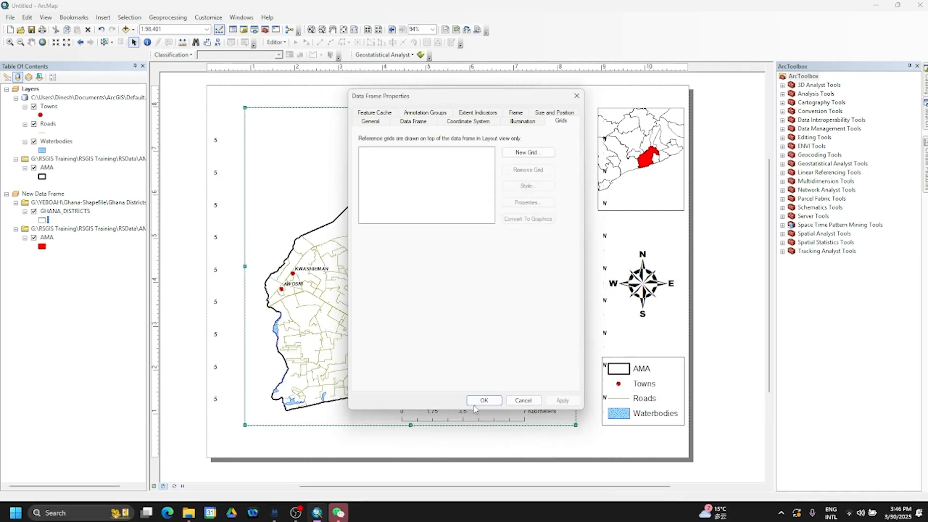
left_click(476, 400)
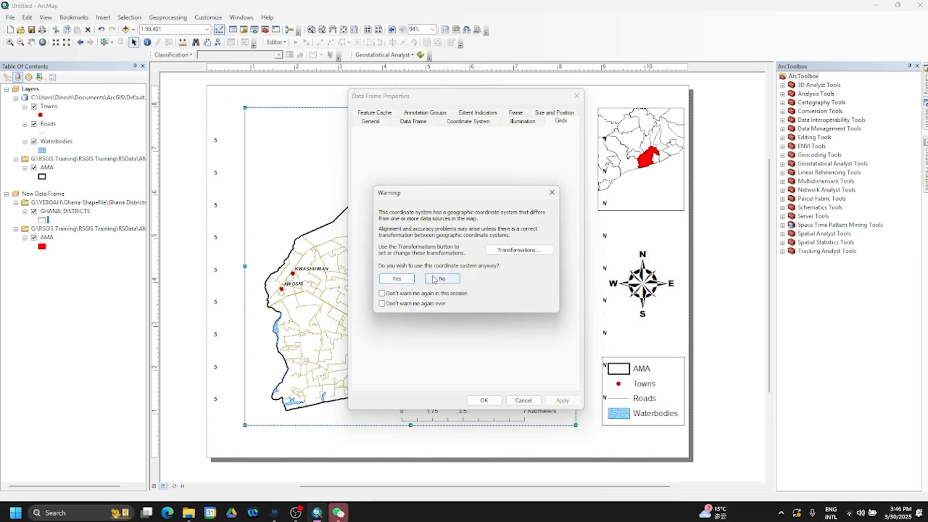
left_click(397, 281)
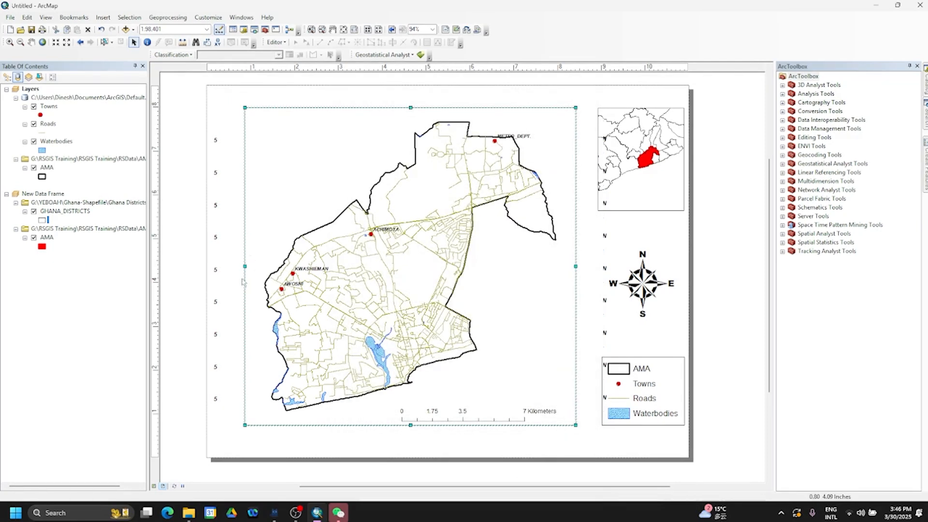
left_click(217, 273)
right_click(331, 269)
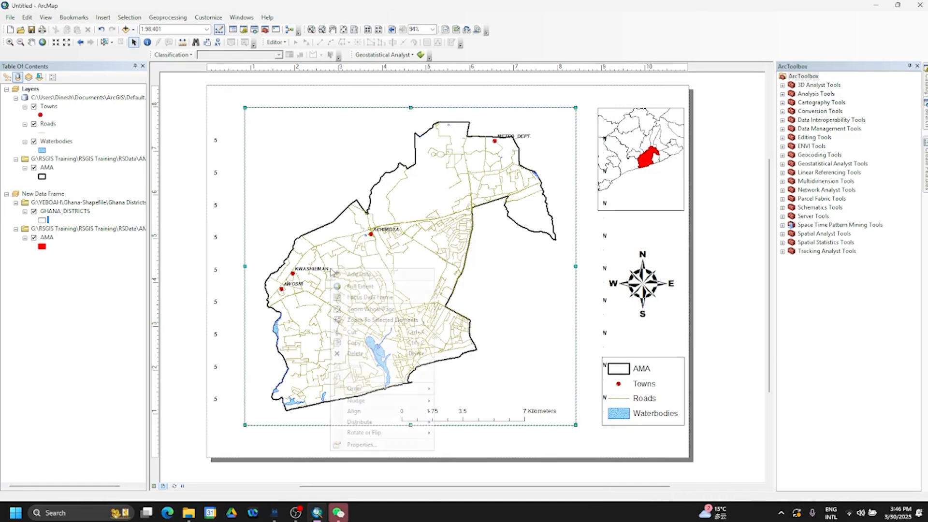
left_click(289, 223)
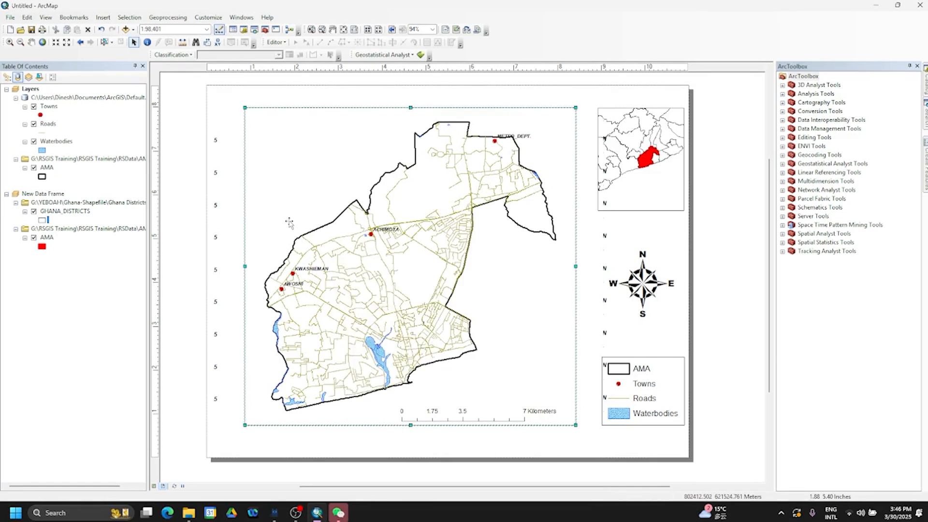
left_click(653, 314)
left_click(398, 281)
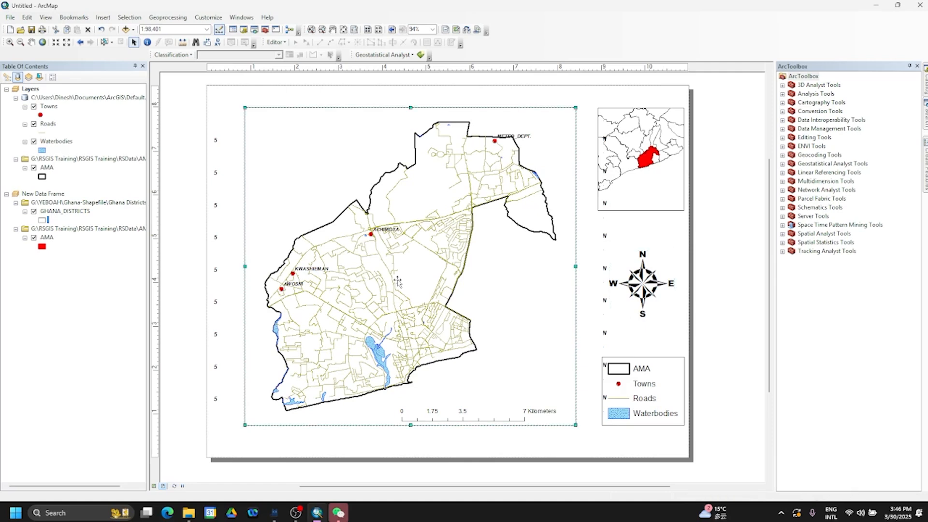
Create a new labels-only graticule for the main AMA data frame with parallels and meridians every 30 seconds.
right_click(397, 281)
left_click(452, 456)
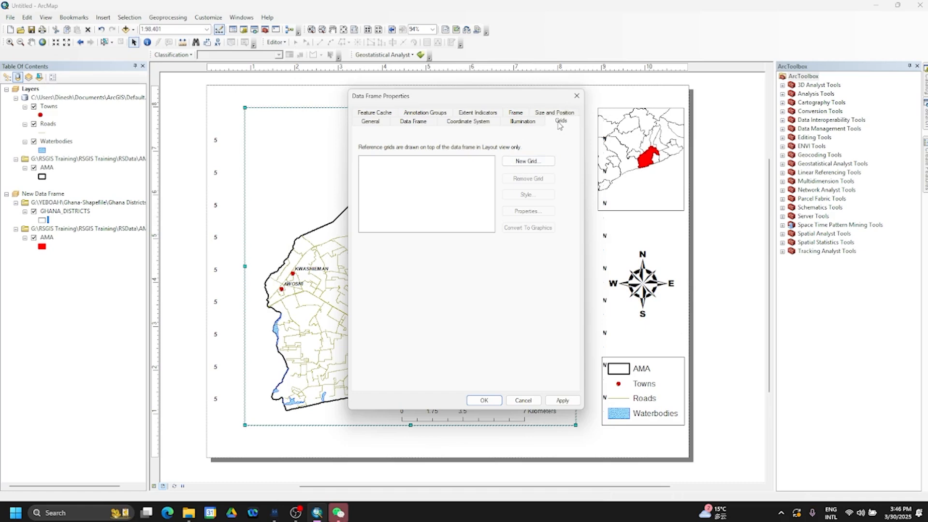
left_click(523, 164)
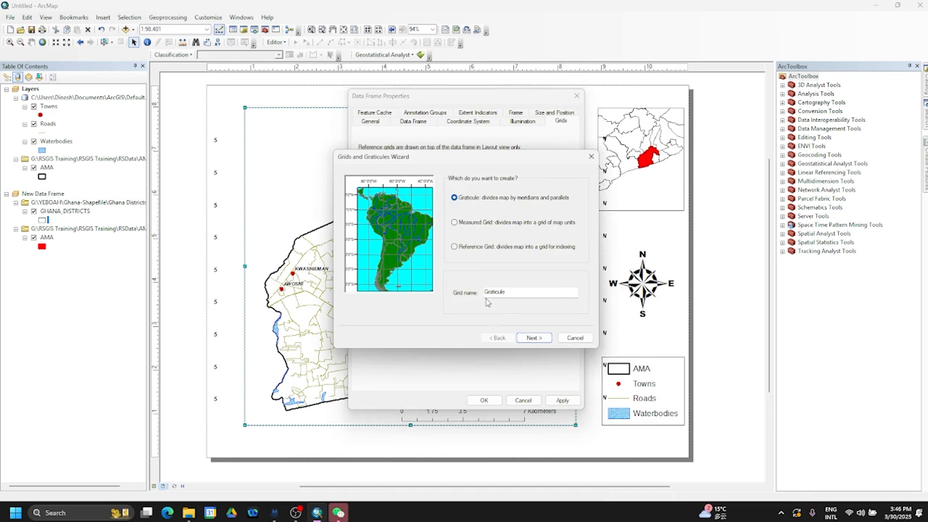
left_click(534, 338)
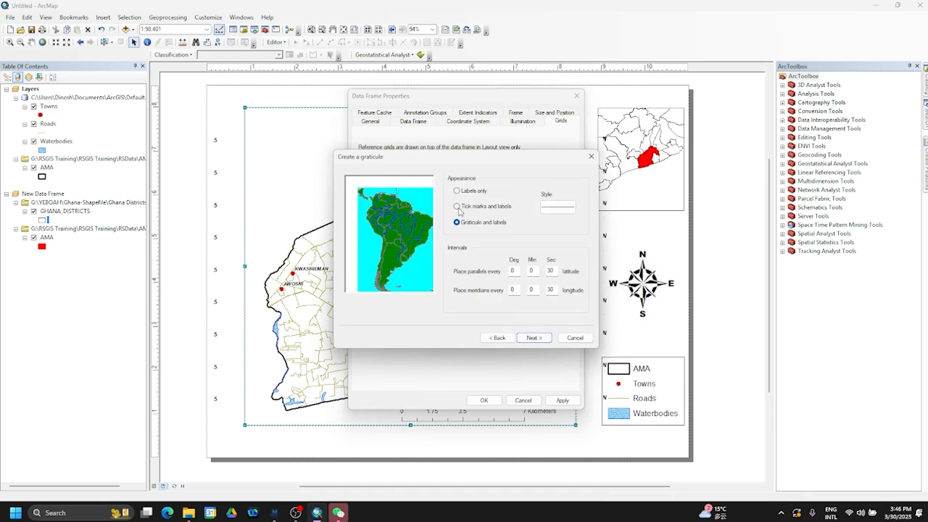
left_click(458, 192)
left_click(533, 338)
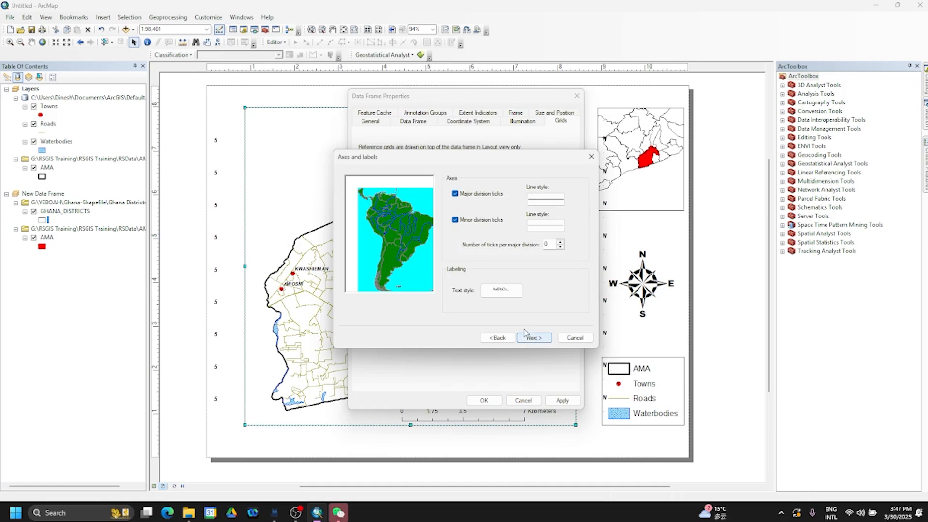
Format the new graticule's label text as Arial size 10, bold and italic.
left_click(493, 290)
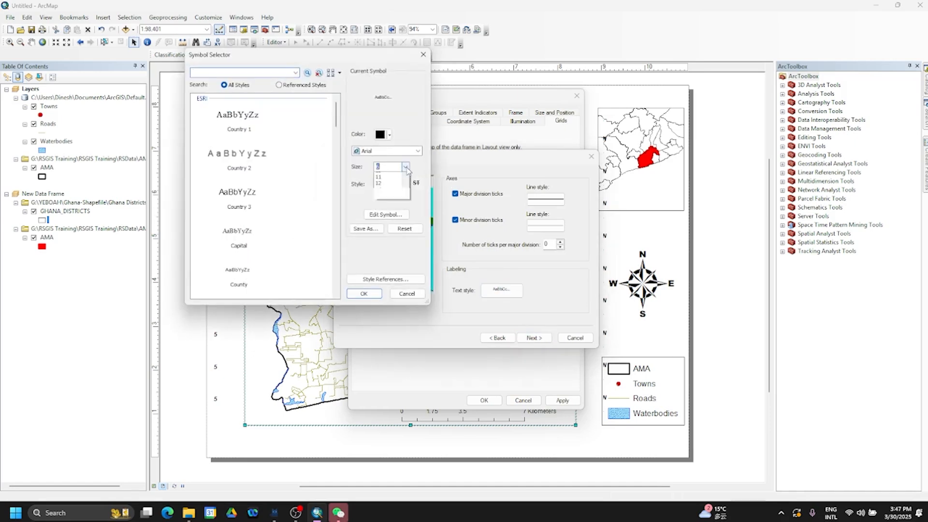
left_click(405, 167)
left_click(384, 201)
left_click(379, 183)
left_click(392, 183)
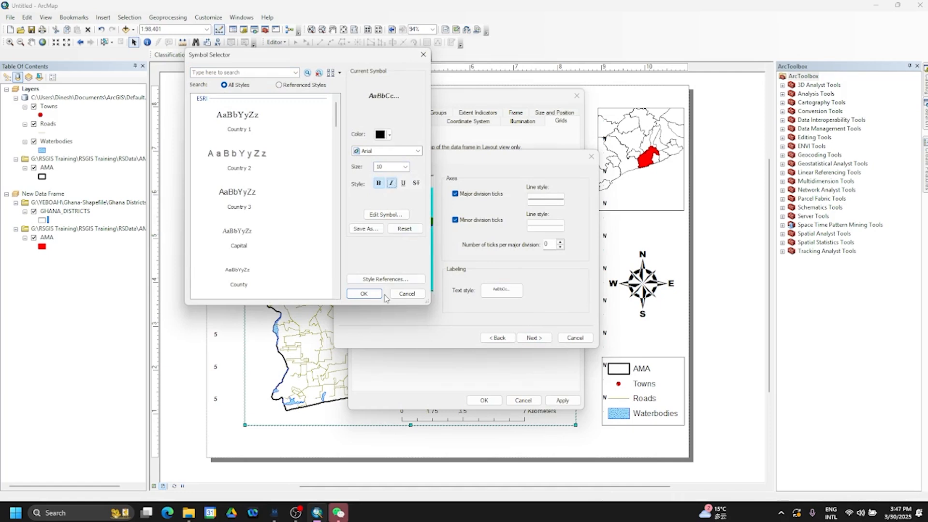
left_click(365, 294)
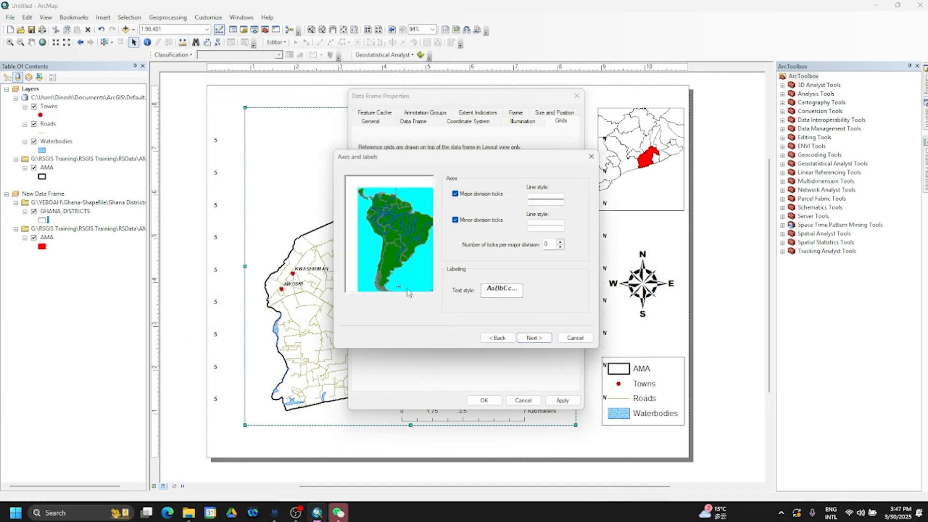
Finish the new graticule with a simple border as a fixed grid, then apply it and close the data frame properties.
left_click(532, 338)
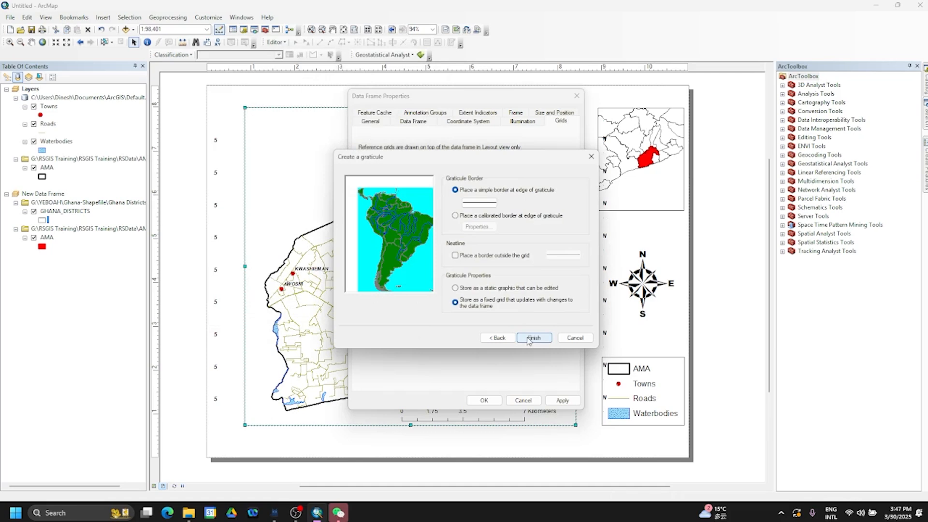
left_click(528, 335)
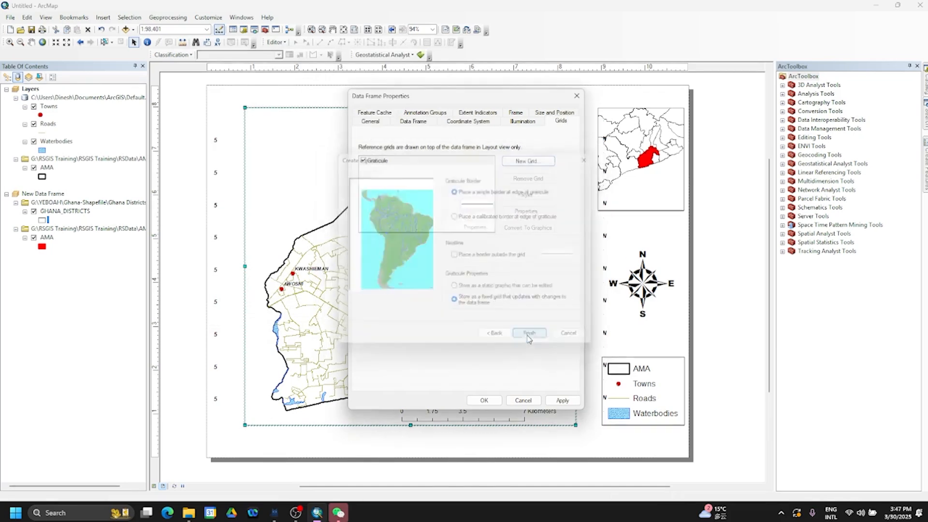
left_click(562, 400)
left_click(403, 280)
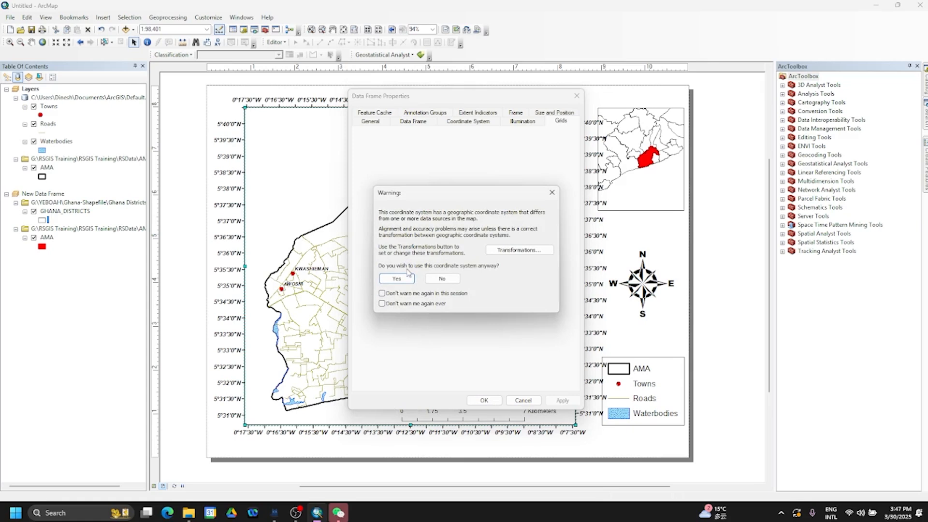
left_click(449, 280)
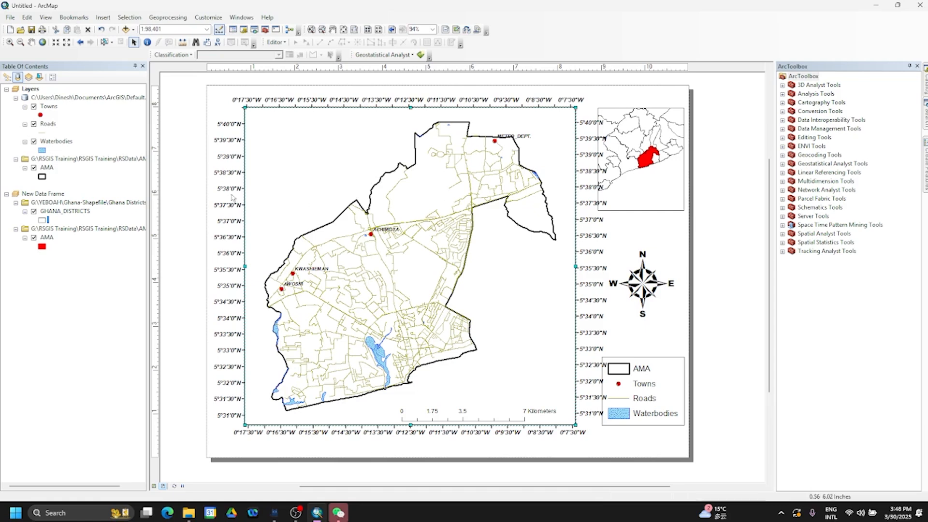
Open the interval settings of the main data frame's graticule.
right_click(313, 207)
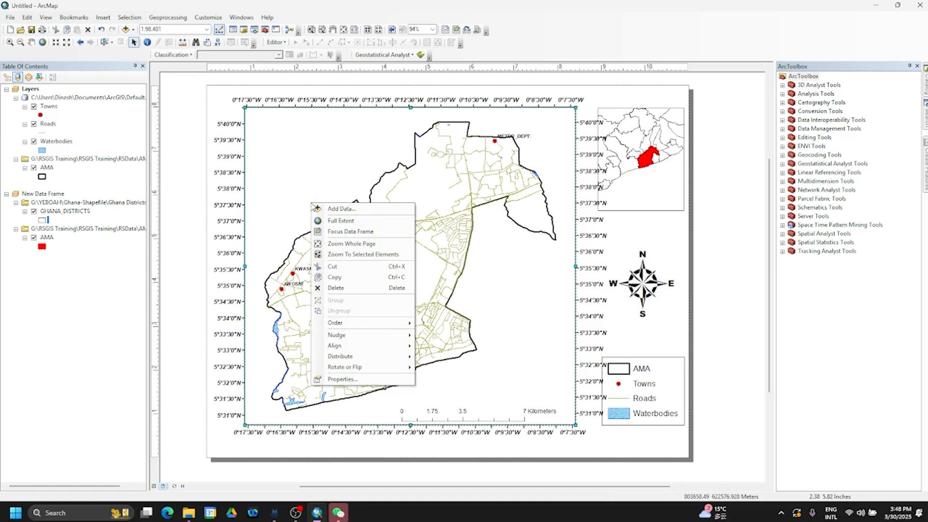
left_click(342, 380)
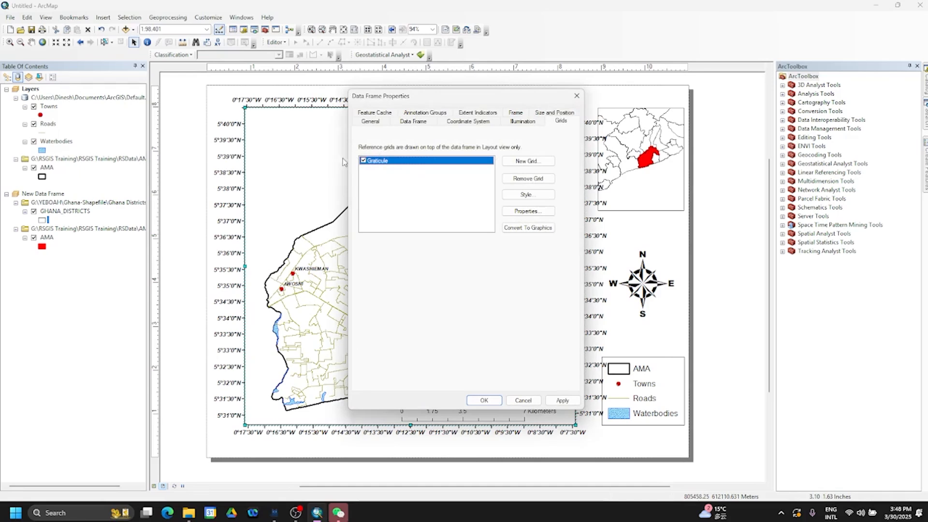
left_click(519, 213)
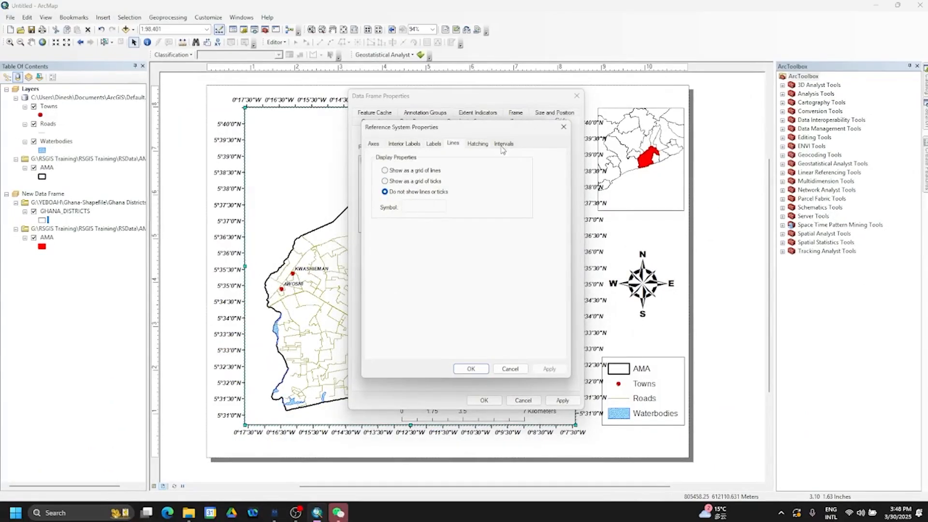
left_click(507, 145)
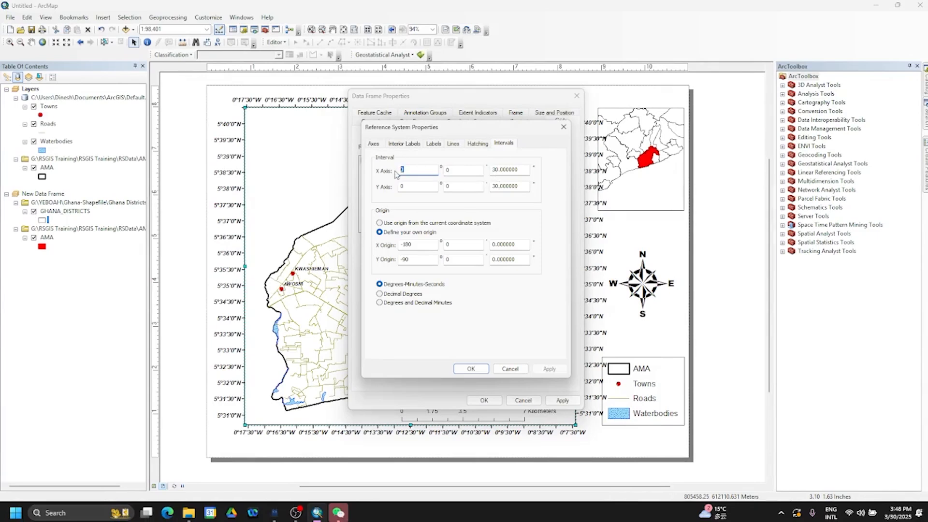
Set the graticule's X and Y axis intervals to 1 minute 30 seconds and apply them to the data frame.
left_click(448, 171)
double_click(448, 171)
left_click(523, 171)
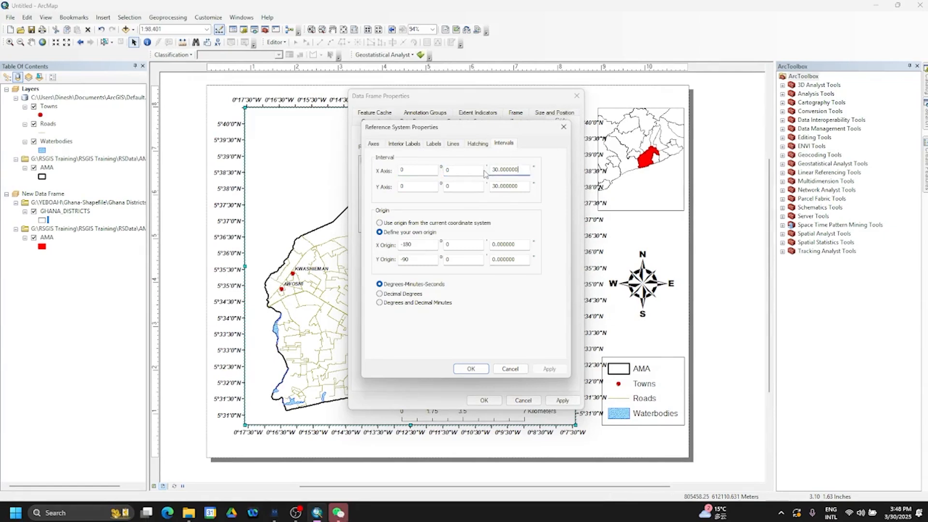
left_click(452, 170)
double_click(452, 170)
type("1")
double_click(451, 187)
type("1")
double_click(449, 170)
double_click(453, 186)
left_click(547, 370)
left_click(471, 369)
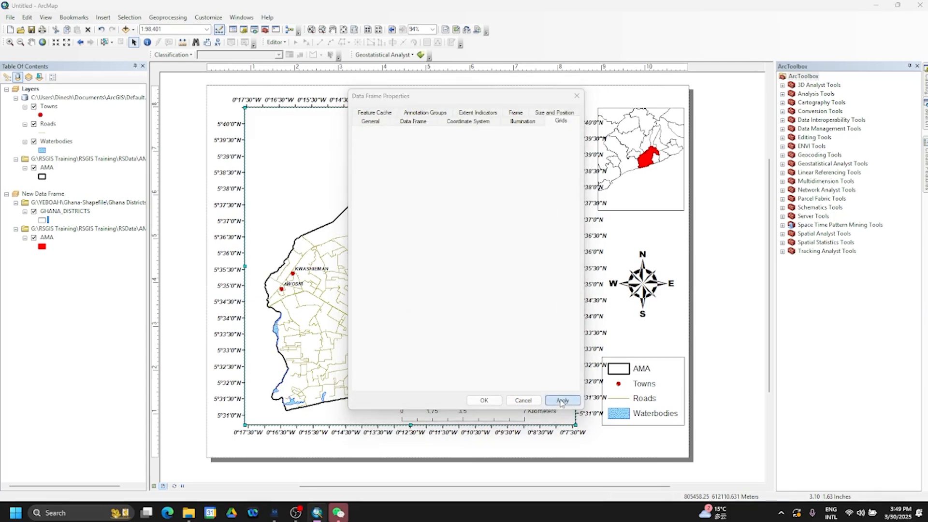
left_click(562, 403)
left_click(400, 281)
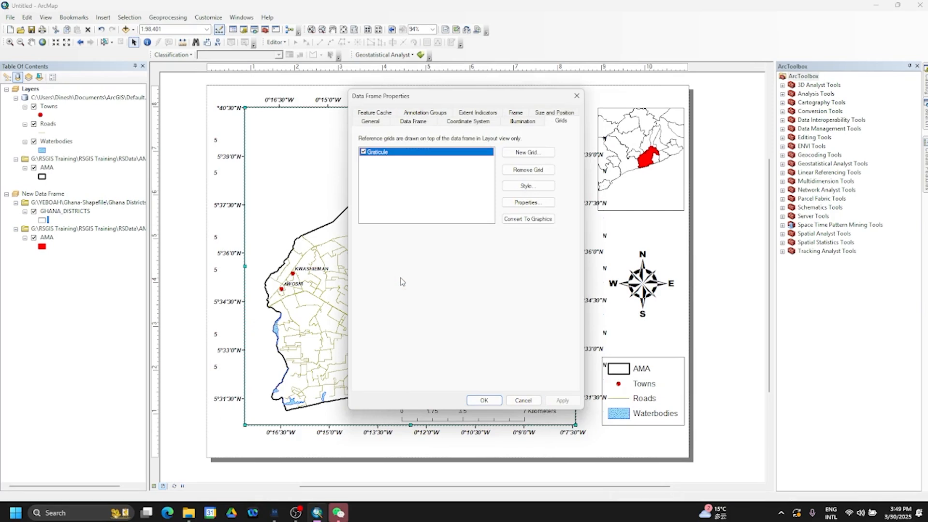
Set the main graticule's X and Y axis intervals to 2 minutes 30 seconds.
left_click(509, 203)
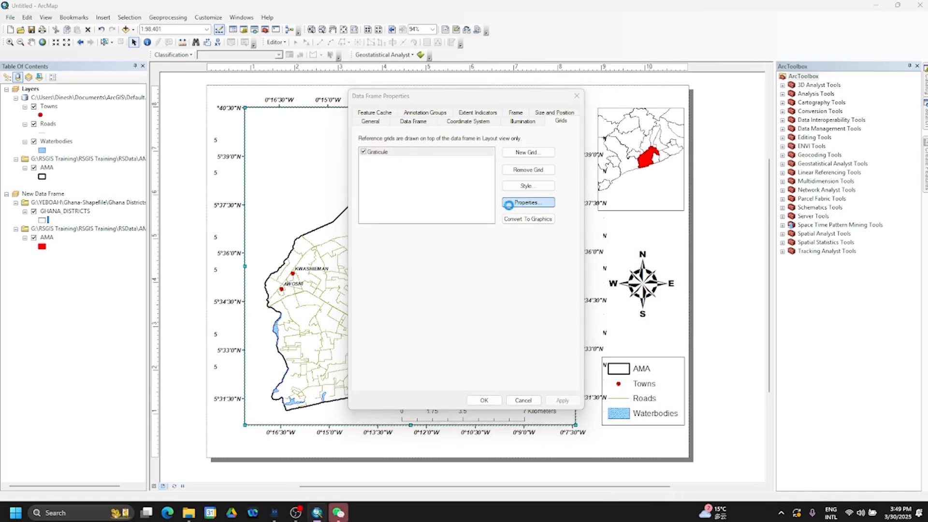
left_click(448, 170)
left_click_drag(449, 169, 430, 170)
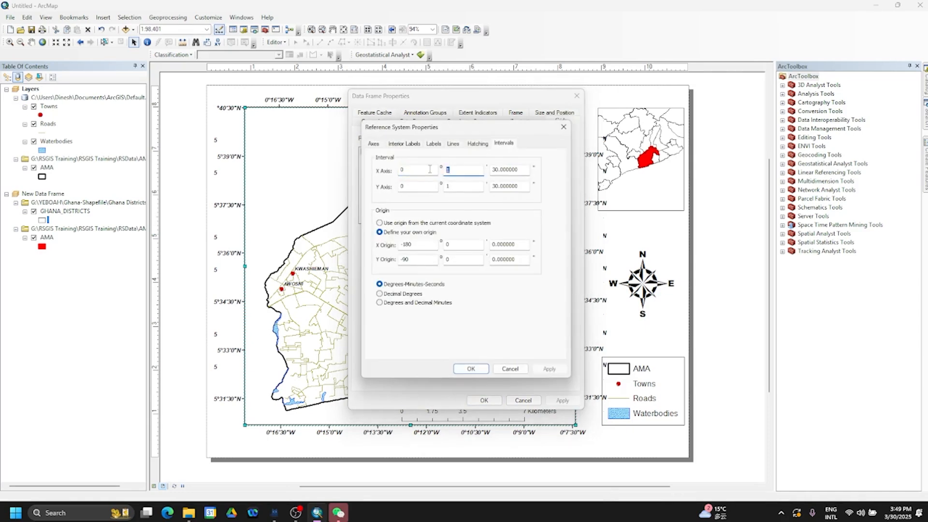
type("2")
double_click(447, 187)
type("2")
left_click(558, 370)
left_click(471, 369)
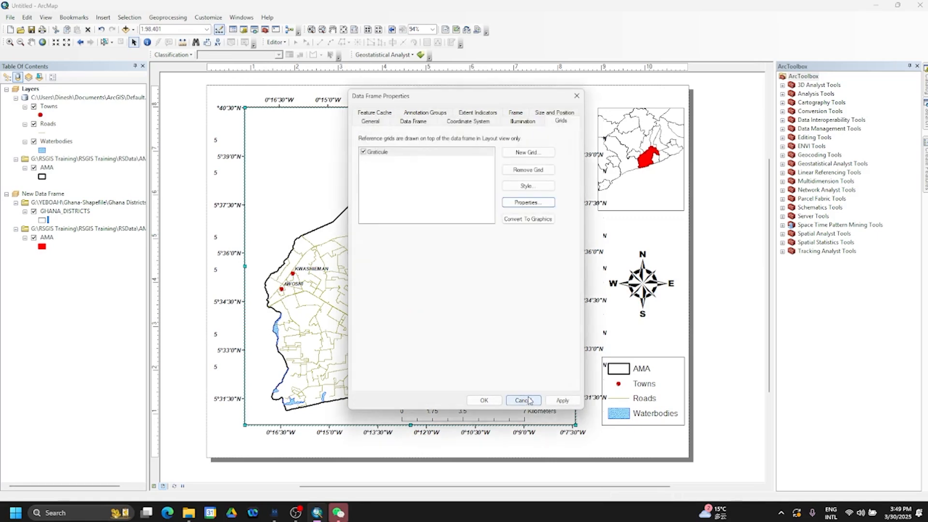
Apply the new graticule intervals to the data frame and close its properties.
left_click(558, 400)
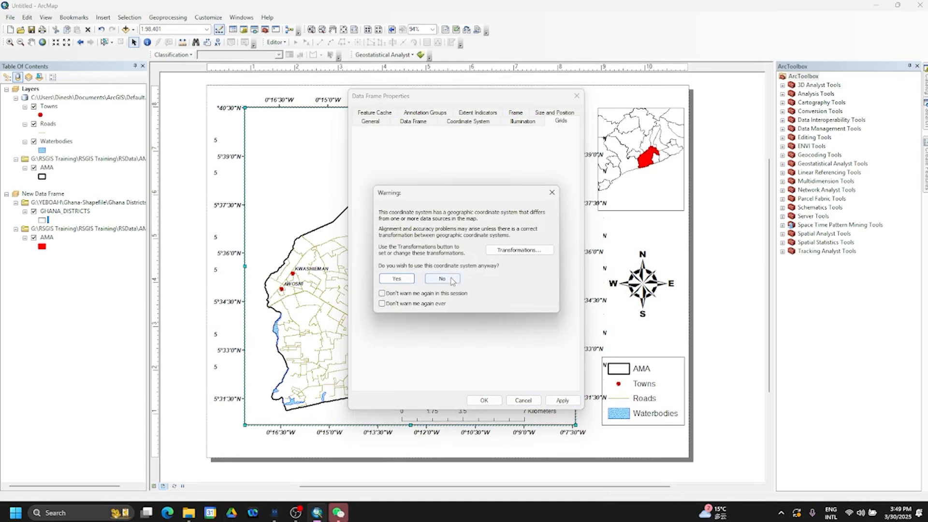
left_click(450, 279)
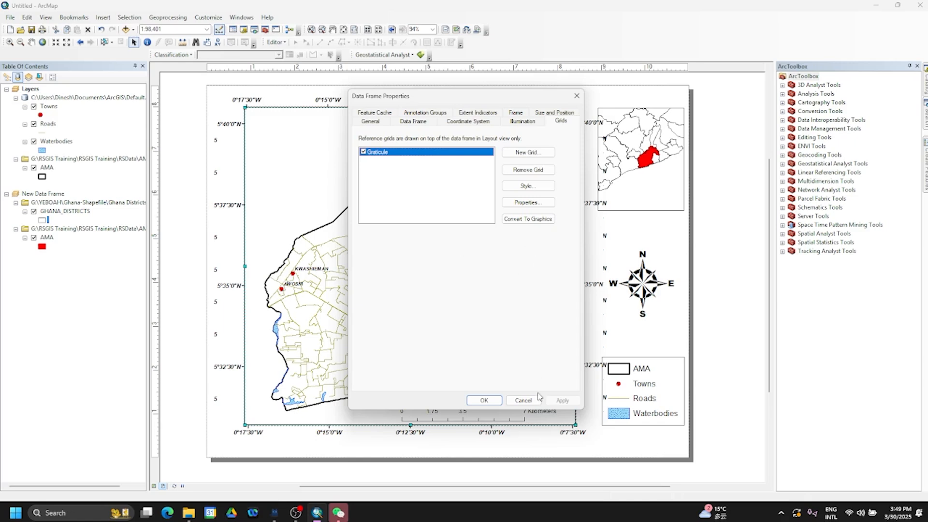
left_click(494, 402)
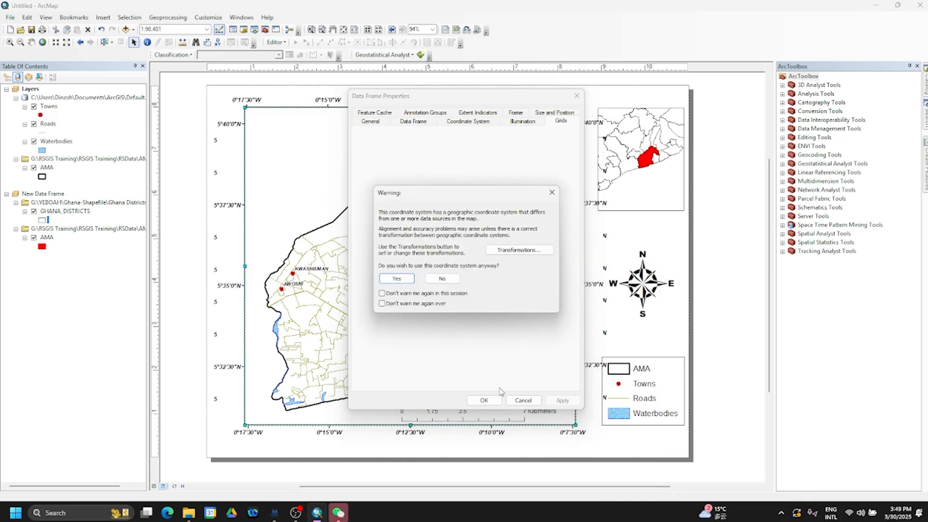
left_click(430, 280)
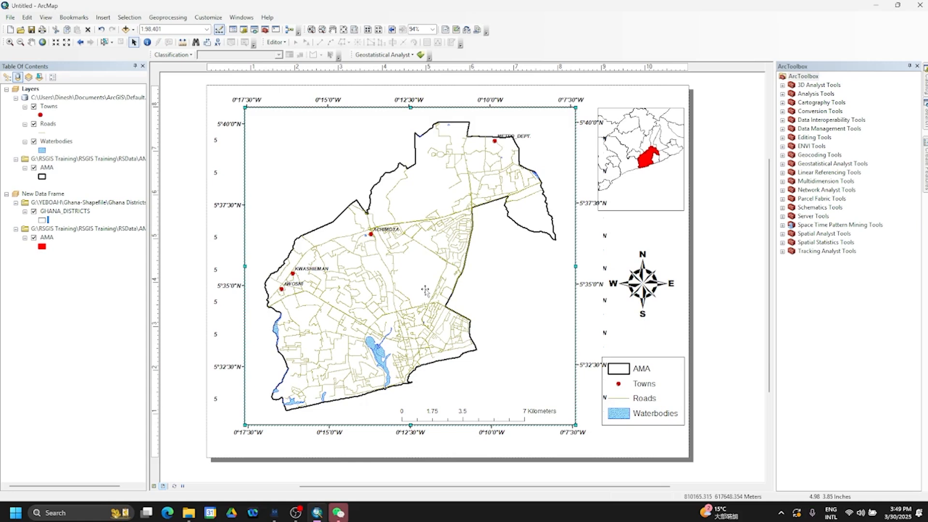
Open the label settings of the main data frame's graticule.
right_click(374, 227)
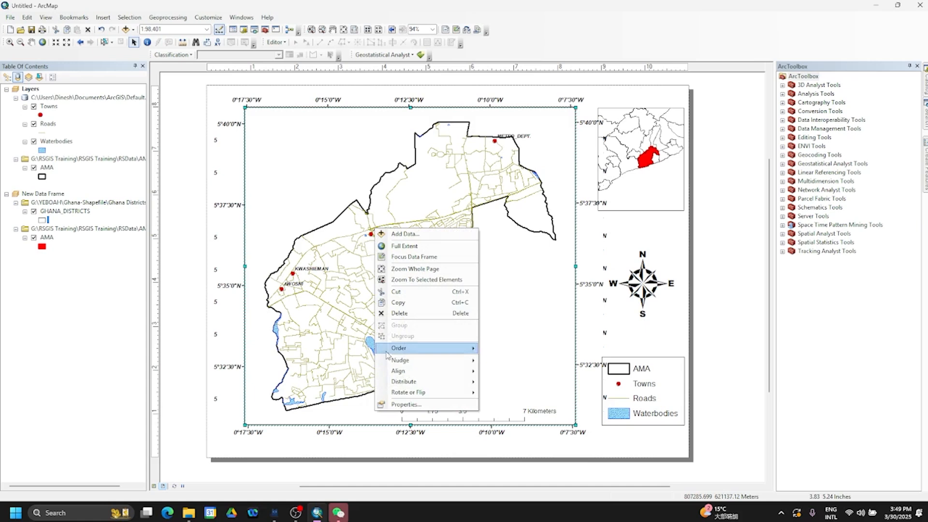
left_click(401, 404)
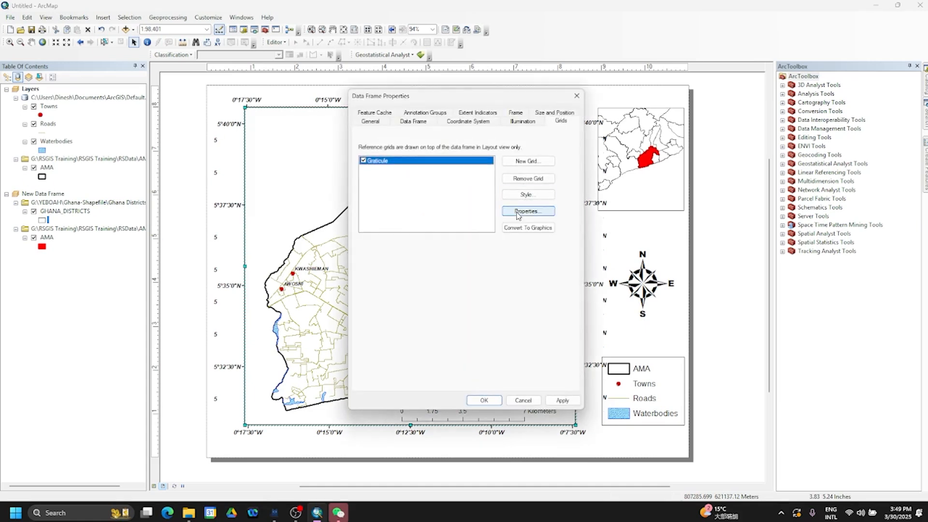
left_click(518, 213)
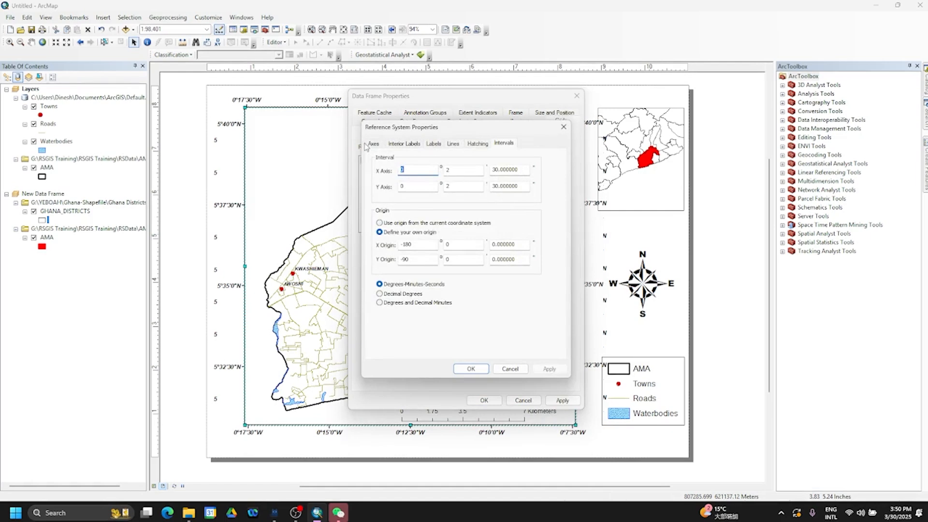
left_click(432, 145)
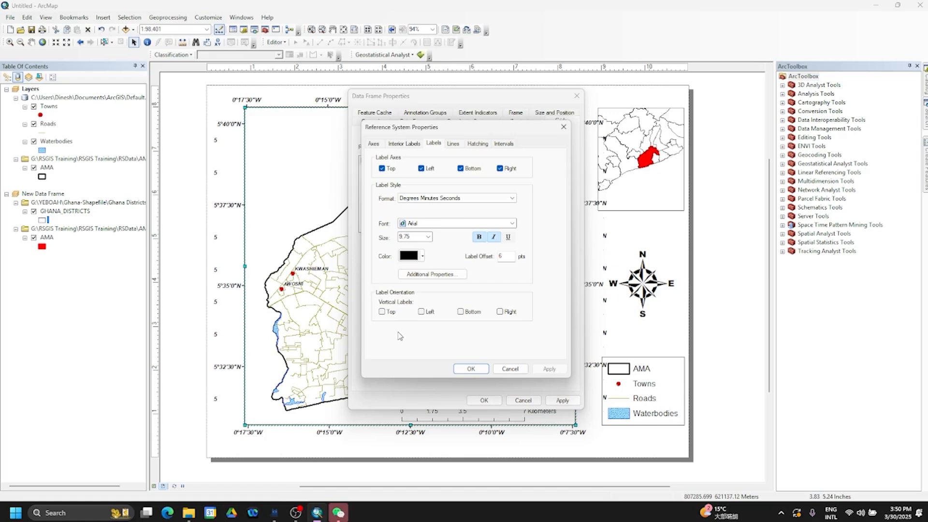
left_click(422, 312)
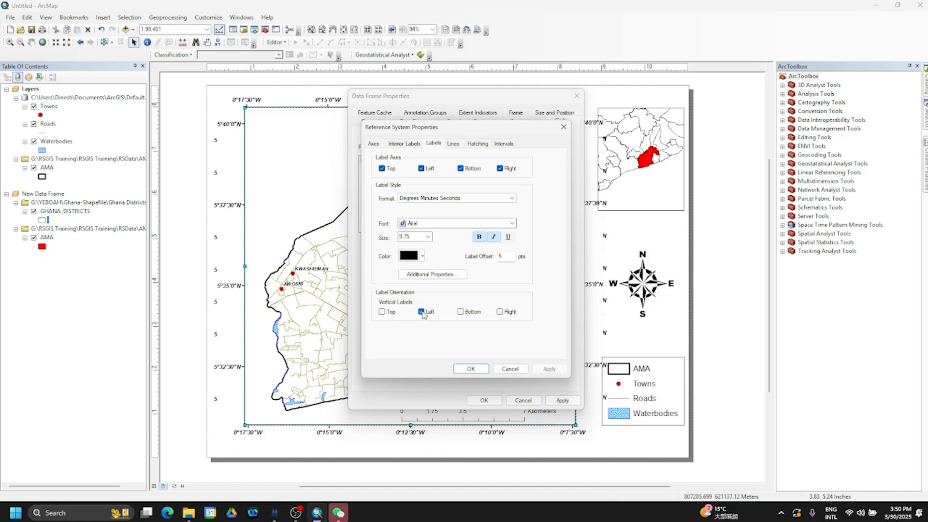
left_click(499, 312)
left_click(563, 127)
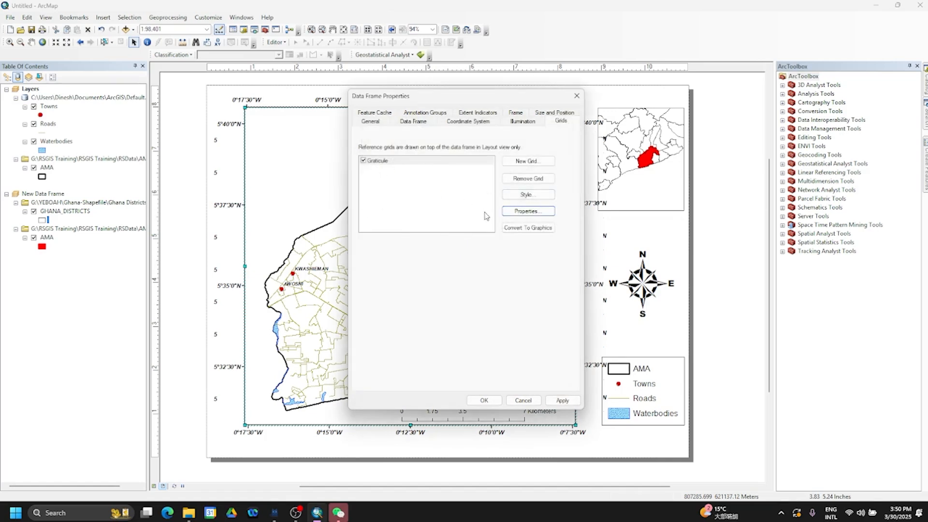
Set the graticule's left and right labels to vertical orientation, then apply the change and close the data frame properties.
left_click(519, 211)
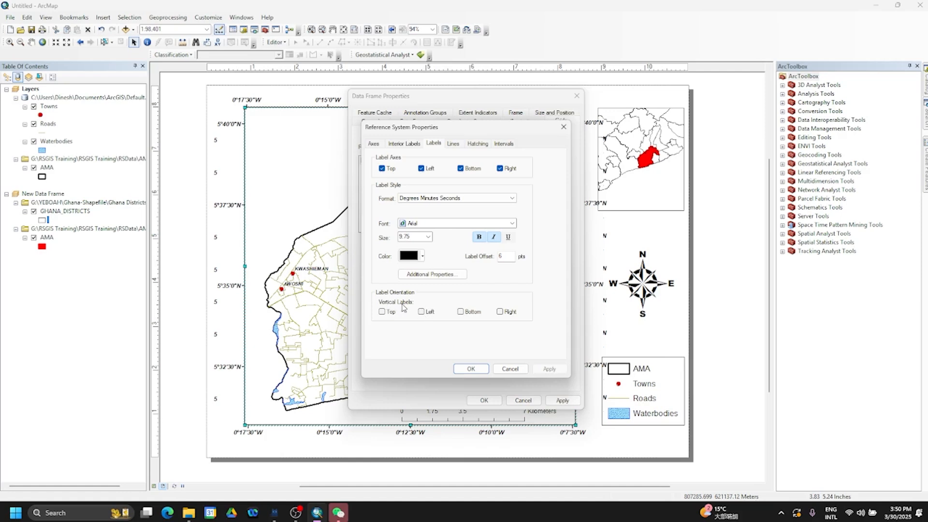
left_click(421, 312)
left_click(501, 312)
left_click(472, 369)
left_click(555, 401)
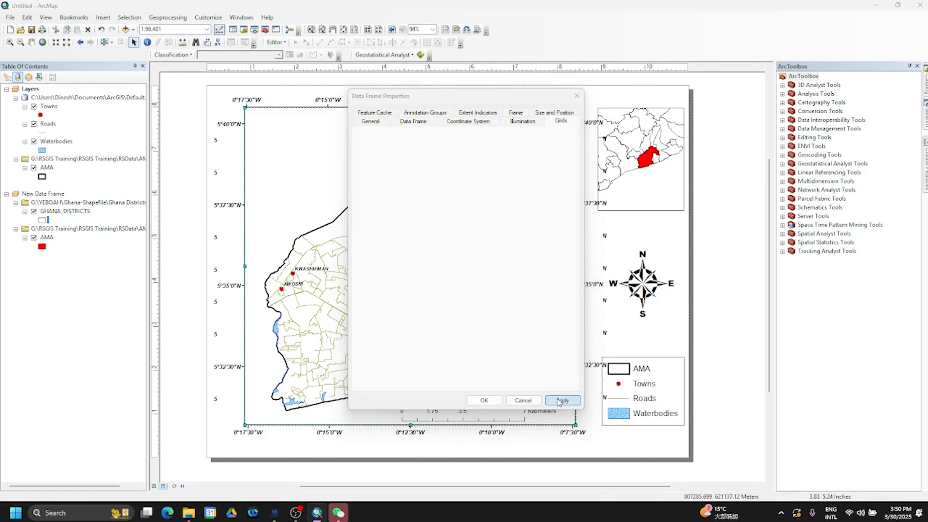
left_click(445, 278)
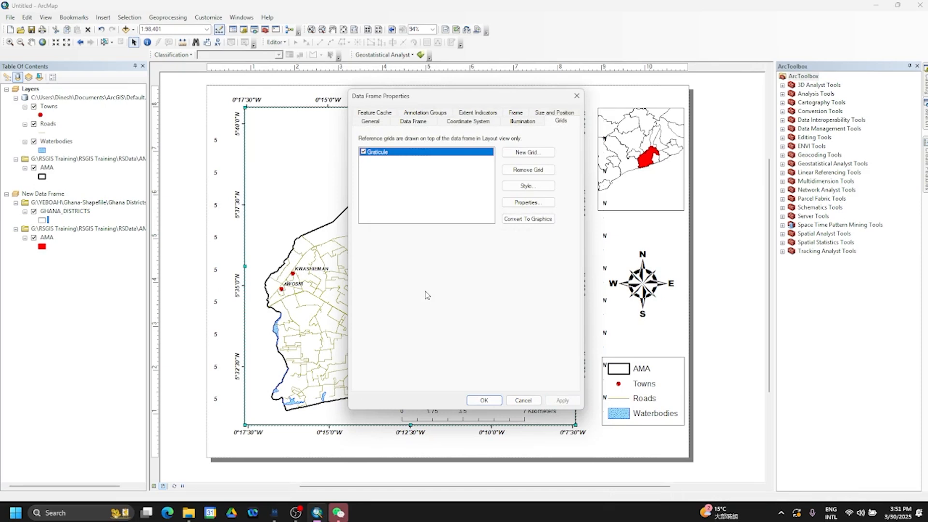
left_click(484, 400)
left_click(449, 279)
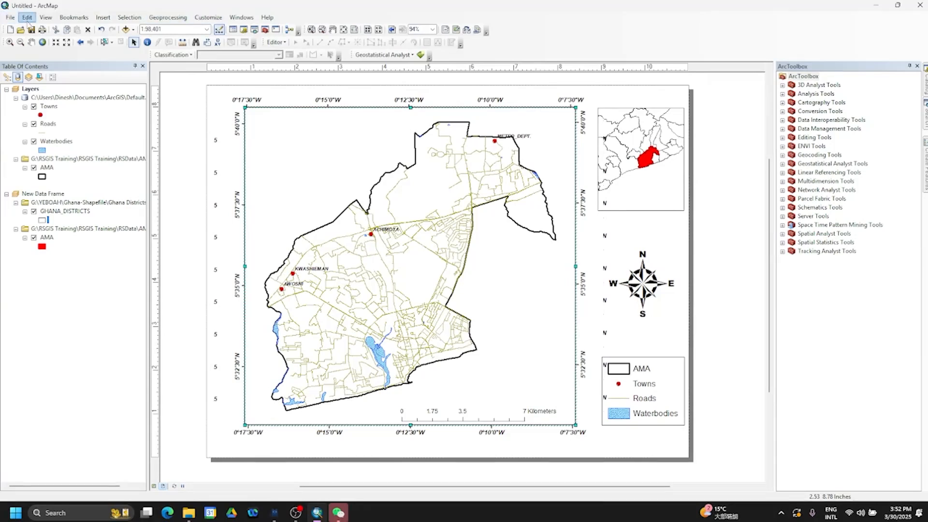
left_click(201, 19)
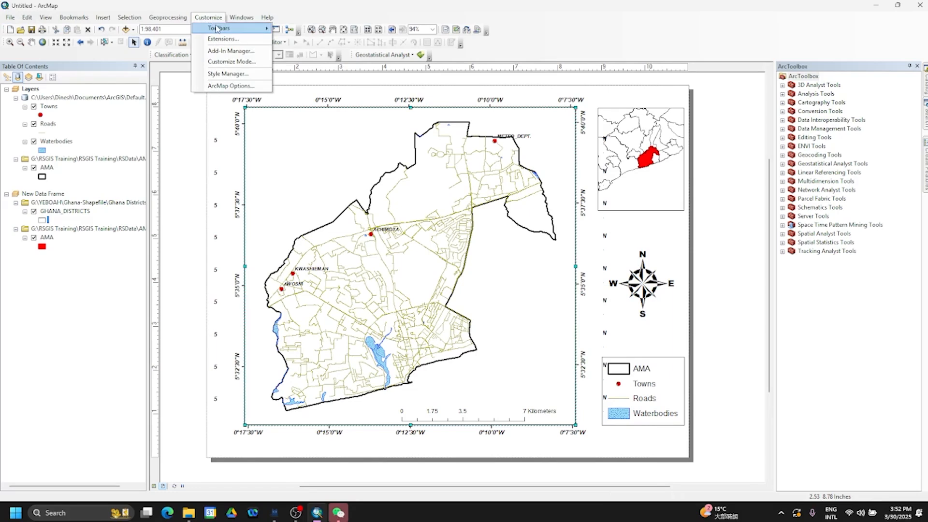
mouse_move(217, 28)
left_click(438, 6)
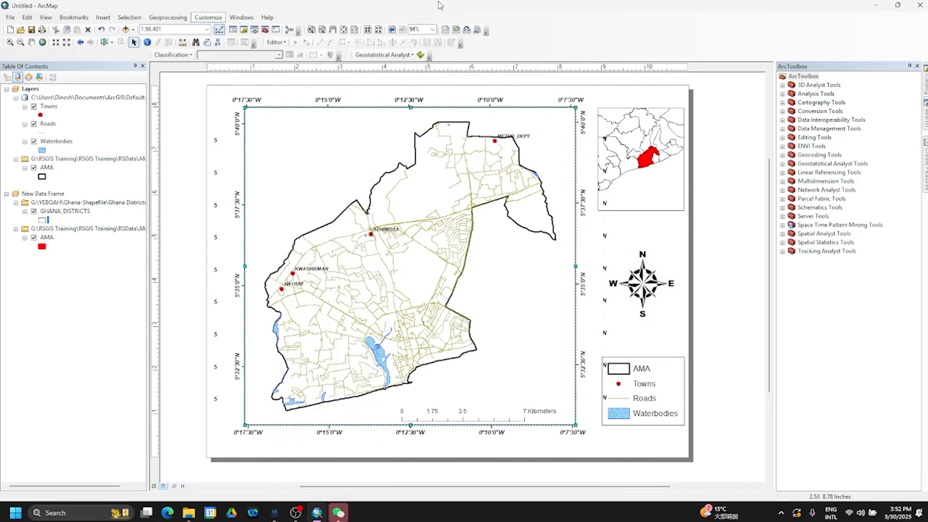
left_click(209, 19)
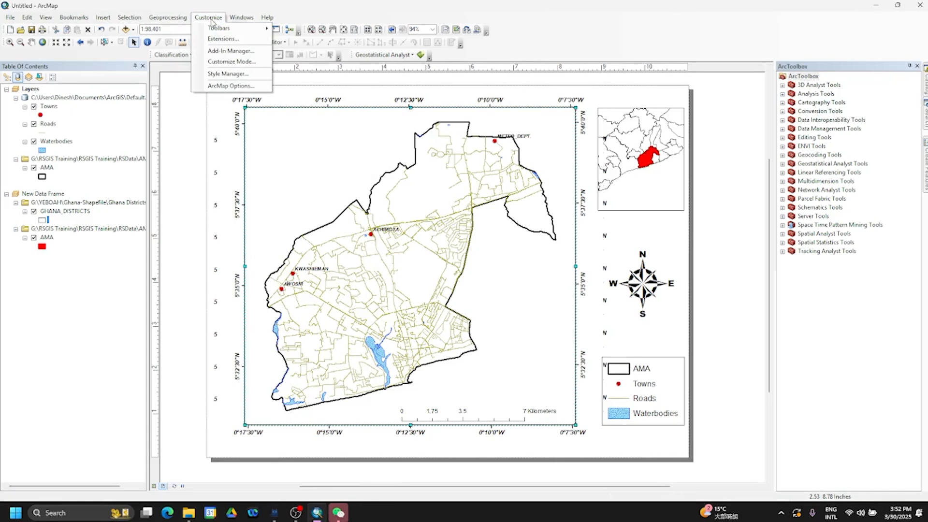
mouse_move(219, 31)
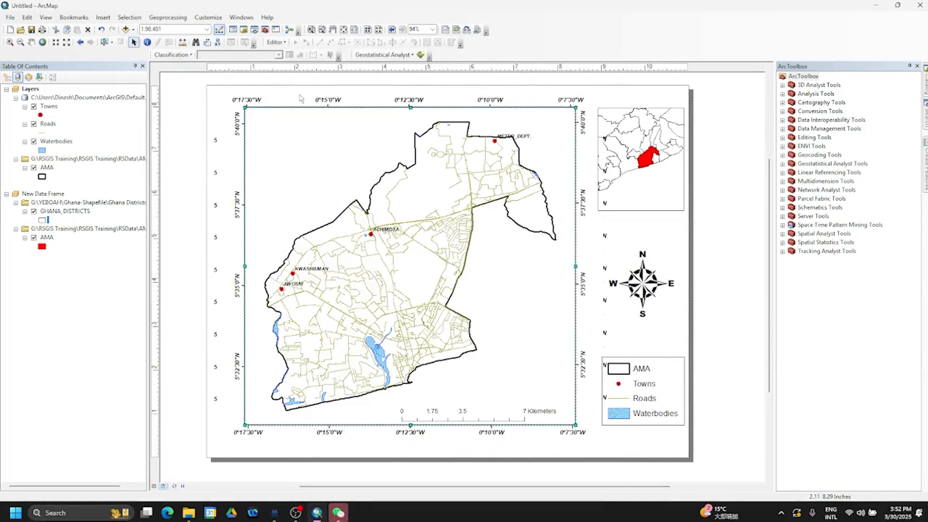
Show the Draw toolbar and dock it beside the Geostatistical Analyst toolbar.
left_click(204, 18)
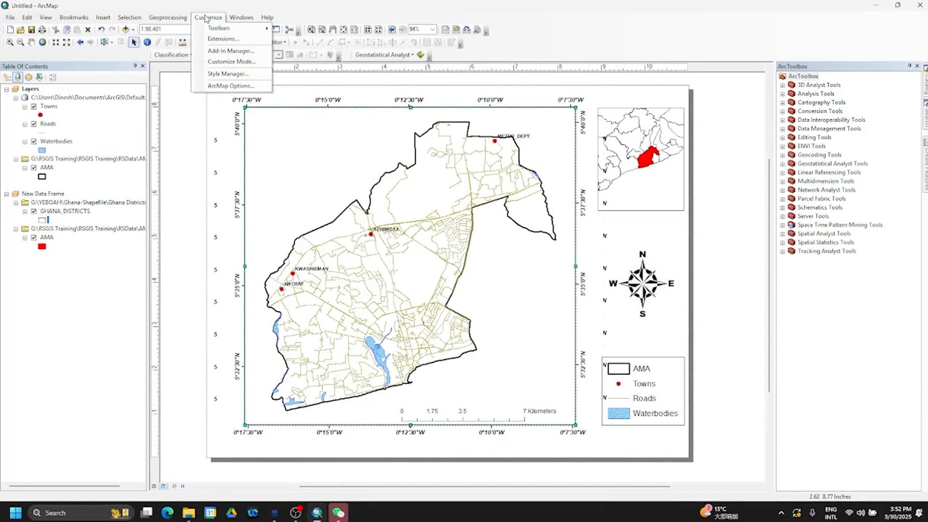
mouse_move(224, 28)
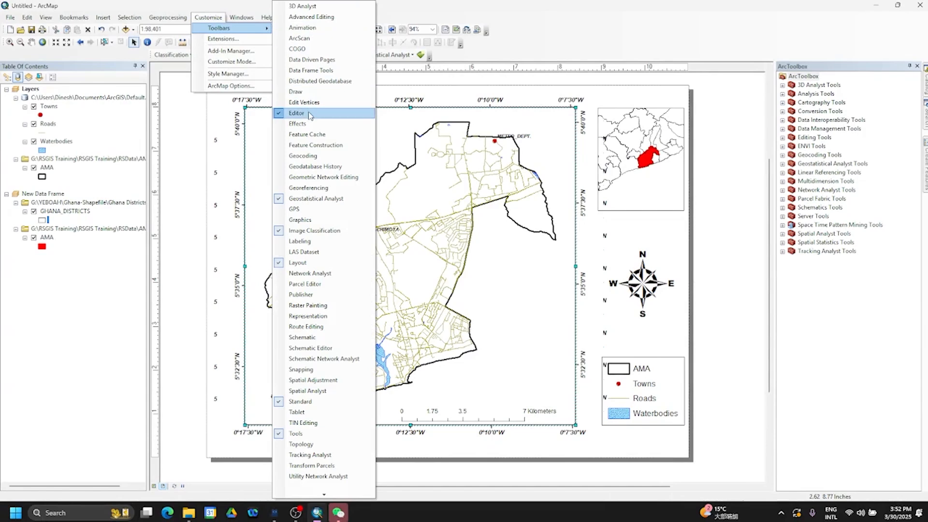
left_click(297, 93)
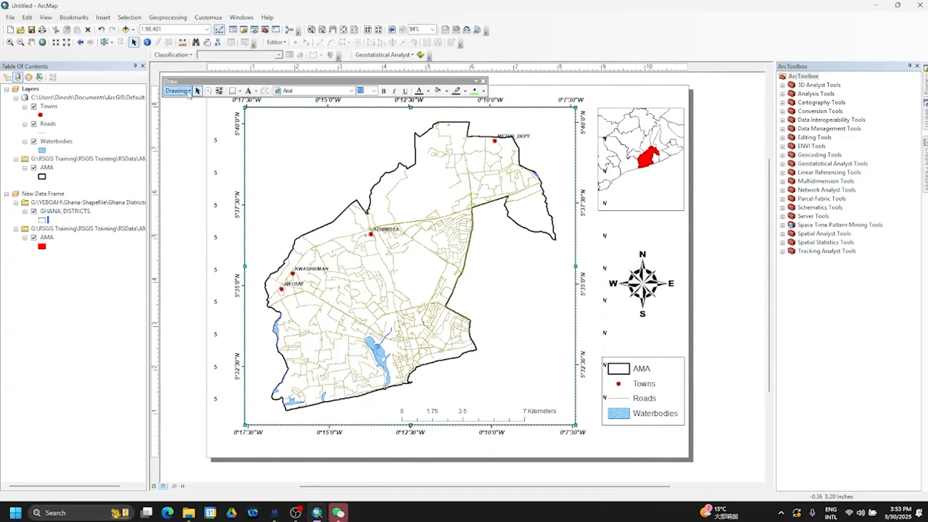
mouse_move(318, 81)
left_mouse_down()
mouse_move(386, 60)
mouse_move(448, 59)
left_mouse_up()
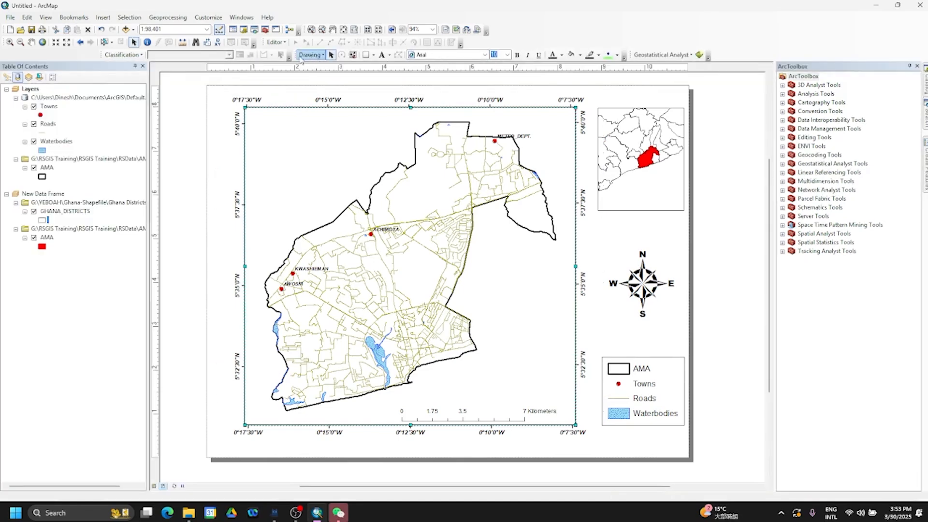
mouse_move(295, 54)
left_mouse_down()
mouse_move(293, 92)
mouse_move(407, 76)
mouse_move(428, 60)
left_mouse_up()
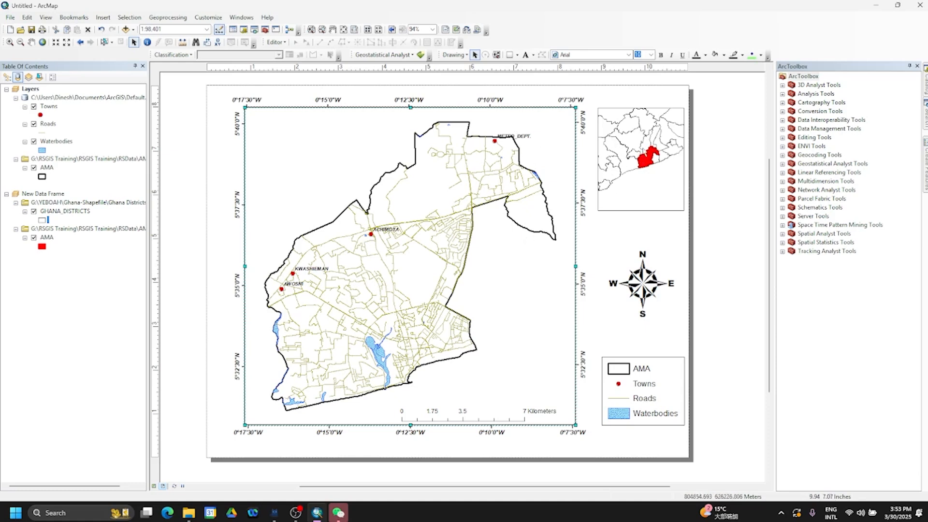
Draw a rectangle about 0.78 by 0.58 inches over the red AMA area in the inset map, then delete it.
left_click(509, 55)
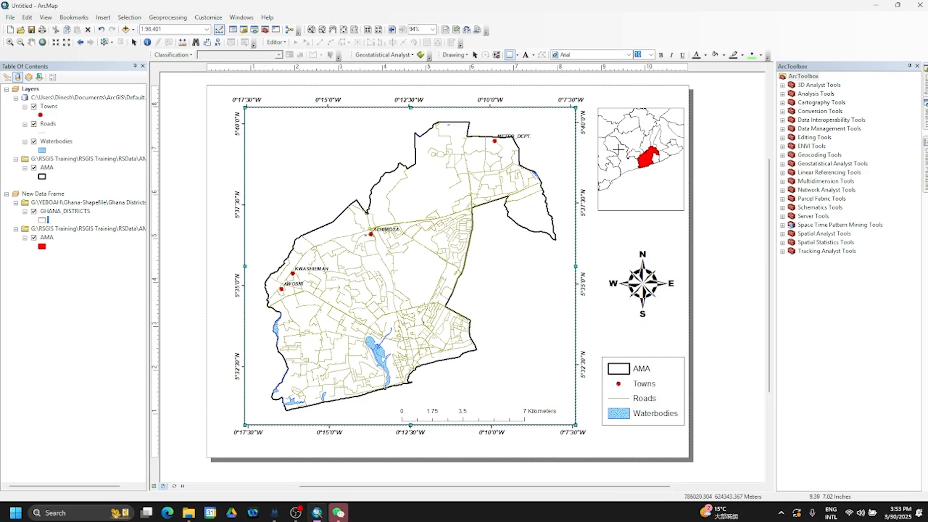
left_click_drag(630, 144, 663, 170)
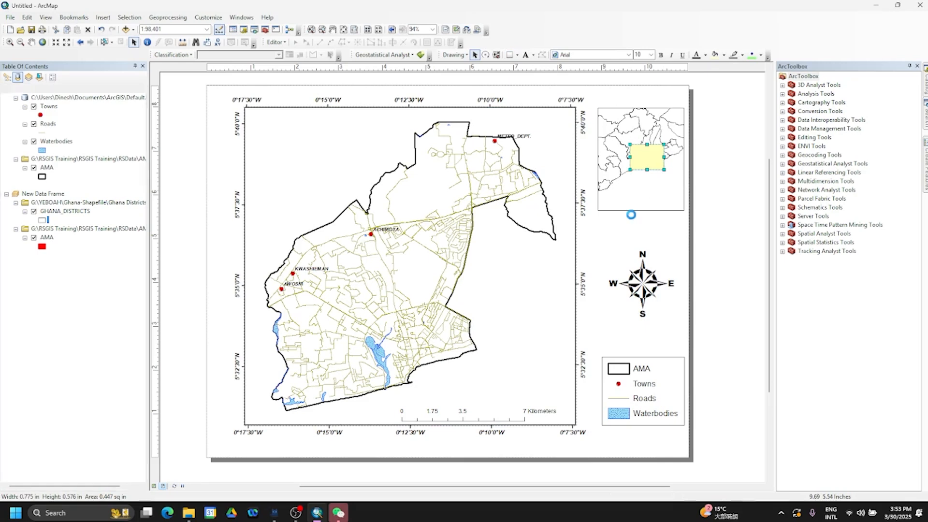
key("Delete")
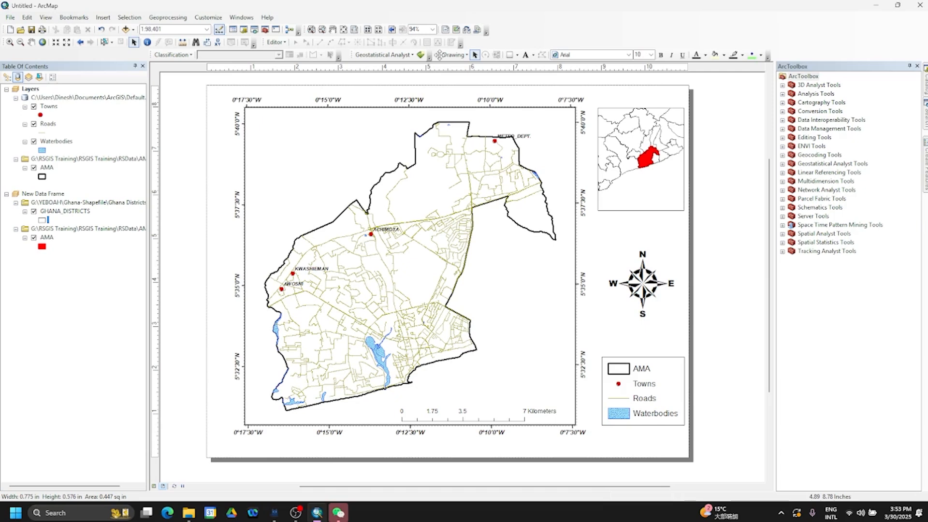
Undock the Draw toolbar and close it.
left_click_drag(438, 54, 440, 108)
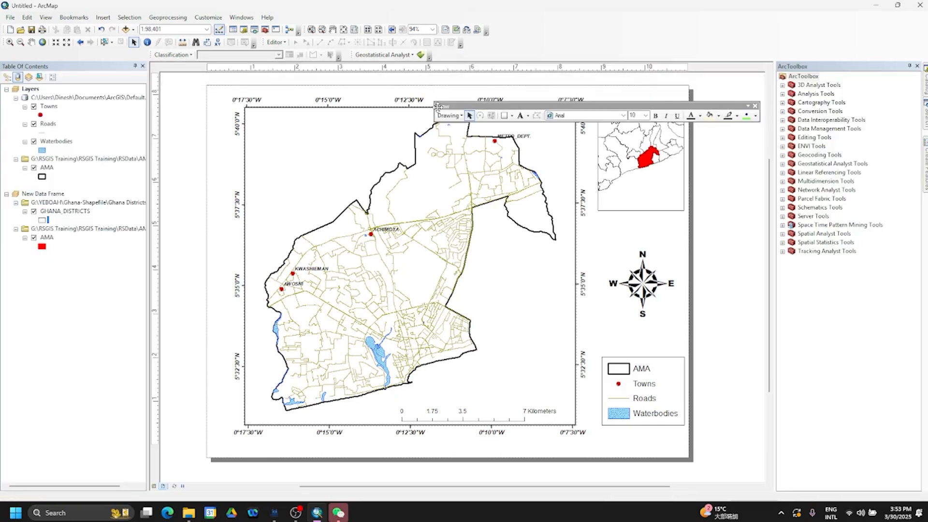
left_click(757, 105)
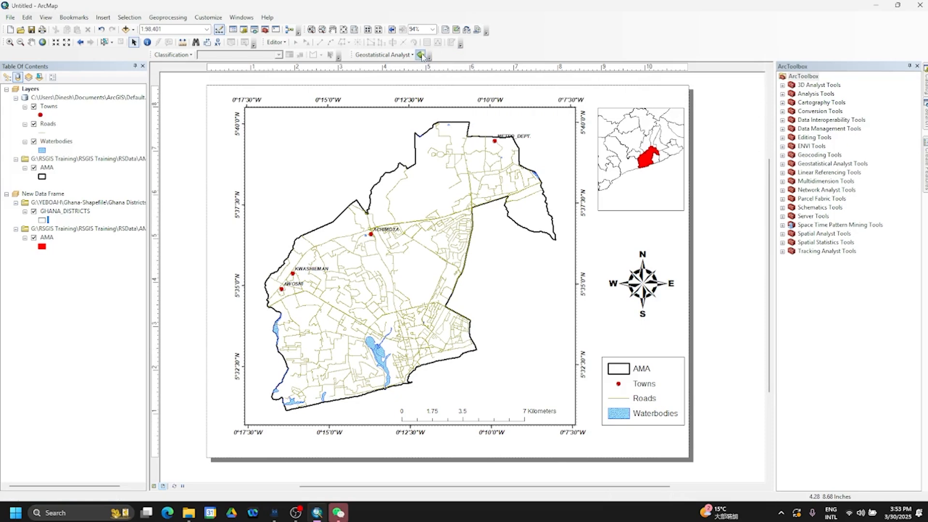
Show the Draw toolbar again, docked beside Geostatistical Analyst, and activate its Rectangle tool.
left_click(210, 18)
mouse_move(220, 29)
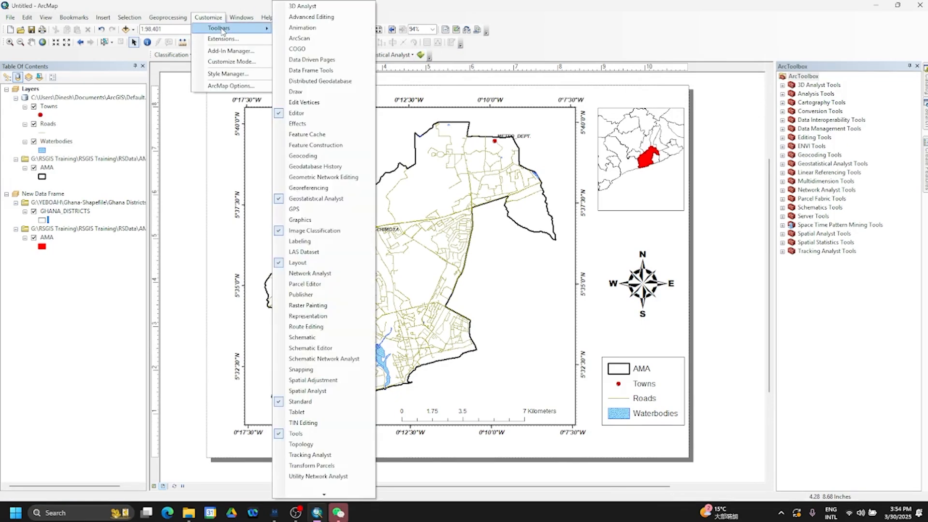
left_click(292, 92)
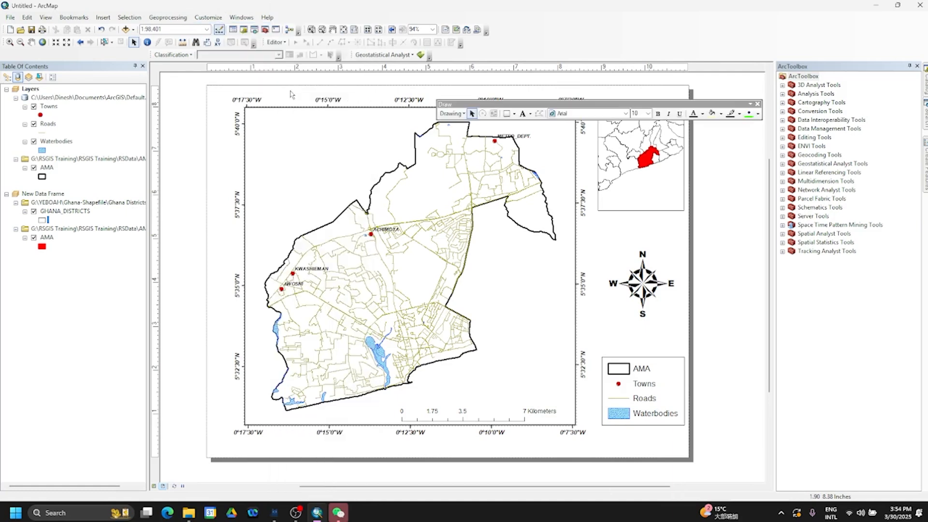
mouse_move(494, 103)
left_mouse_down()
mouse_move(414, 95)
mouse_move(493, 53)
left_mouse_up()
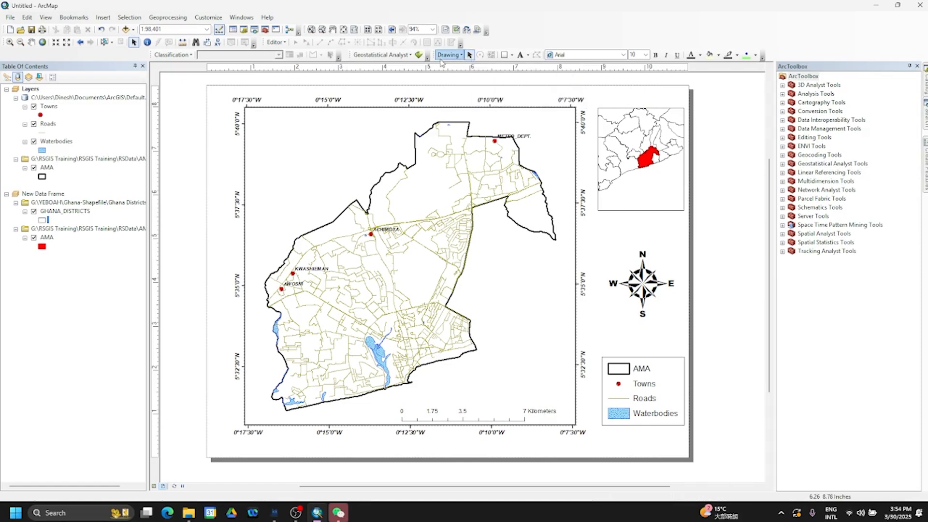
left_click(505, 55)
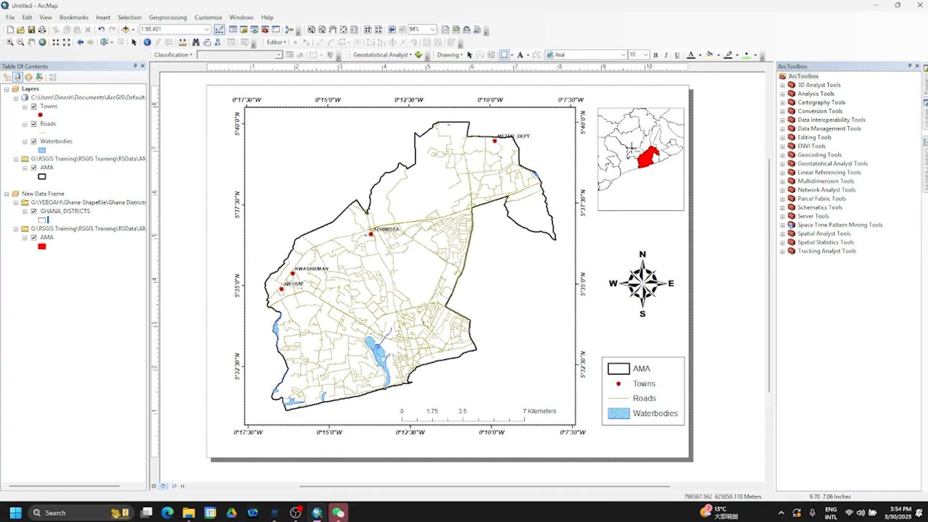
Draw a rectangle about 0.96 by 0.54 inches over the red AMA area in the inset, with no fill and a magenta outline.
mouse_move(631, 146)
left_mouse_down()
mouse_move(683, 178)
mouse_move(647, 151)
left_mouse_up()
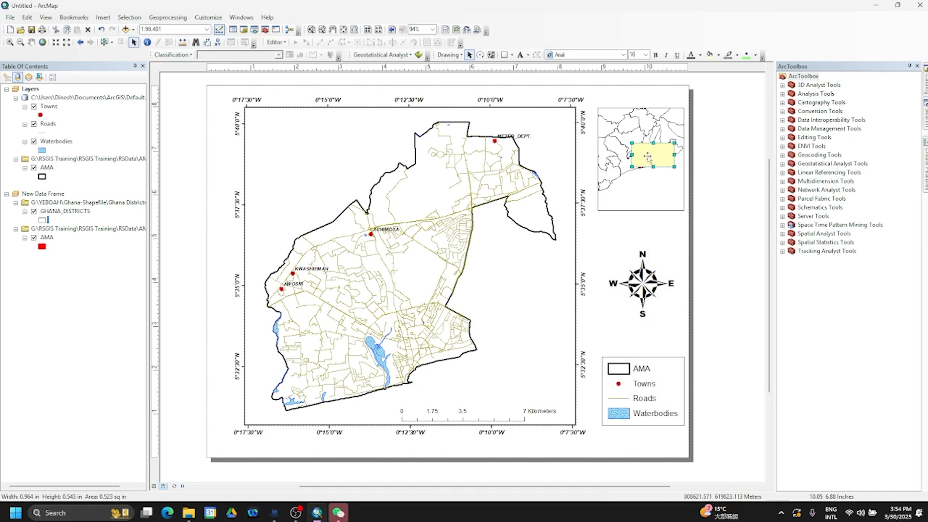
right_click(649, 157)
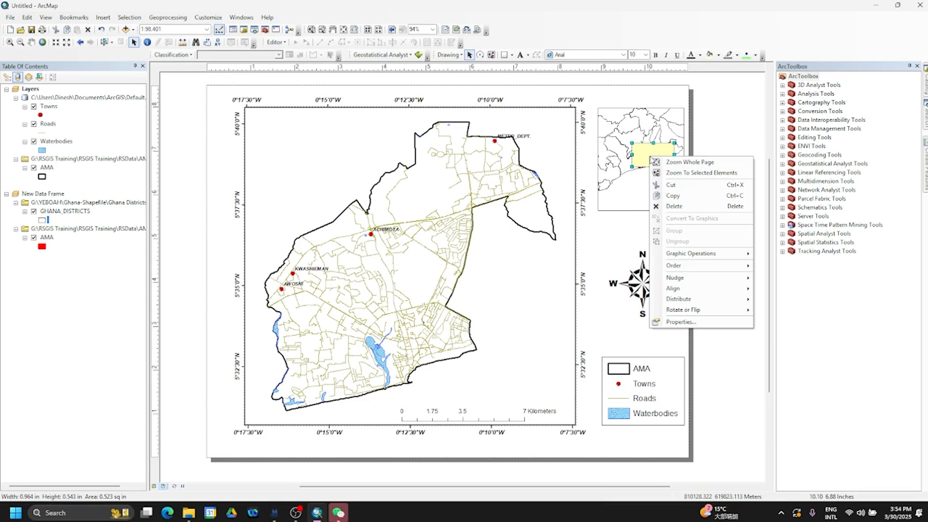
left_click(685, 322)
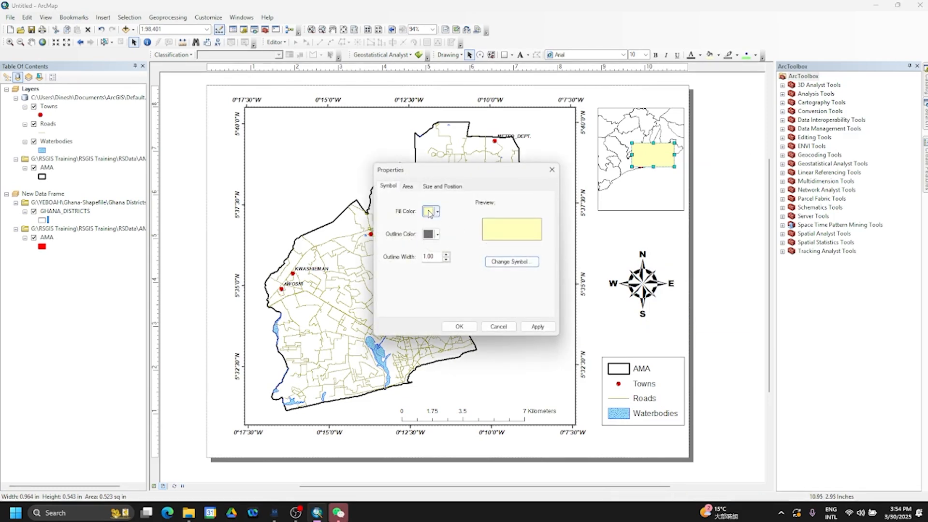
left_click(437, 213)
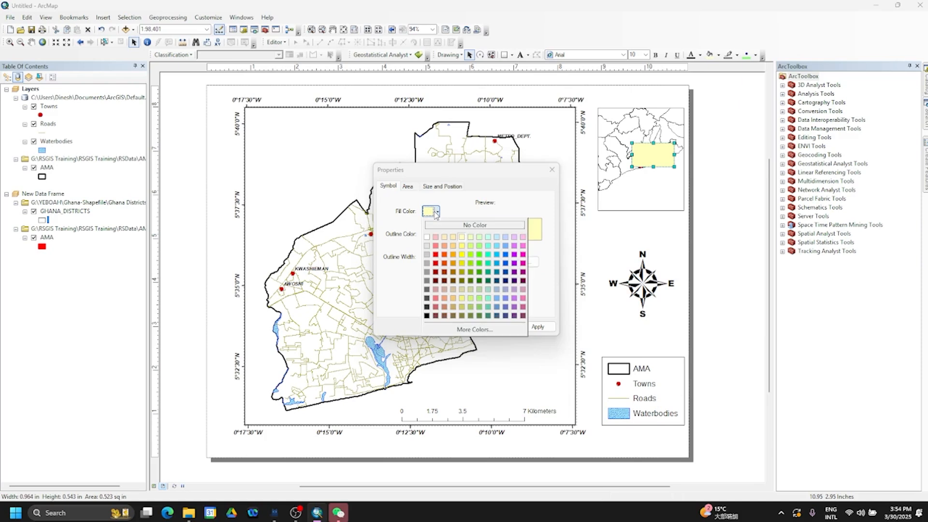
left_click(437, 226)
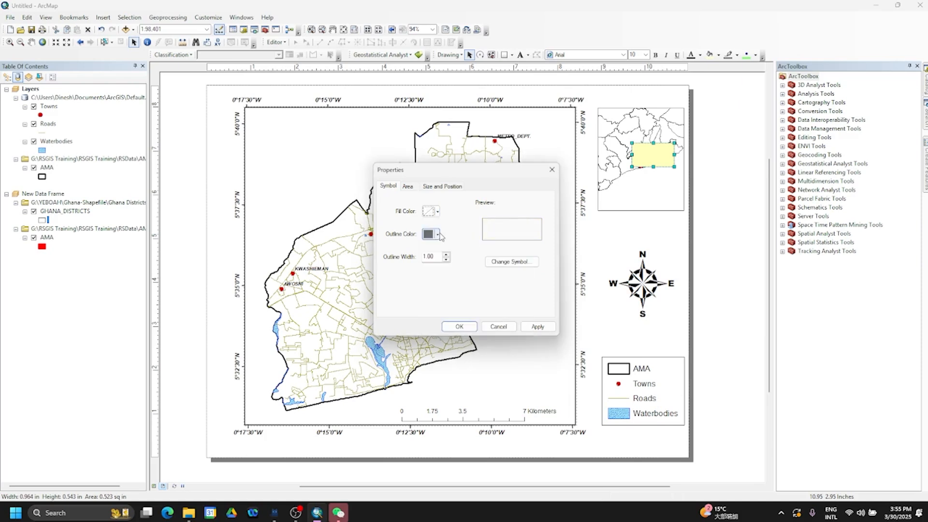
left_click(438, 235)
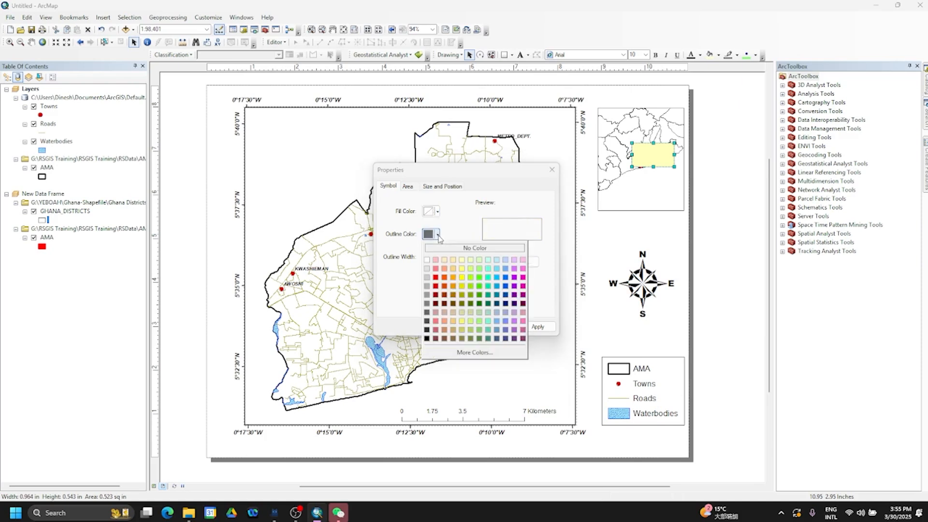
left_click(522, 277)
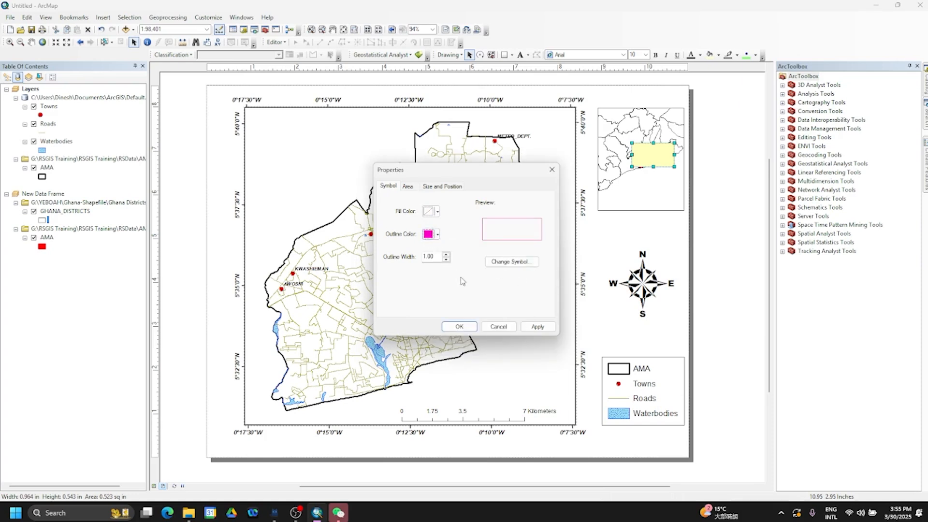
left_click(535, 328)
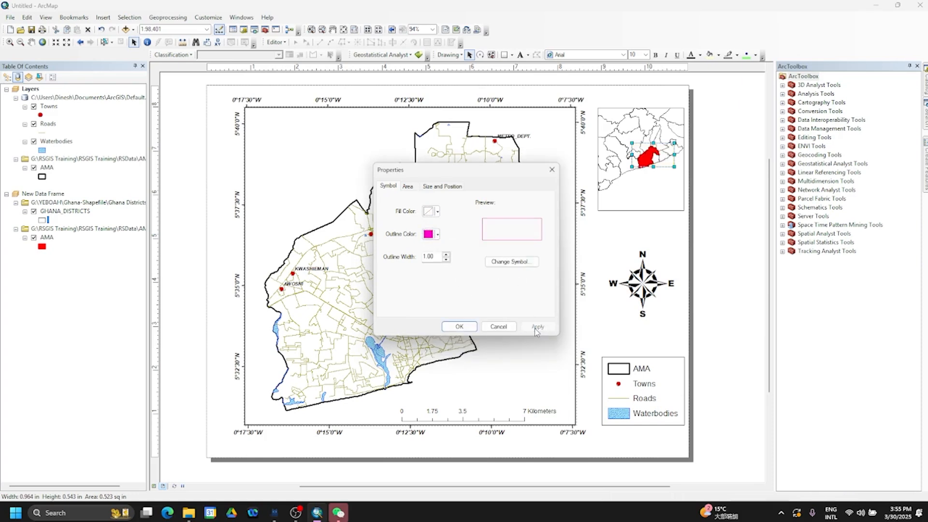
left_click(459, 326)
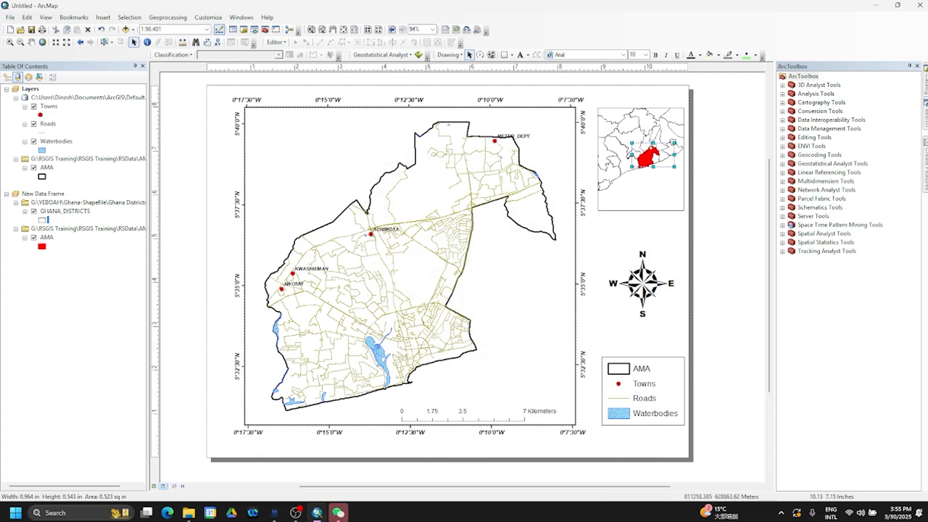
Narrow the magenta rectangle around the AMA area in the inset, then delete it.
mouse_move(674, 155)
left_mouse_down()
mouse_move(649, 160)
mouse_move(648, 142)
left_mouse_up()
left_click(687, 253)
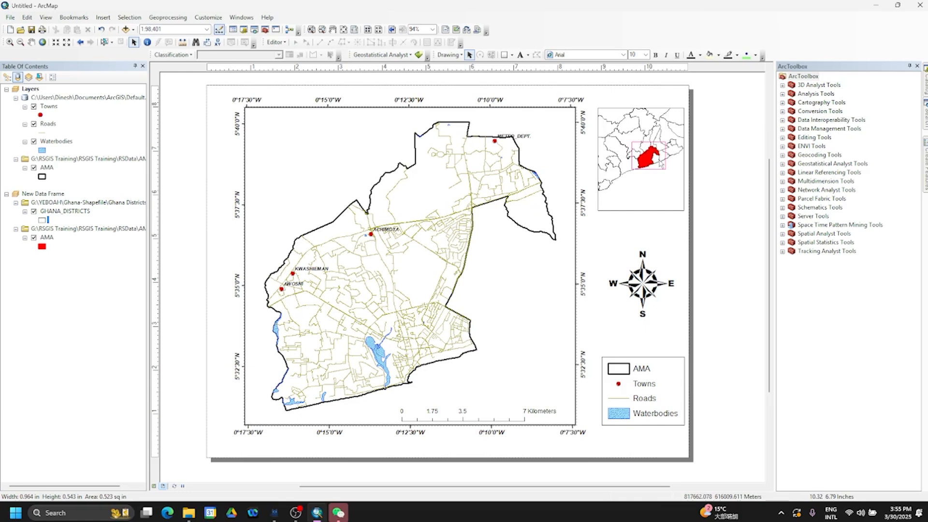
left_click(647, 159)
key("Delete")
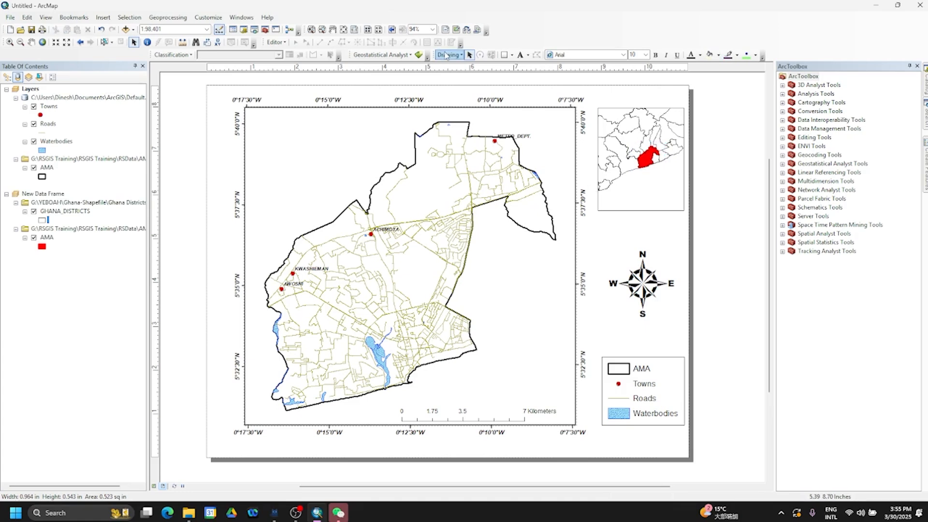
Draw a rectangle about 0.73 by 0.65 inches around the red AMA area in the inset, with no fill and a magenta outline.
left_click(504, 55)
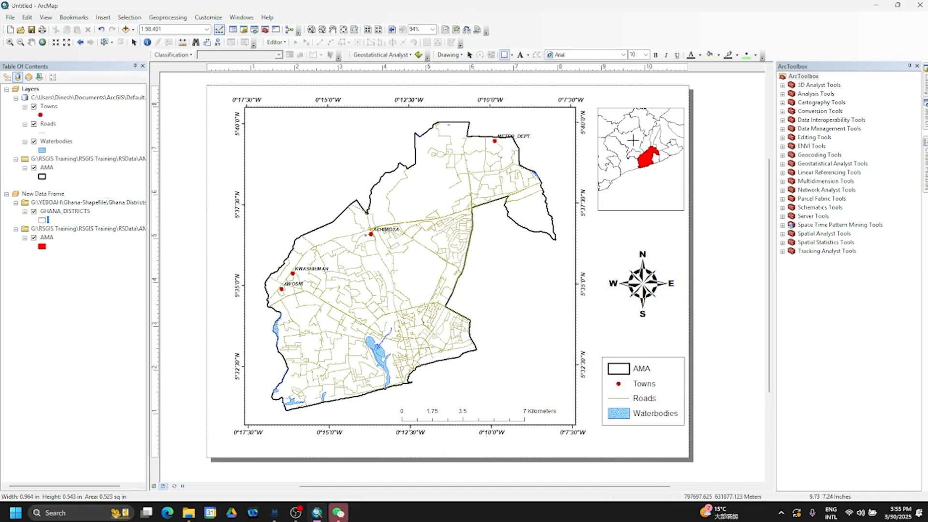
left_click_drag(633, 141, 665, 170)
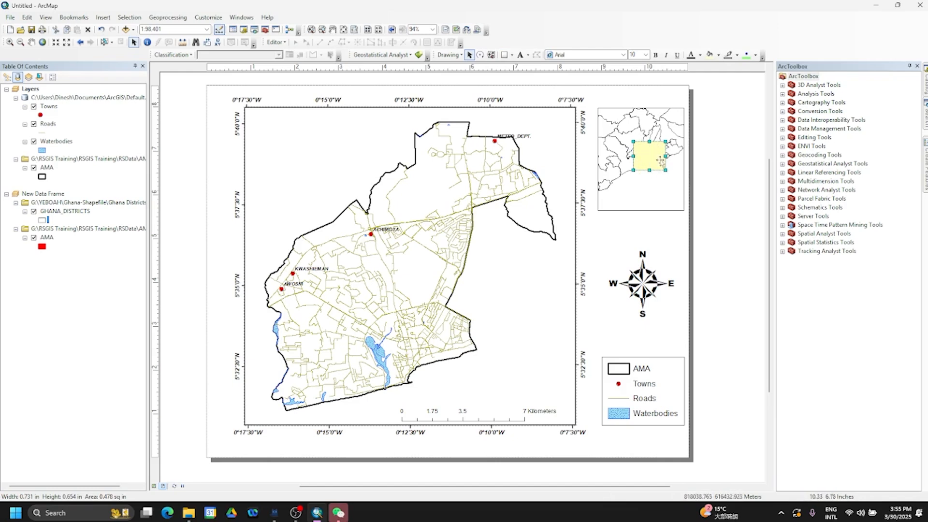
right_click(651, 155)
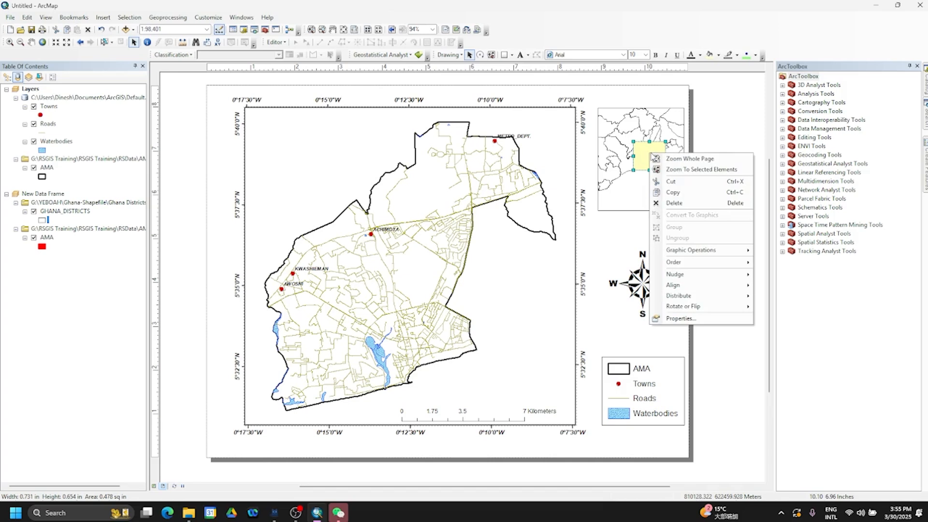
left_click(678, 319)
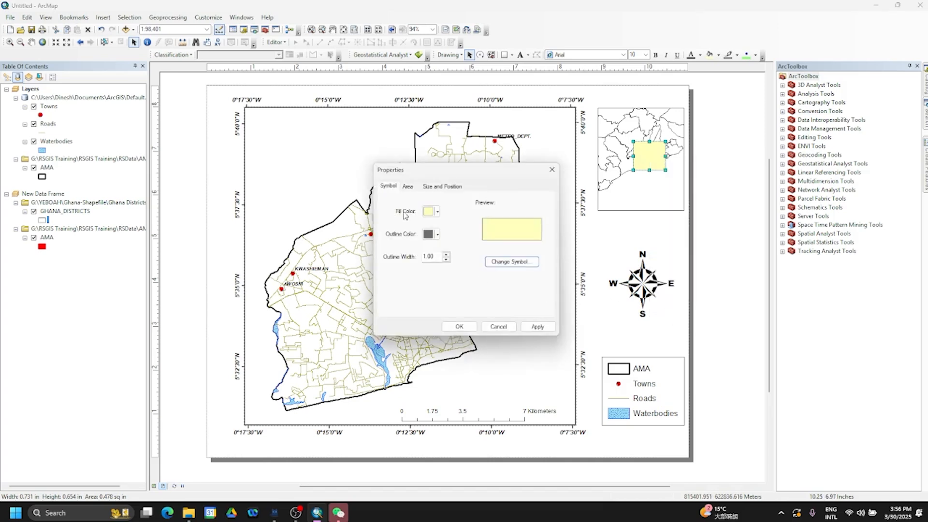
left_click(387, 184)
left_click(437, 213)
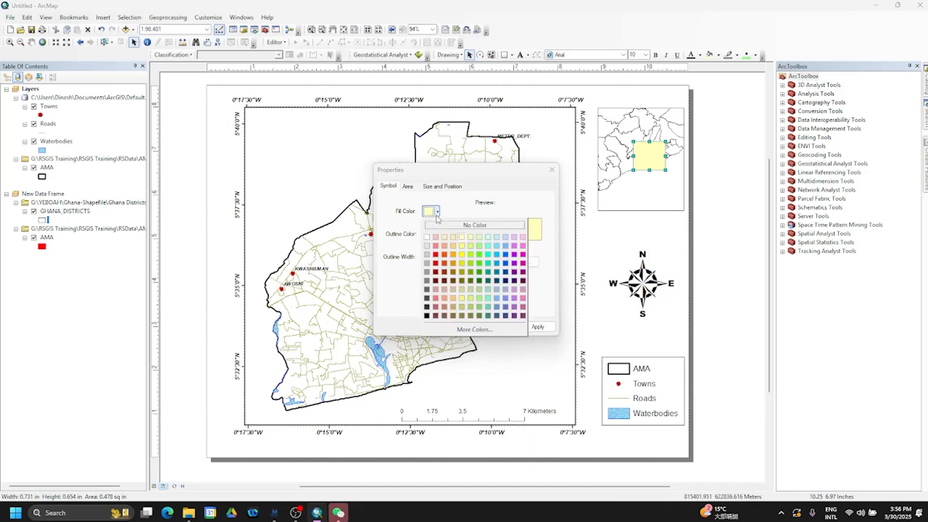
left_click(445, 225)
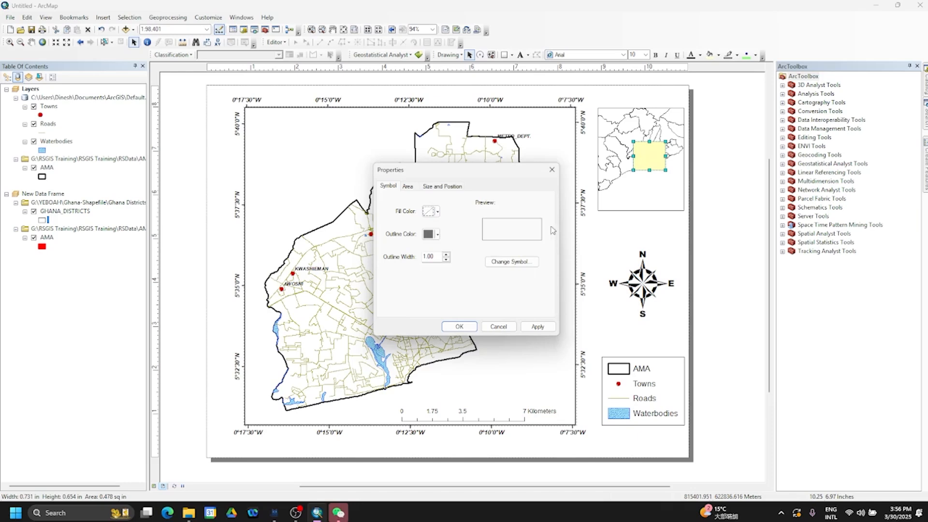
left_click(437, 235)
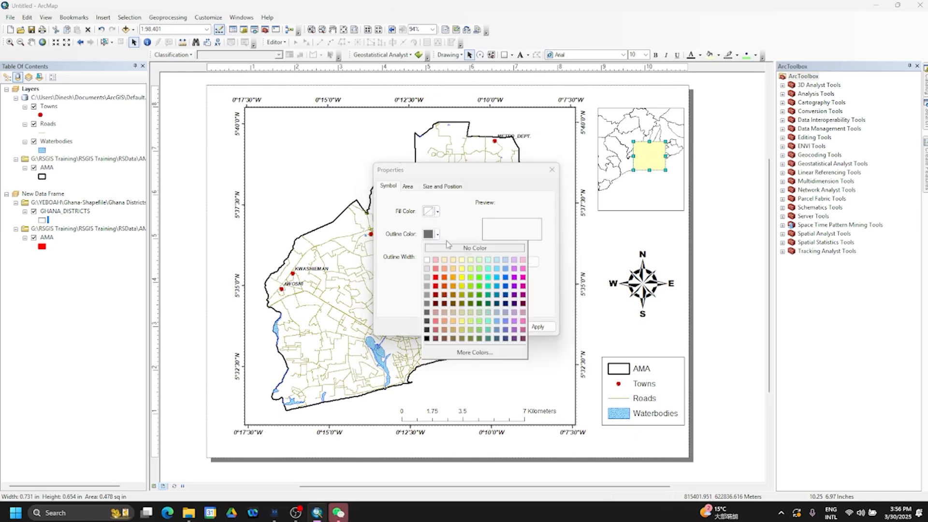
left_click(522, 276)
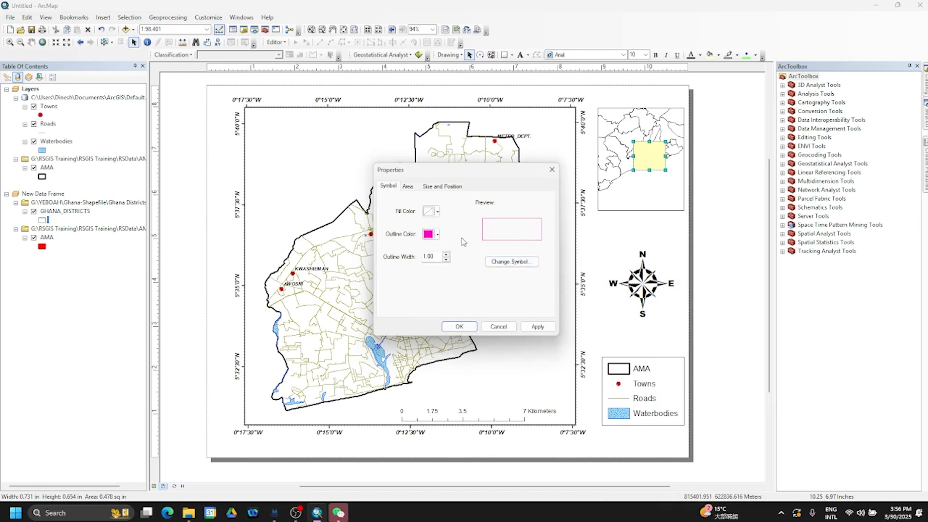
left_click(537, 327)
left_click(461, 327)
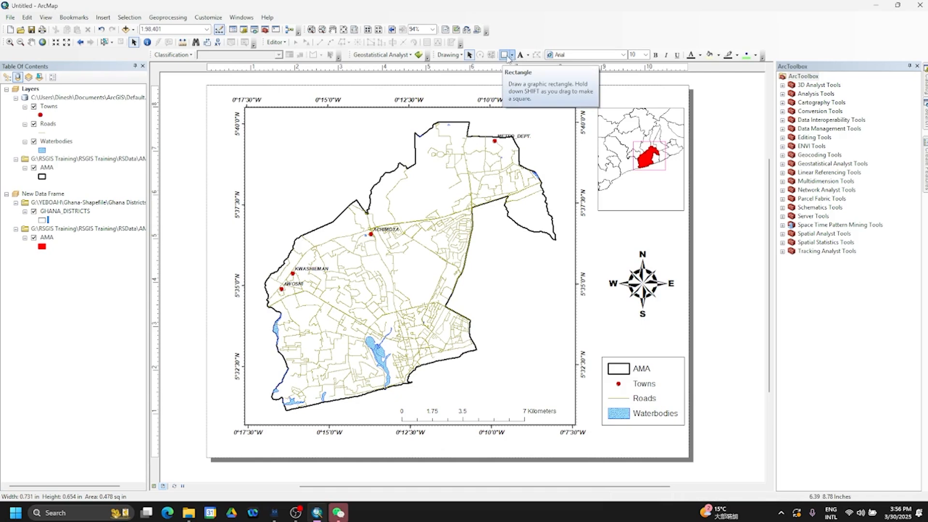
left_click(513, 55)
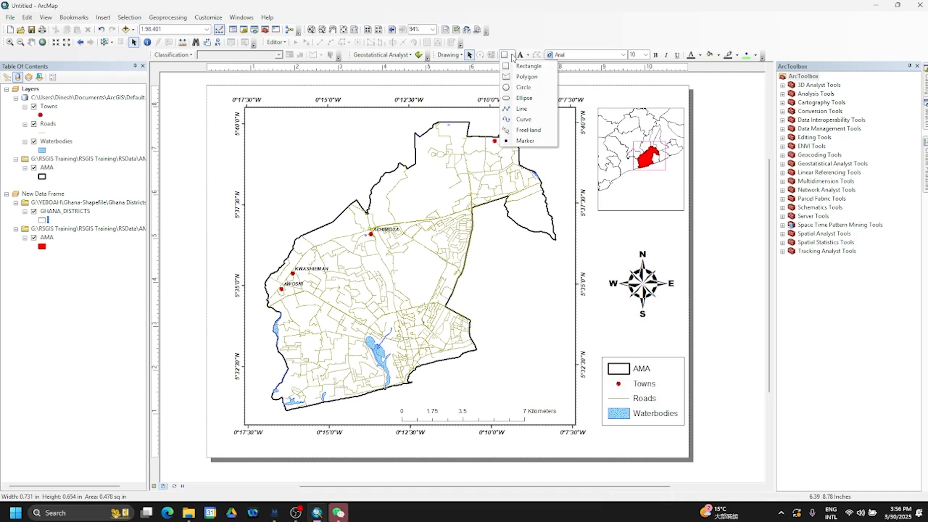
left_click(512, 56)
left_click(512, 56)
left_click(513, 56)
left_click(513, 56)
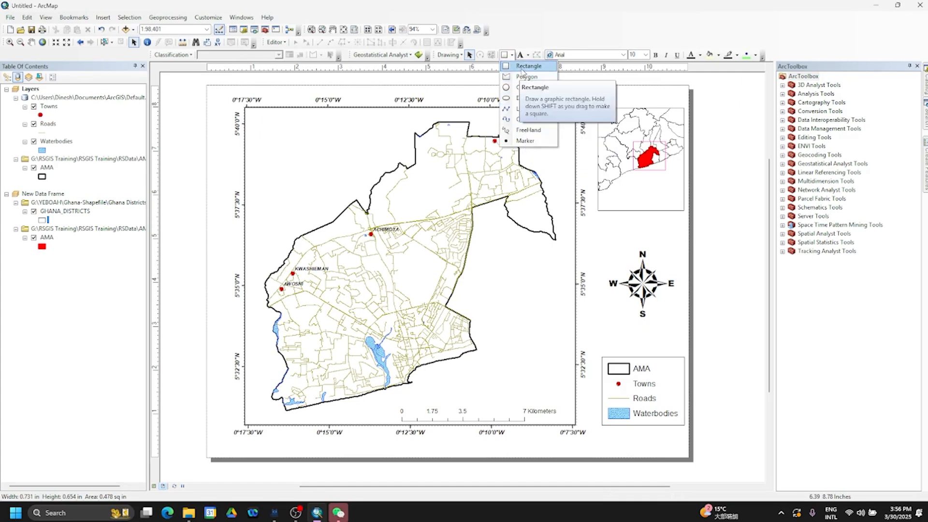
left_click(523, 107)
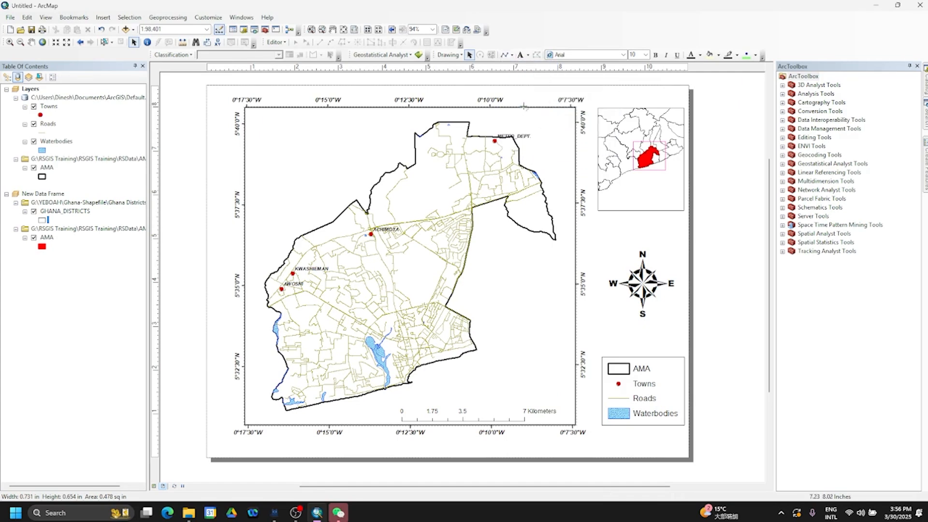
left_click(505, 57)
left_click(513, 57)
left_click(521, 69)
Draw a straight line about 2.2 inches long from the main map frame's upper-right corner to the magenta rectangle's upper-right corner.
left_click(512, 57)
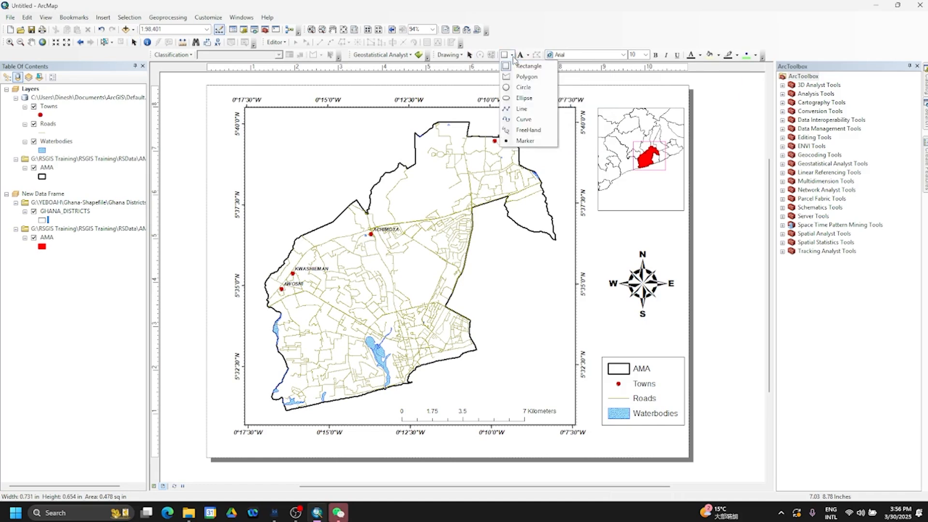
left_click(521, 108)
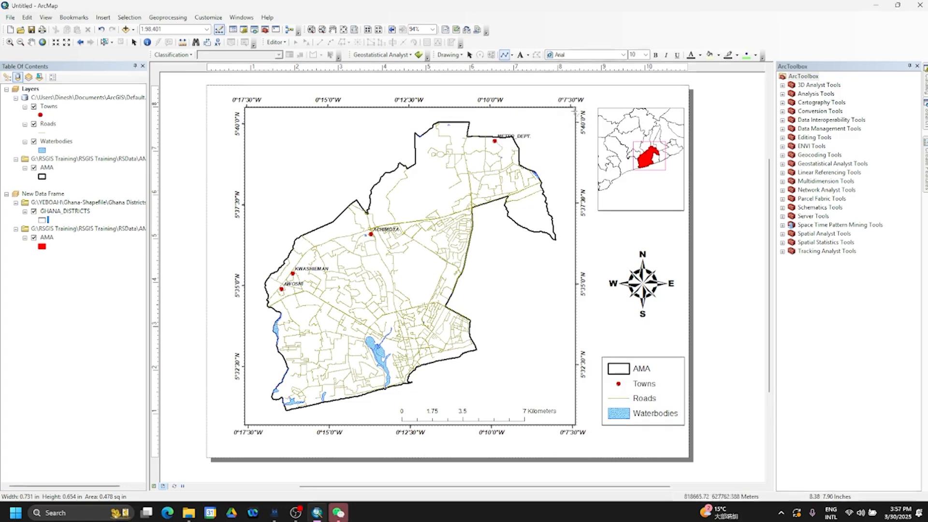
left_click(576, 106)
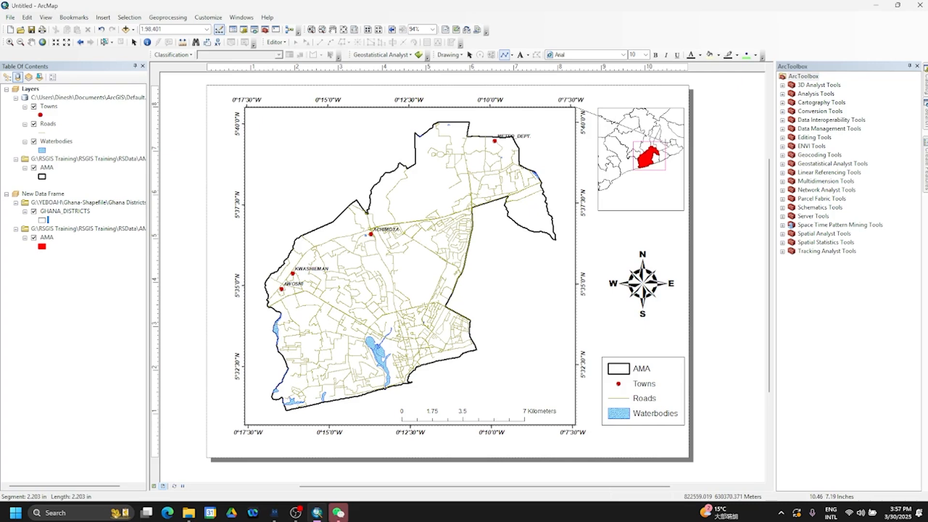
double_click(573, 125)
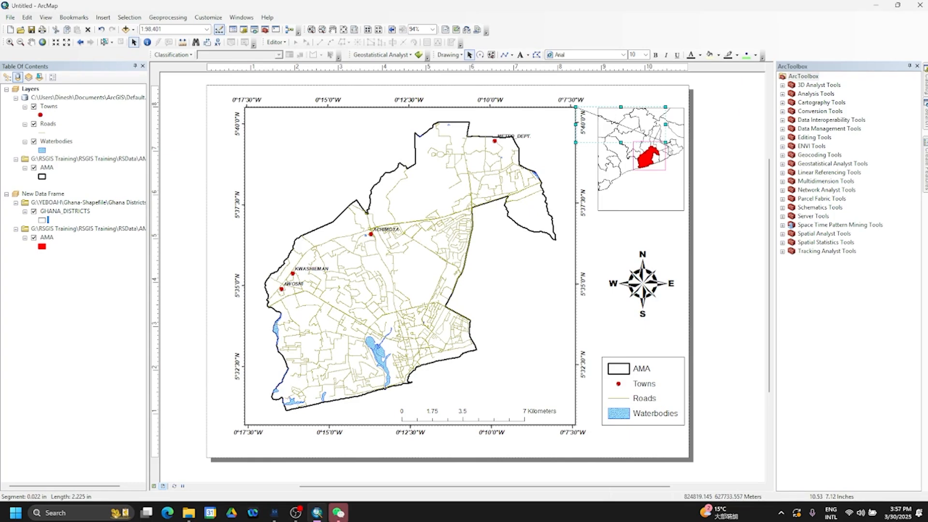
Draw a line about 6.16 inches long from the main map frame's lower-right corner to the magenta rectangle's lower-right corner, then delete it.
left_click(503, 55)
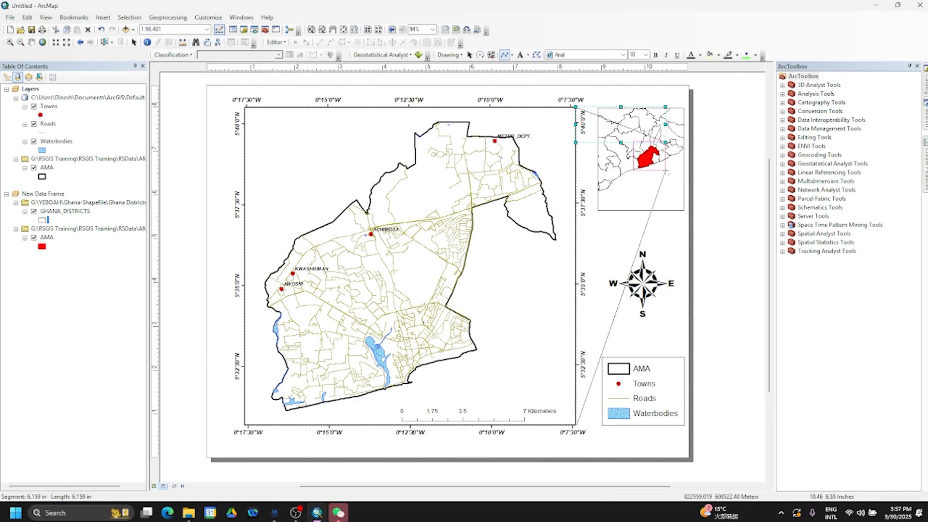
double_click(666, 170)
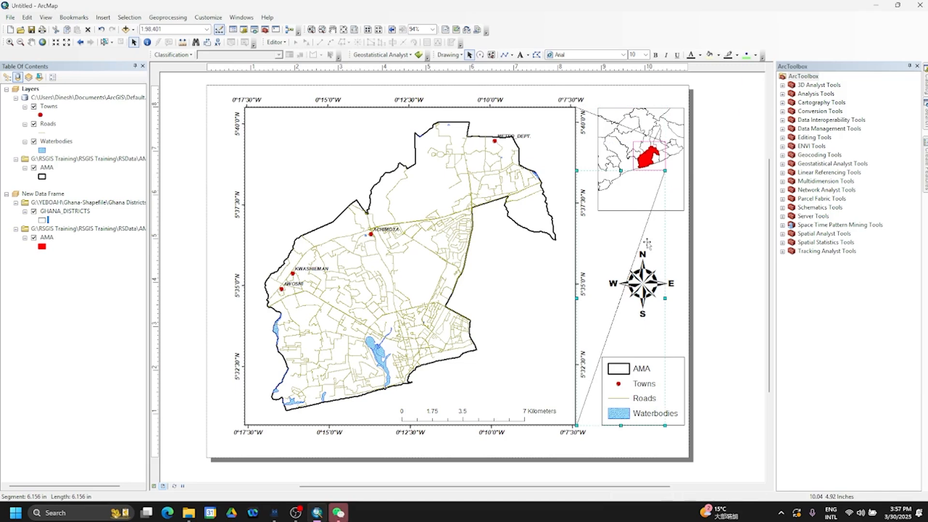
left_click(706, 348)
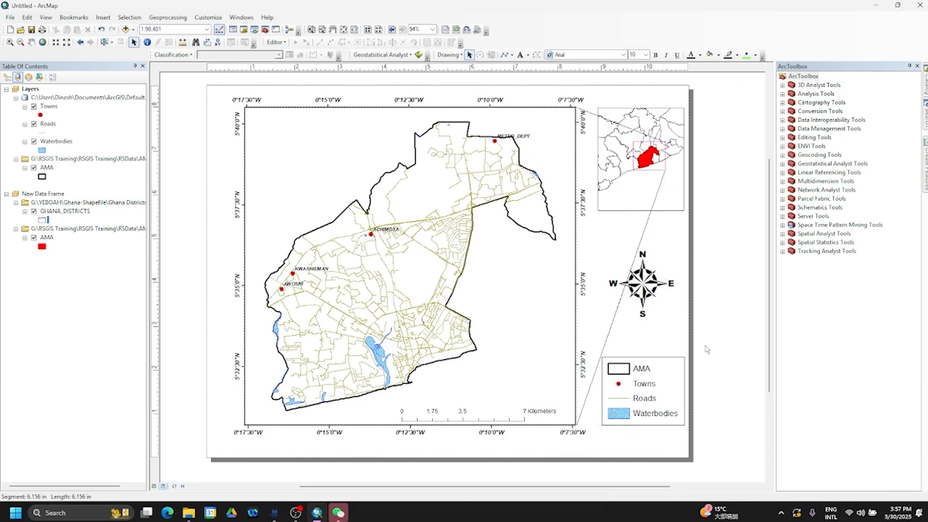
left_click(646, 226)
key("Delete")
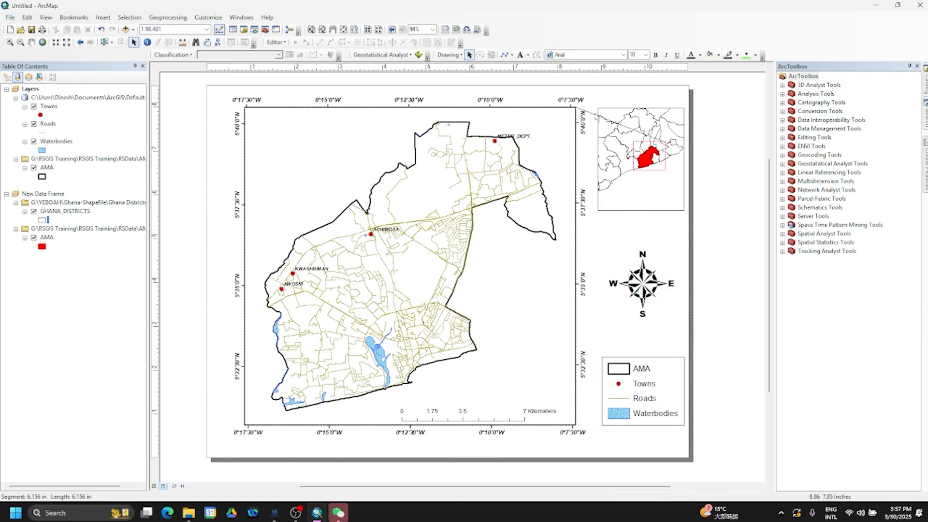
Redraw the upper connector line, about 2.2 inches long, from the main map frame's upper-right corner to the magenta rectangle's upper-right corner.
key("Escape")
left_click(512, 55)
left_click(514, 74)
left_click(512, 56)
left_click(528, 109)
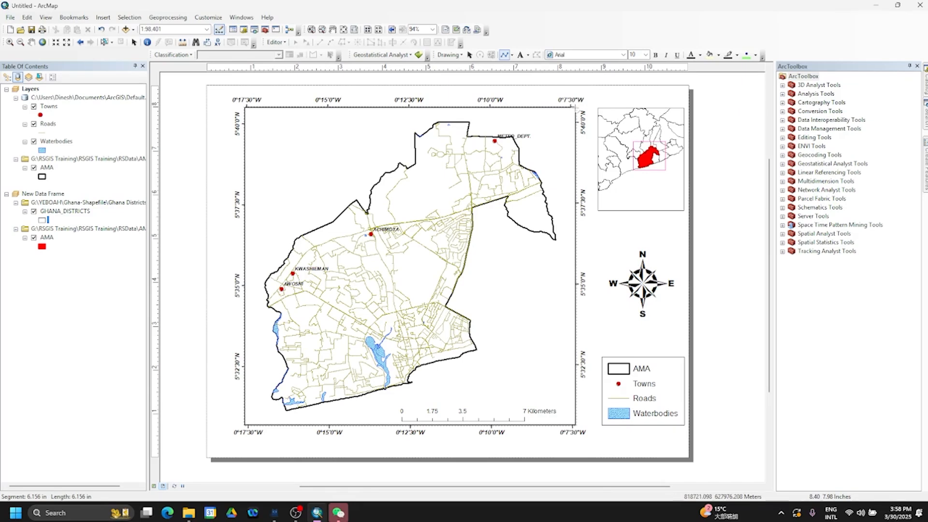
left_click(575, 108)
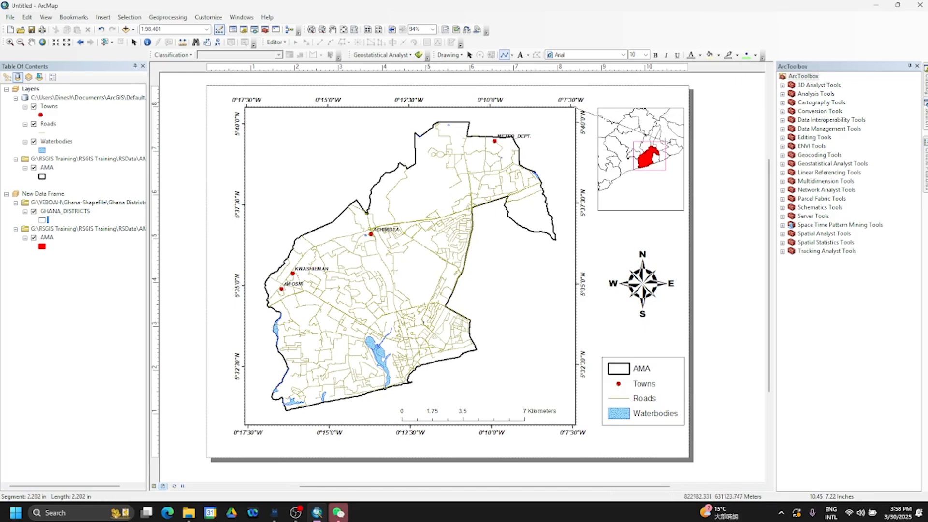
double_click(664, 141)
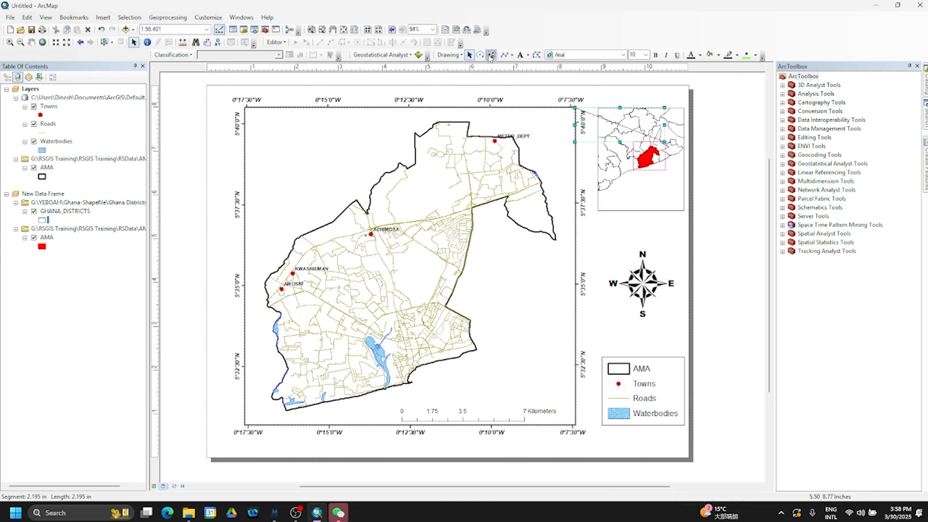
Draw a line about 6.17 inches long from the main map frame's lower-right corner to the magenta rectangle's lower-right corner.
left_click(504, 55)
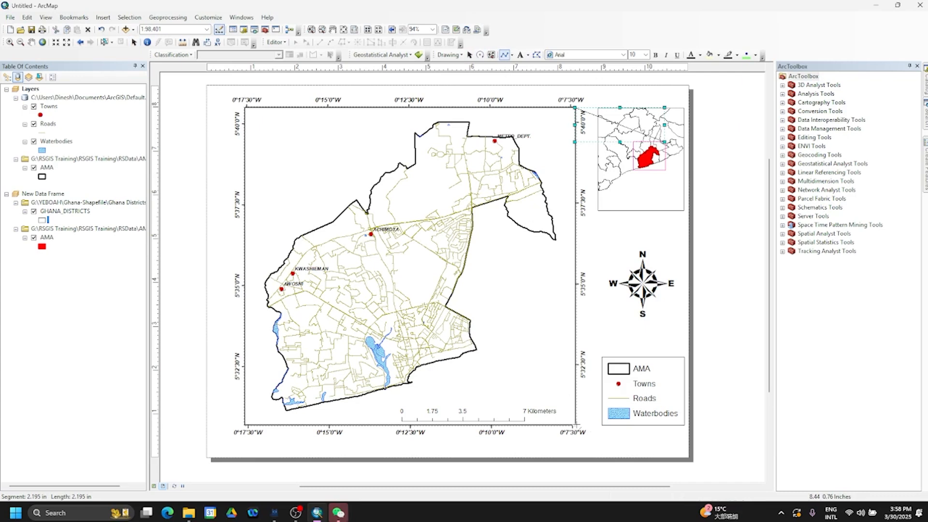
left_click(575, 424)
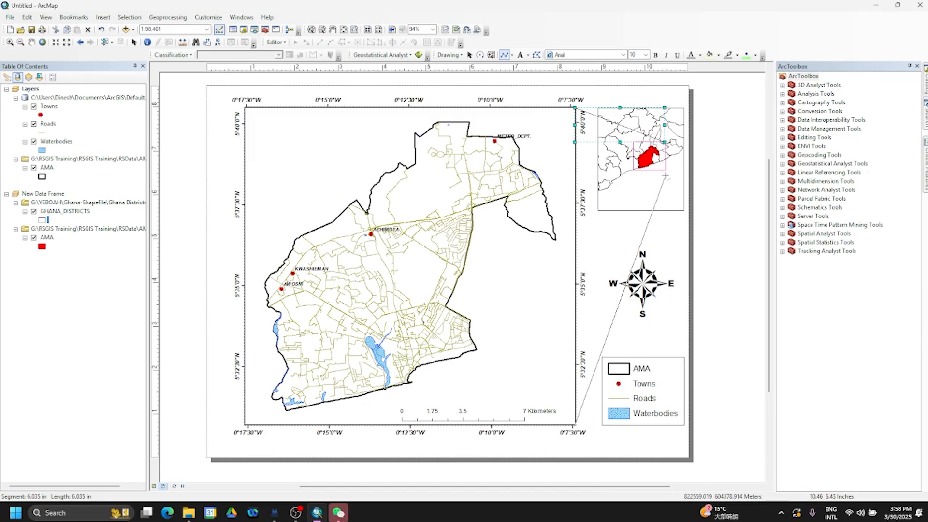
double_click(665, 171)
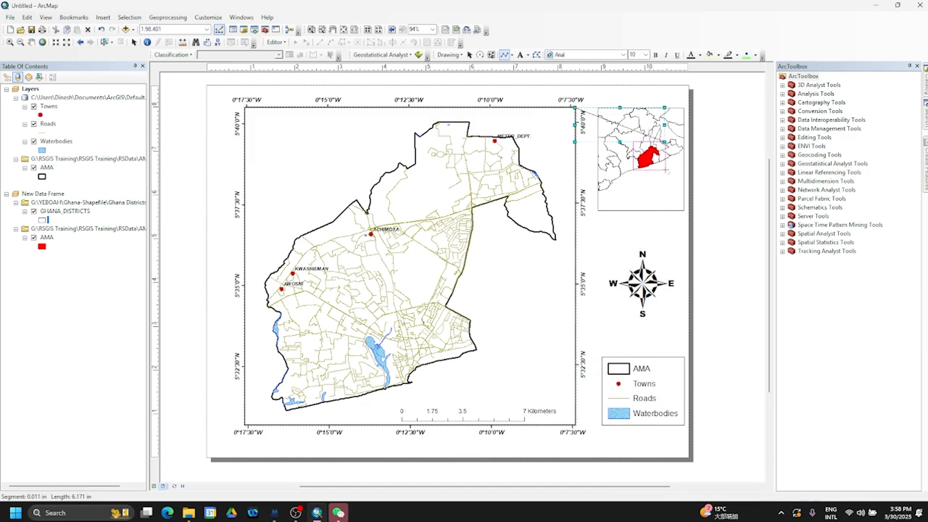
left_click(717, 333)
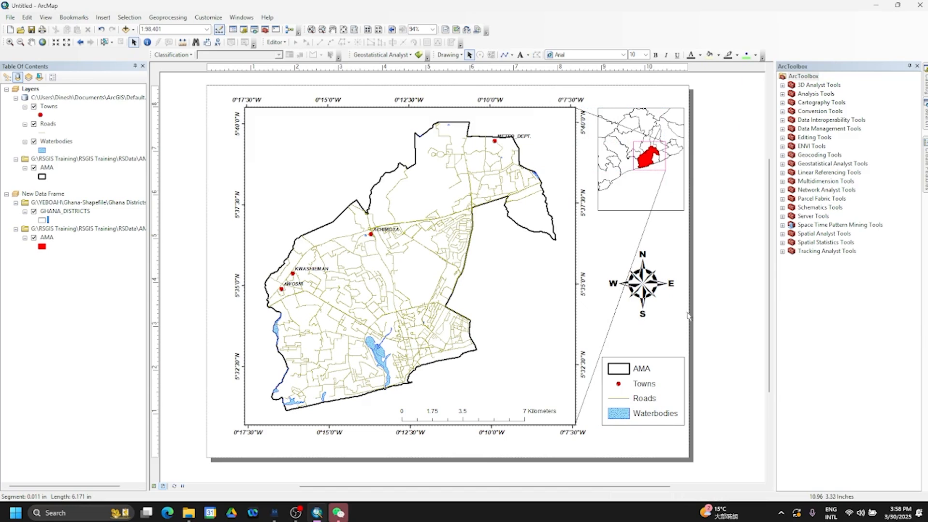
Move the north arrow slightly up and to the left, between the inset and the legend.
left_click(648, 288)
left_click_drag(648, 289, 641, 276)
left_click(662, 329)
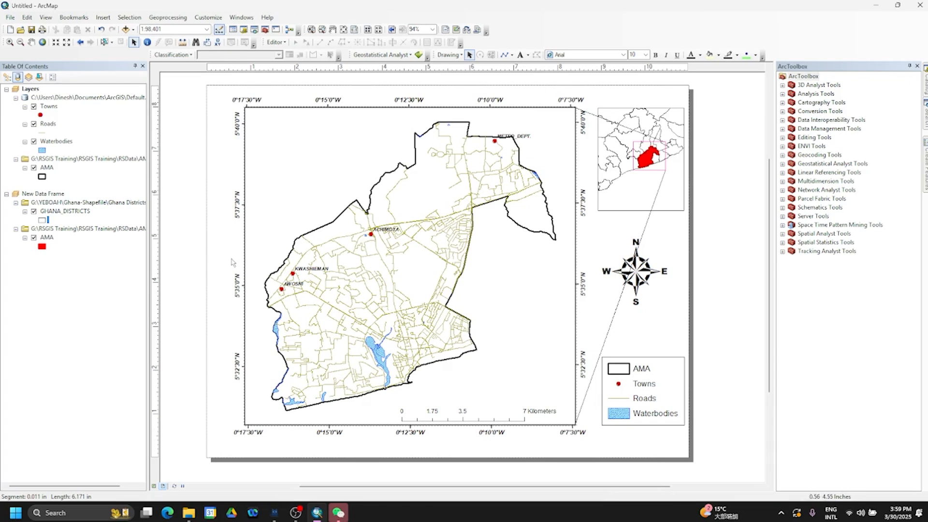
left_click(103, 17)
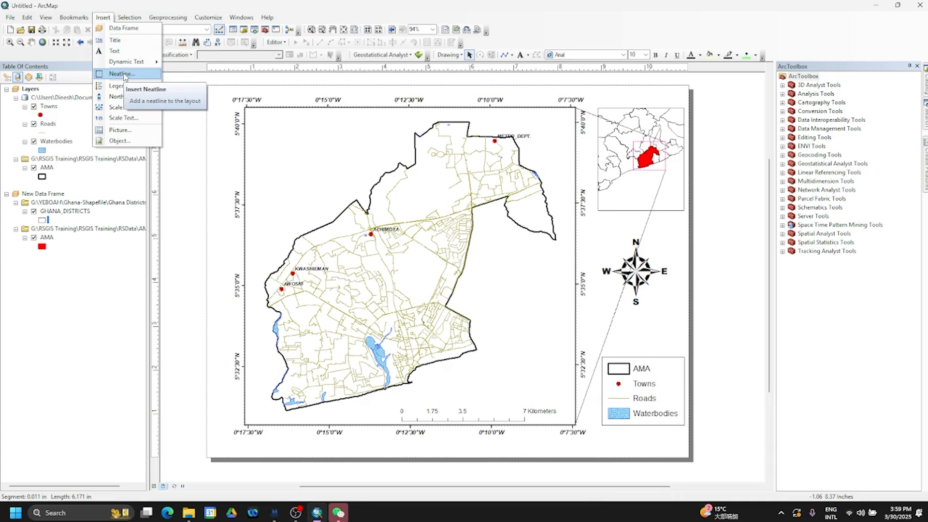
left_click(184, 226)
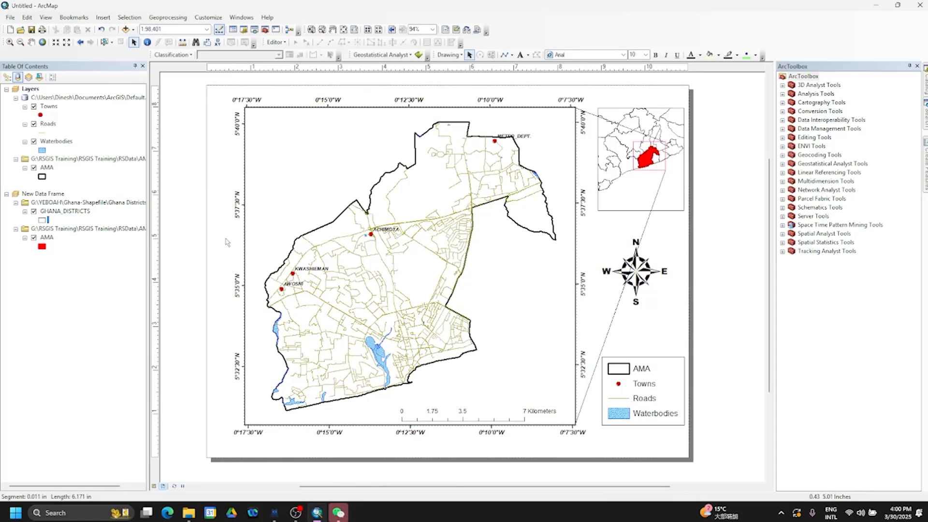
Insert a neatline around all elements with a white background and 0.5-point border, and pull its right edge slightly inward within the page.
left_click(103, 18)
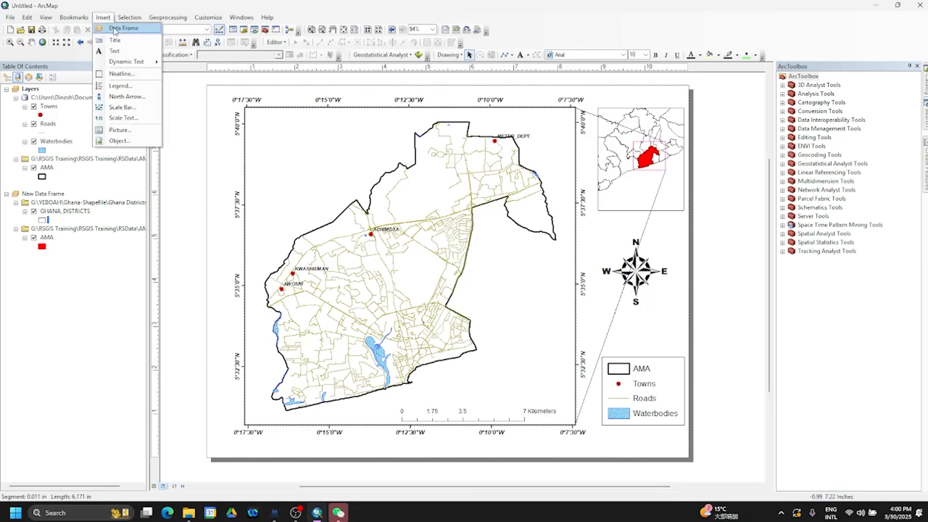
left_click(122, 73)
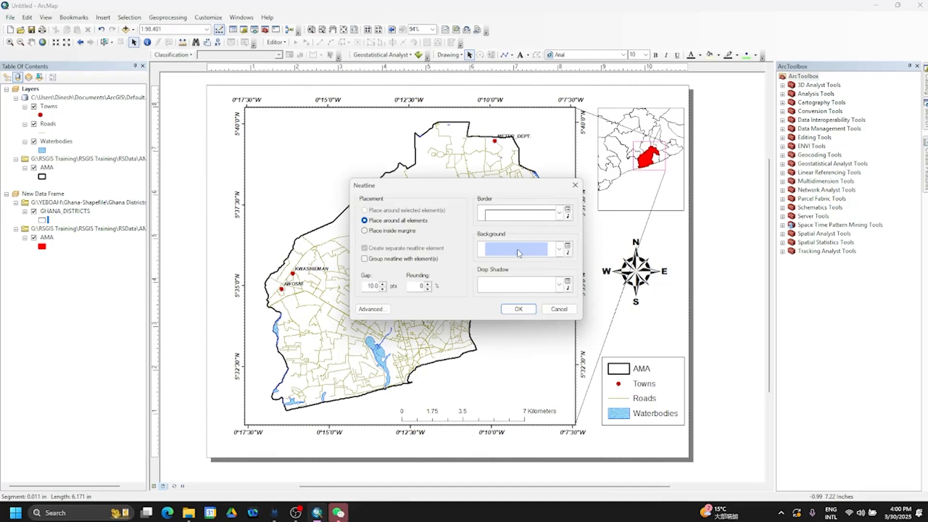
left_click(558, 250)
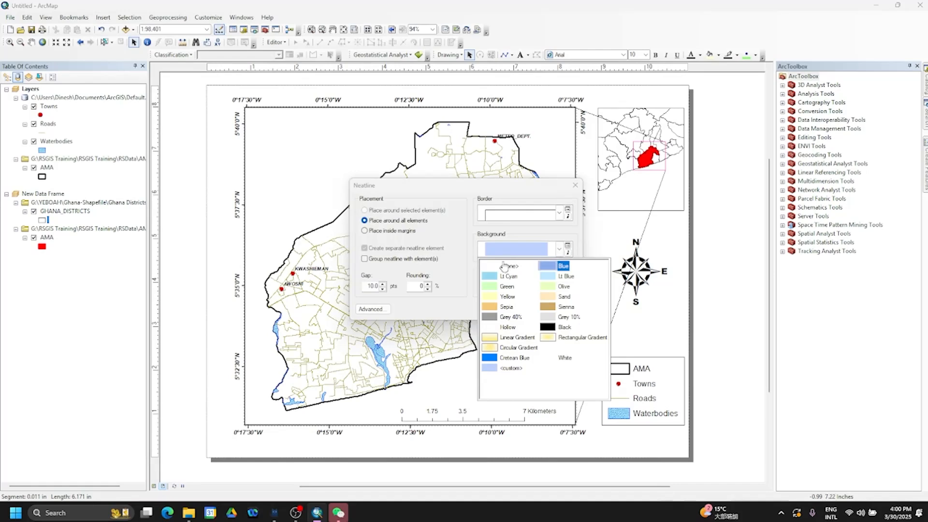
left_click(564, 358)
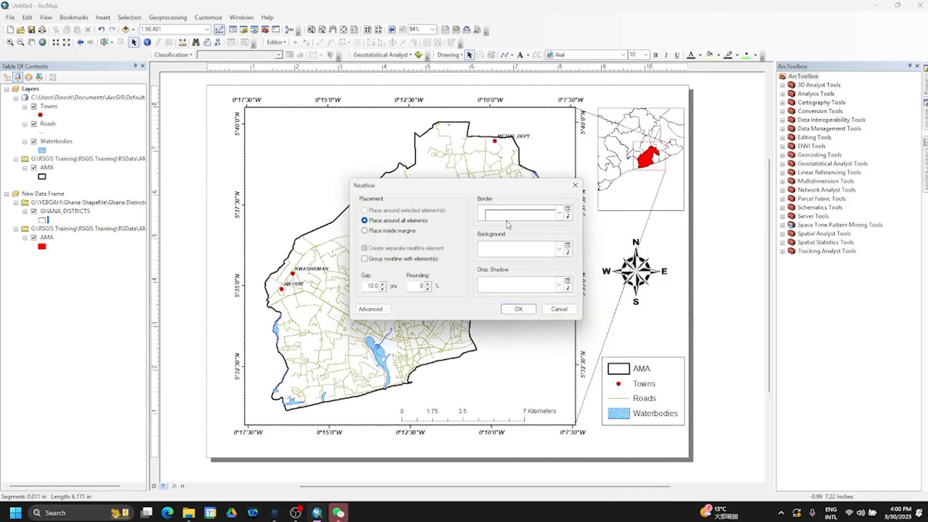
left_click(559, 213)
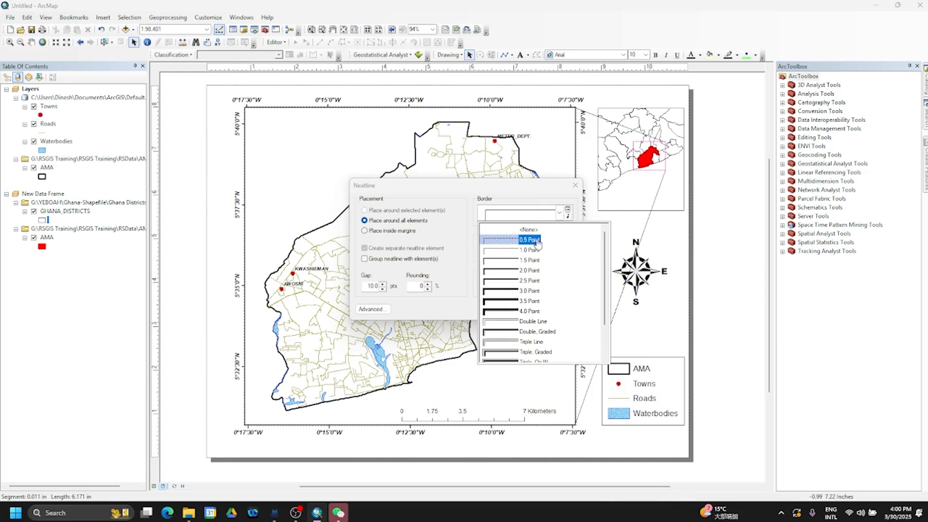
left_click(504, 239)
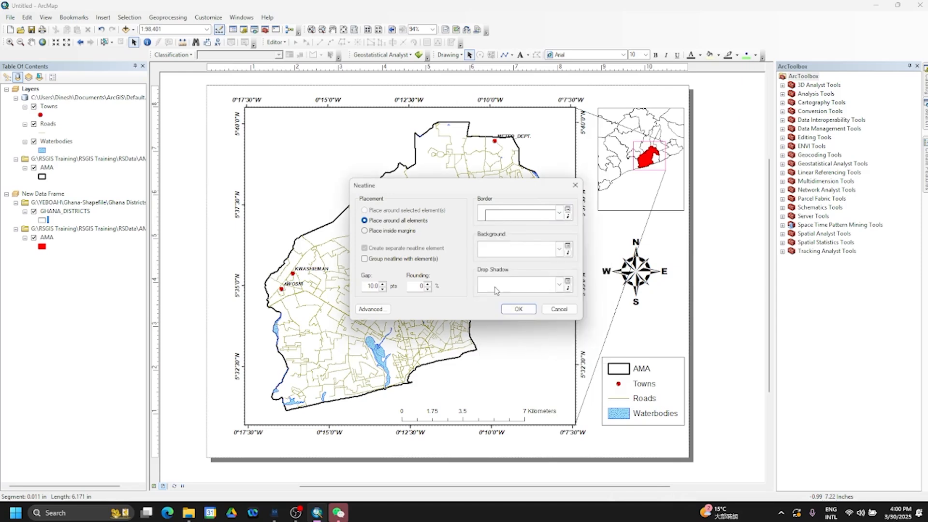
left_click(513, 309)
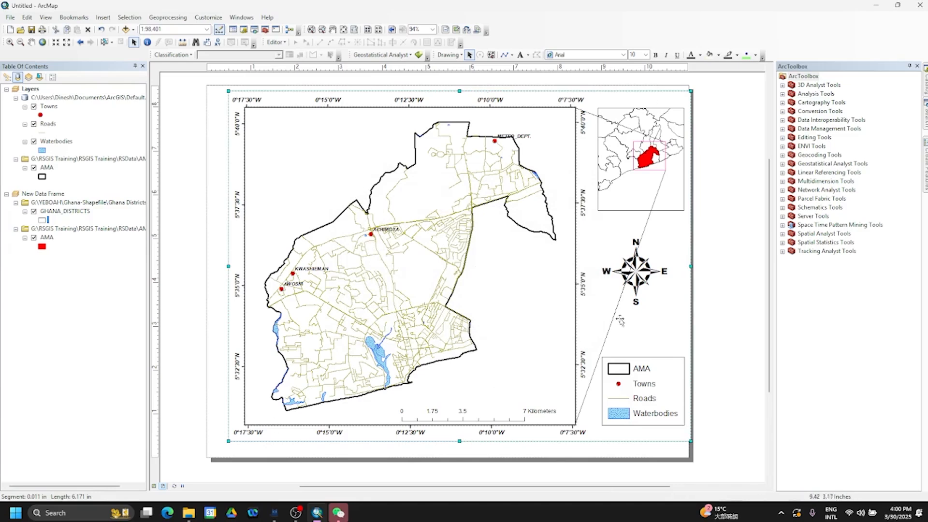
left_click_drag(690, 266, 686, 266)
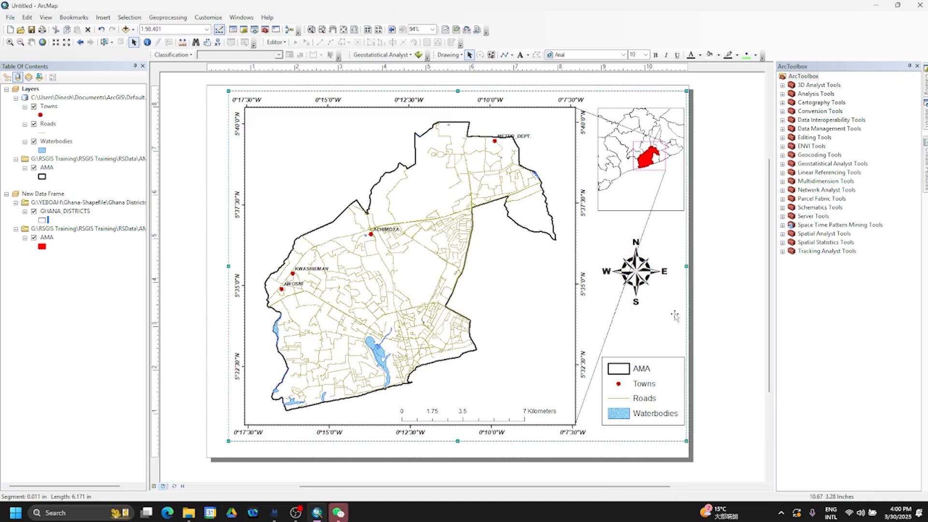
left_click(728, 408)
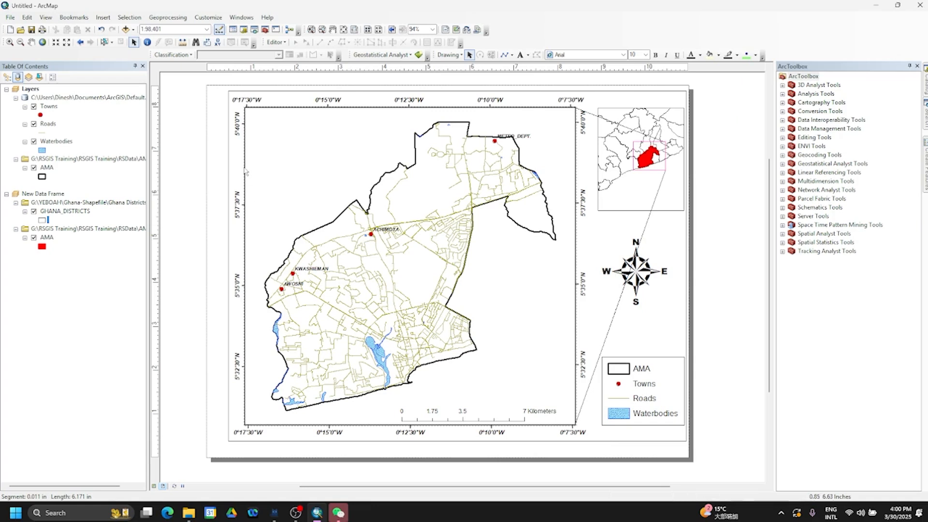
Export the layout as a JPEG named AMA at 1200 dpi to the RSGIS Training folder.
left_click(14, 18)
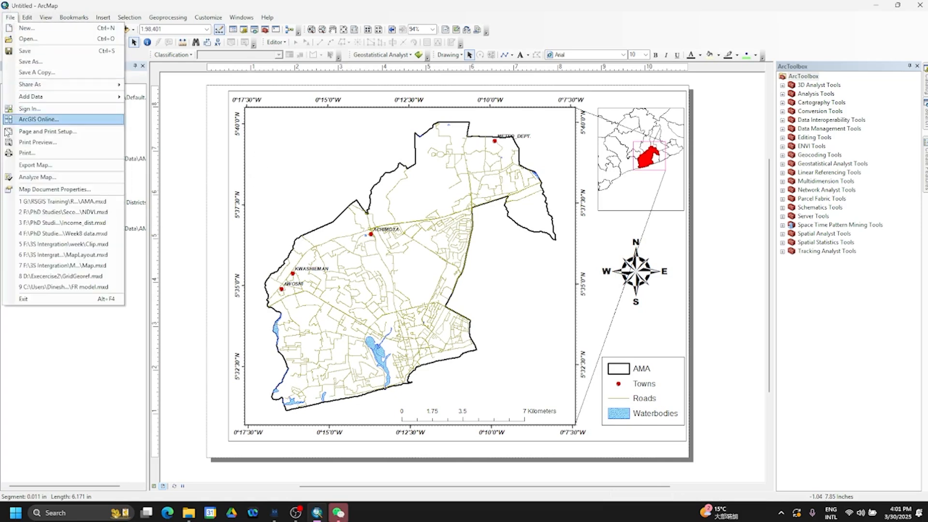
left_click(15, 165)
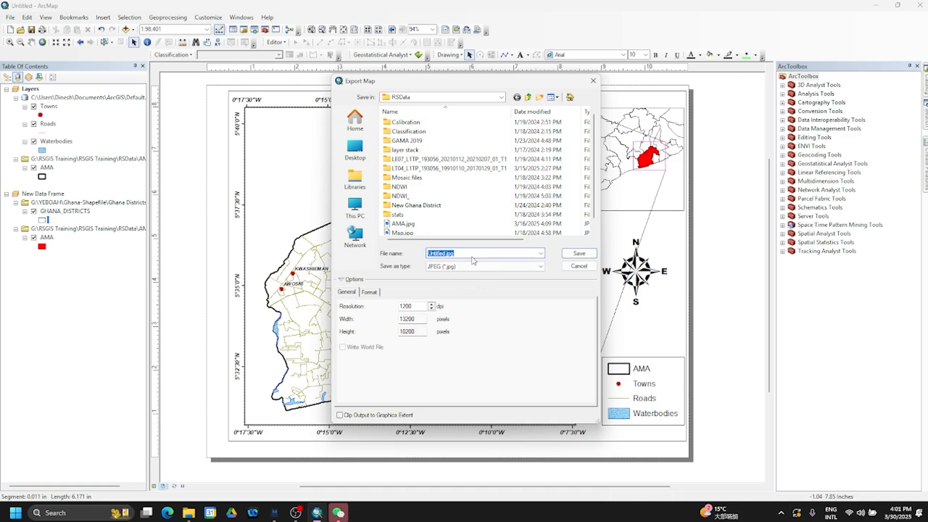
type("AMA")
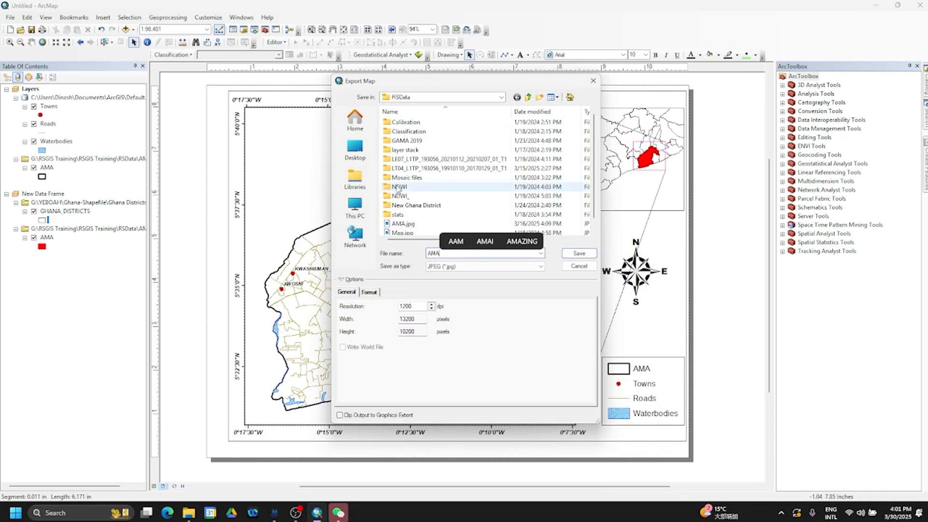
left_click(528, 97)
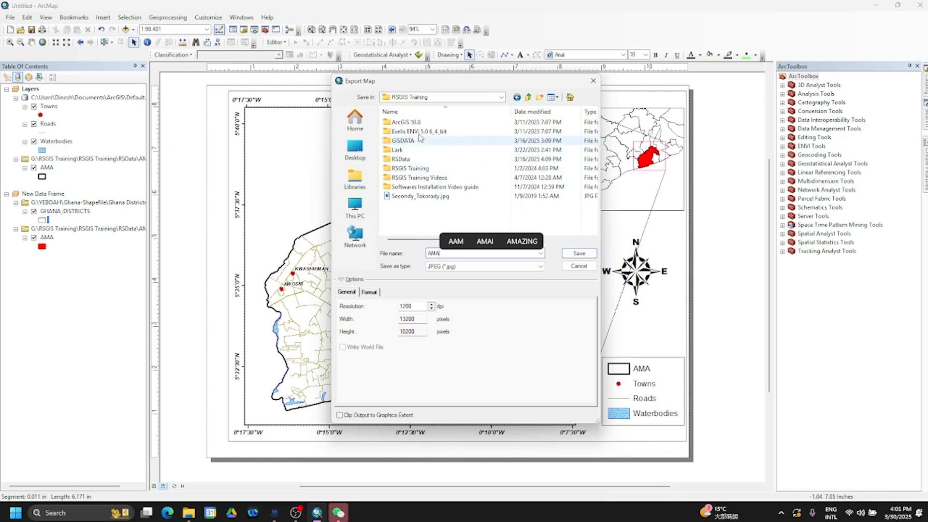
left_click(580, 254)
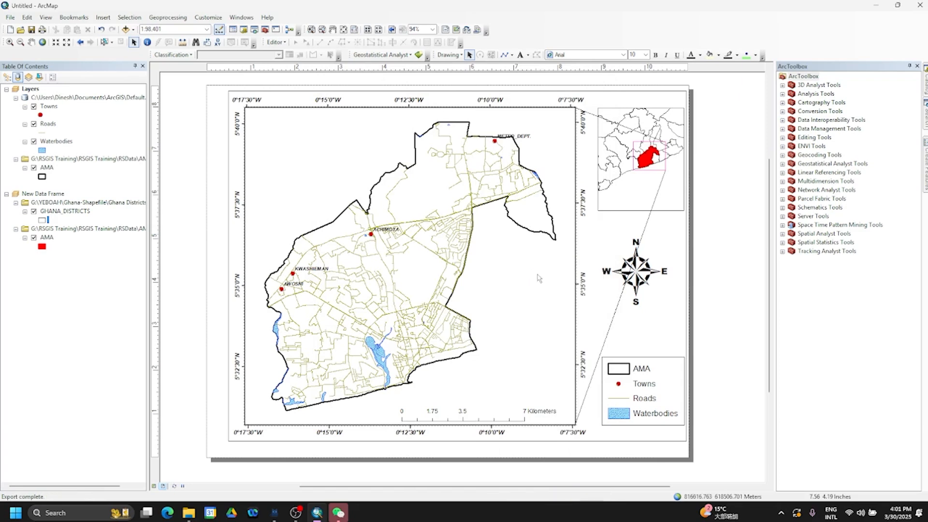
left_click(10, 19)
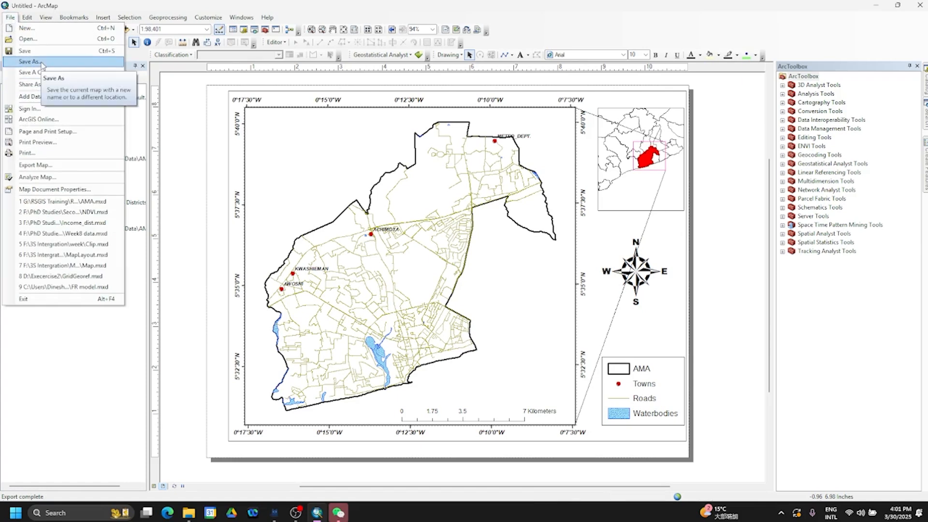
left_click(259, 7)
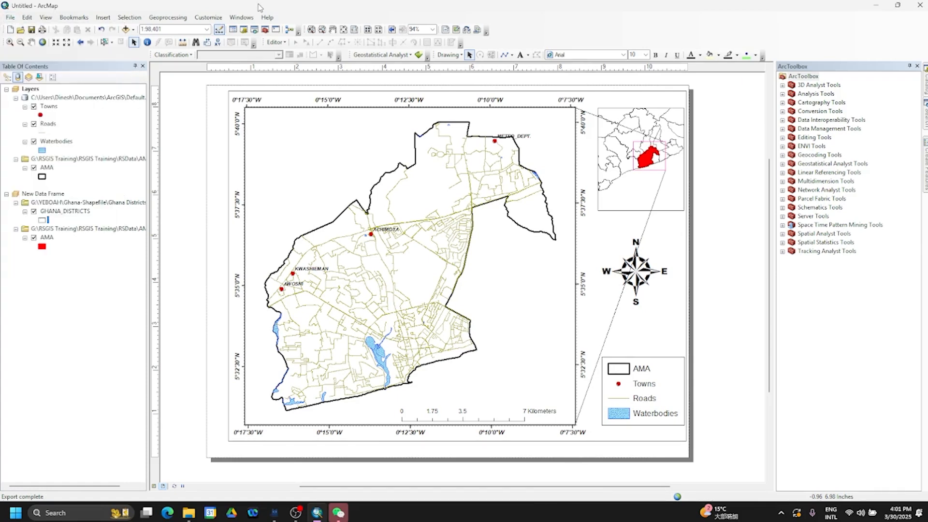
Switch to File Explorer and look for the exported map in the folder above Ghana-Shapefile, sorting its contents by date modified with newest first.
mouse_move(188, 519)
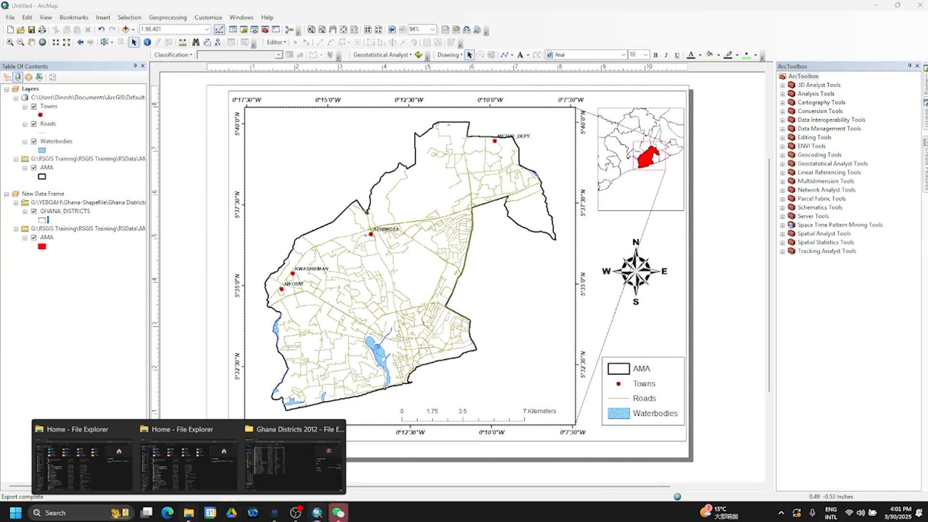
left_click(279, 453)
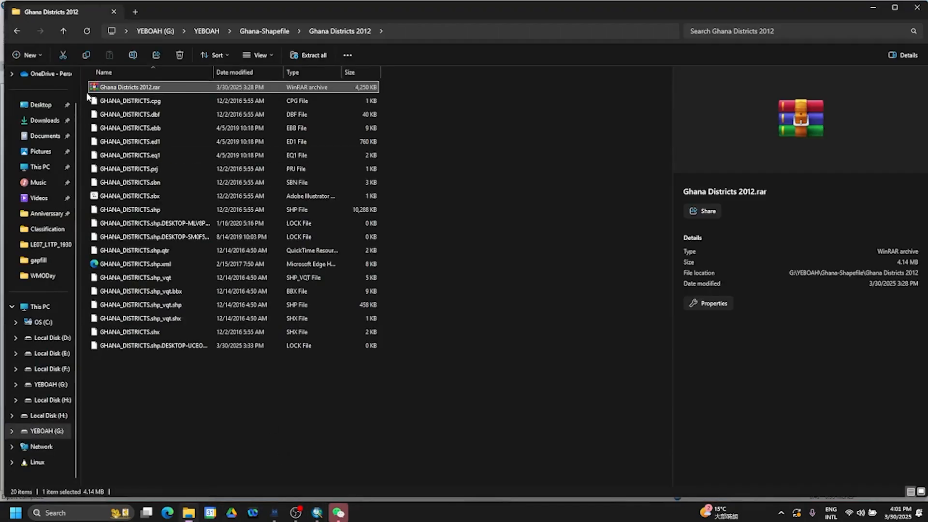
left_click(201, 31)
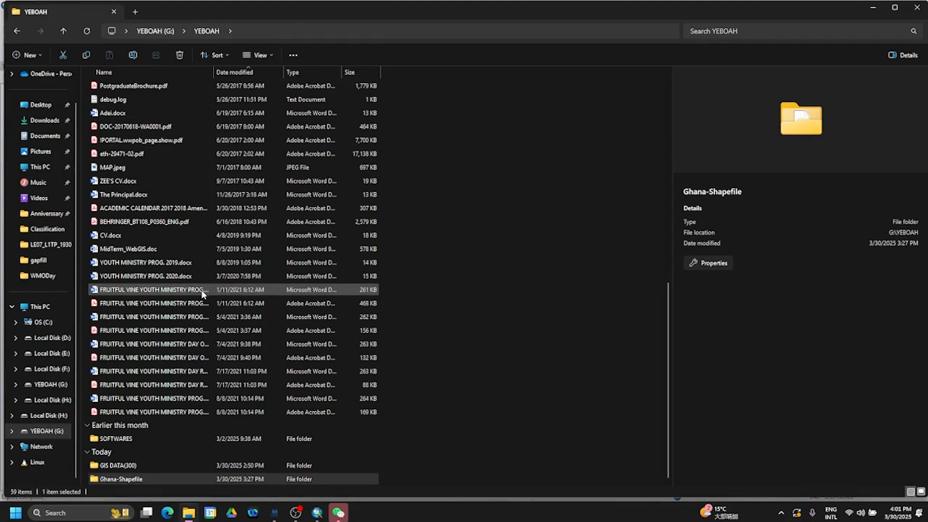
right_click(463, 263)
mouse_move(492, 289)
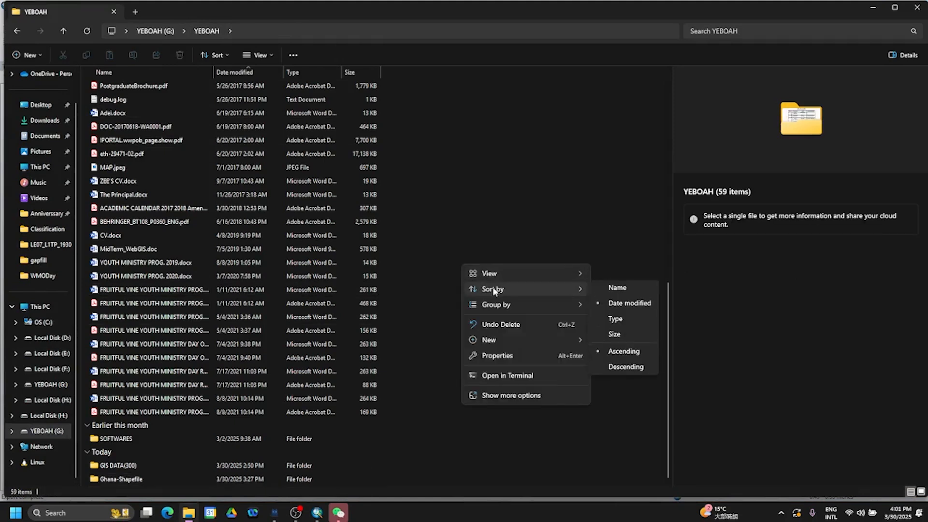
left_click(627, 304)
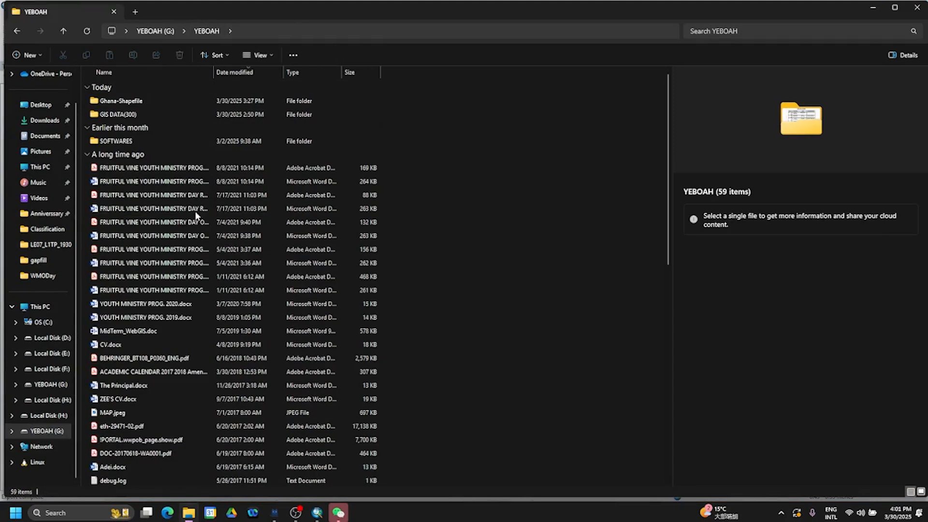
scroll(155, 193, "down", 10)
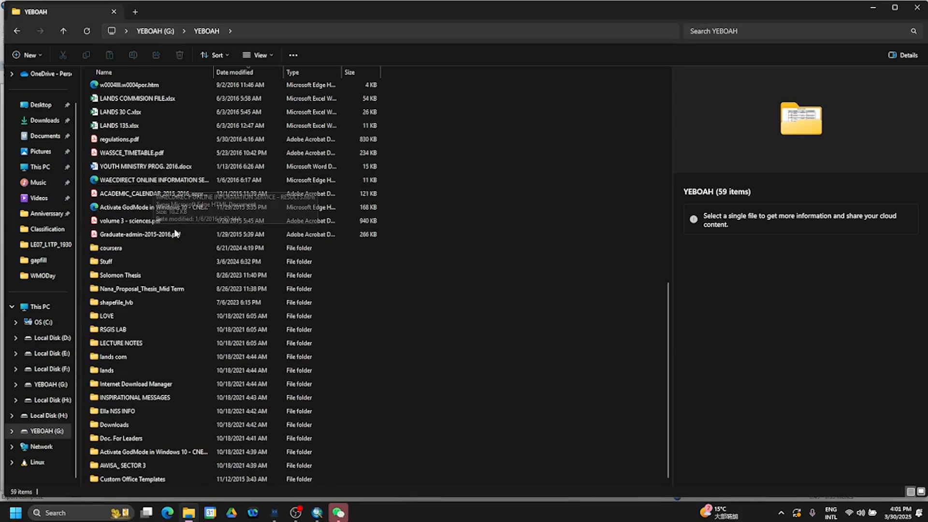
scroll(147, 332, "up", 3)
scroll(148, 332, "up", 8)
scroll(155, 311, "down", 10)
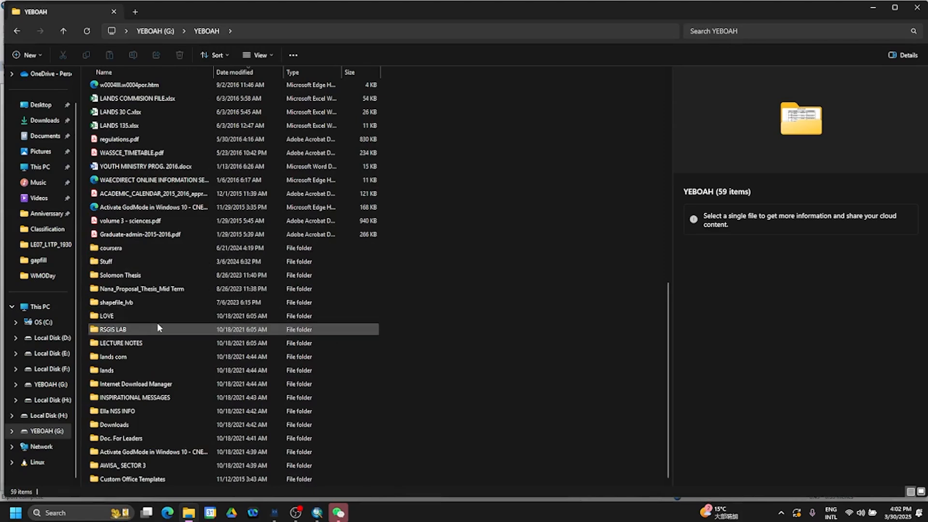
Open AMA.jpg from the RSGIS Training folder on drive G: and view the exported map in a maximized image viewer window.
left_click(158, 30)
scroll(378, 178, "down", 3)
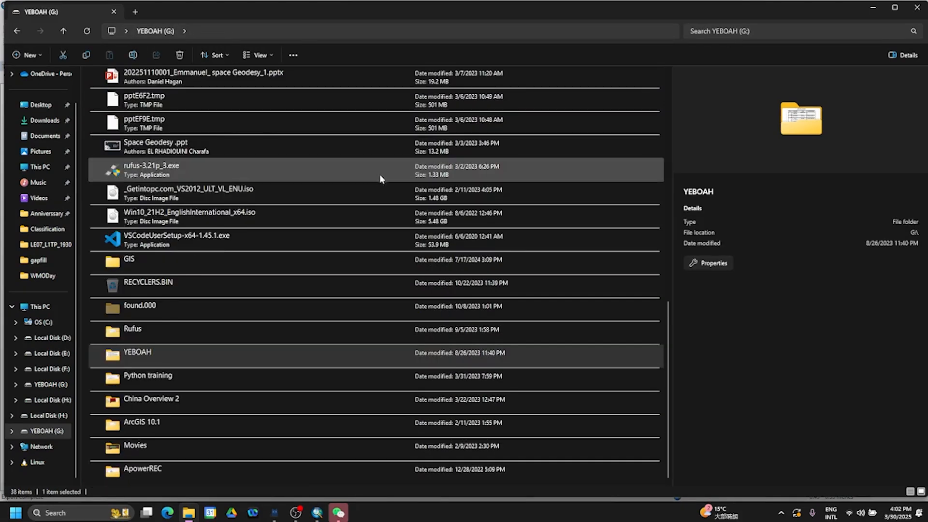
scroll(333, 252, "up", 10)
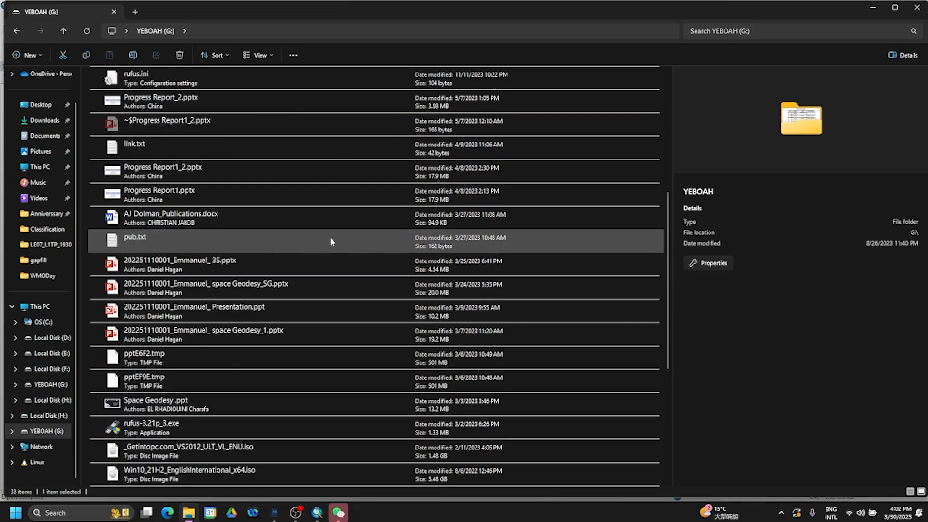
left_click(126, 94)
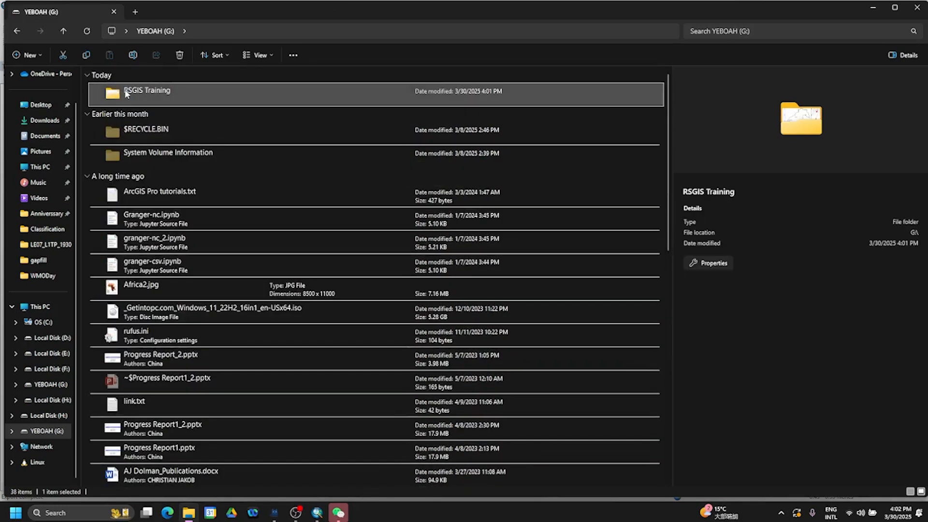
double_click(137, 96)
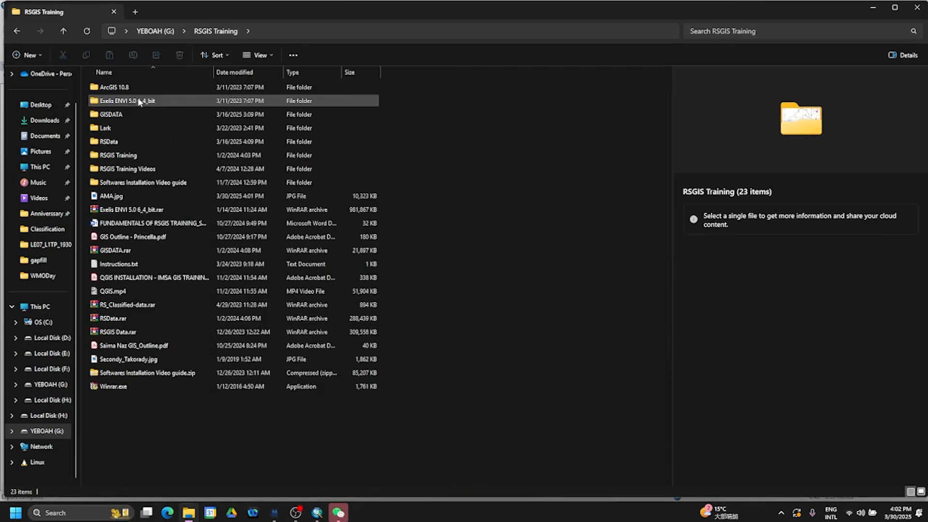
left_click(115, 199)
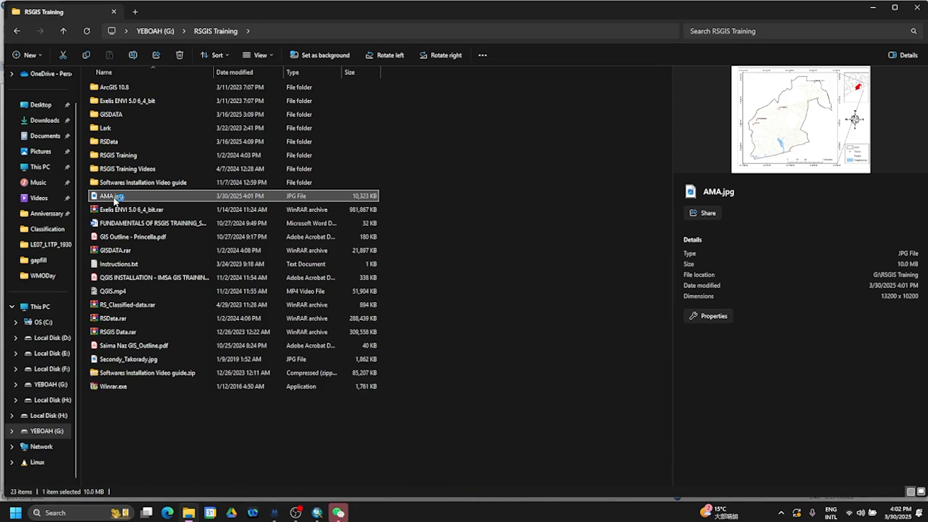
double_click(115, 198)
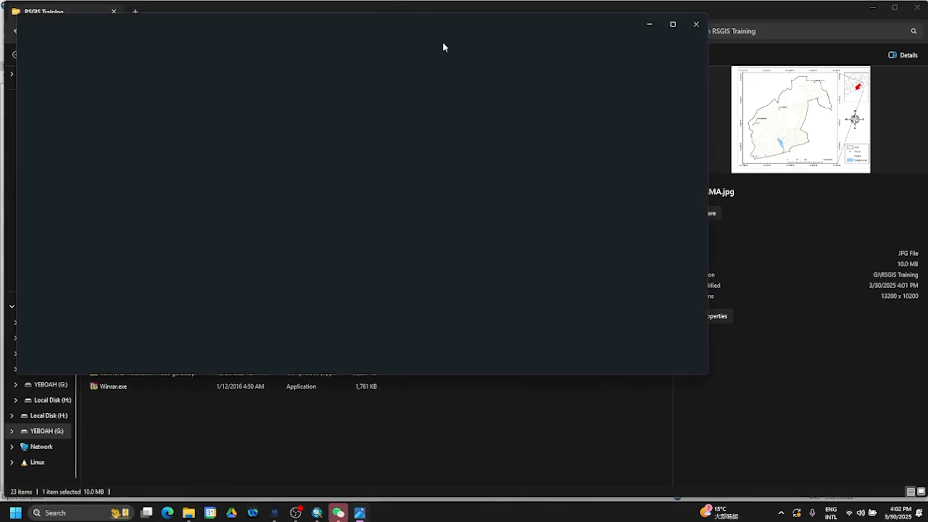
left_click(674, 24)
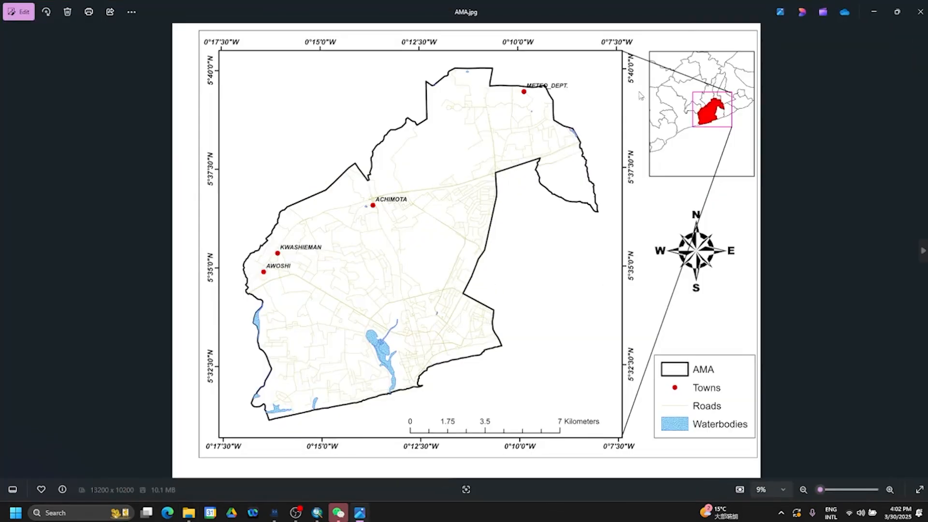